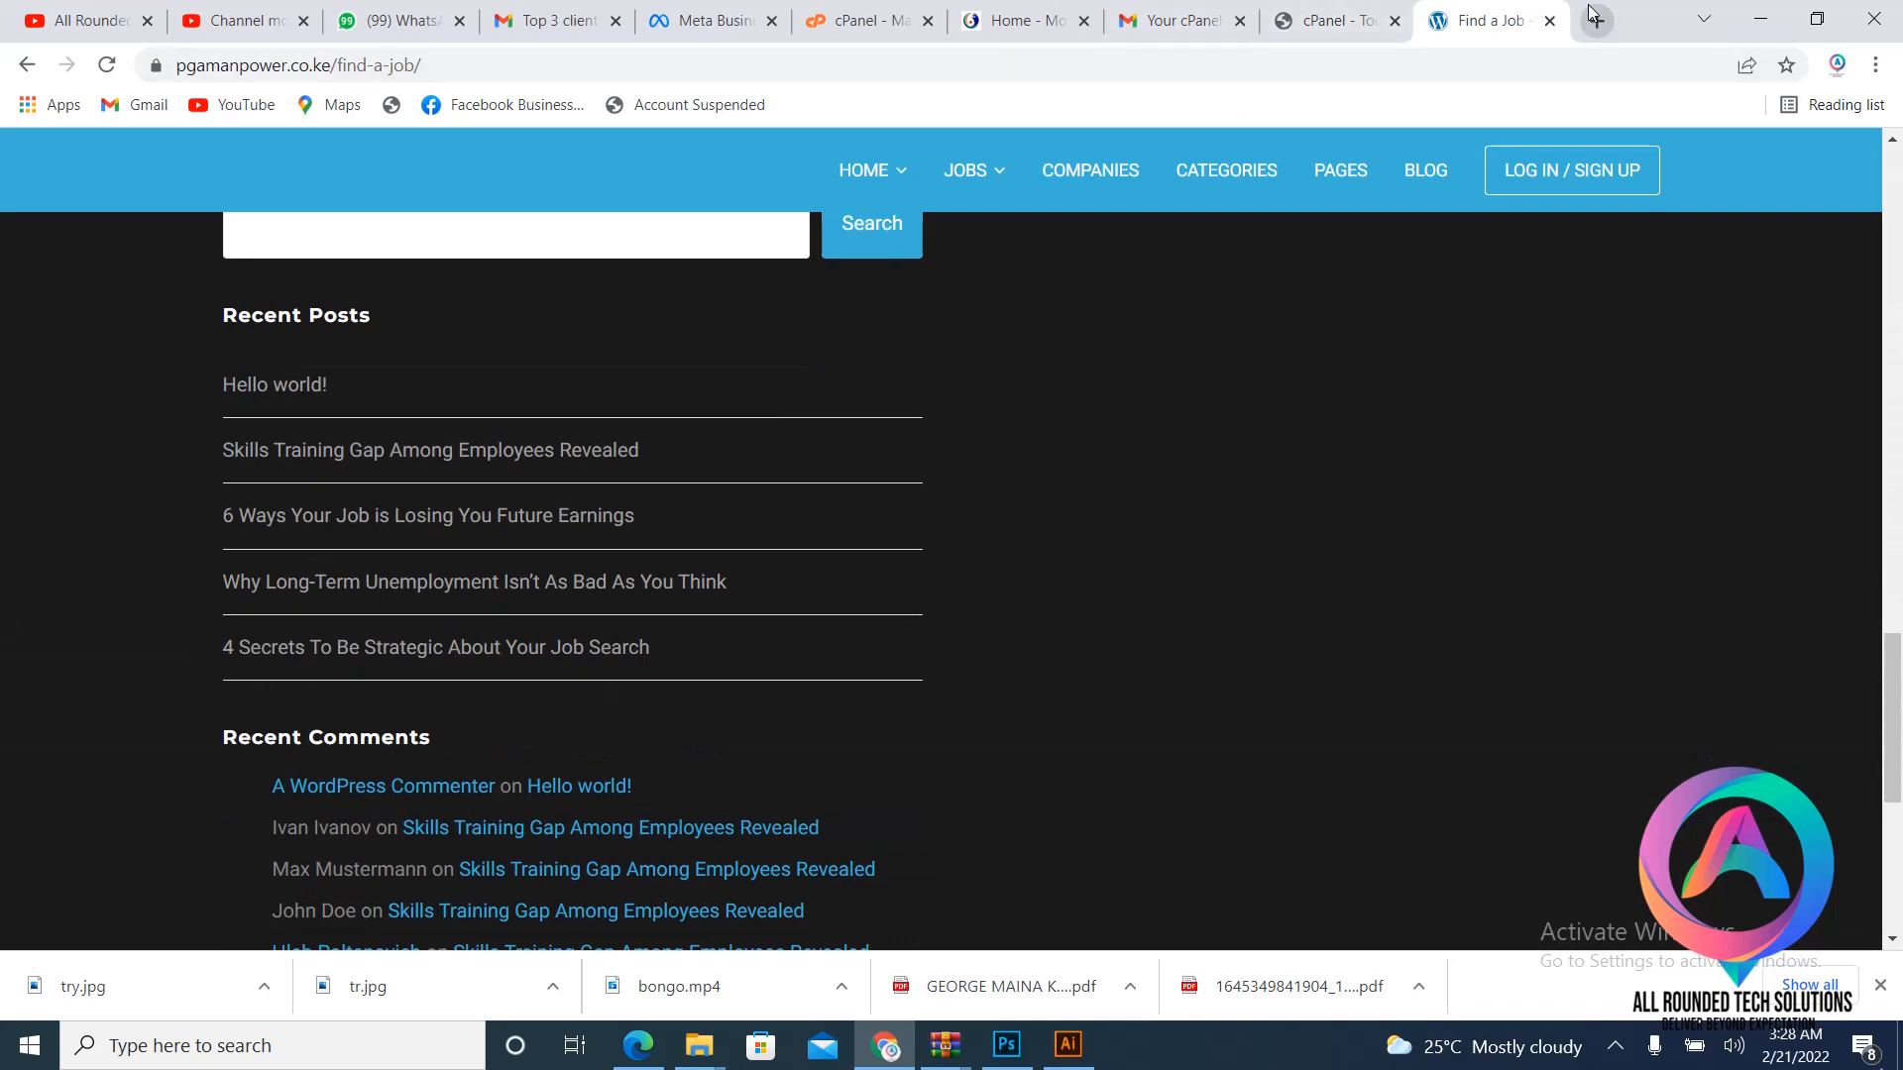
- Start loading lombocpas.com in a new tab, then return to the pgamanpower Find a Job page
click(1595, 20)
text(lo)
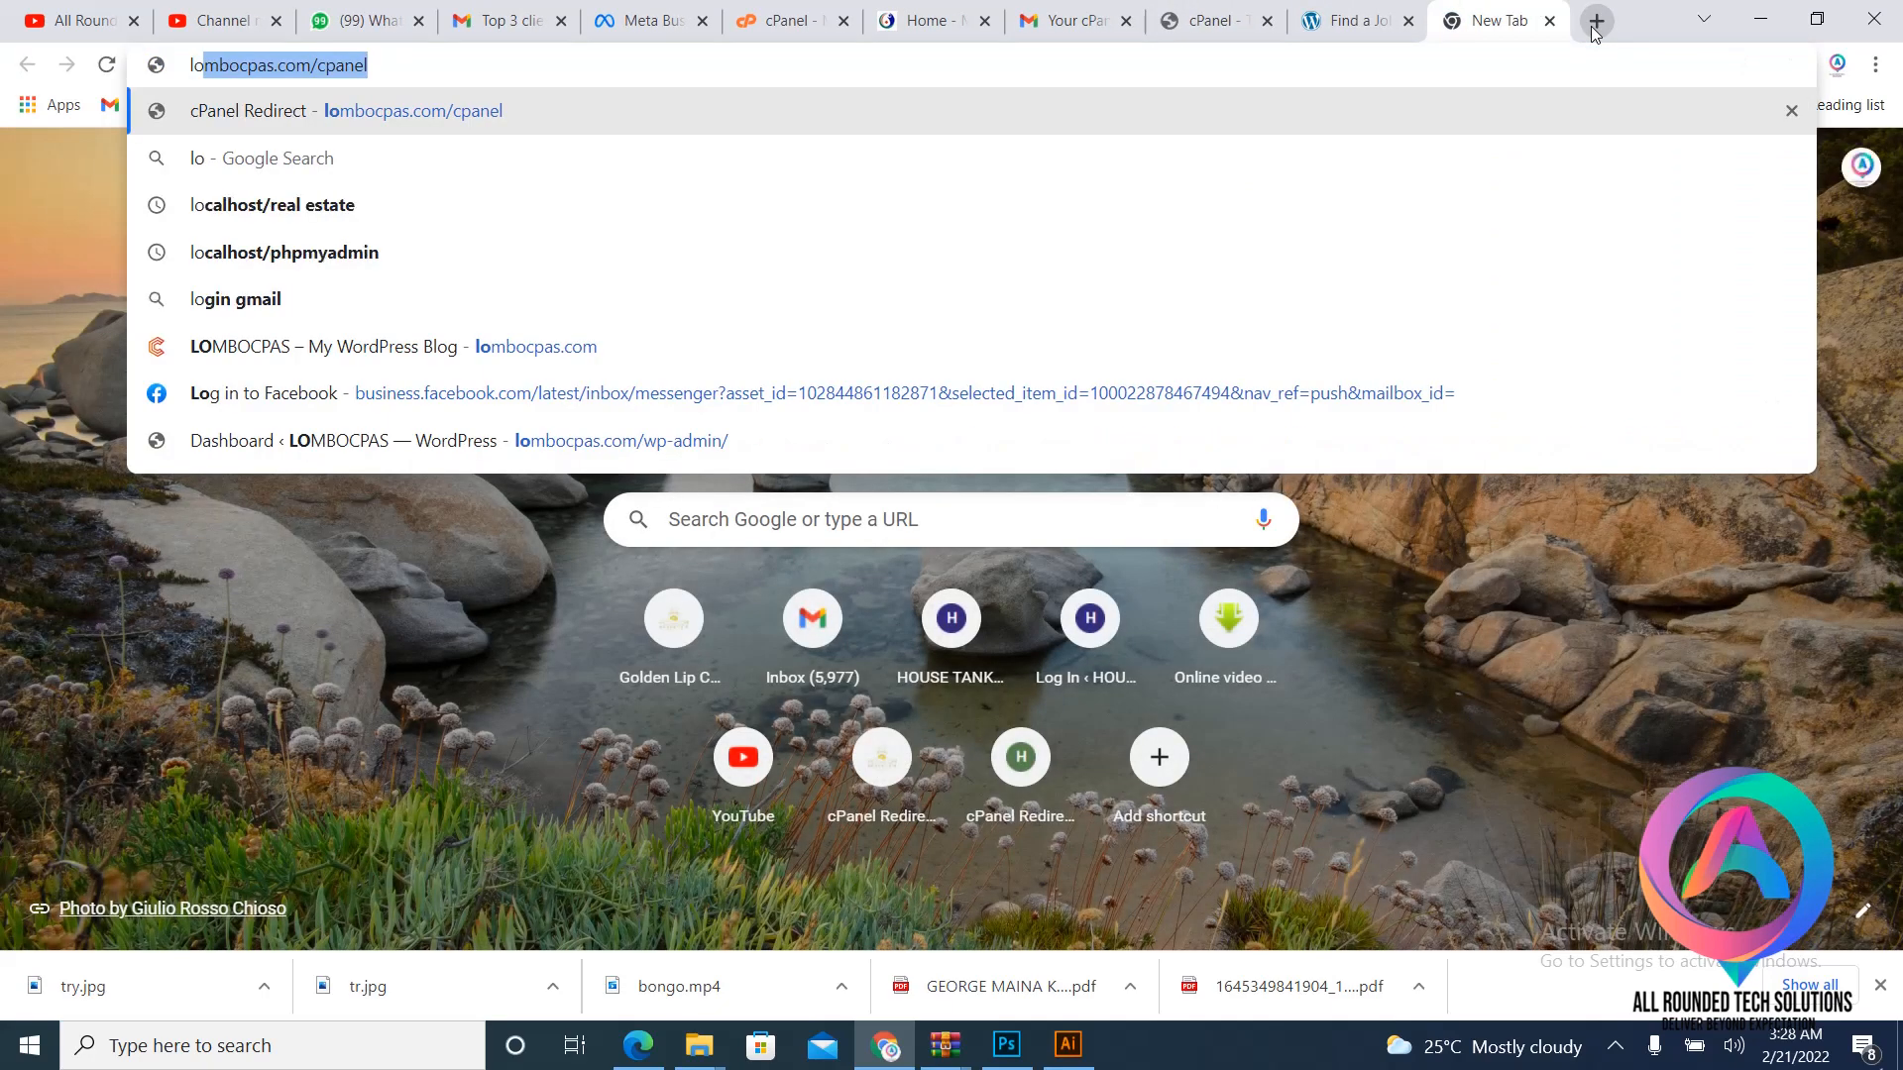
key(Right)
key(BackSpace)
key(BackSpace)
key(BackSpace)
key(BackSpace)
key(BackSpace)
key(BackSpace)
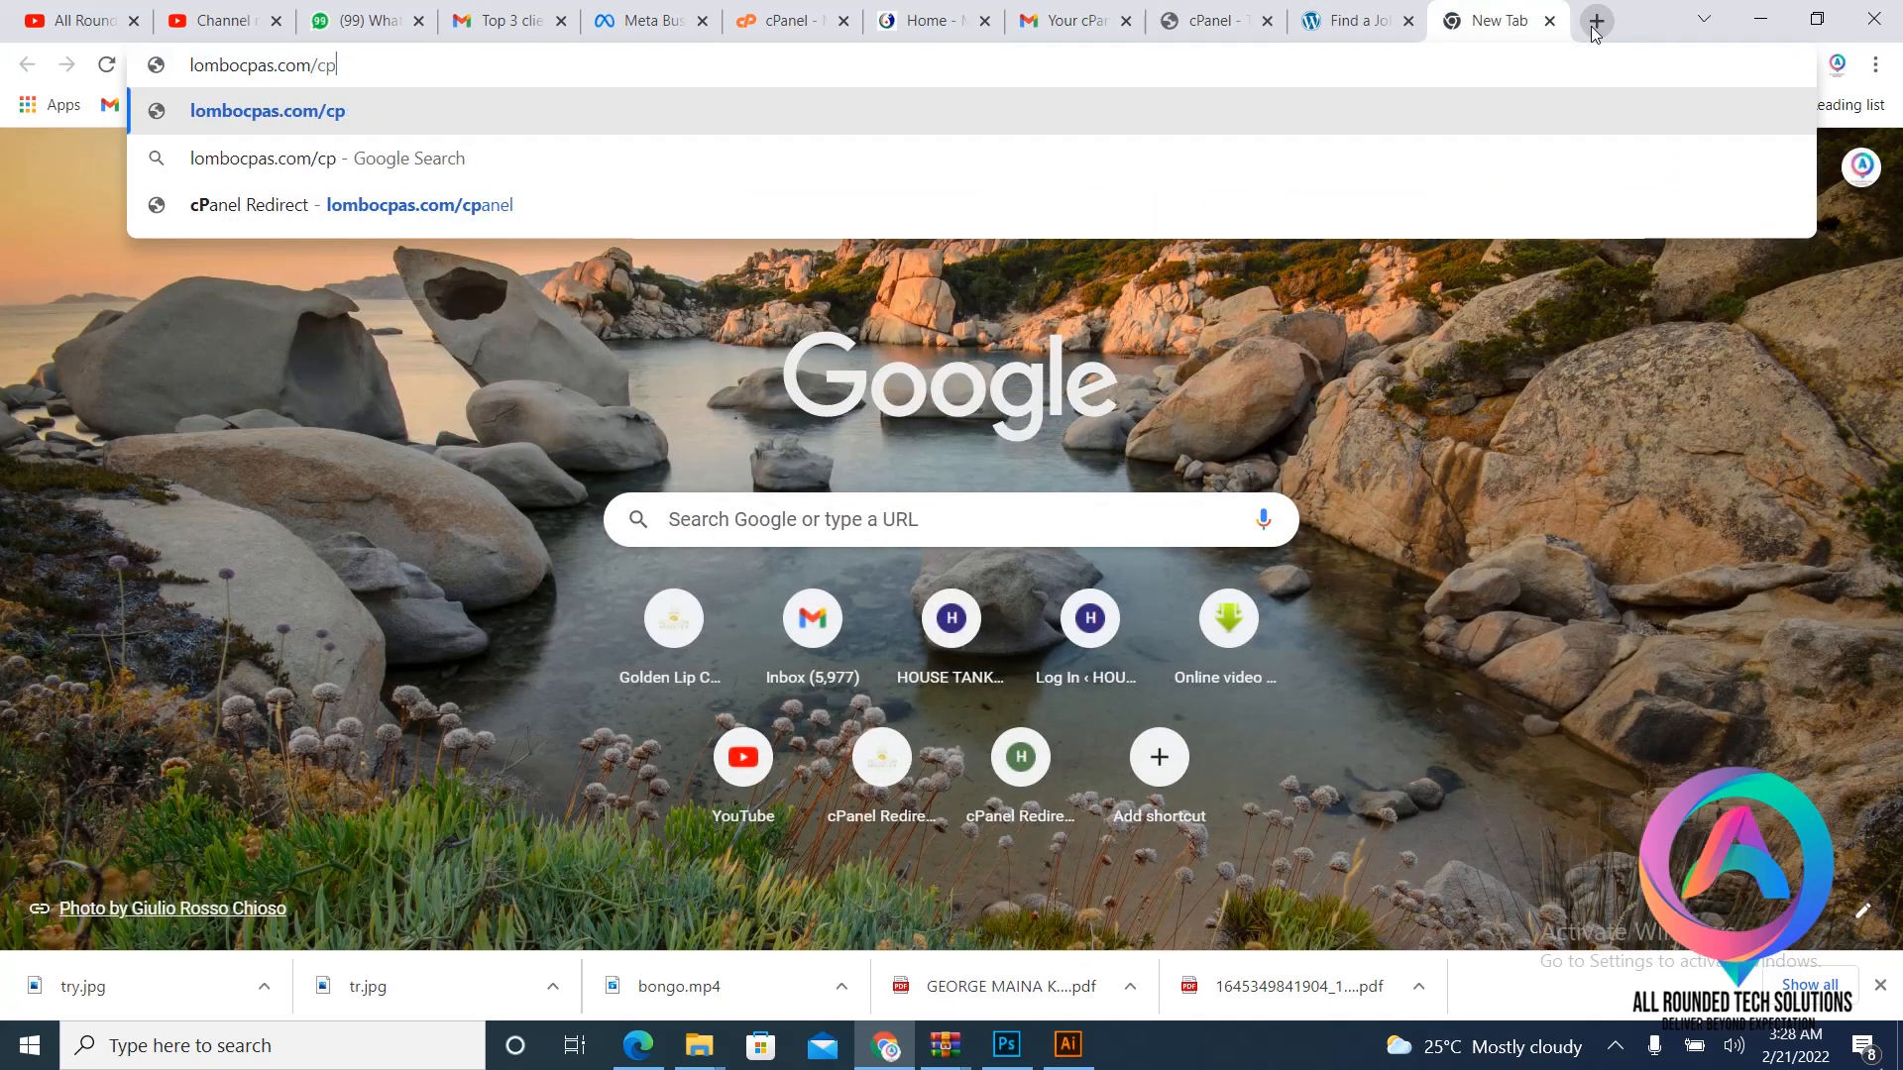
key(Return)
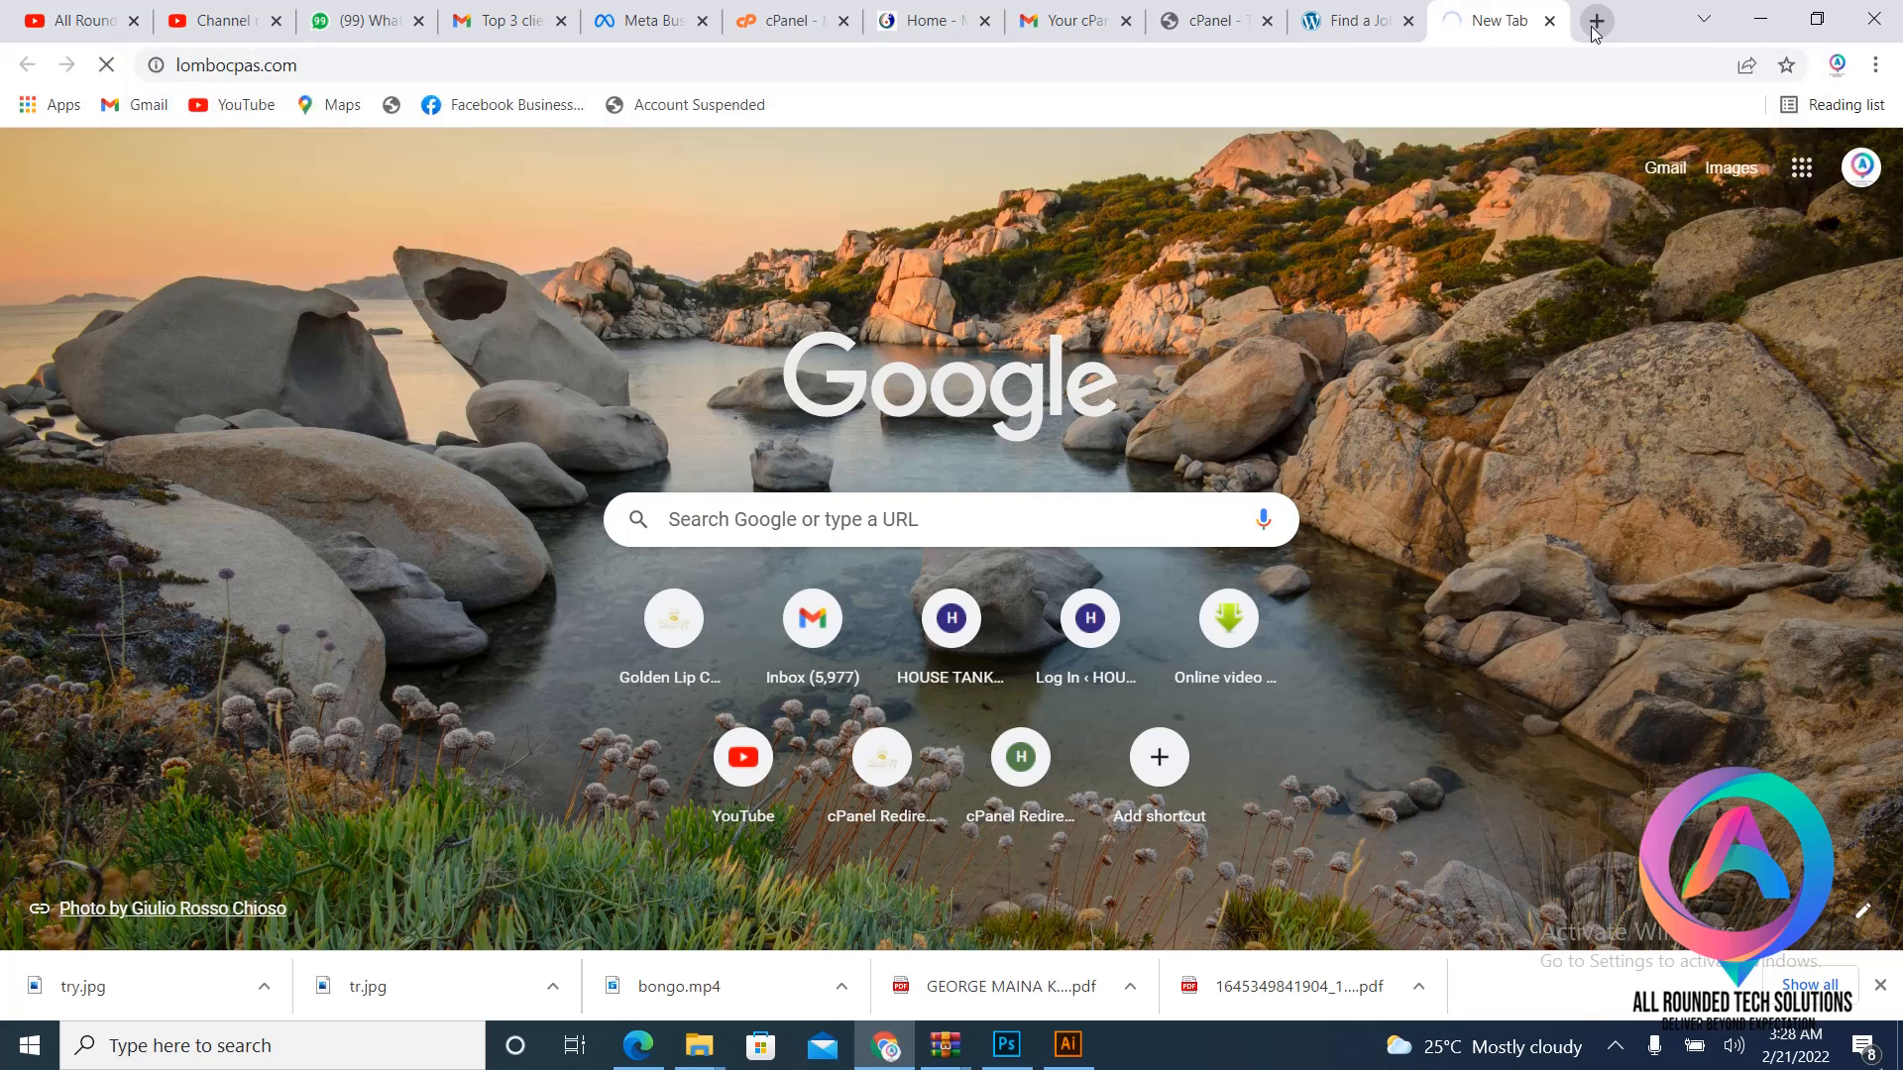
click(1346, 18)
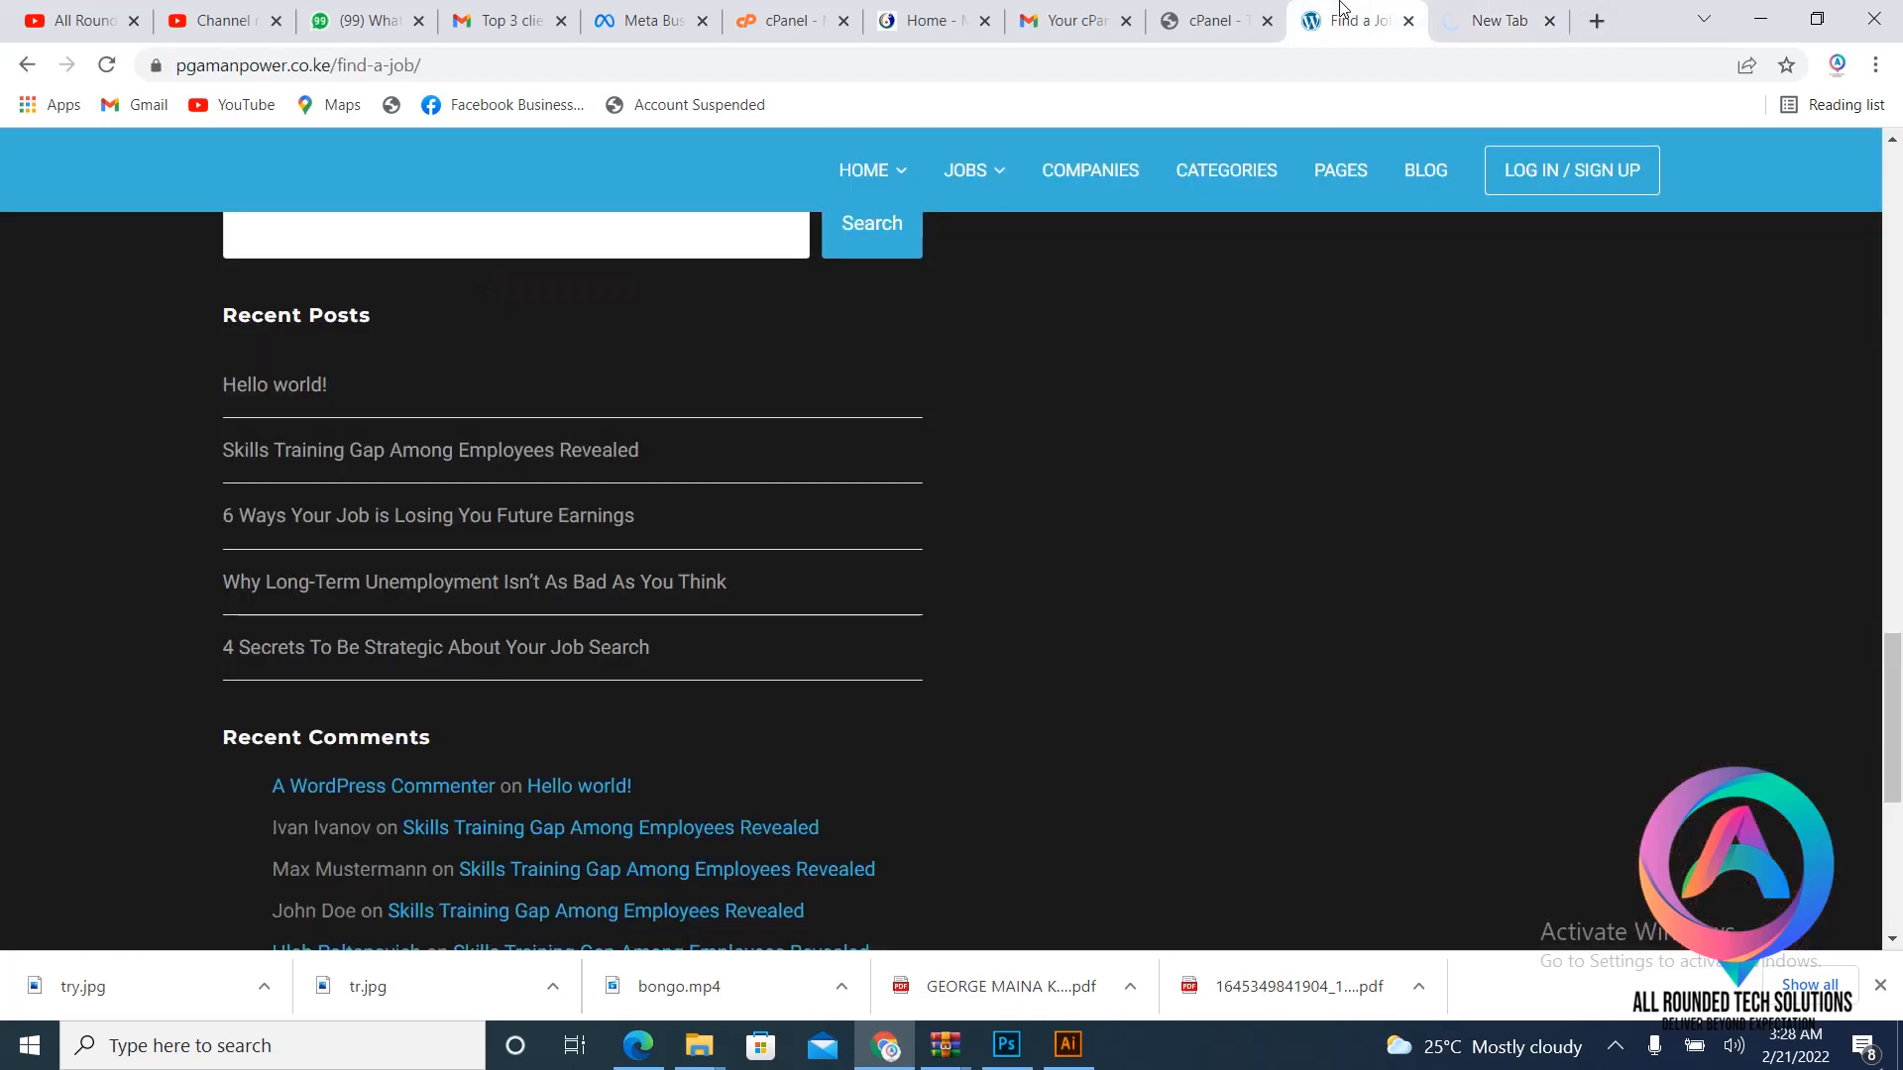
click(1538, 19)
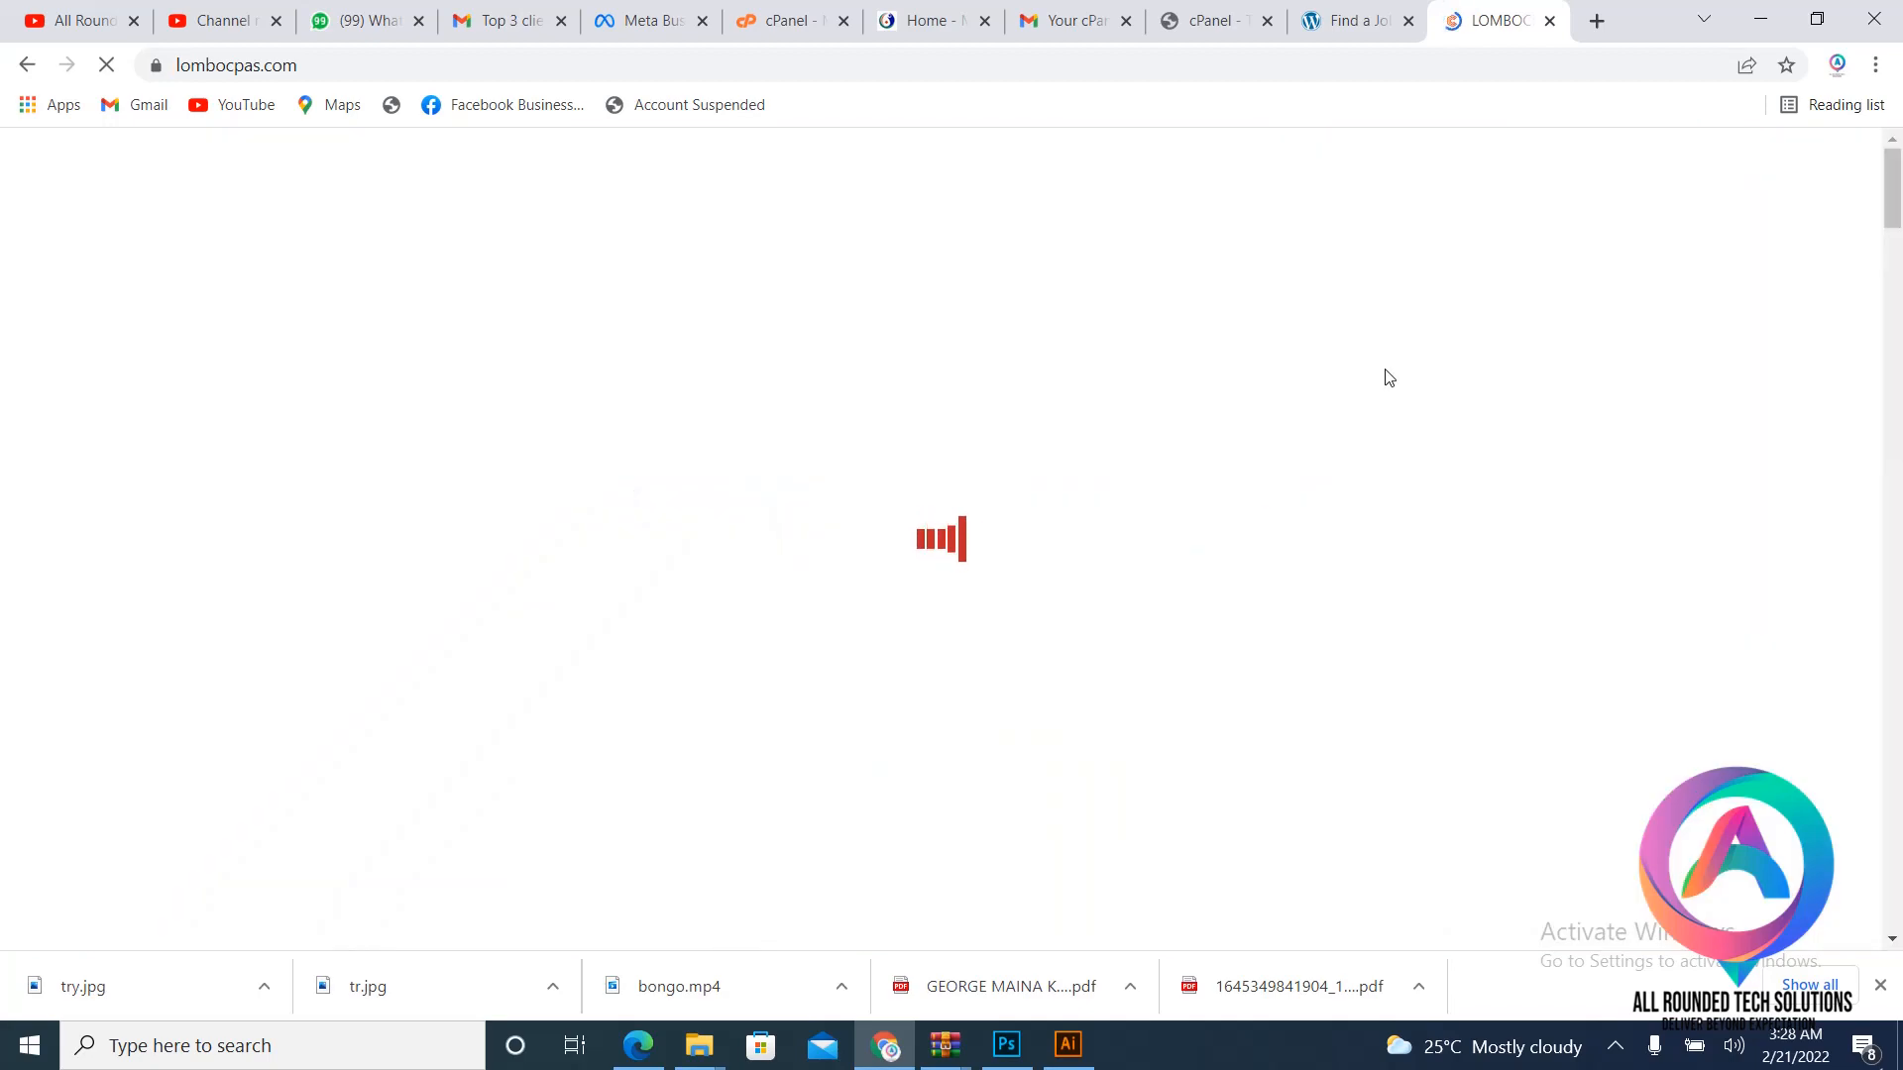
scroll(1135, 550, down, 4)
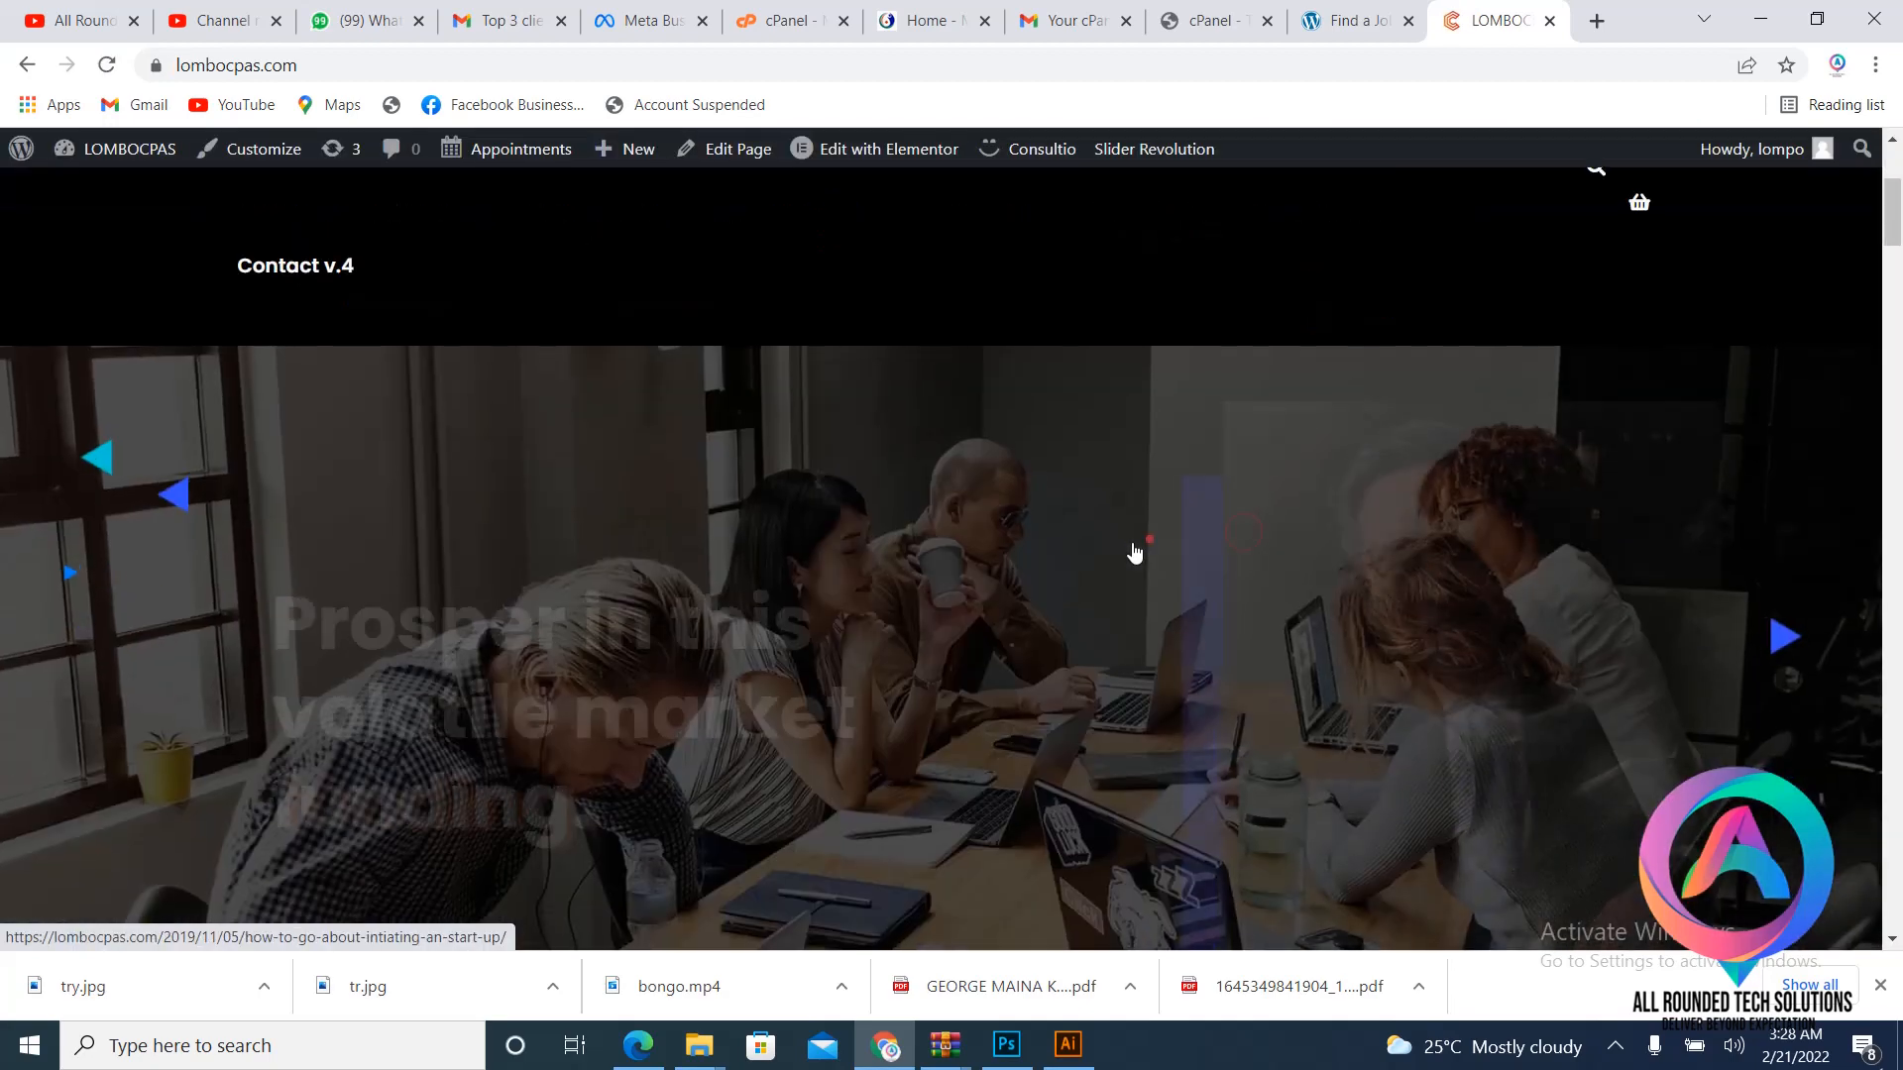
scroll(1136, 550, down, 8)
scroll(1136, 550, up, 13)
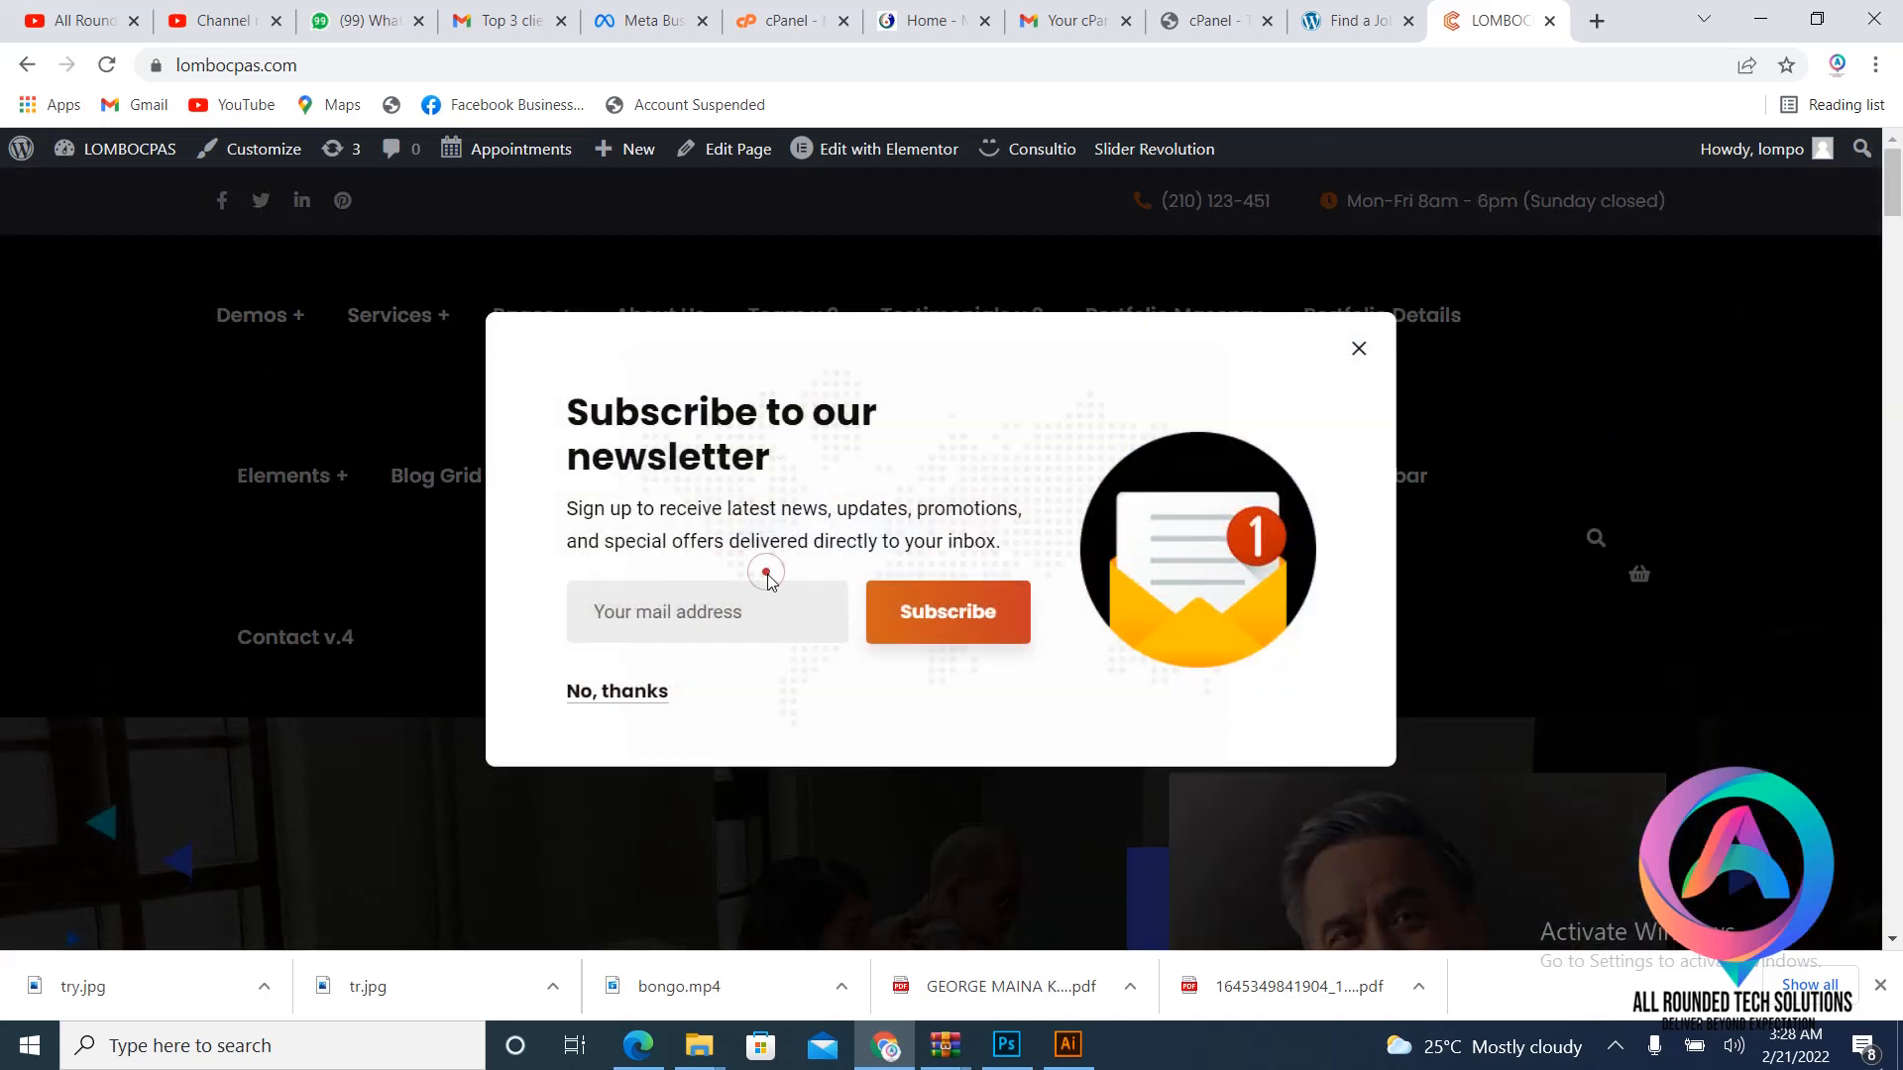
click(1360, 14)
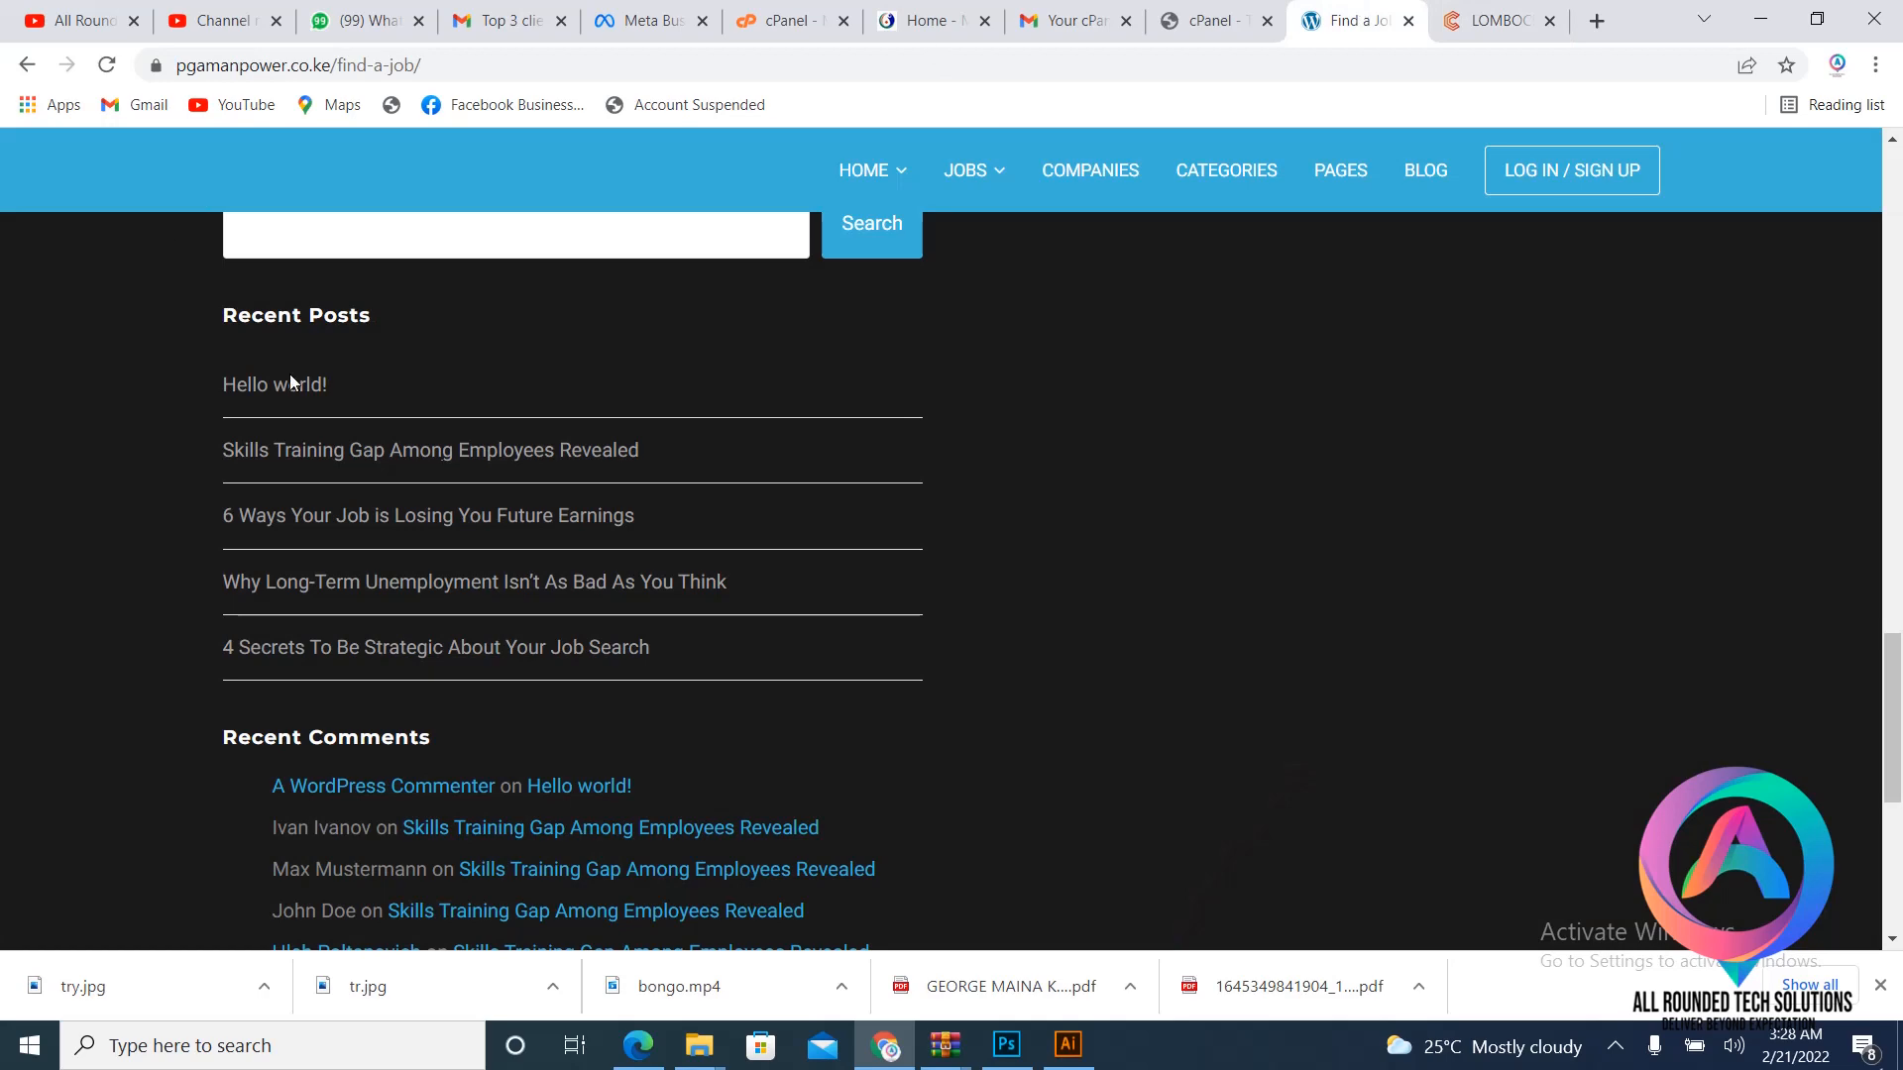
click(1501, 20)
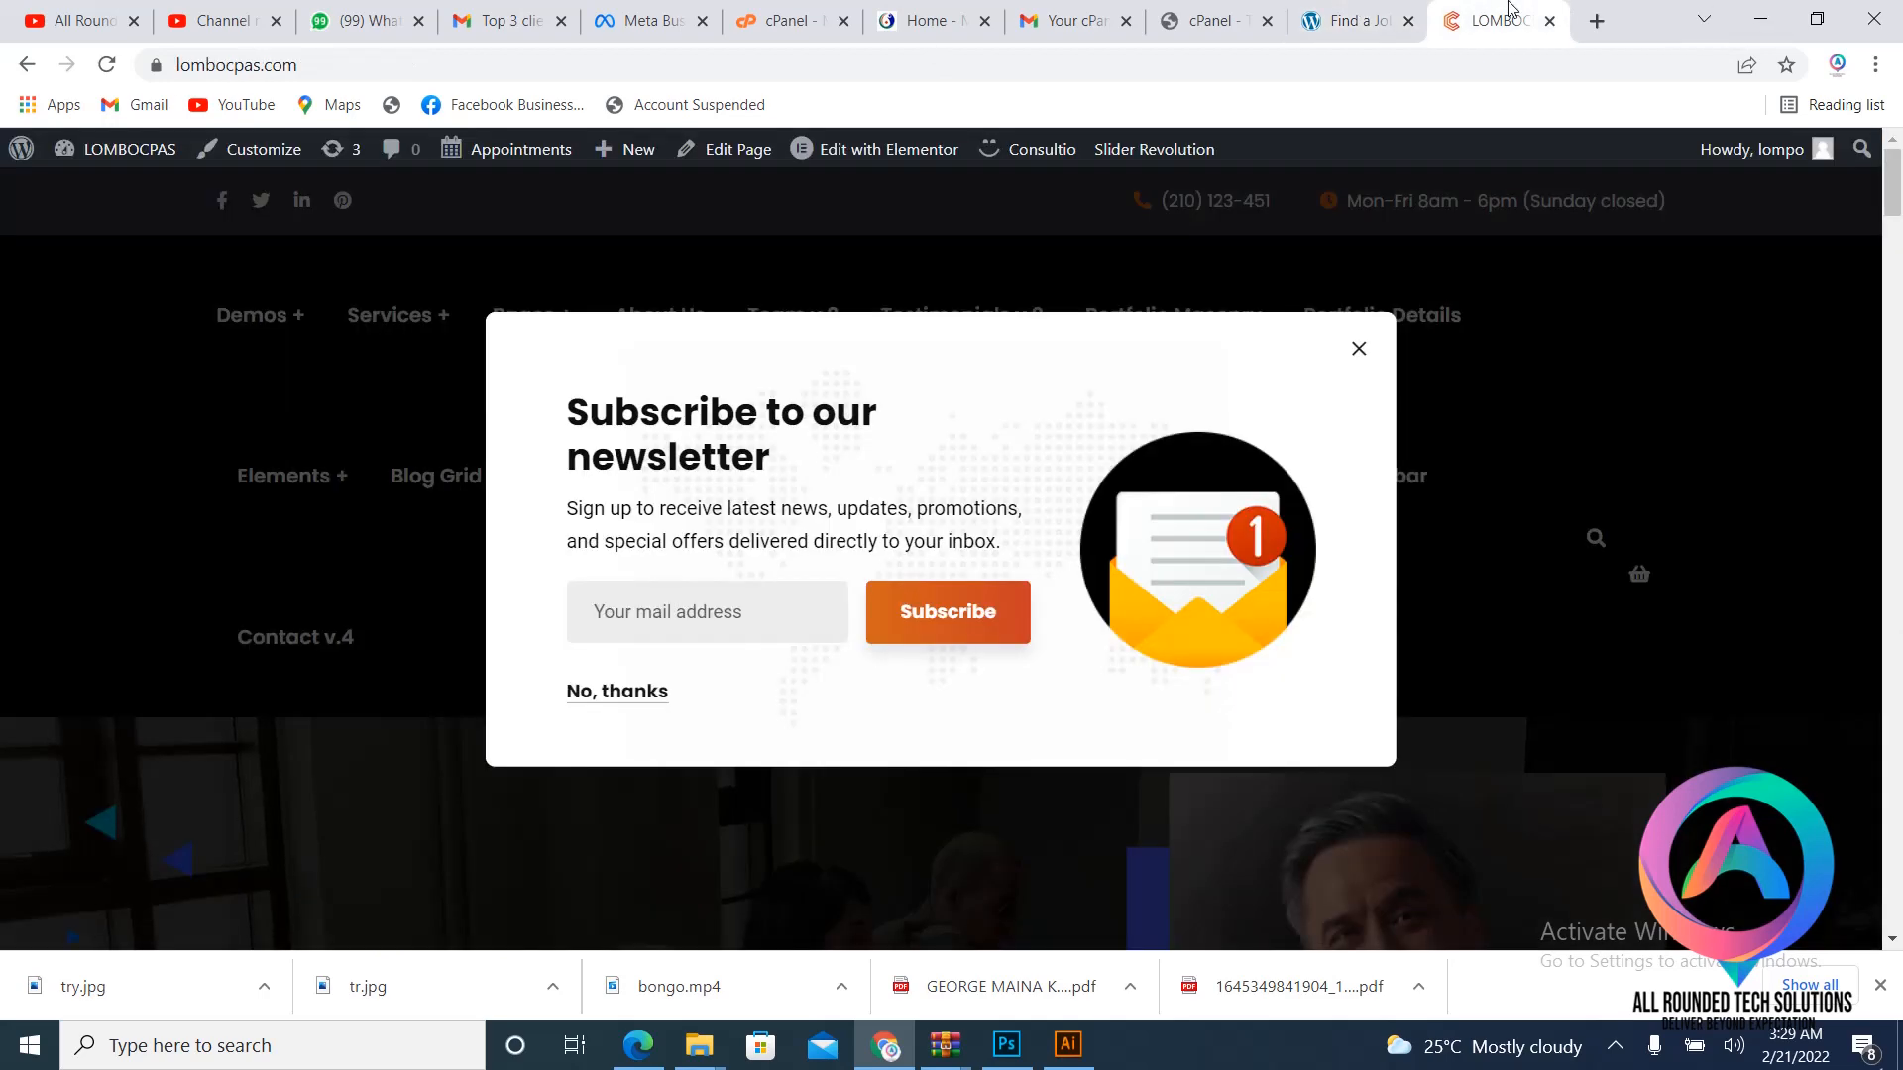
click(1414, 10)
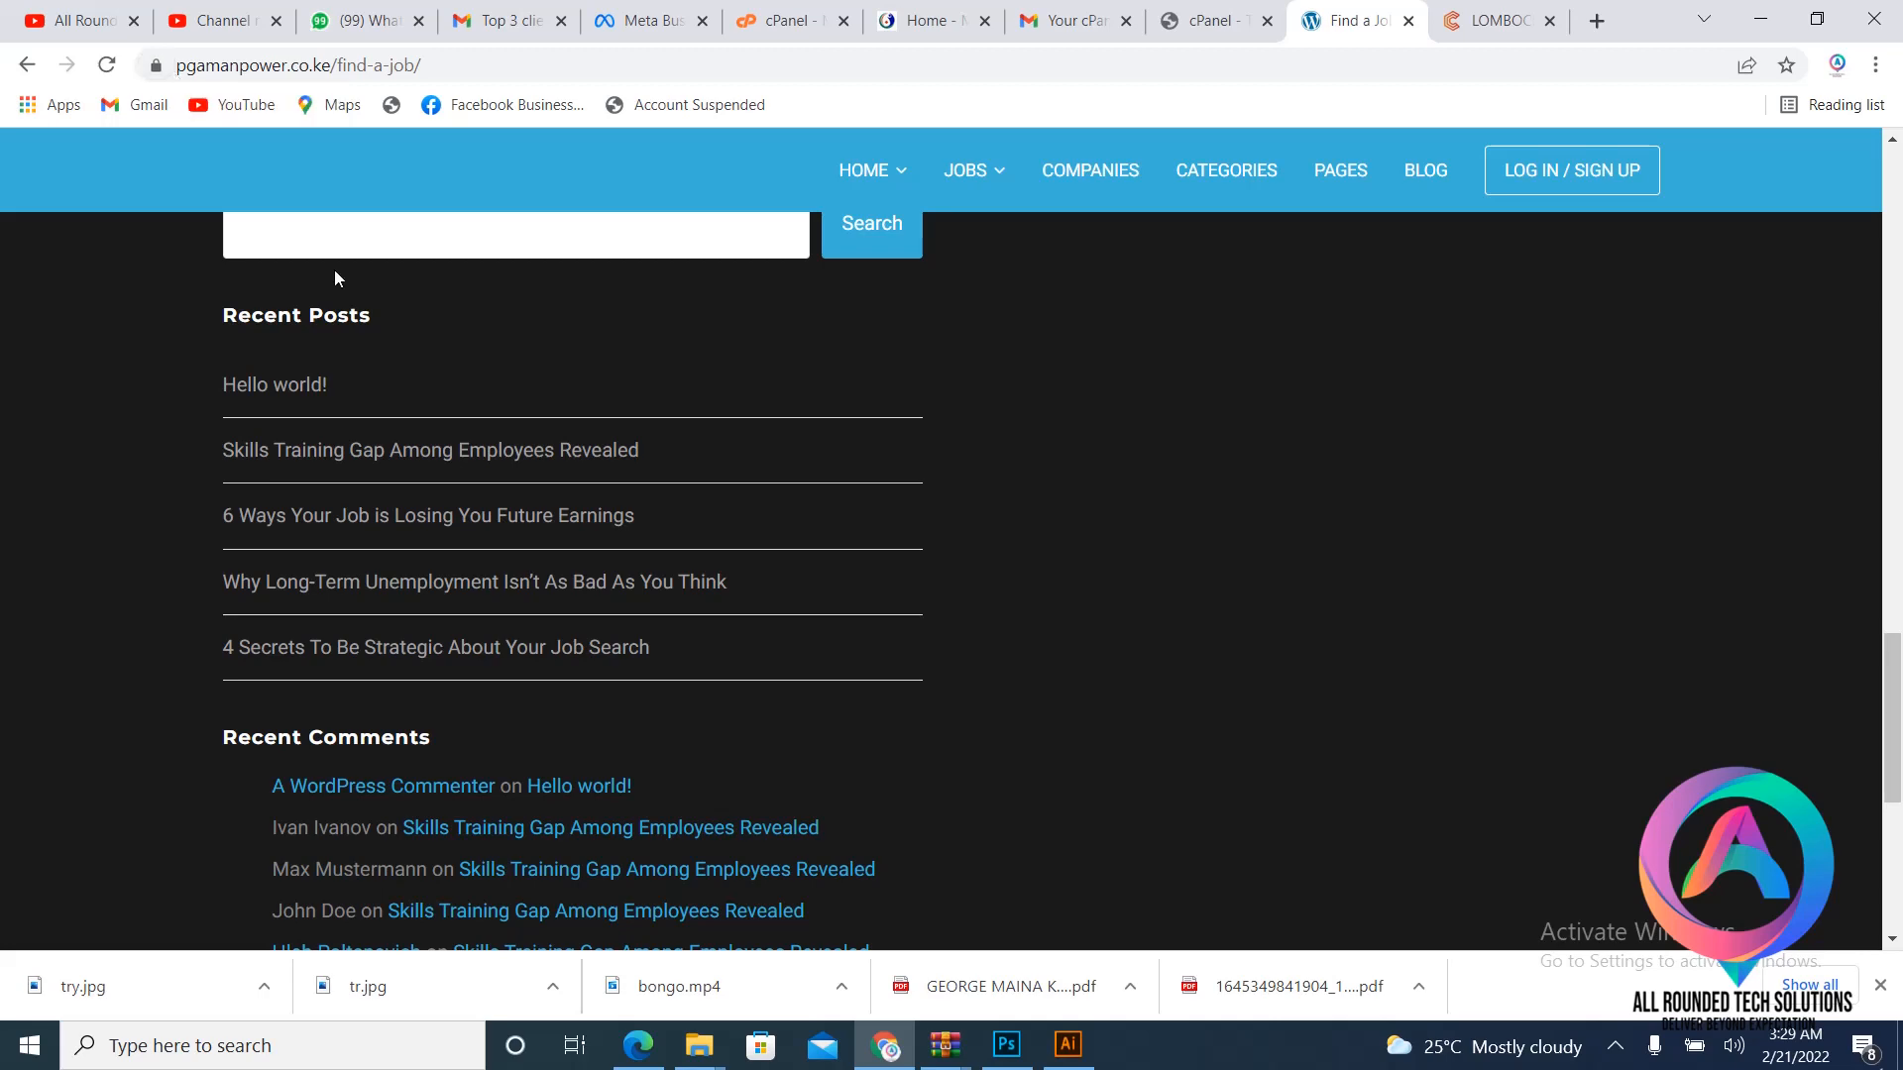
- Open the pgamanpower homepage via HOME and browse its Latest jobs and Featured jobs listings
scroll(367, 327, down, 4)
scroll(514, 479, up, 15)
scroll(512, 477, up, 6)
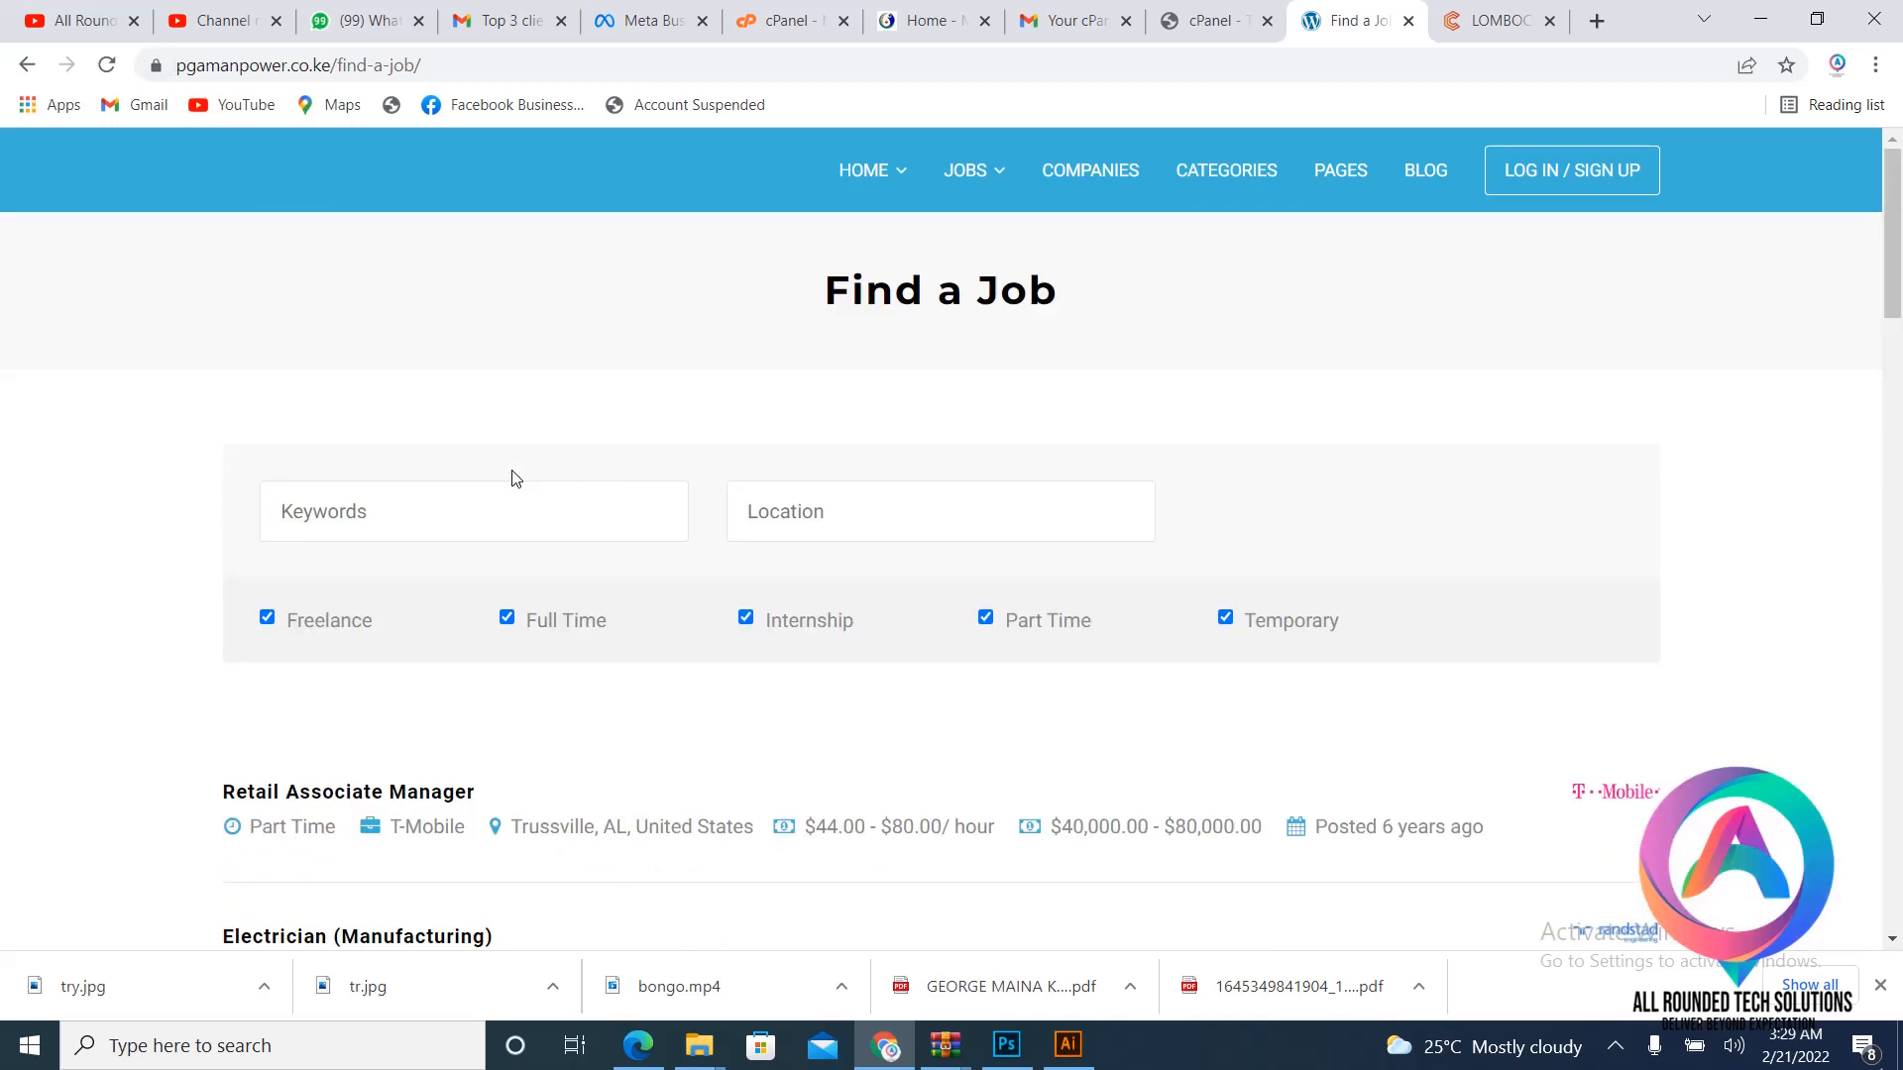
click(872, 172)
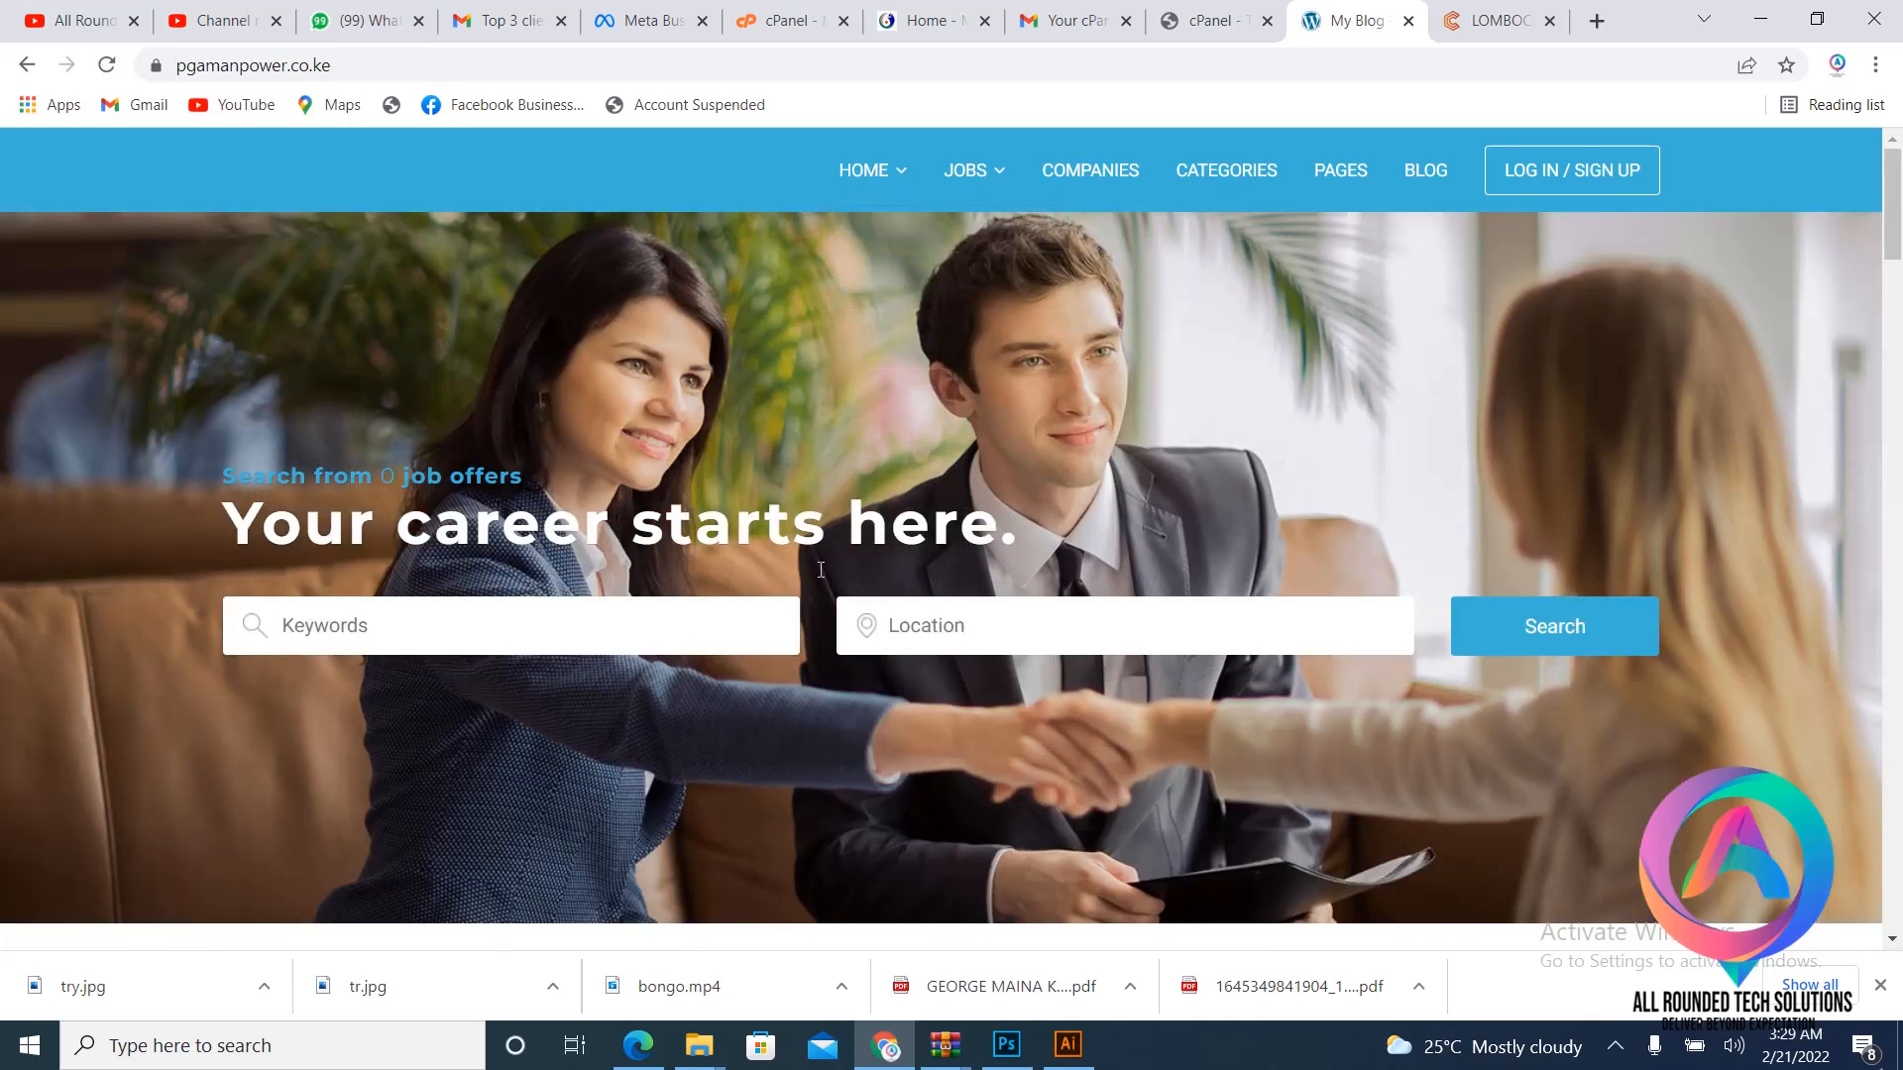
scroll(820, 582, down, 10)
scroll(819, 582, up, 8)
scroll(818, 579, up, 3)
mouse_move(875, 159)
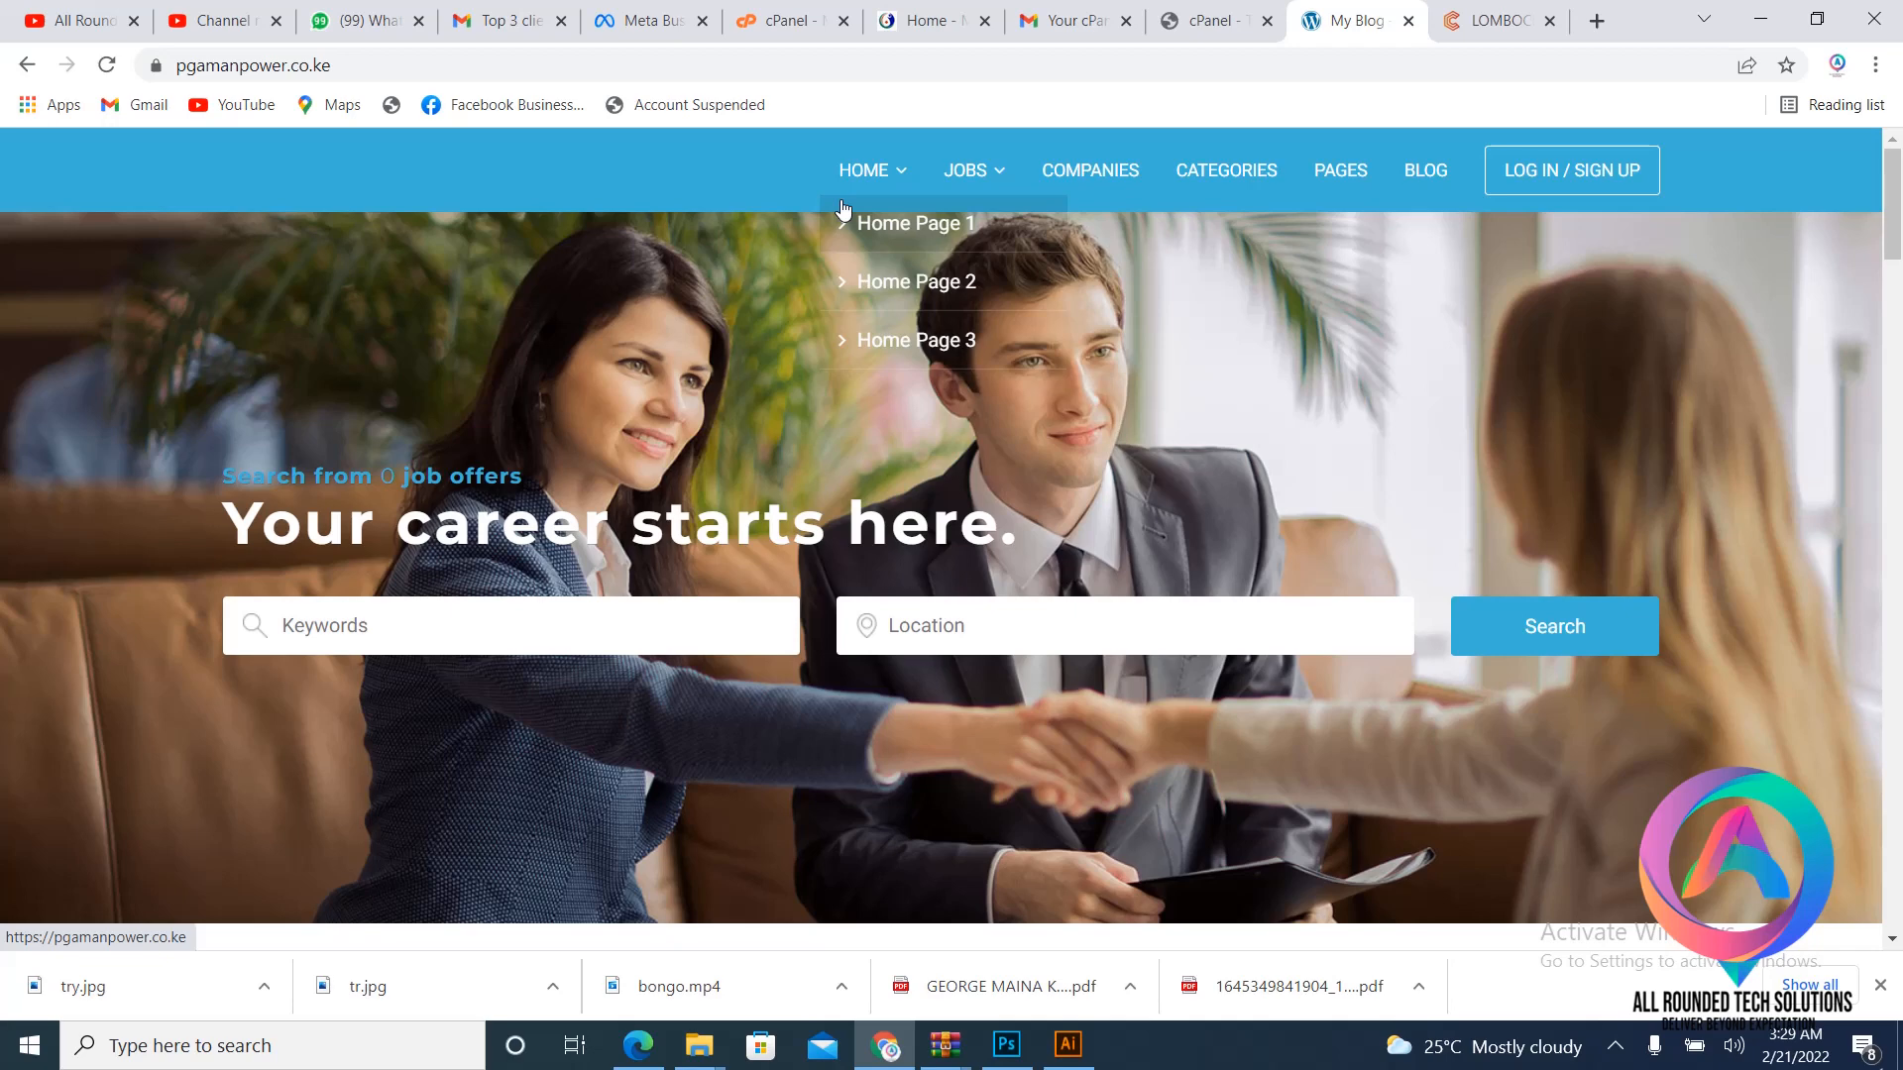
scroll(828, 364, down, 10)
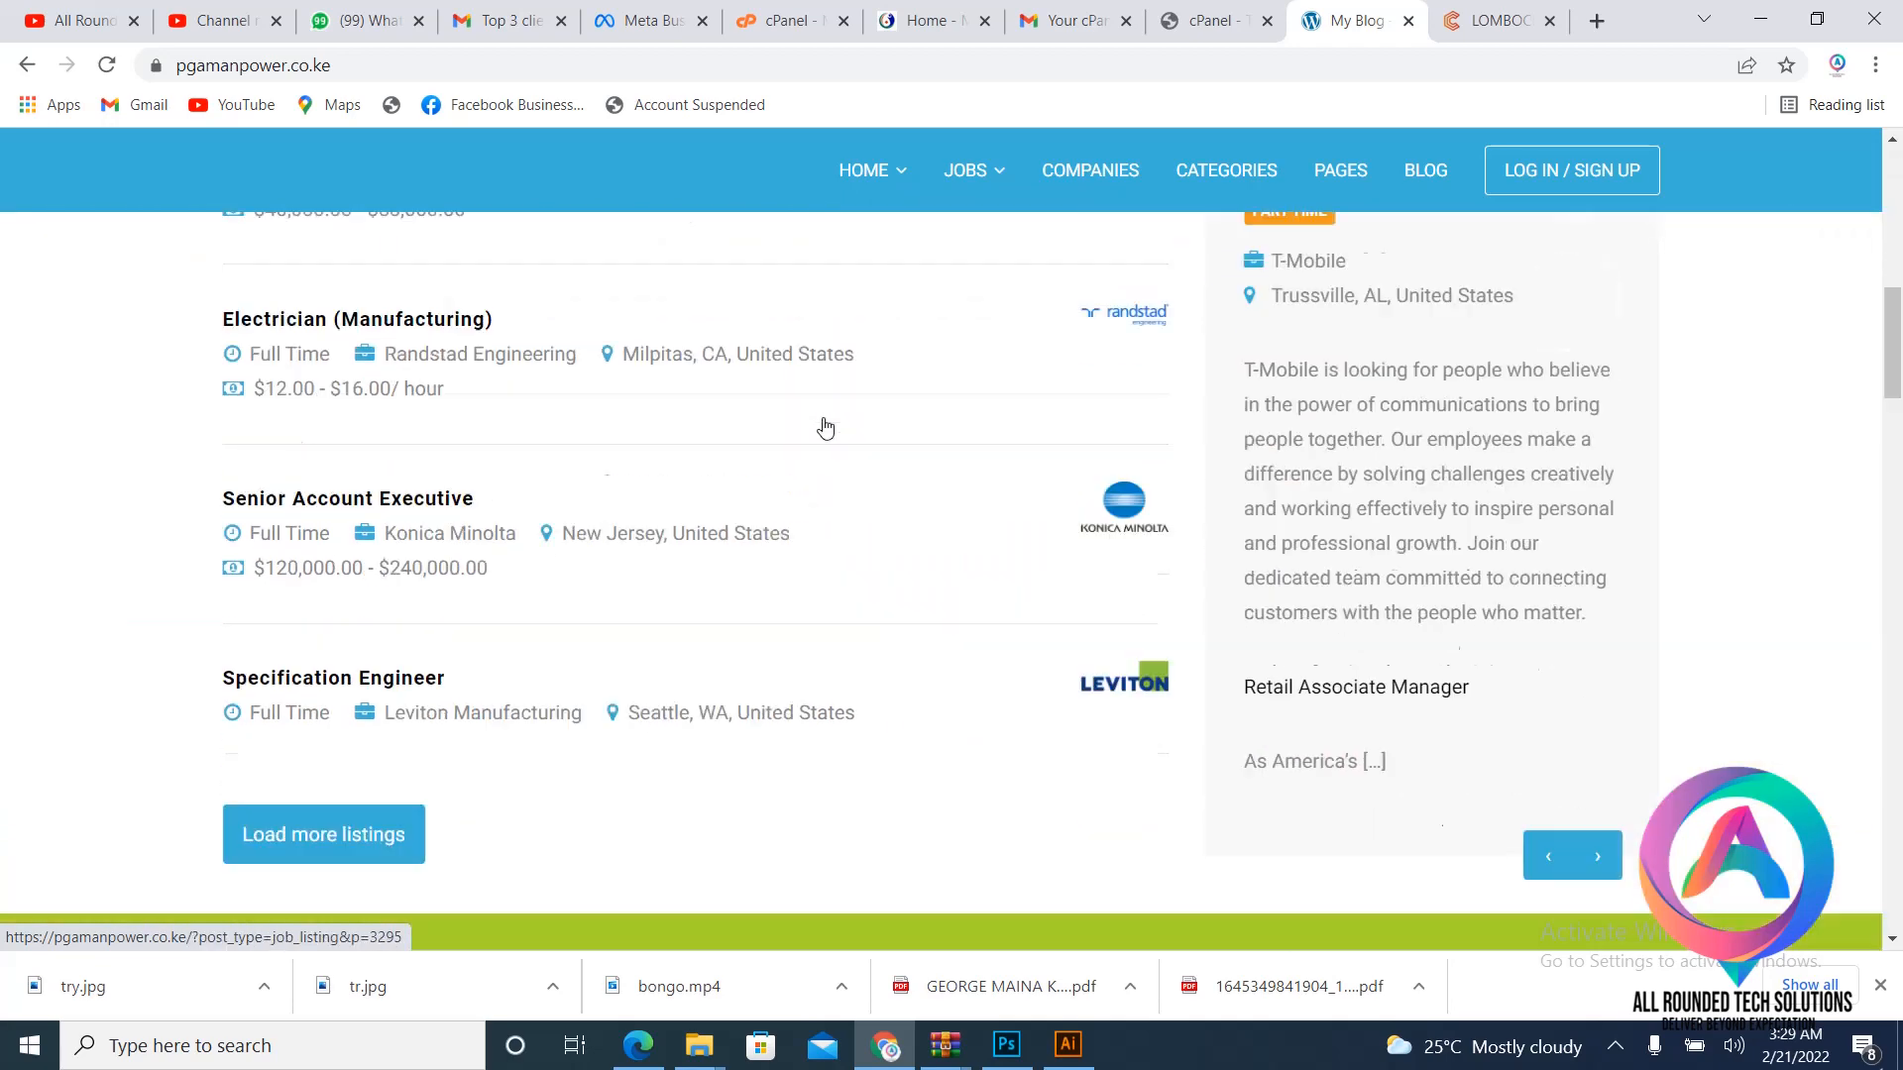
scroll(824, 428, down, 5)
scroll(824, 428, up, 11)
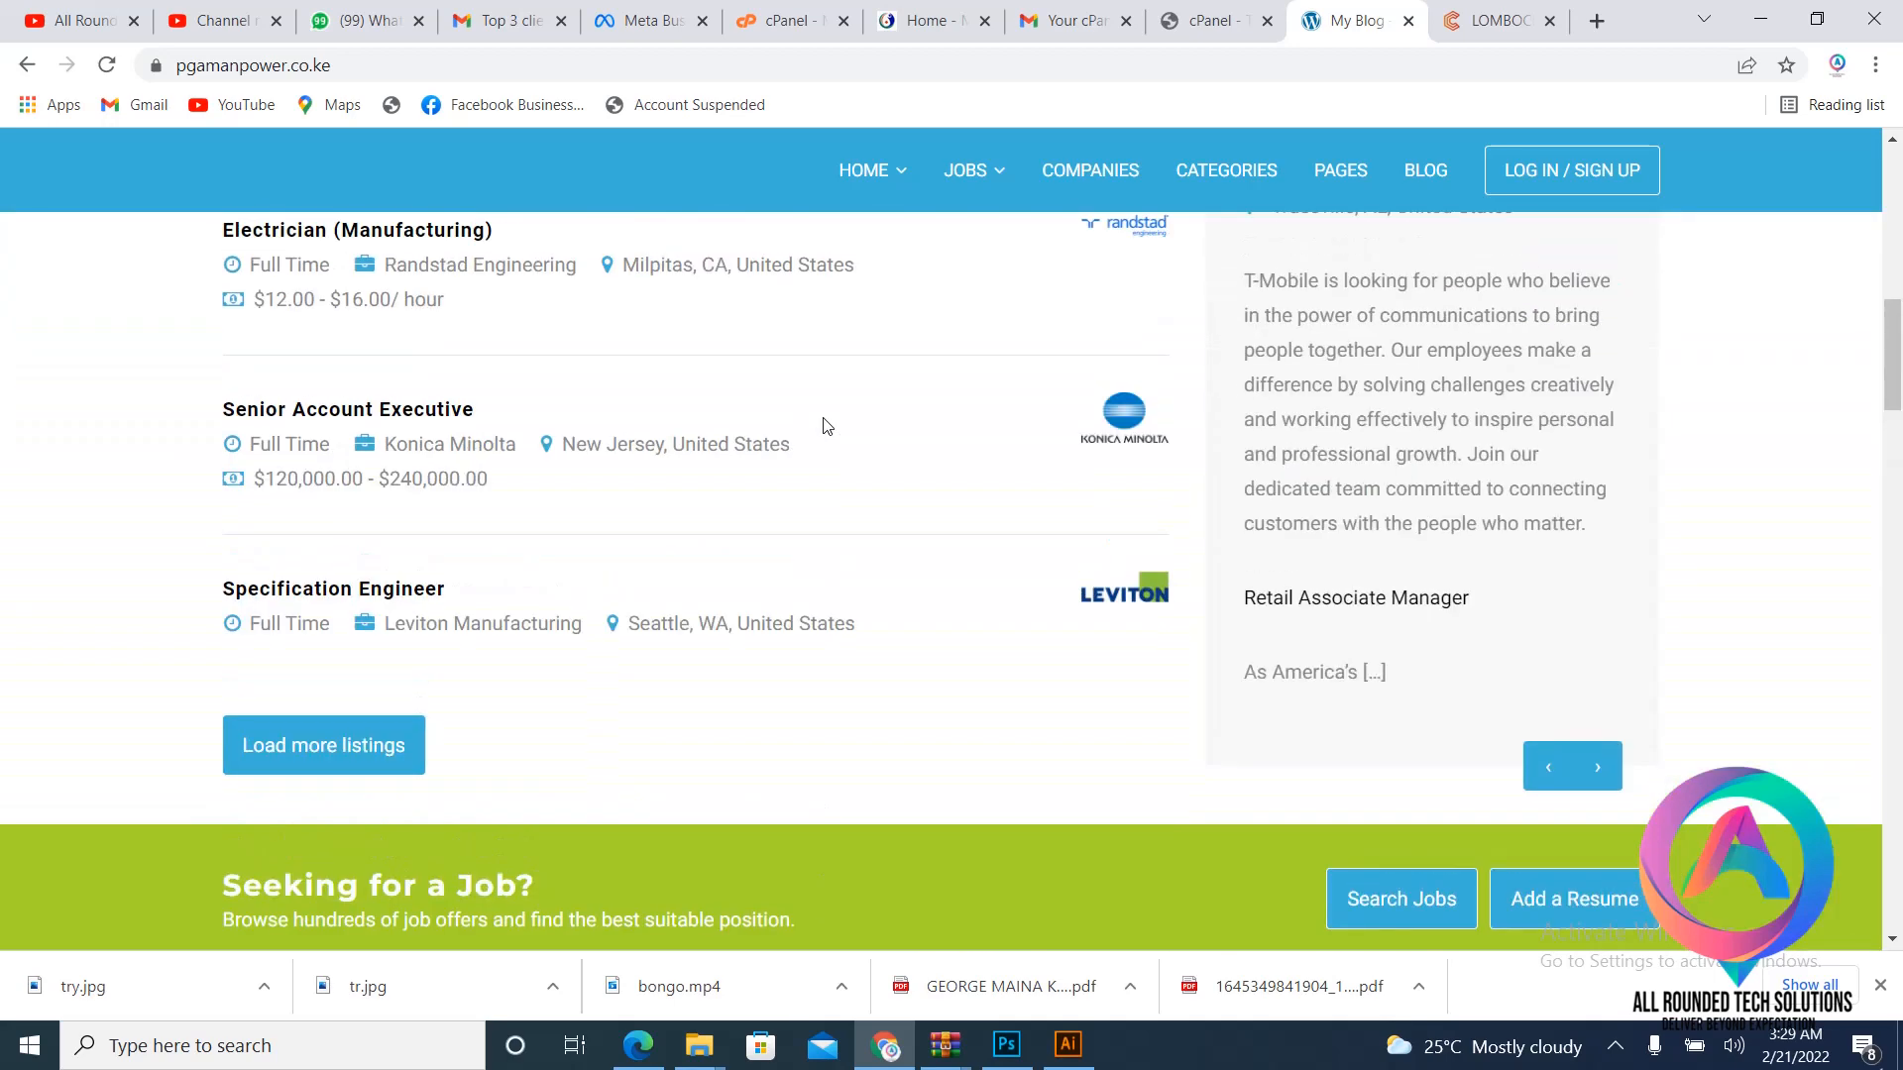
scroll(824, 428, up, 4)
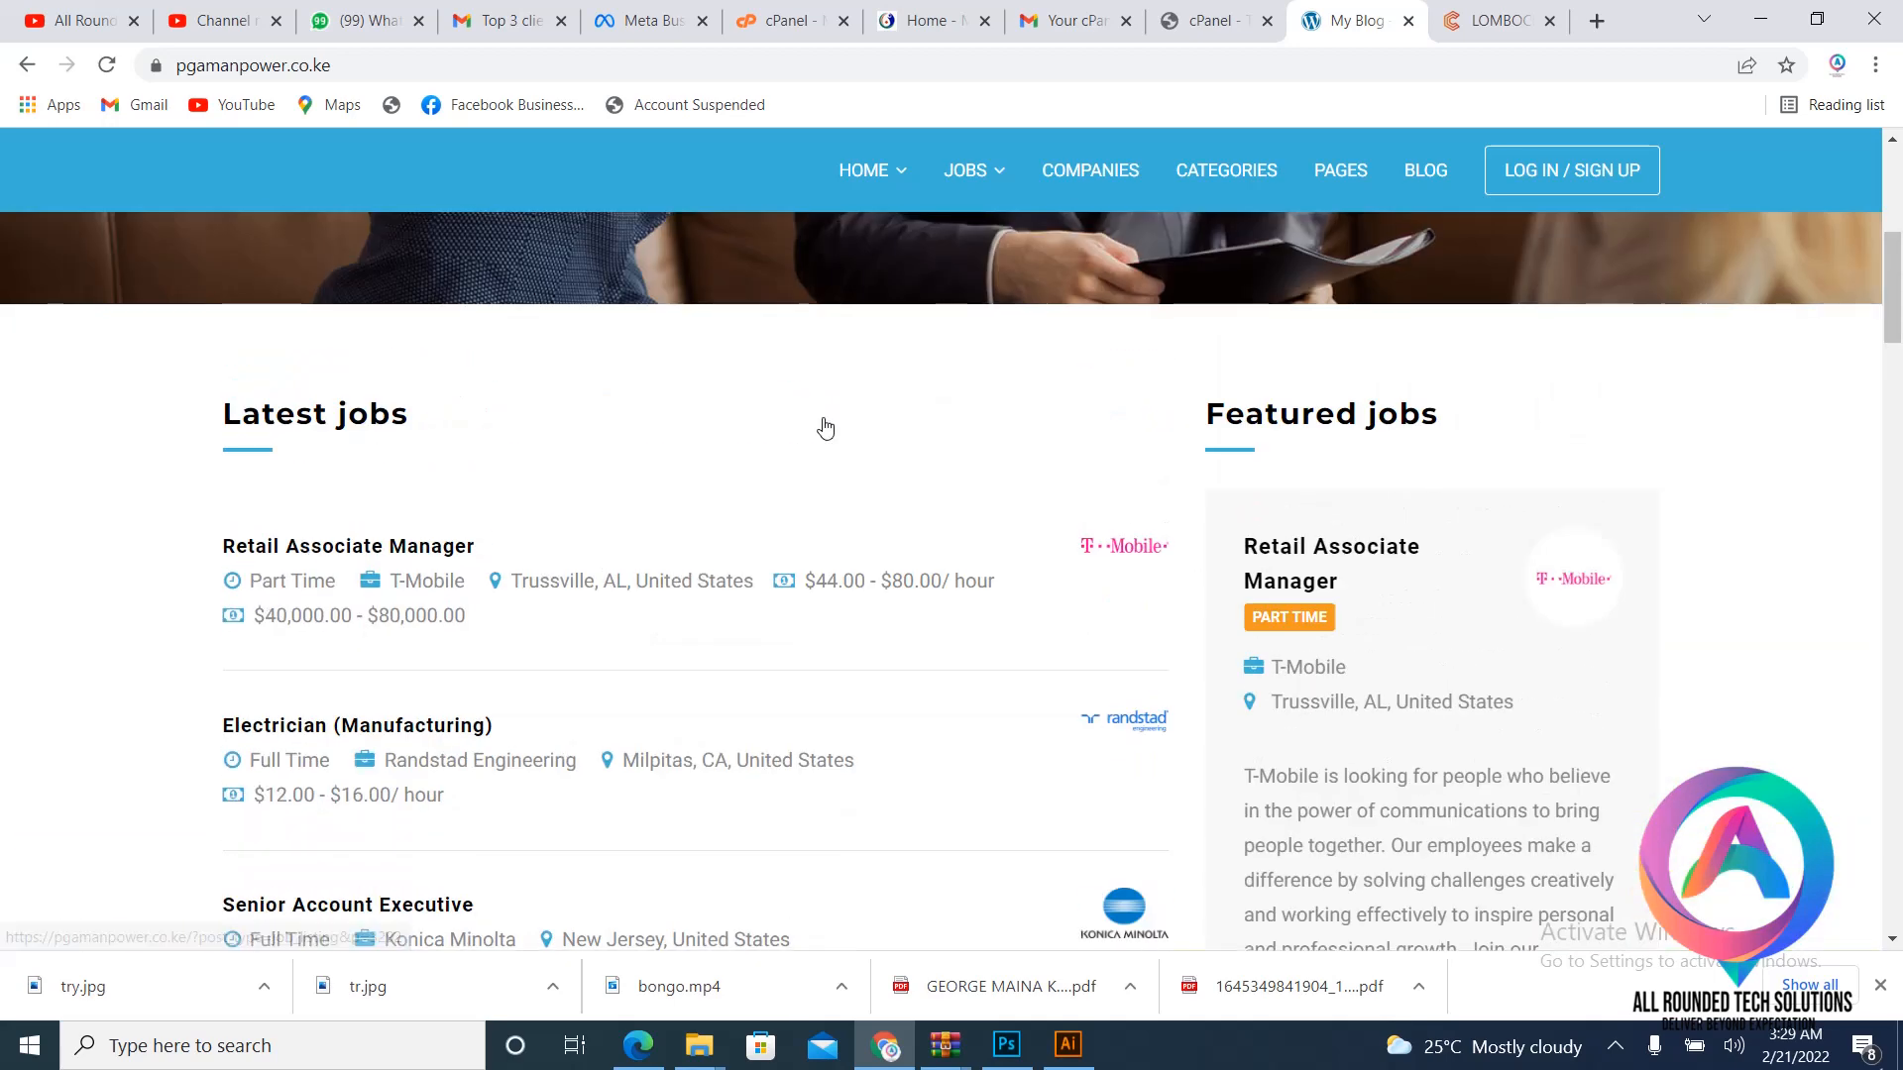
scroll(824, 428, up, 6)
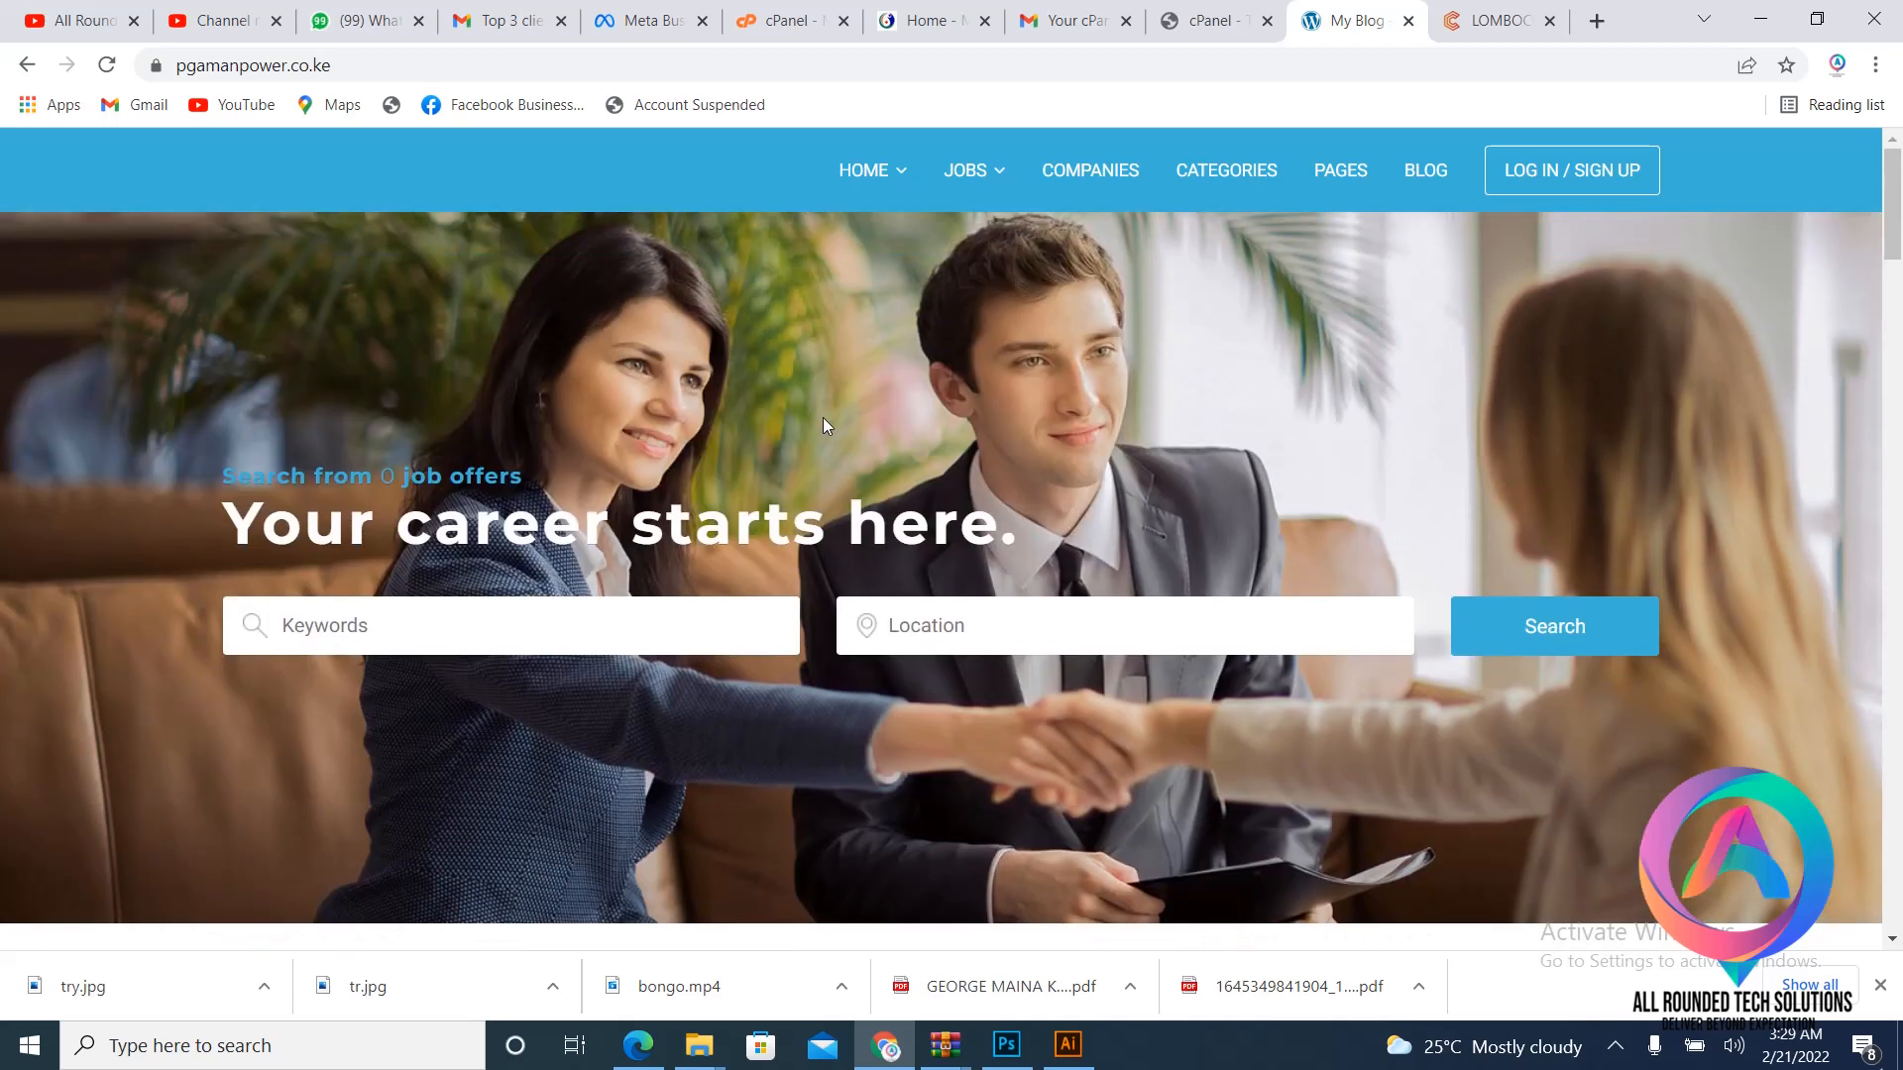
scroll(824, 425, down, 1)
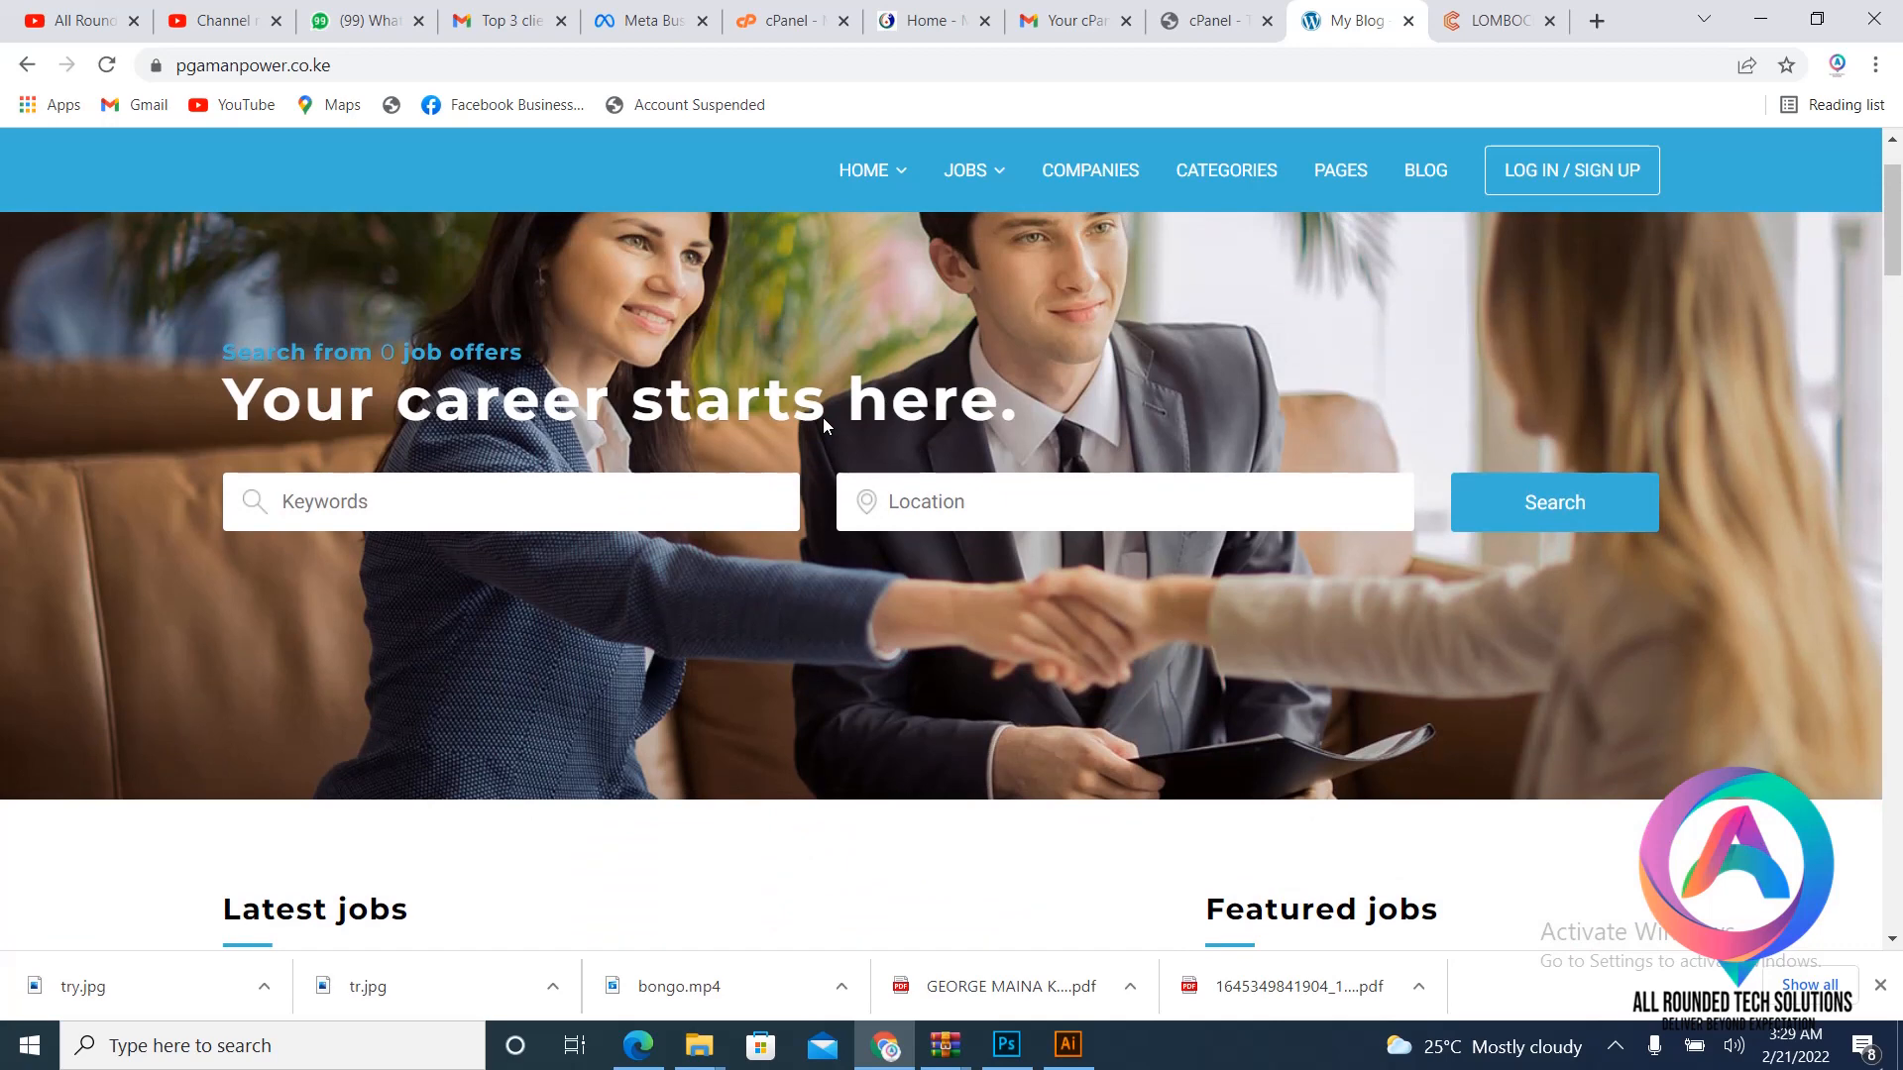
scroll(835, 337, up, 2)
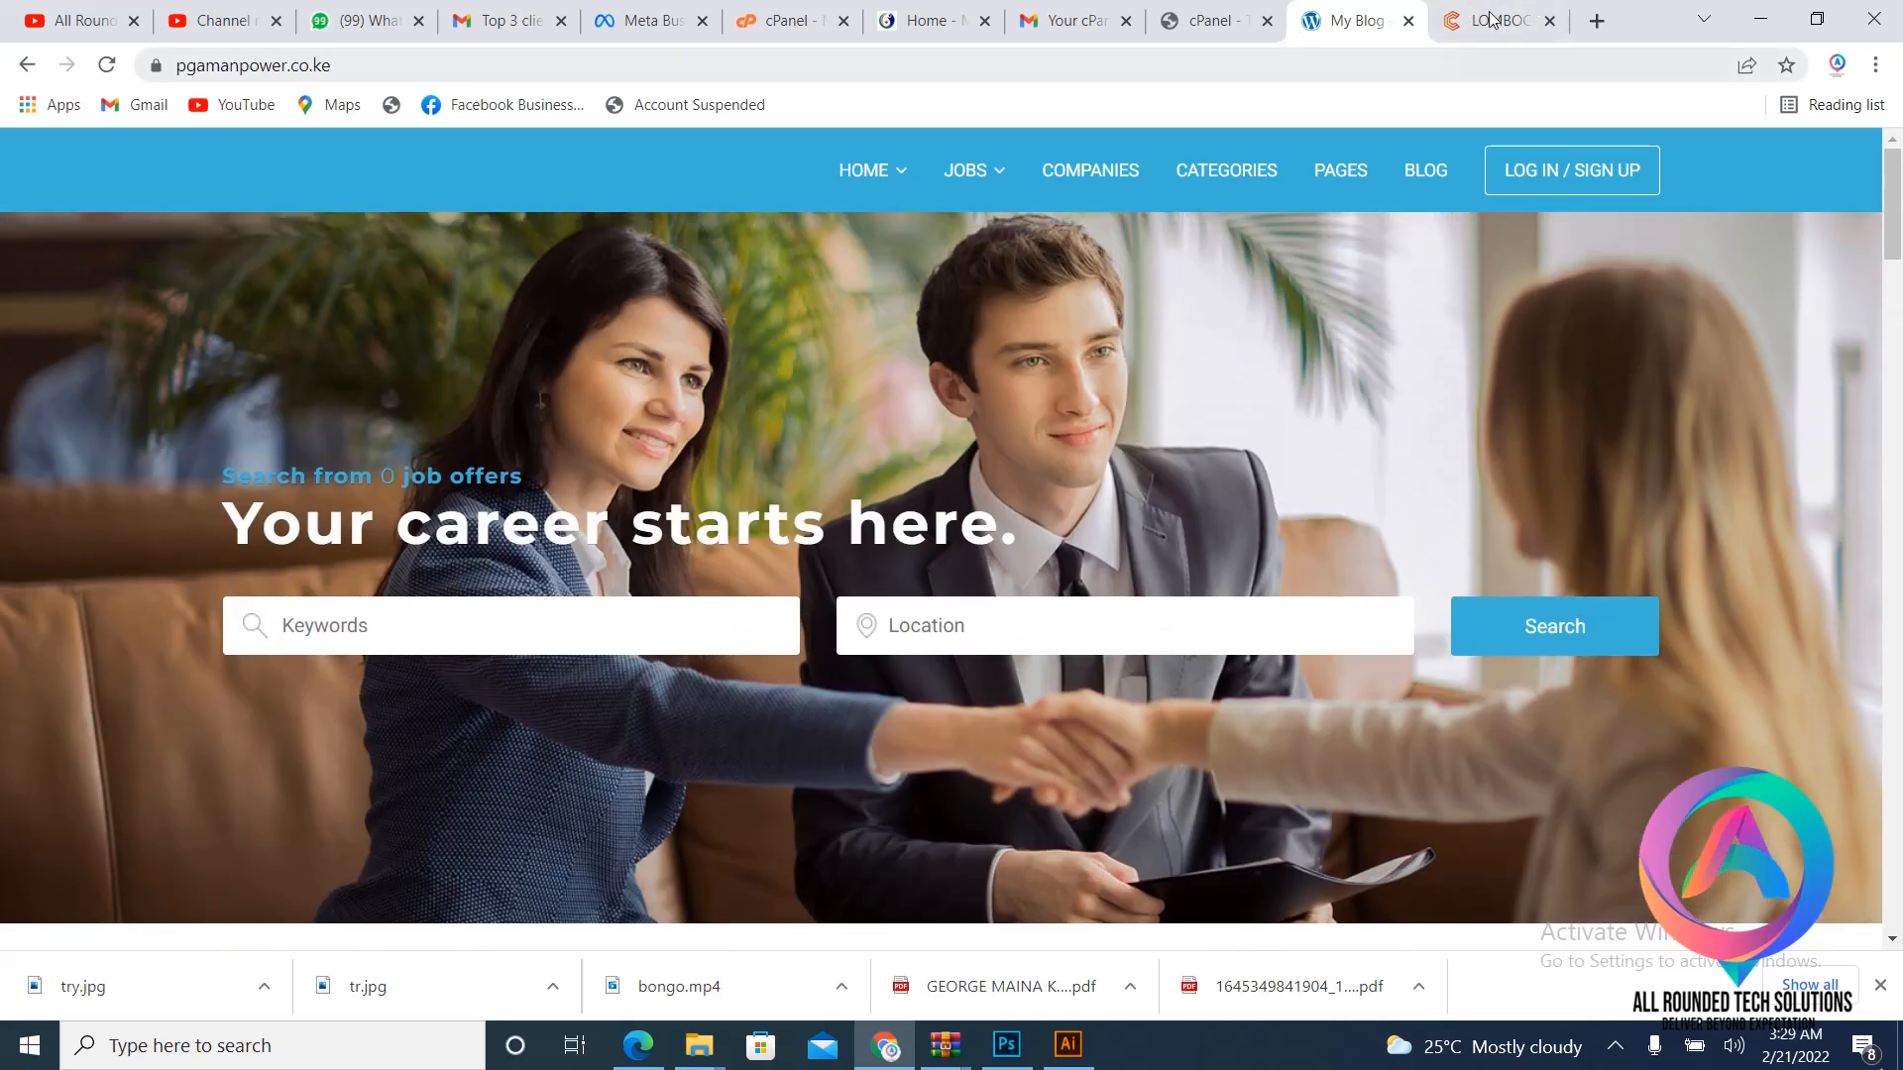
- Load lombocpas.com/cpanel in the LOMBOCPAS tab and log in to the hosting account
click(1501, 15)
click(370, 63)
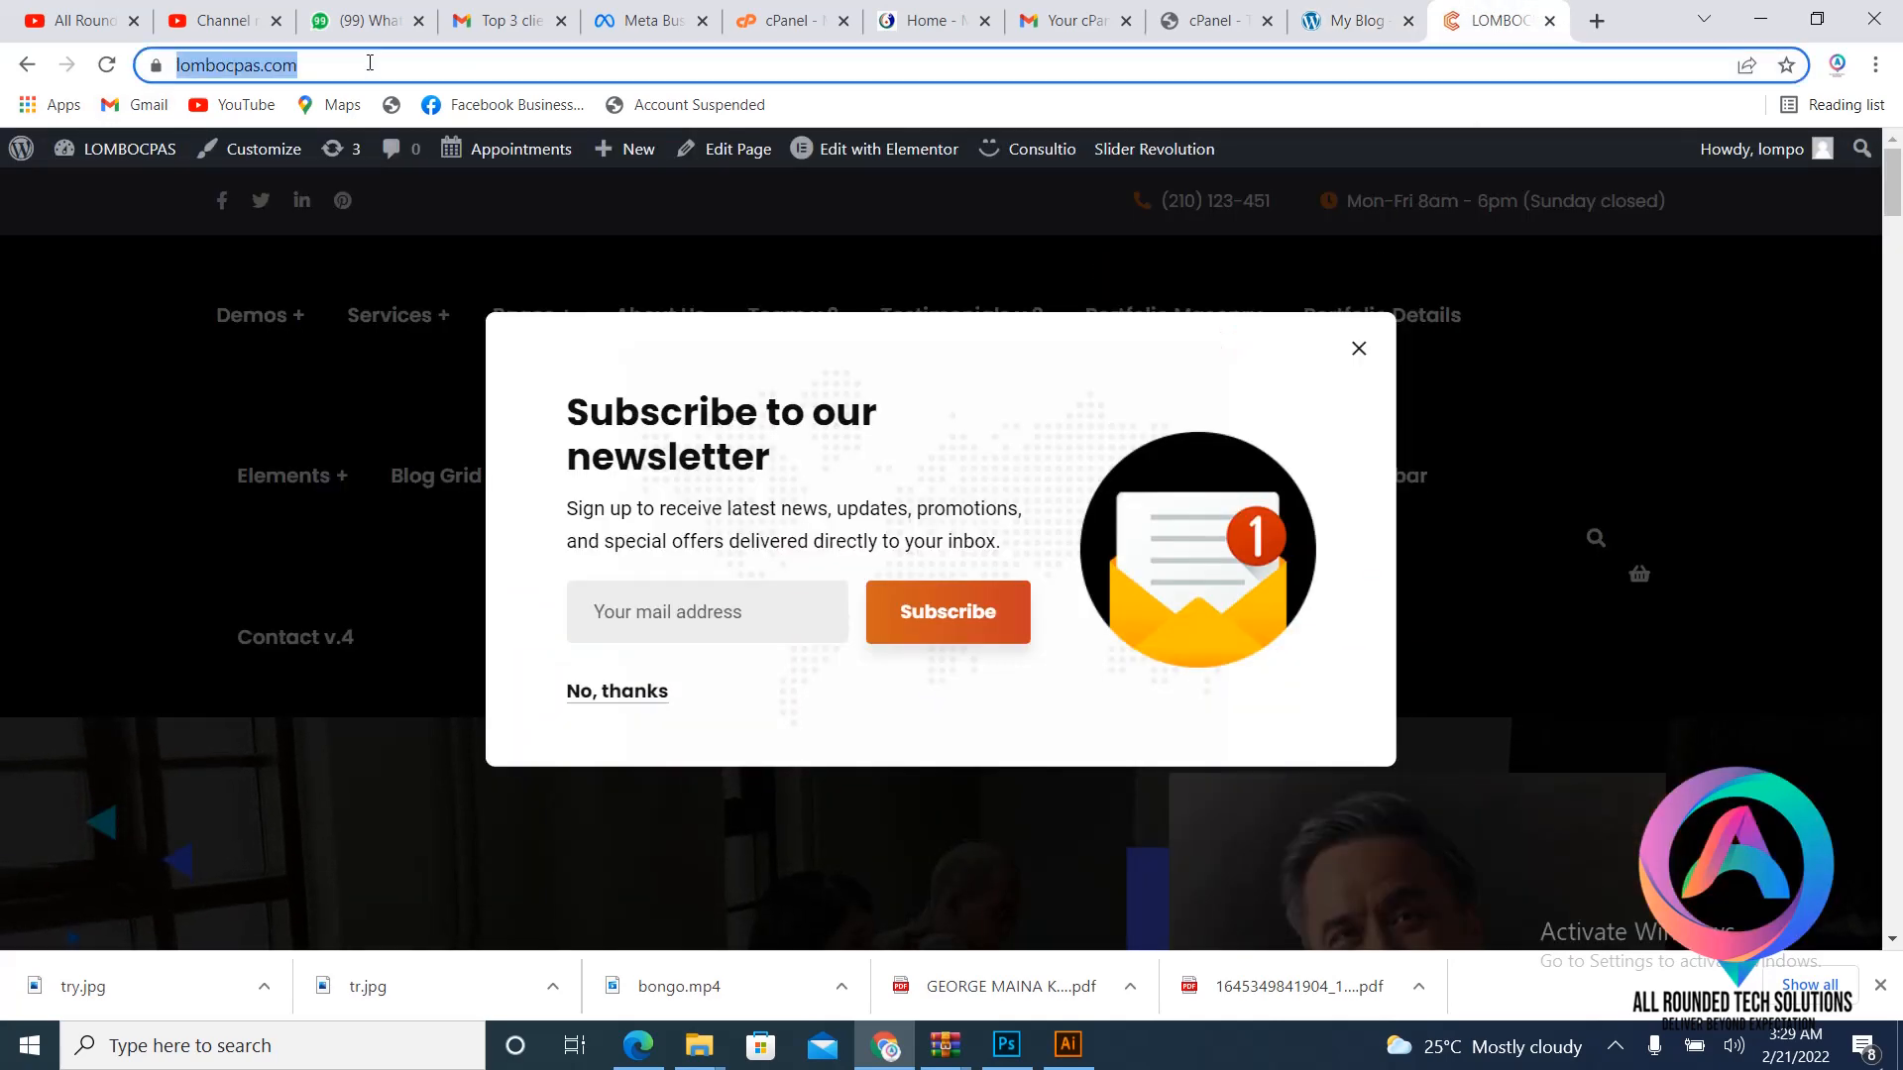
click(414, 71)
text(/x)
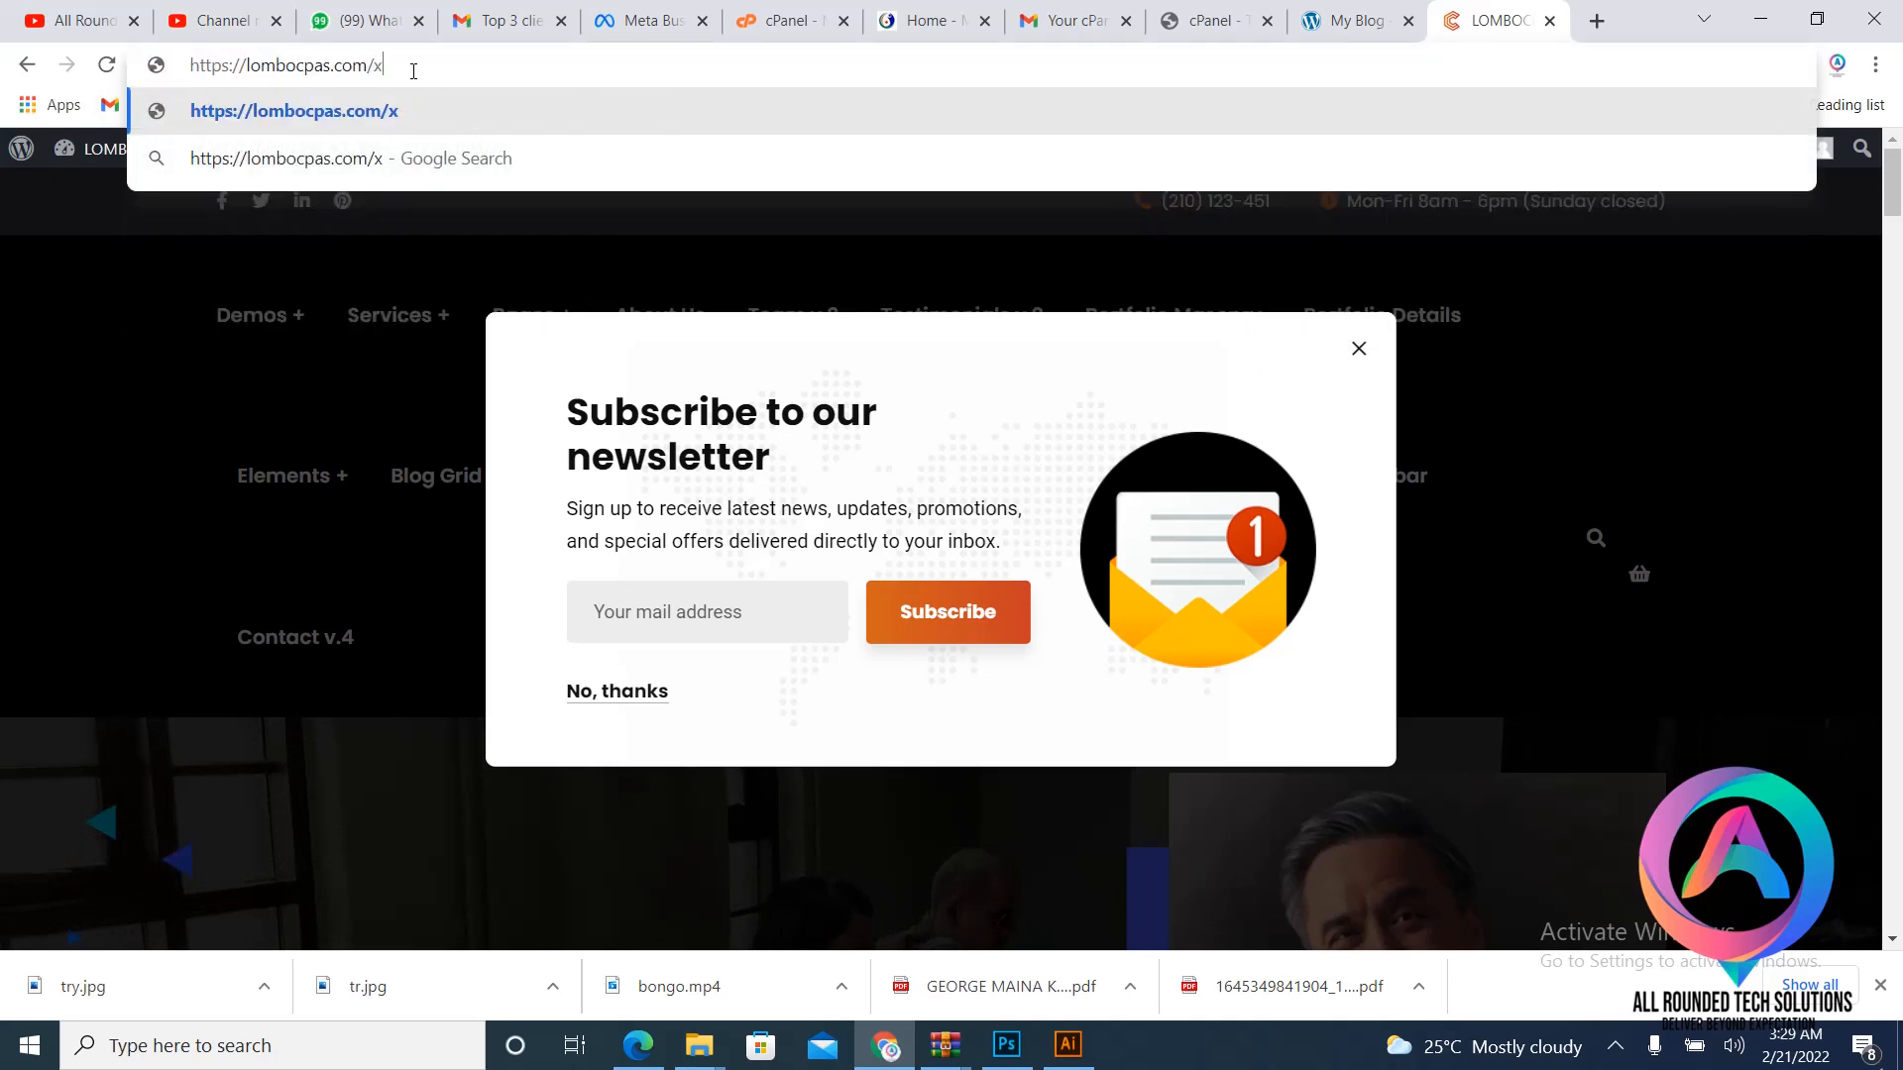
key(BackSpace)
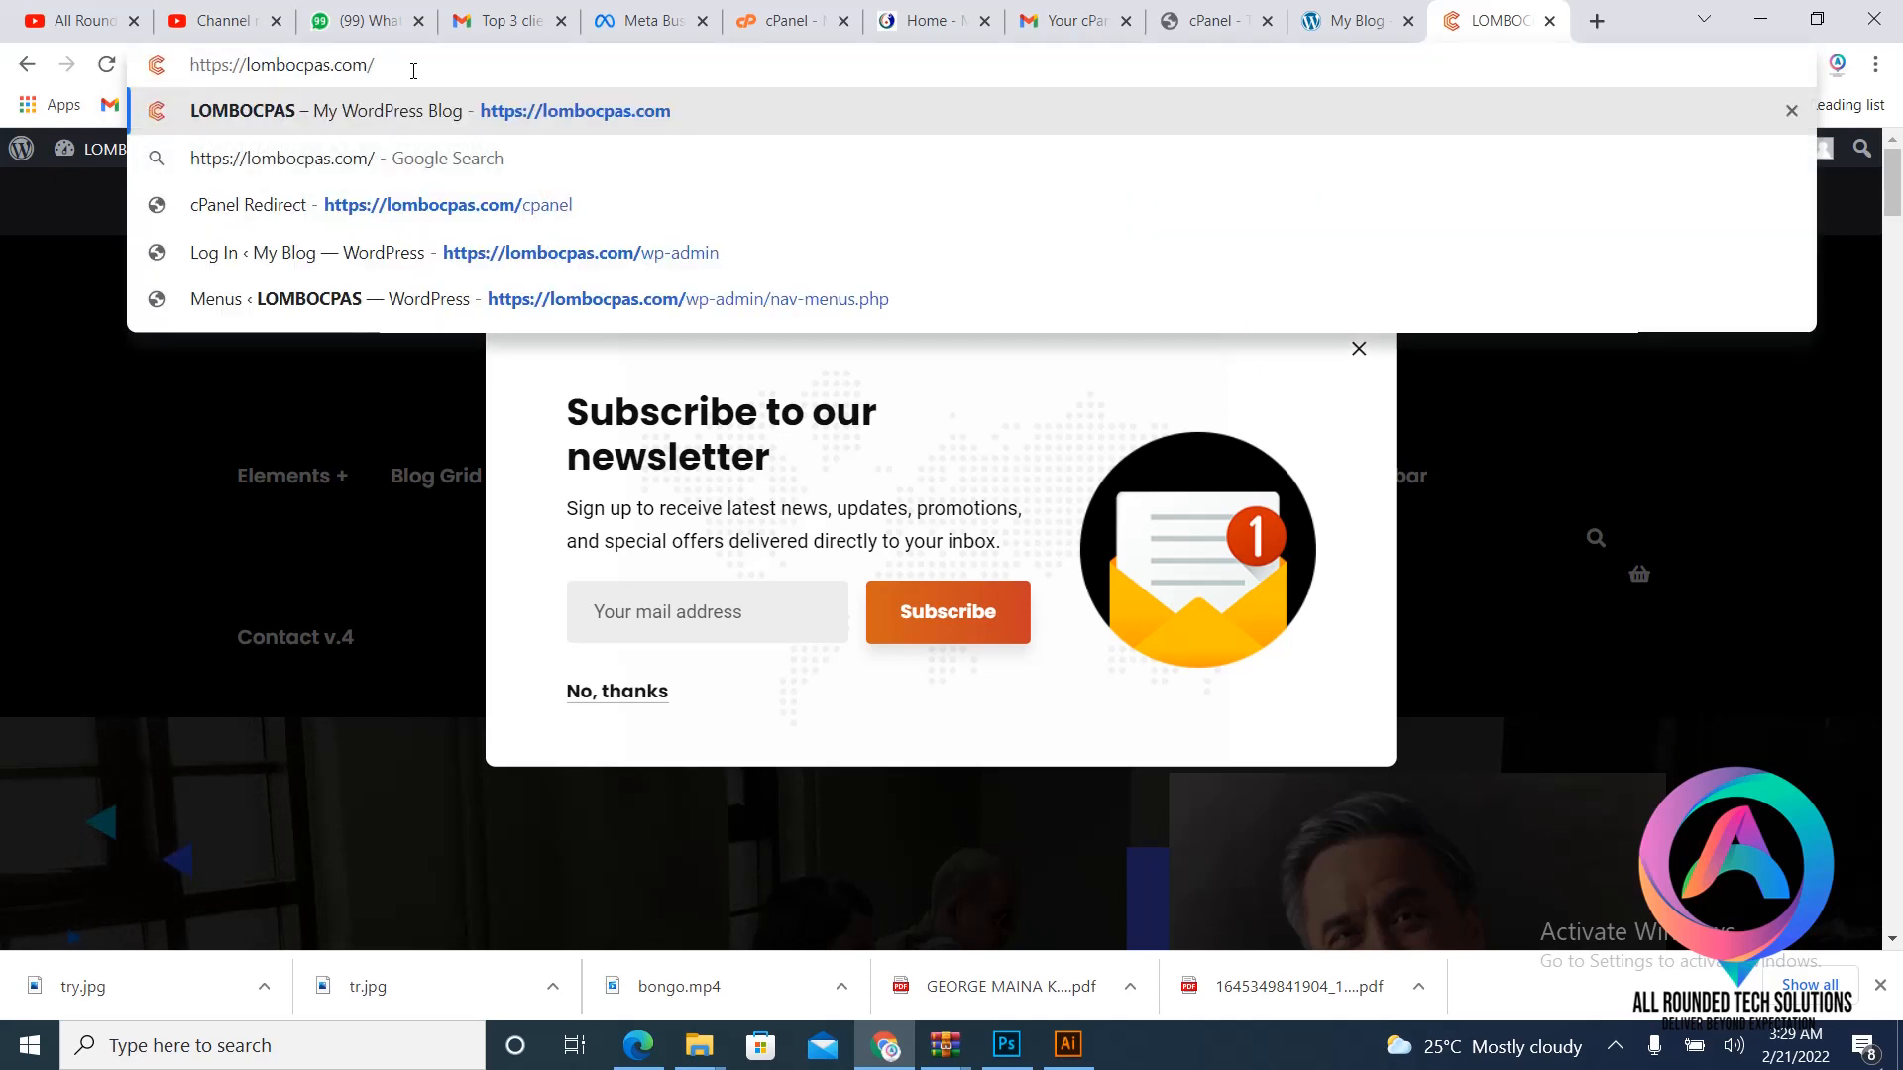
text(cpanel)
key(Return)
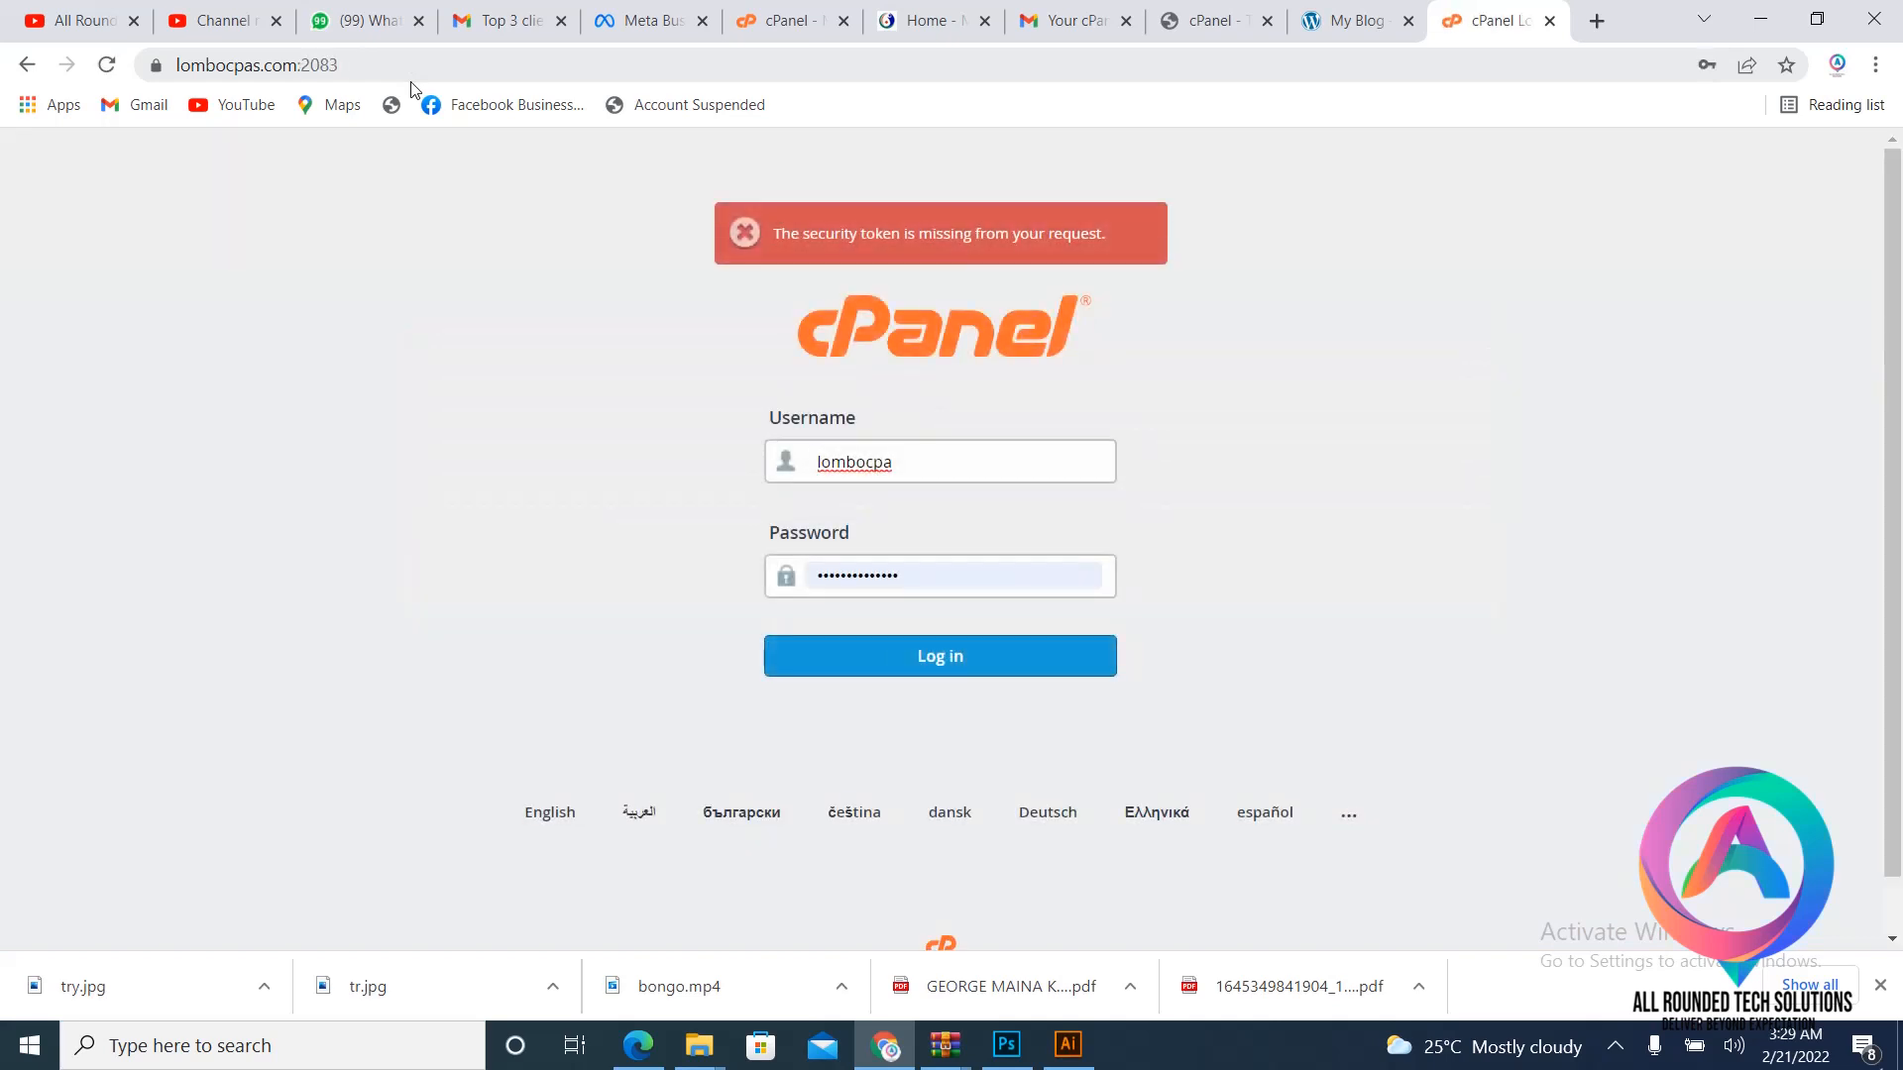
click(932, 662)
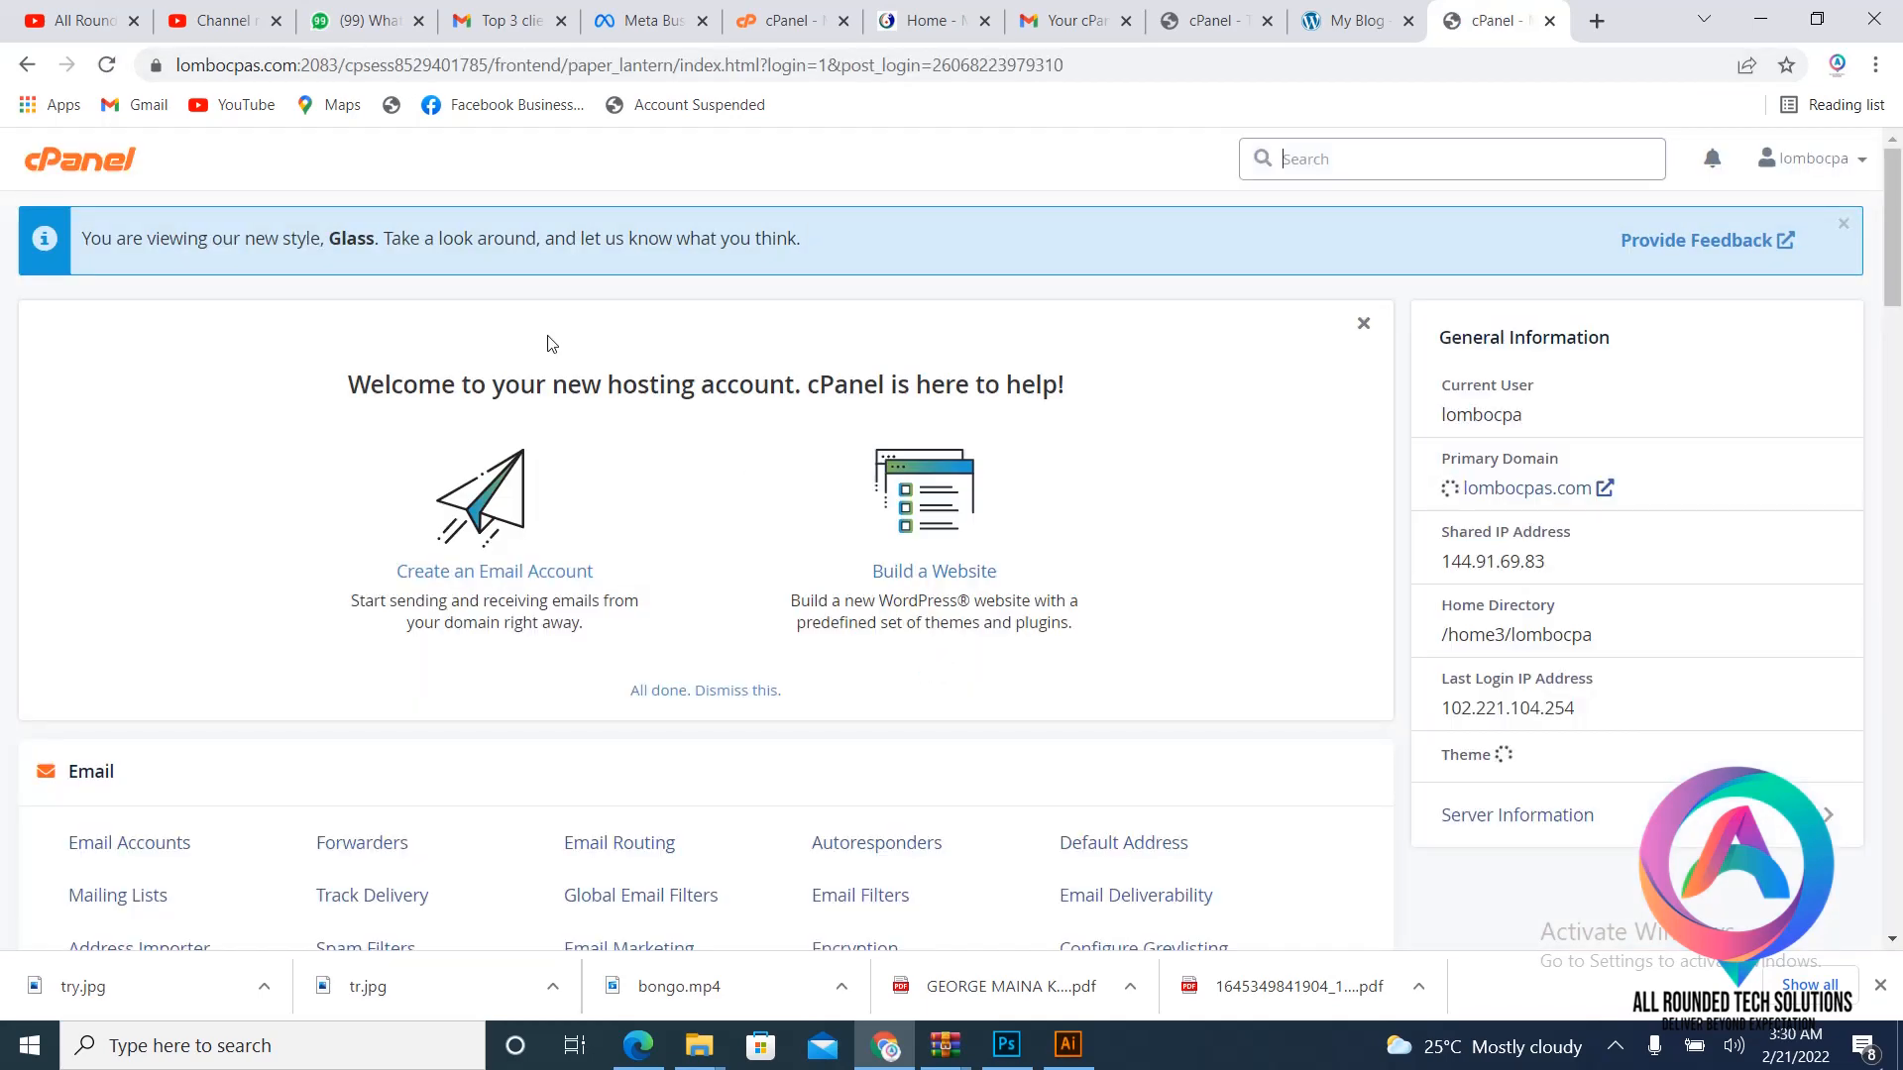
- Open WordPress Manager by Softaculous from the Software section in a new tab
scroll(483, 535, down, 10)
scroll(483, 536, down, 15)
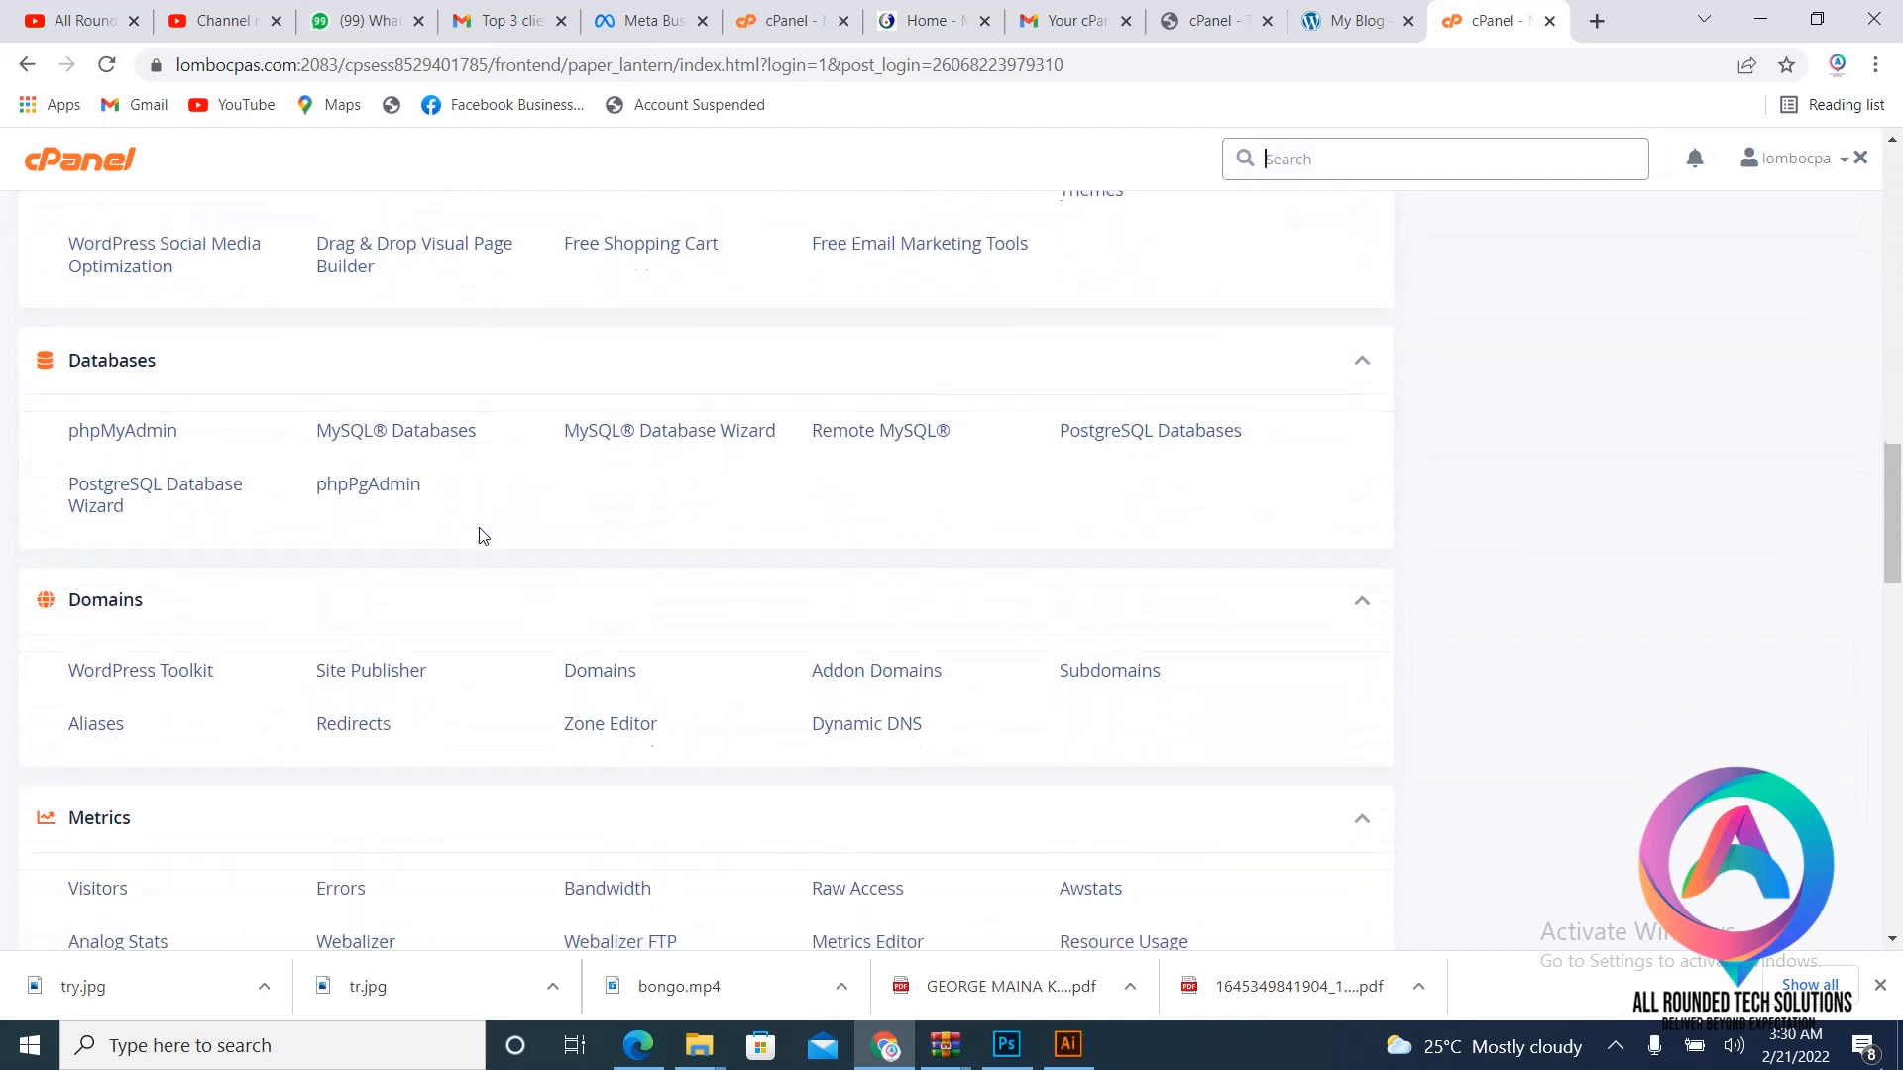
scroll(482, 535, down, 5)
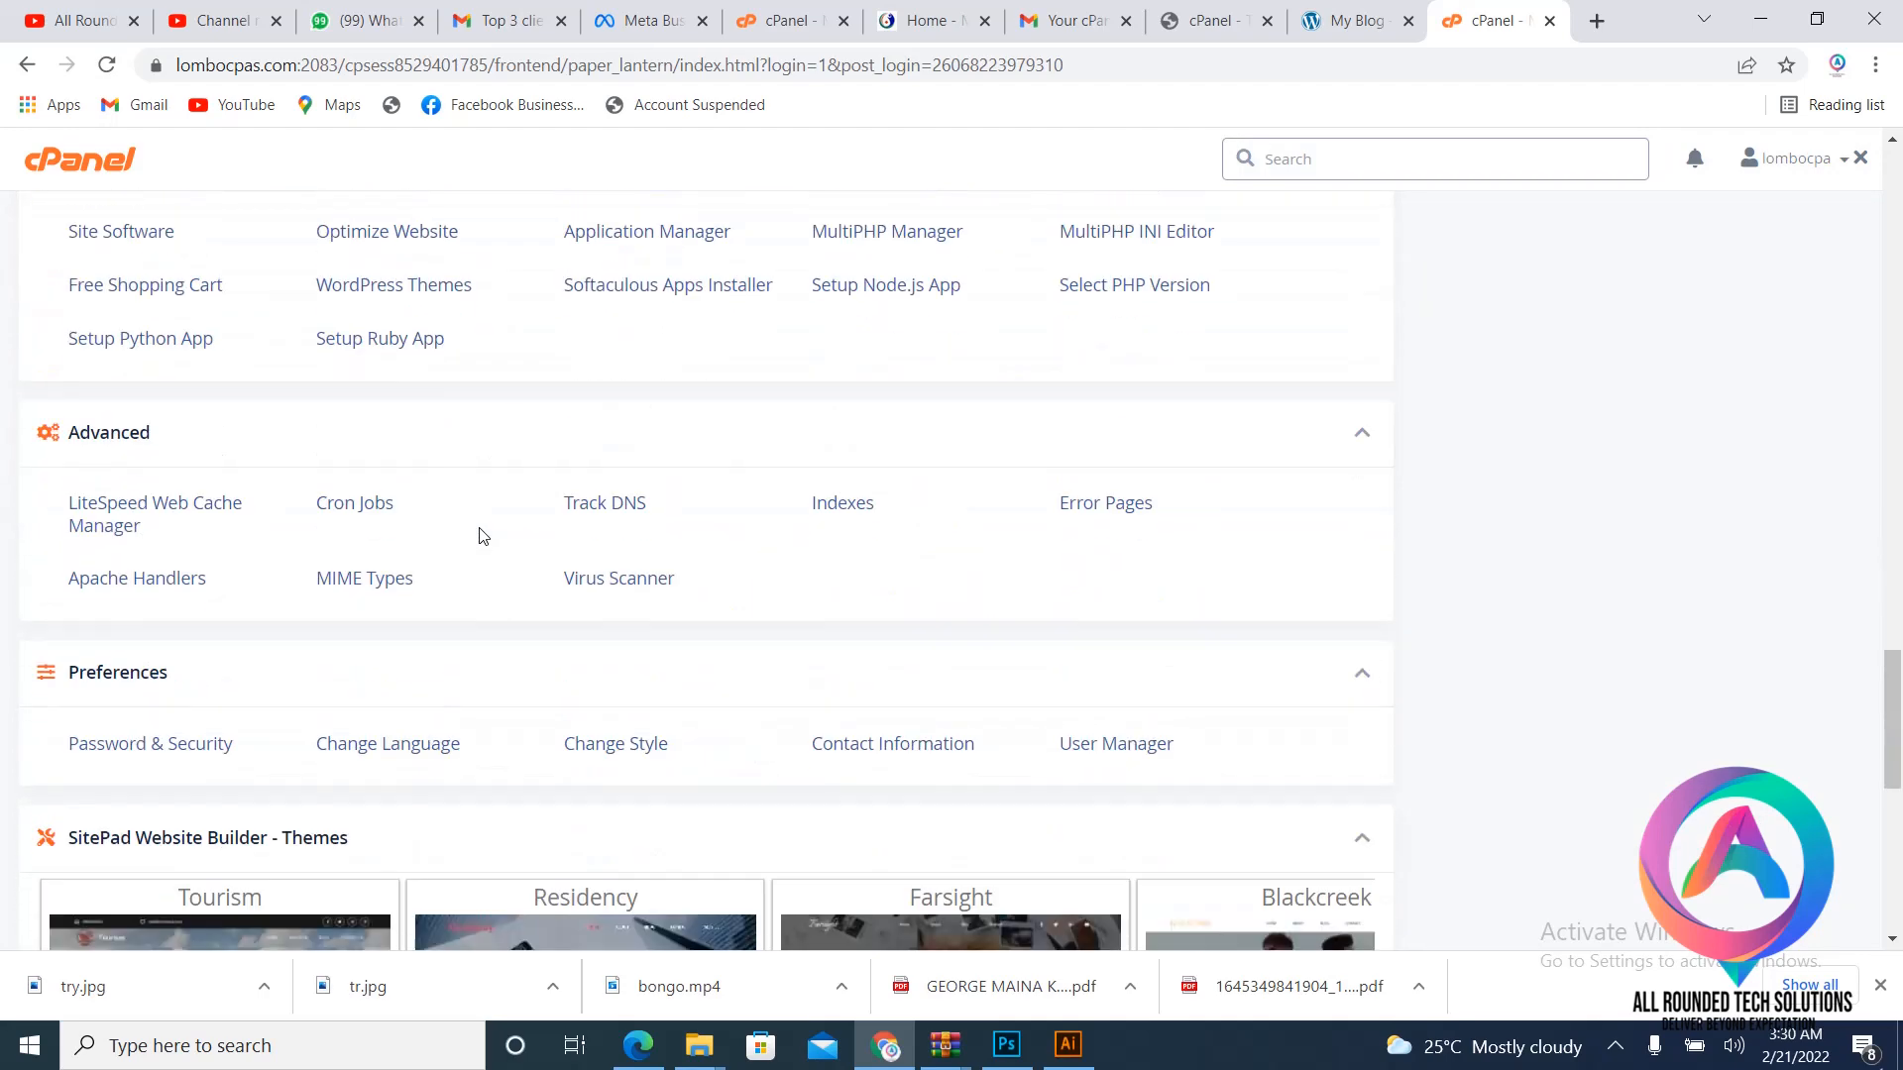
scroll(482, 535, up, 4)
right_click(682, 530)
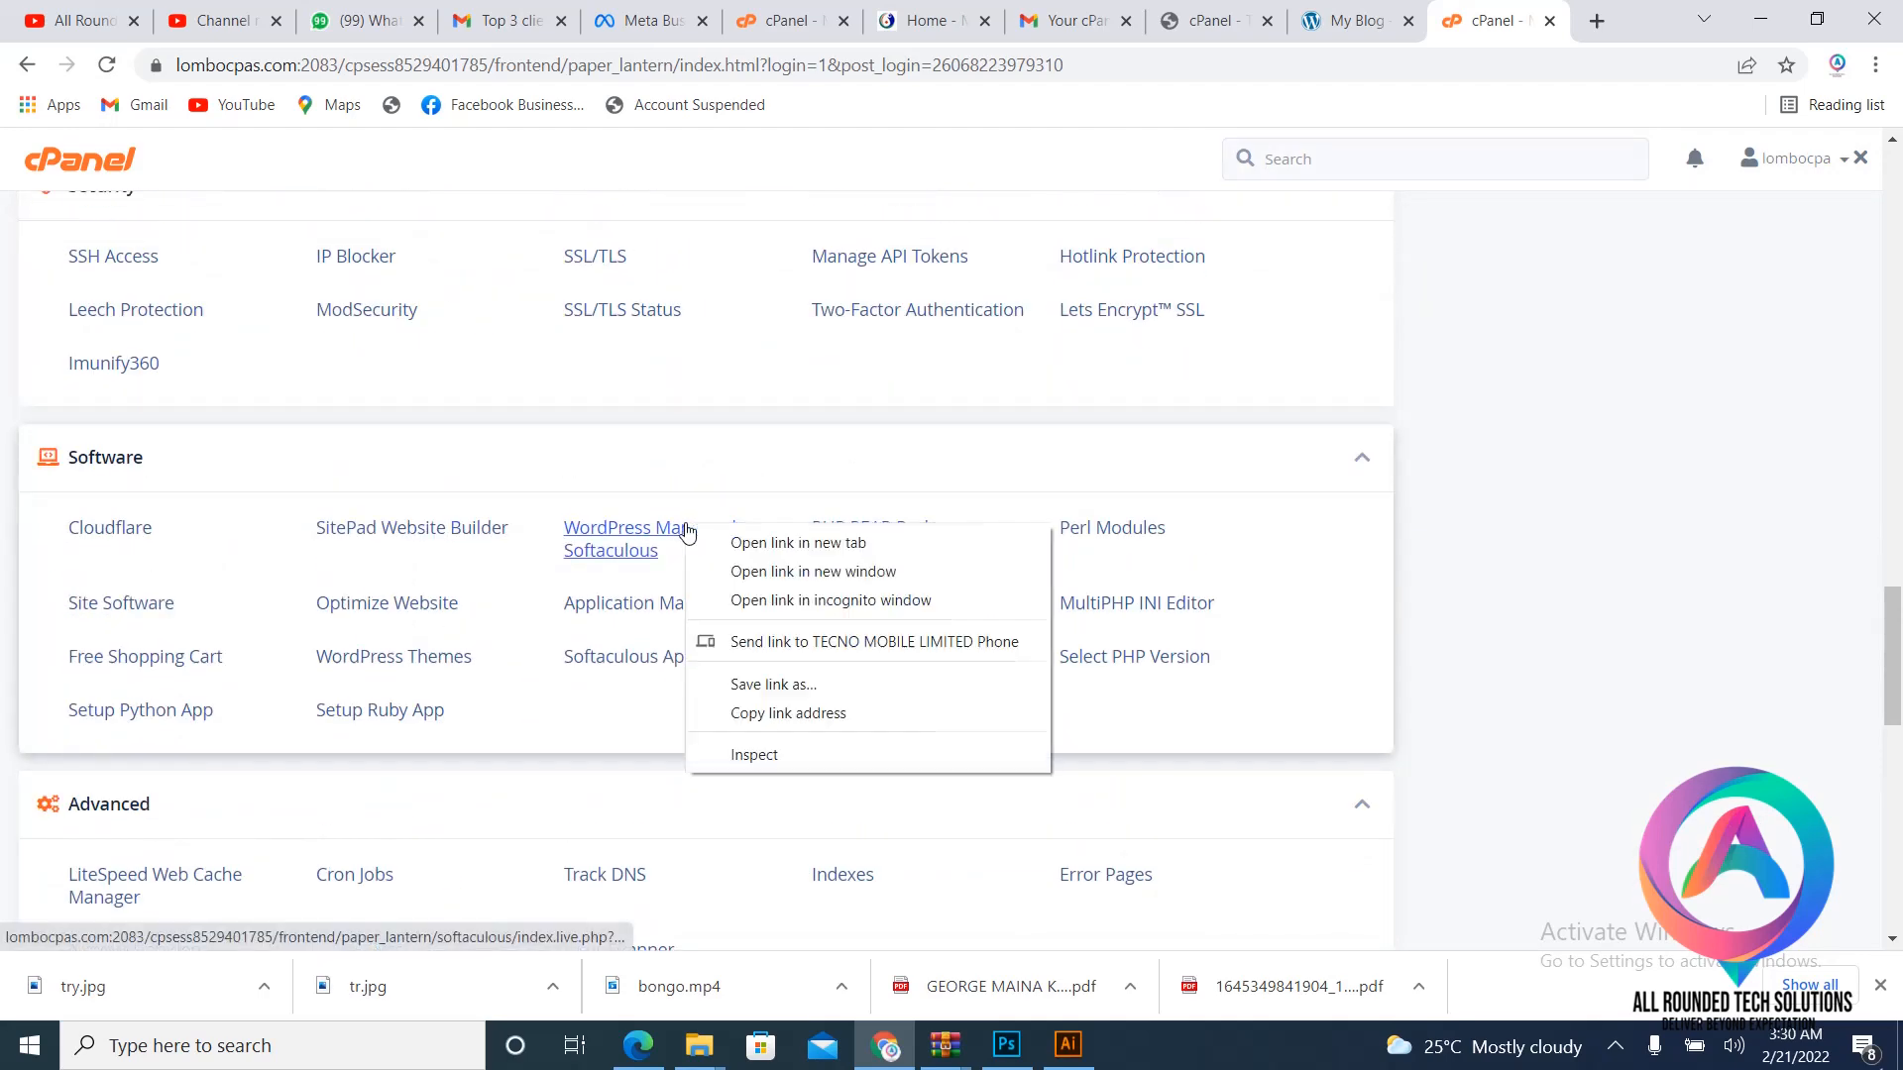
click(850, 544)
click(1507, 20)
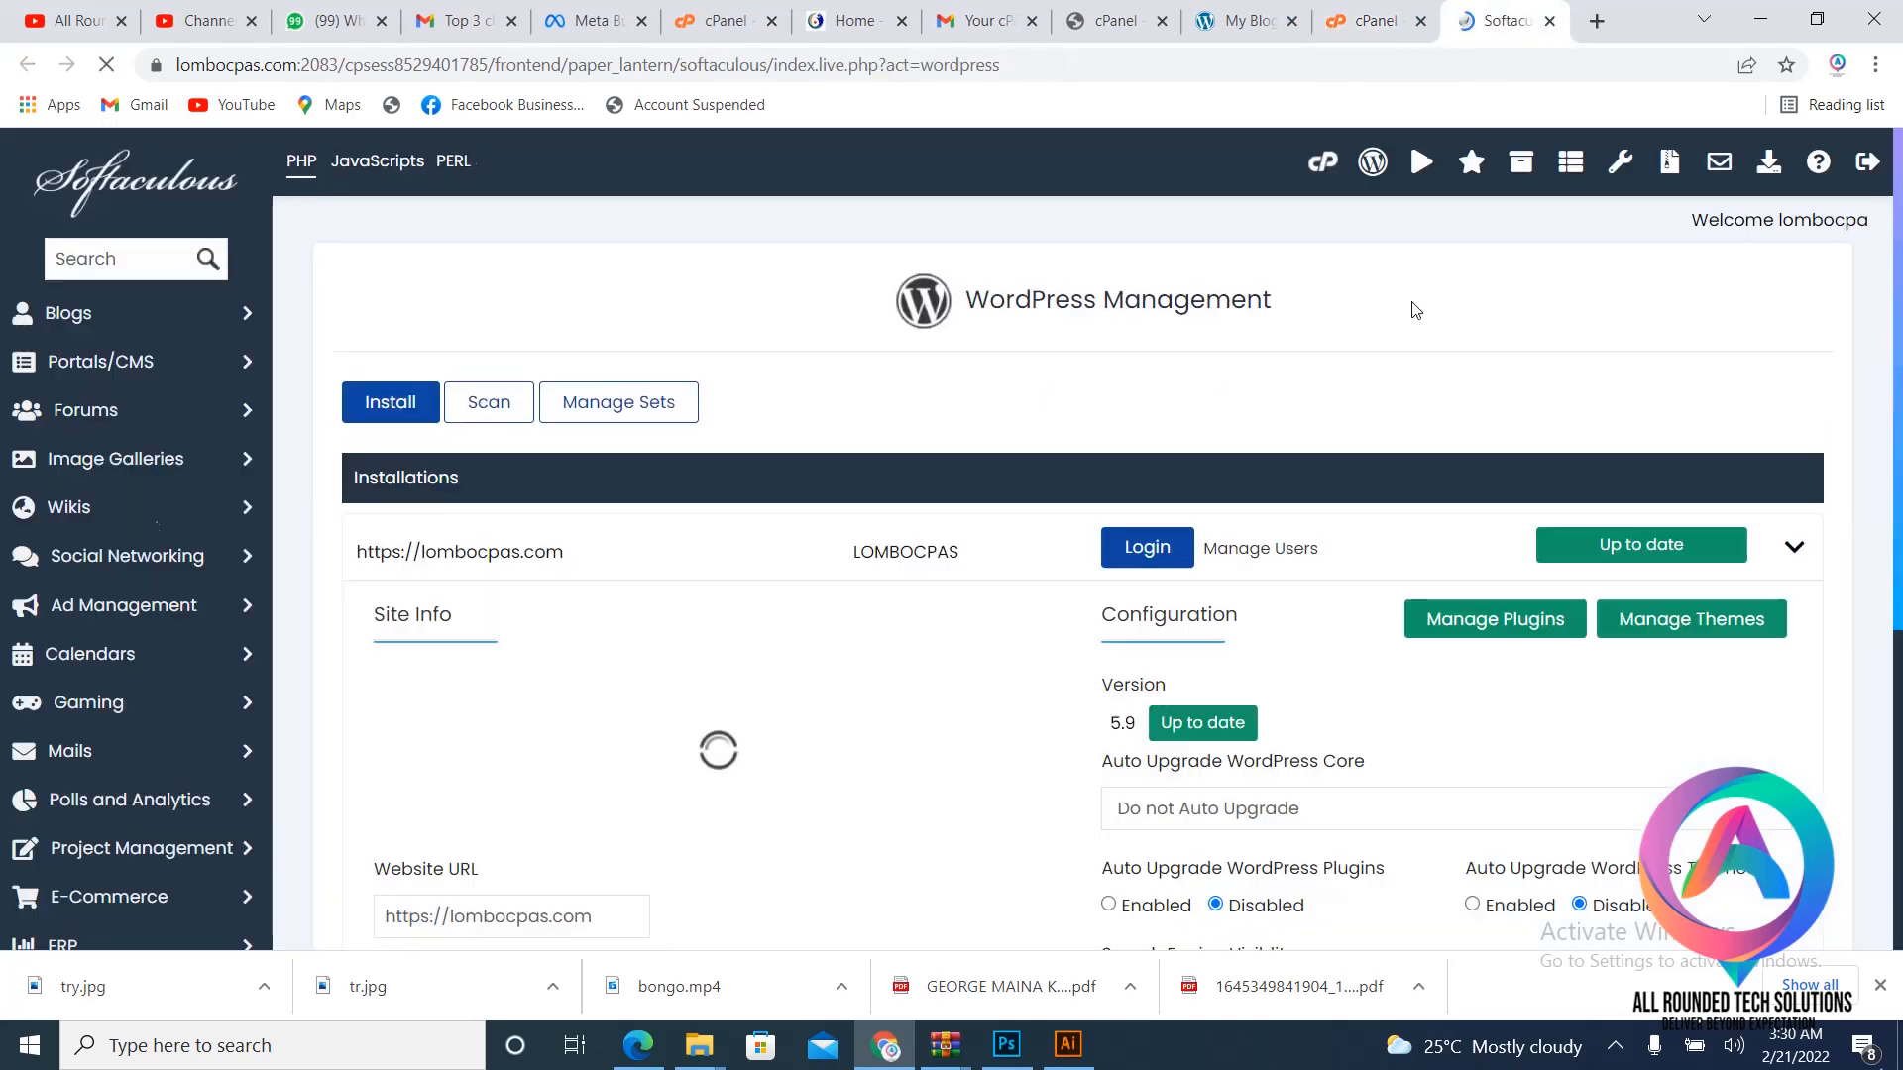
- Expand the lombocpas.com installation to show its Backup, Restore and Uninstall options
click(1791, 548)
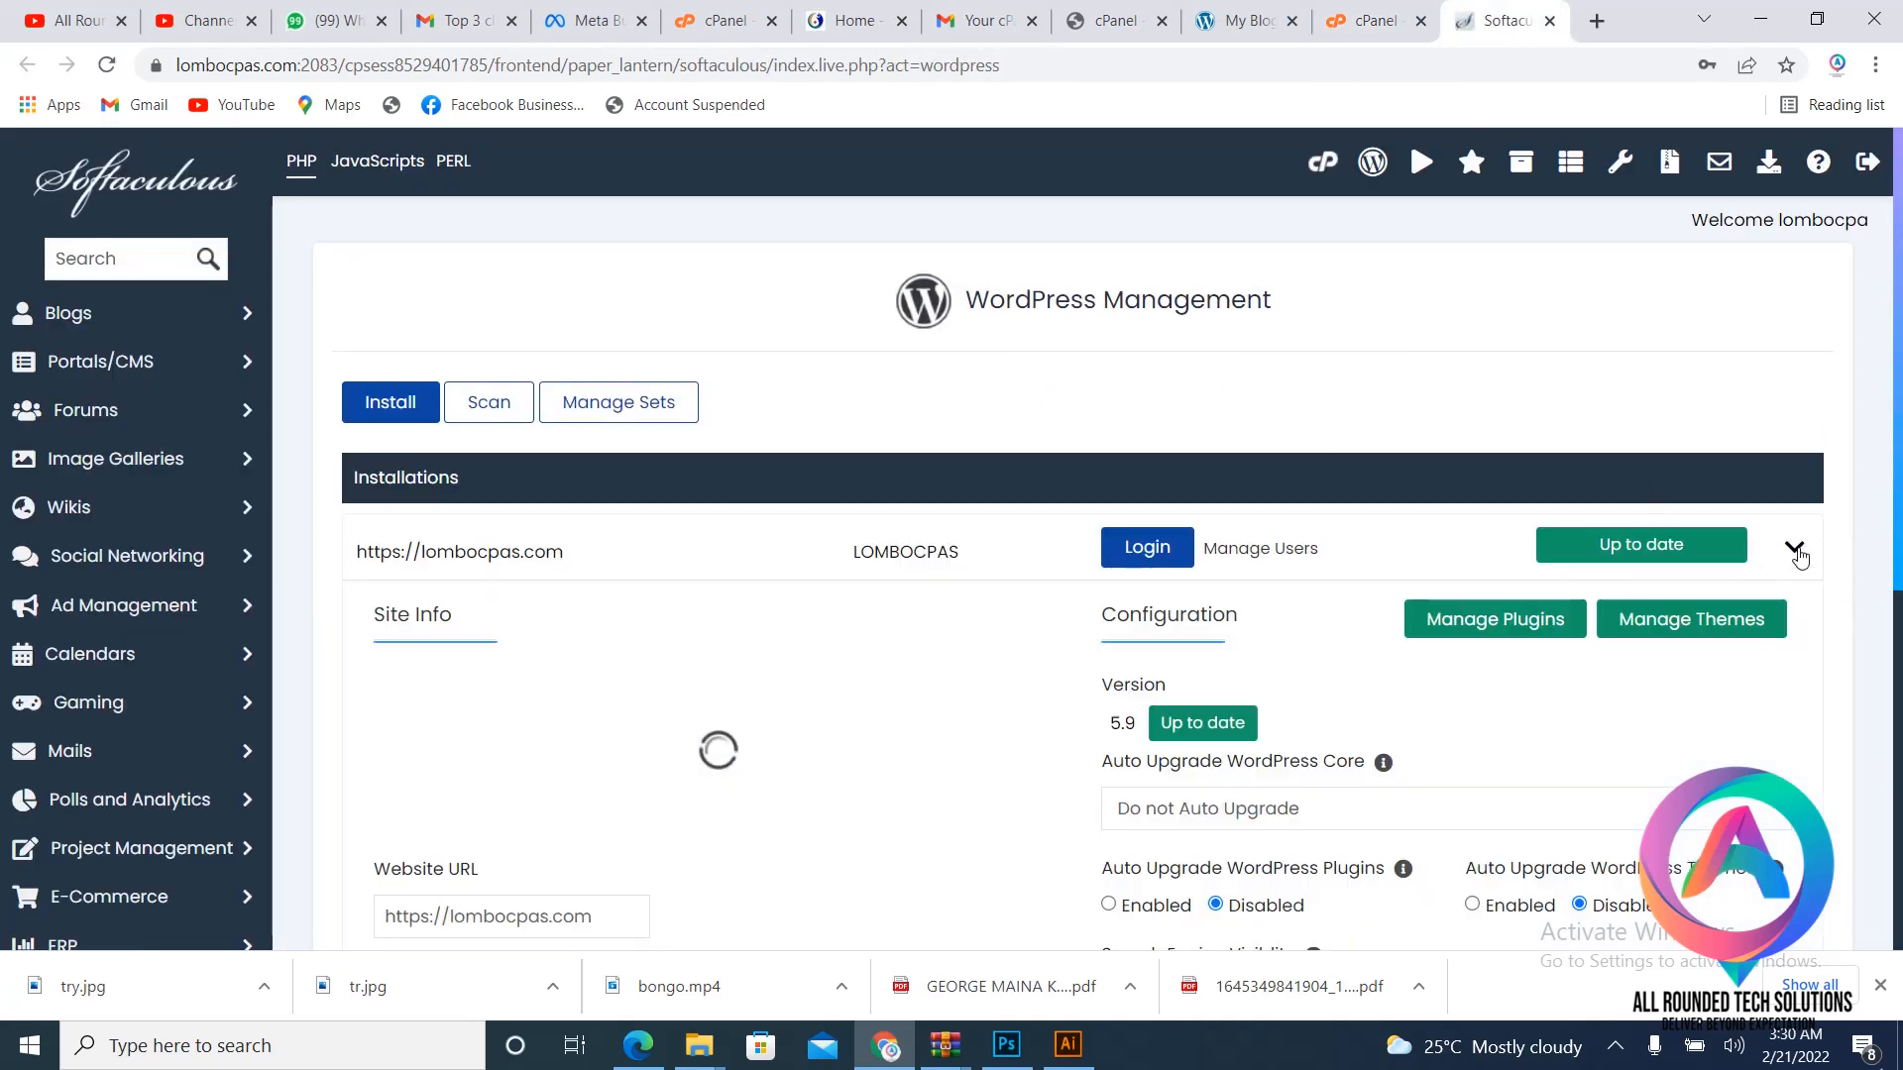
scroll(1433, 586, down, 3)
scroll(1433, 585, up, 3)
scroll(1433, 586, down, 5)
- Uninstall the lombocpas.com WordPress installation and confirm the irreversible removal
click(1400, 601)
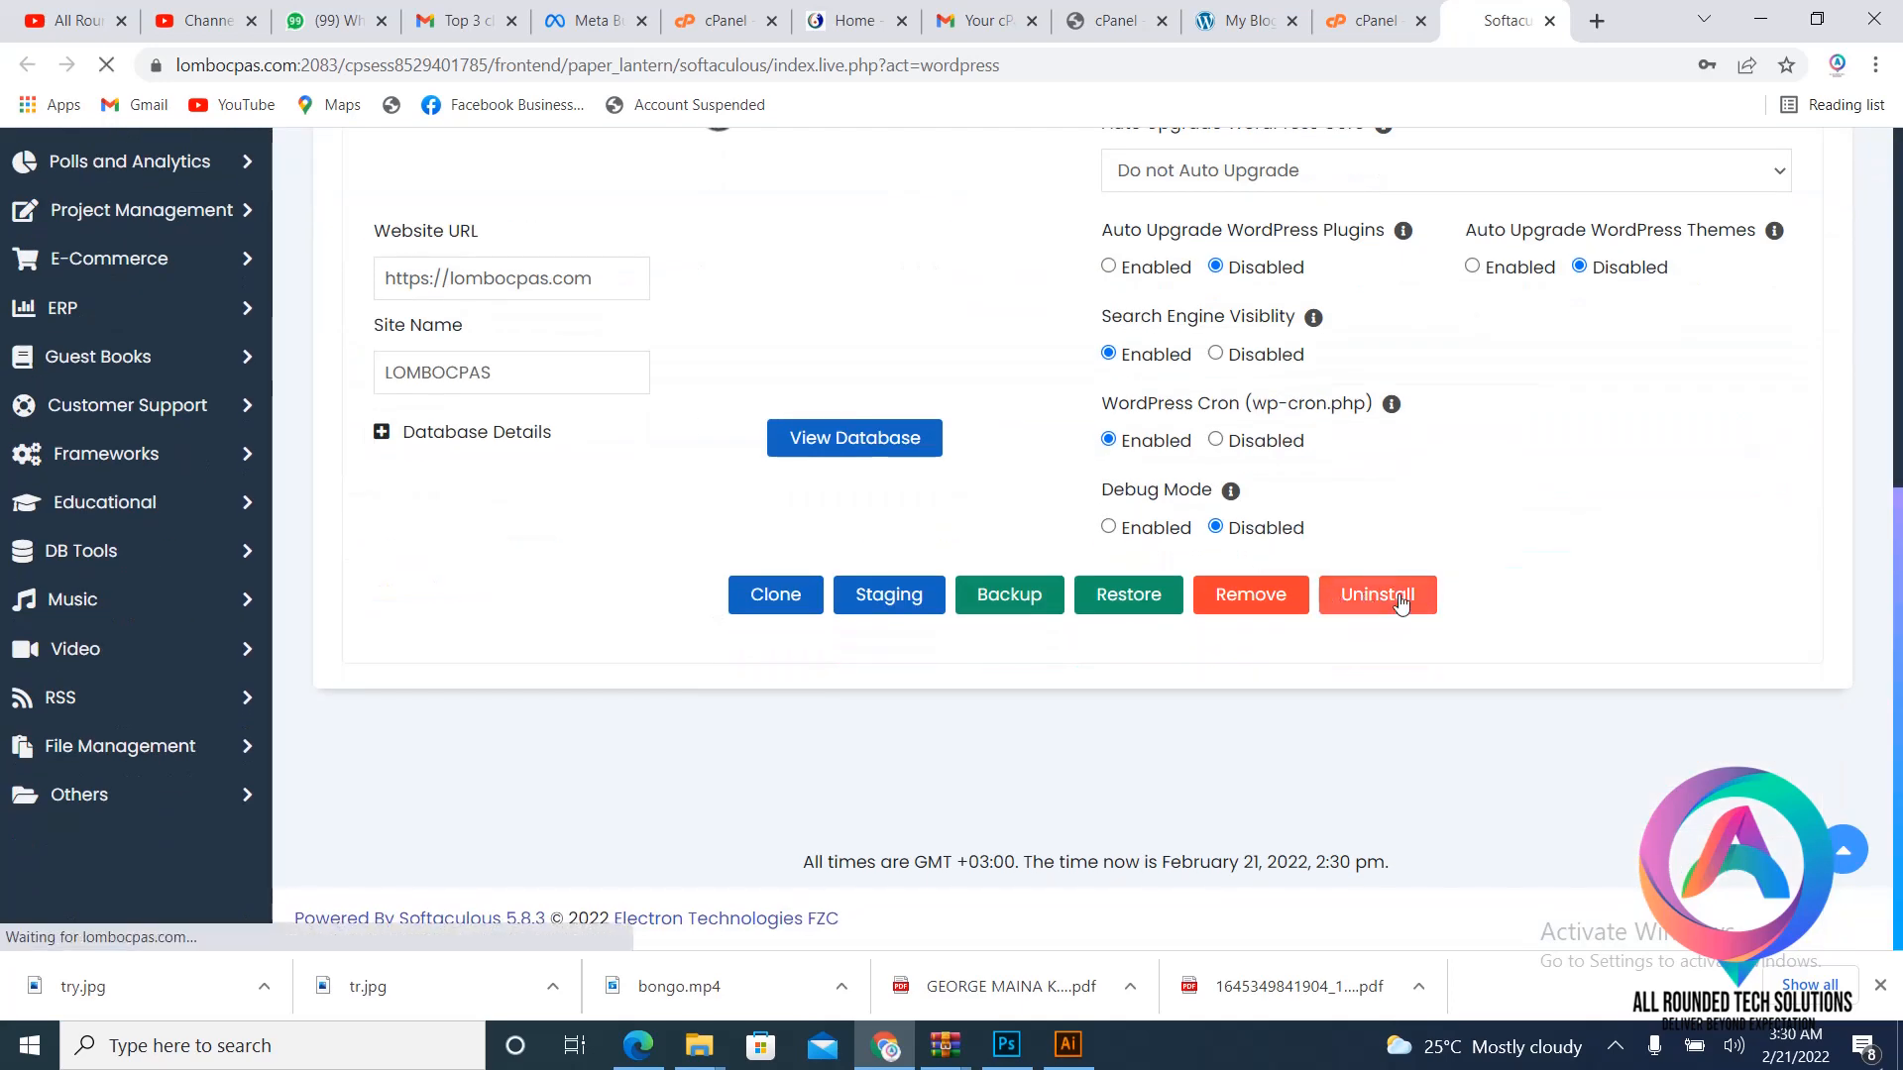
scroll(1218, 484, down, 7)
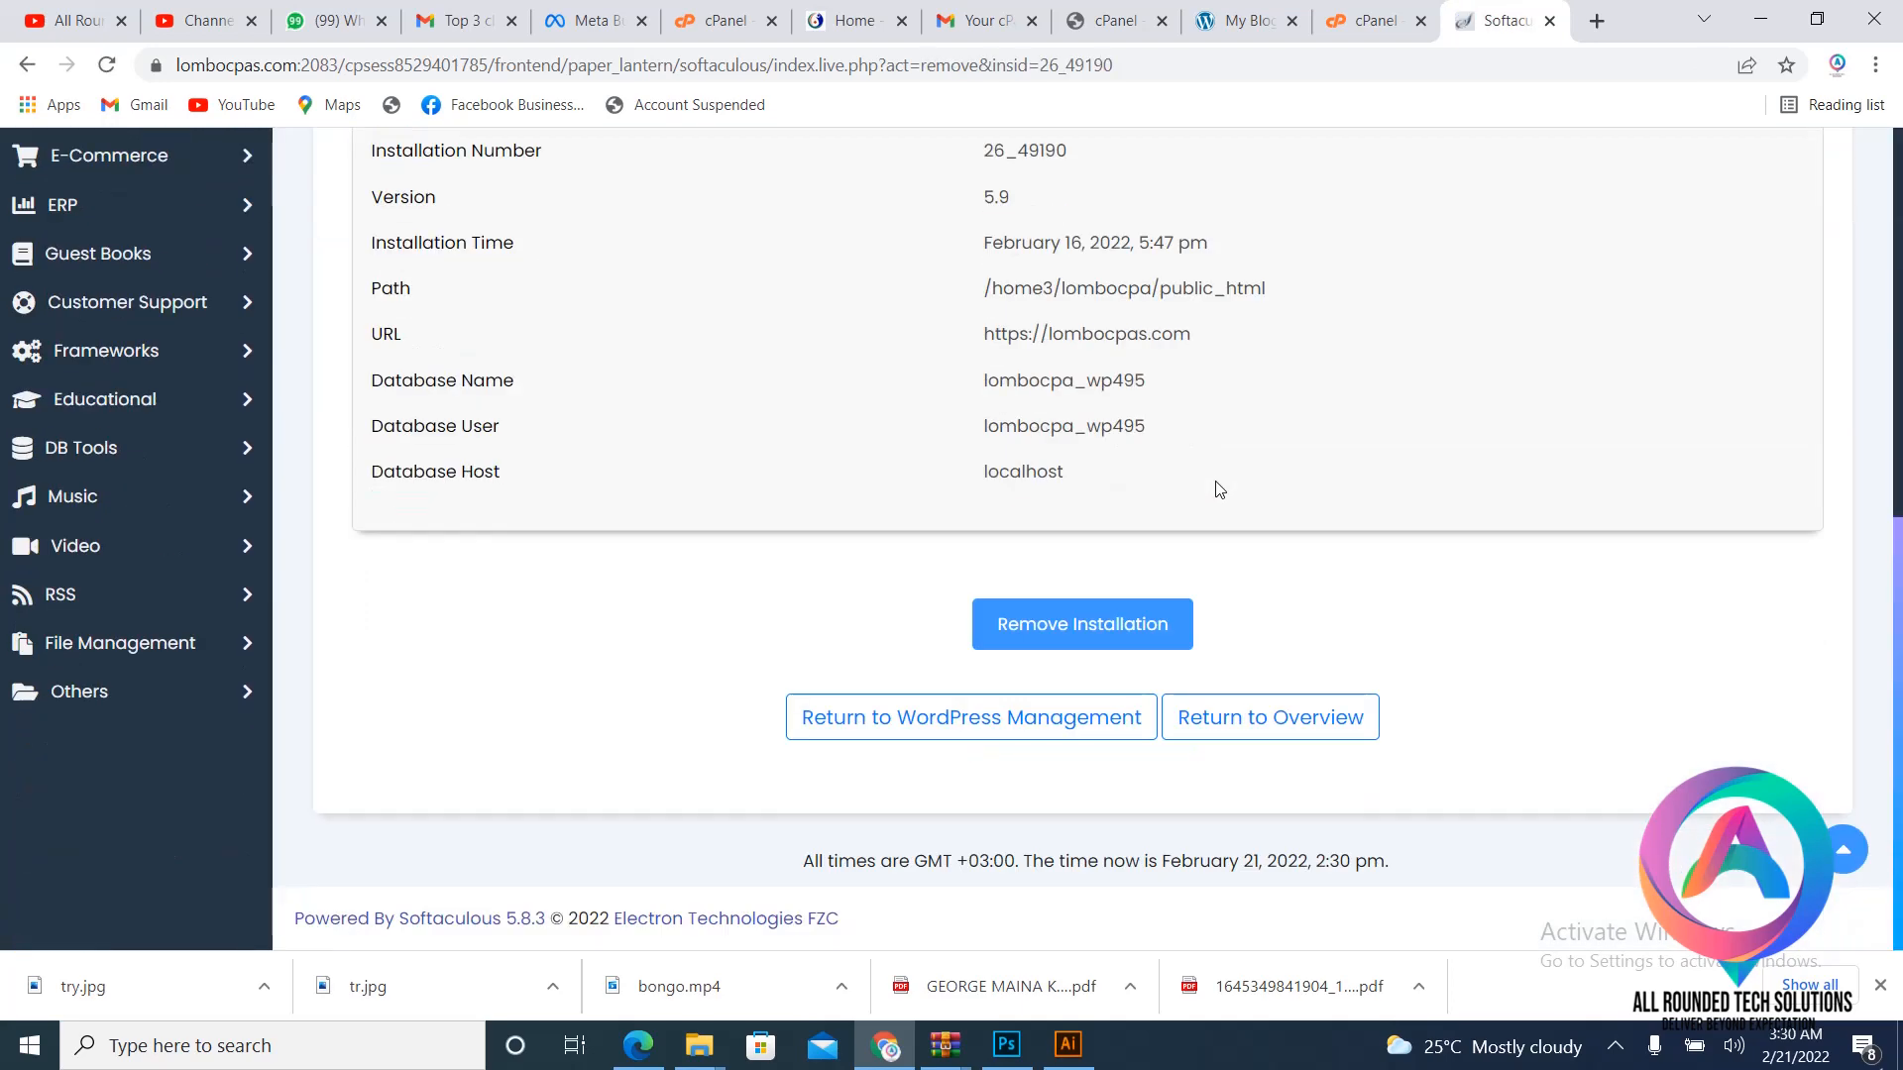
click(1088, 626)
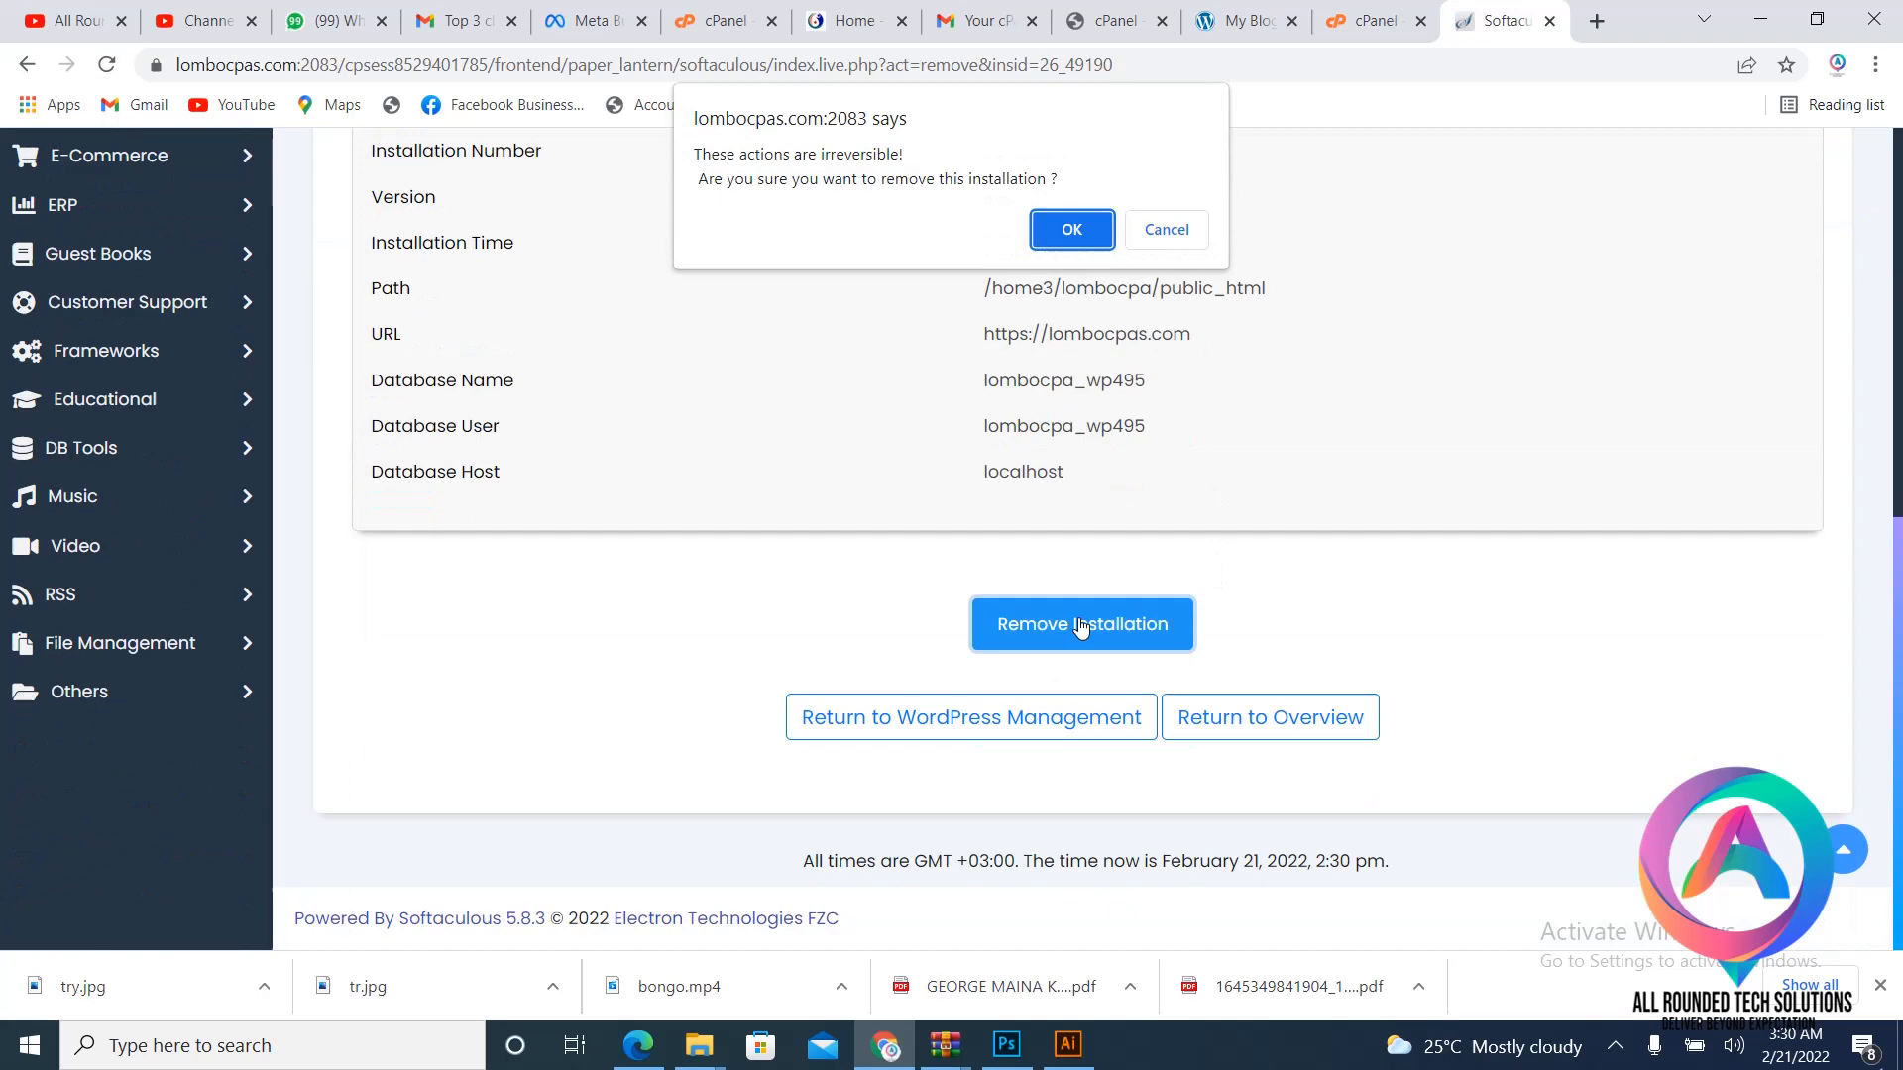
click(1072, 236)
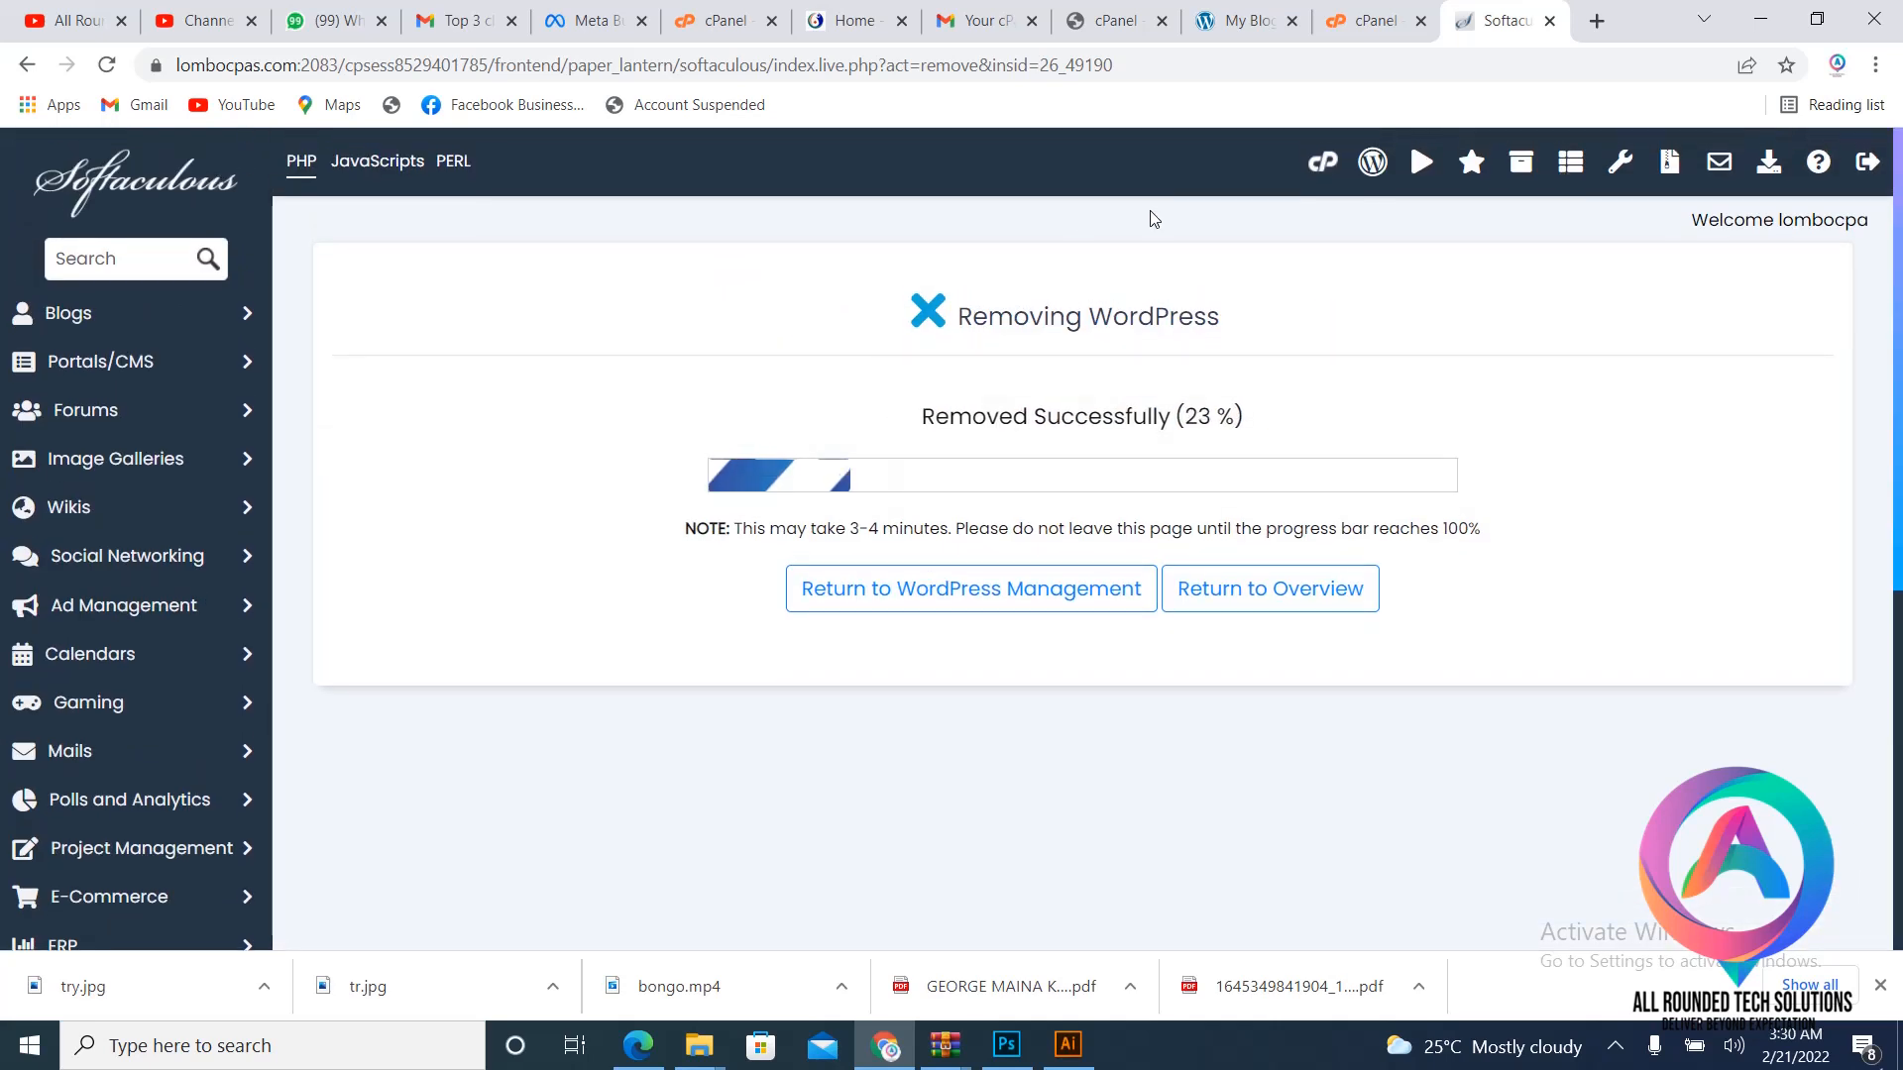
- Copy the lombocpas.com address and load it in a new tab, confirming it shows 404 Not Found
click(297, 64)
right_click(270, 57)
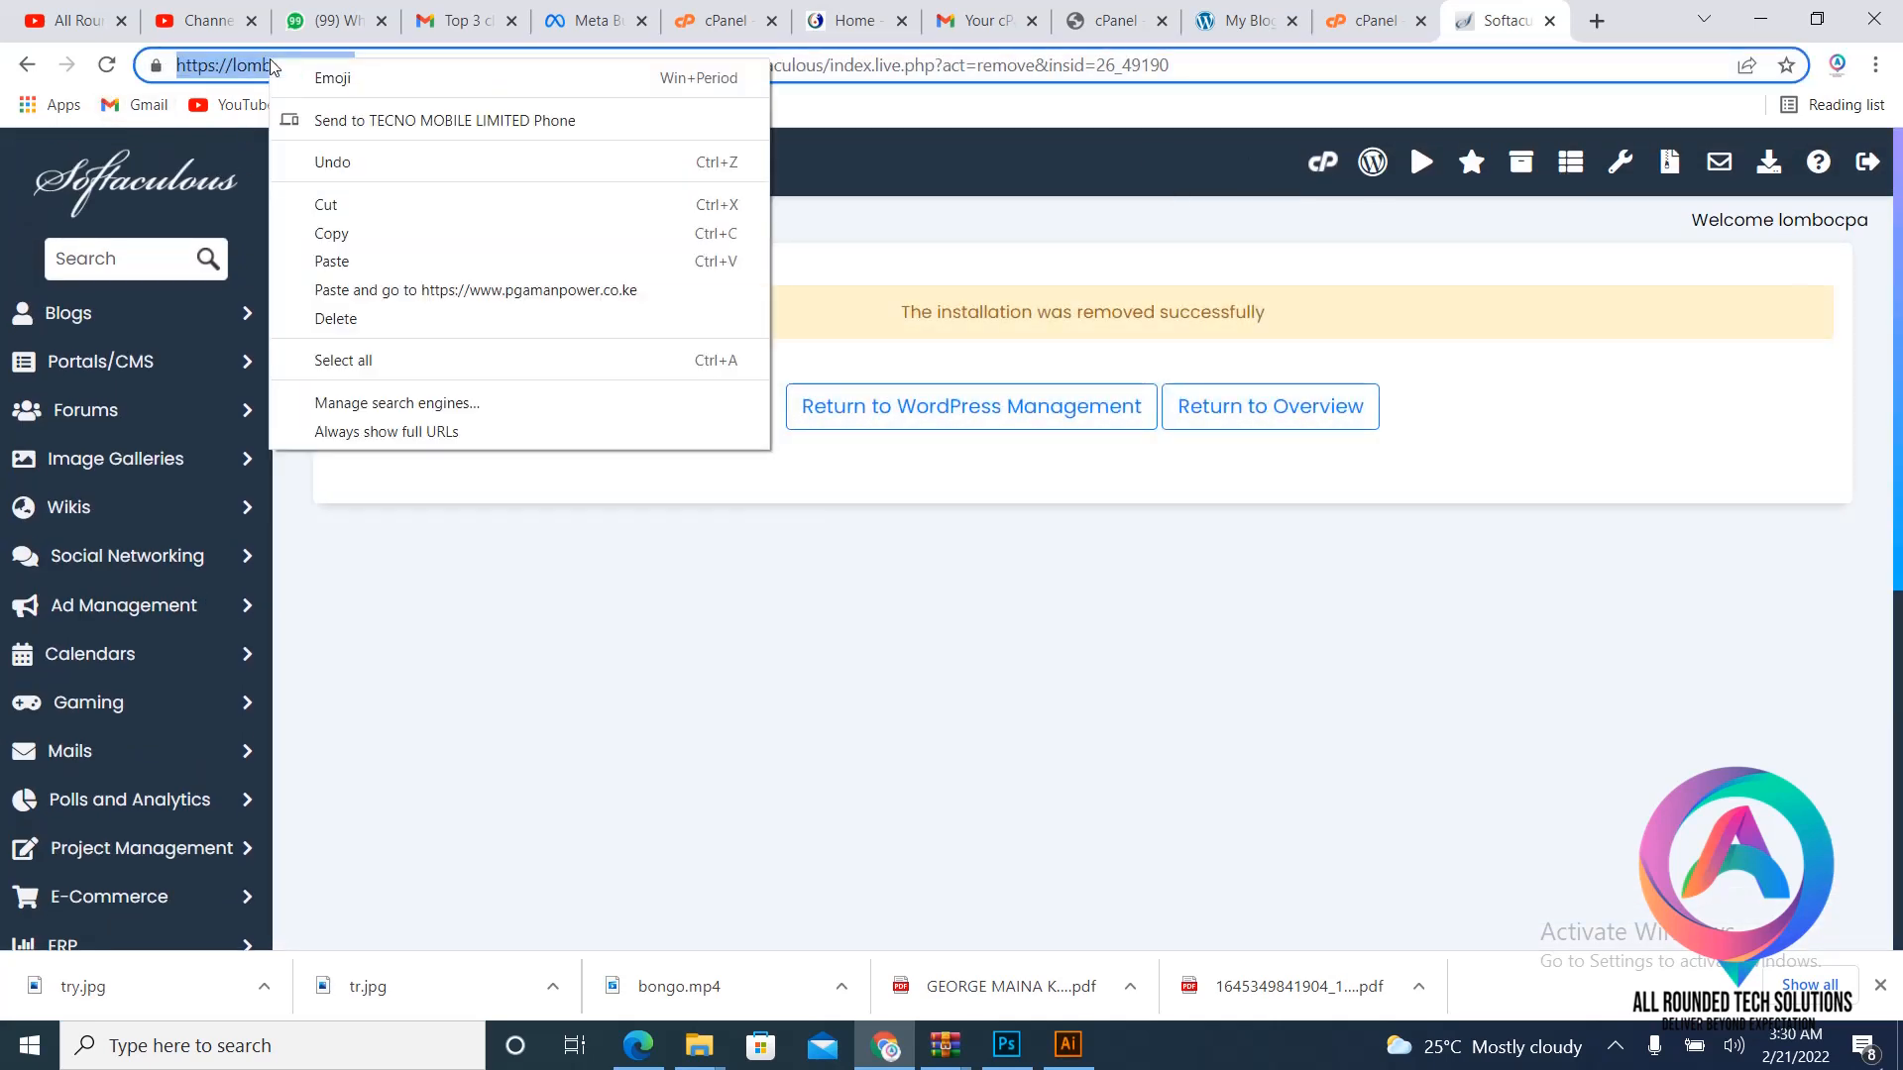
click(412, 234)
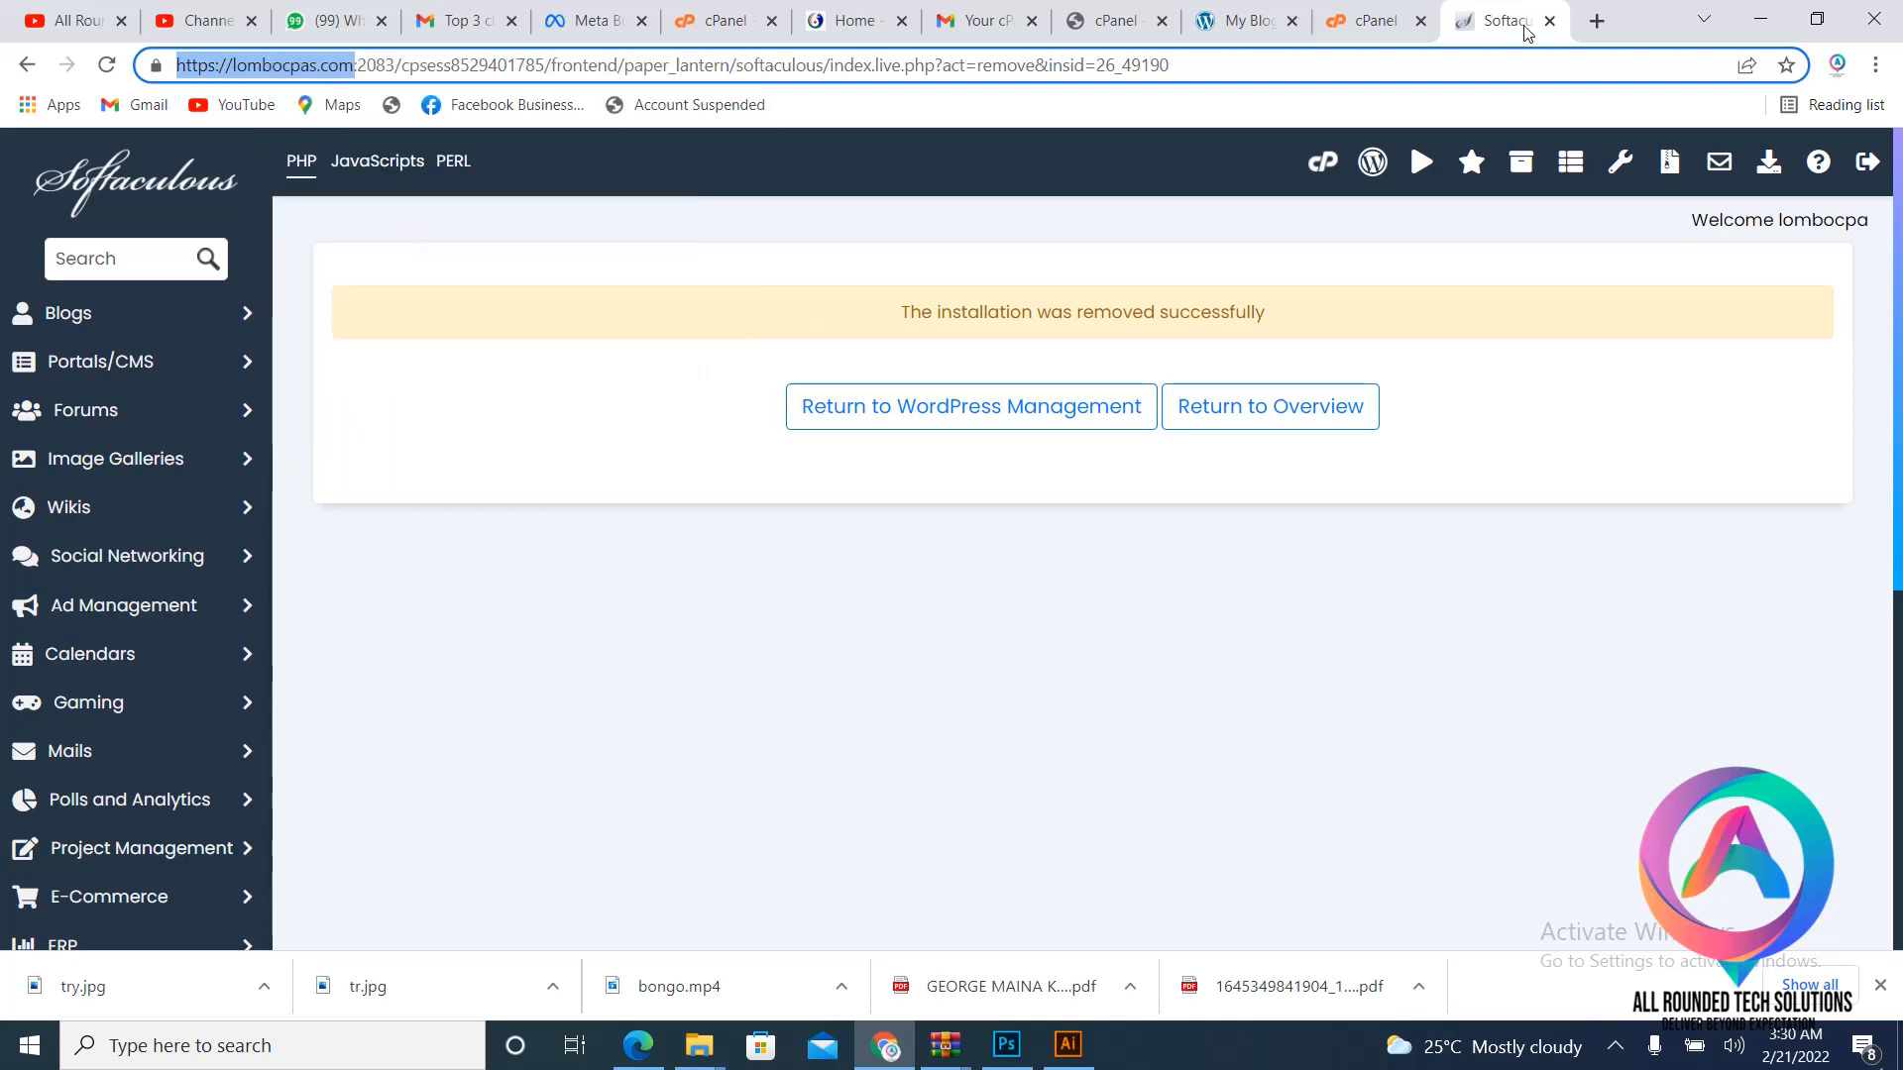
click(1598, 22)
key(ctrl+v)
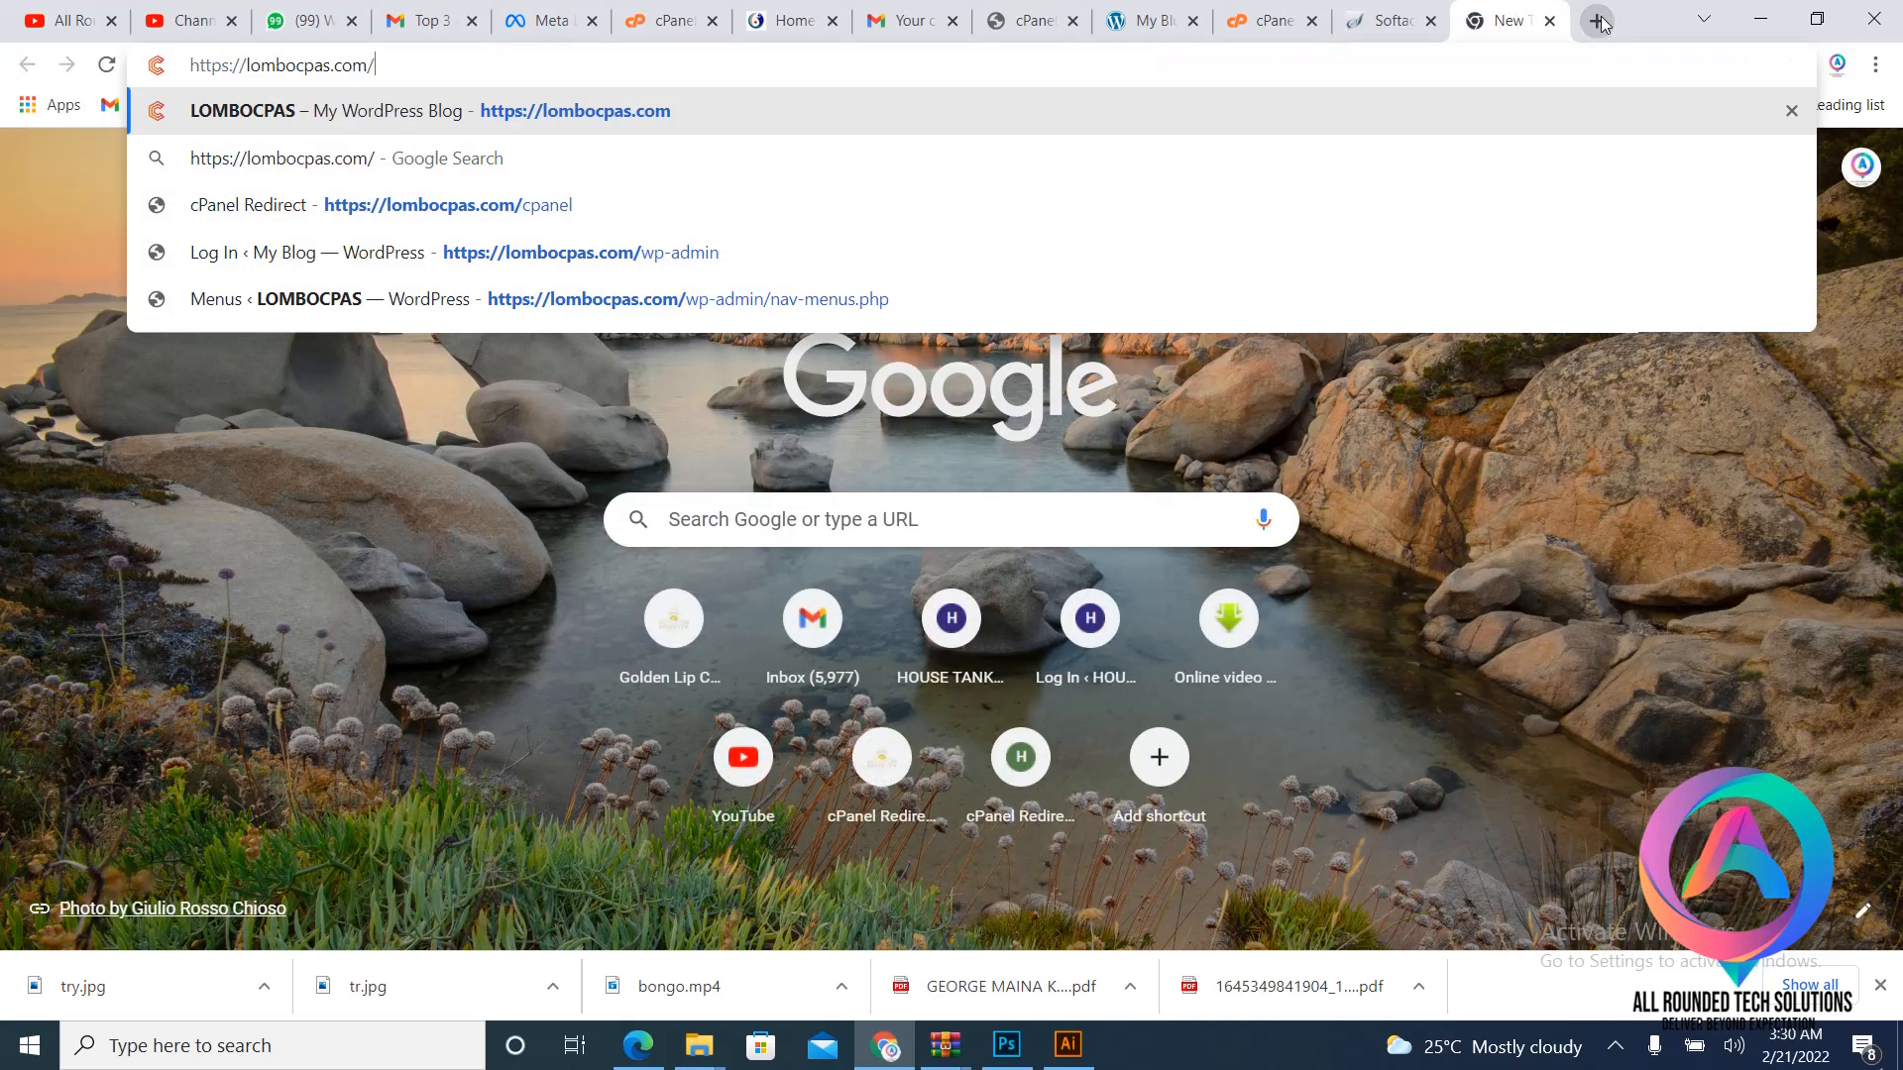
key(Return)
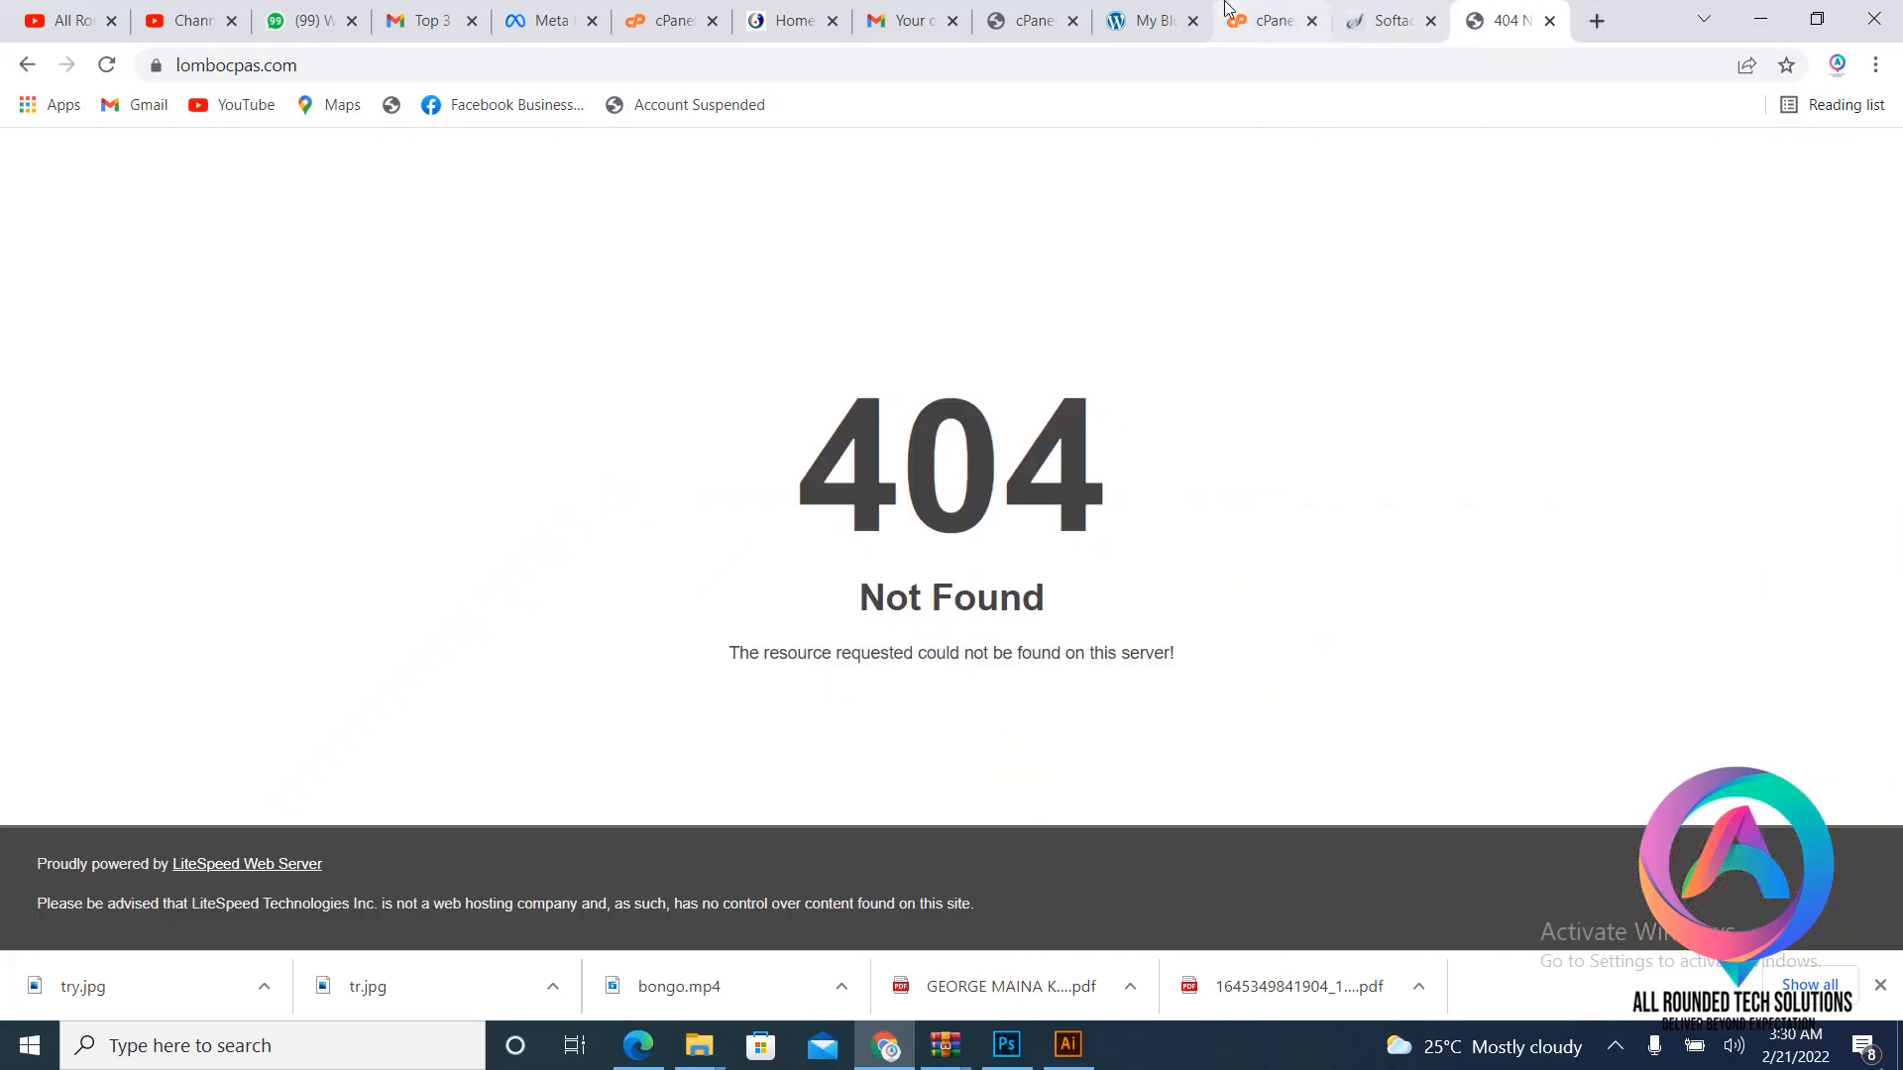
- Check the cPanel and pgamanpower.co.ke job site tabs, then start a new tab with 'pga'
click(1301, 10)
click(1144, 21)
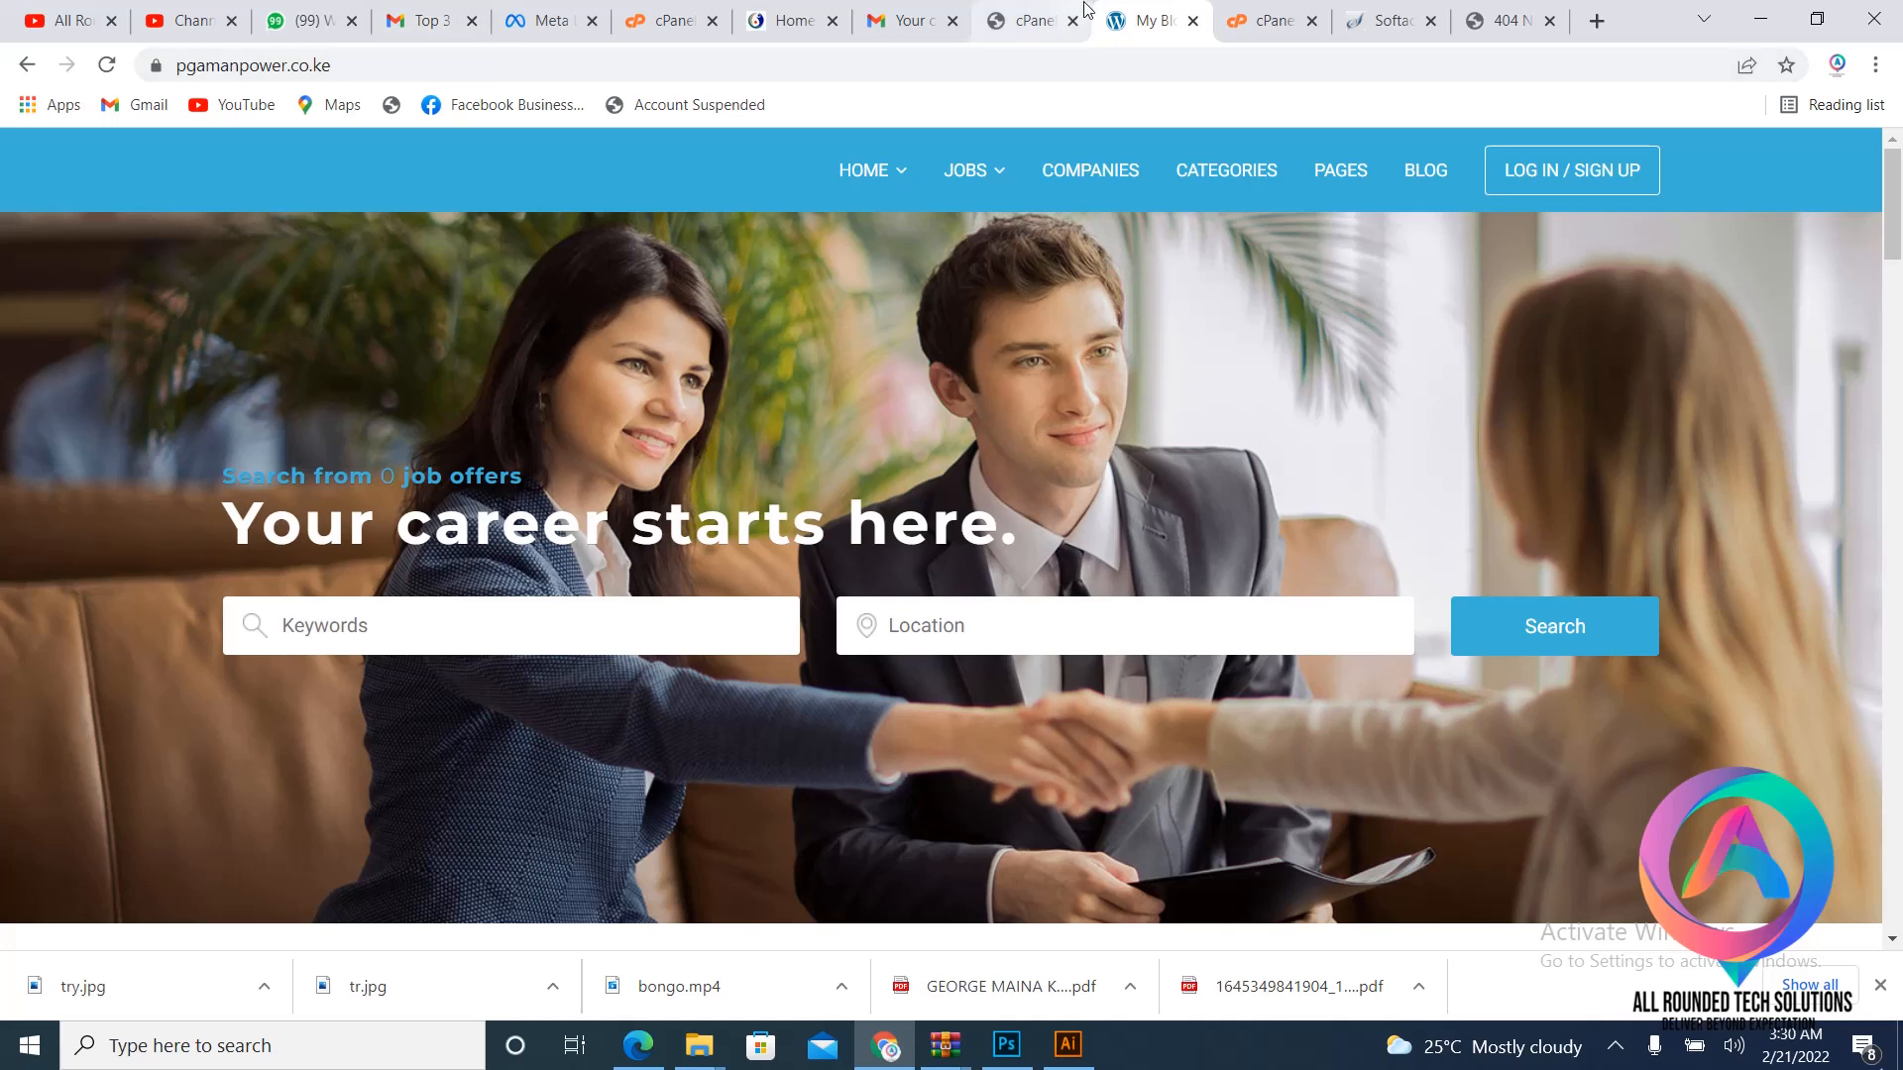
click(1284, 12)
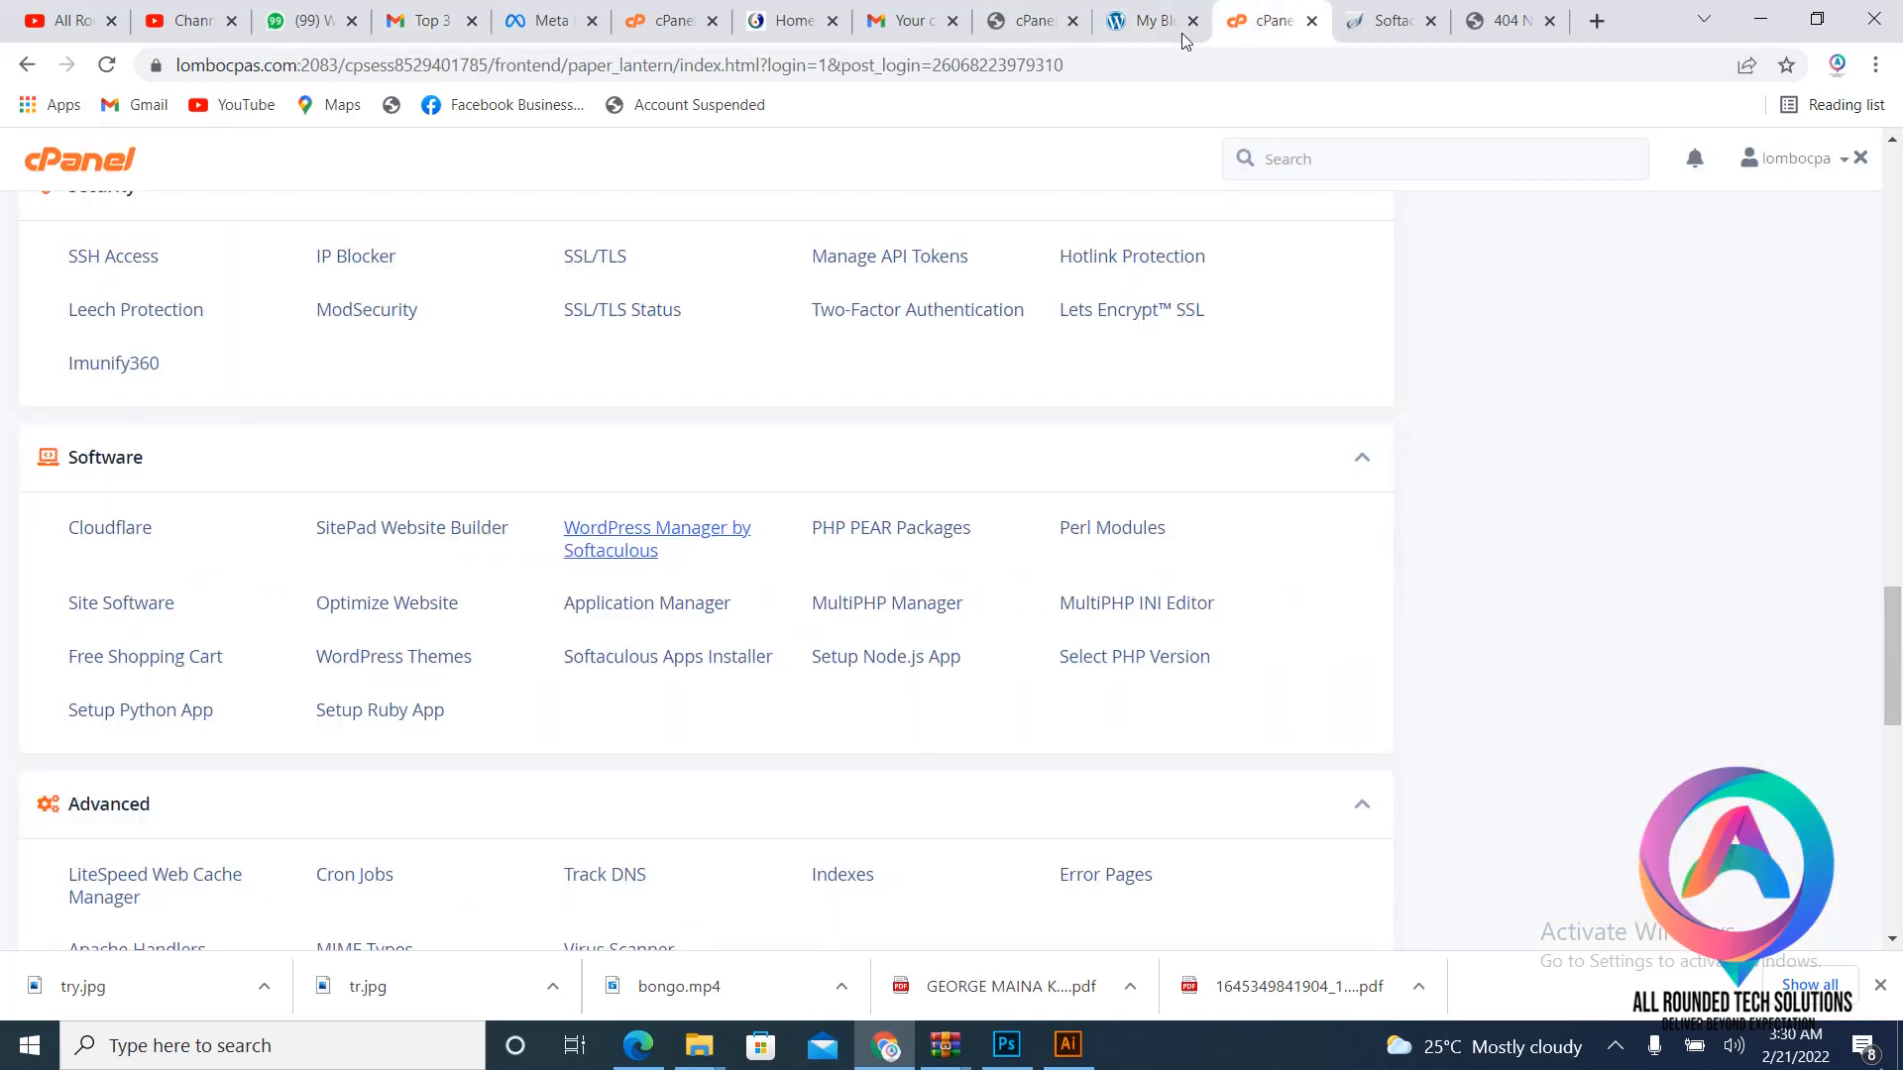
click(1149, 20)
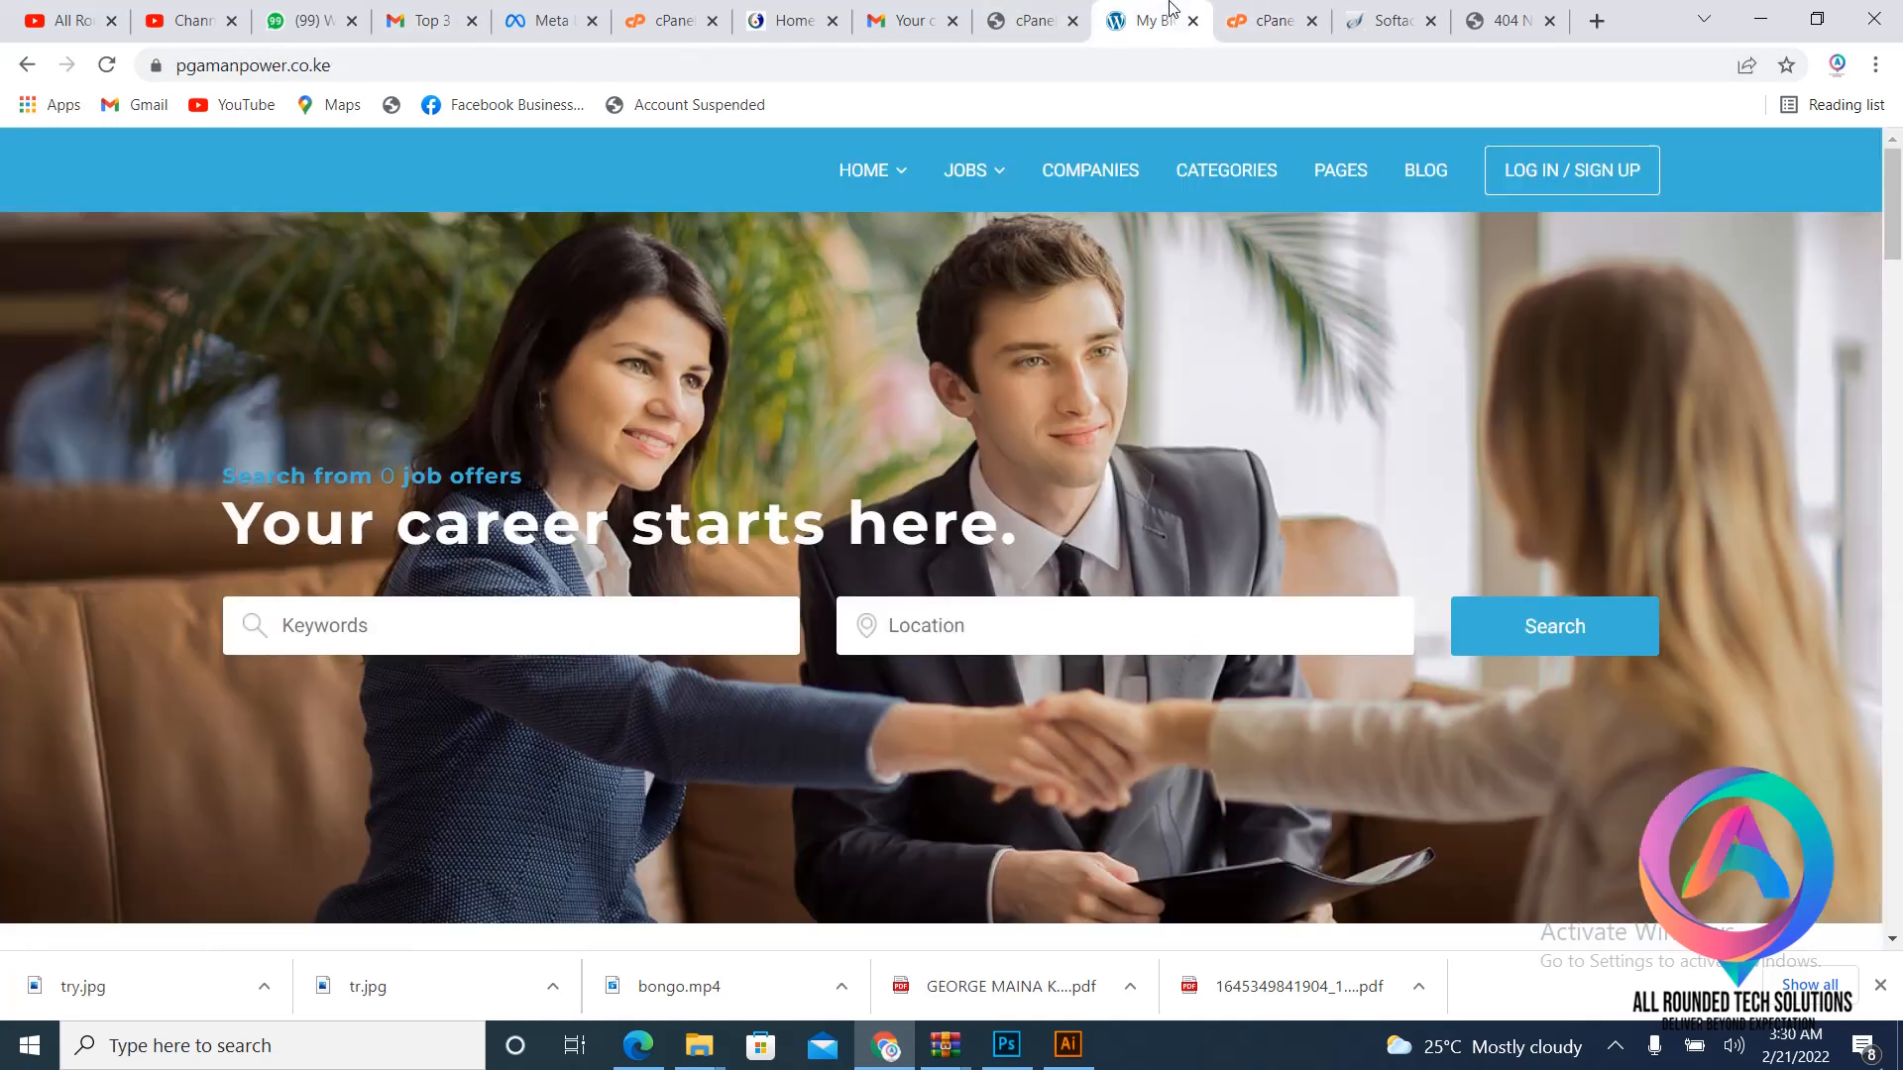
click(1596, 21)
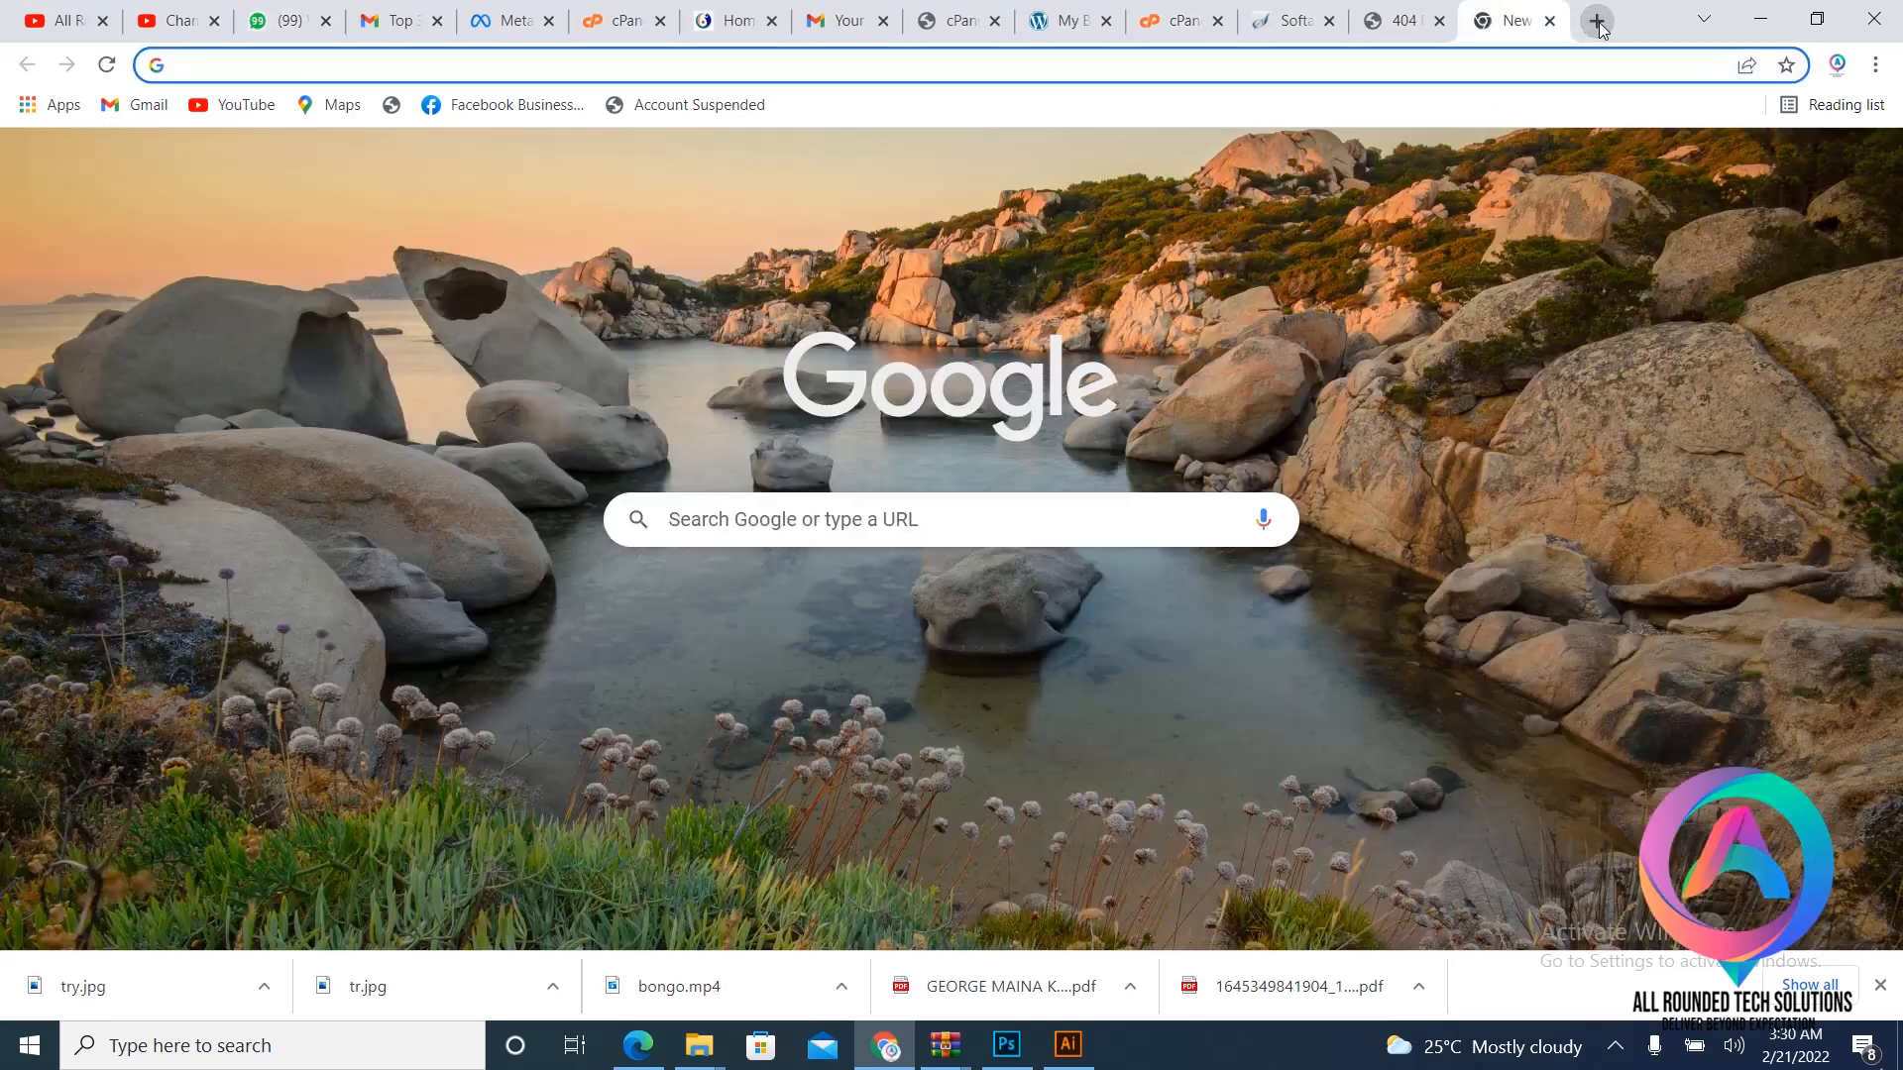
text(p)
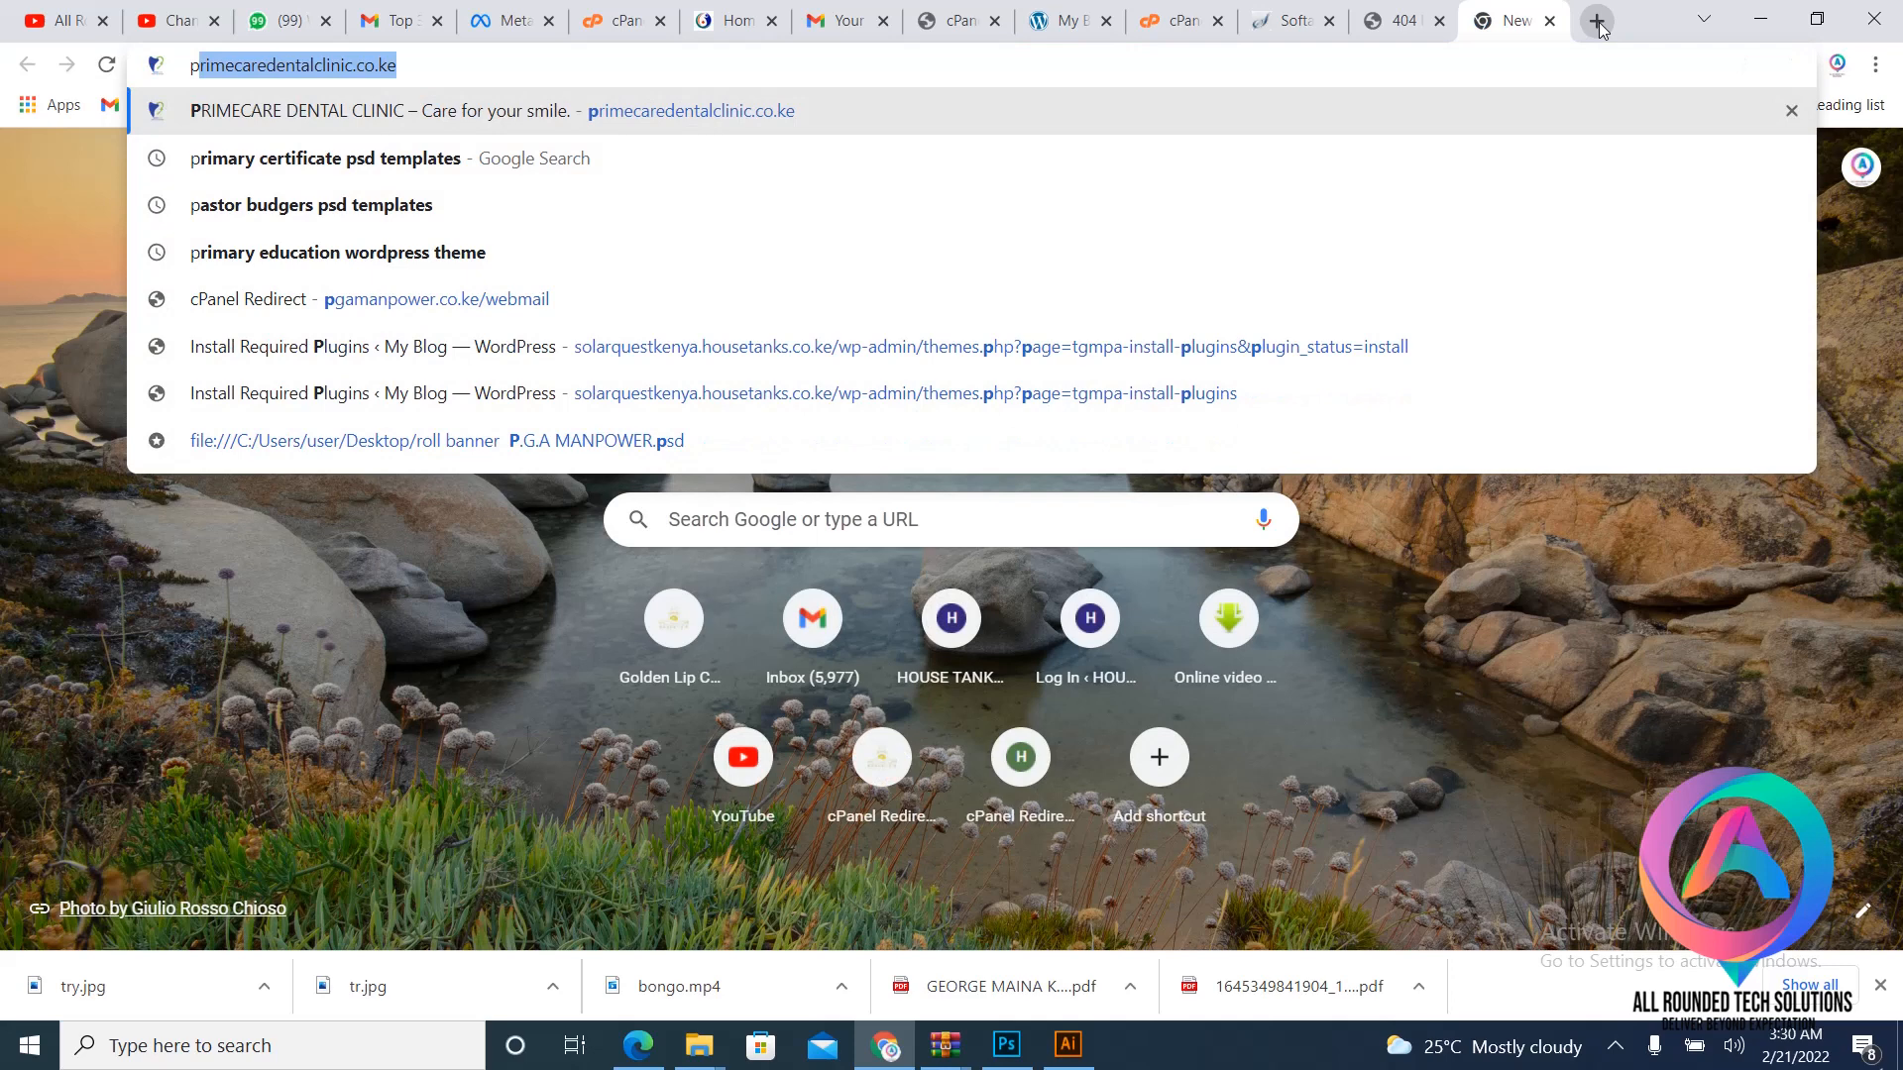
text(ga)
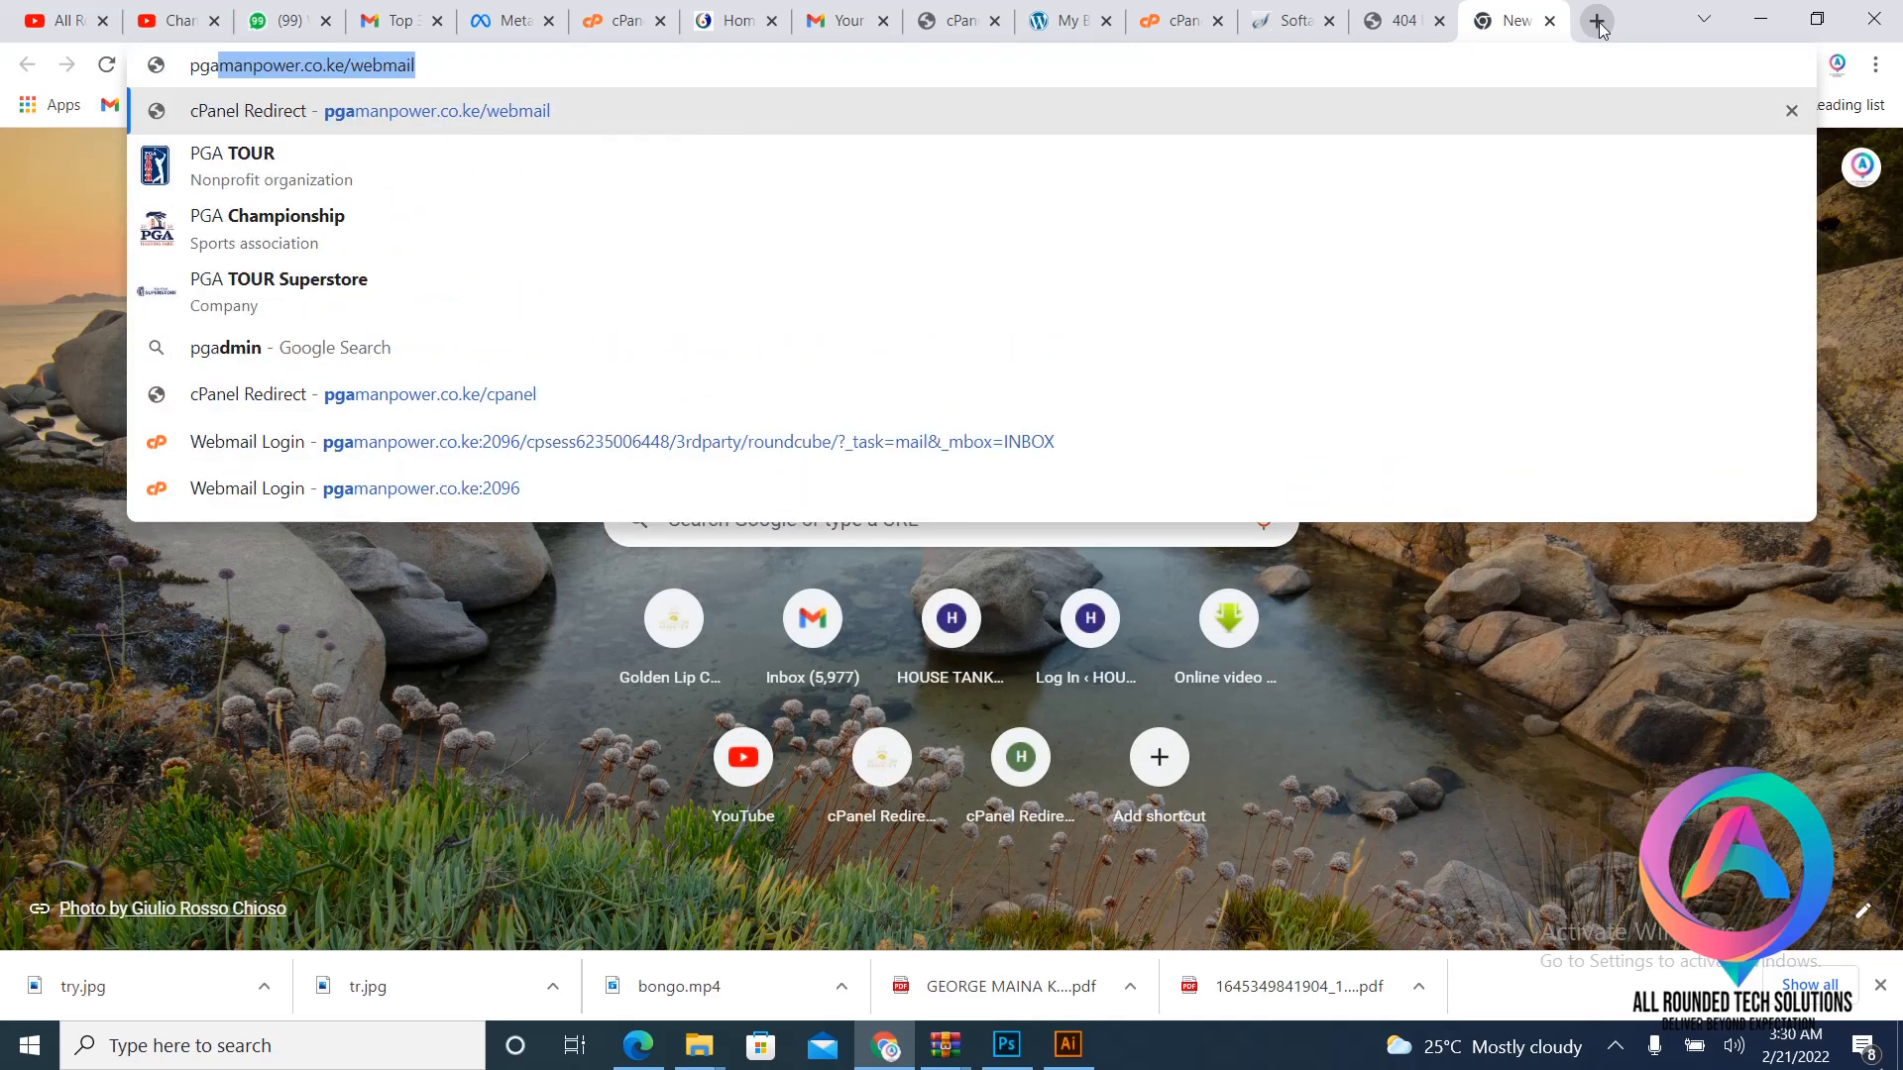
- Go to pgamanpower.co.ke/cpanel and log in to that hosting account
key(End)
key(BackSpace)
key(BackSpace)
key(BackSpace)
key(BackSpace)
key(BackSpace)
key(BackSpace)
key(BackSpace)
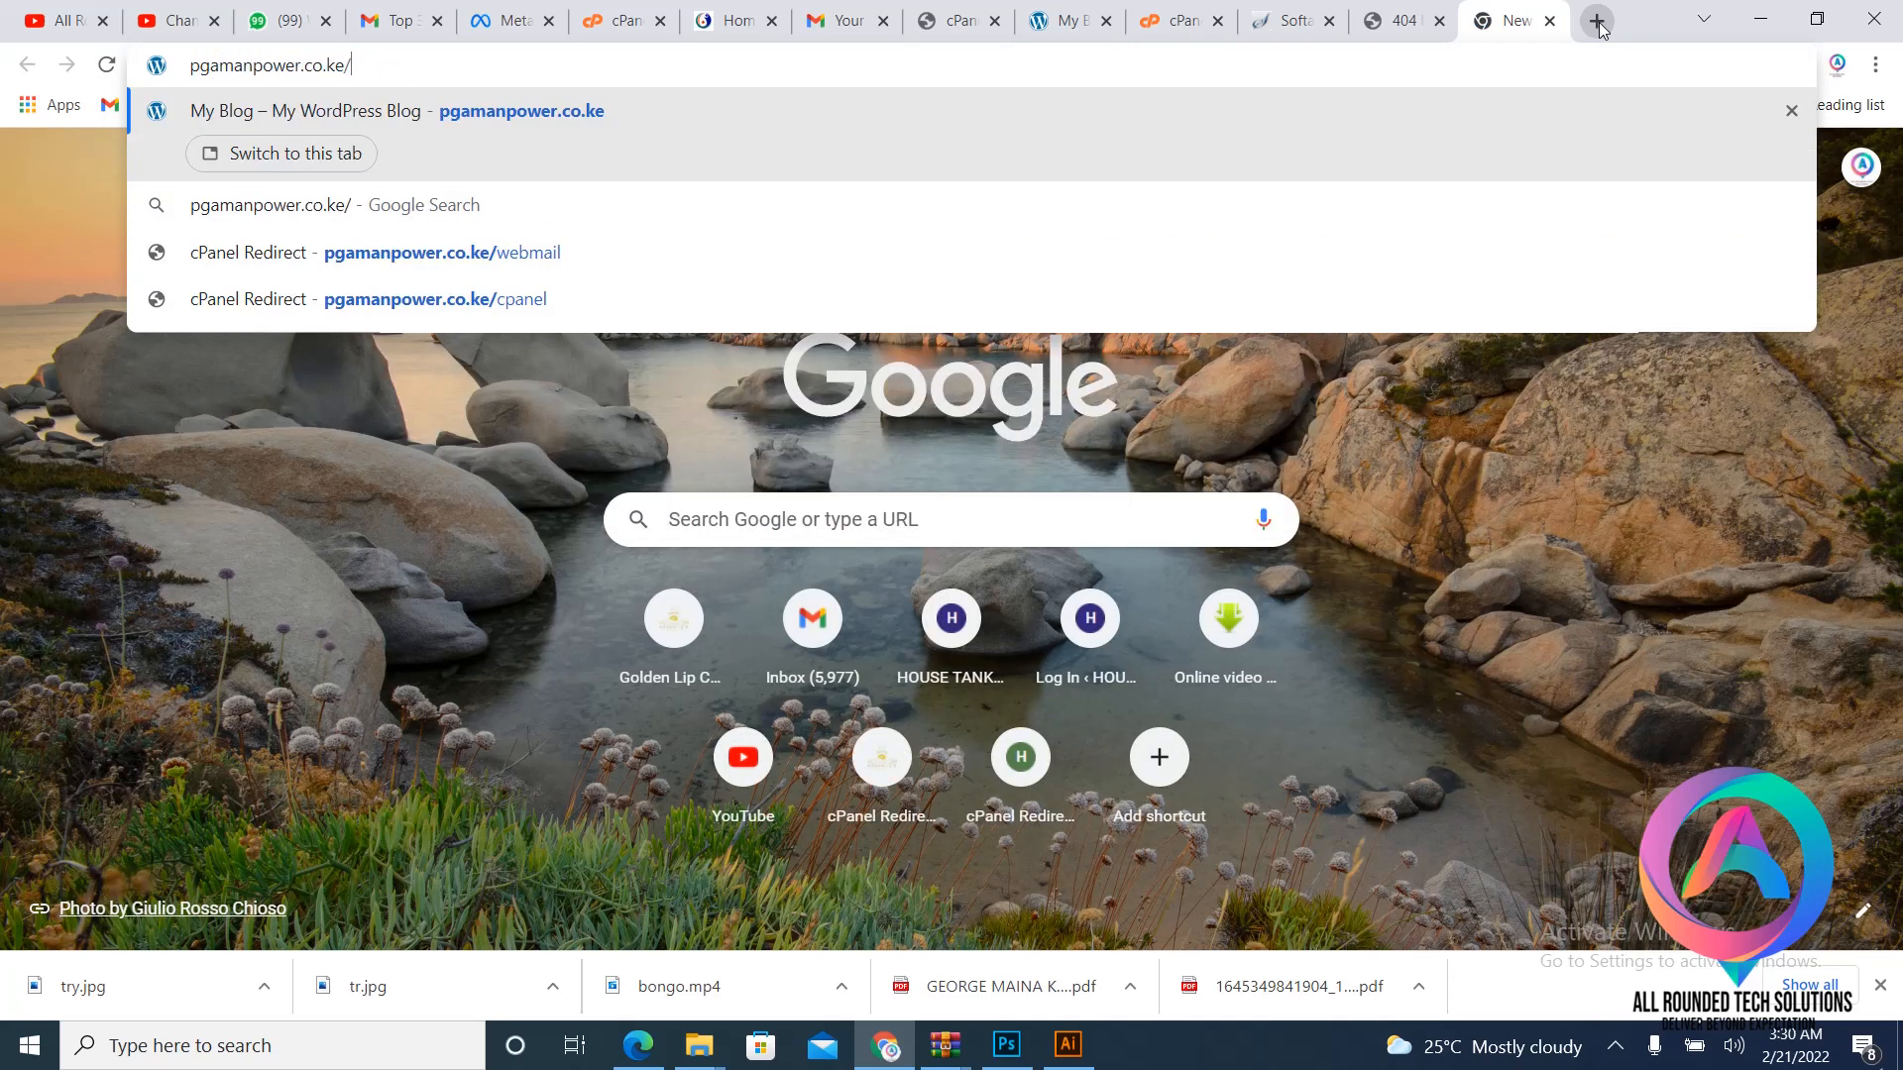
text(cpanel)
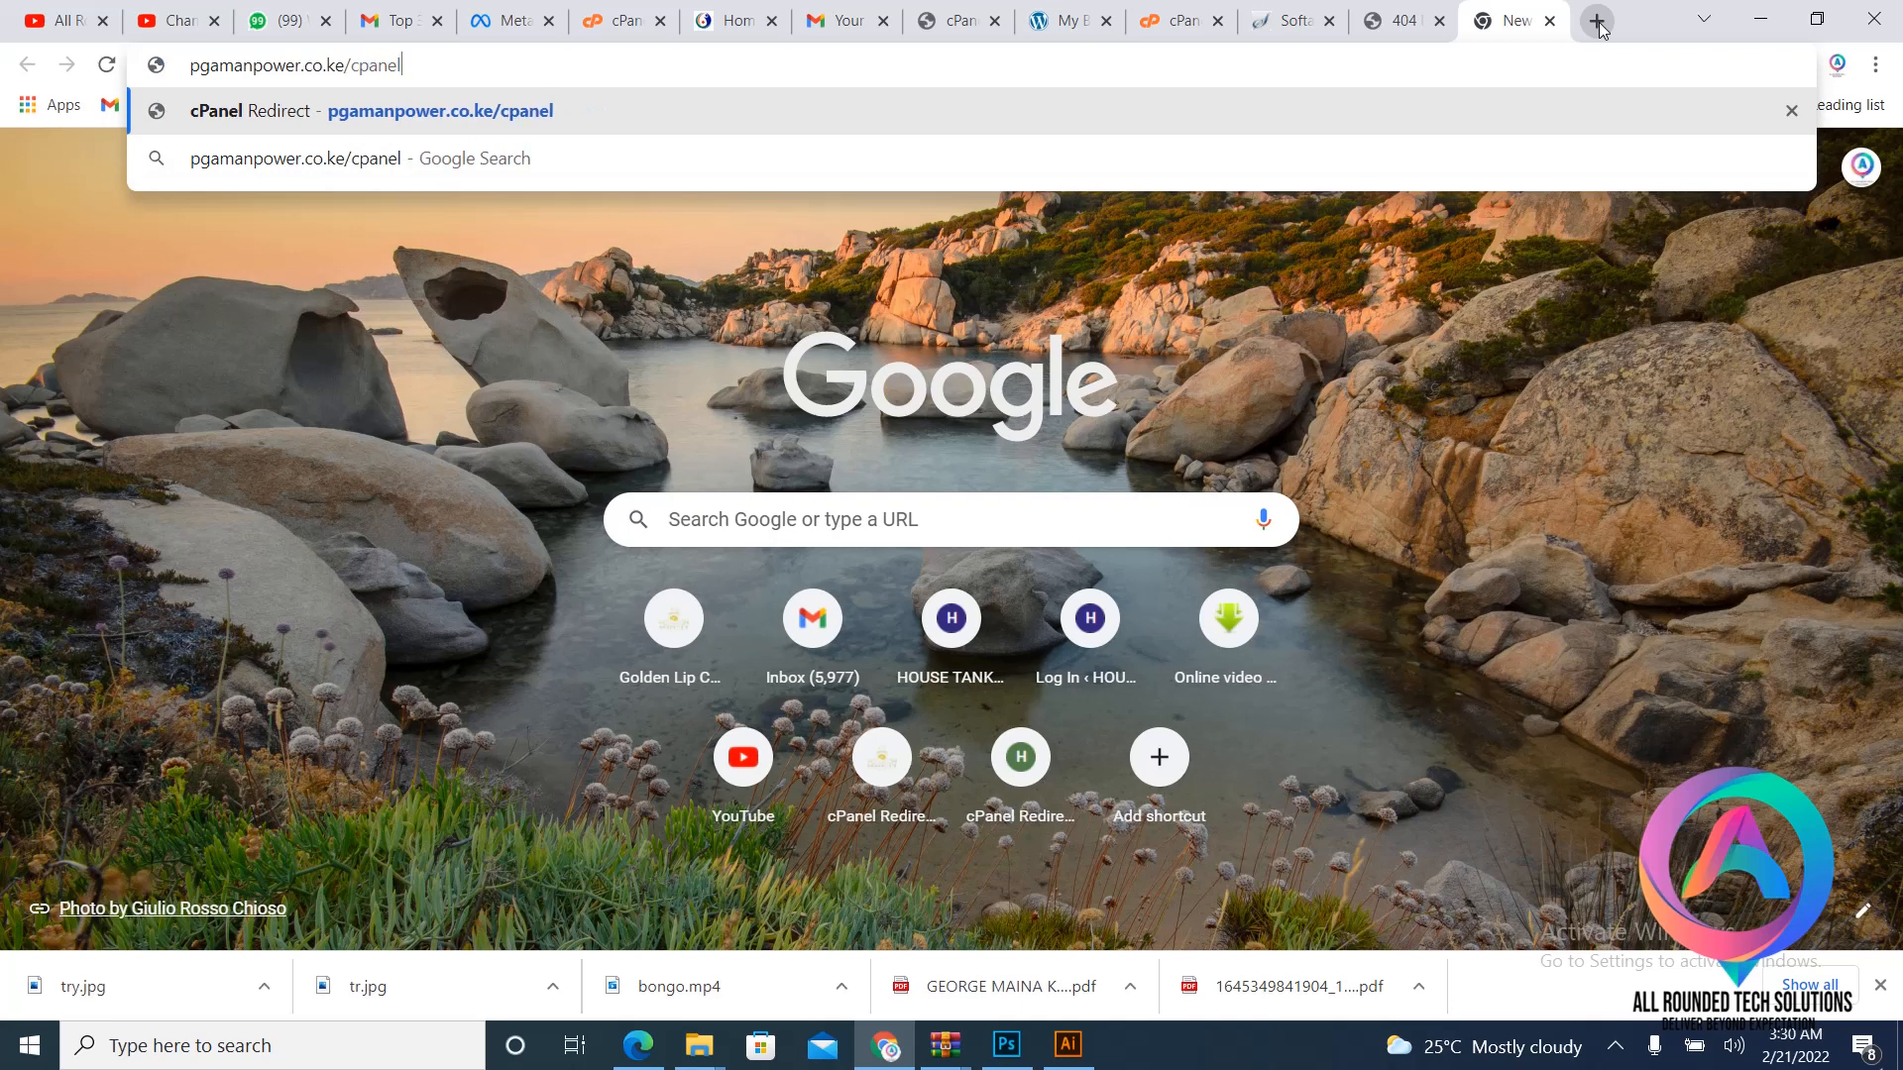
key(Return)
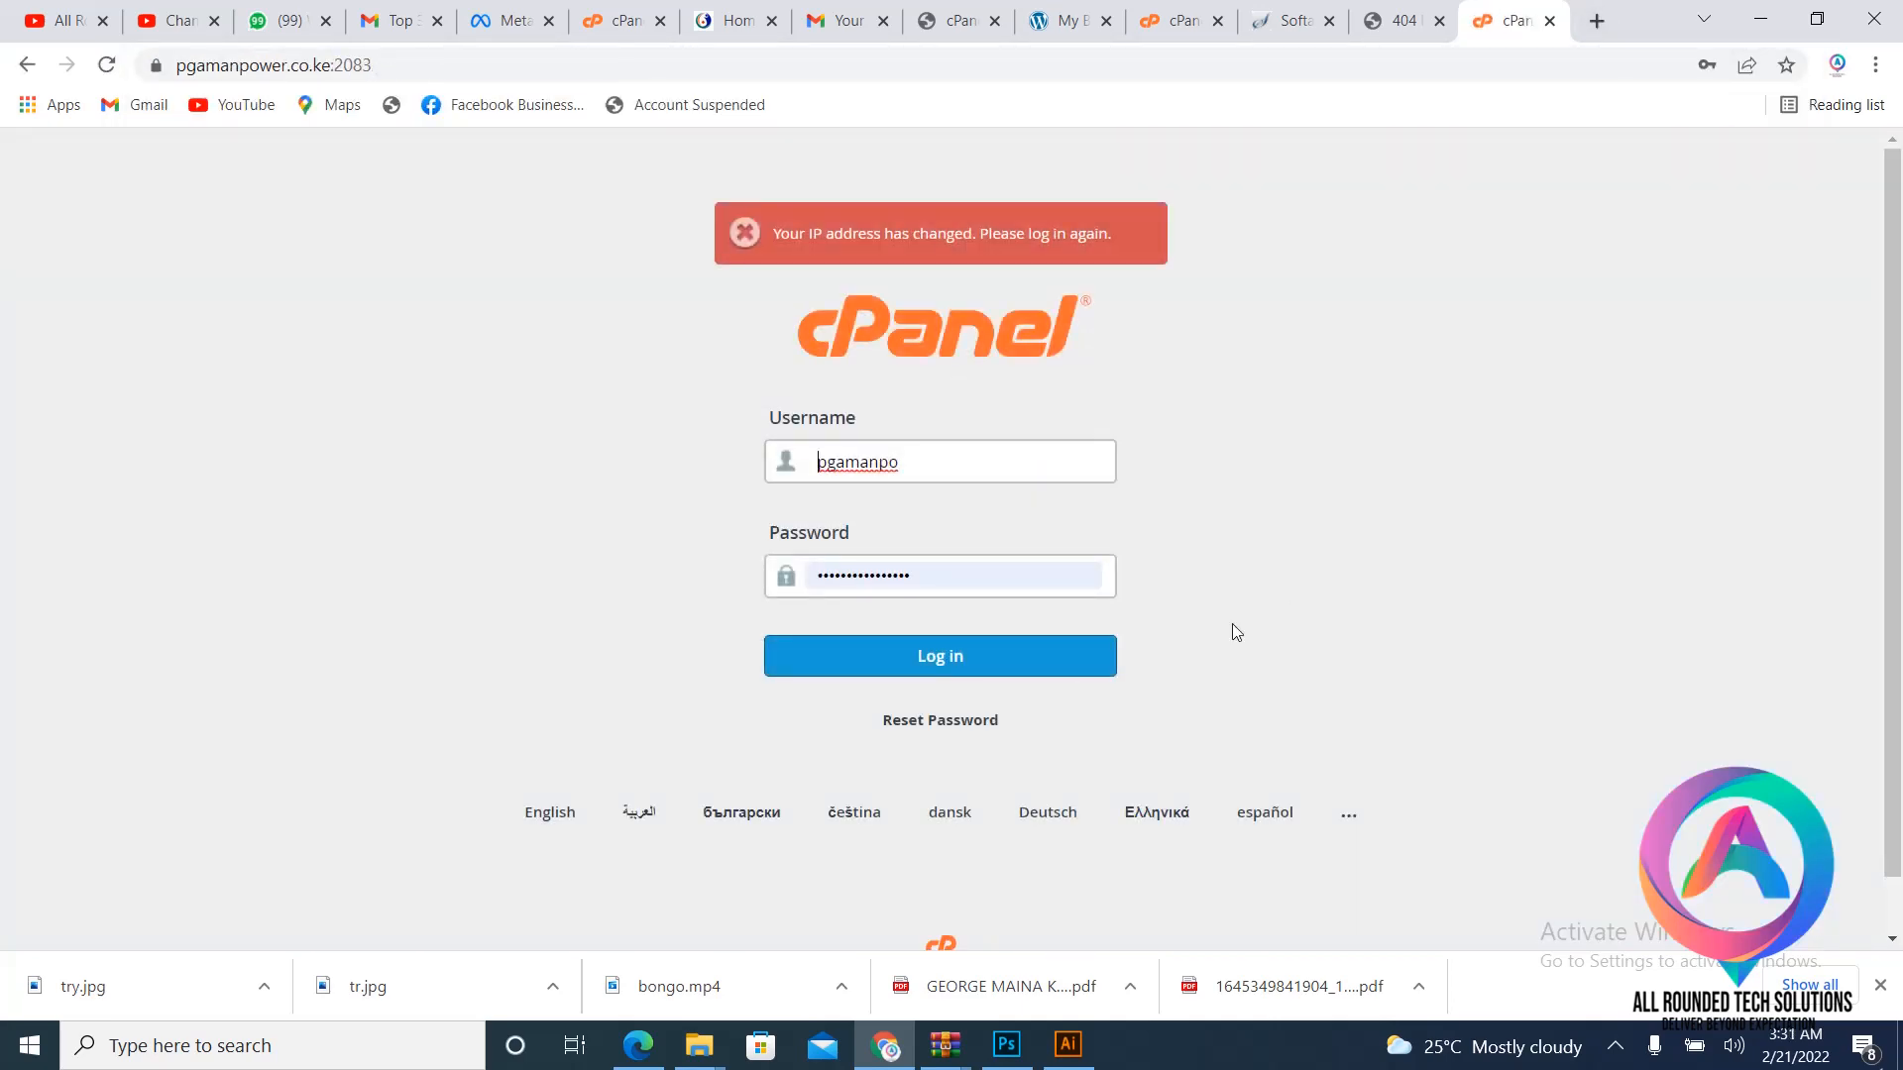
click(923, 662)
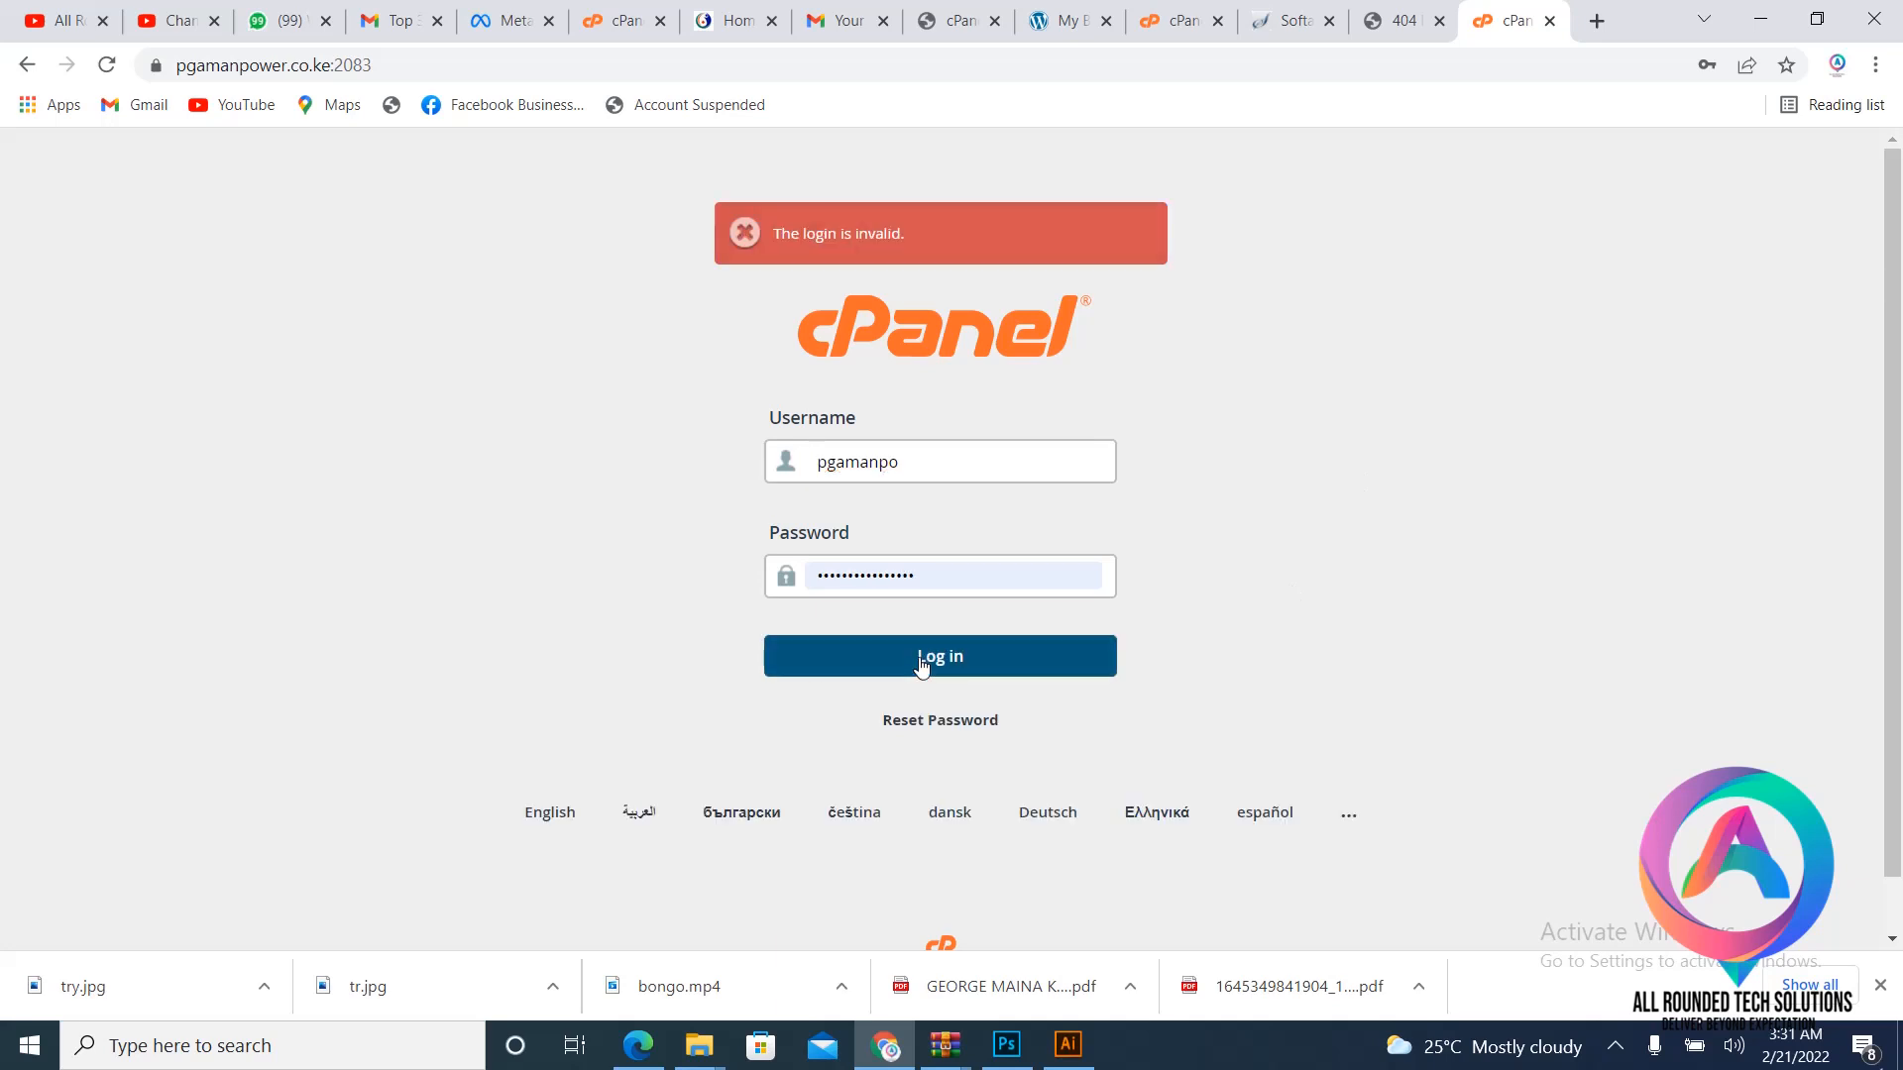
- Look over the job site and Moonlight Medical Centre tabs before returning to the cPanel dashboard
click(1062, 12)
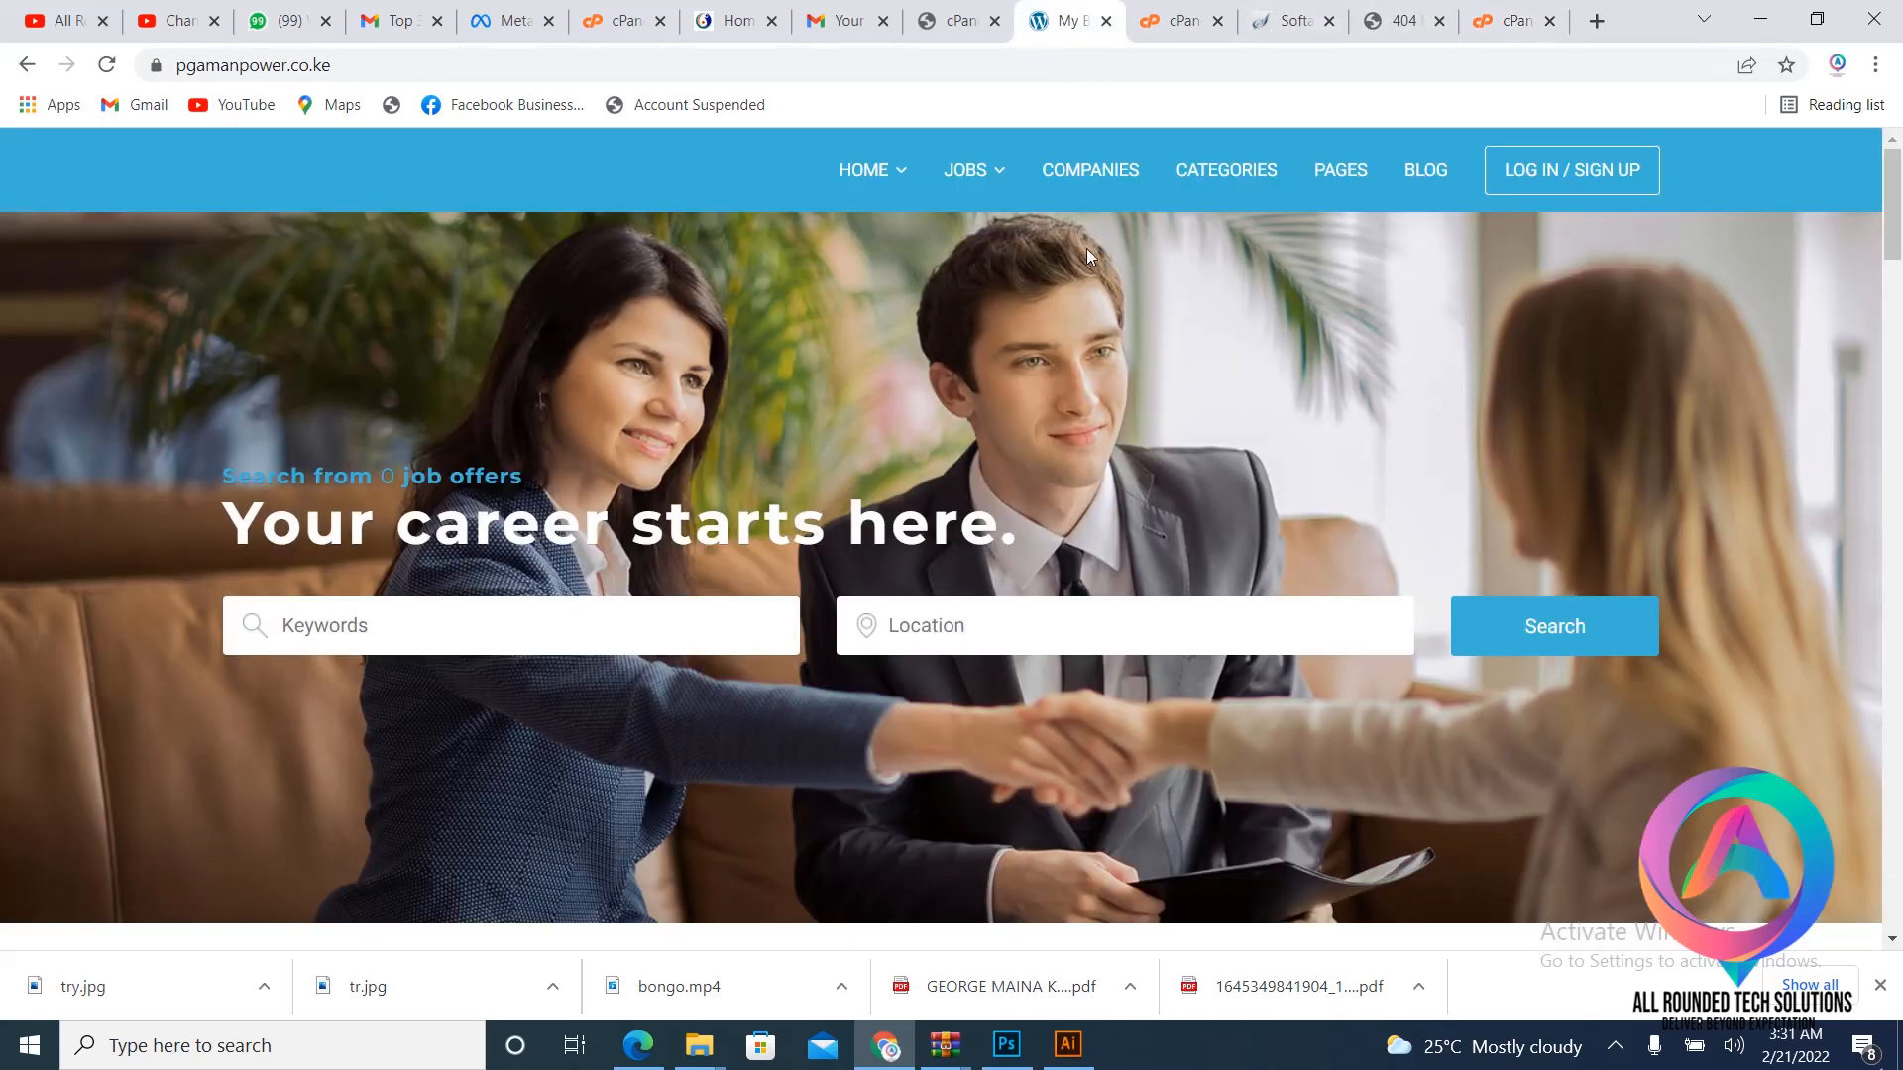
click(738, 20)
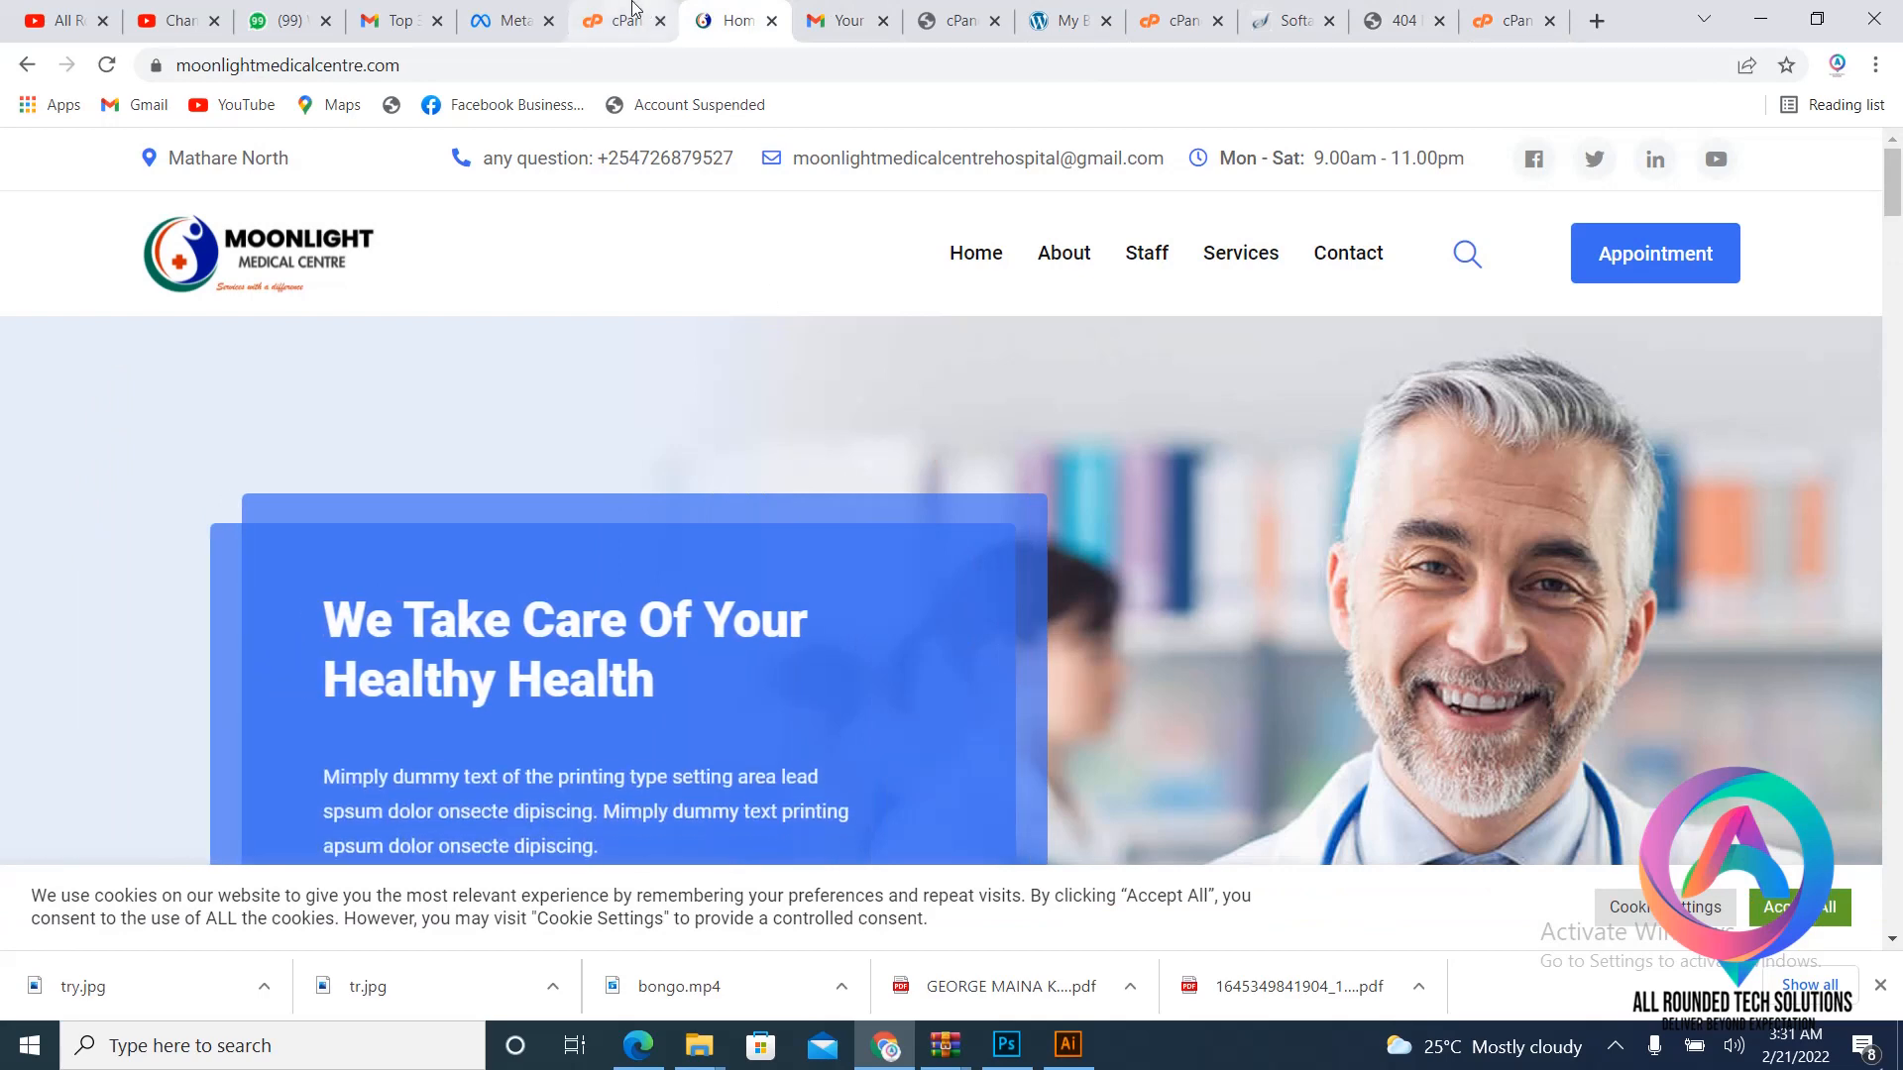
click(624, 20)
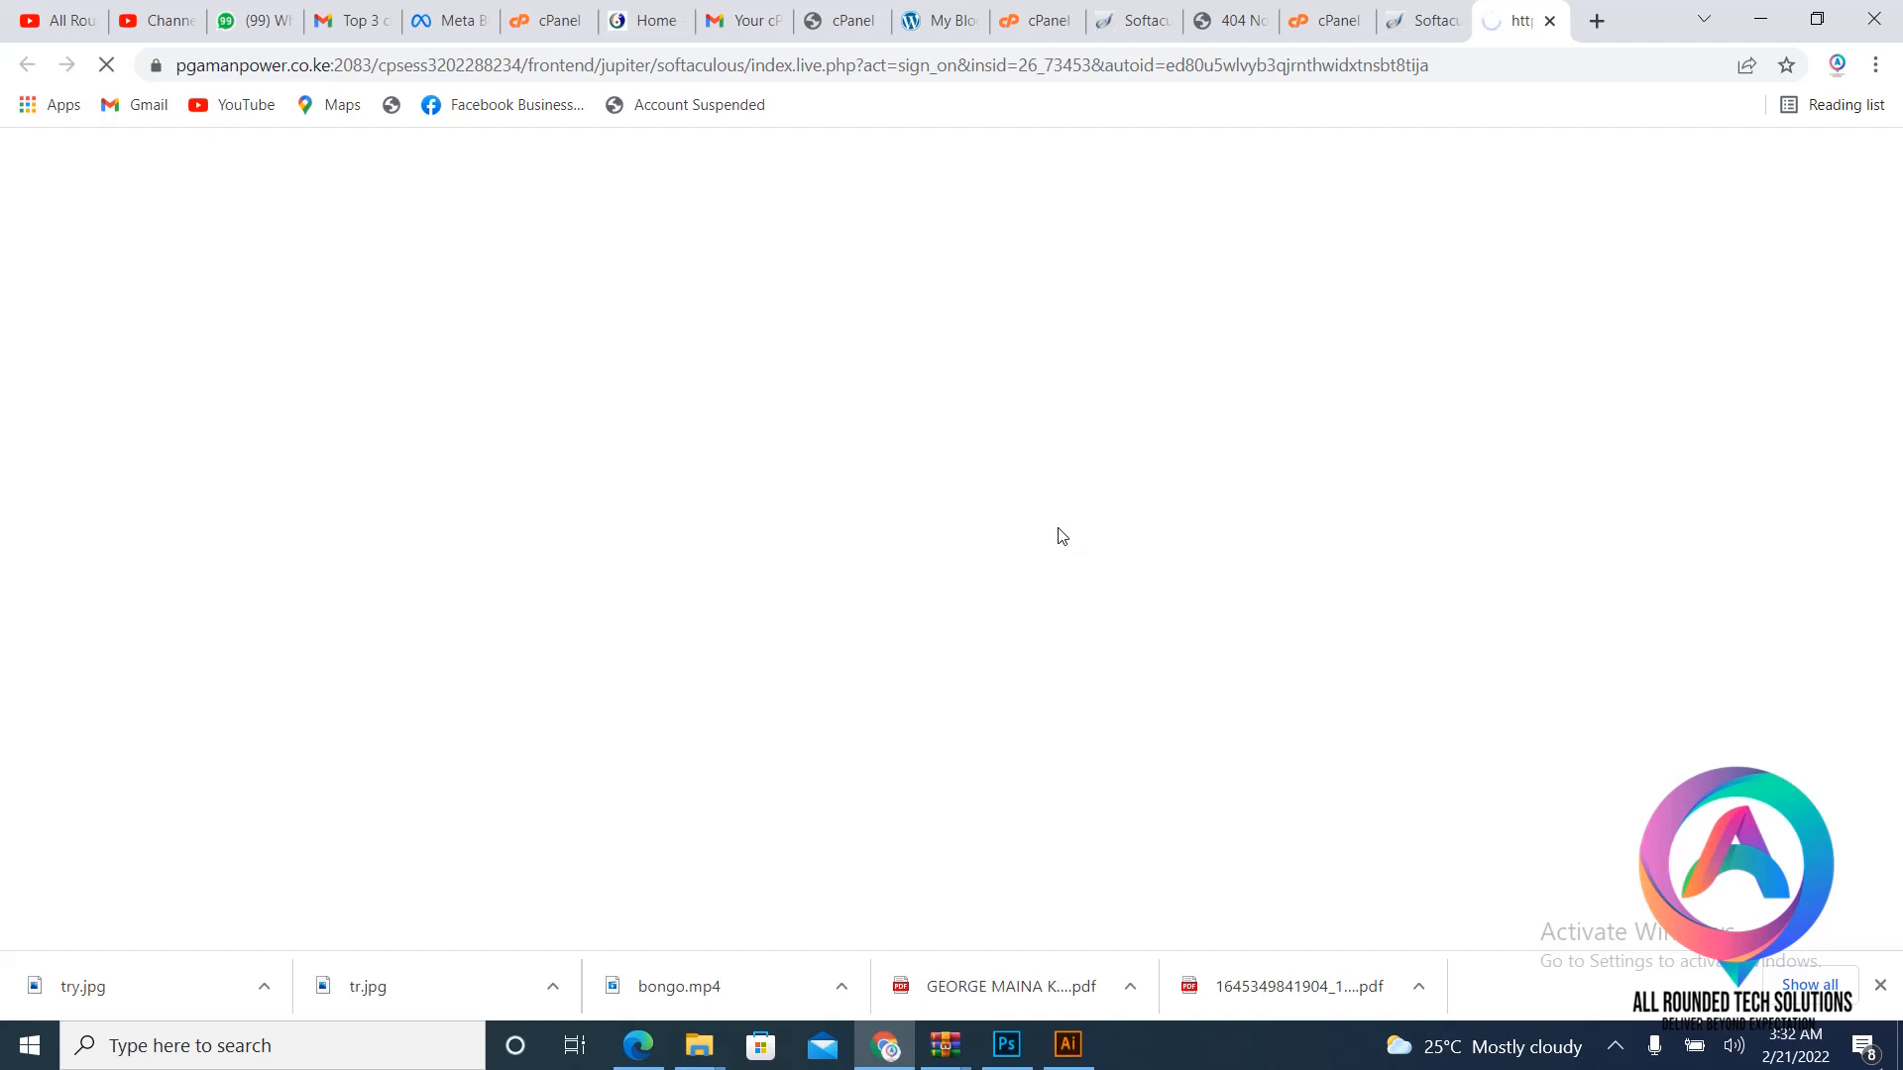
- Check the network status, close the page-not-found blog tab, and log into pgamanpower.co.ke WordPress admin
click(1615, 1045)
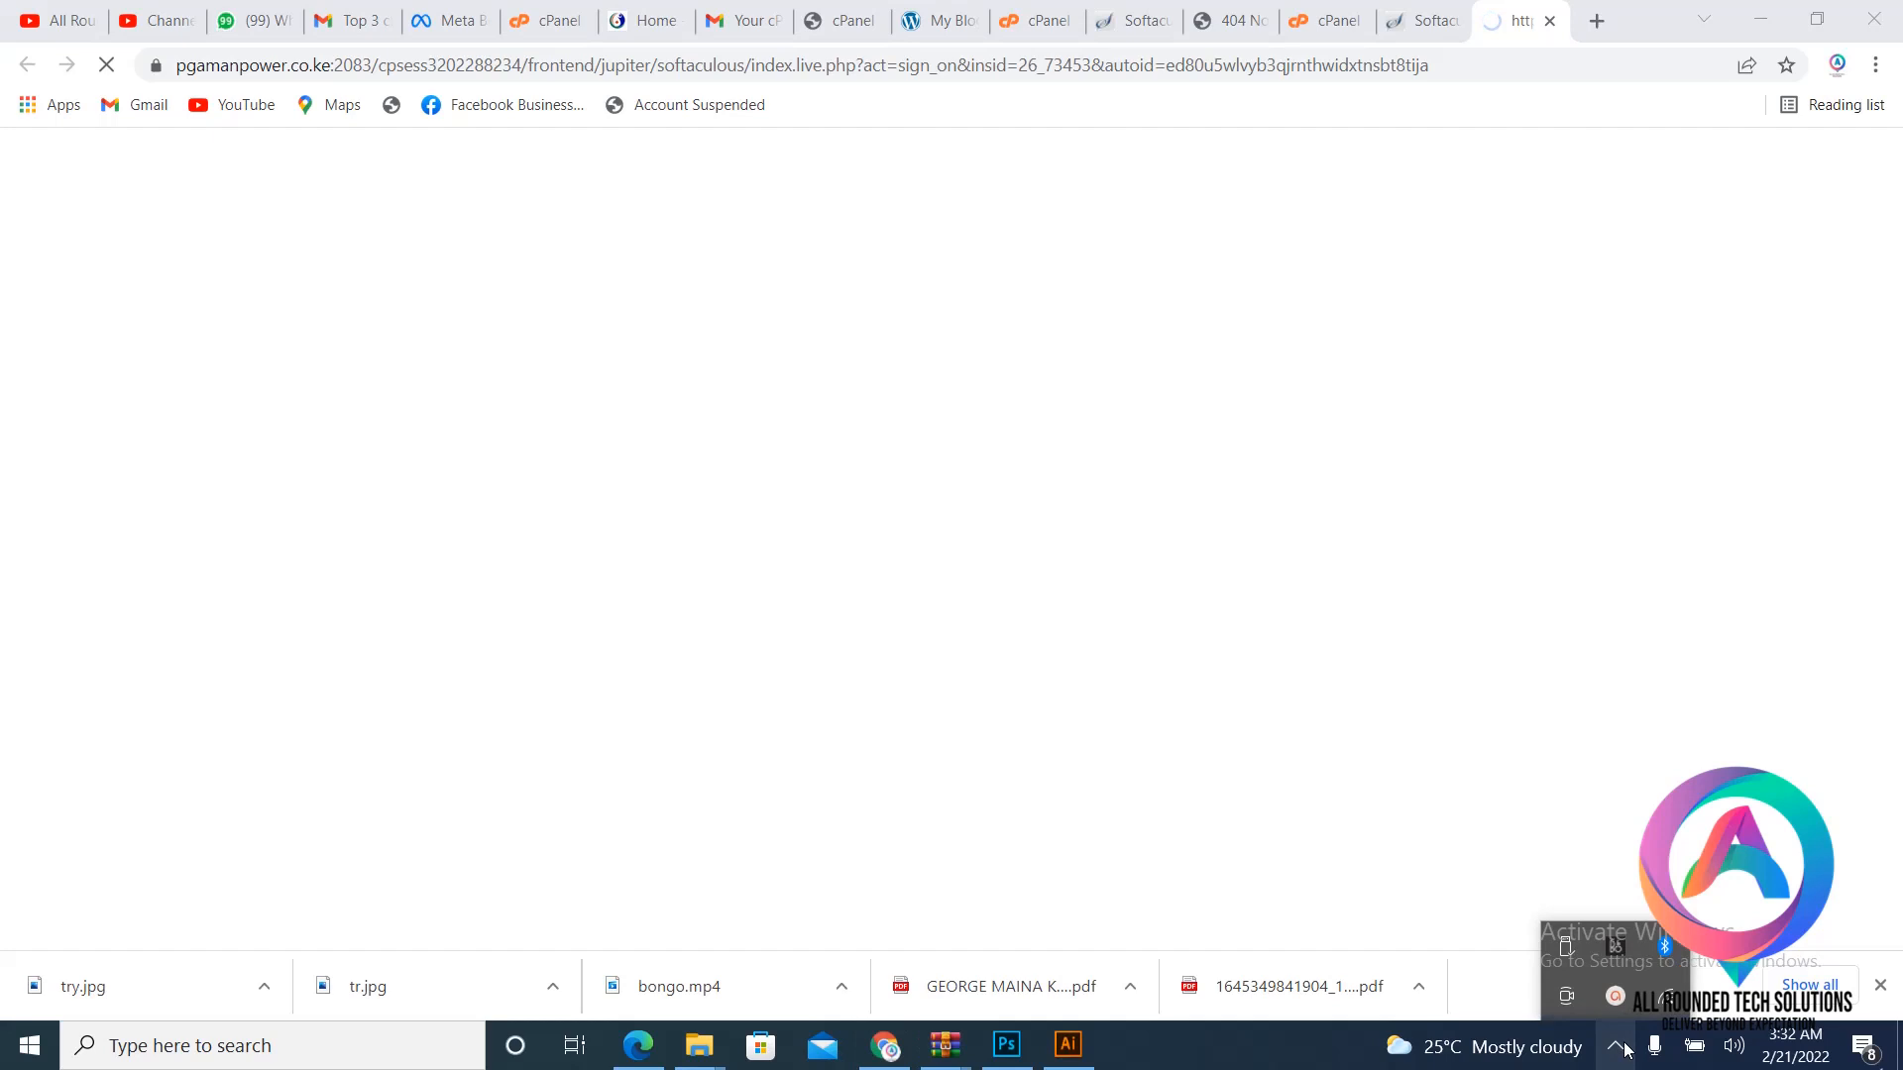
click(1665, 998)
click(1027, 555)
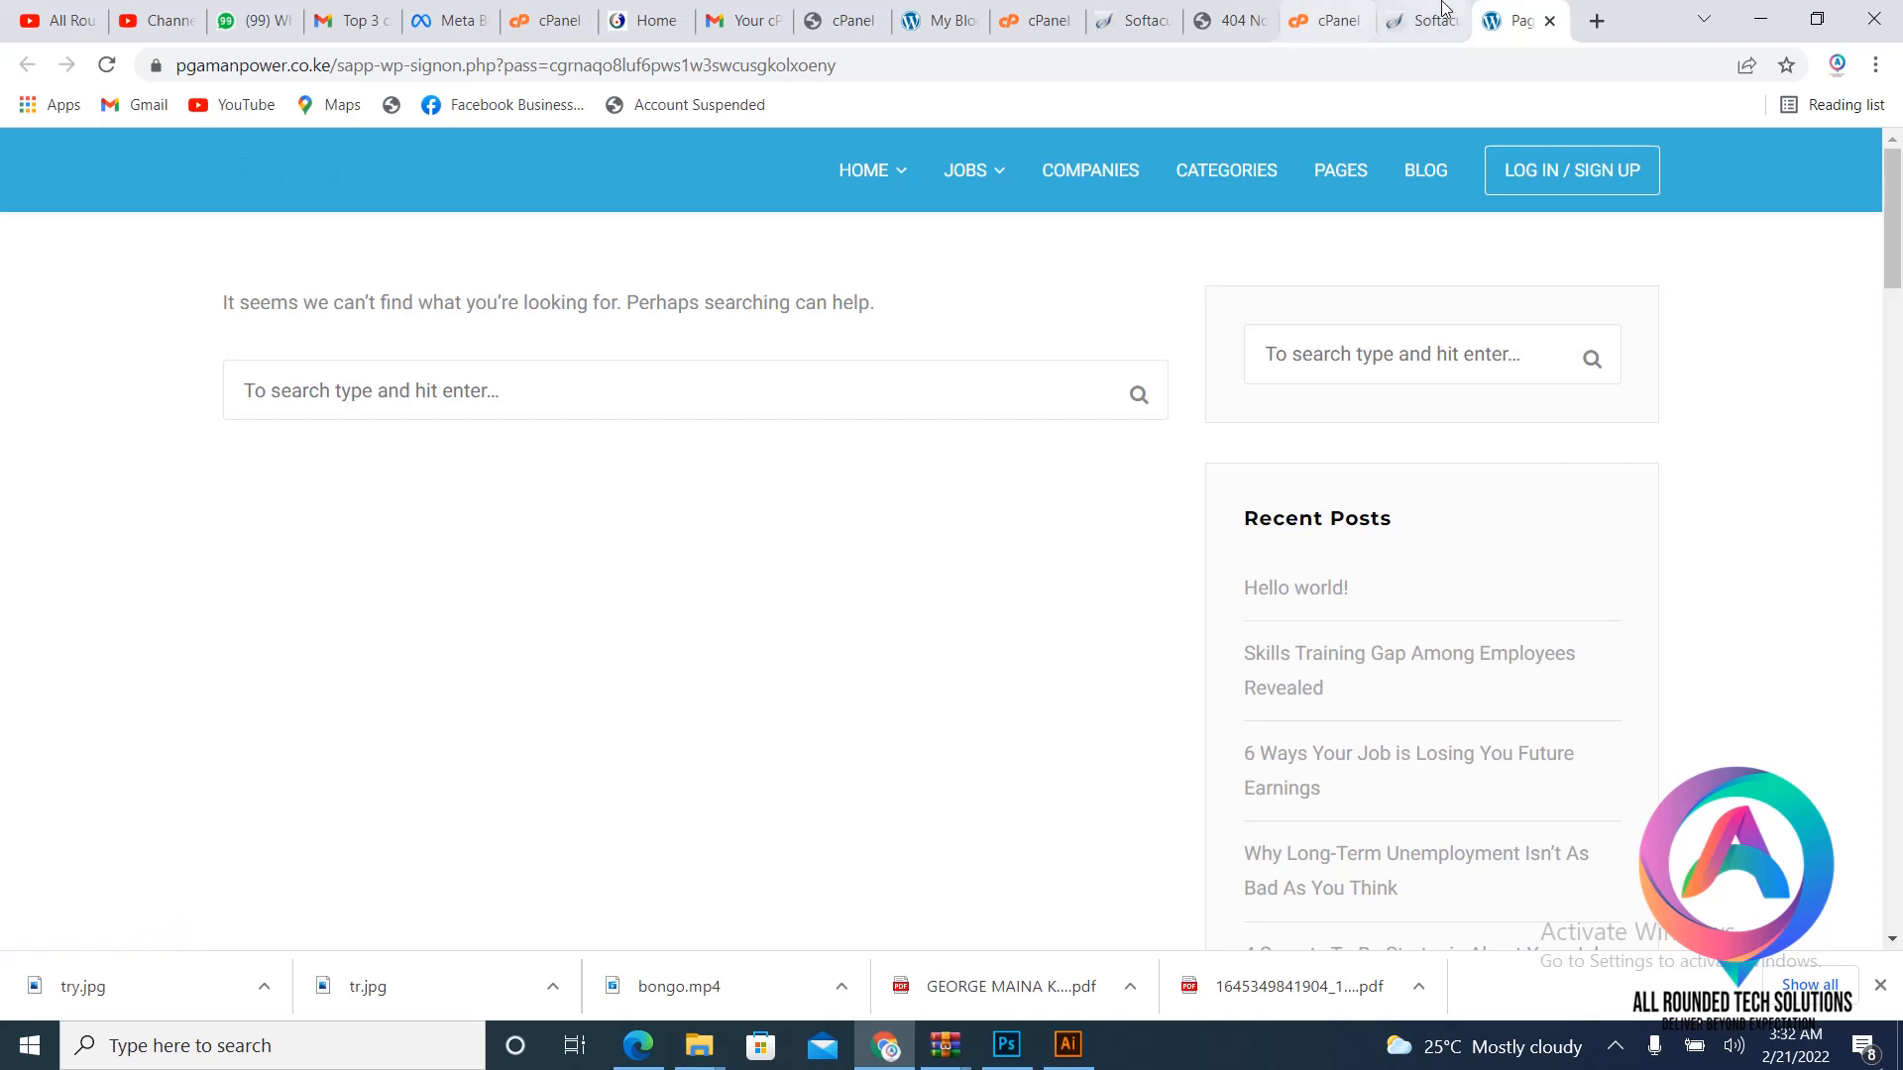
click(1550, 21)
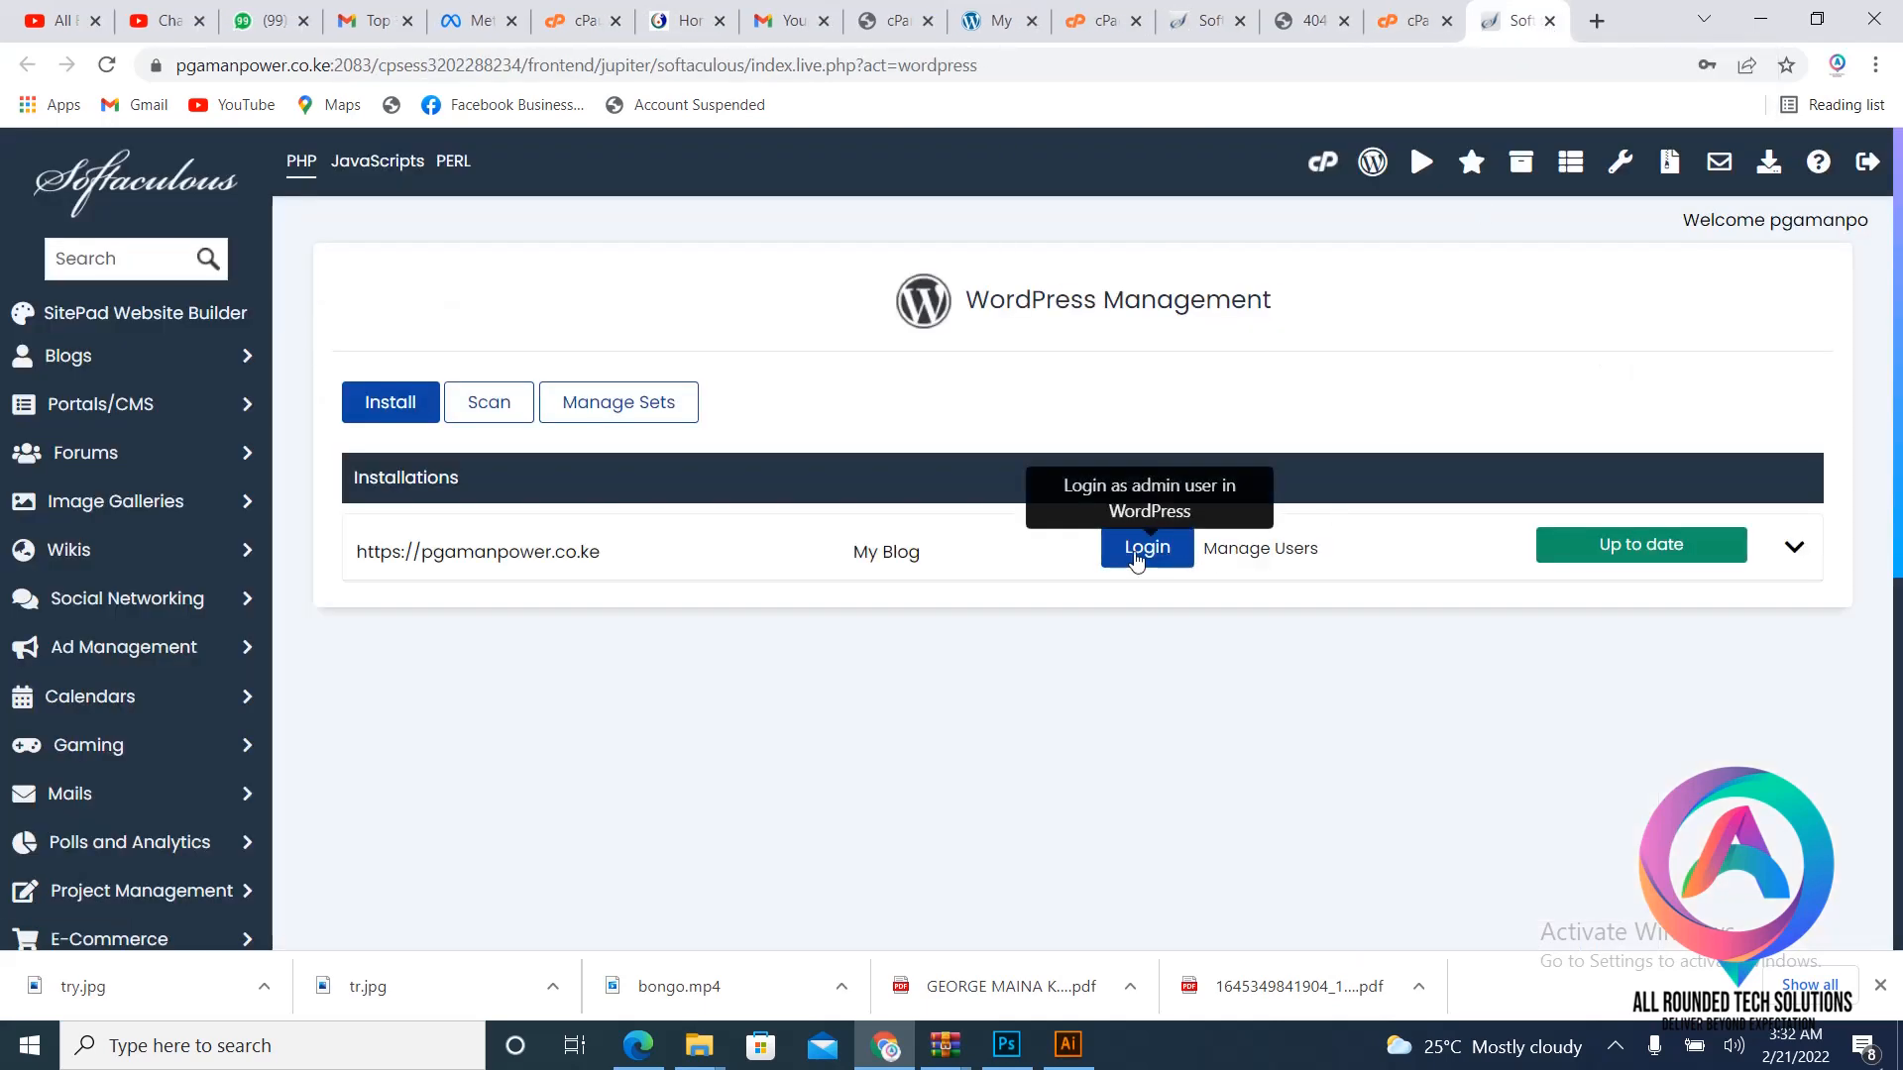
click(1138, 553)
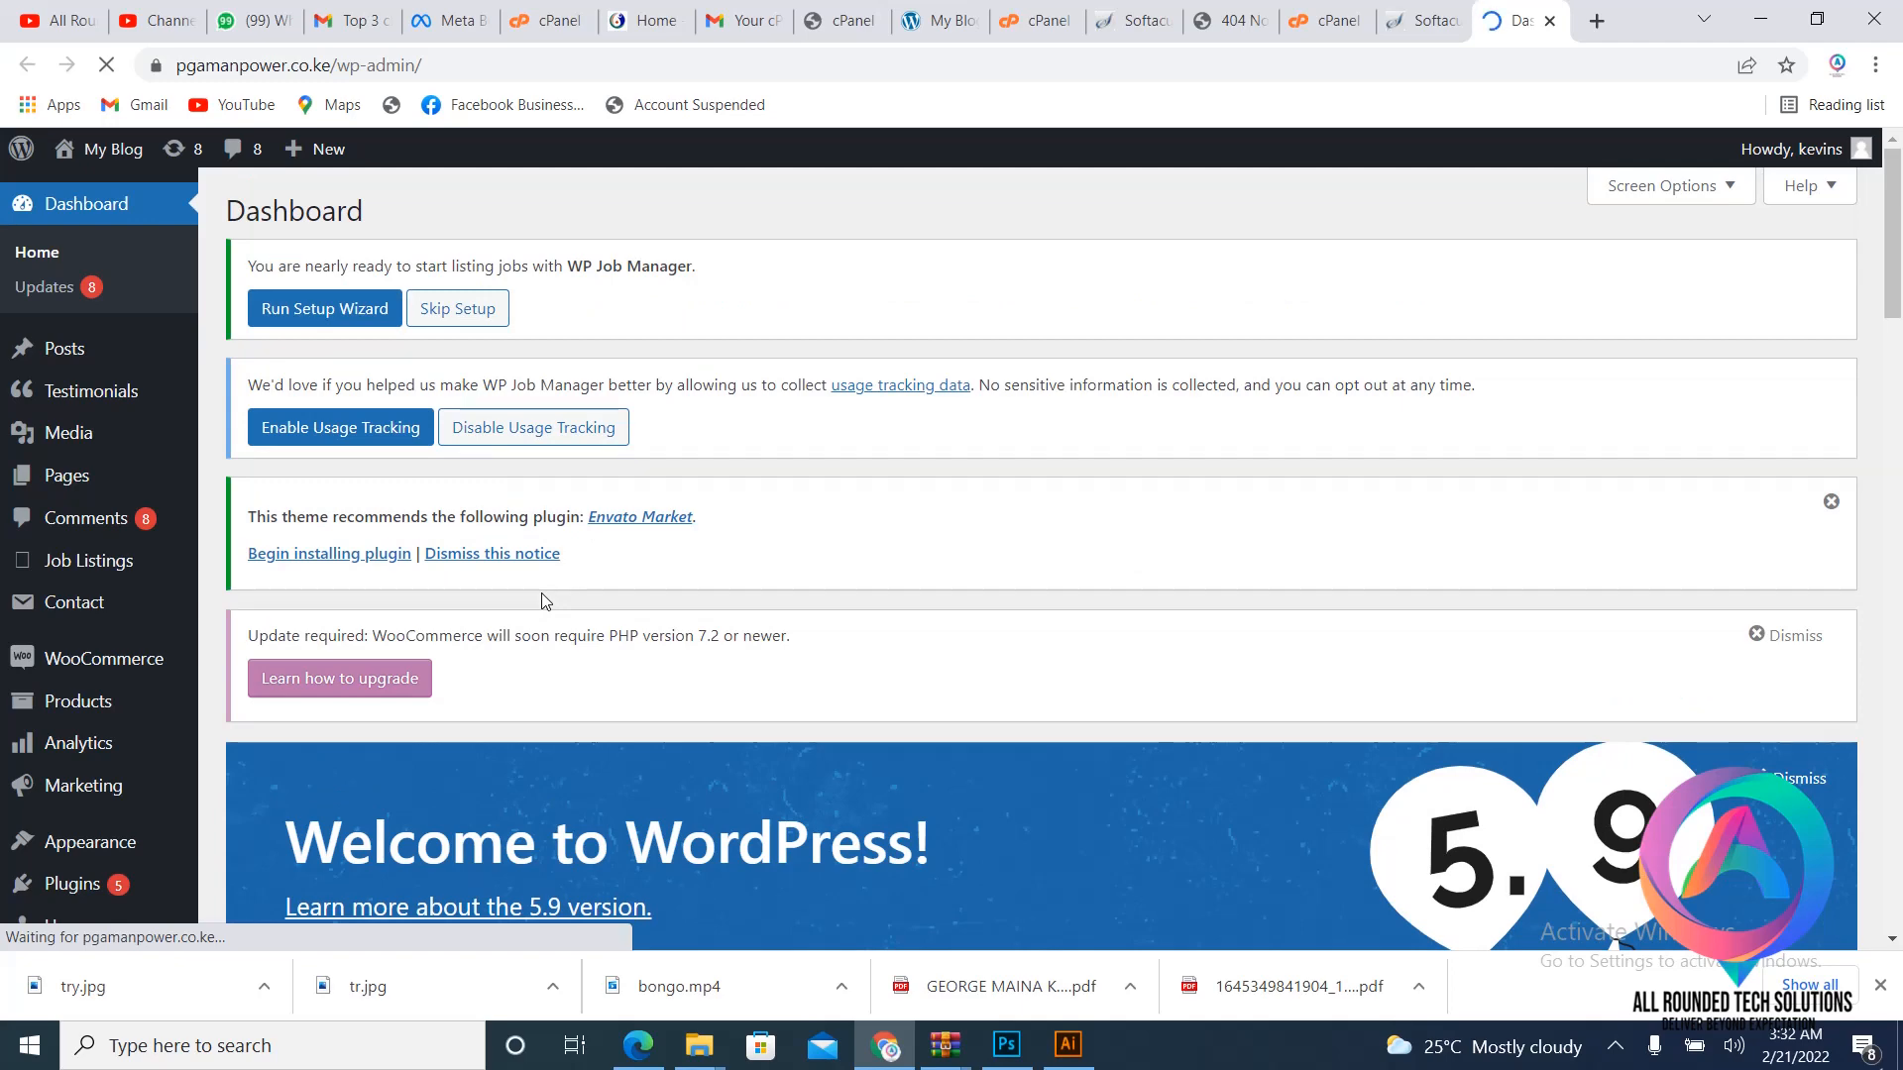
- Open Settings > General in the pgamanpower.co.ke WordPress admin, then return to the lombocpas.com 404 tab
scroll(541, 592, down, 2)
scroll(542, 595, down, 3)
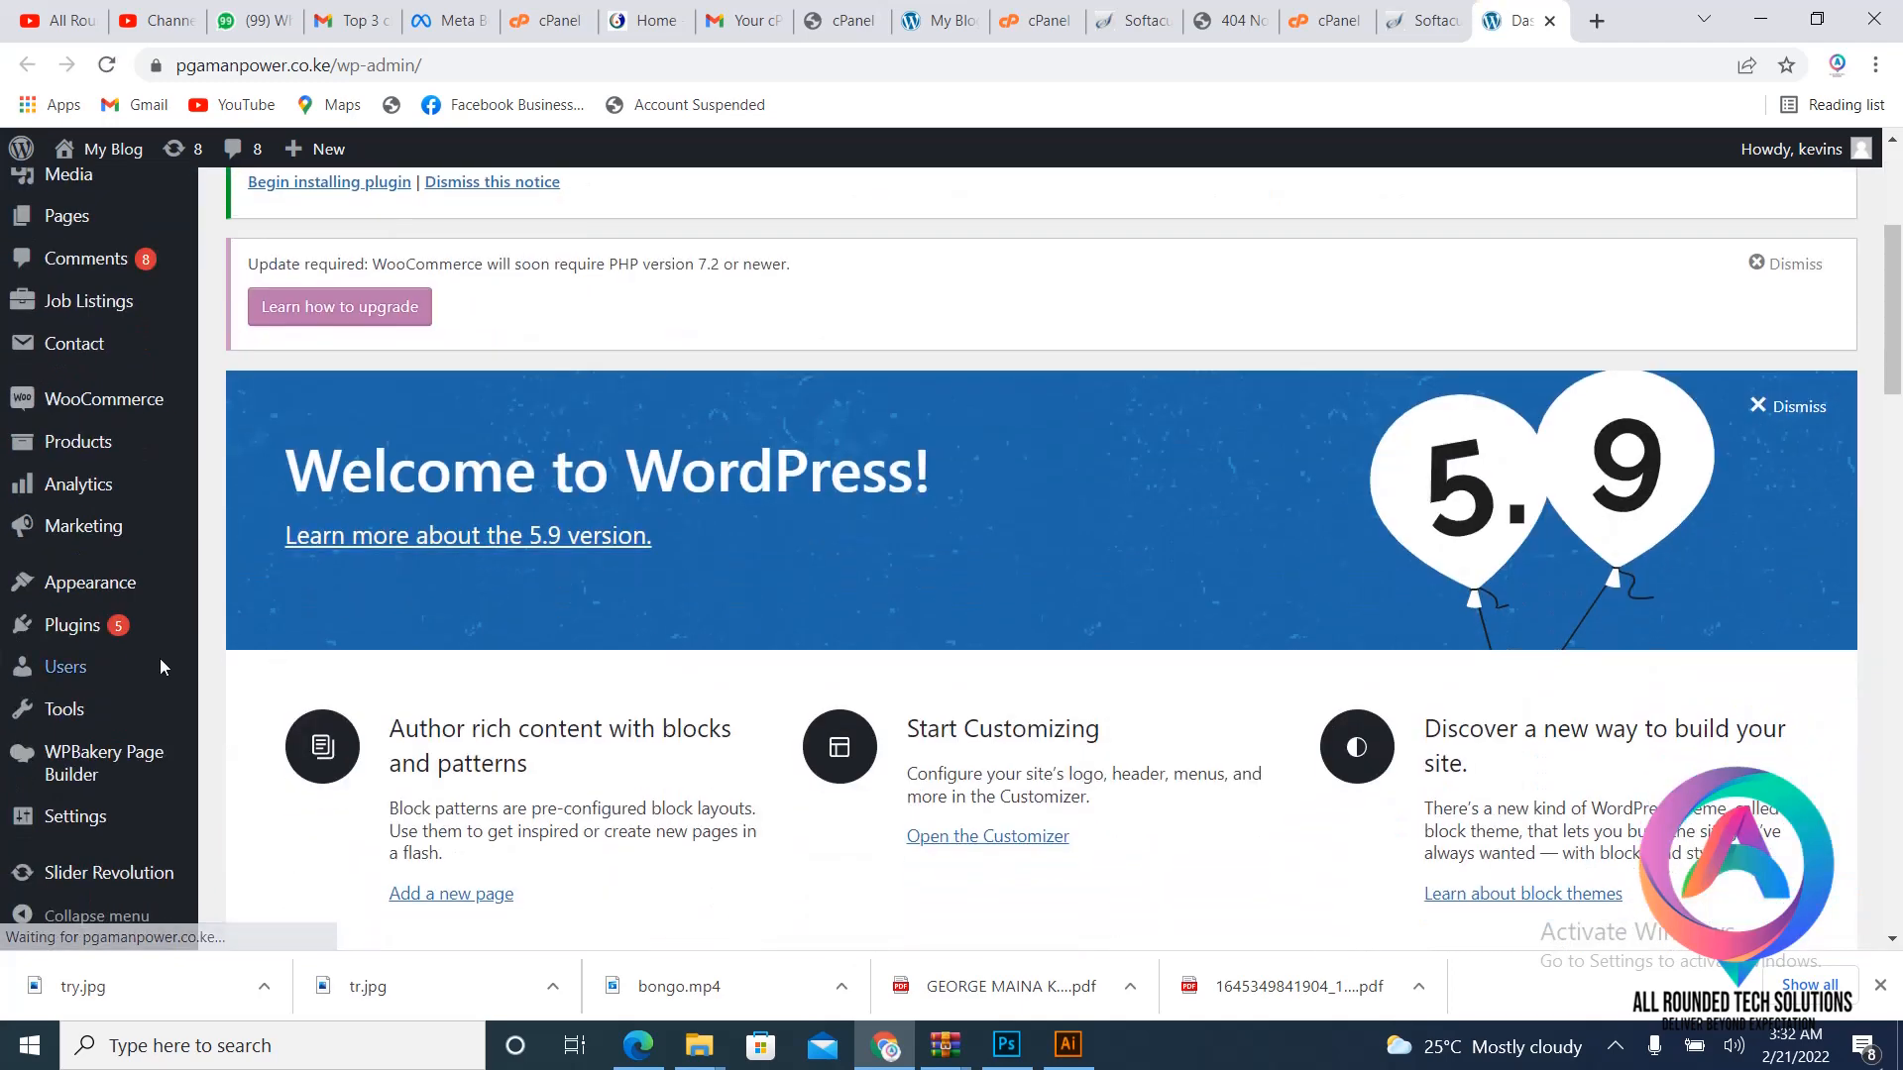
mouse_move(90, 588)
scroll(76, 763, down, 1)
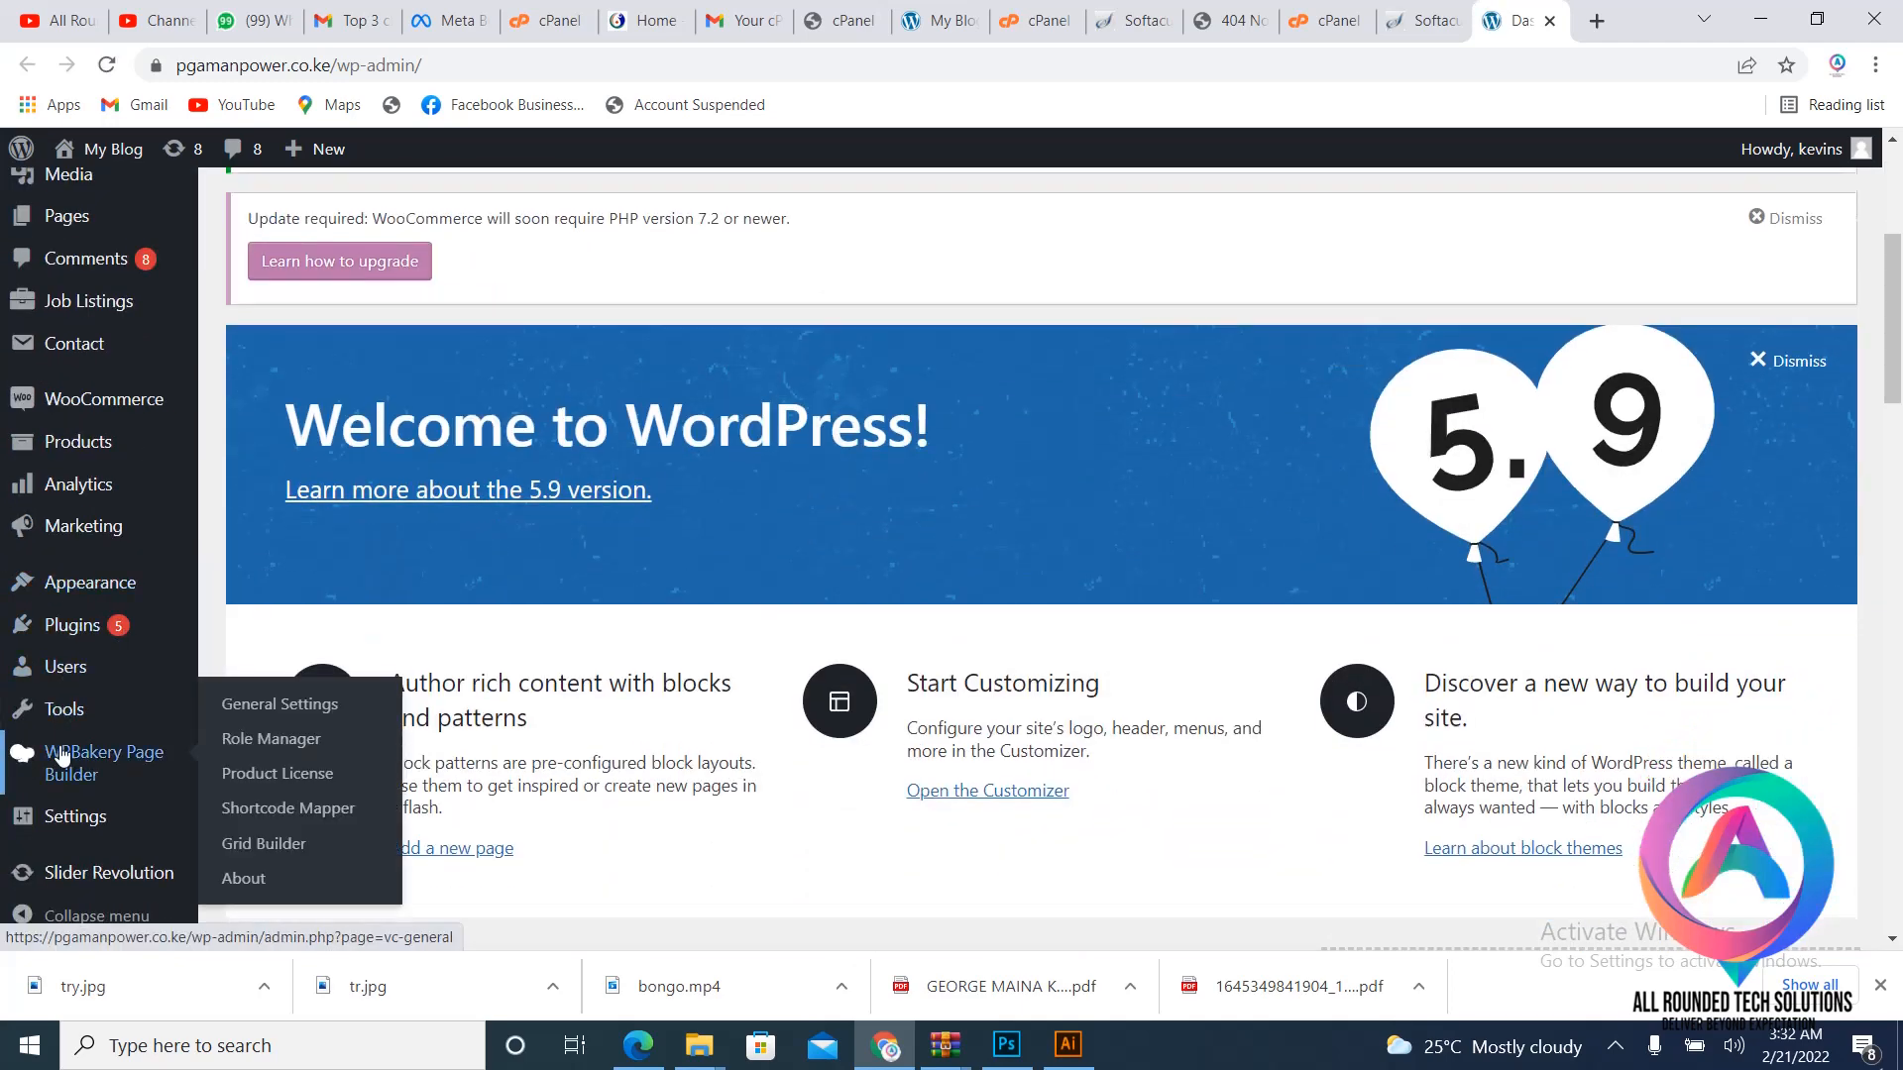
mouse_move(75, 826)
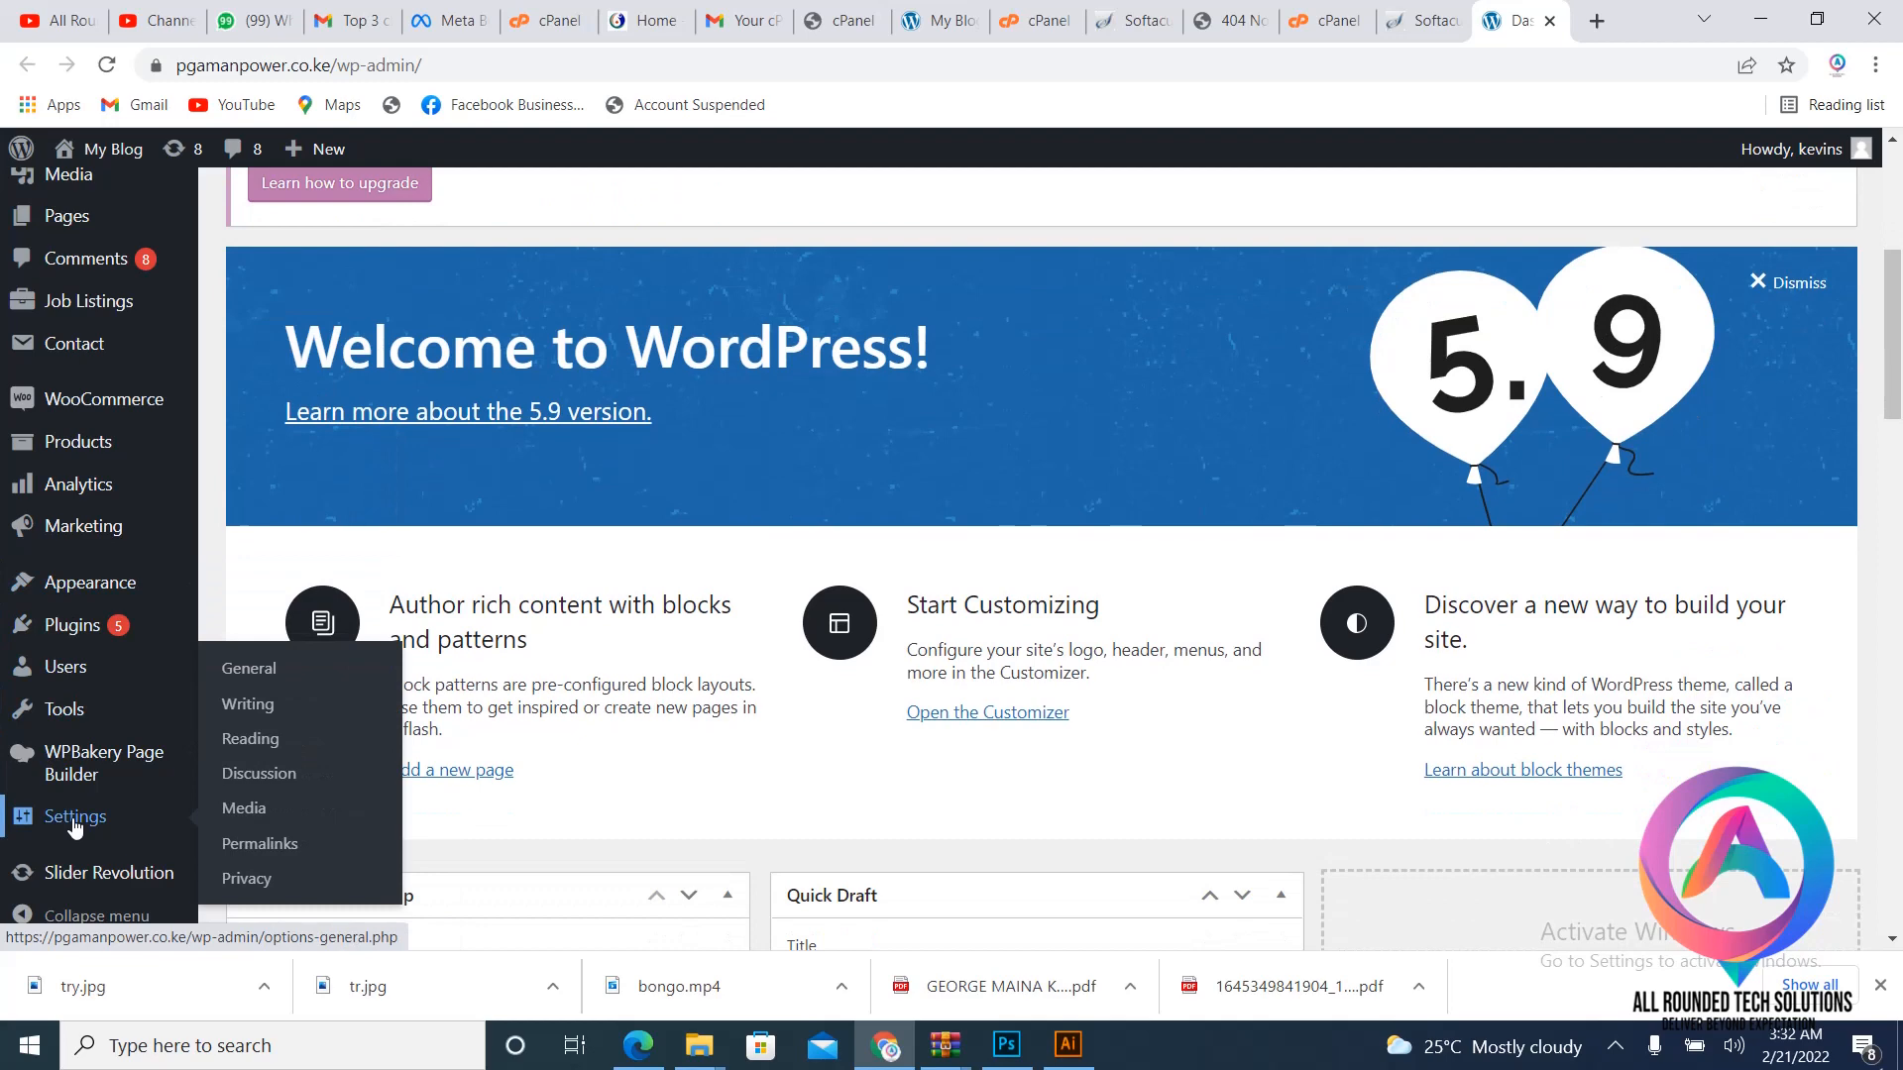
click(255, 673)
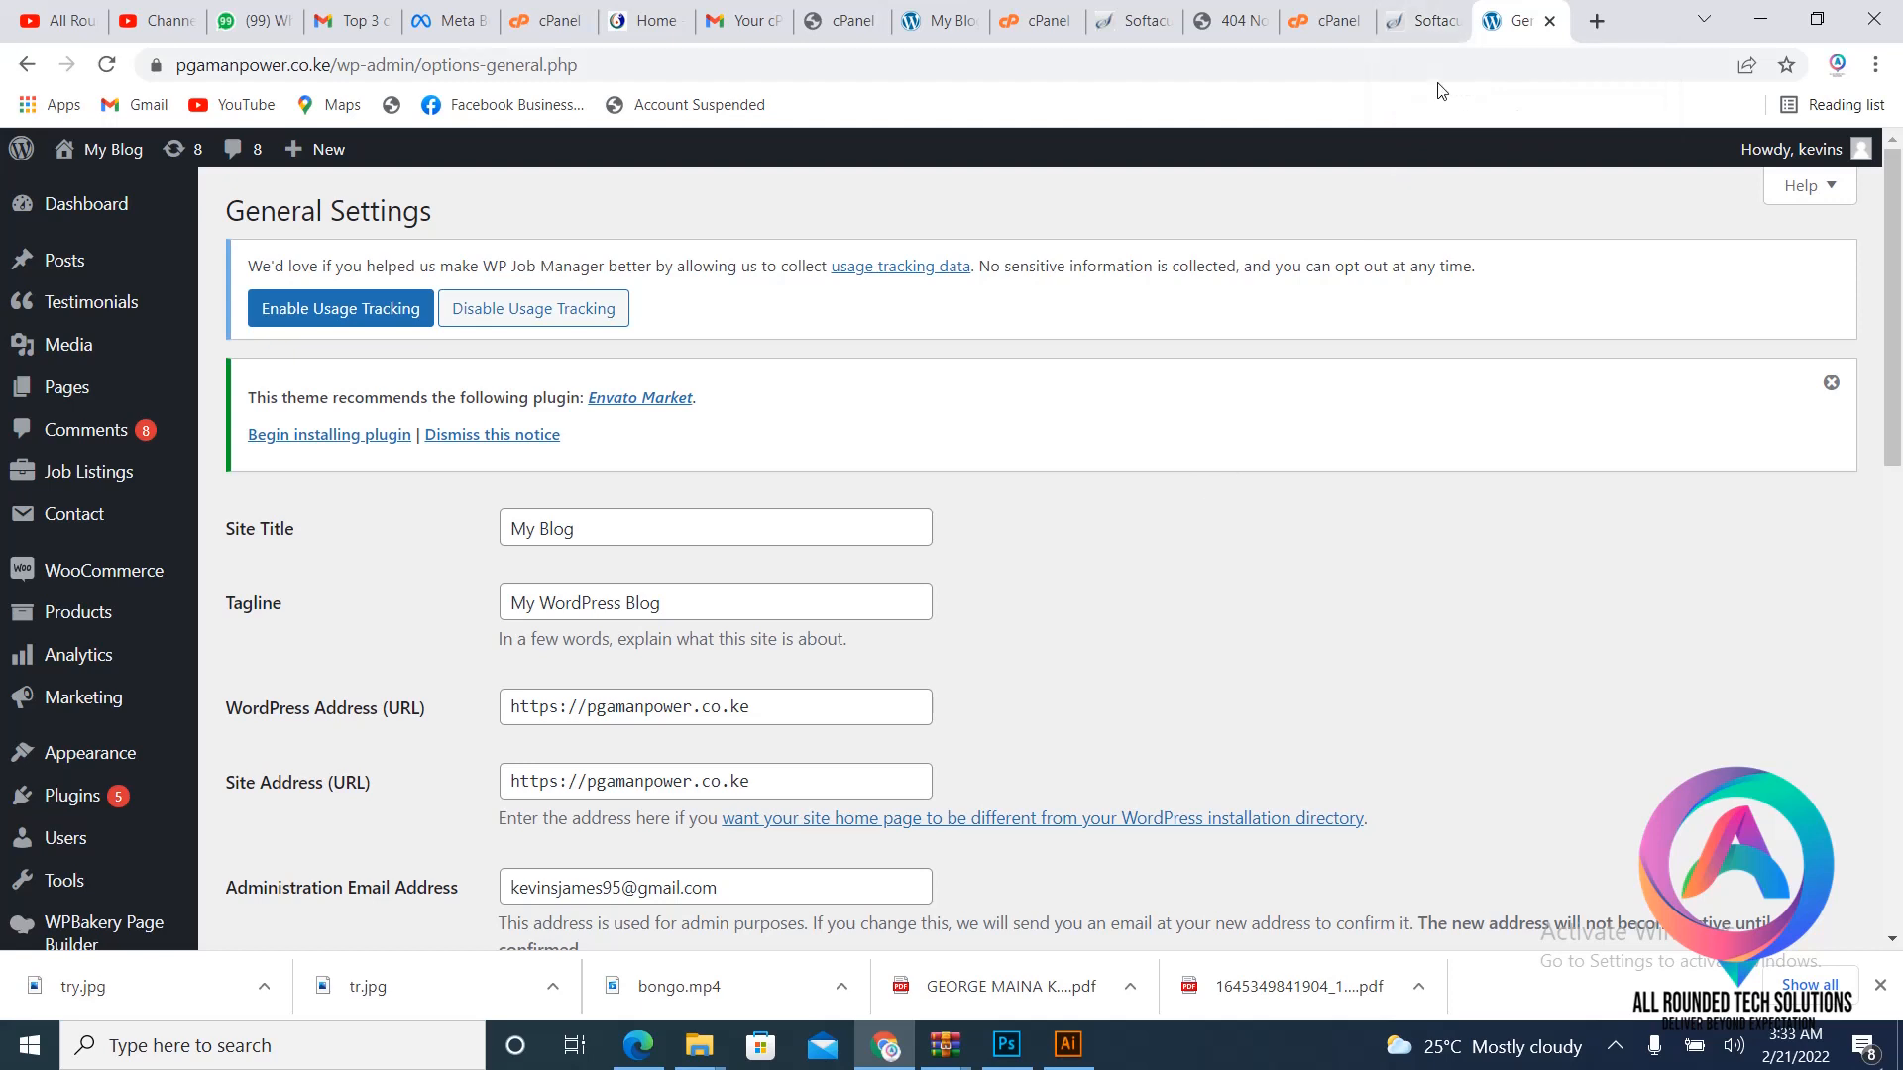
click(1224, 22)
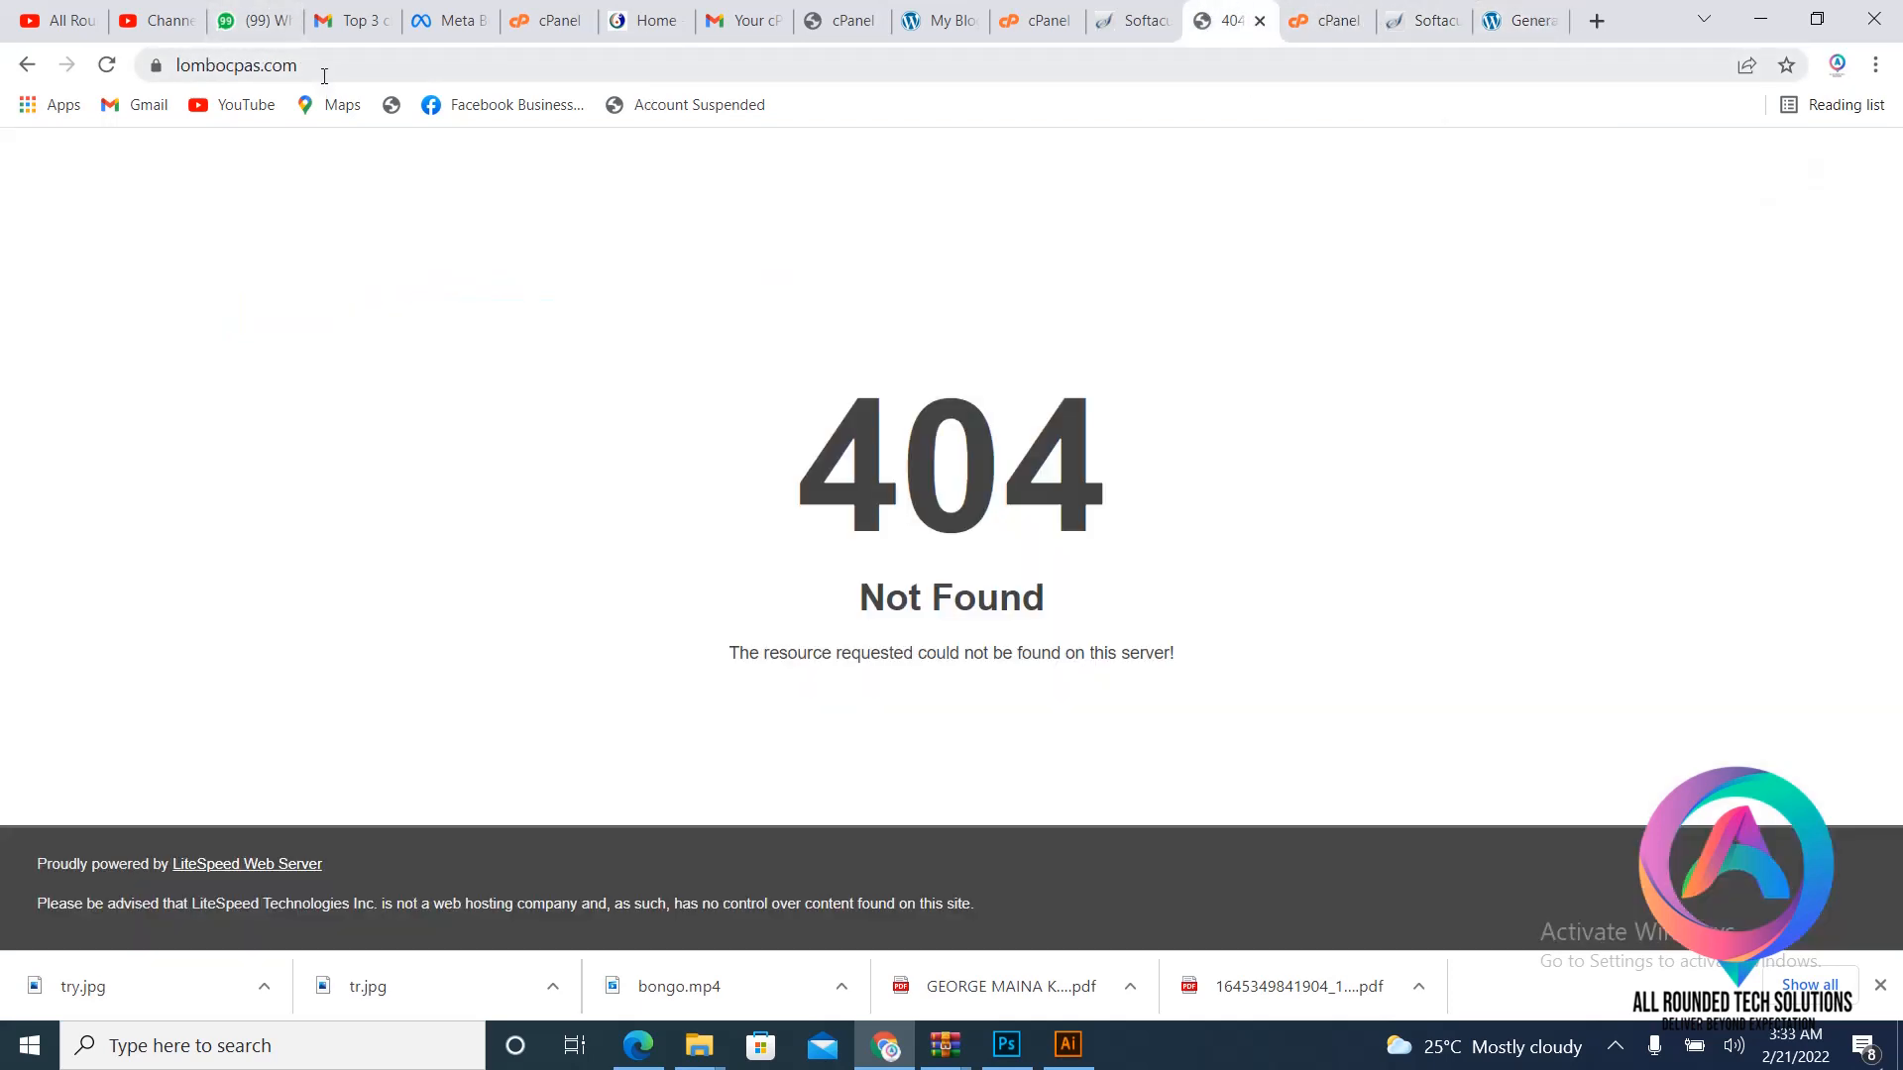
triple_click(277, 66)
triple_click(277, 66)
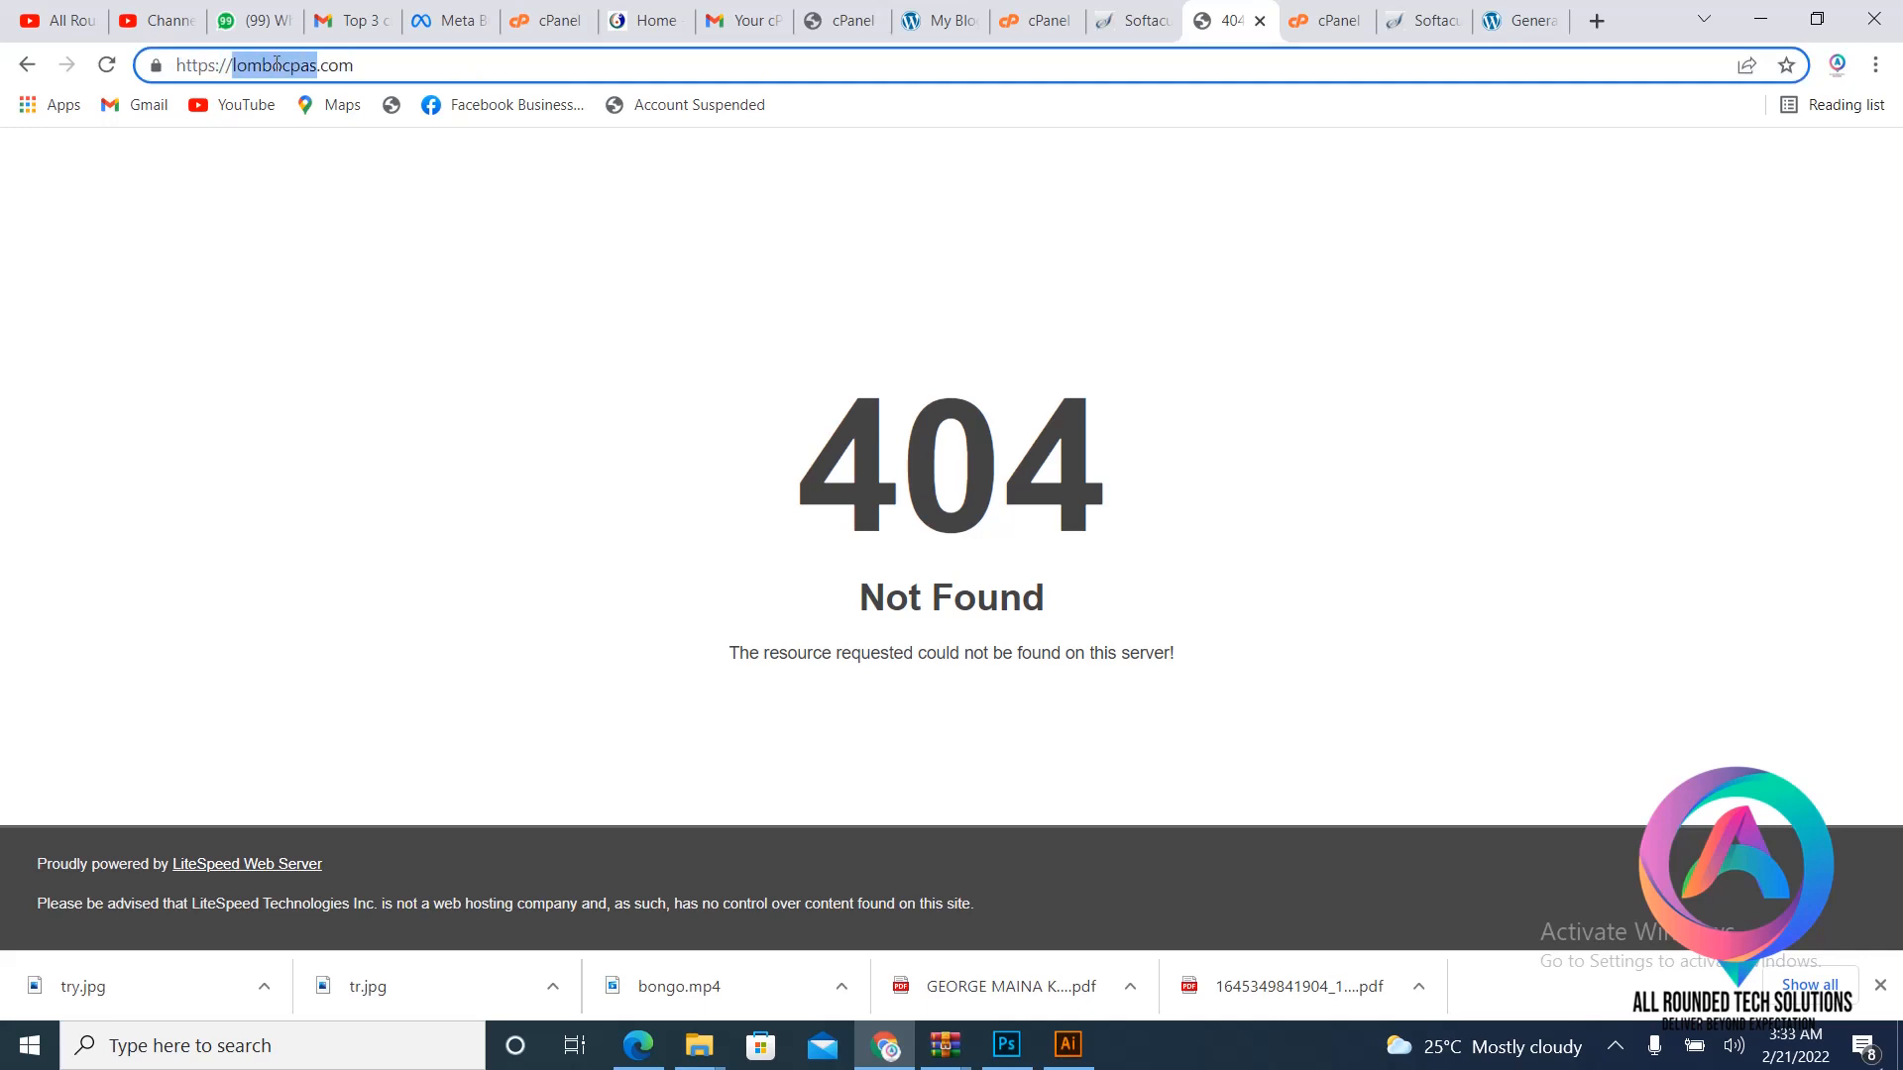
right_click(276, 66)
click(357, 232)
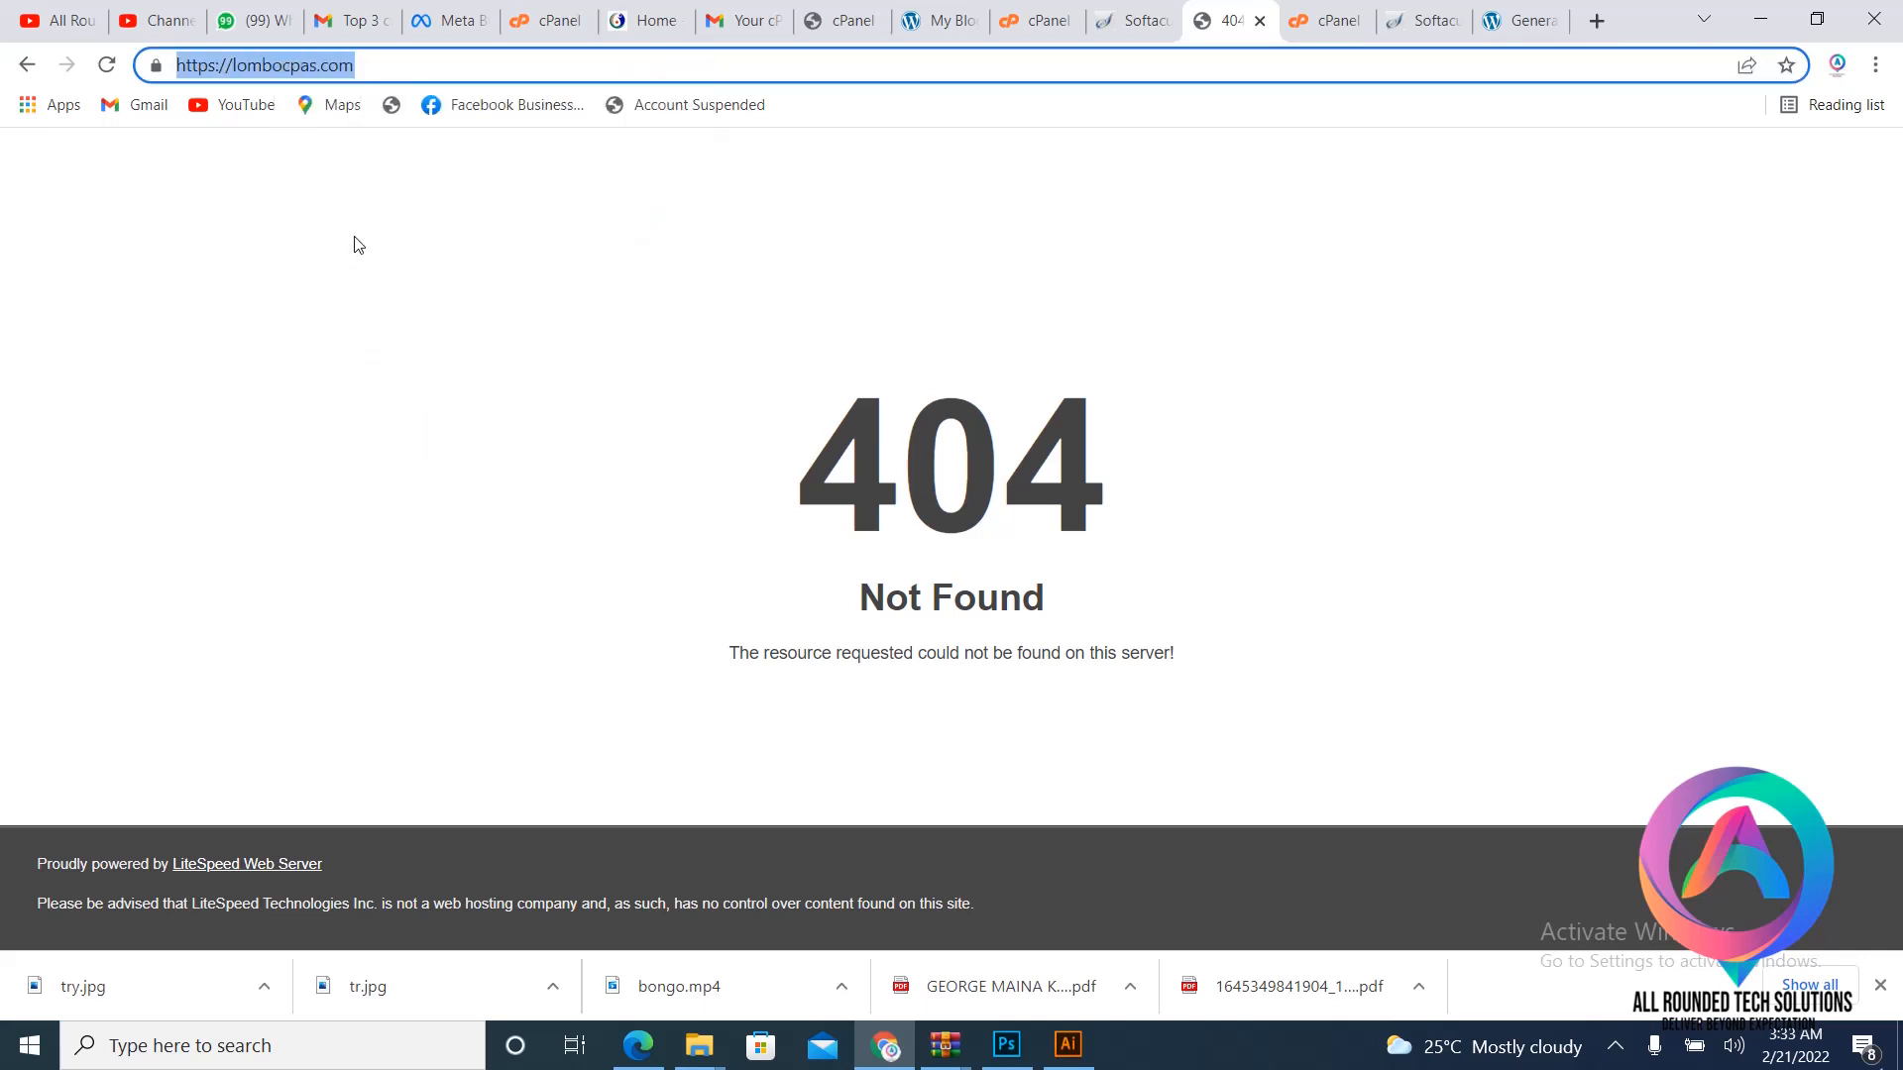
click(1526, 20)
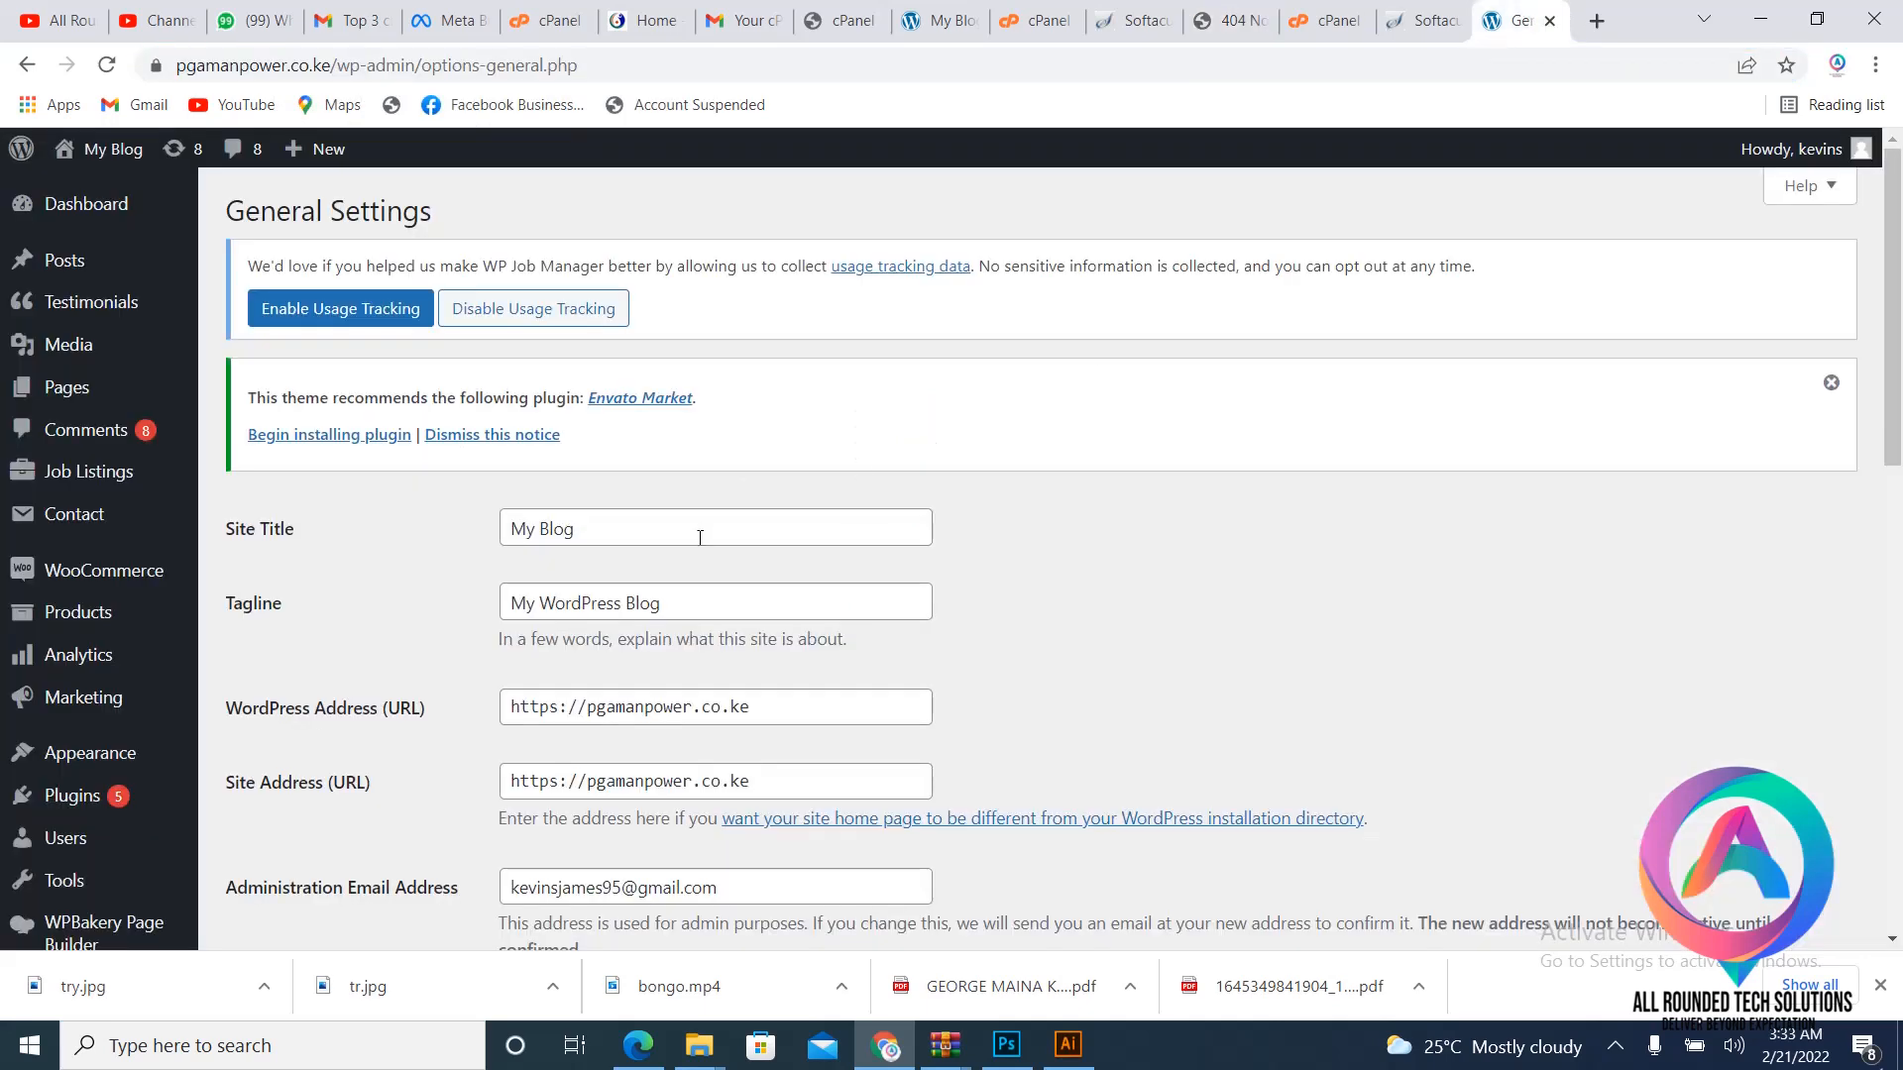
scroll(709, 541, down, 3)
drag(794, 458, 428, 509)
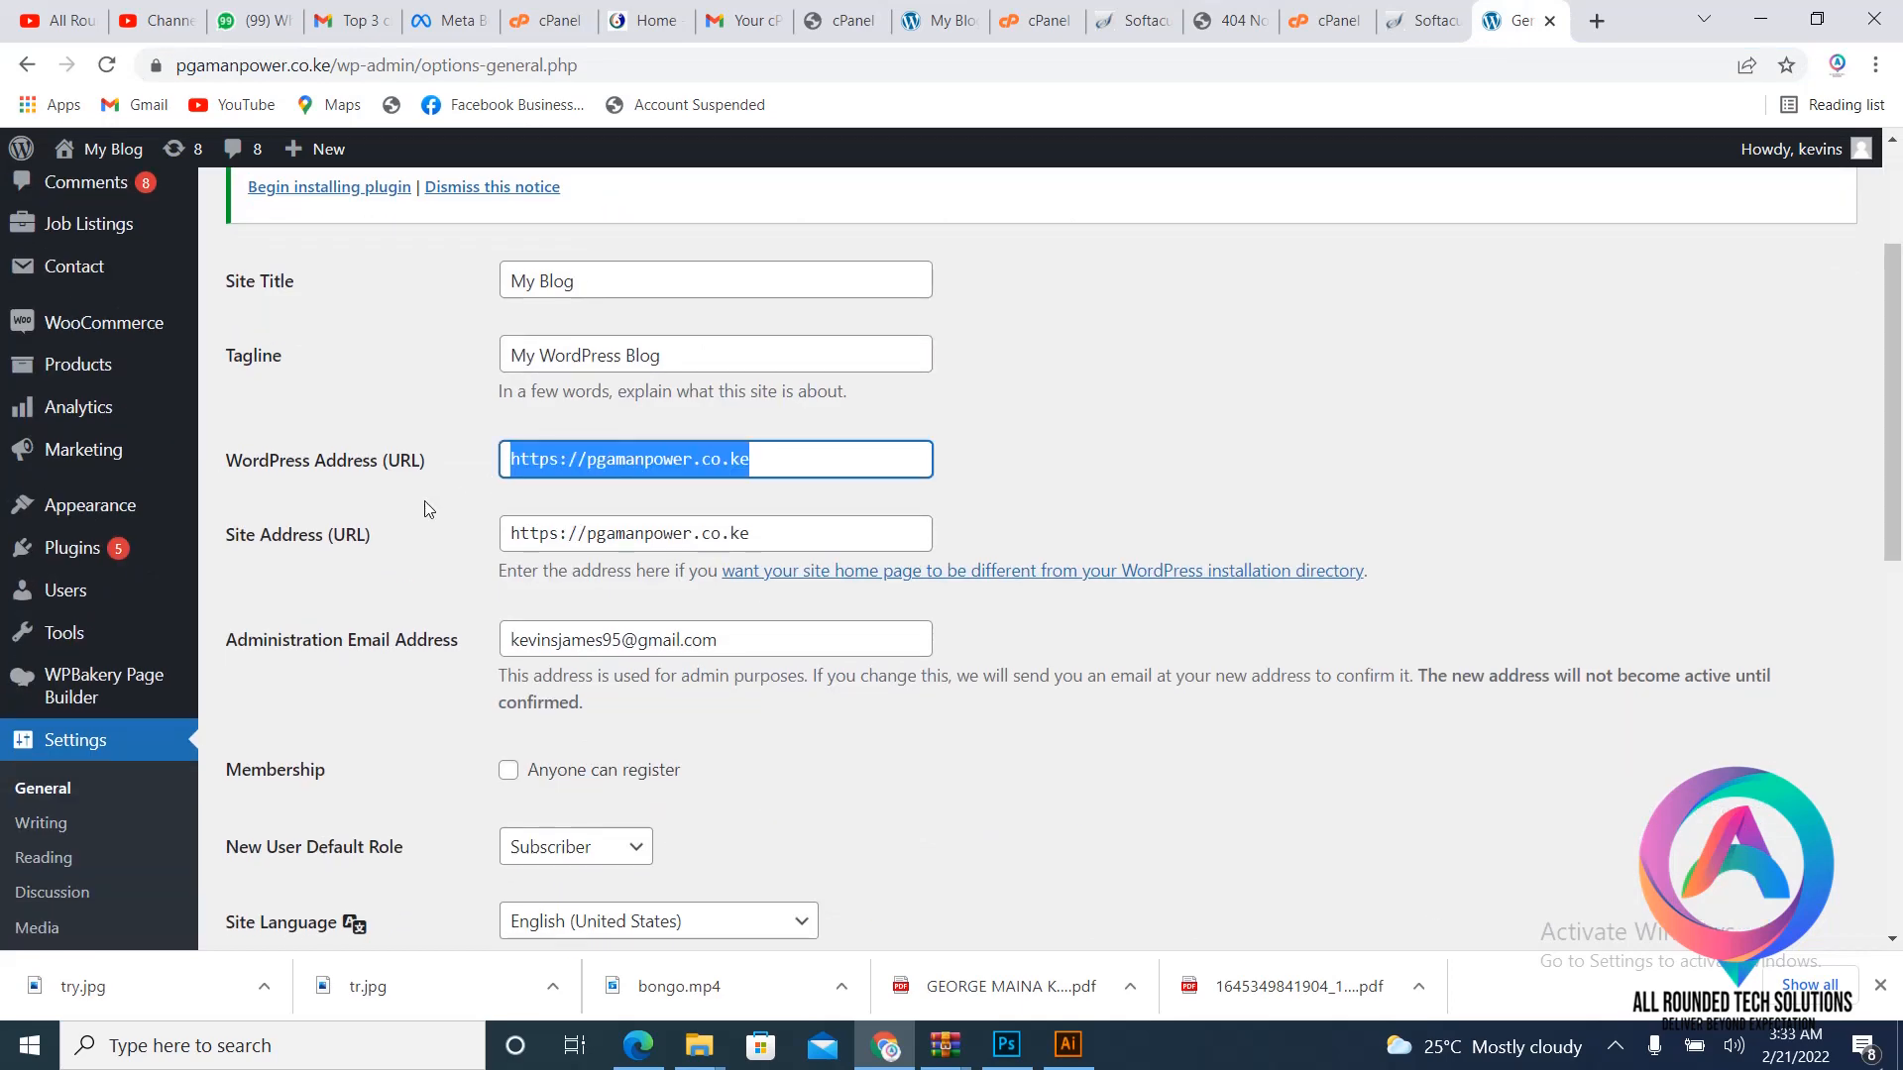
key(ctrl+v)
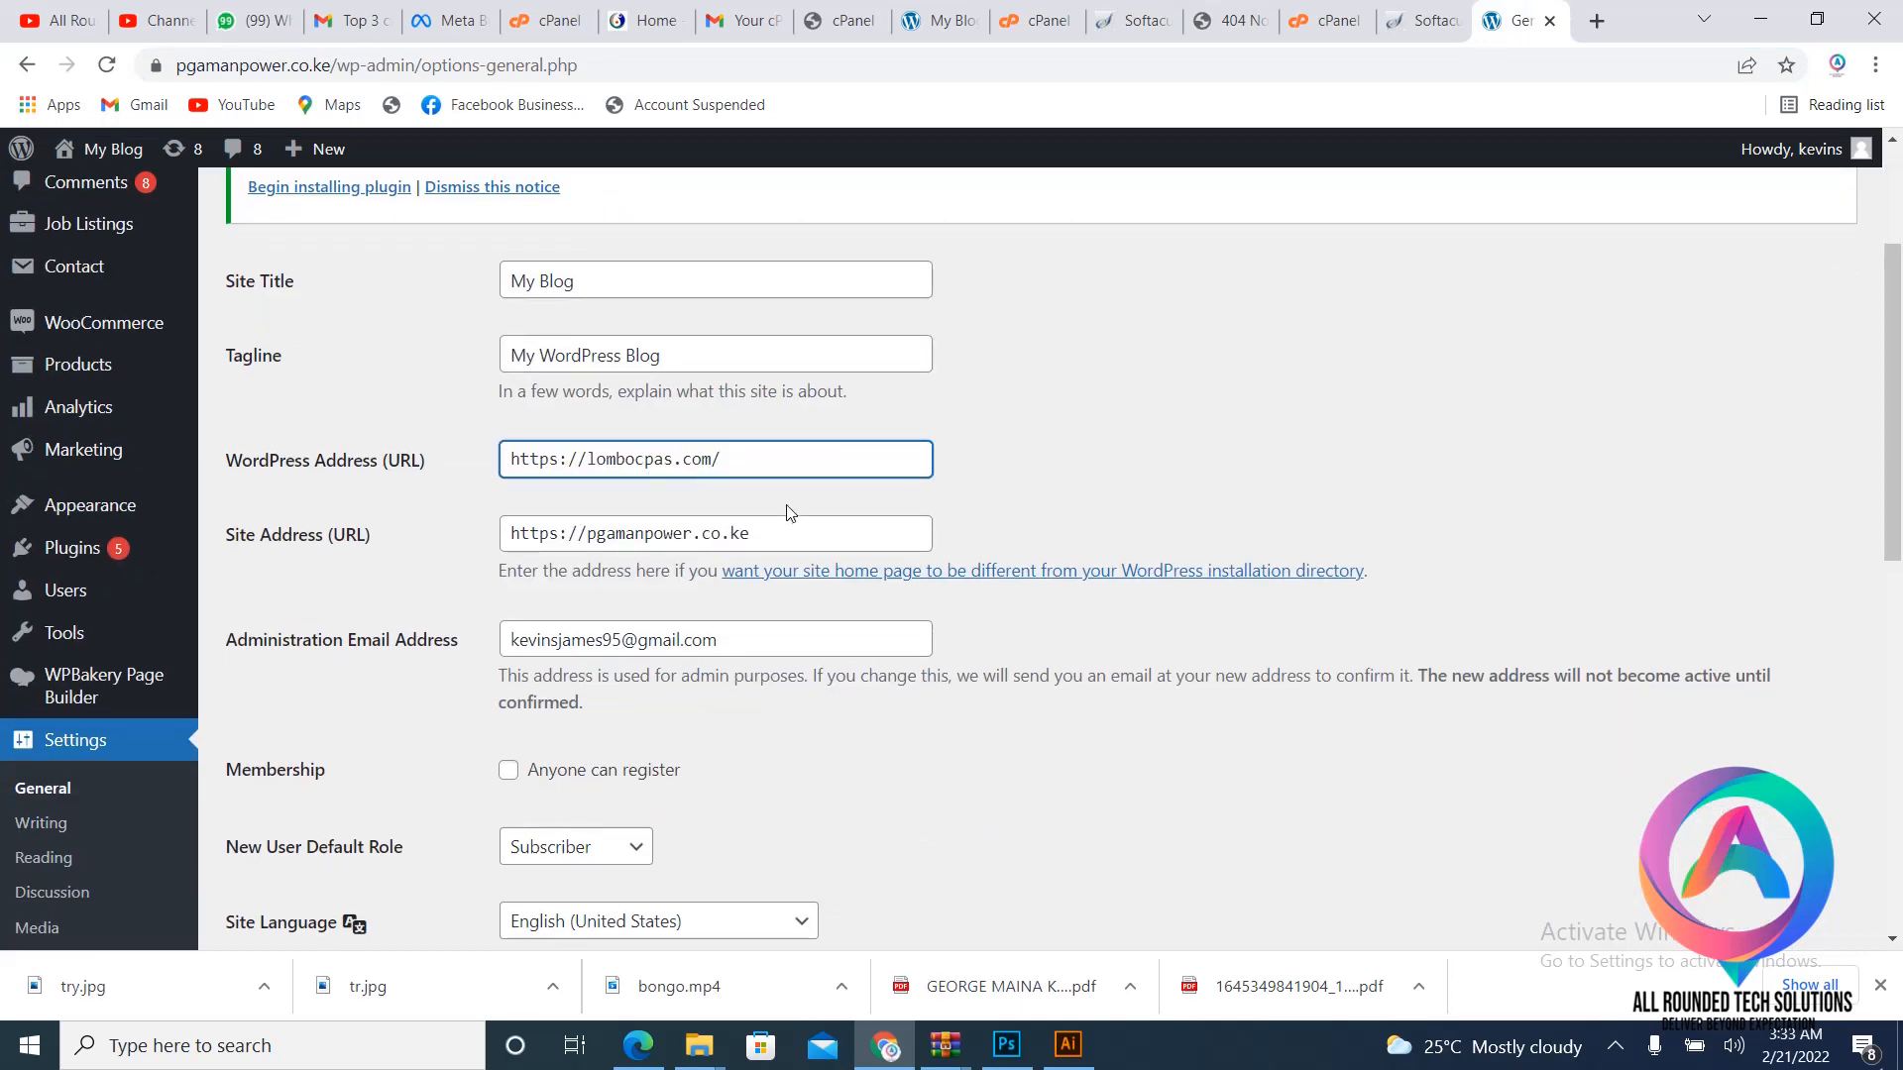
scroll(790, 513, down, 1)
click(784, 400)
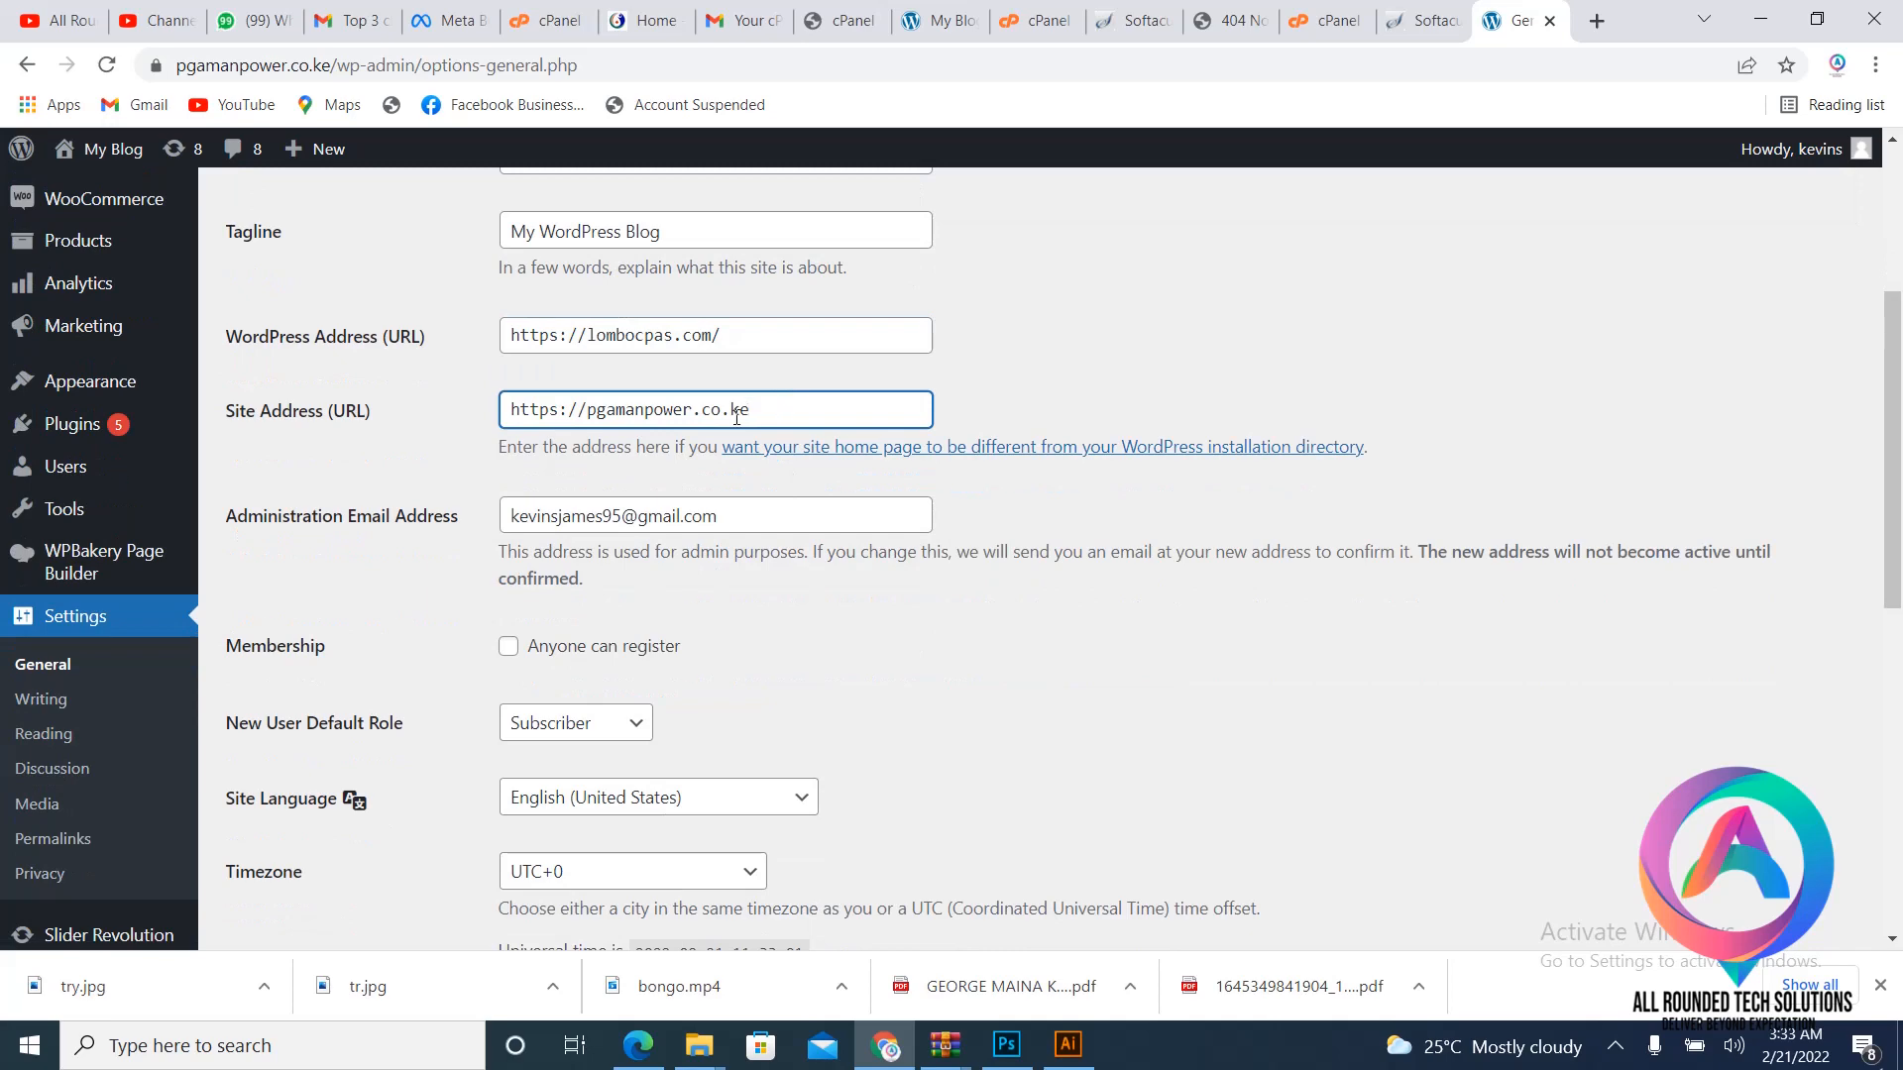
drag(736, 417, 341, 462)
key(ctrl+v)
- Save the updated General Settings
scroll(659, 492, down, 3)
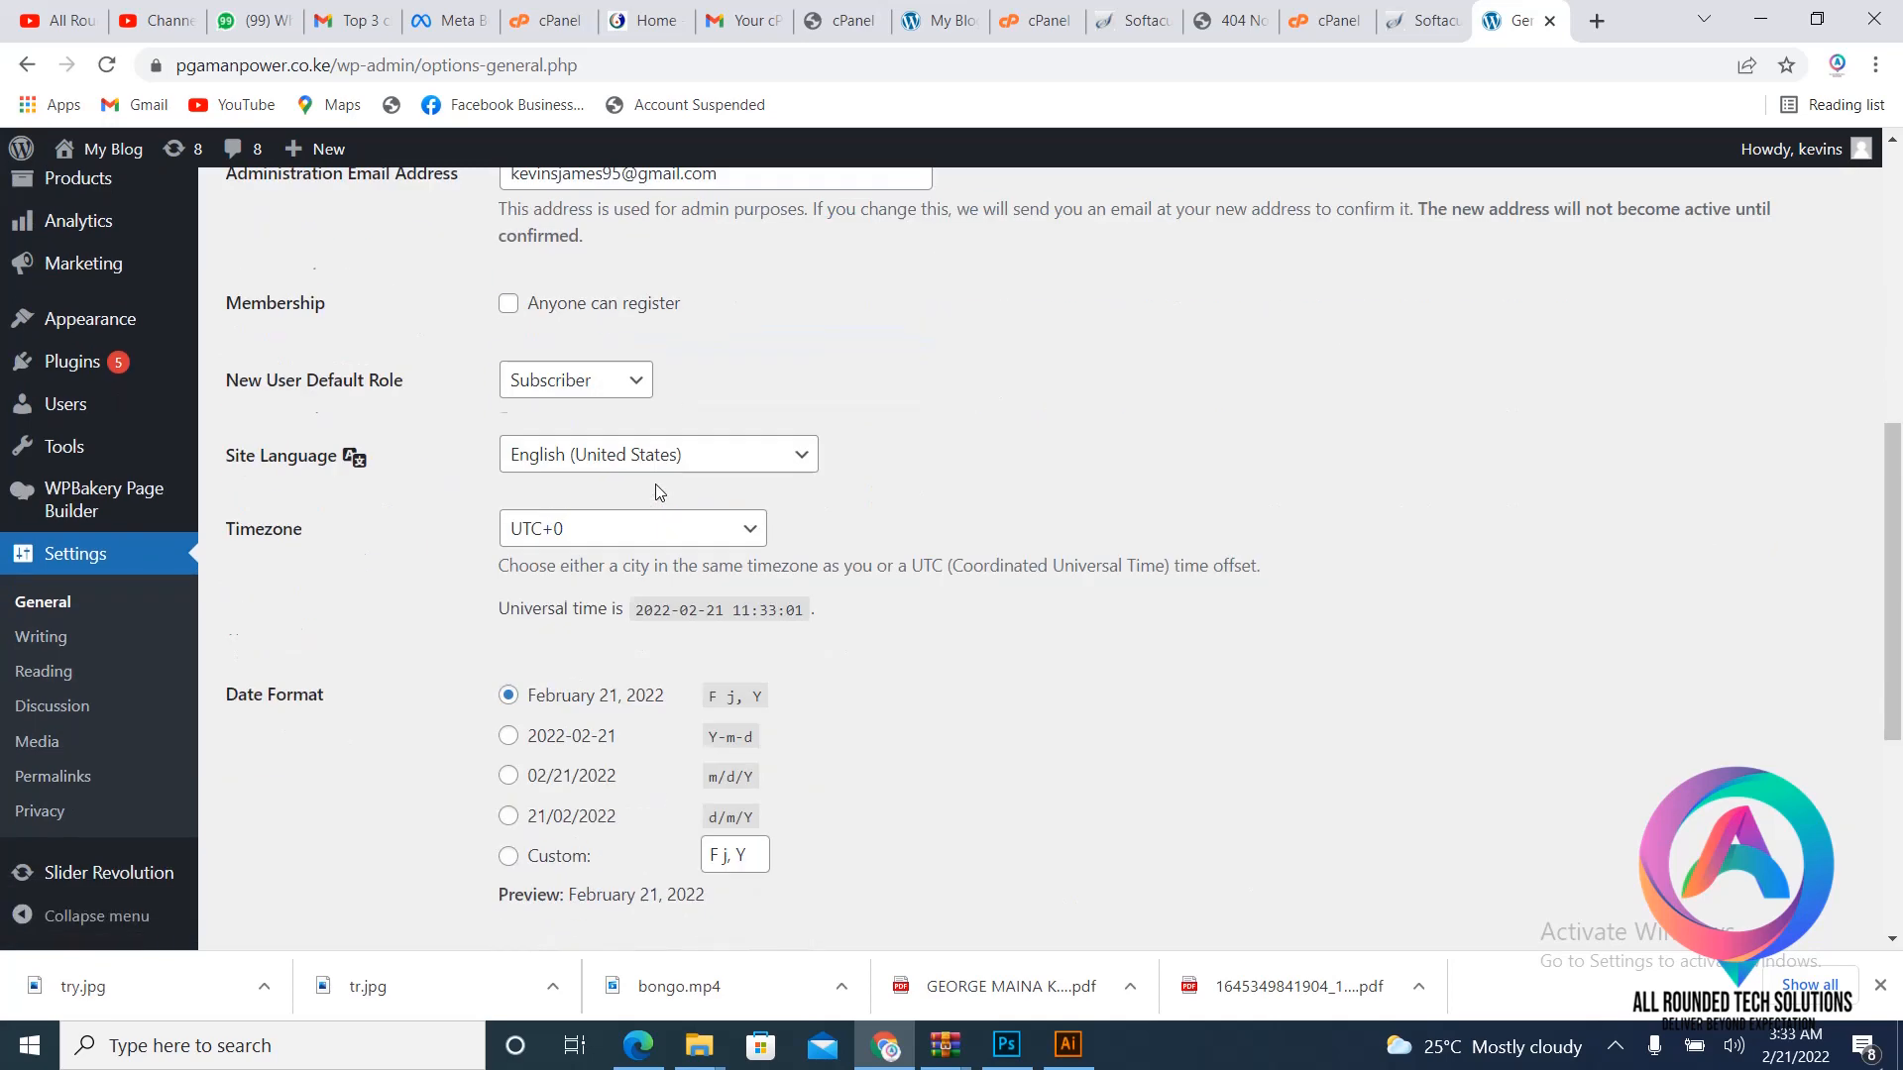
scroll(659, 492, down, 4)
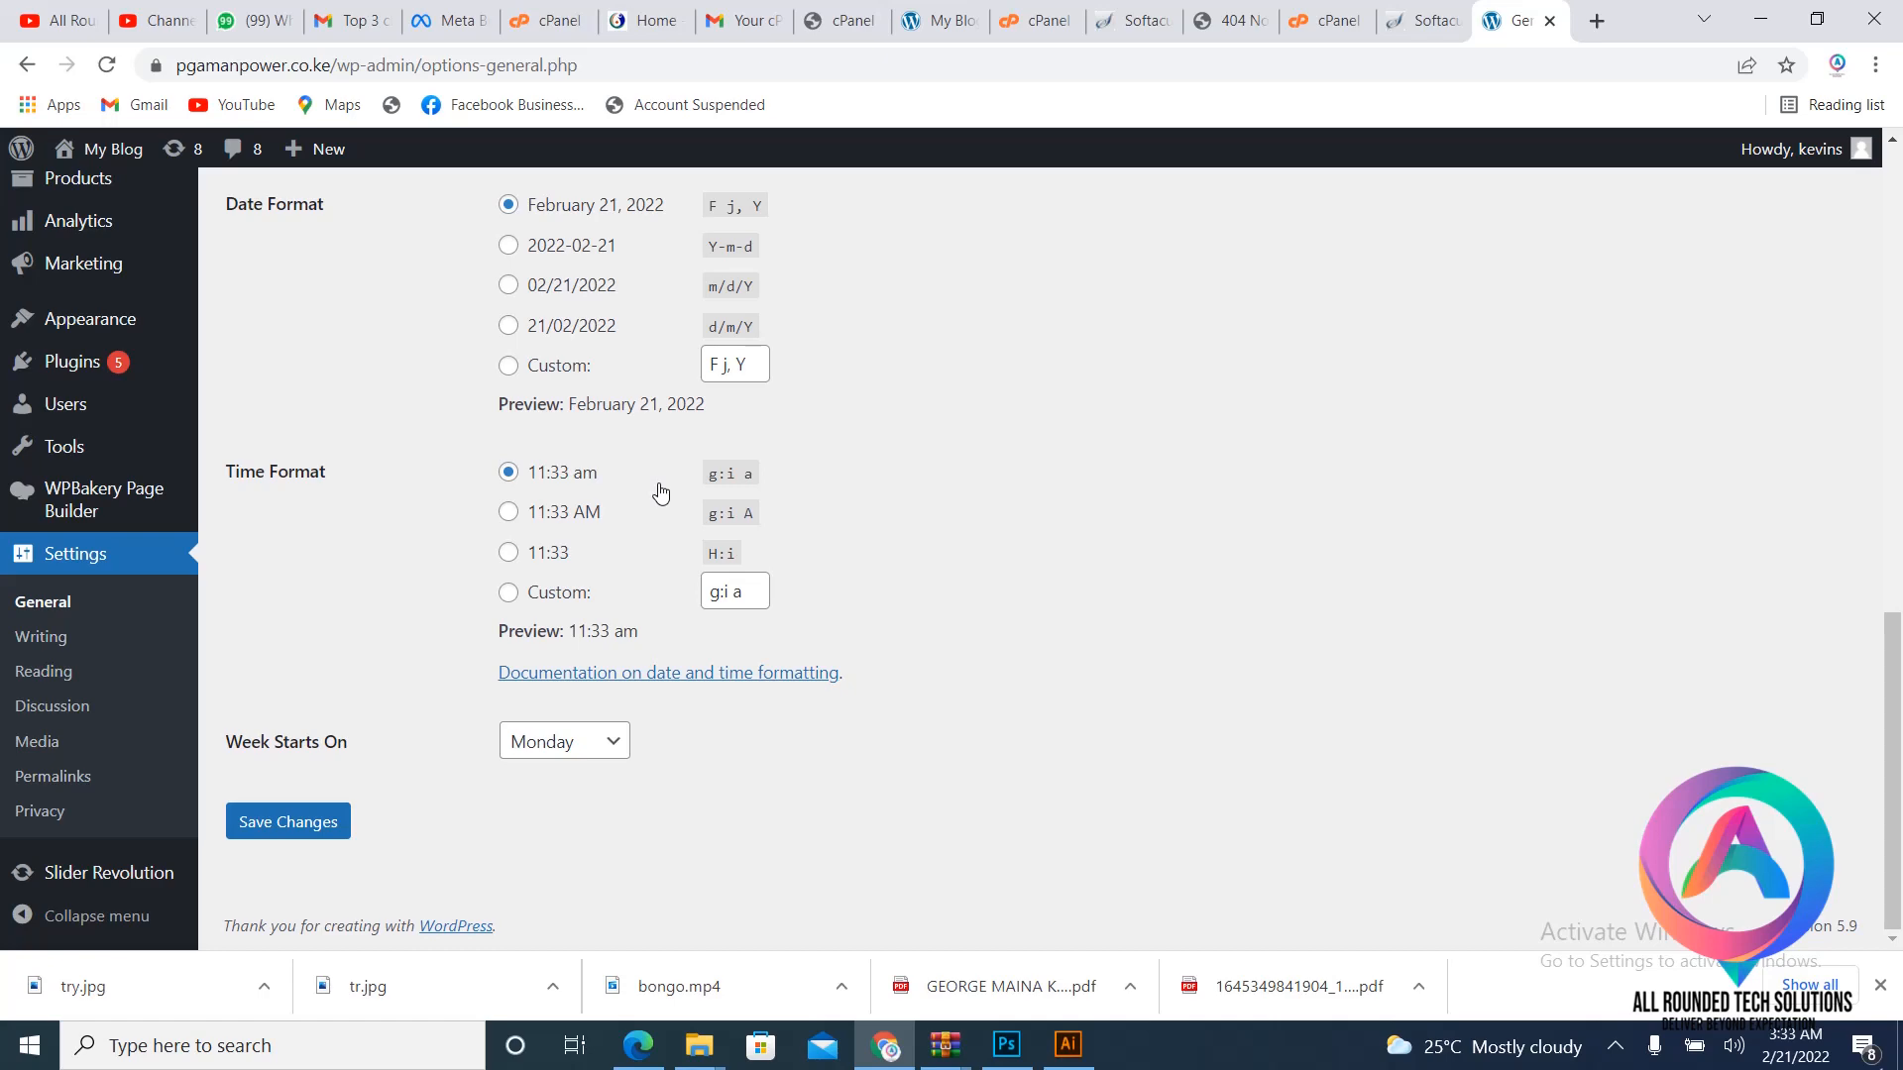
scroll(644, 734, up, 10)
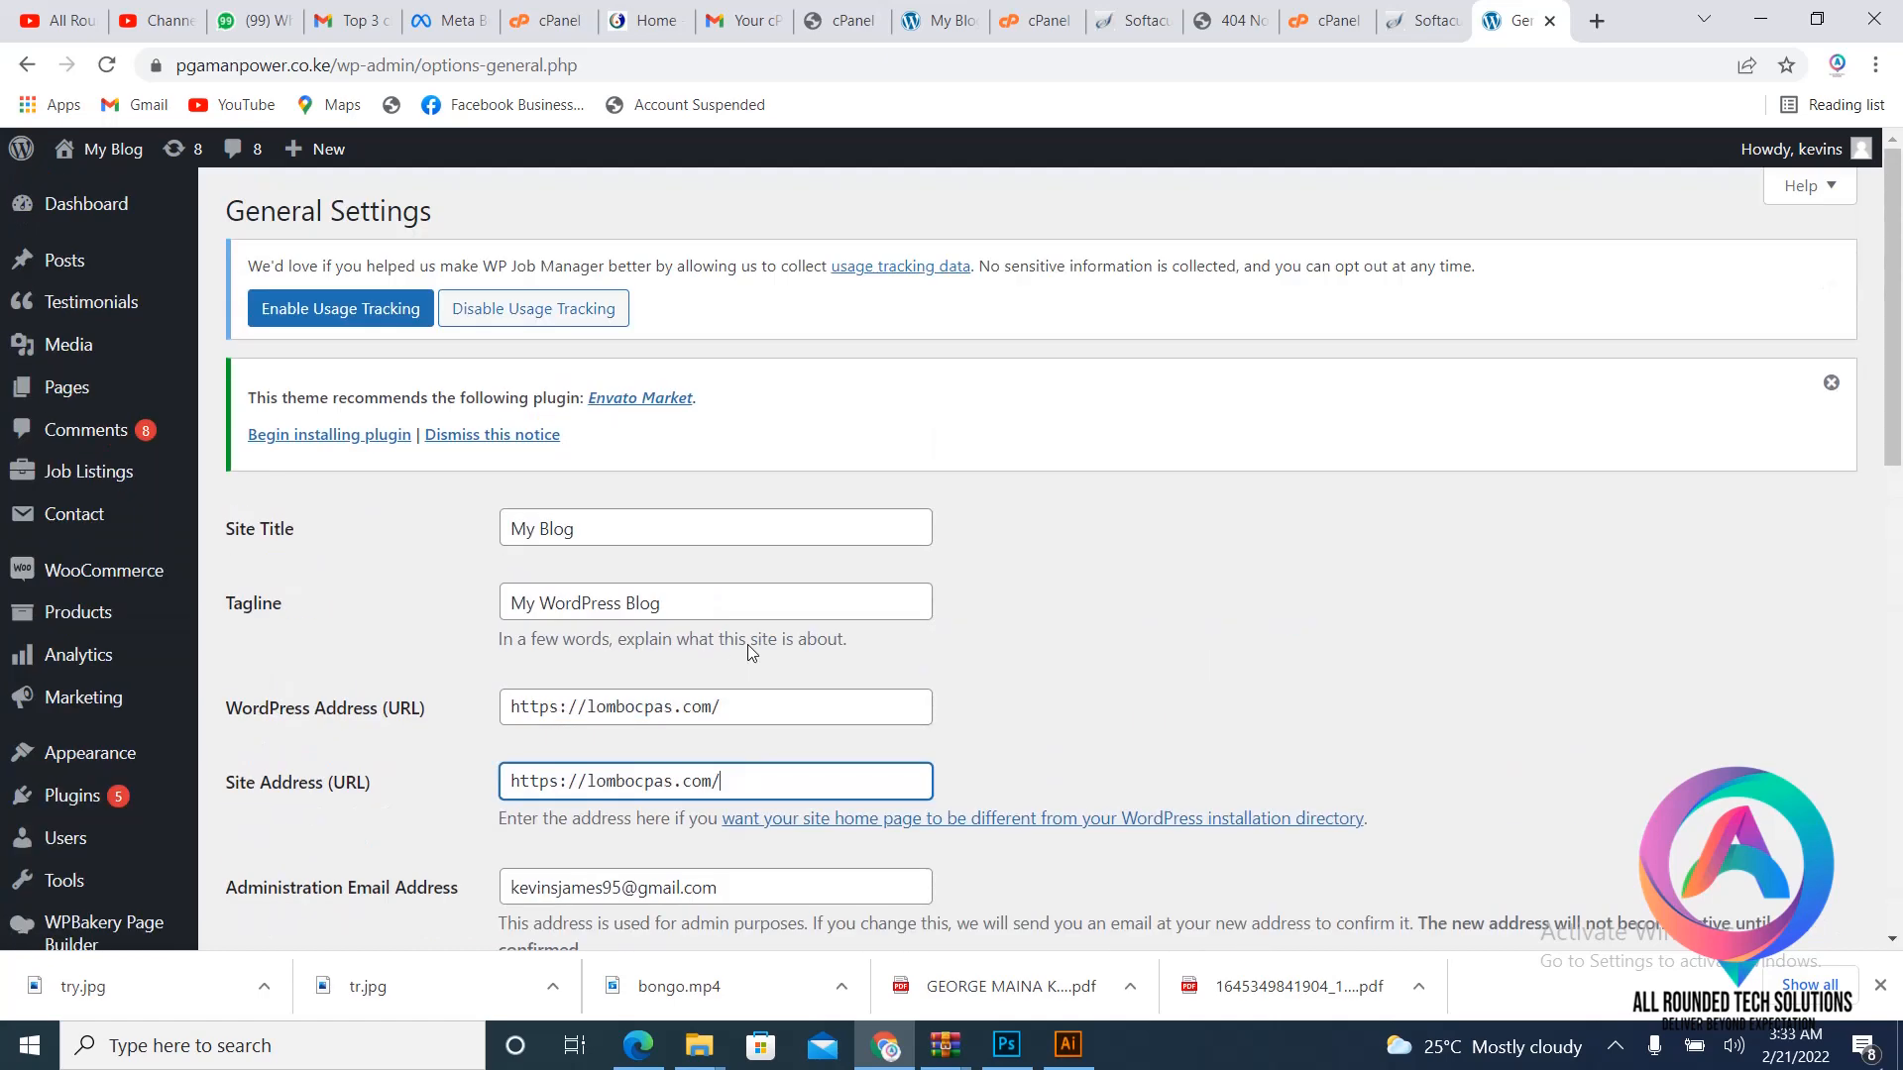
scroll(747, 644, down, 6)
scroll(305, 787, down, 4)
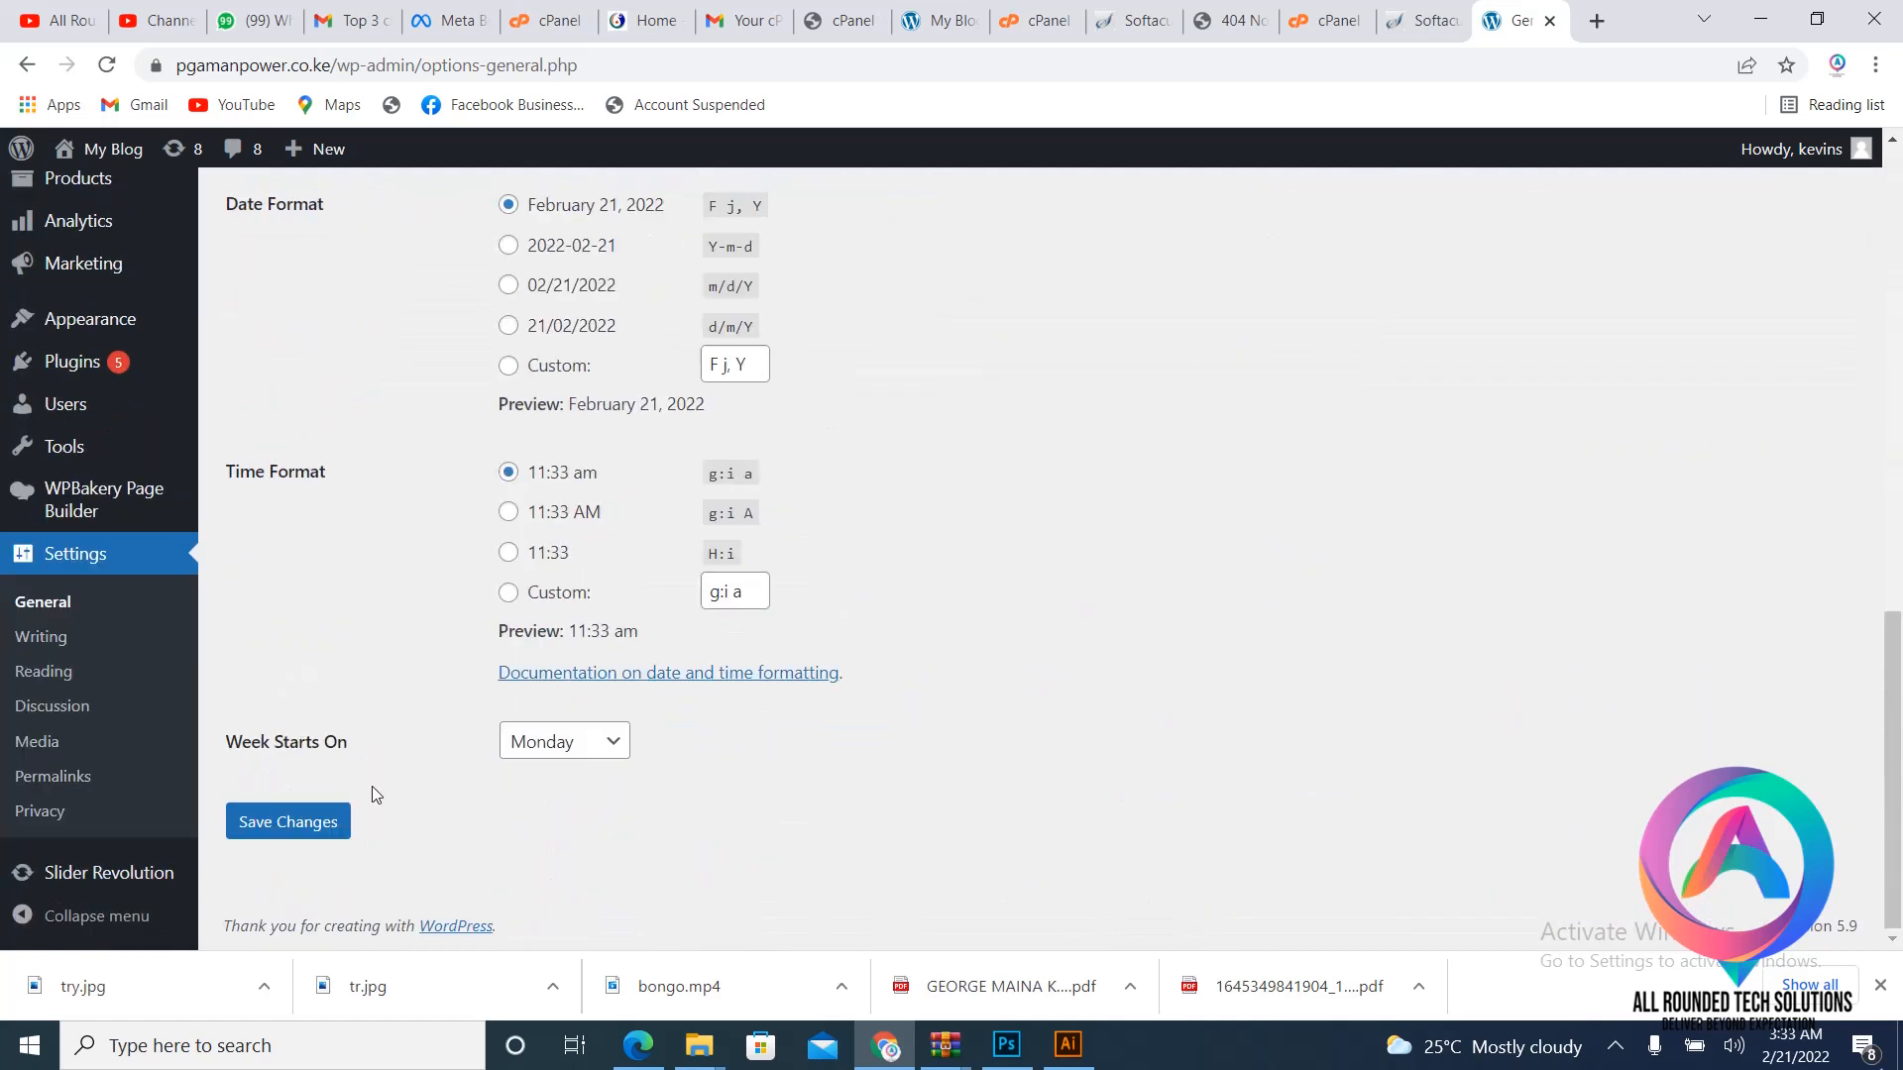
click(299, 840)
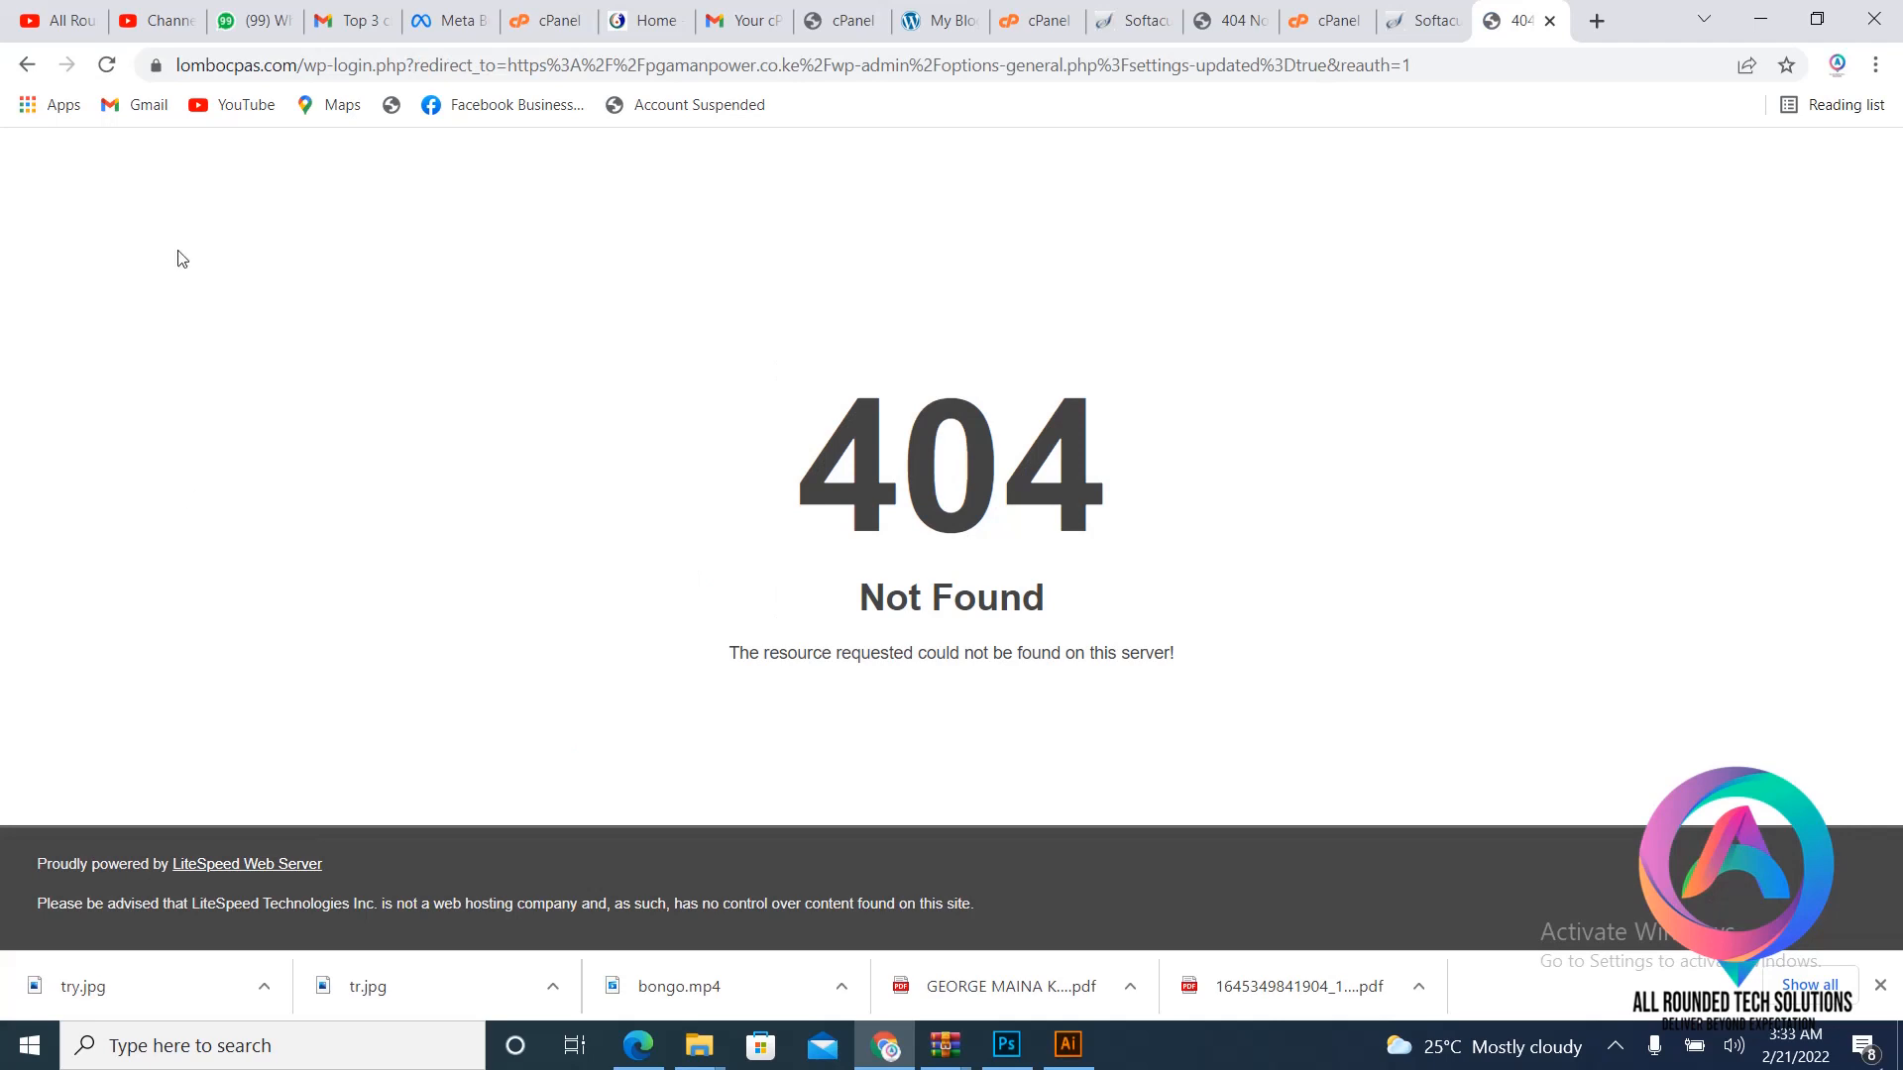
- Load pgamanpower.co.ke in a new browser tab to confirm the job site still loads
click(1594, 20)
text(p)
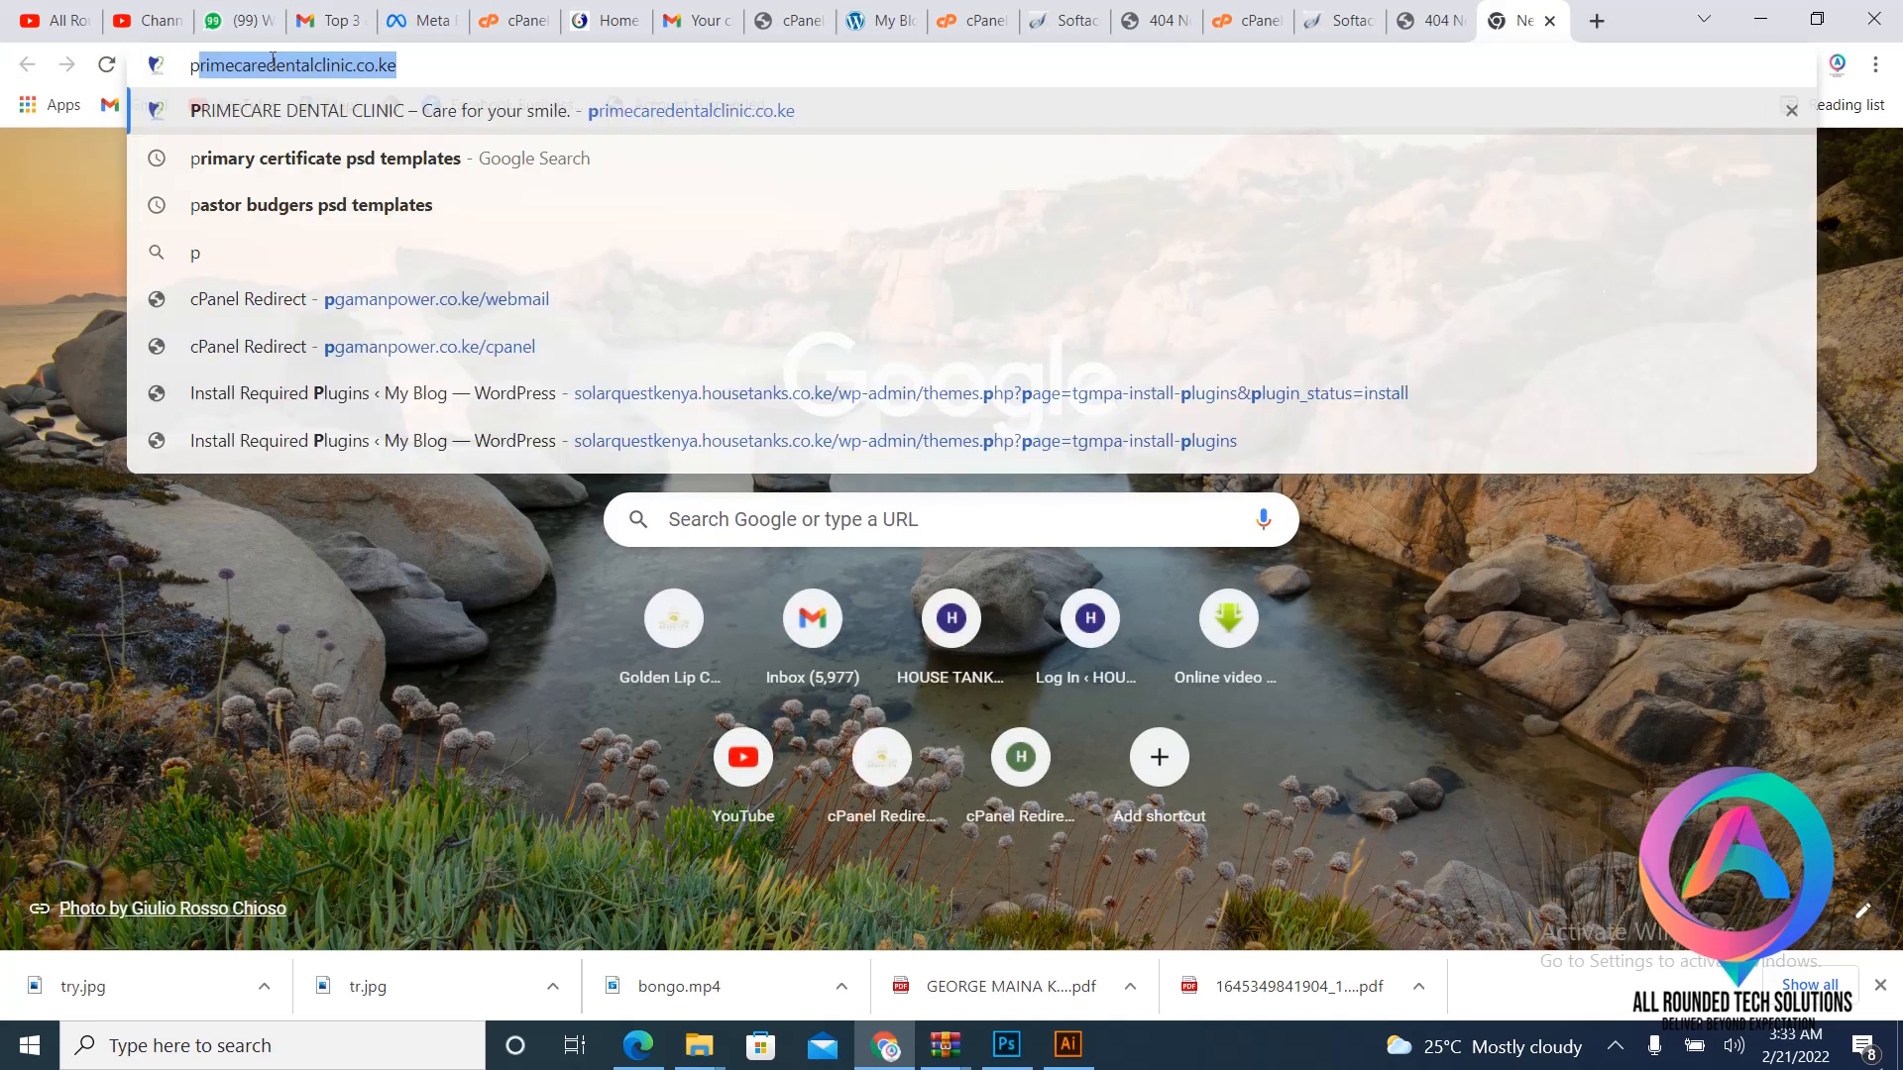
key(BackSpace)
text(h)
key(BackSpace)
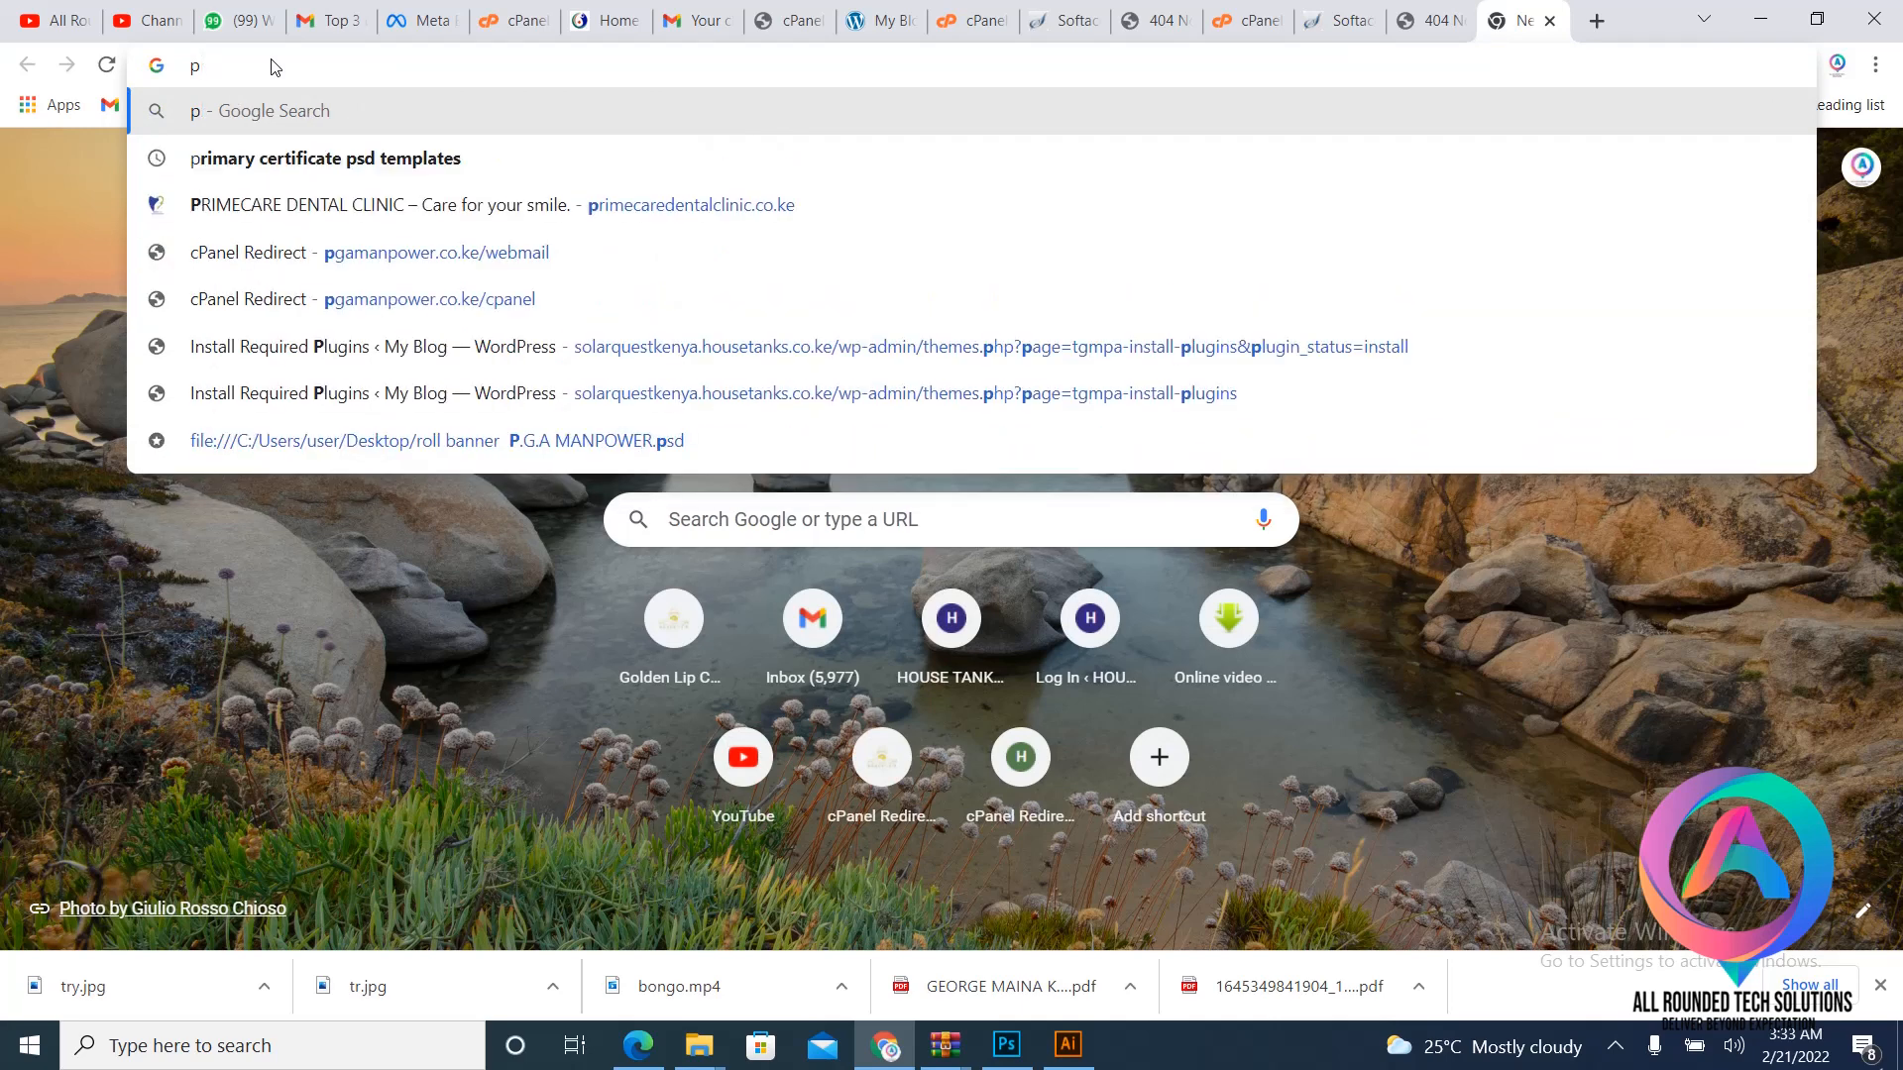
text(g)
key(Right)
key(BackSpace)
key(BackSpace)
key(BackSpace)
key(BackSpace)
key(BackSpace)
key(BackSpace)
key(BackSpace)
key(BackSpace)
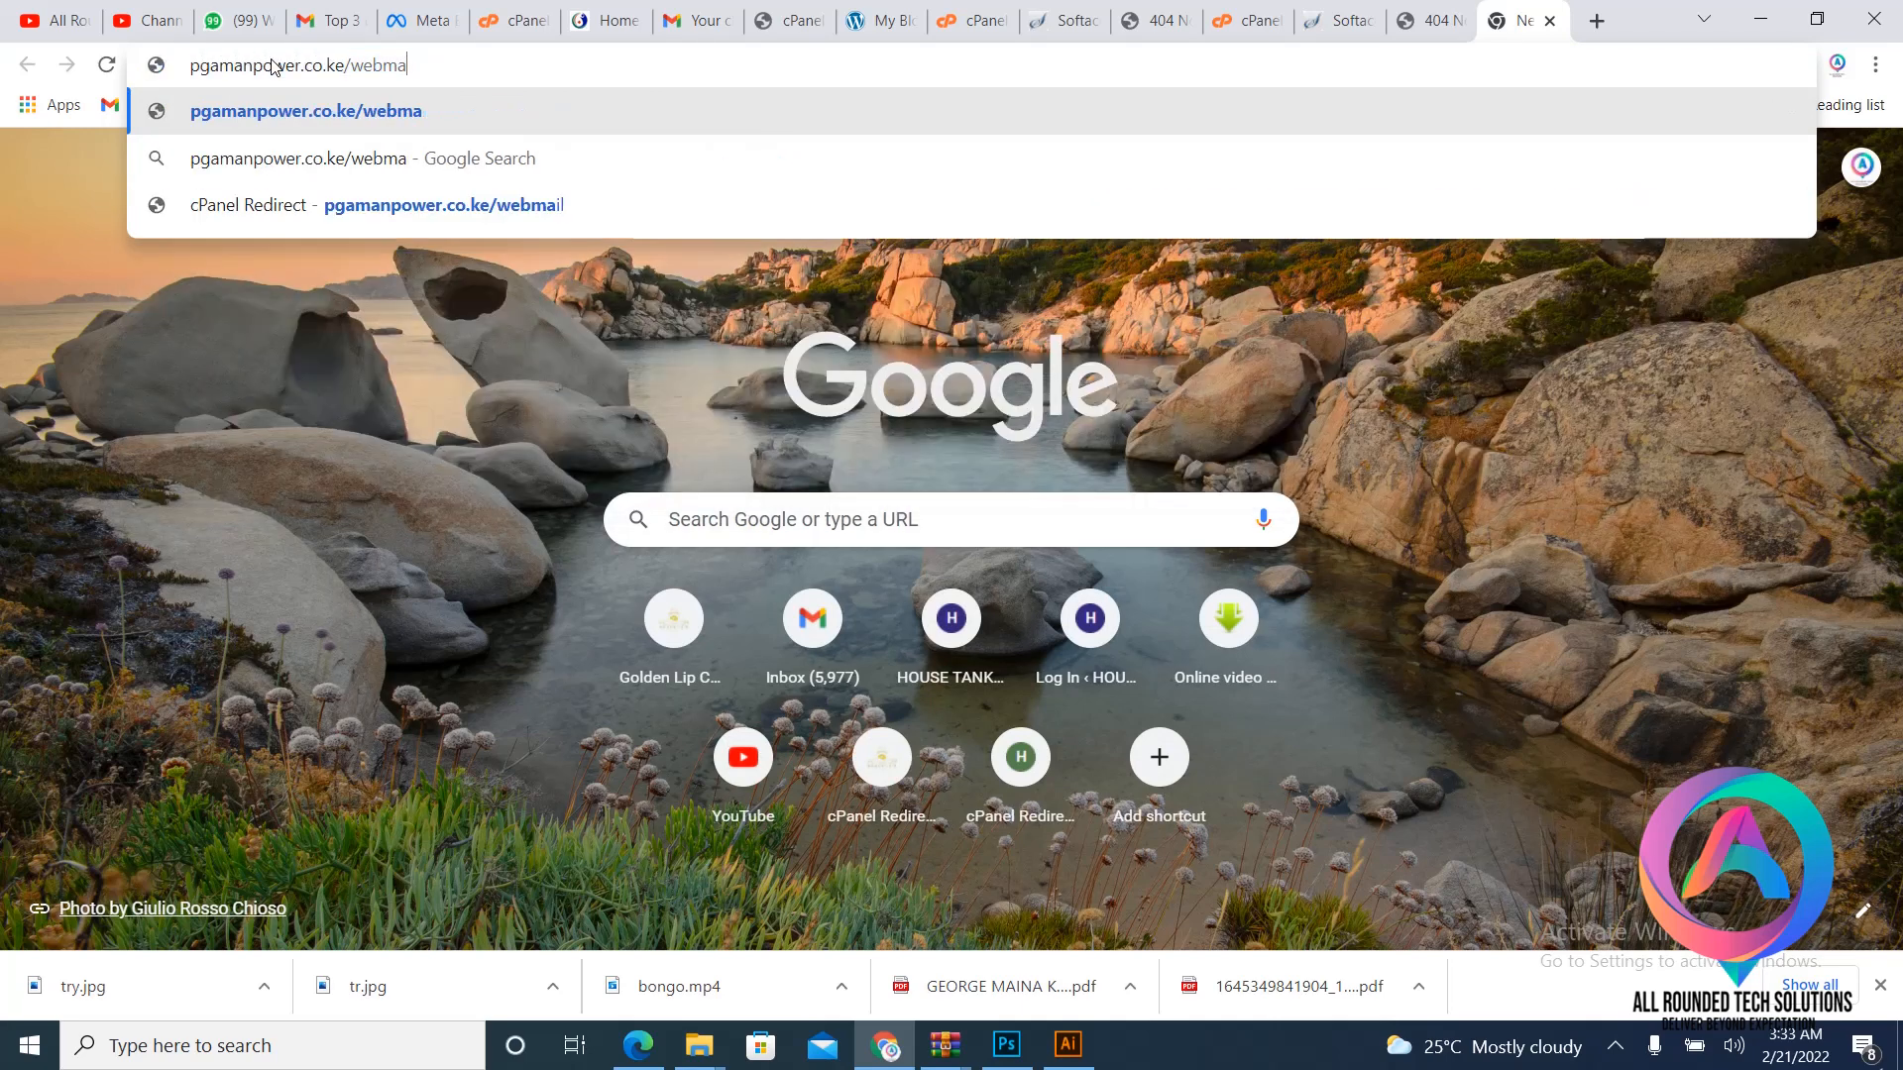
key(Return)
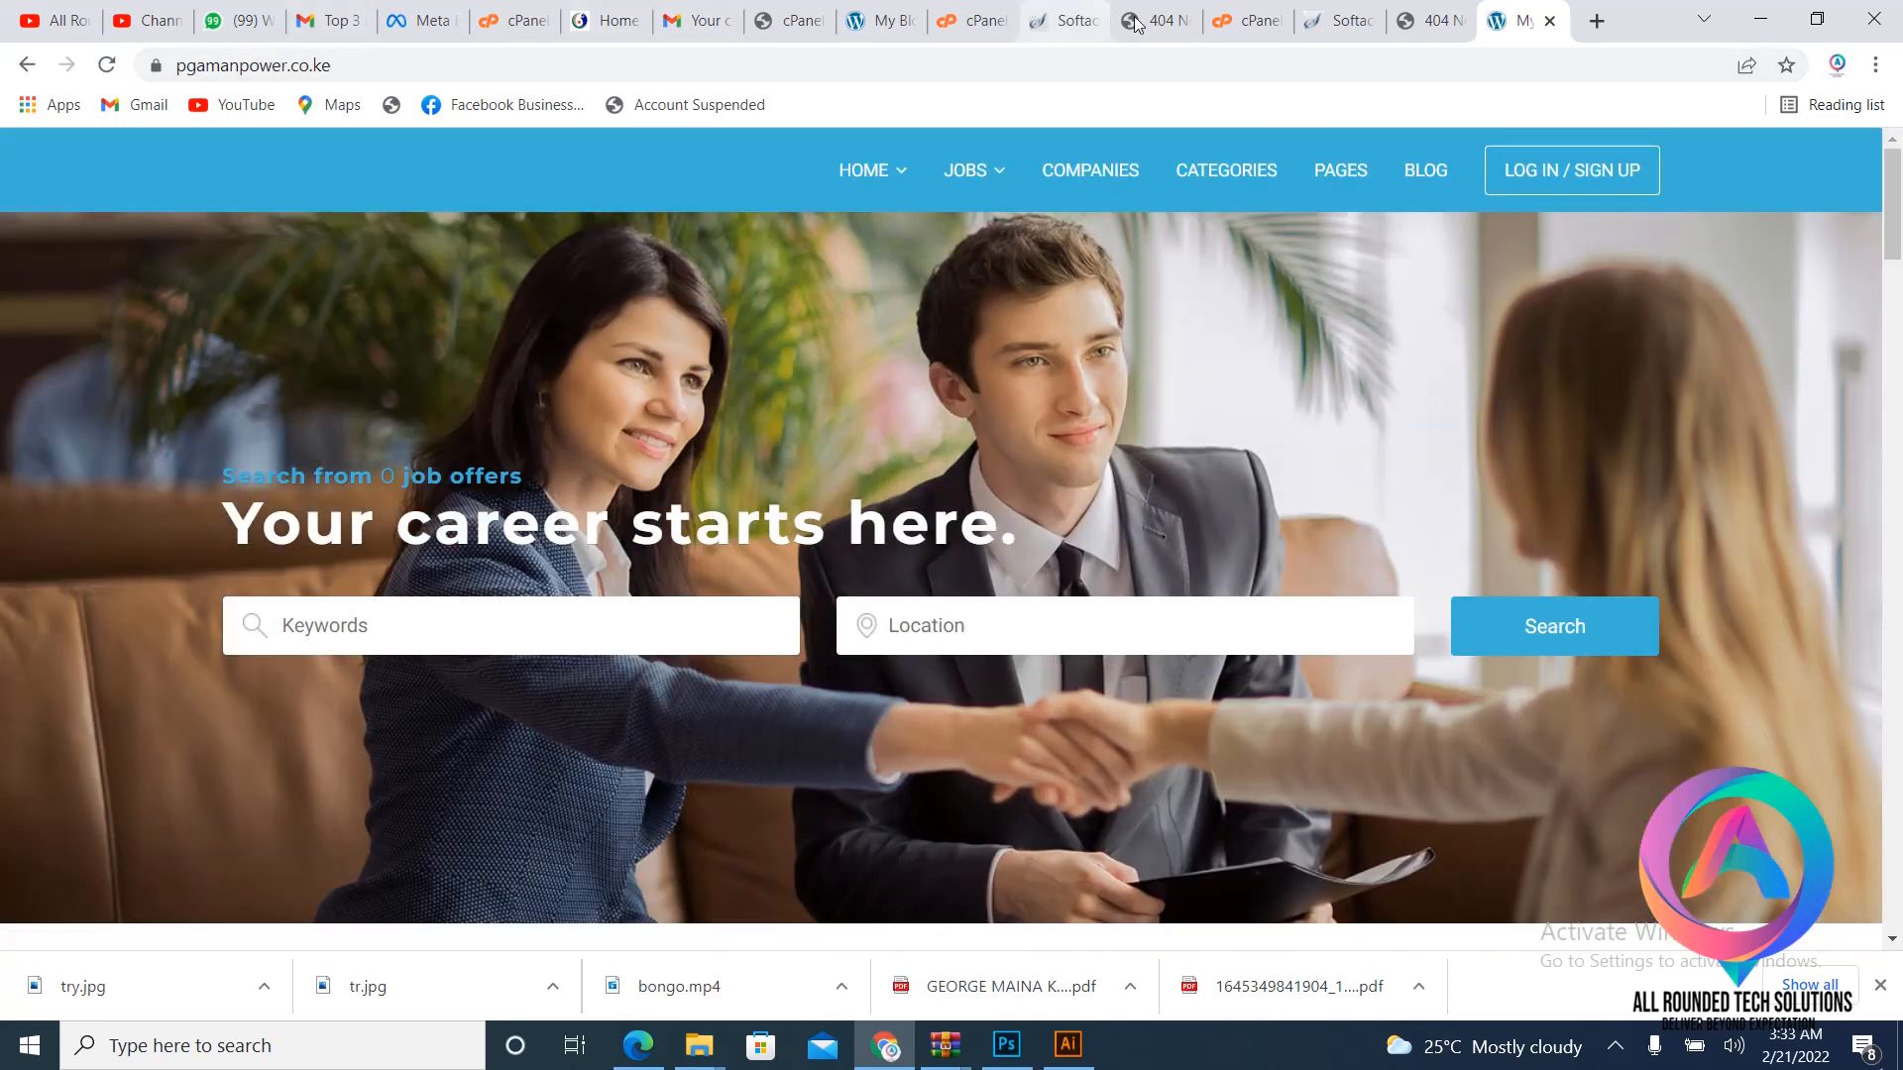
- Back on the pgamanpower cPanel dashboard, open phpMyAdmin in a new browser tab
click(1442, 10)
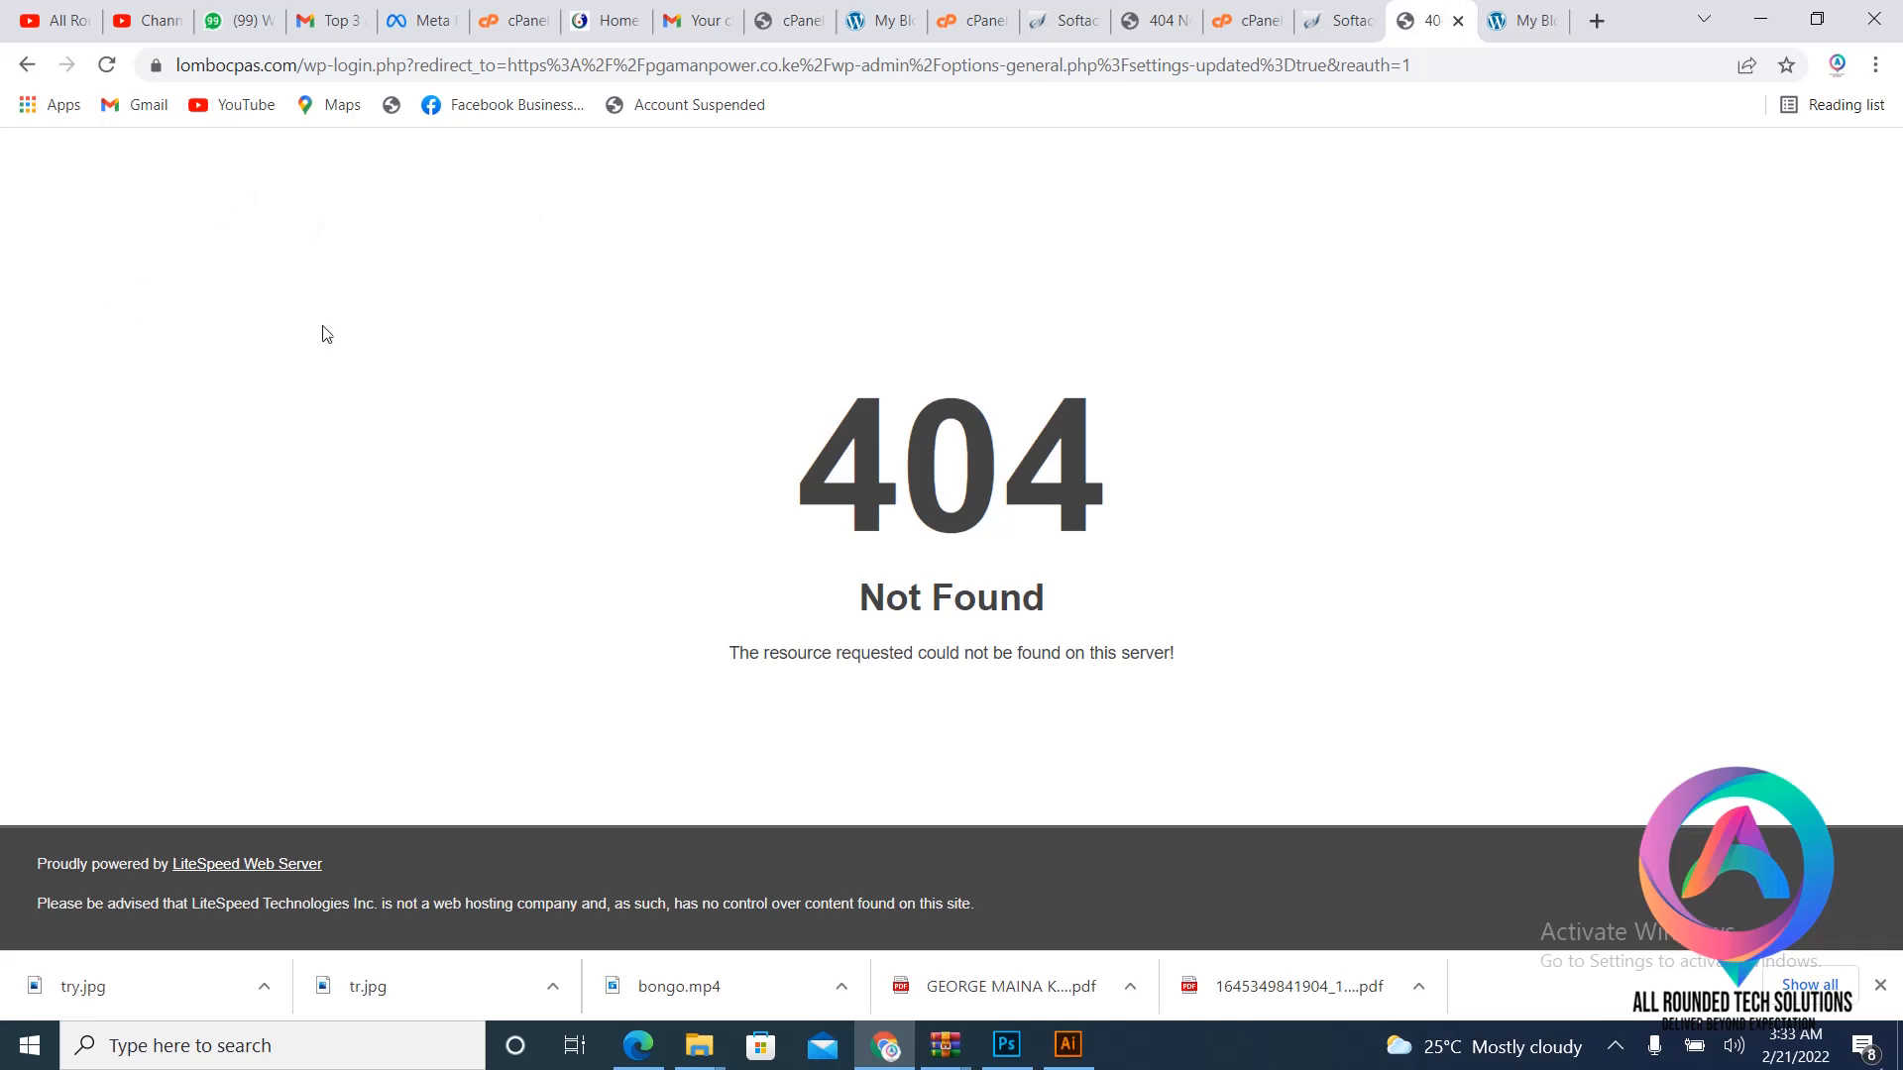
click(1340, 20)
click(1260, 16)
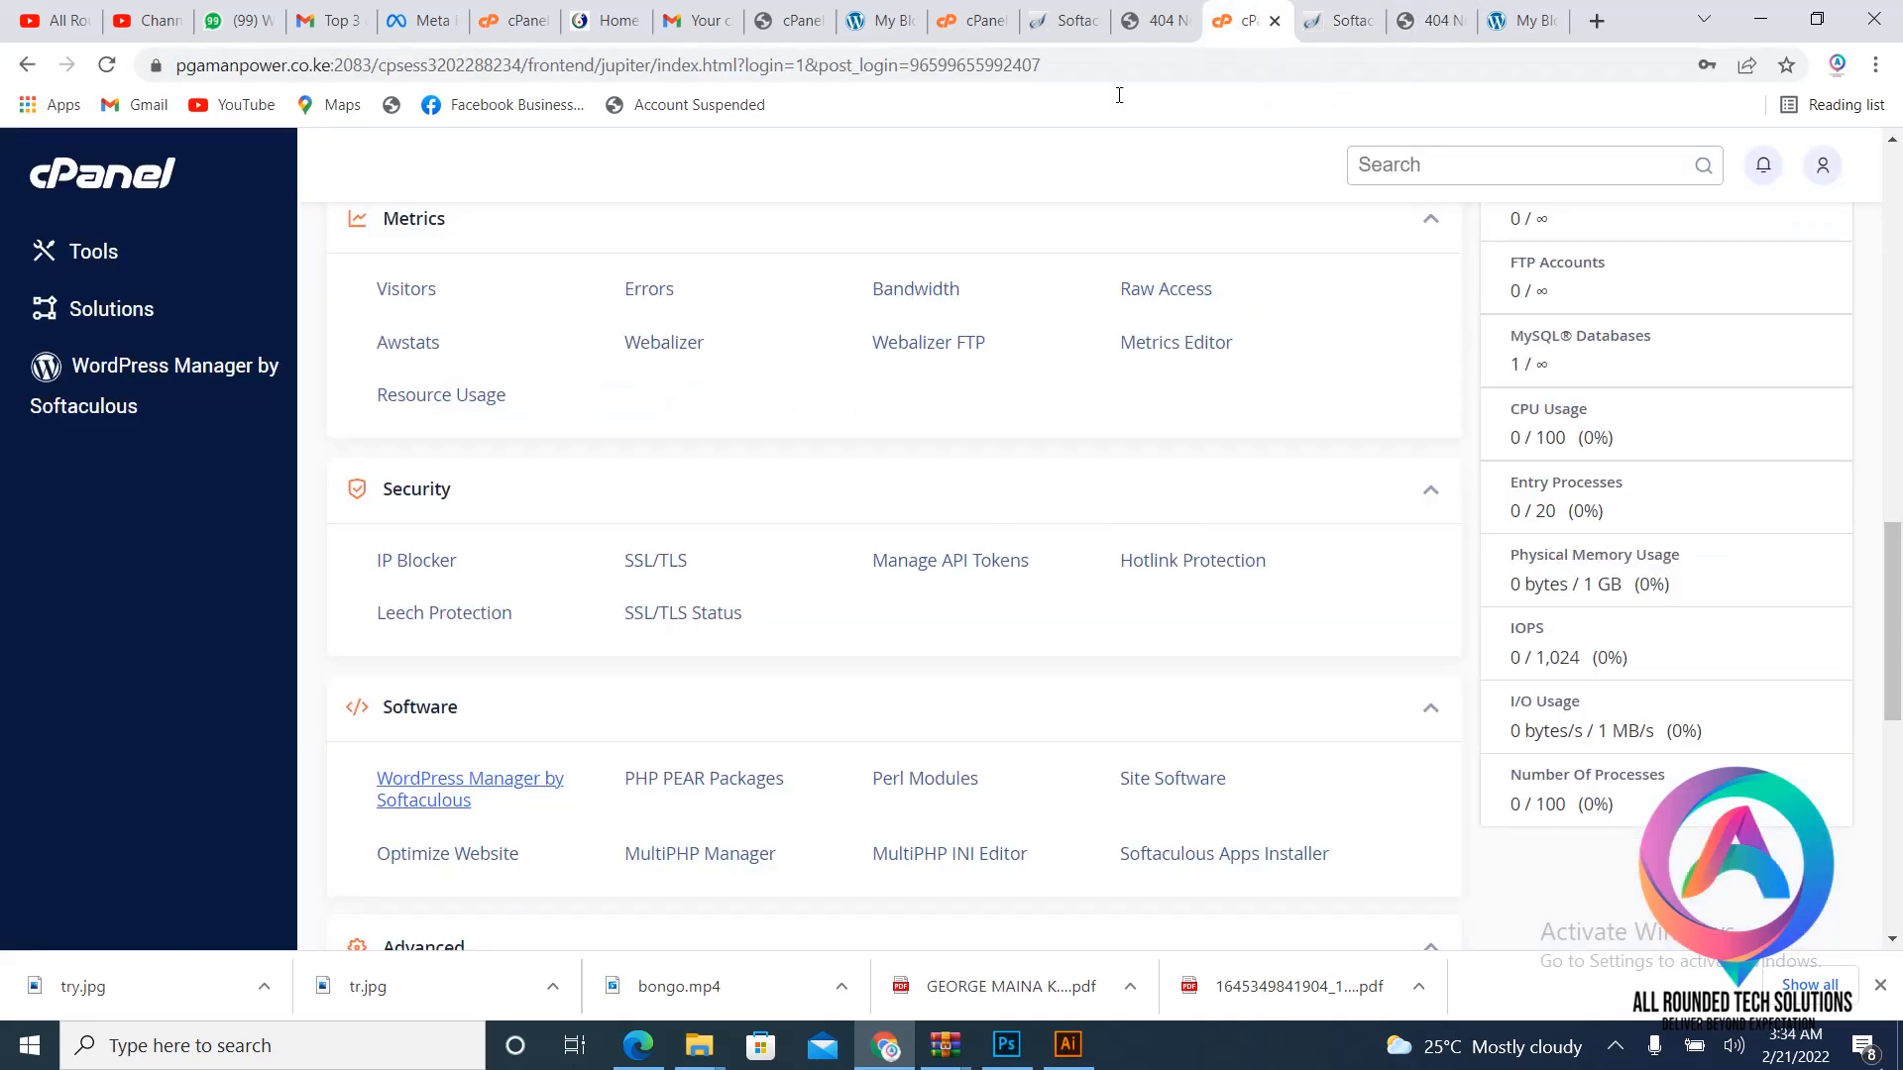
scroll(736, 617, up, 1)
scroll(691, 579, up, 5)
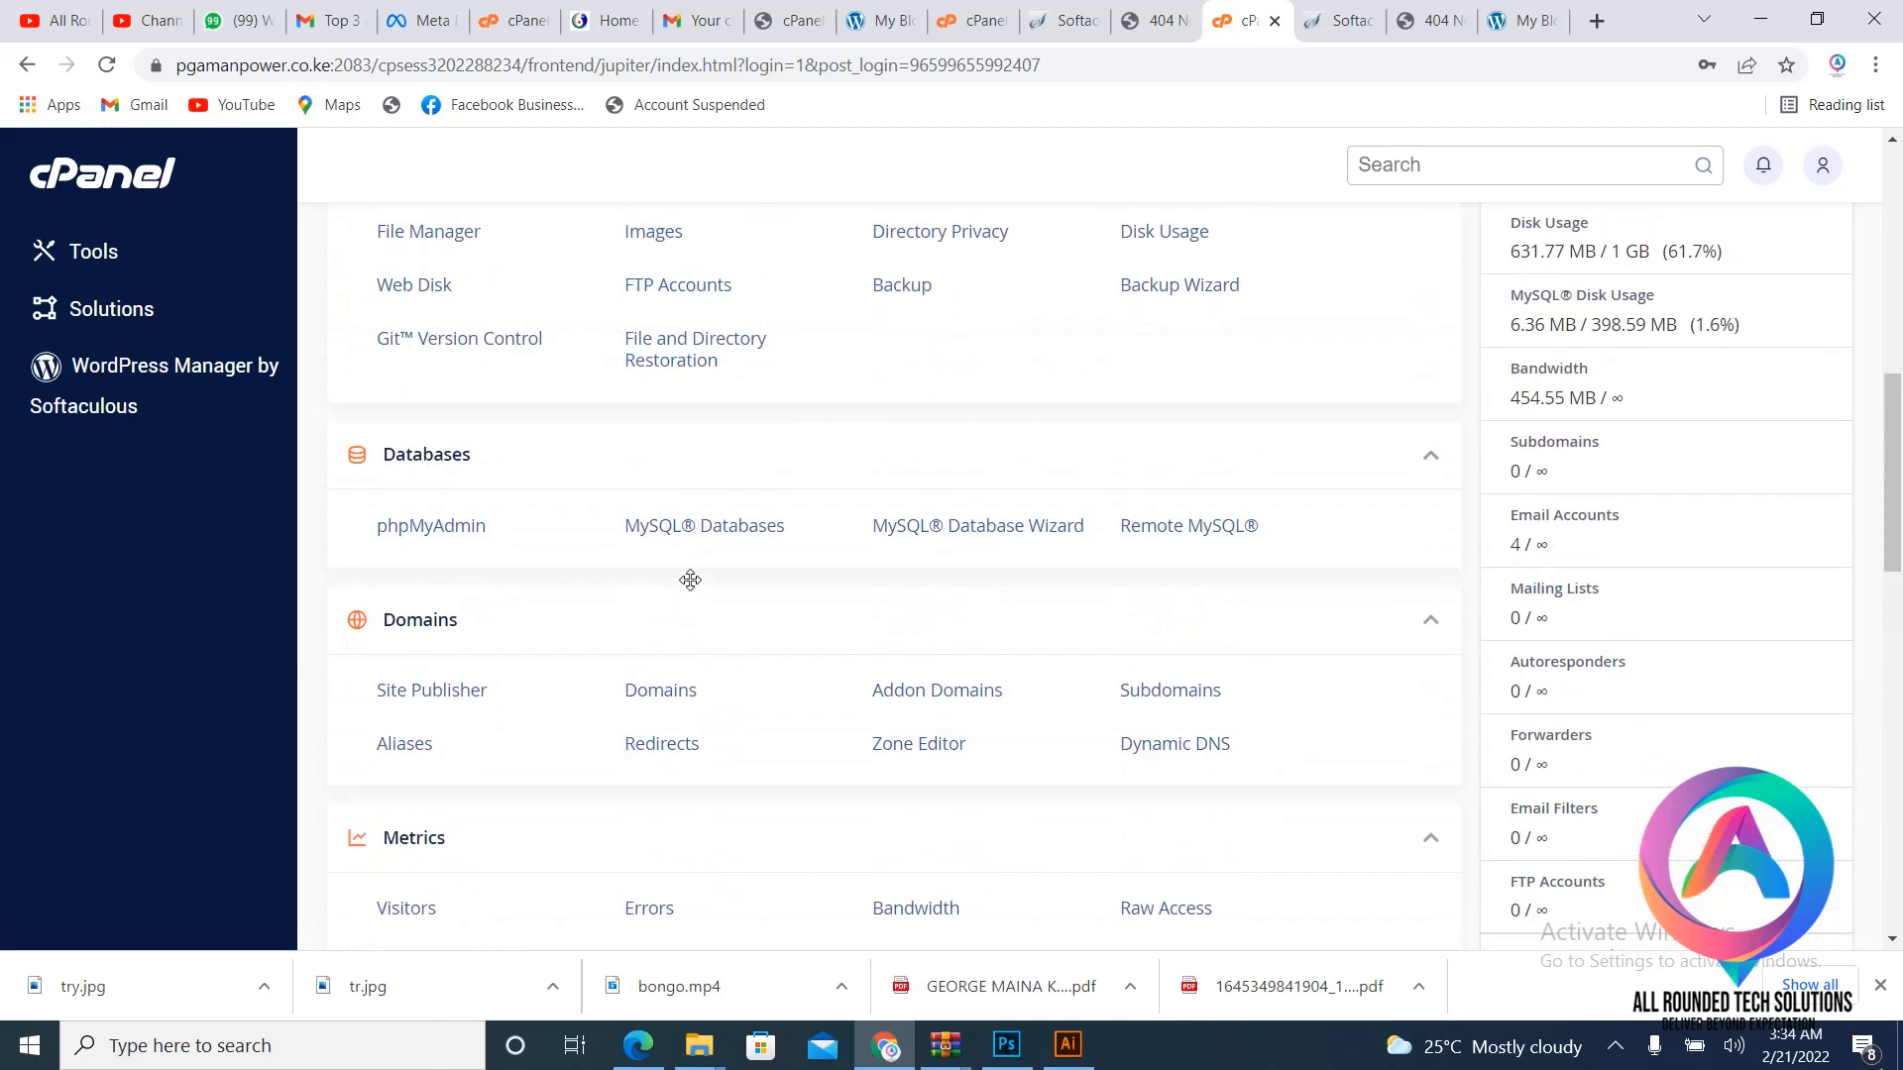
right_click(448, 526)
click(502, 544)
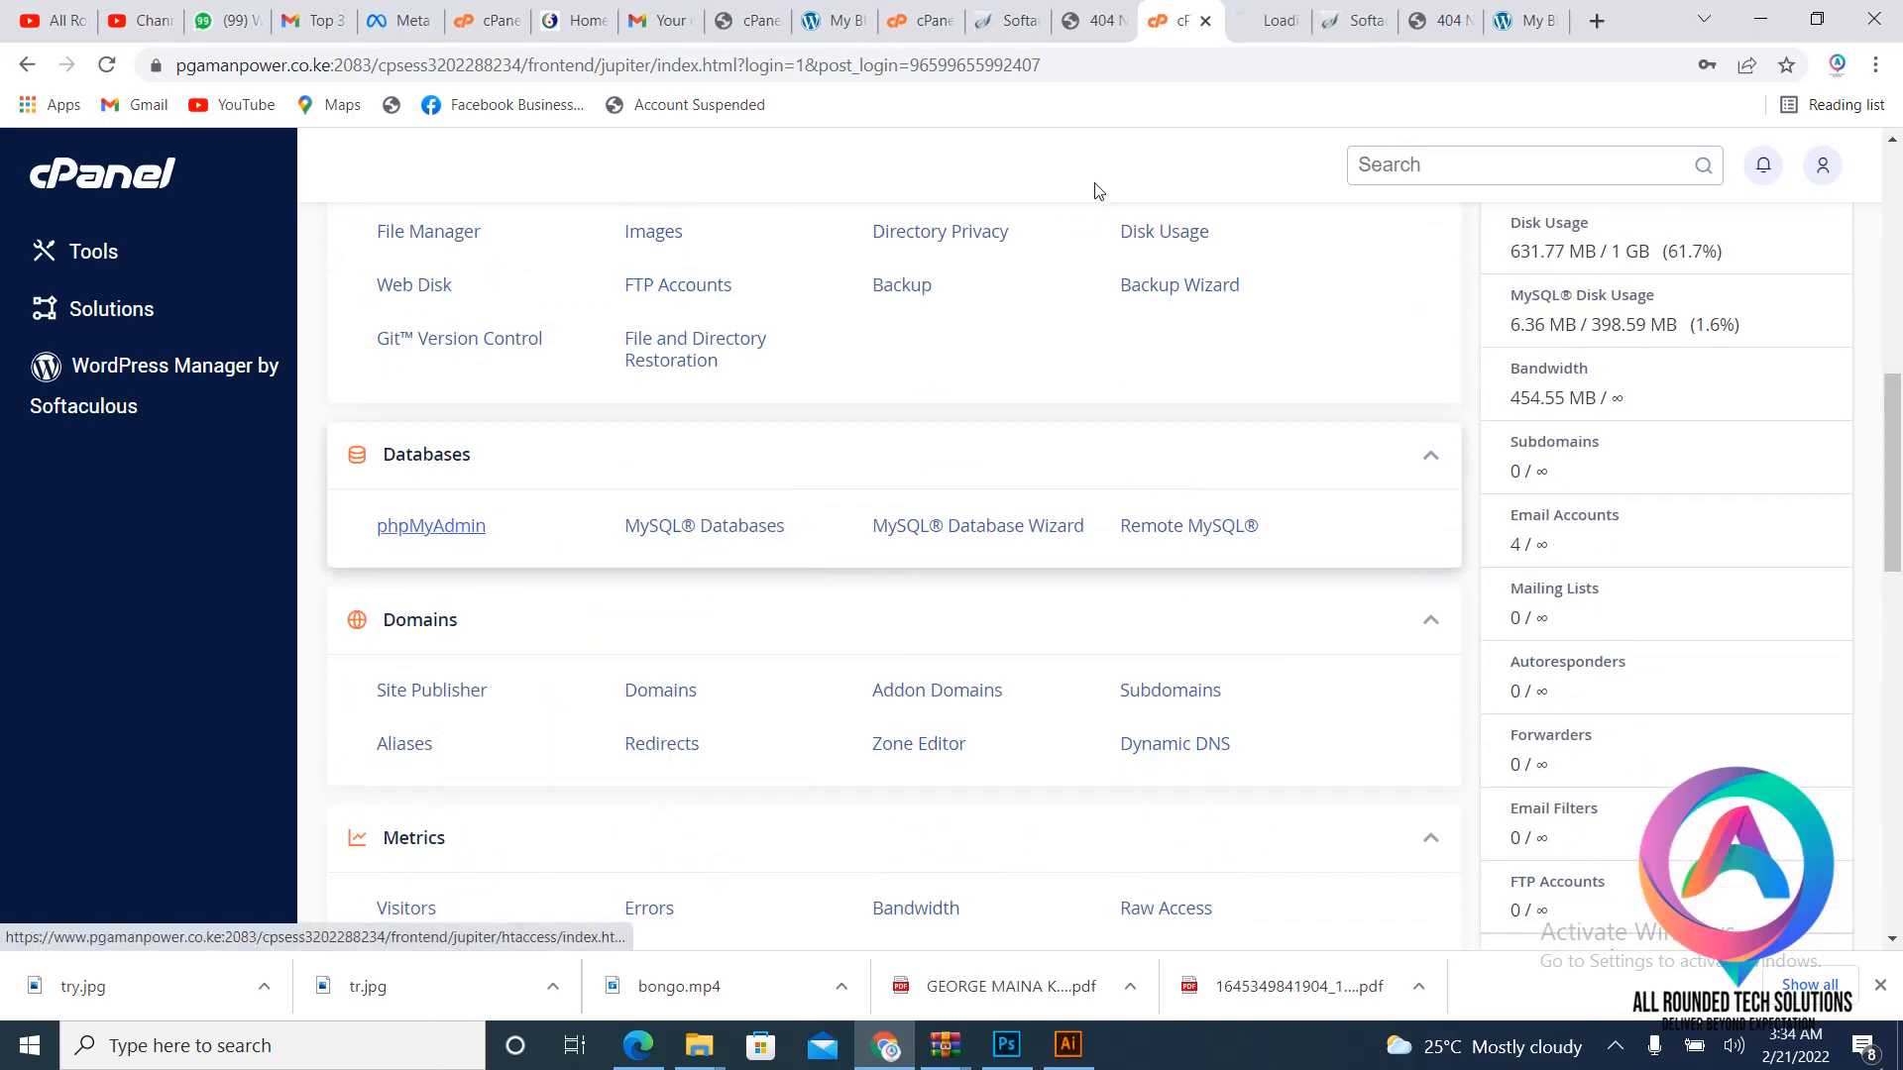
- In phpMyAdmin, open the pgamanpo_wp948 database and browse the wp62_users table
click(1252, 8)
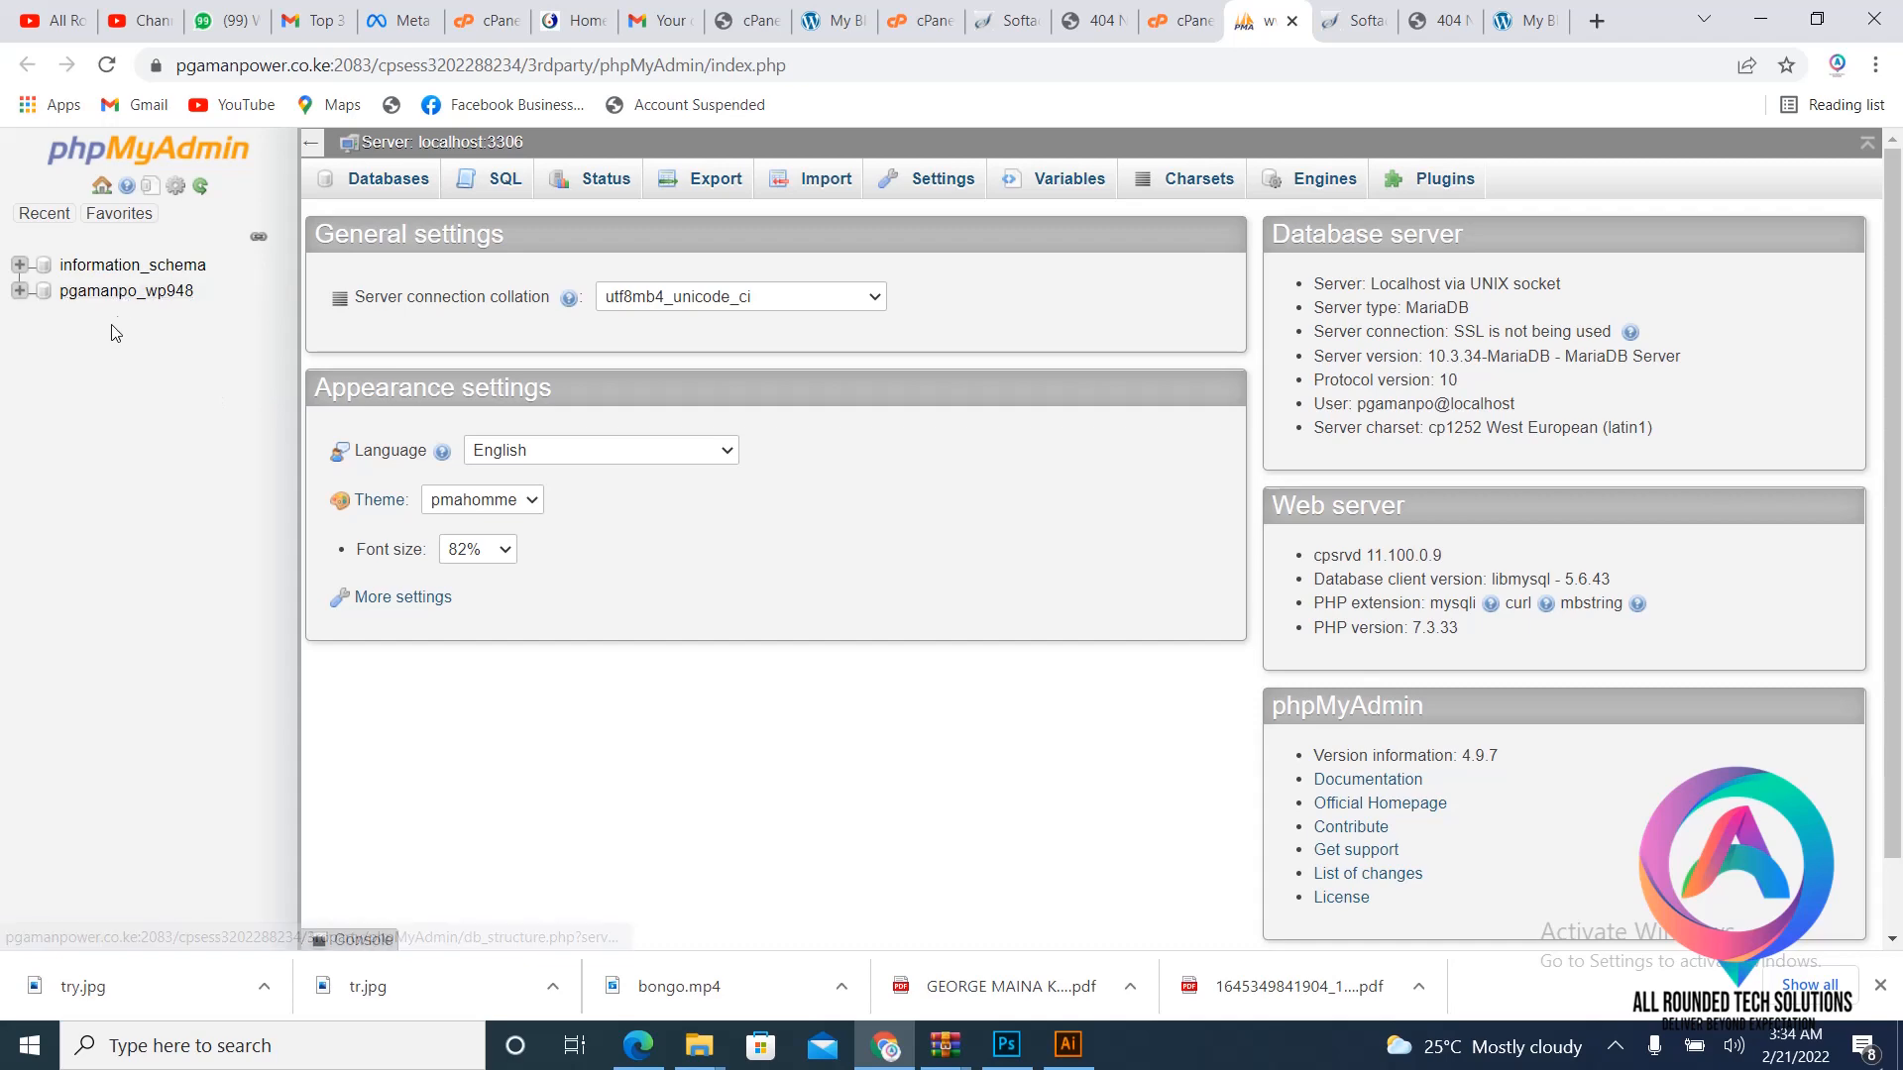
click(135, 293)
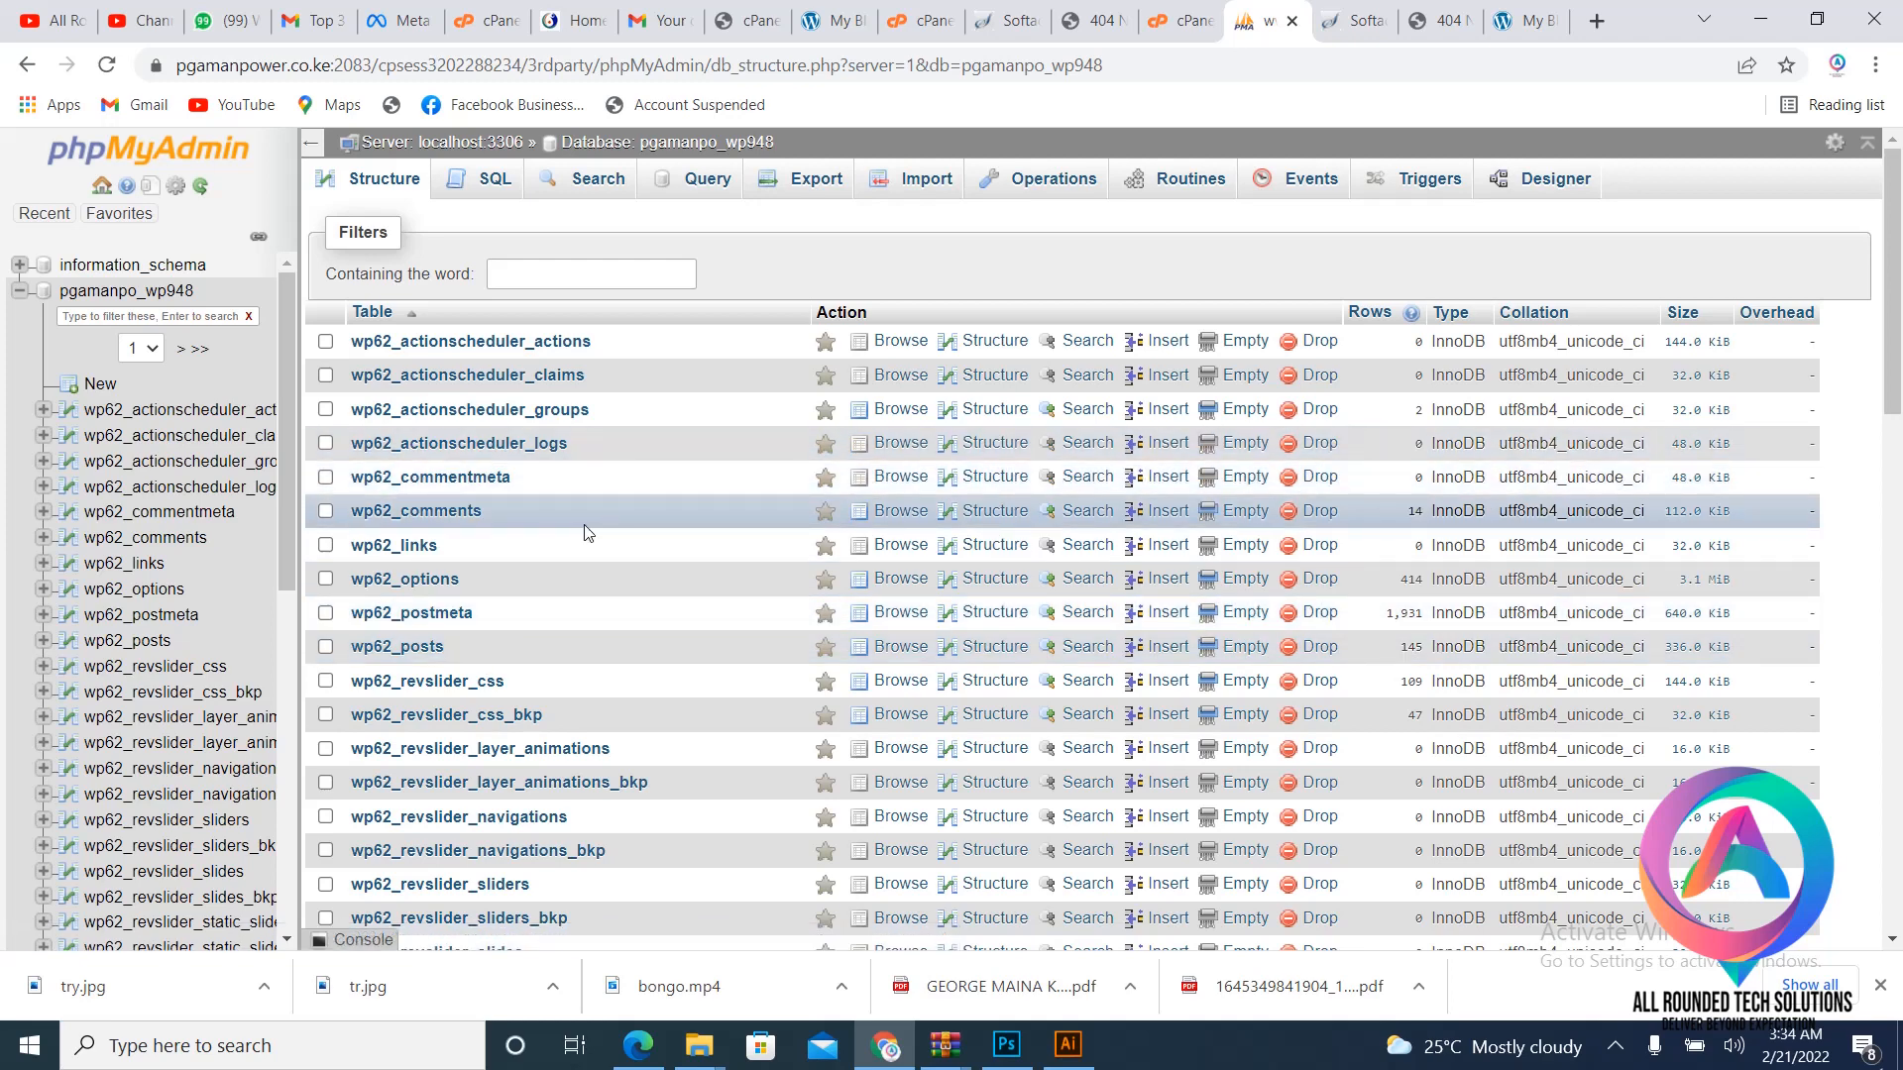
scroll(585, 533, down, 3)
scroll(584, 530, down, 3)
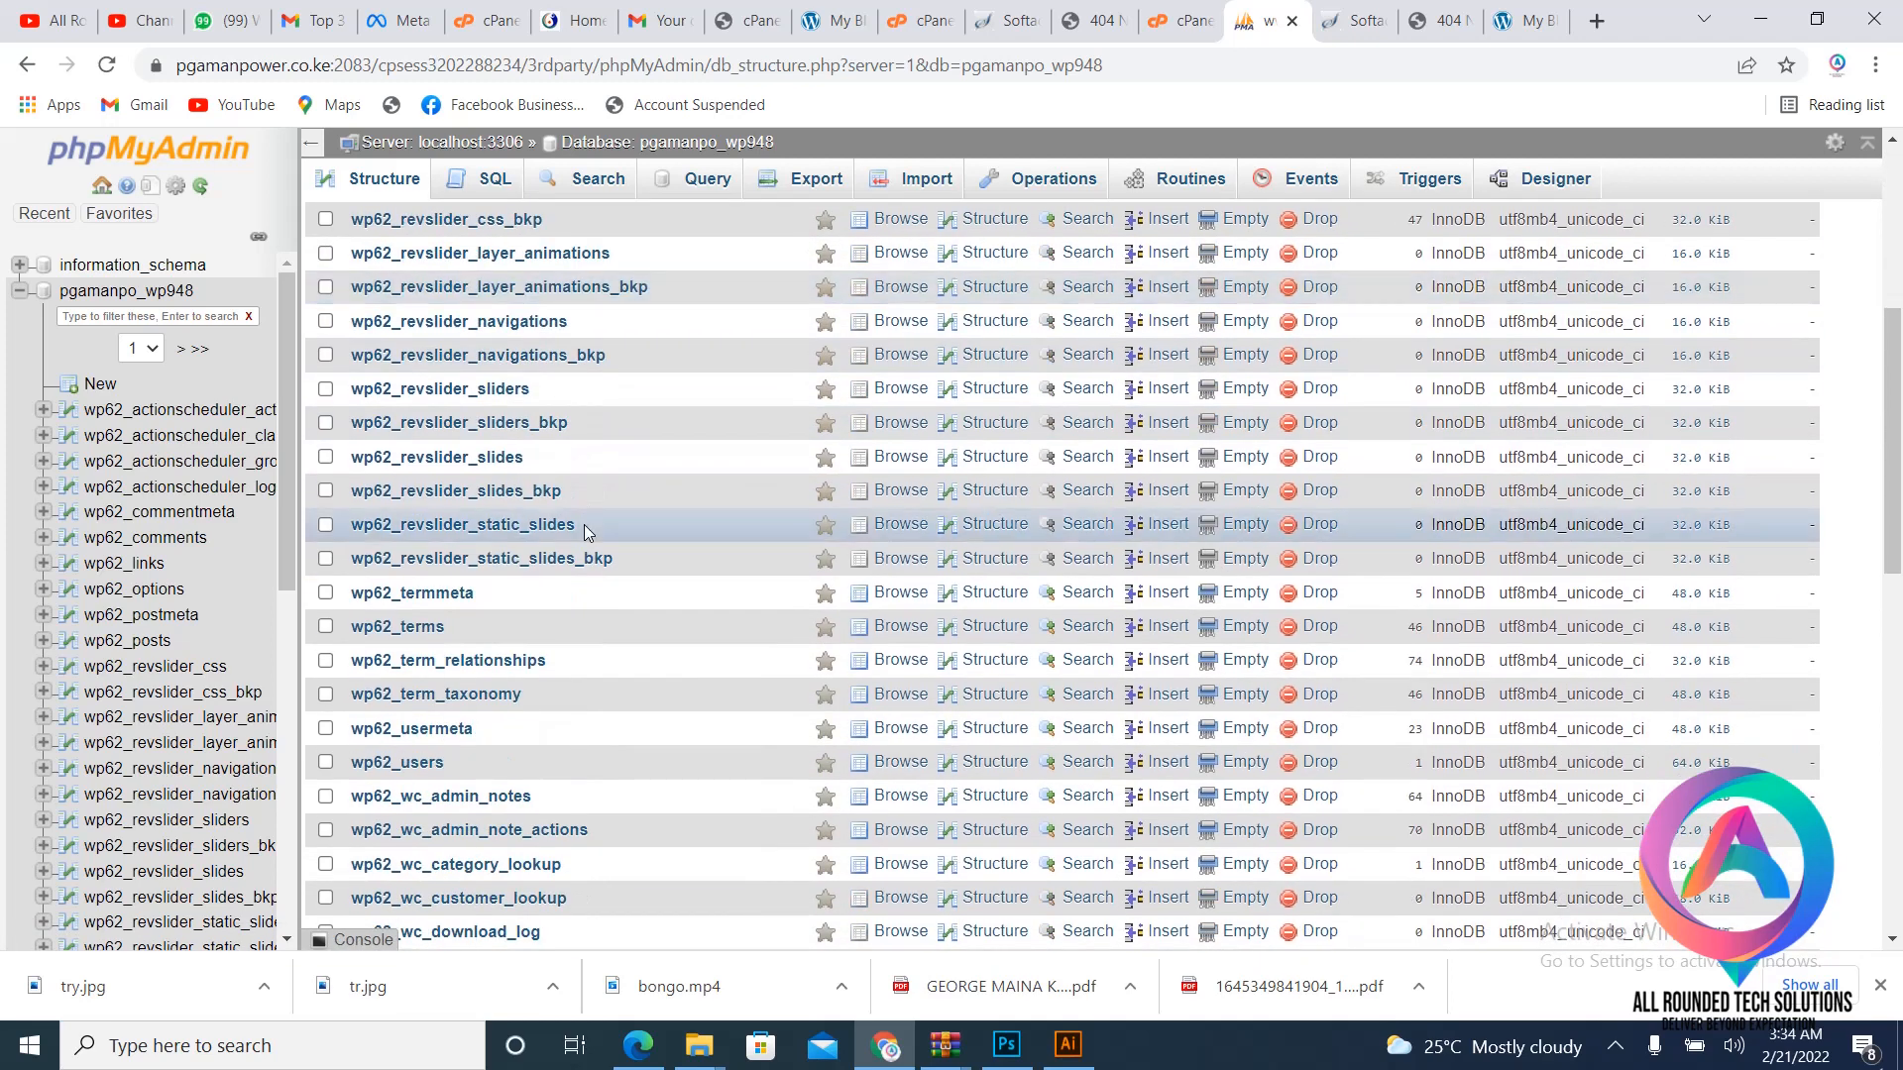
click(408, 764)
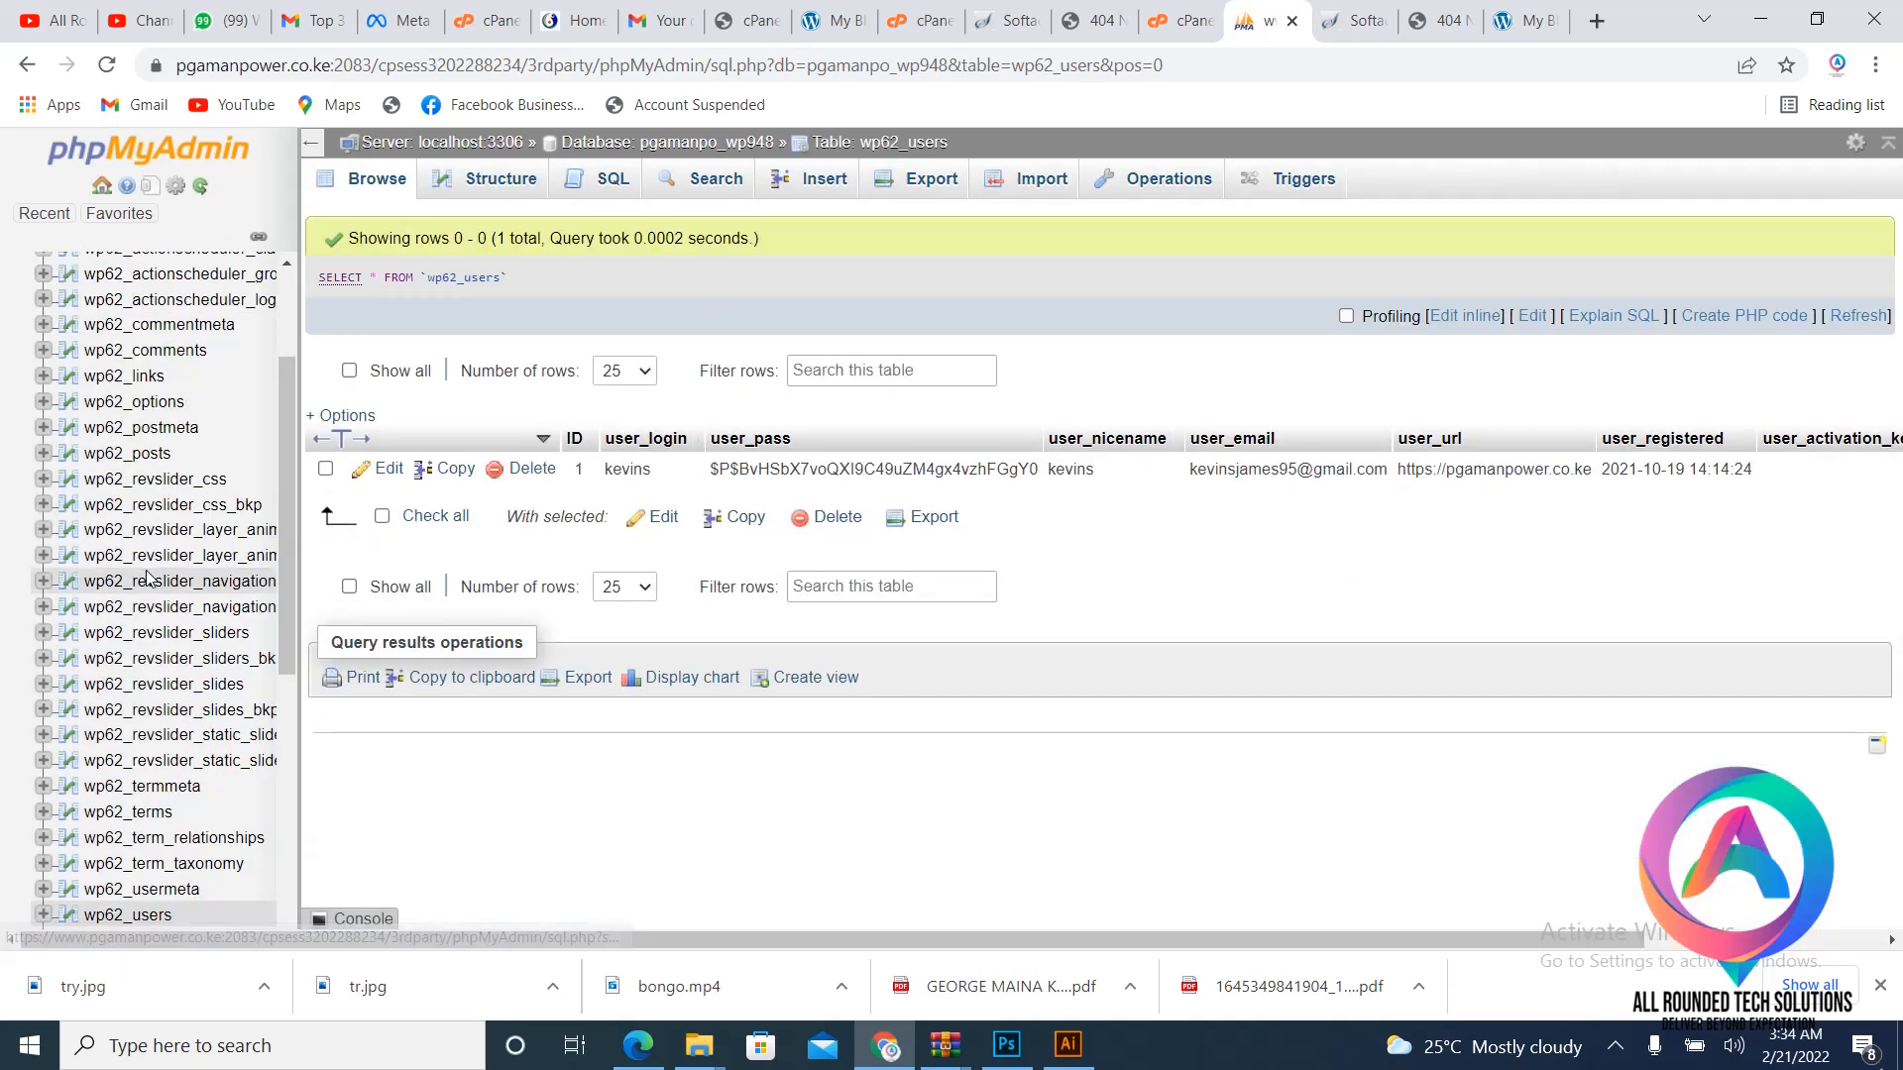
scroll(154, 577, up, 2)
scroll(163, 577, down, 6)
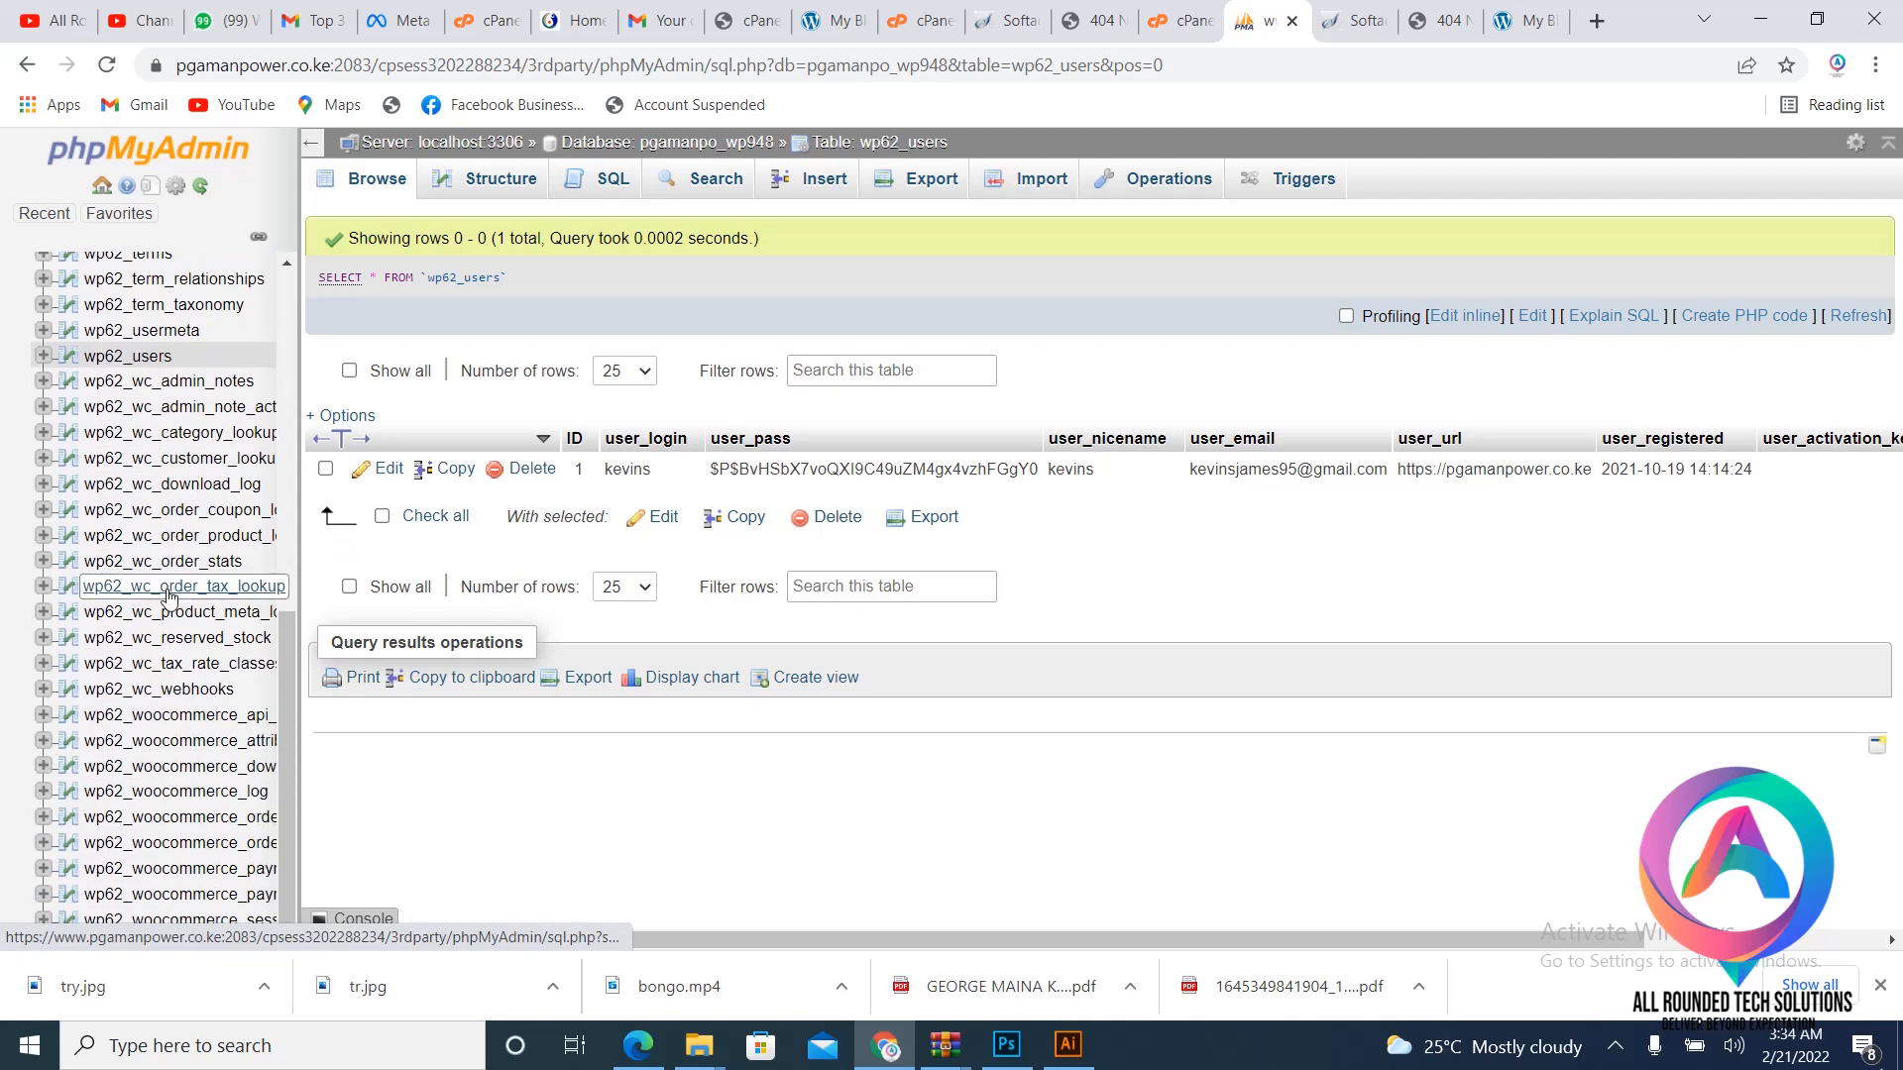
scroll(193, 396, up, 7)
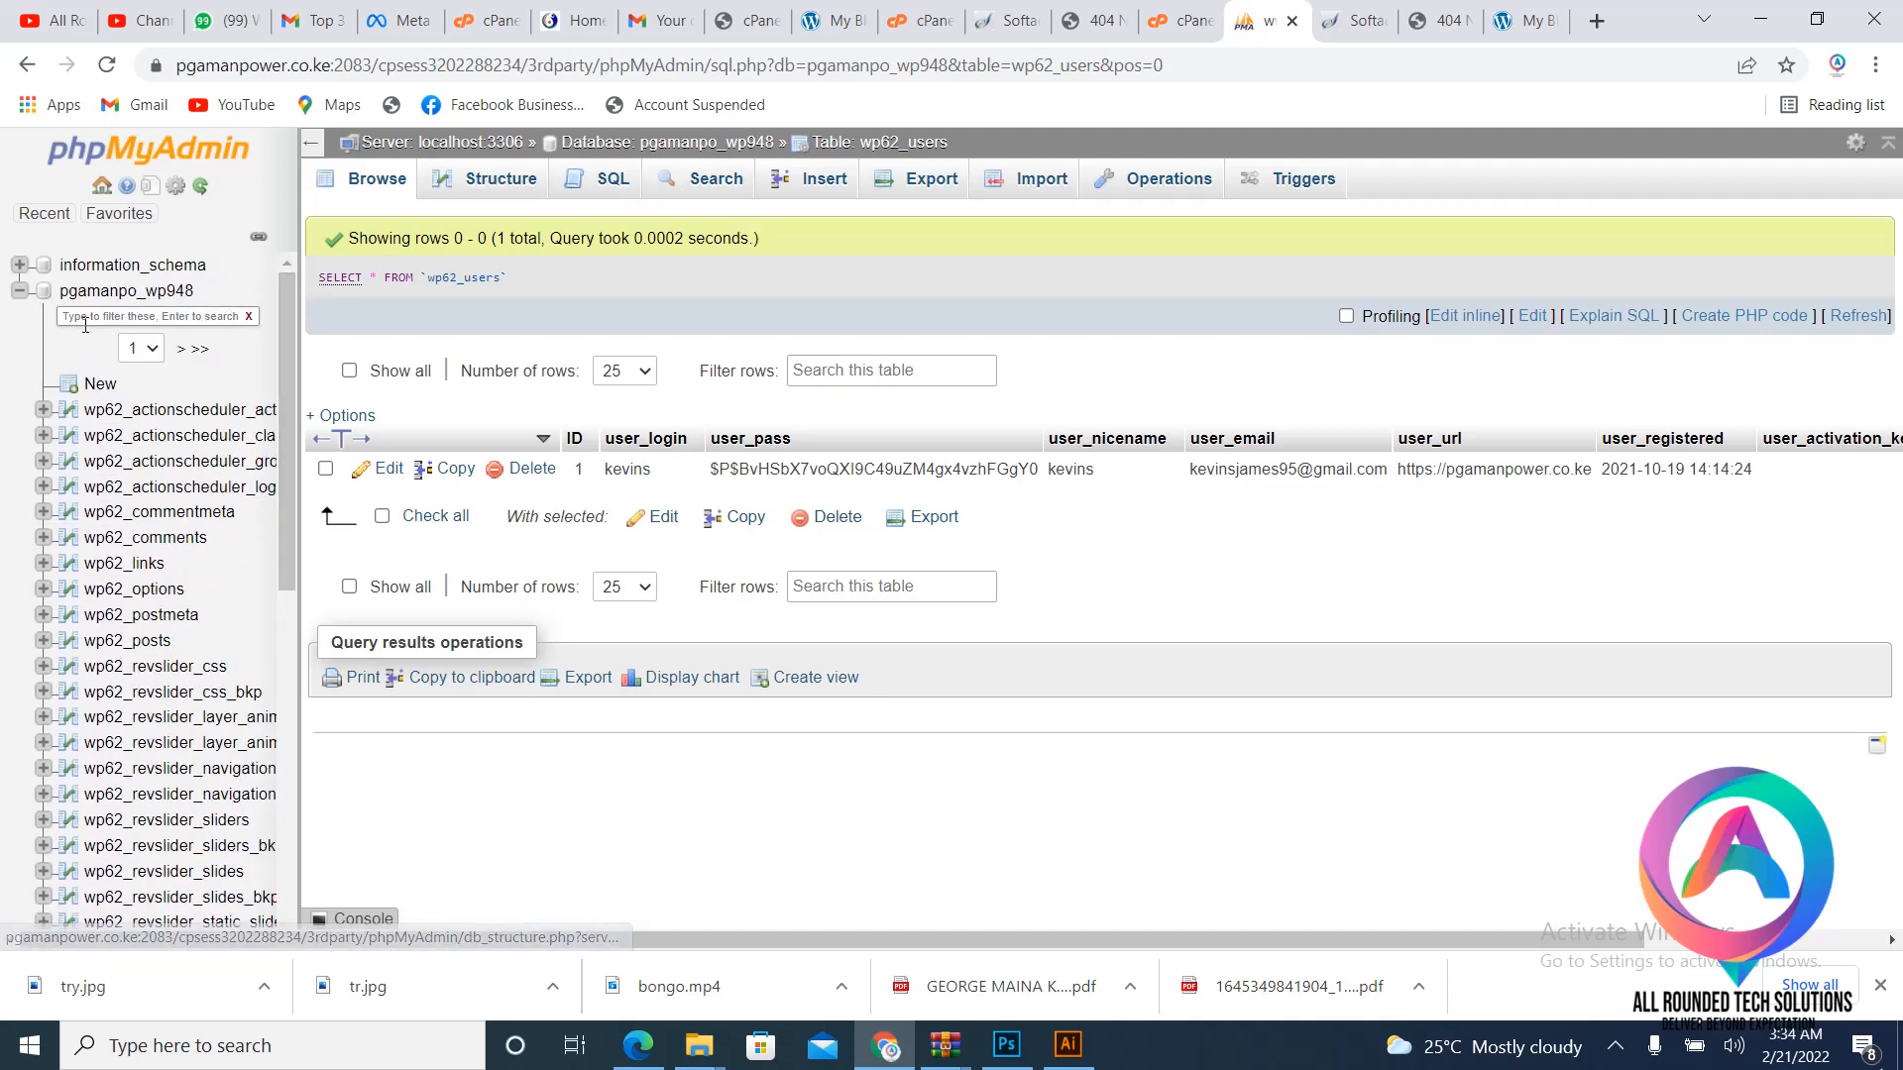
click(18, 291)
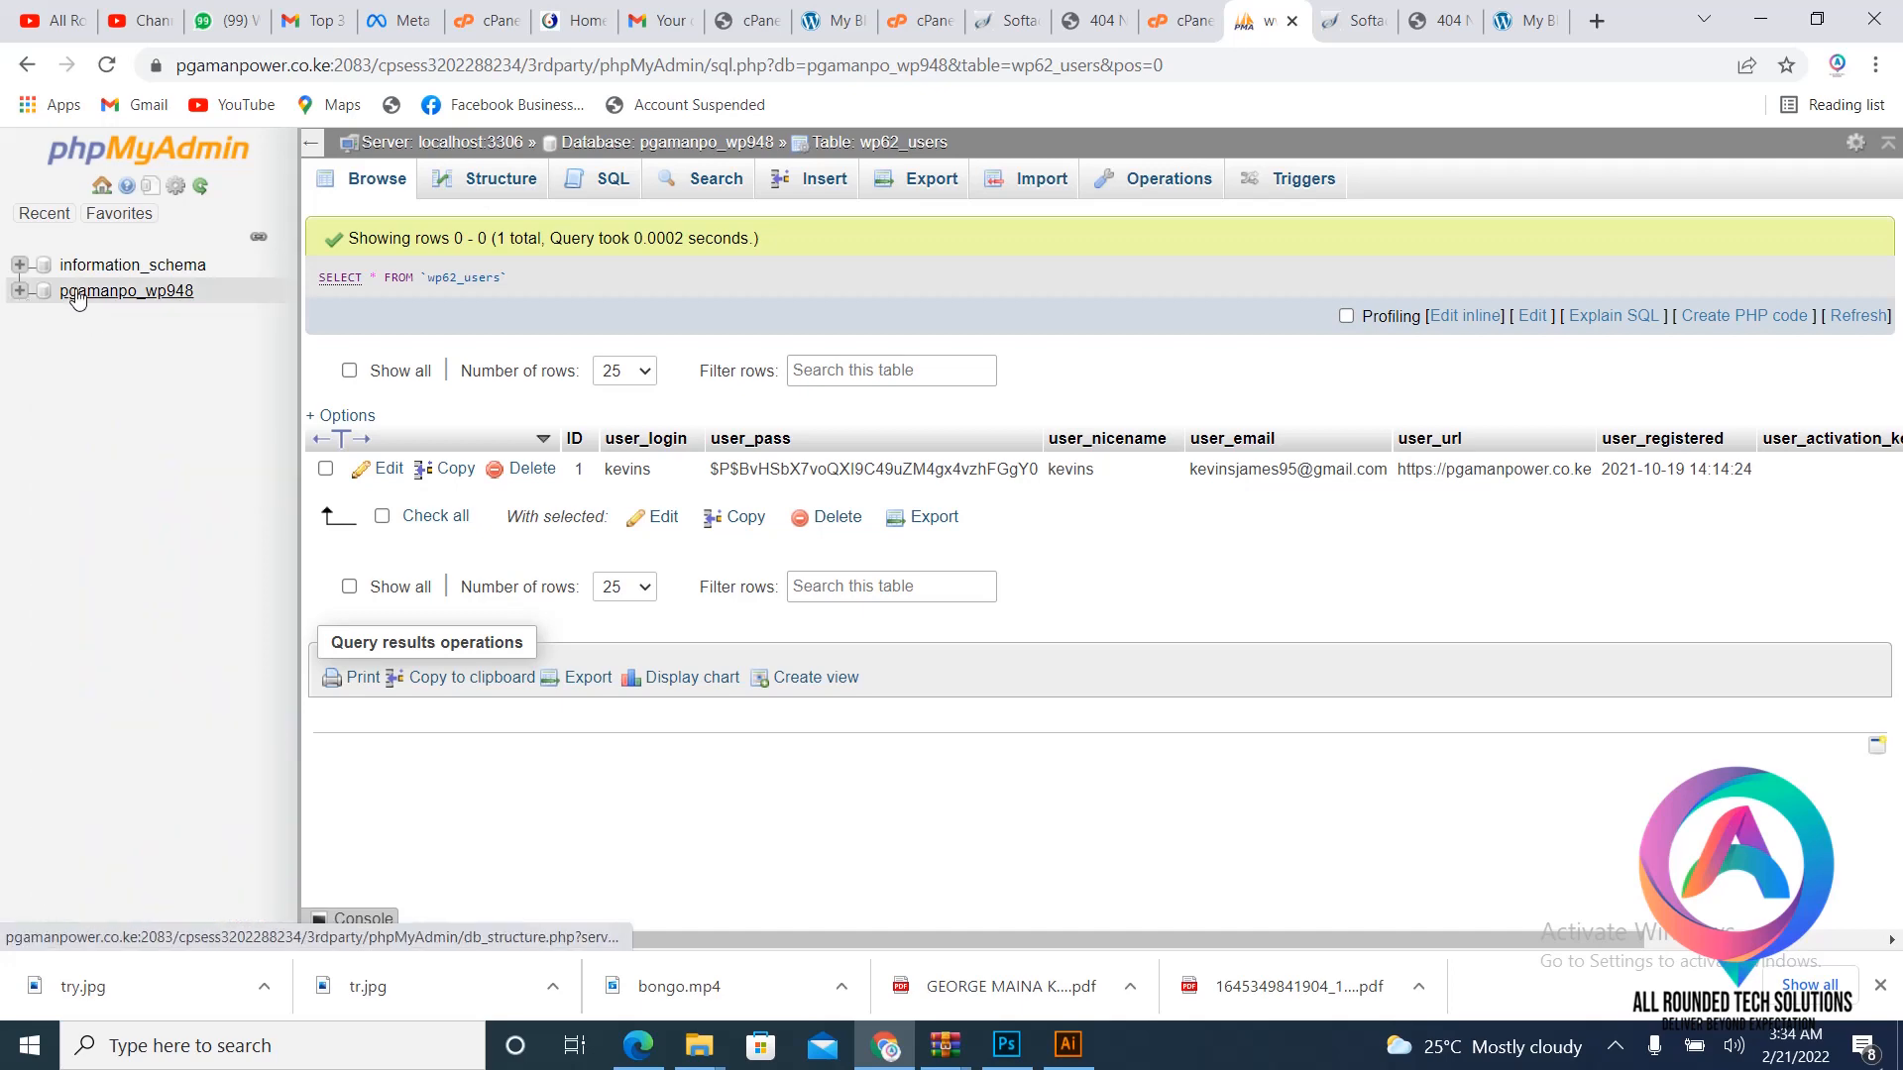
click(77, 293)
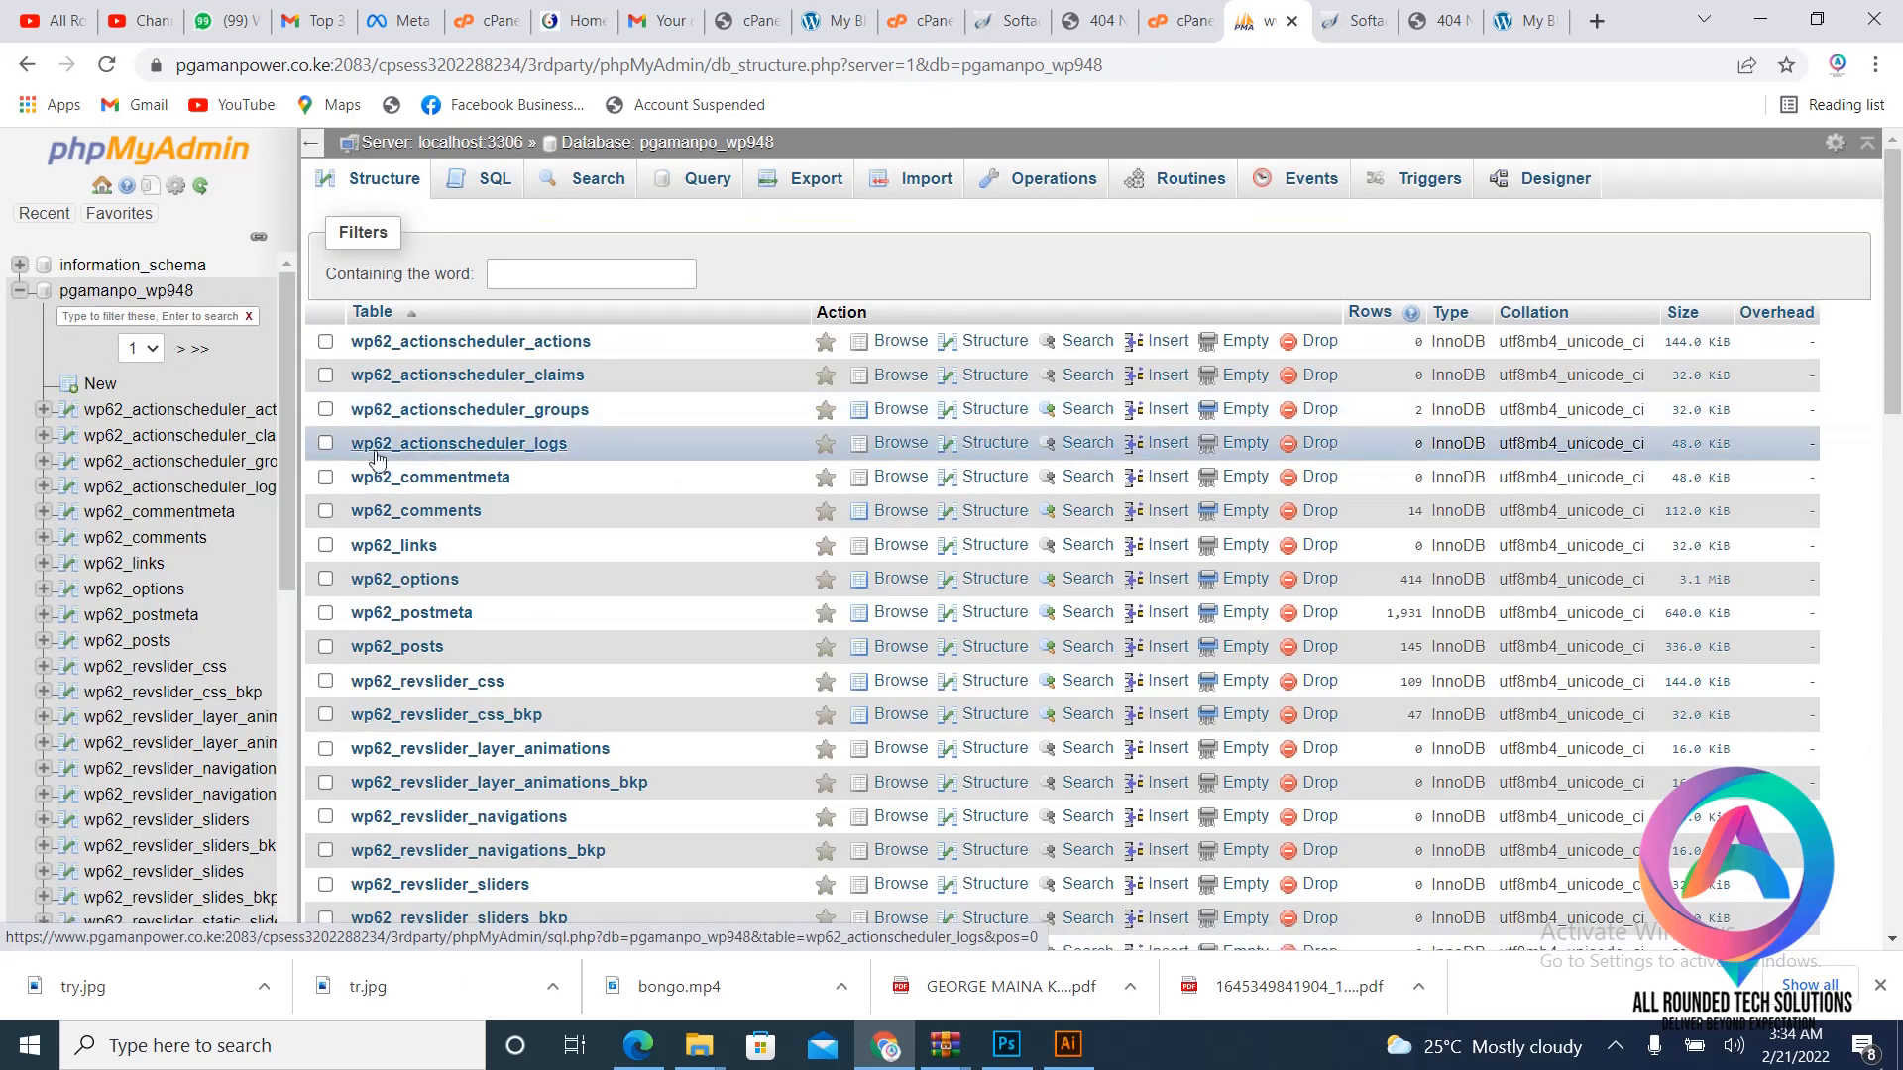
click(416, 580)
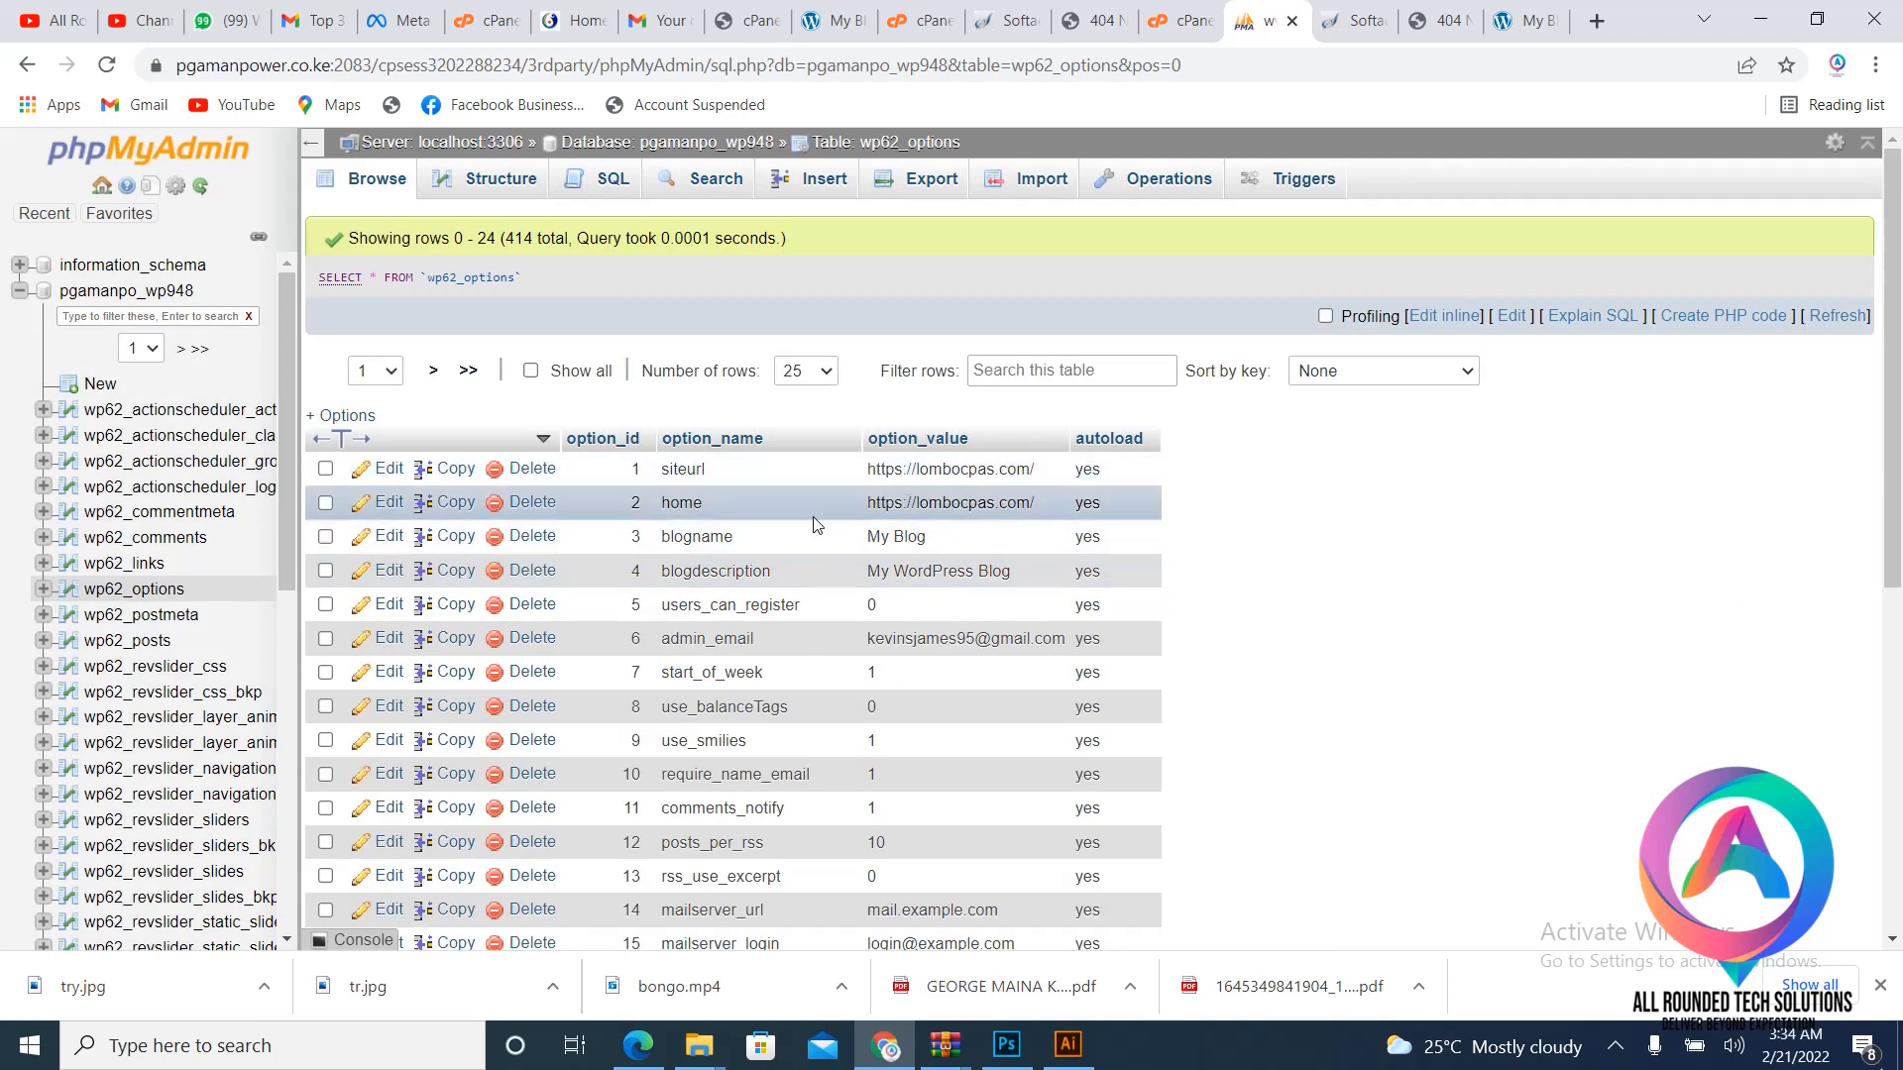
double_click(230, 67)
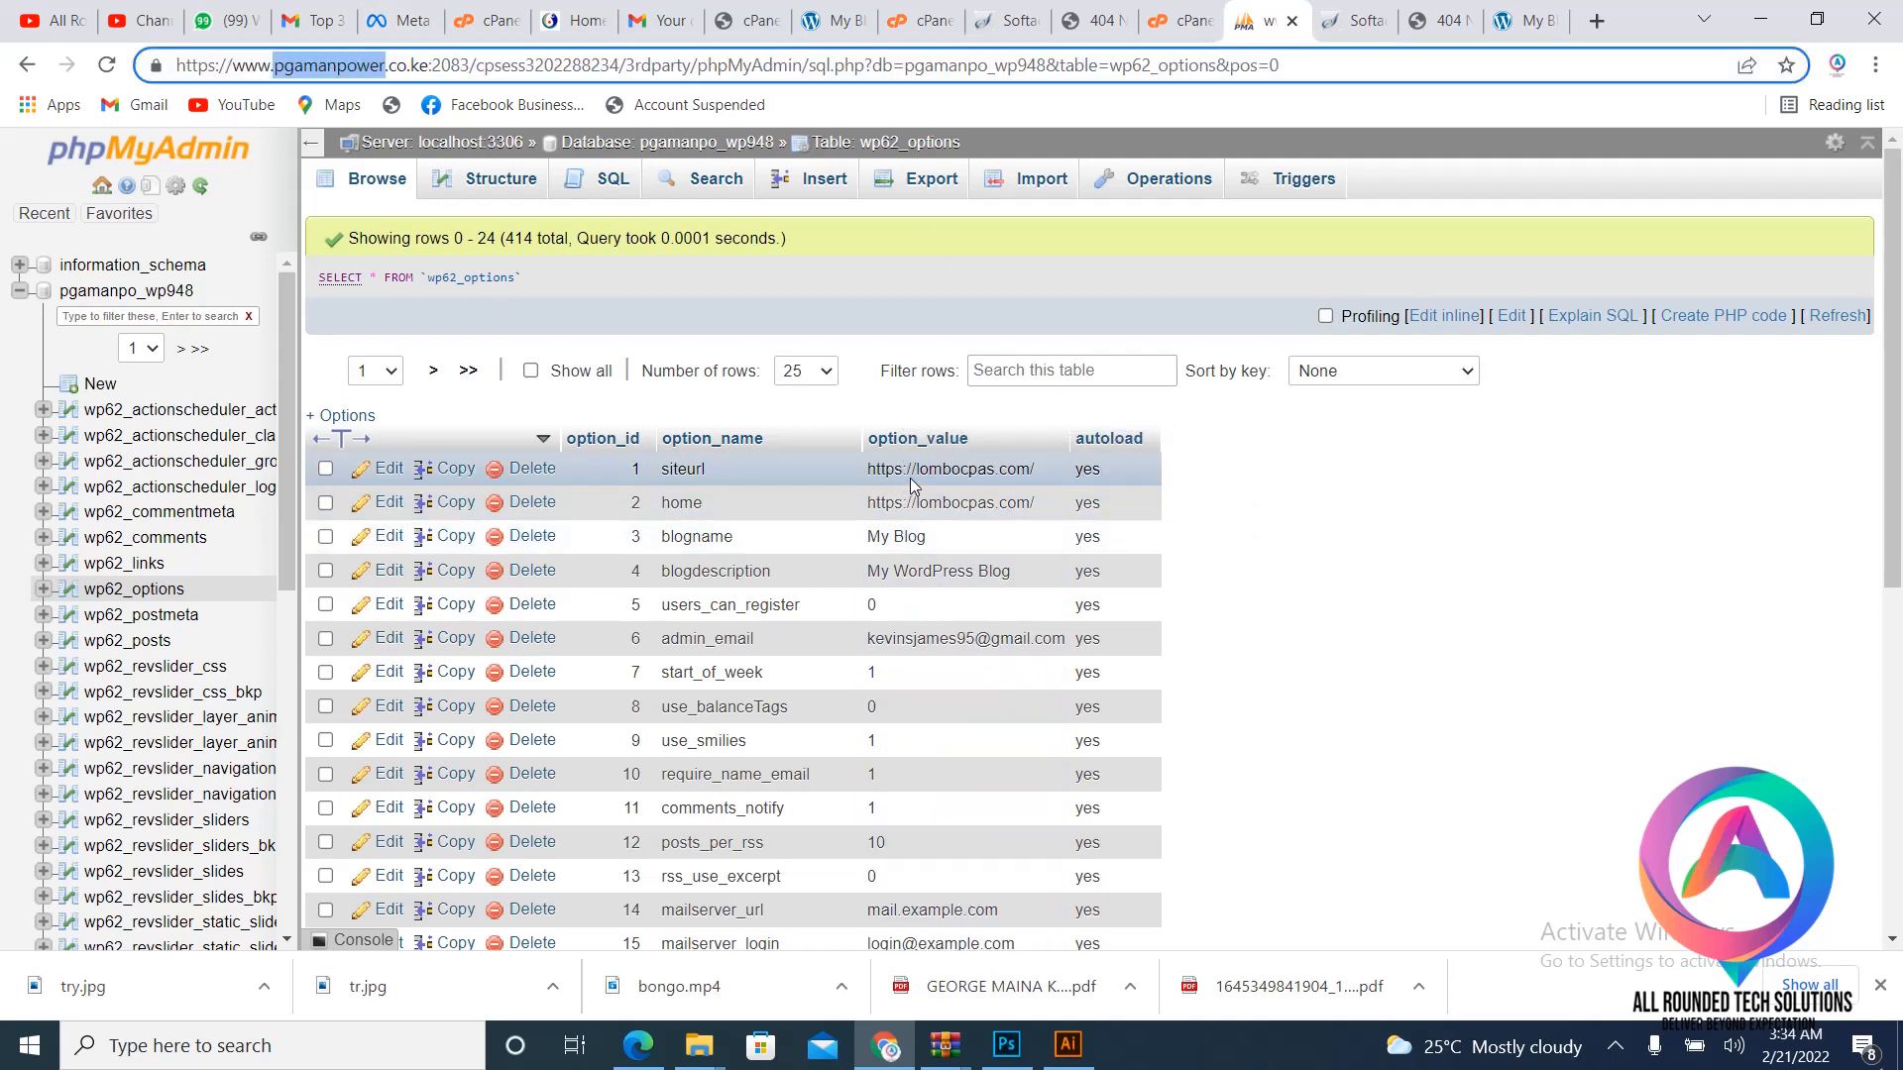
click(17, 291)
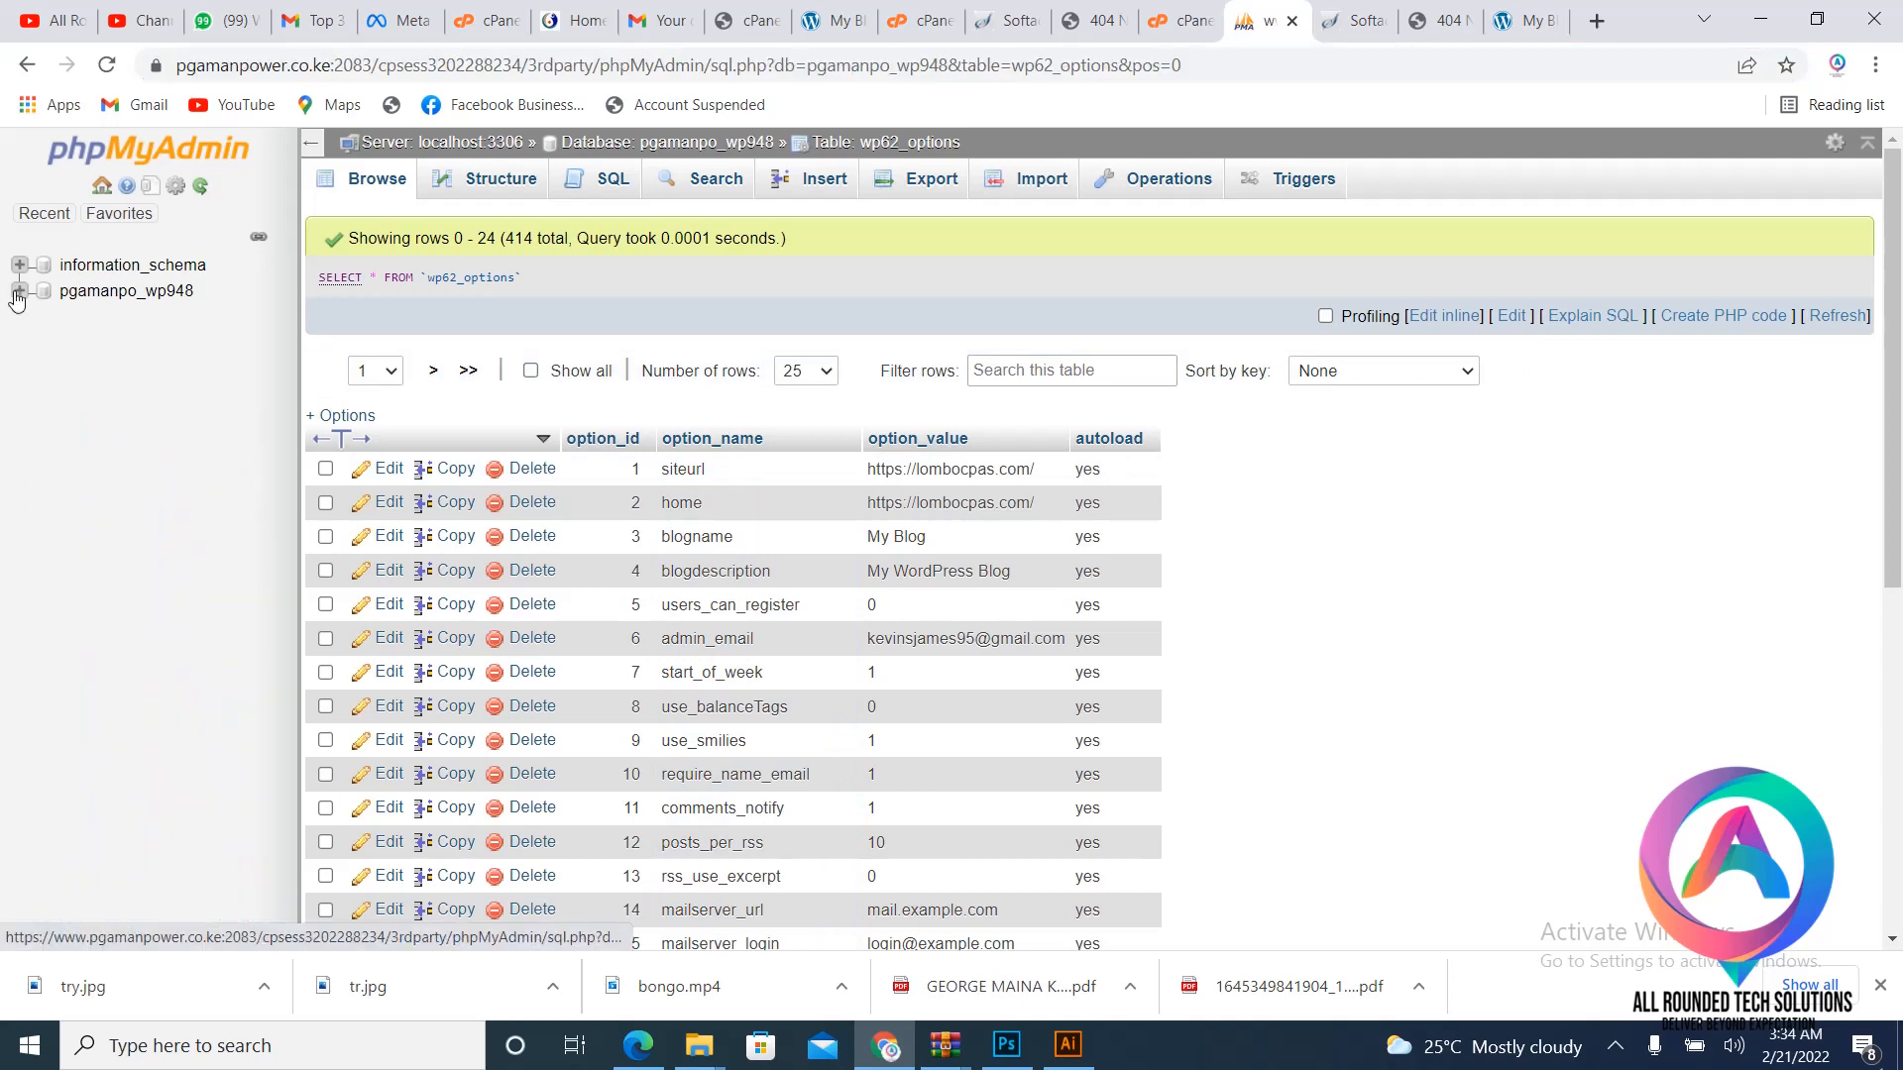
click(1294, 22)
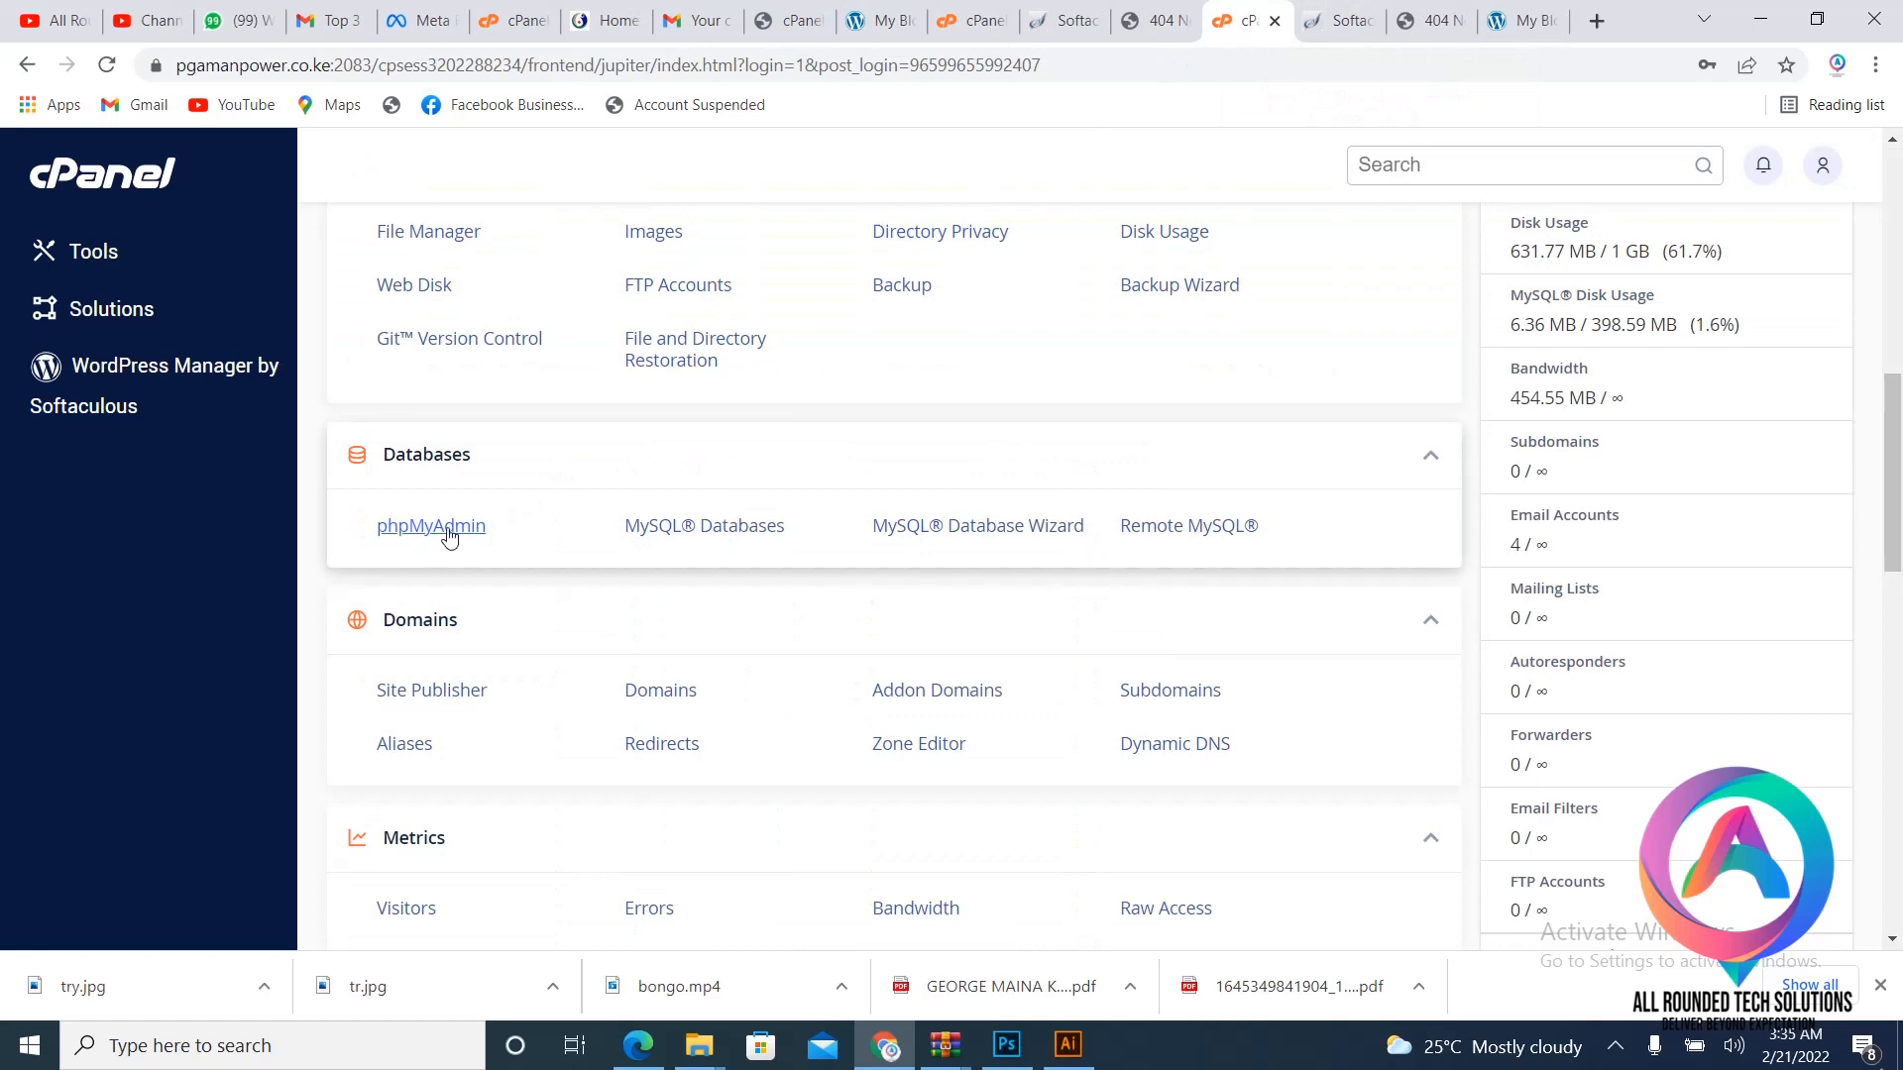
- Relaunch phpMyAdmin and run a Quick SQL export of pgamanpo_wp948, downloading pgamanpo_wp948.sql
click(448, 532)
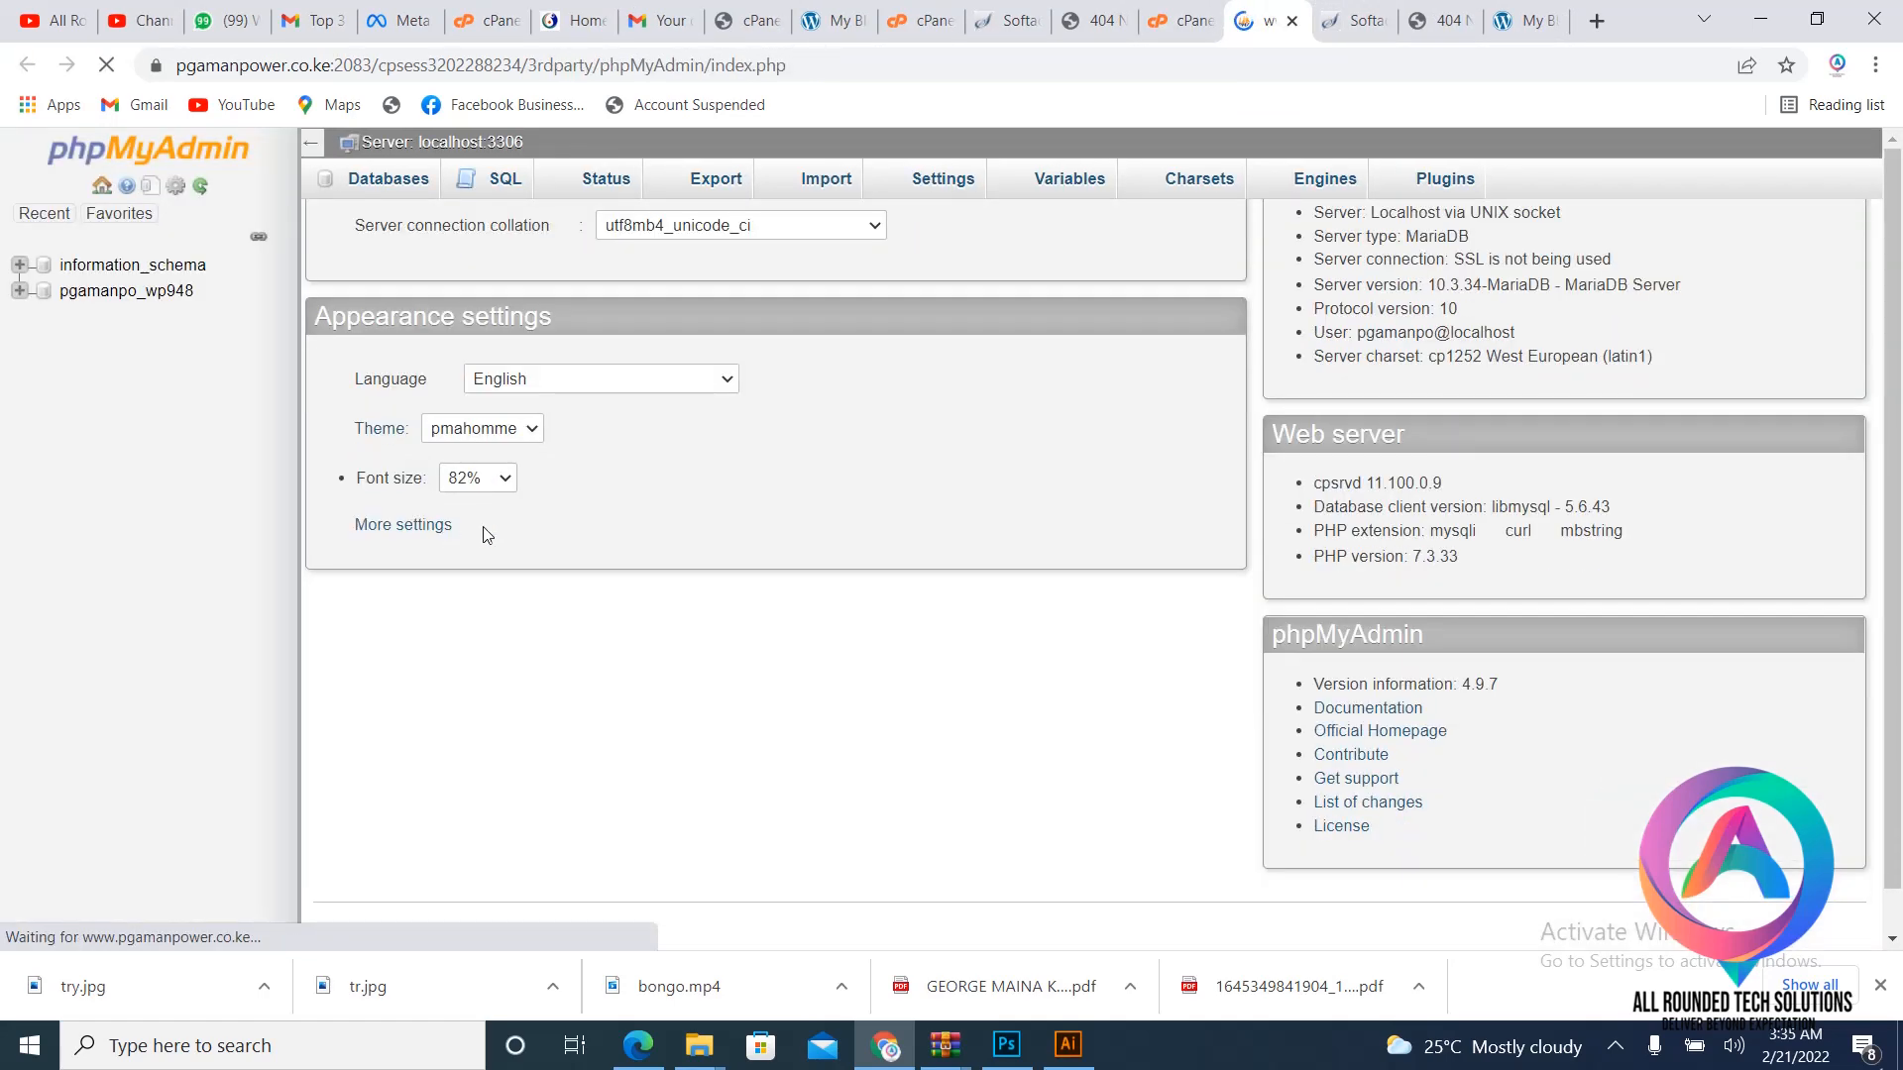
click(144, 288)
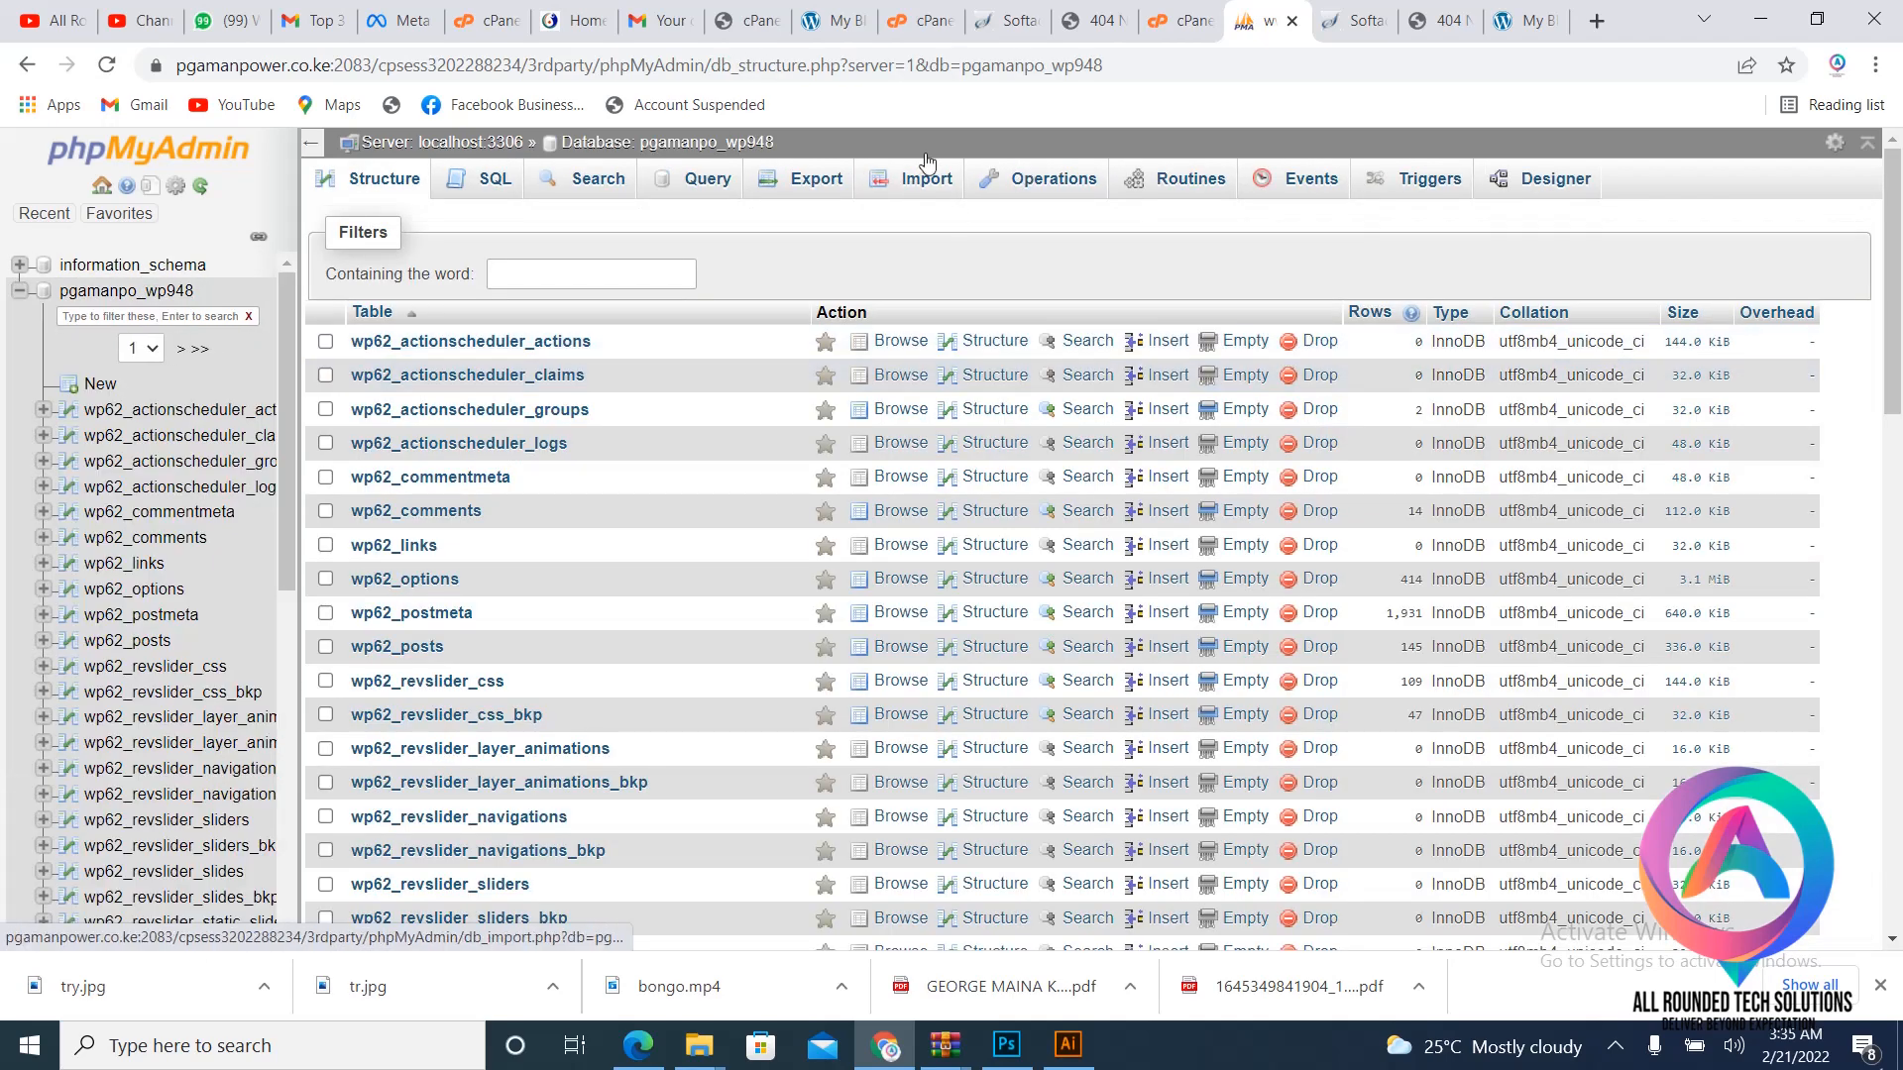
click(813, 181)
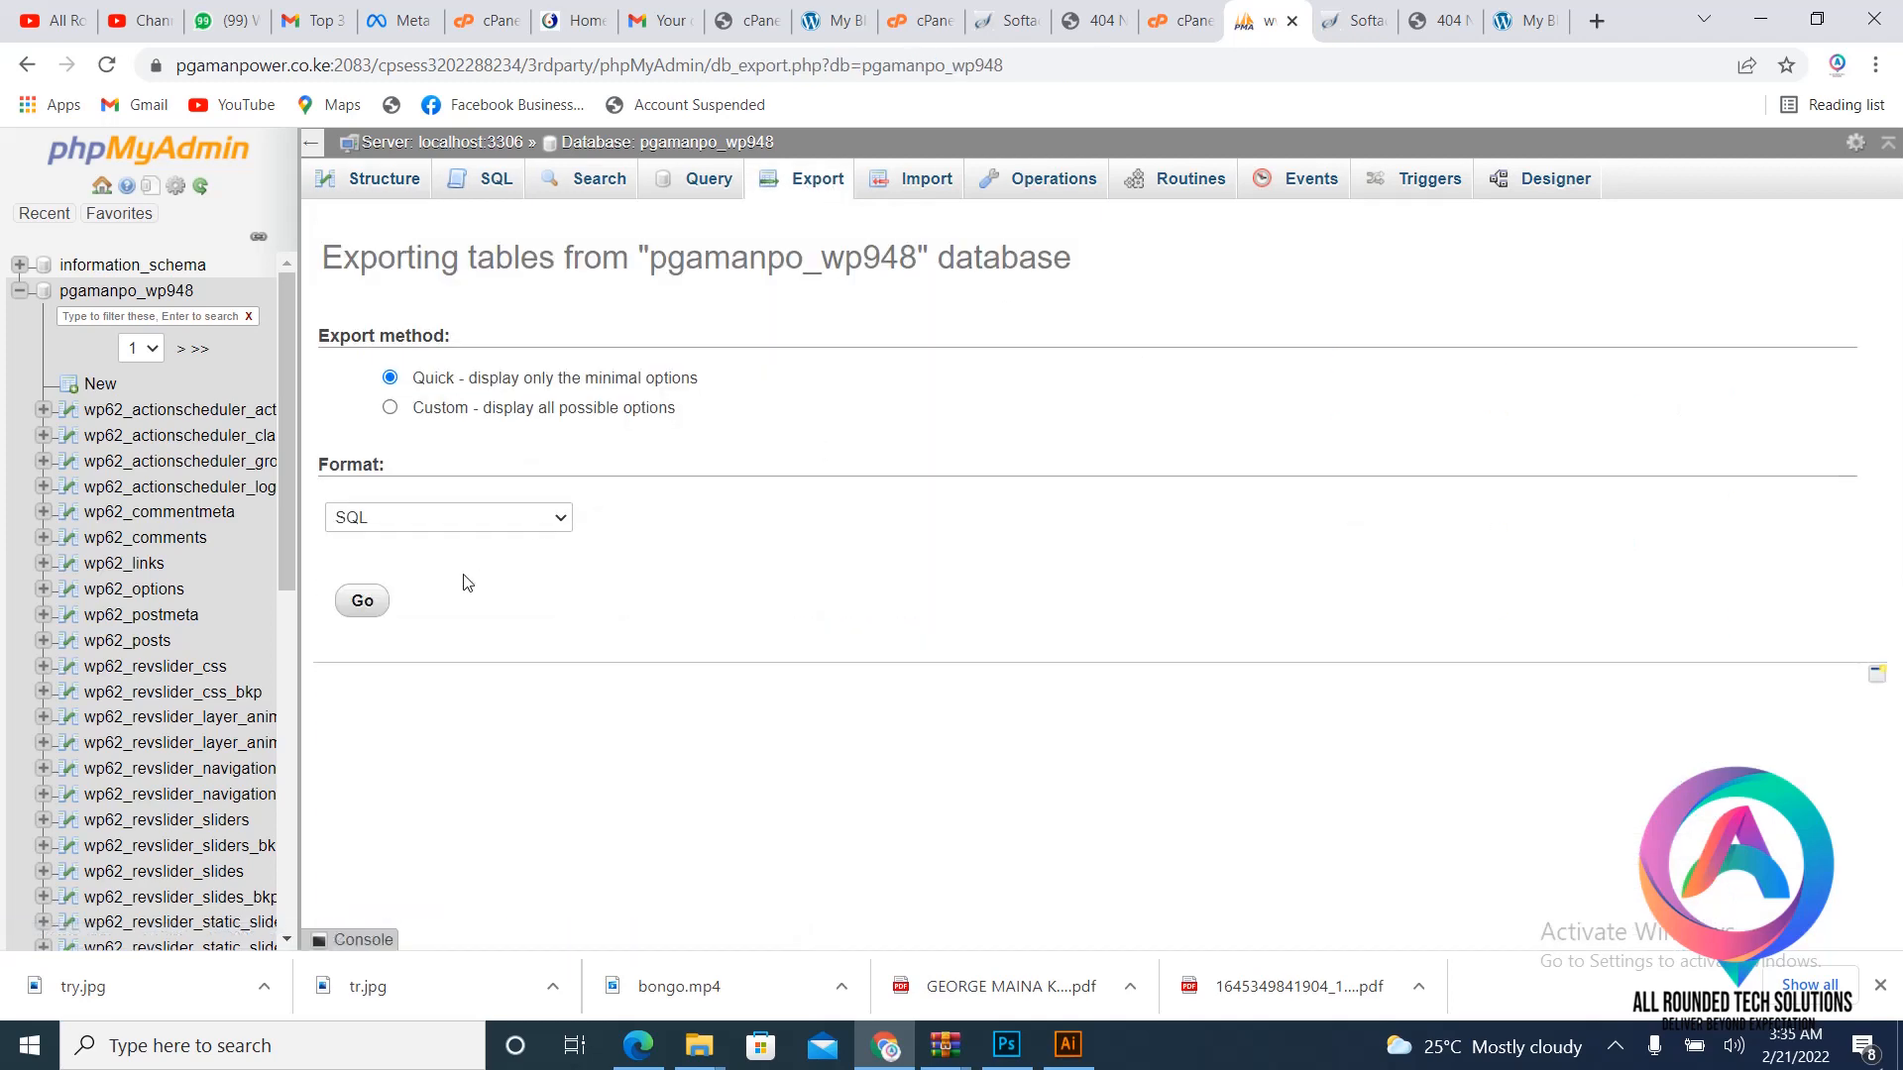
click(361, 606)
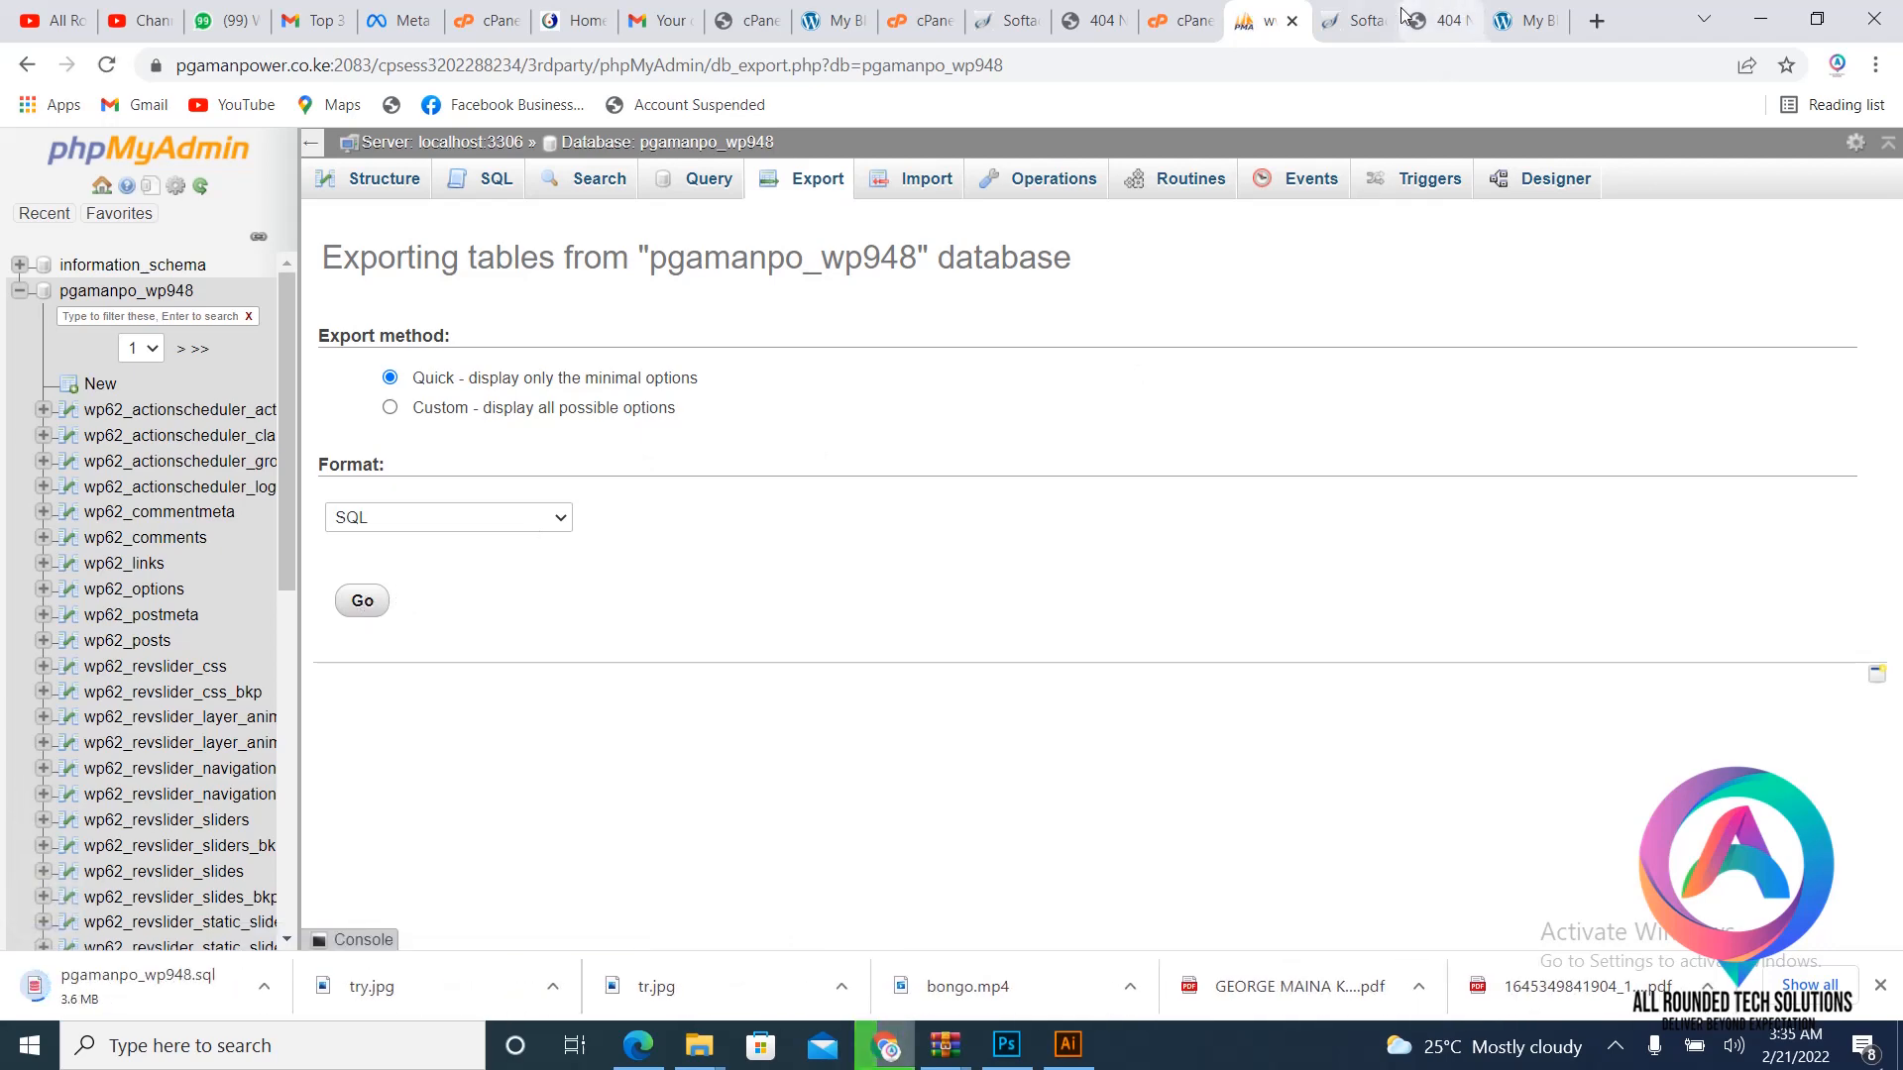
click(1179, 20)
scroll(644, 387, up, 4)
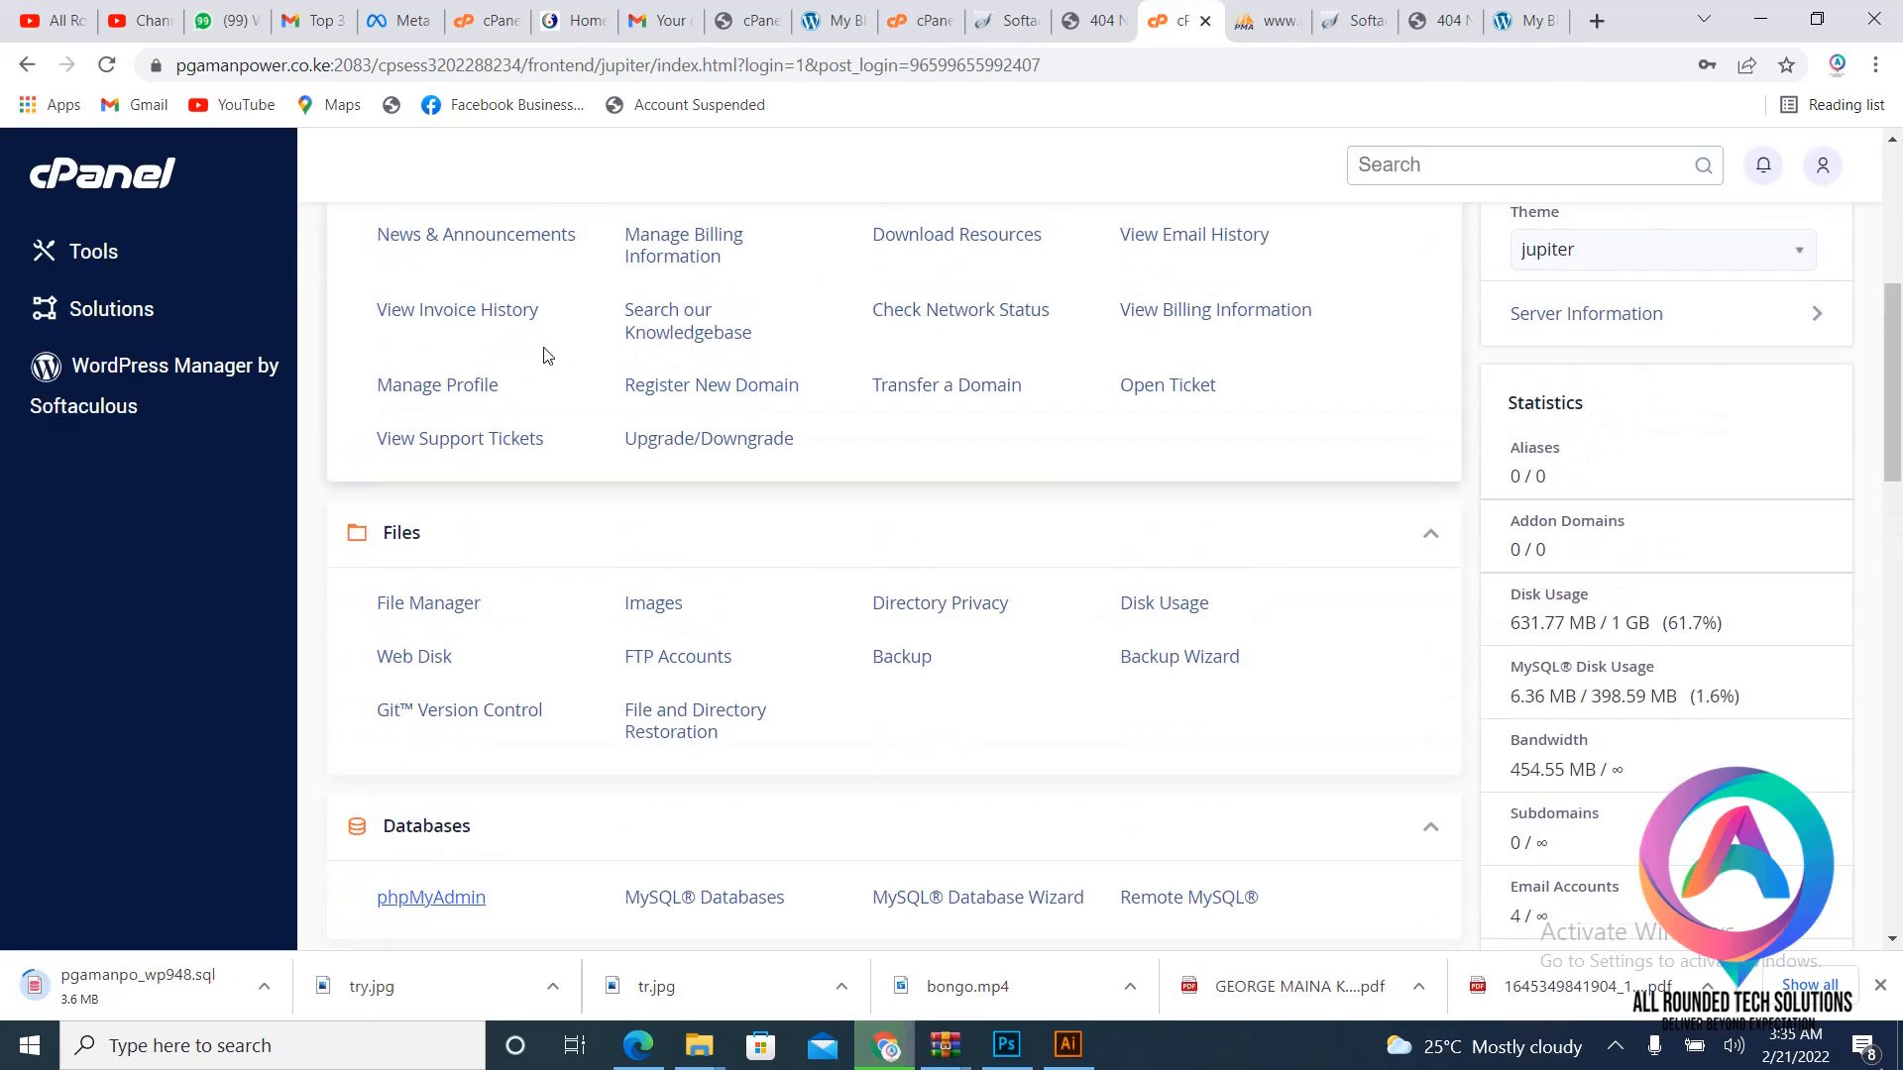
scroll(516, 396, down, 3)
- Open the File Manager at the public_html folder
click(435, 367)
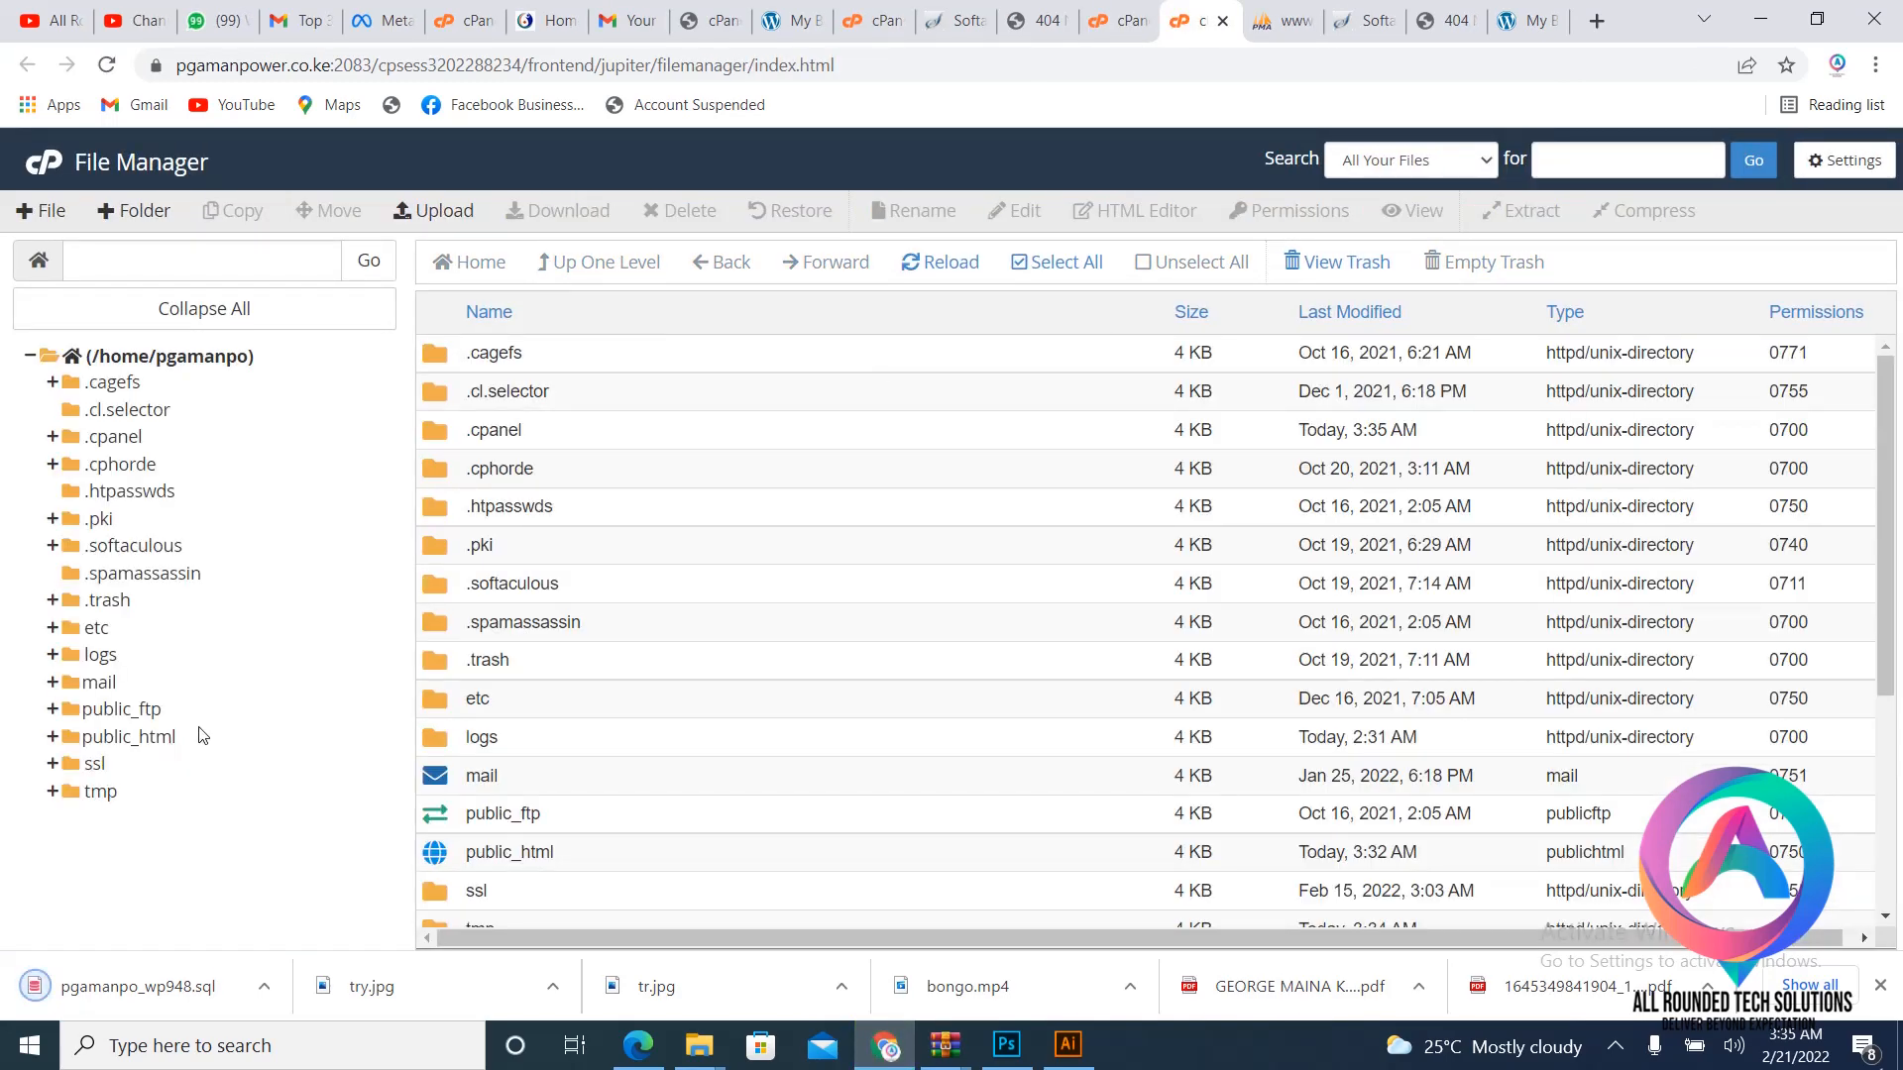
click(197, 734)
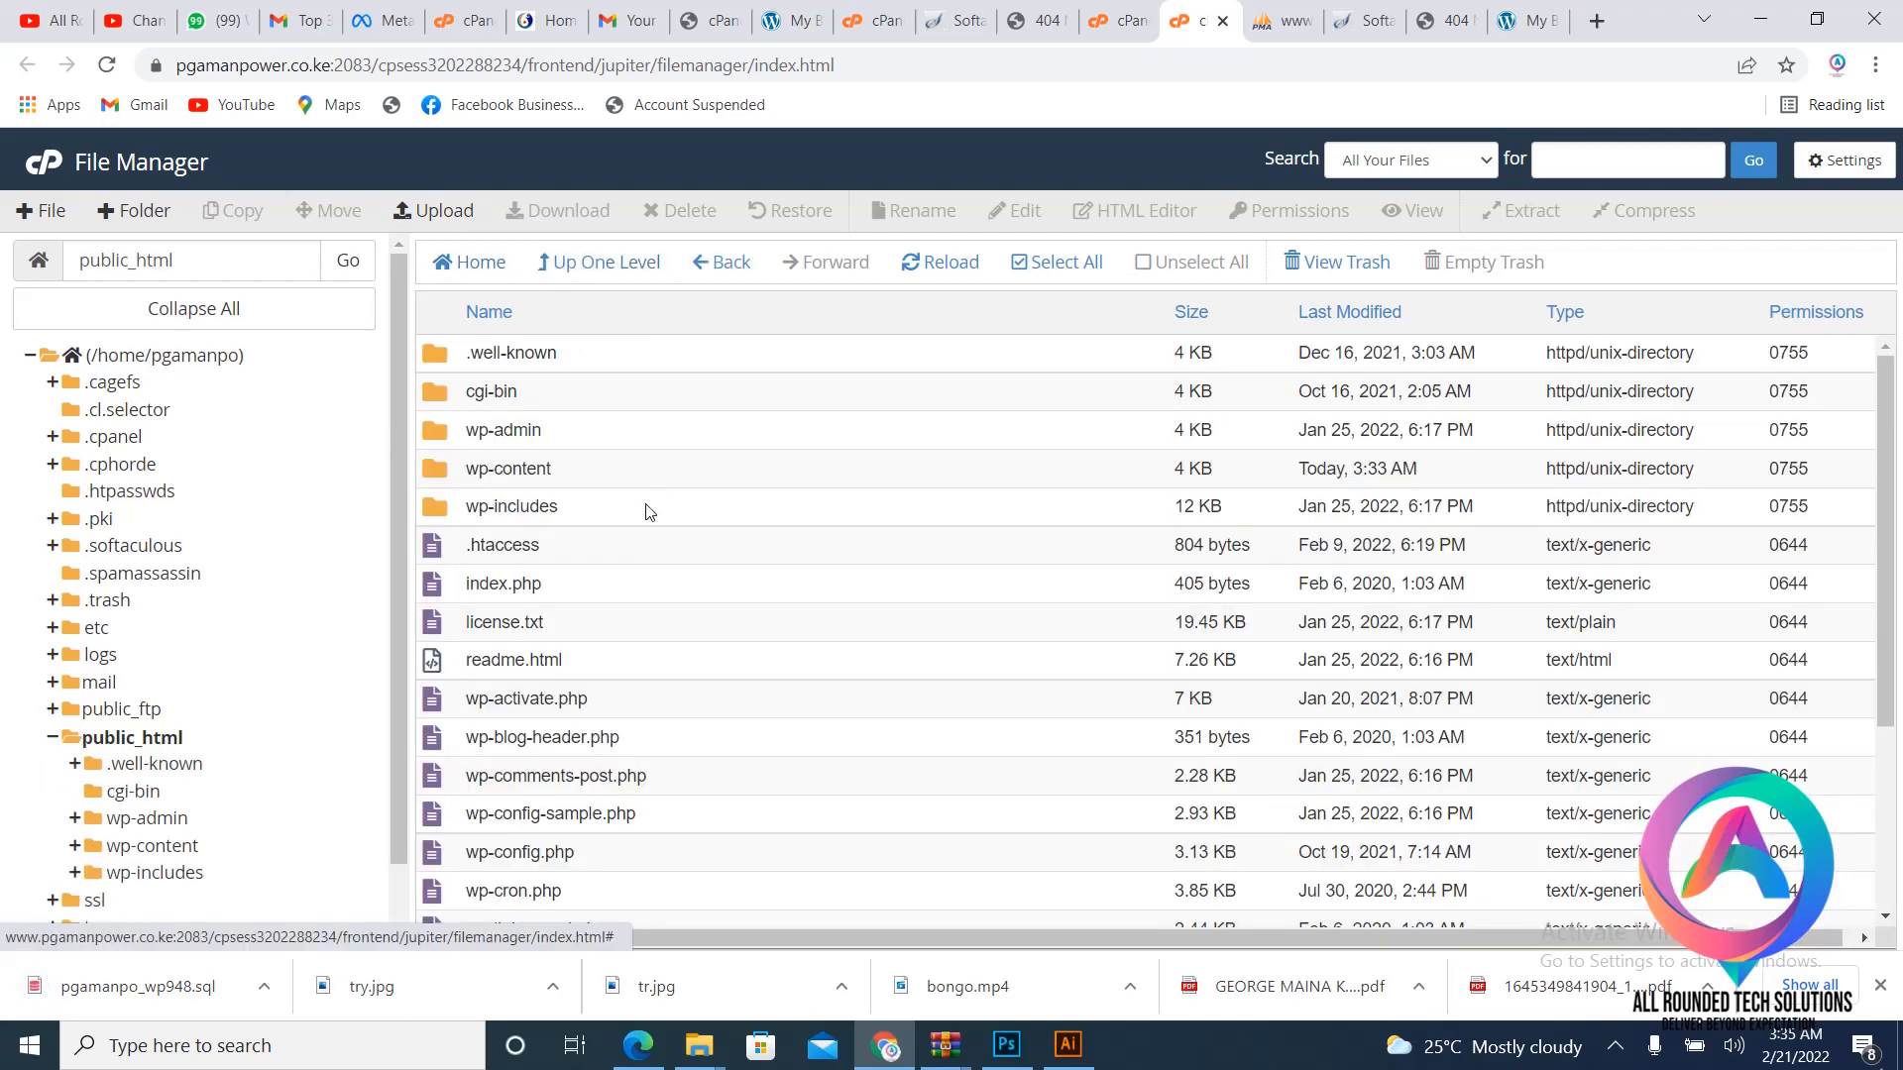
scroll(658, 487, down, 1)
scroll(658, 488, up, 1)
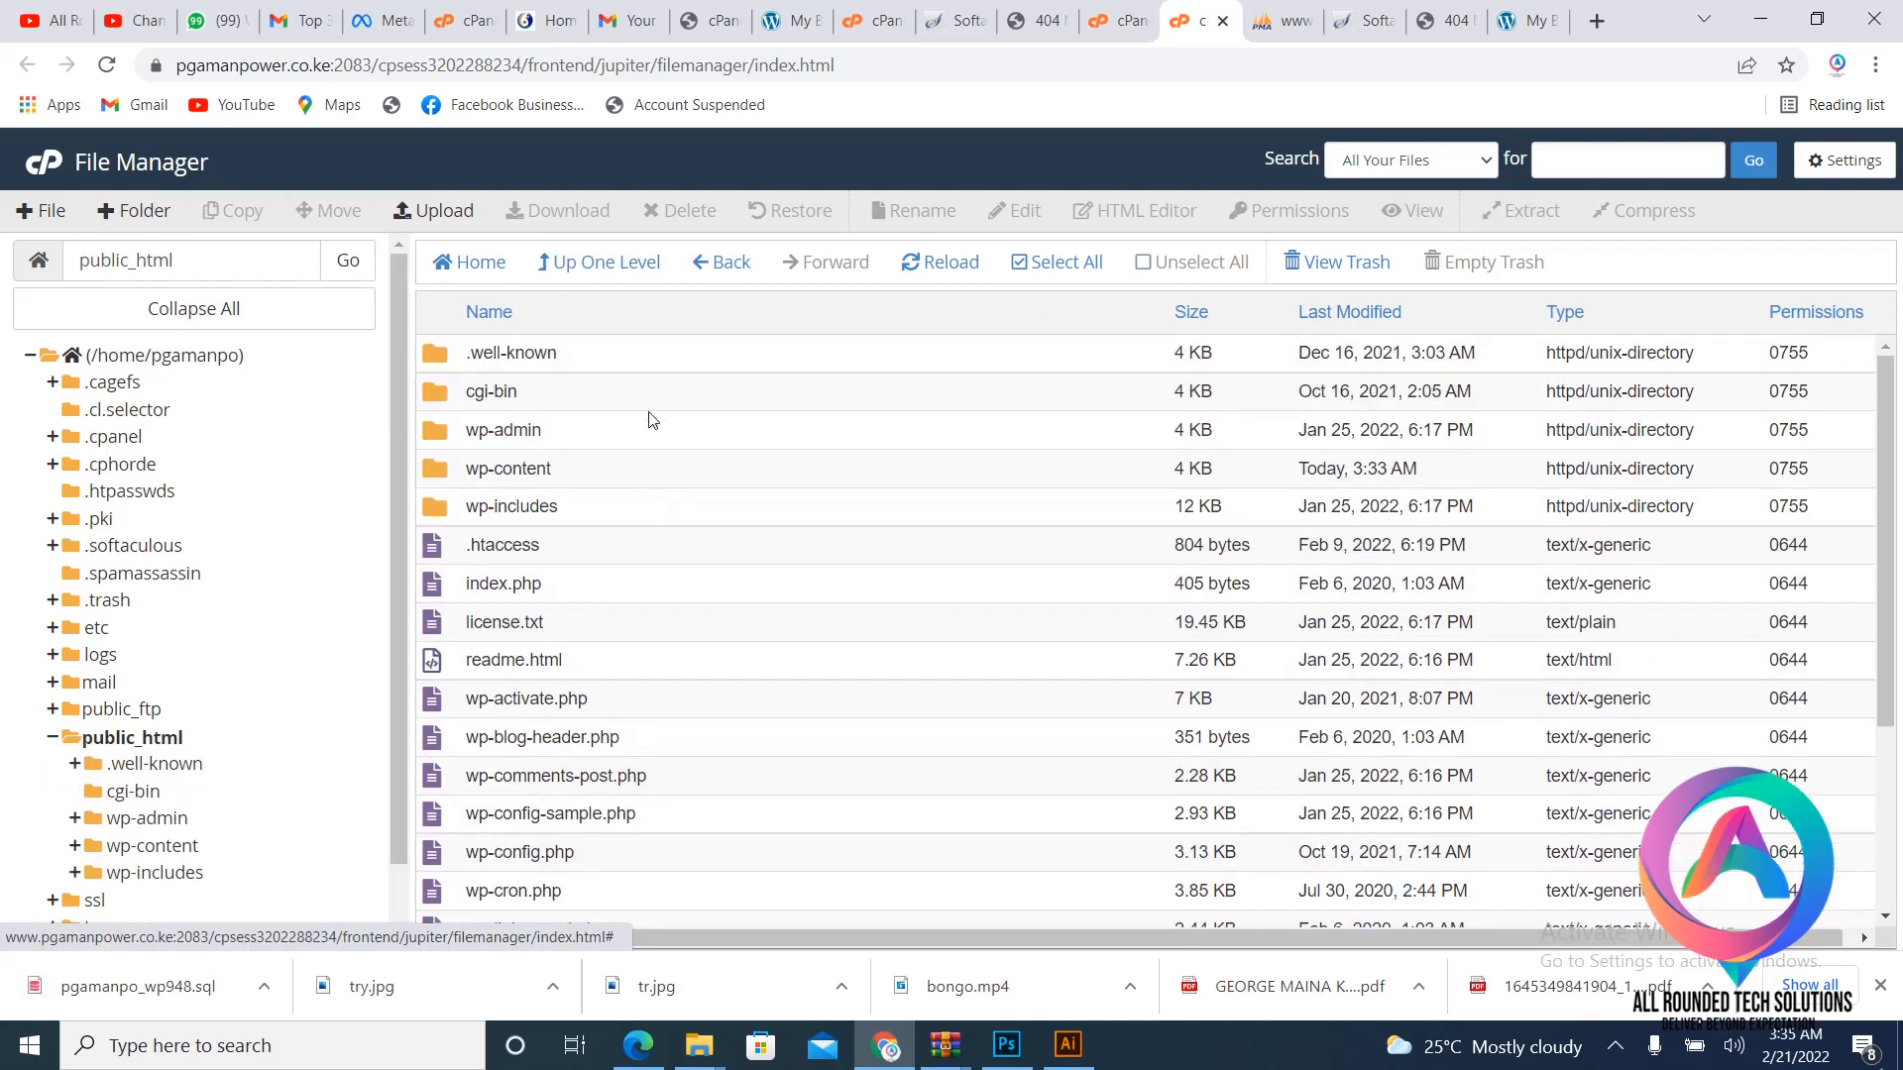
- Select everything in public_html except .well-known and cgi-bin, and open Compress
click(622, 366)
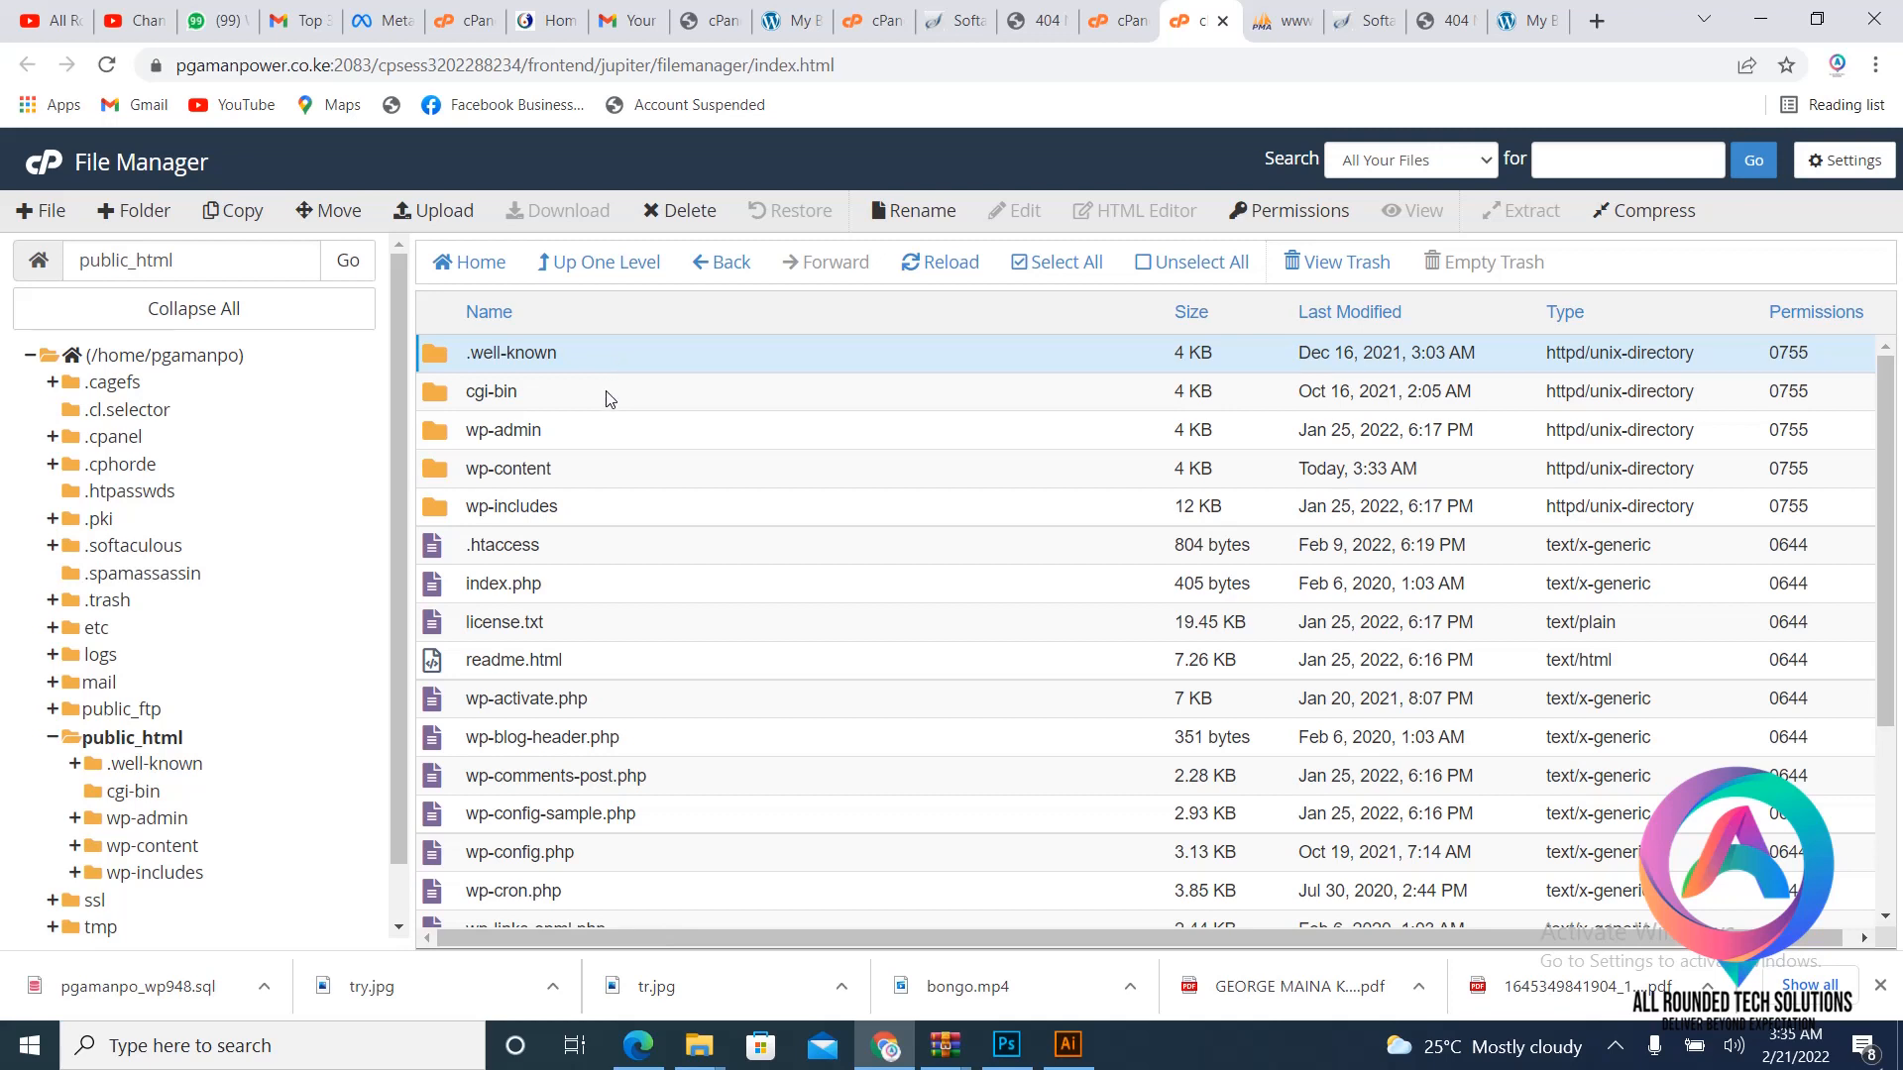
click(606, 397)
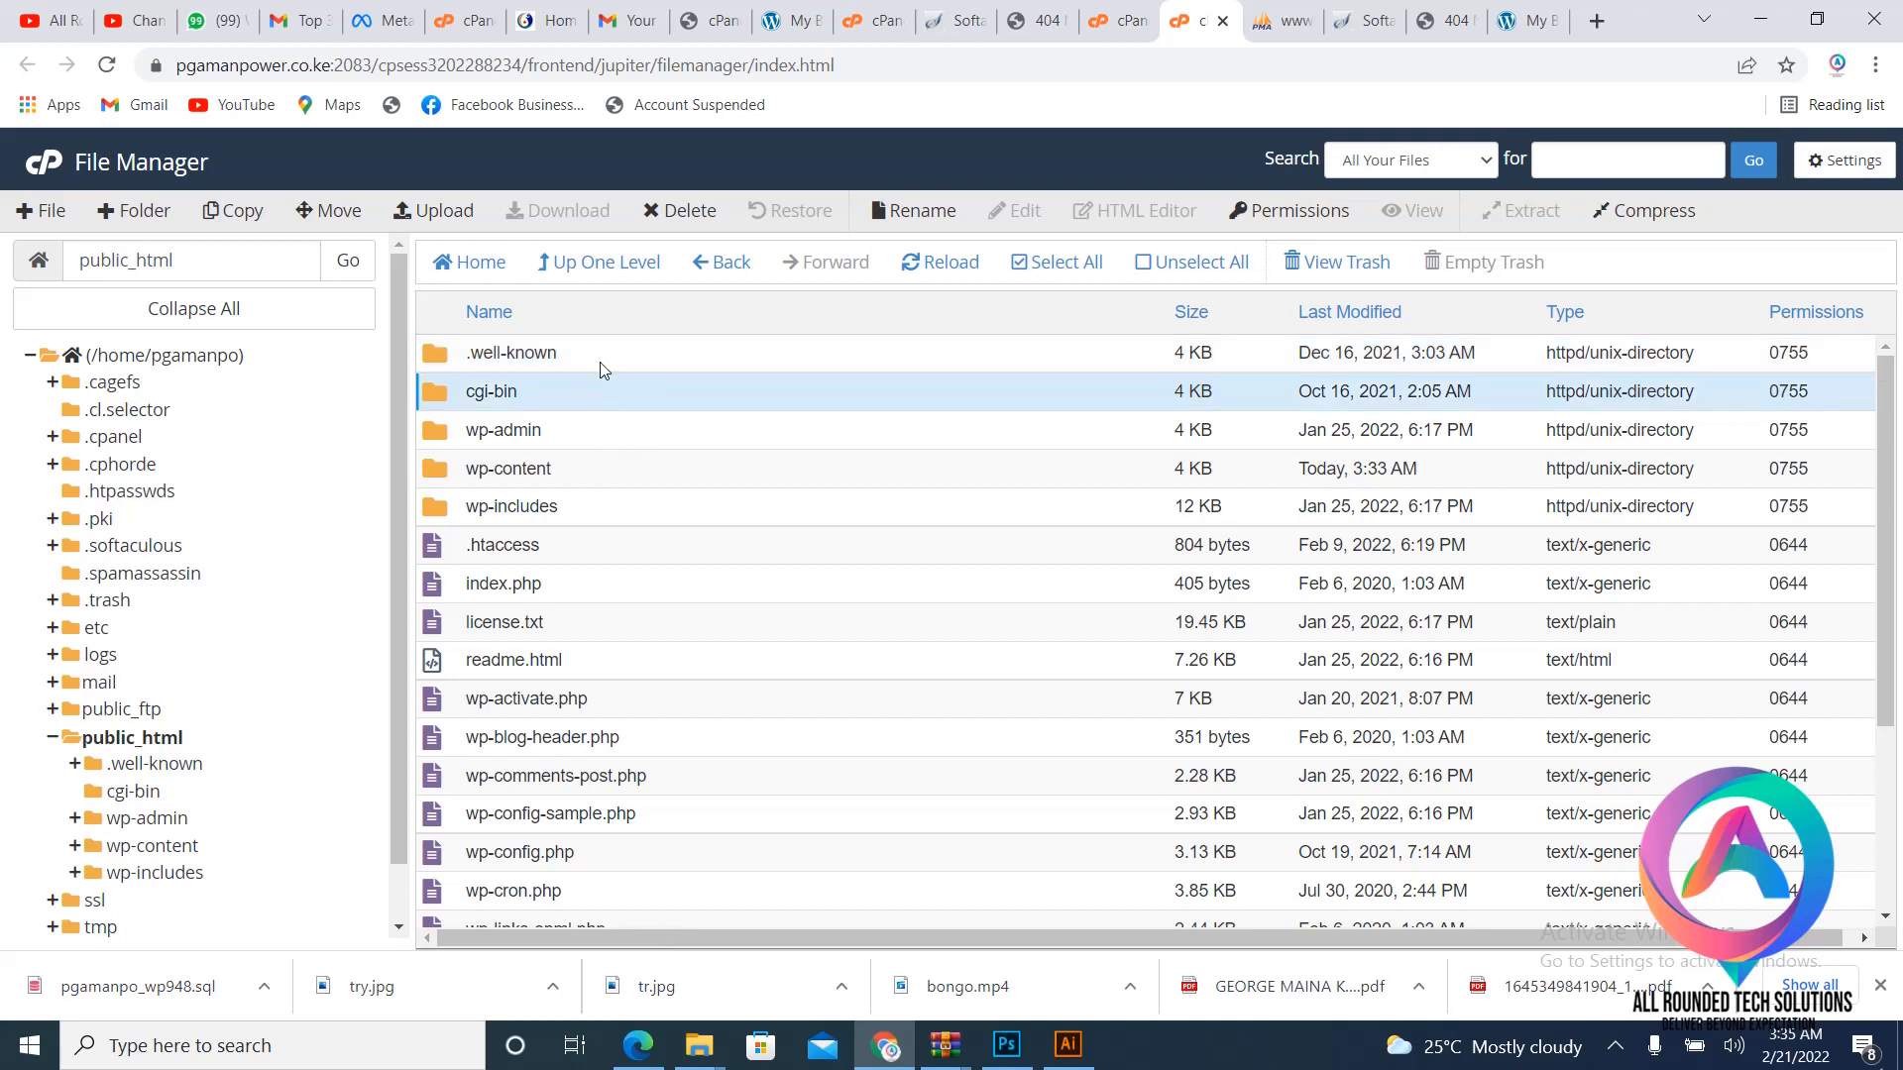
ctrl+click(602, 370)
click(1056, 262)
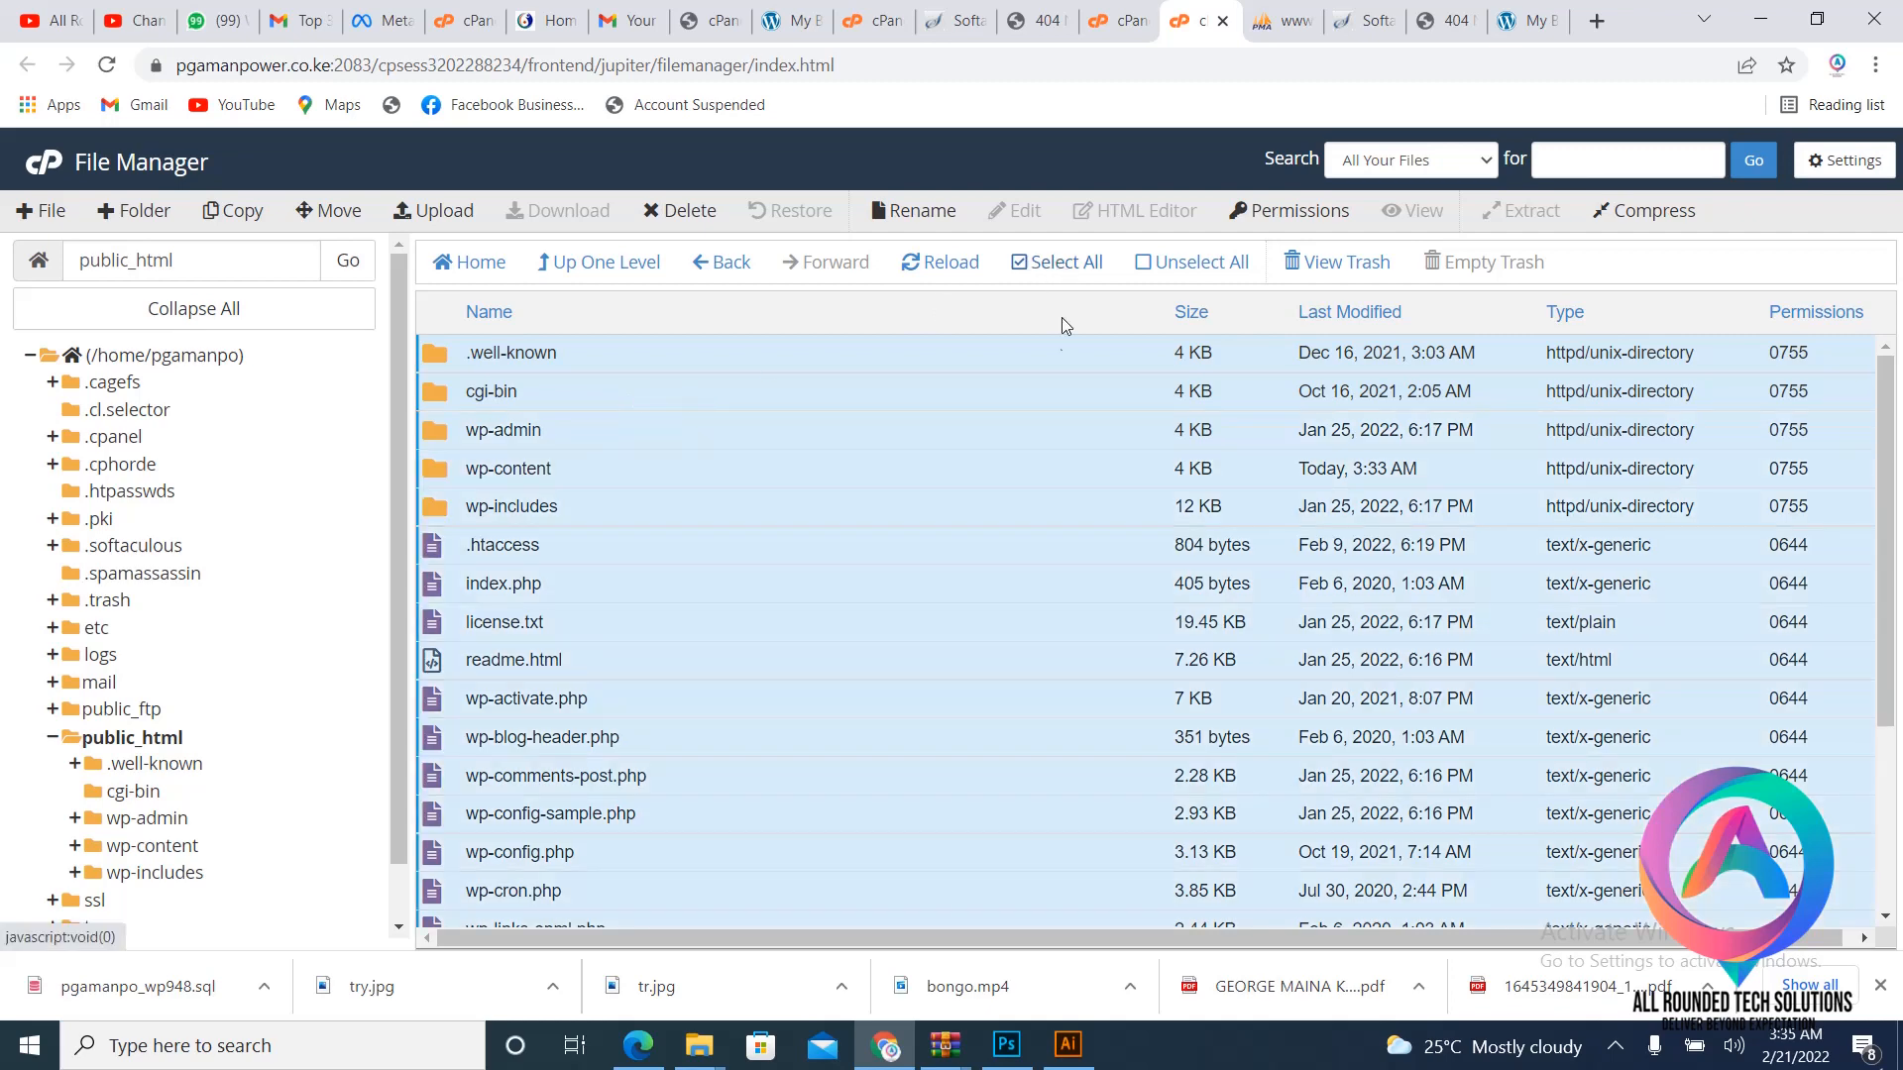
ctrl+click(741, 355)
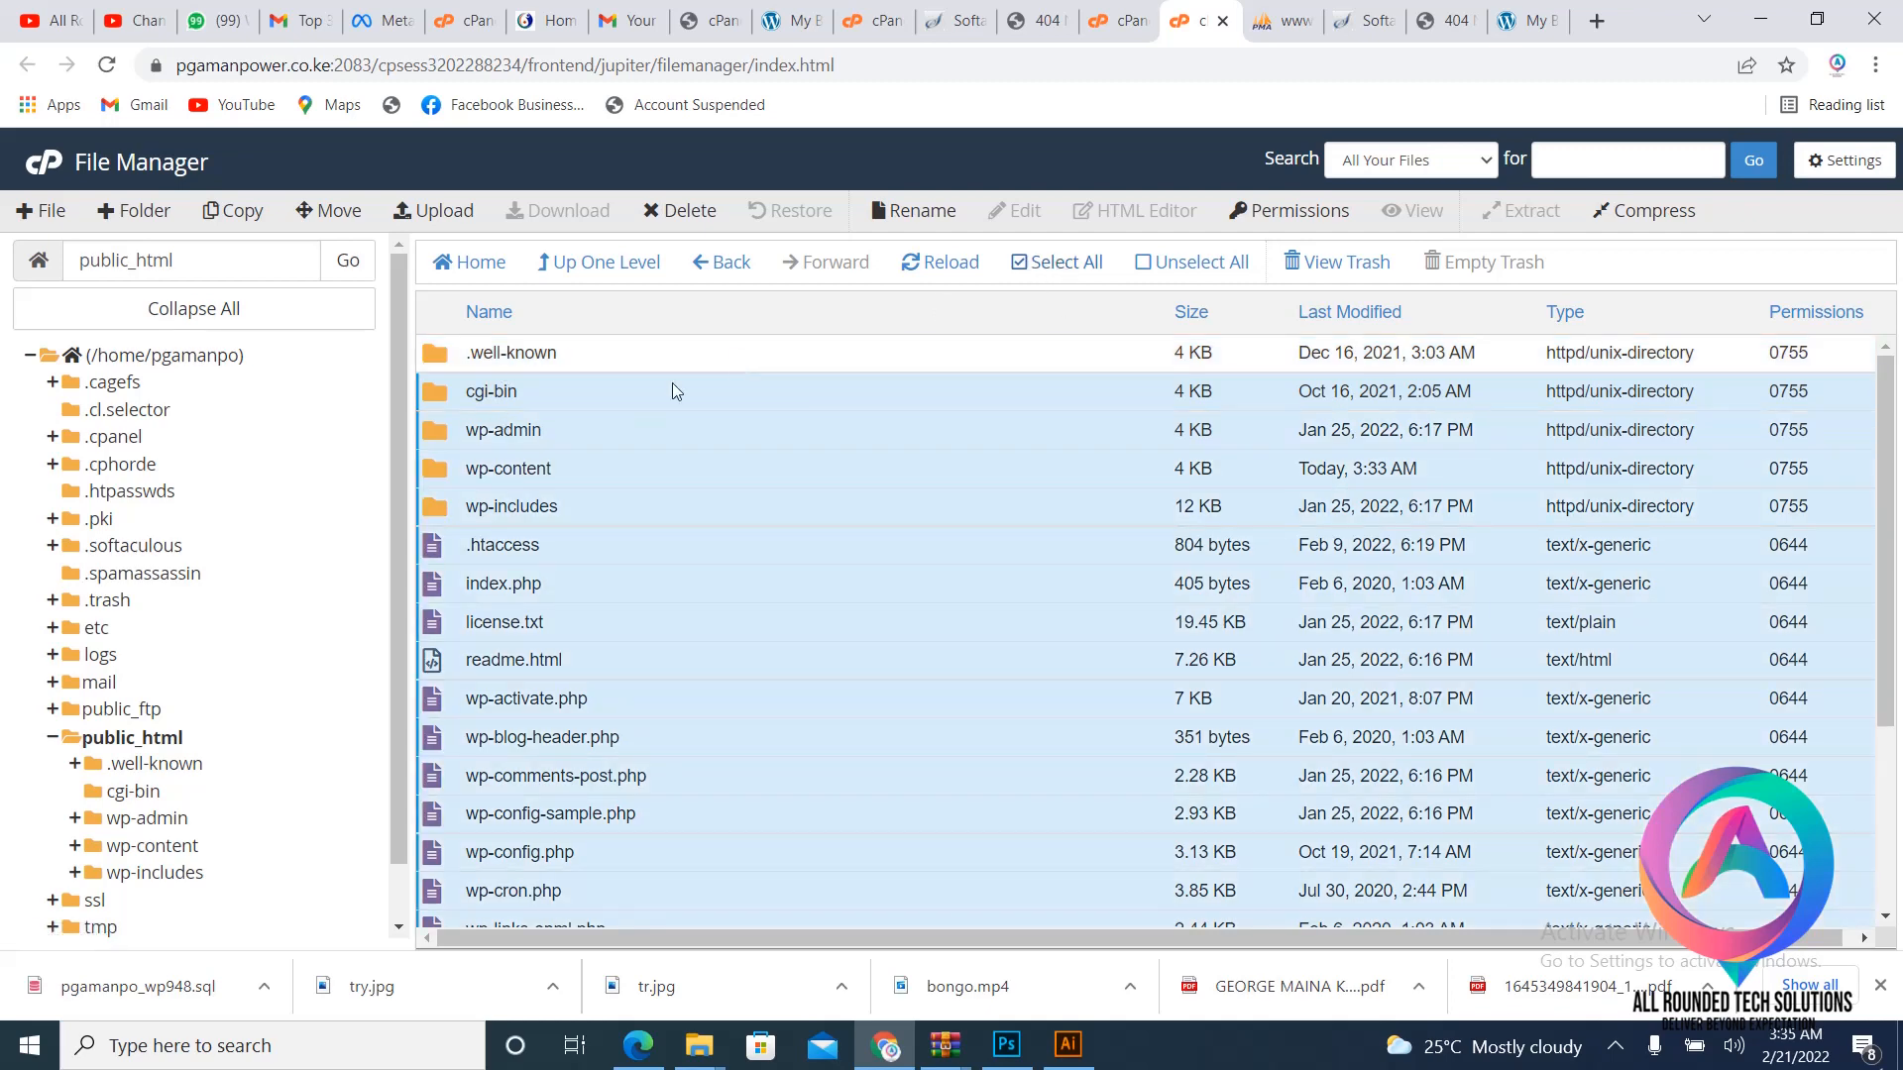
ctrl+click(602, 400)
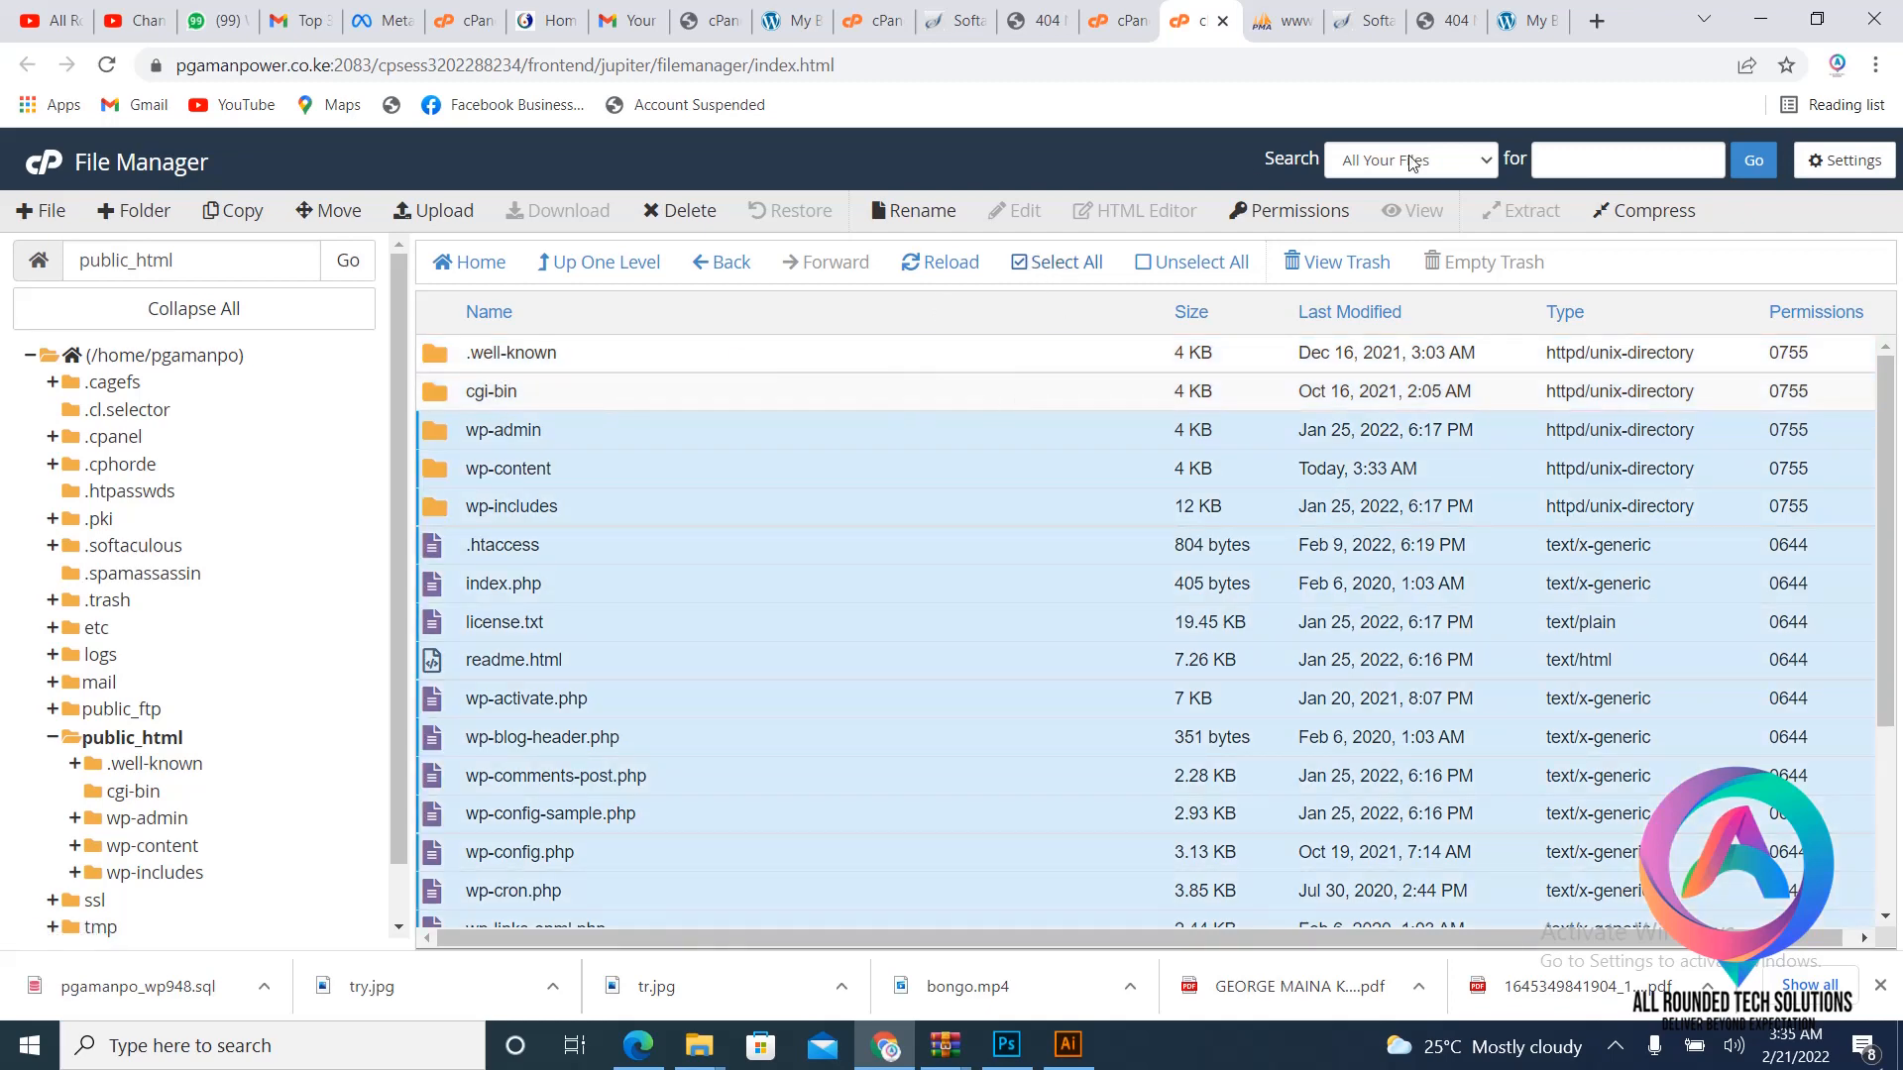
click(1641, 210)
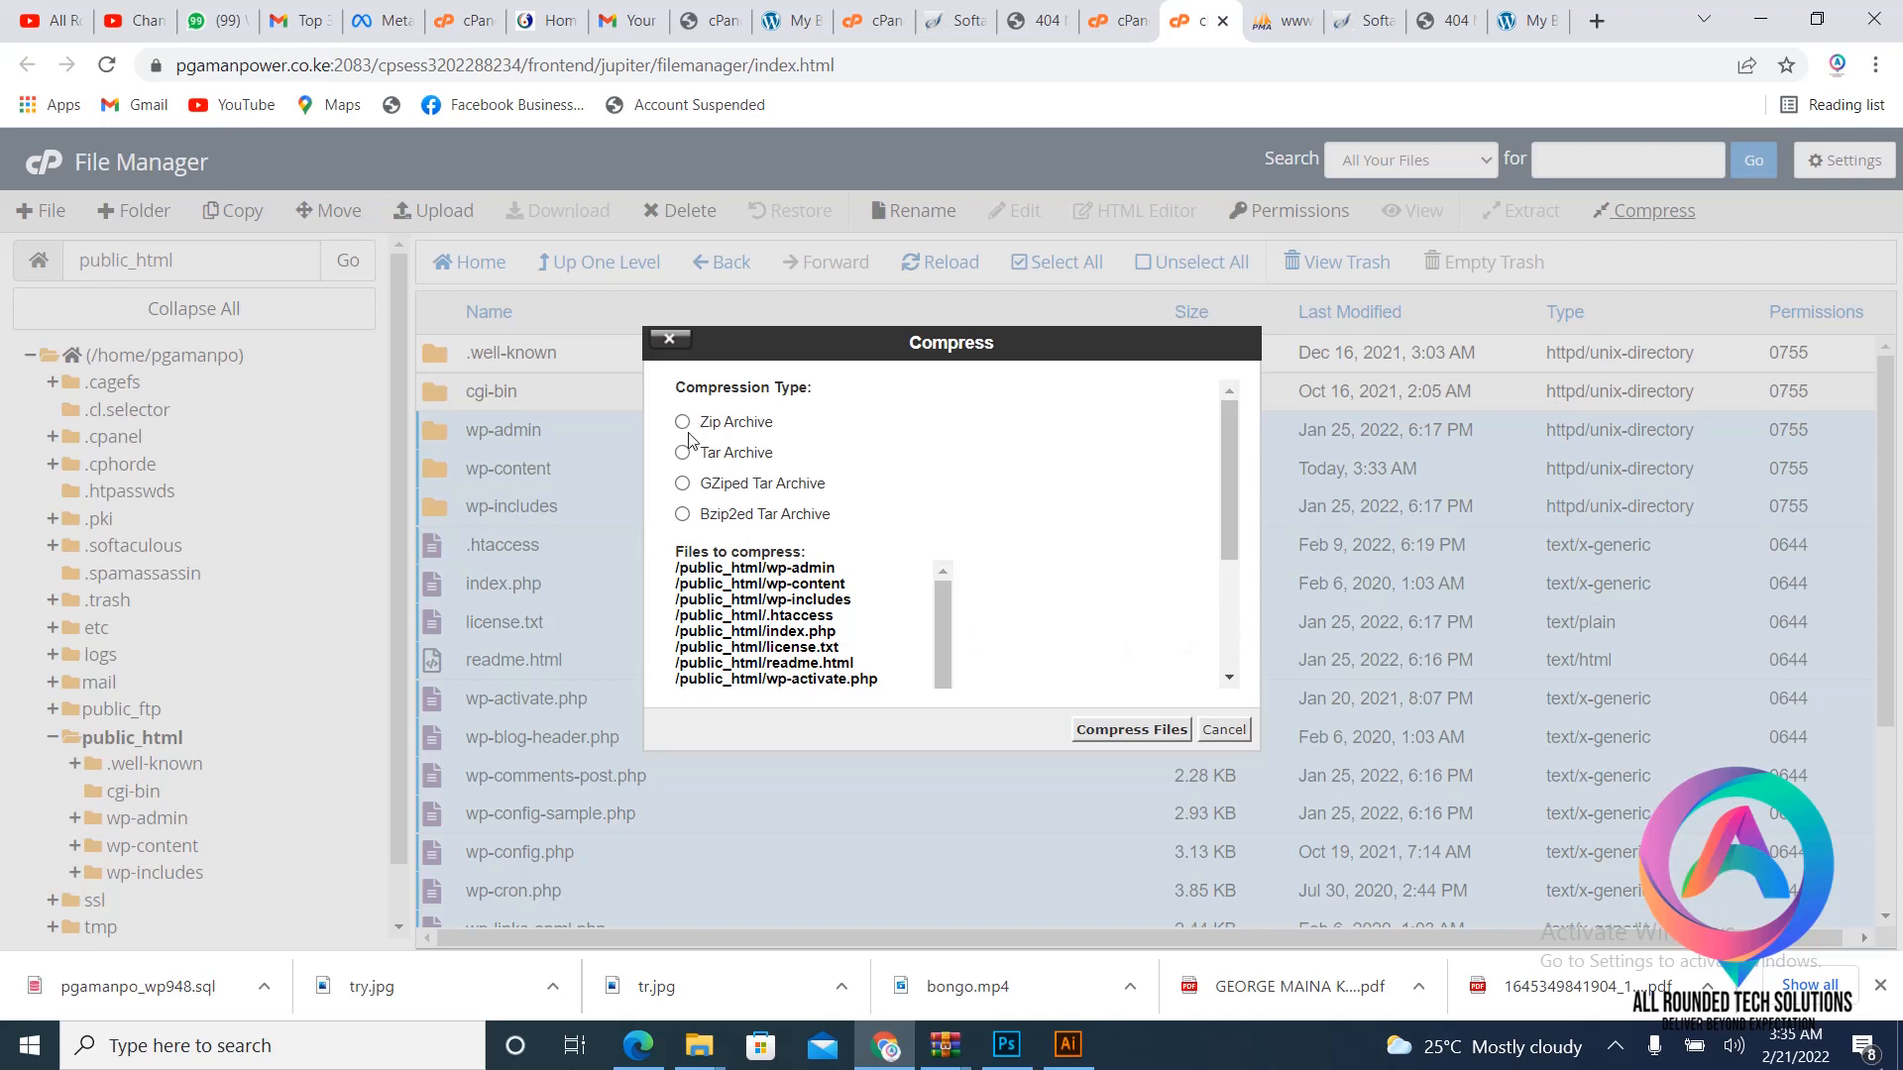
- Zip the selected files into wp-admin.zip (86.75 MB) and download the archive
click(1130, 729)
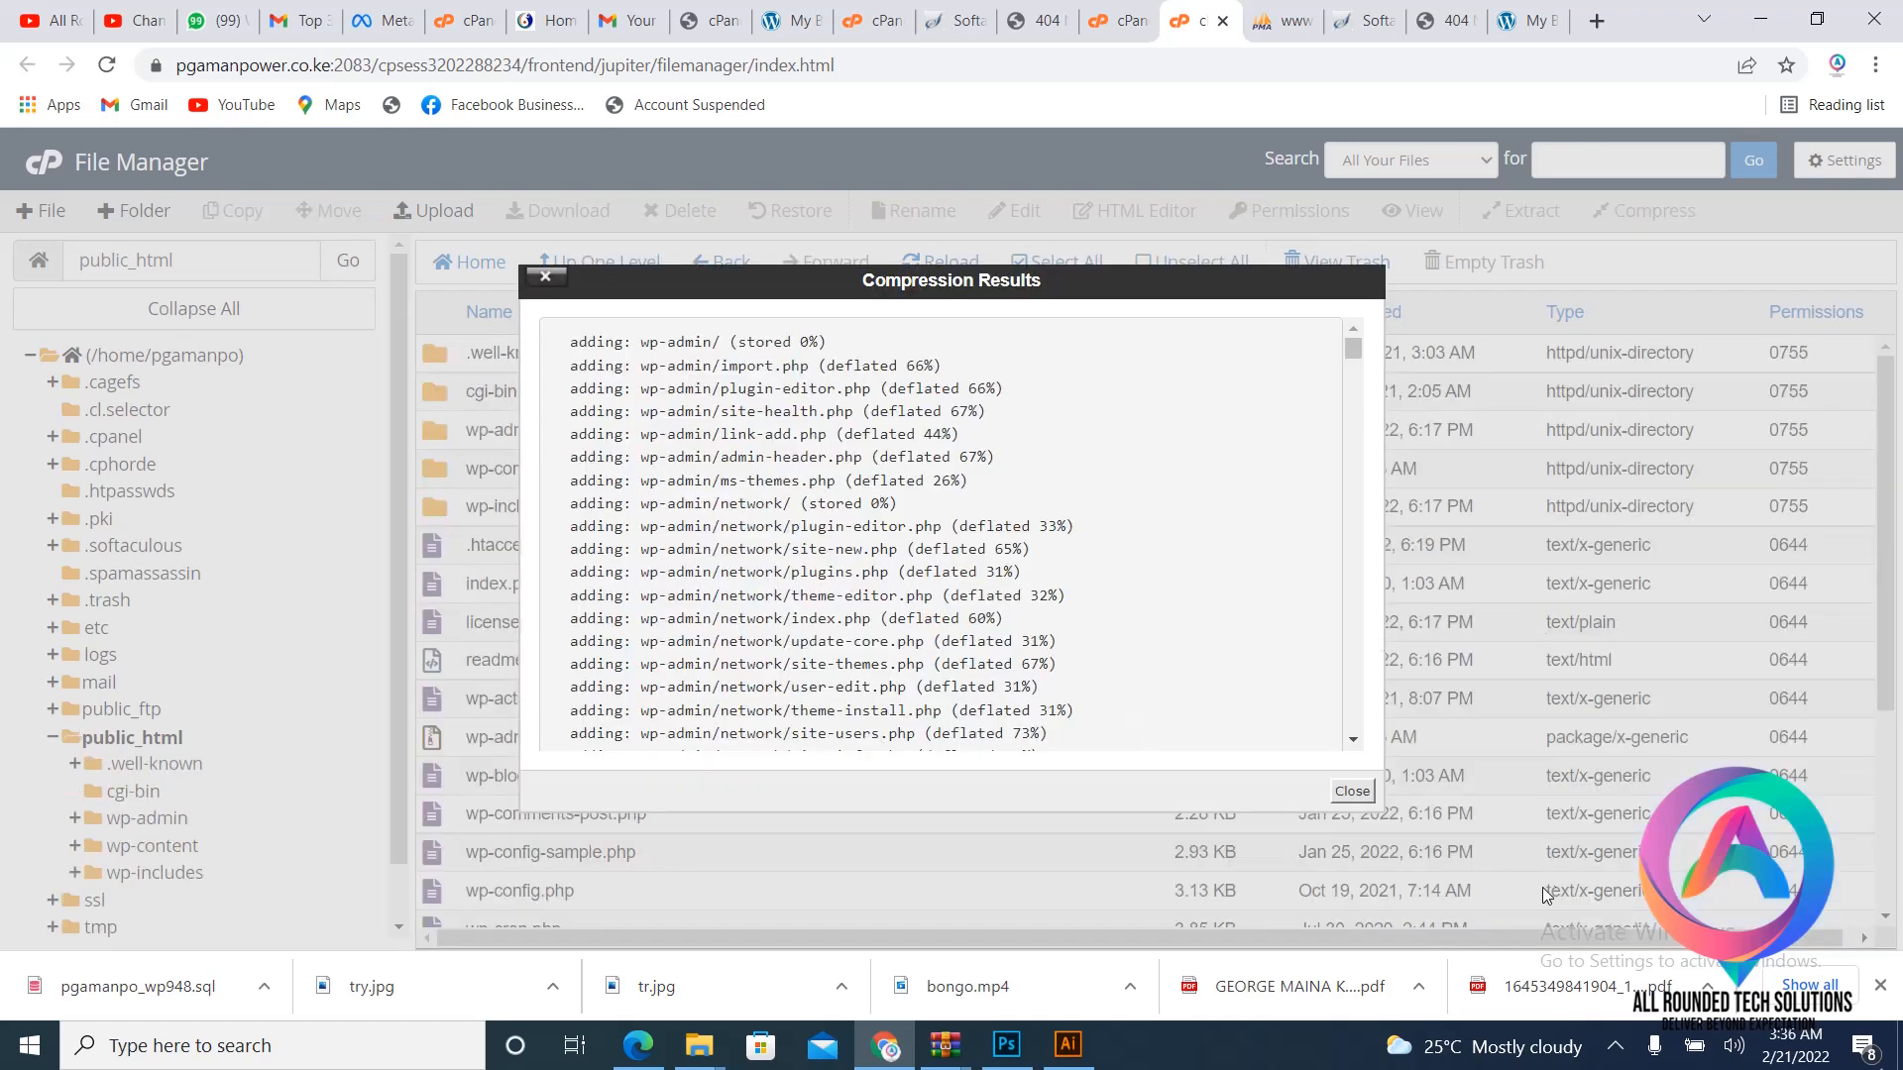
click(1337, 796)
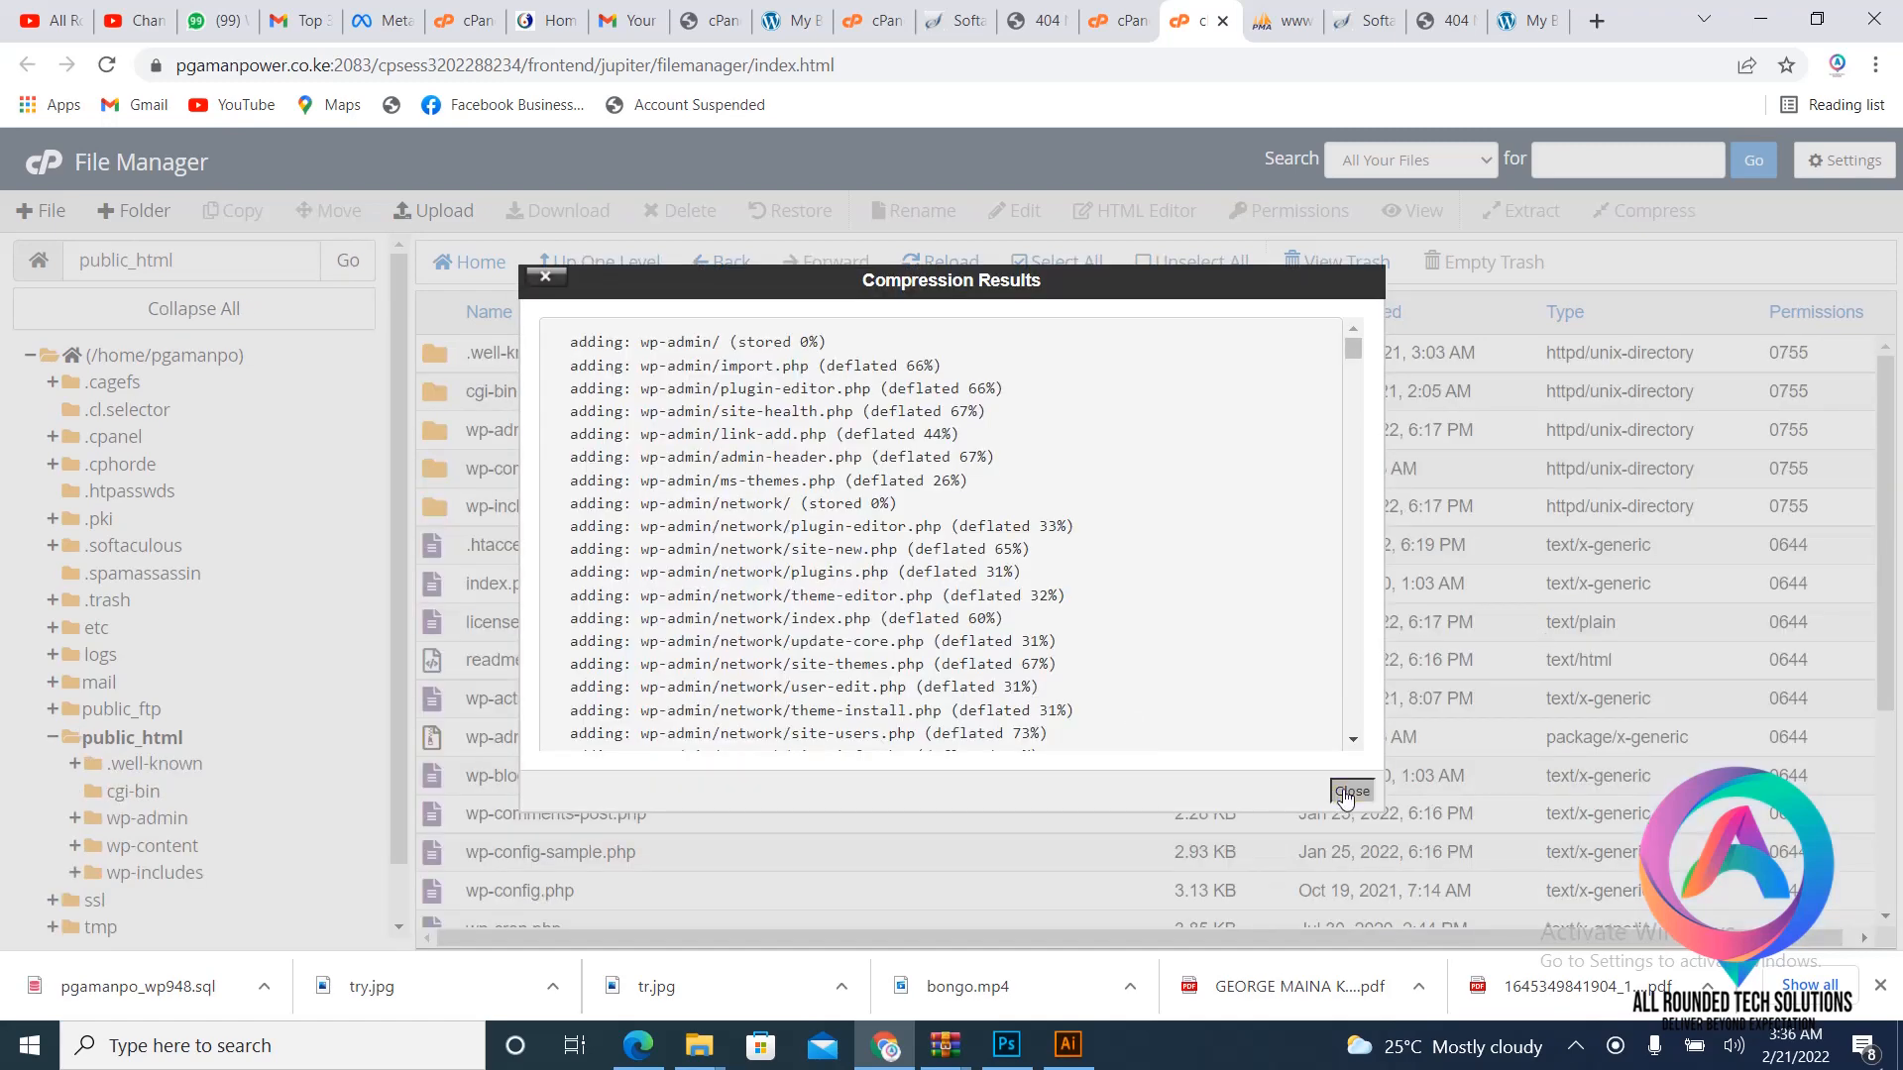
click(621, 745)
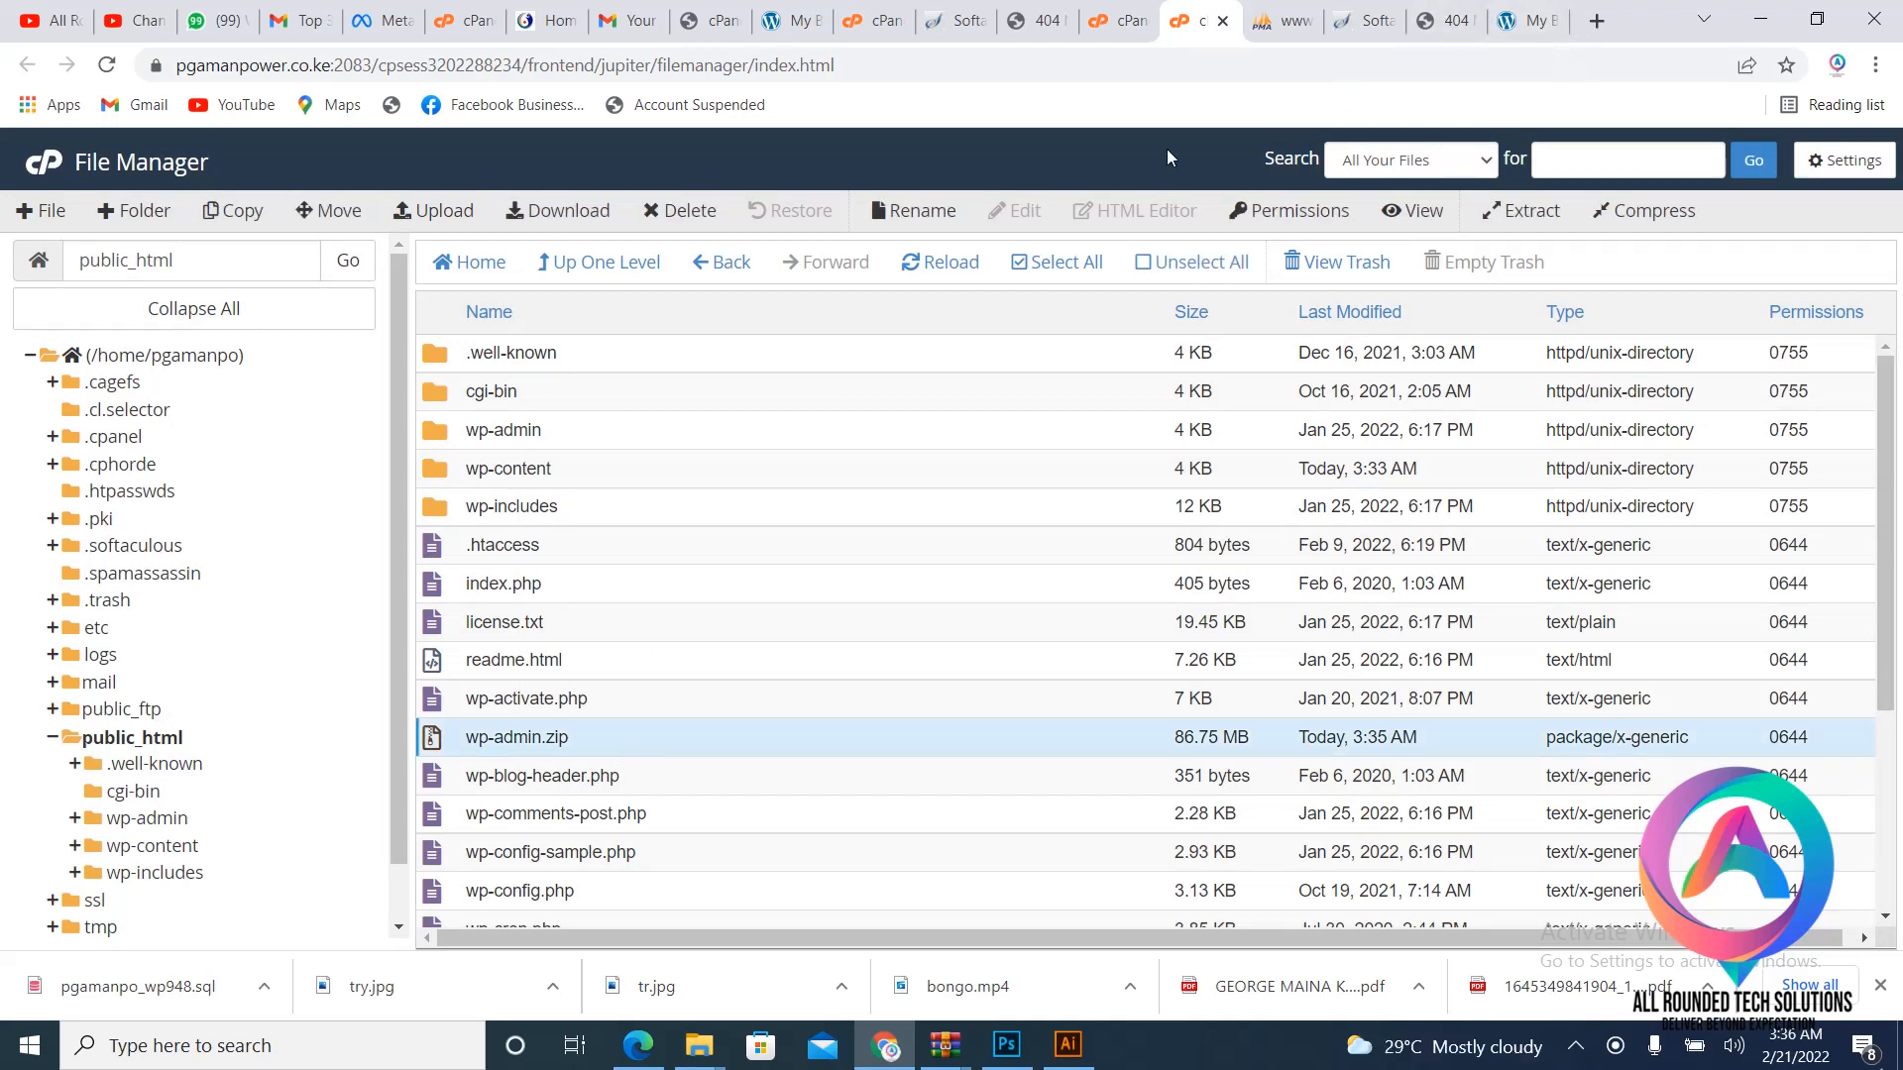
click(570, 214)
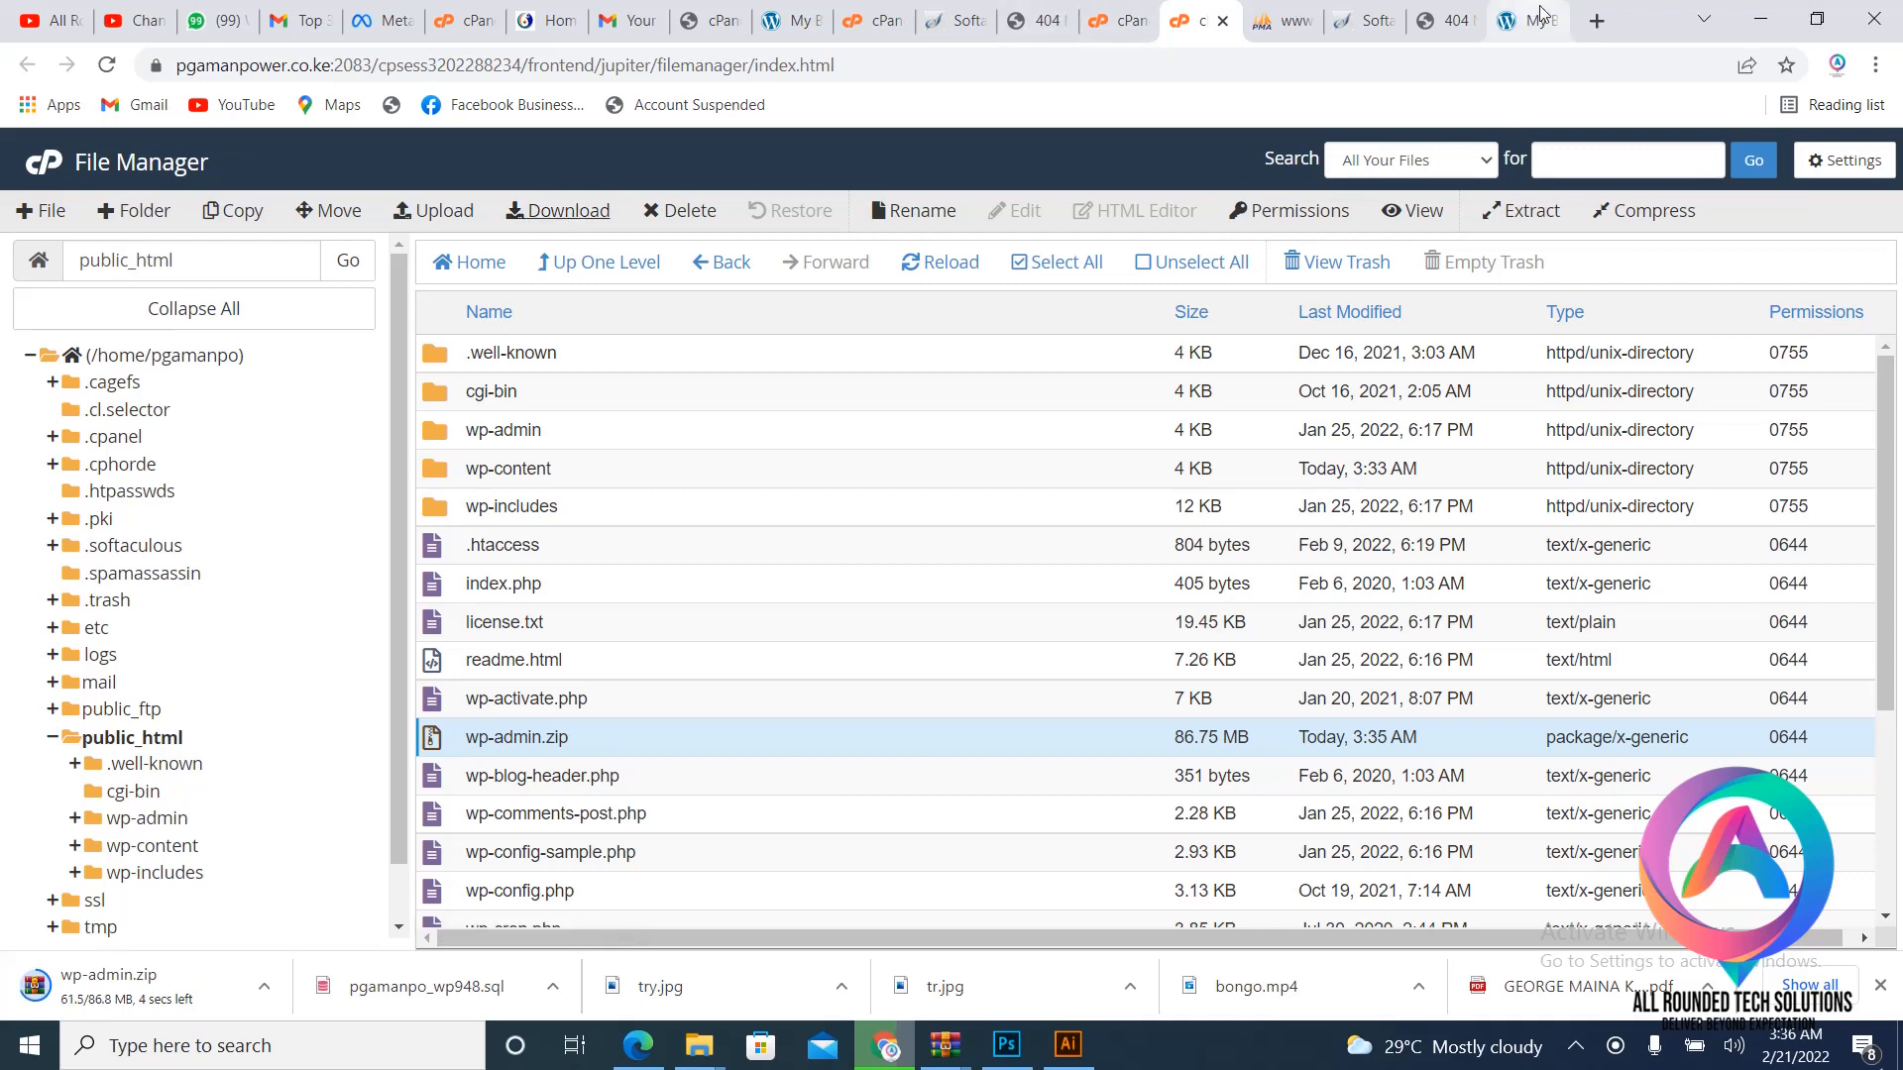
click(1125, 20)
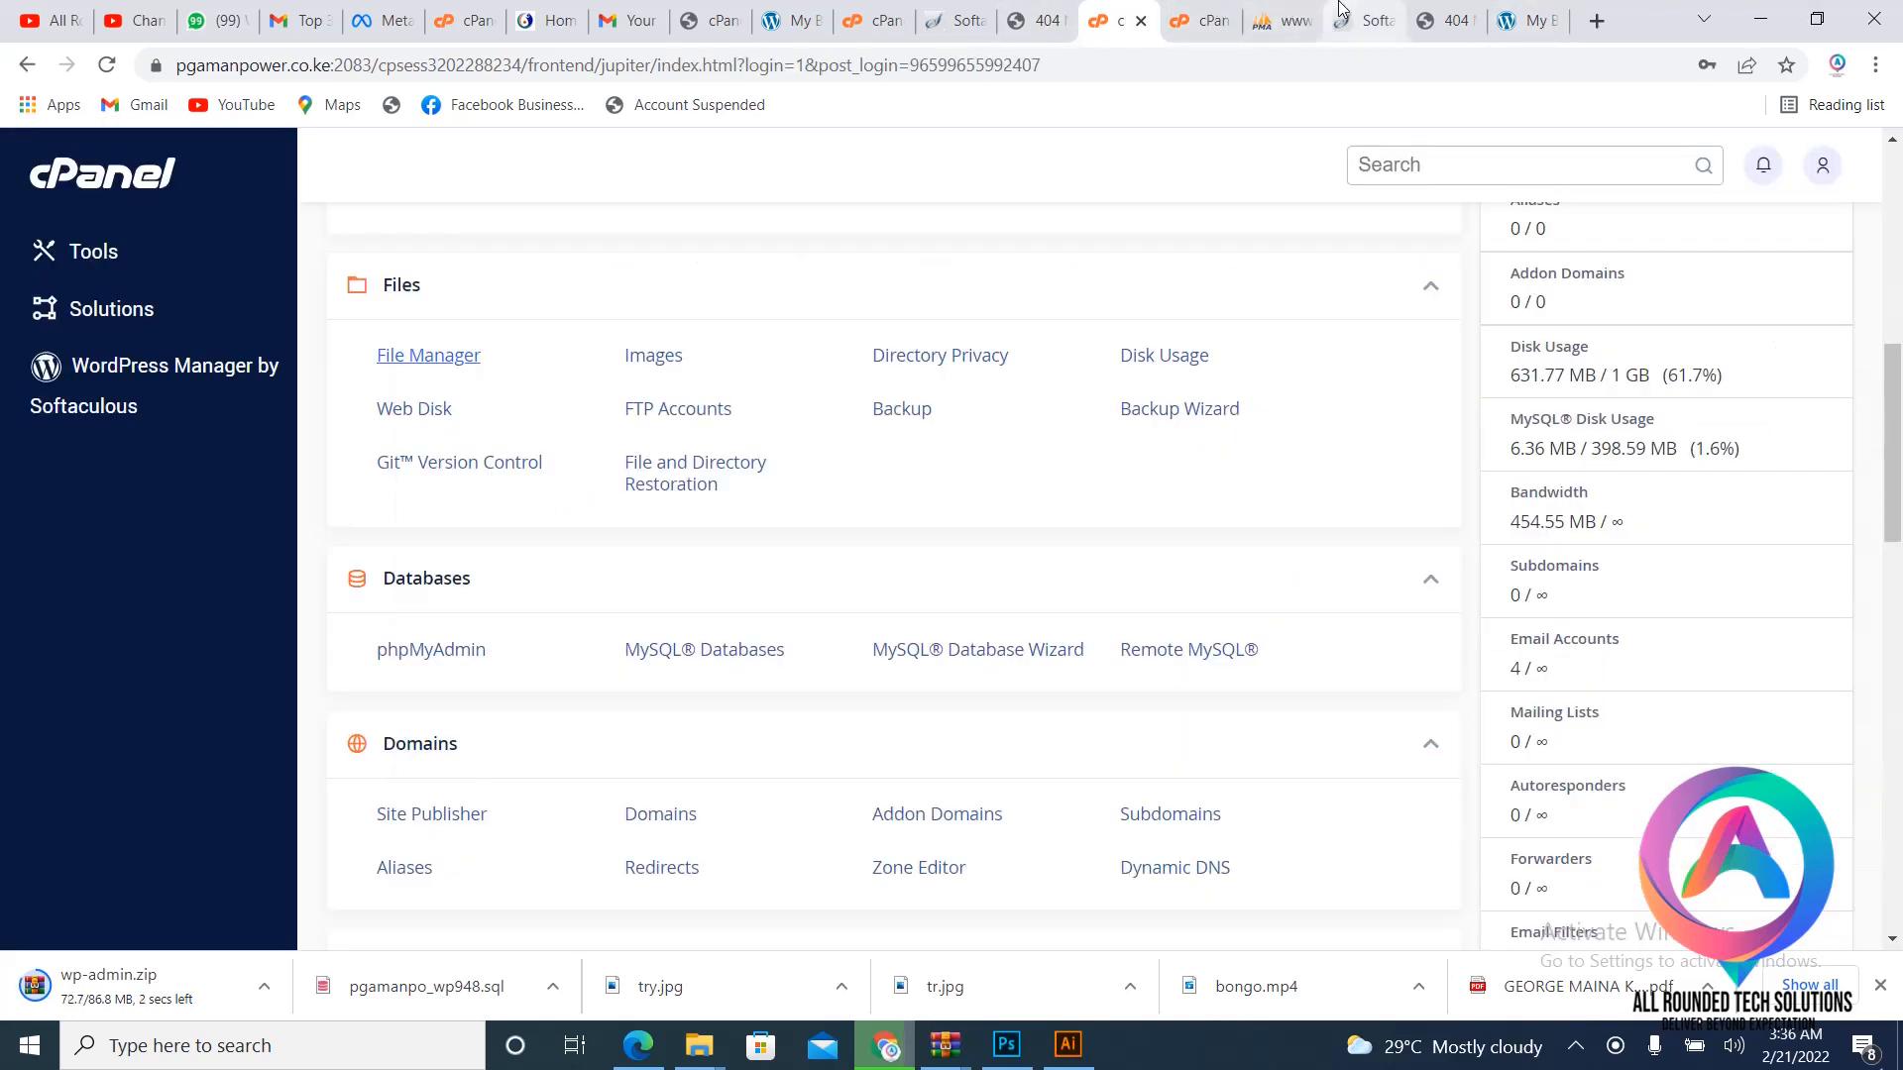
- In the lombocpas.com cPanel, create the MySQL database lombocpa_sewe
click(1365, 20)
click(864, 20)
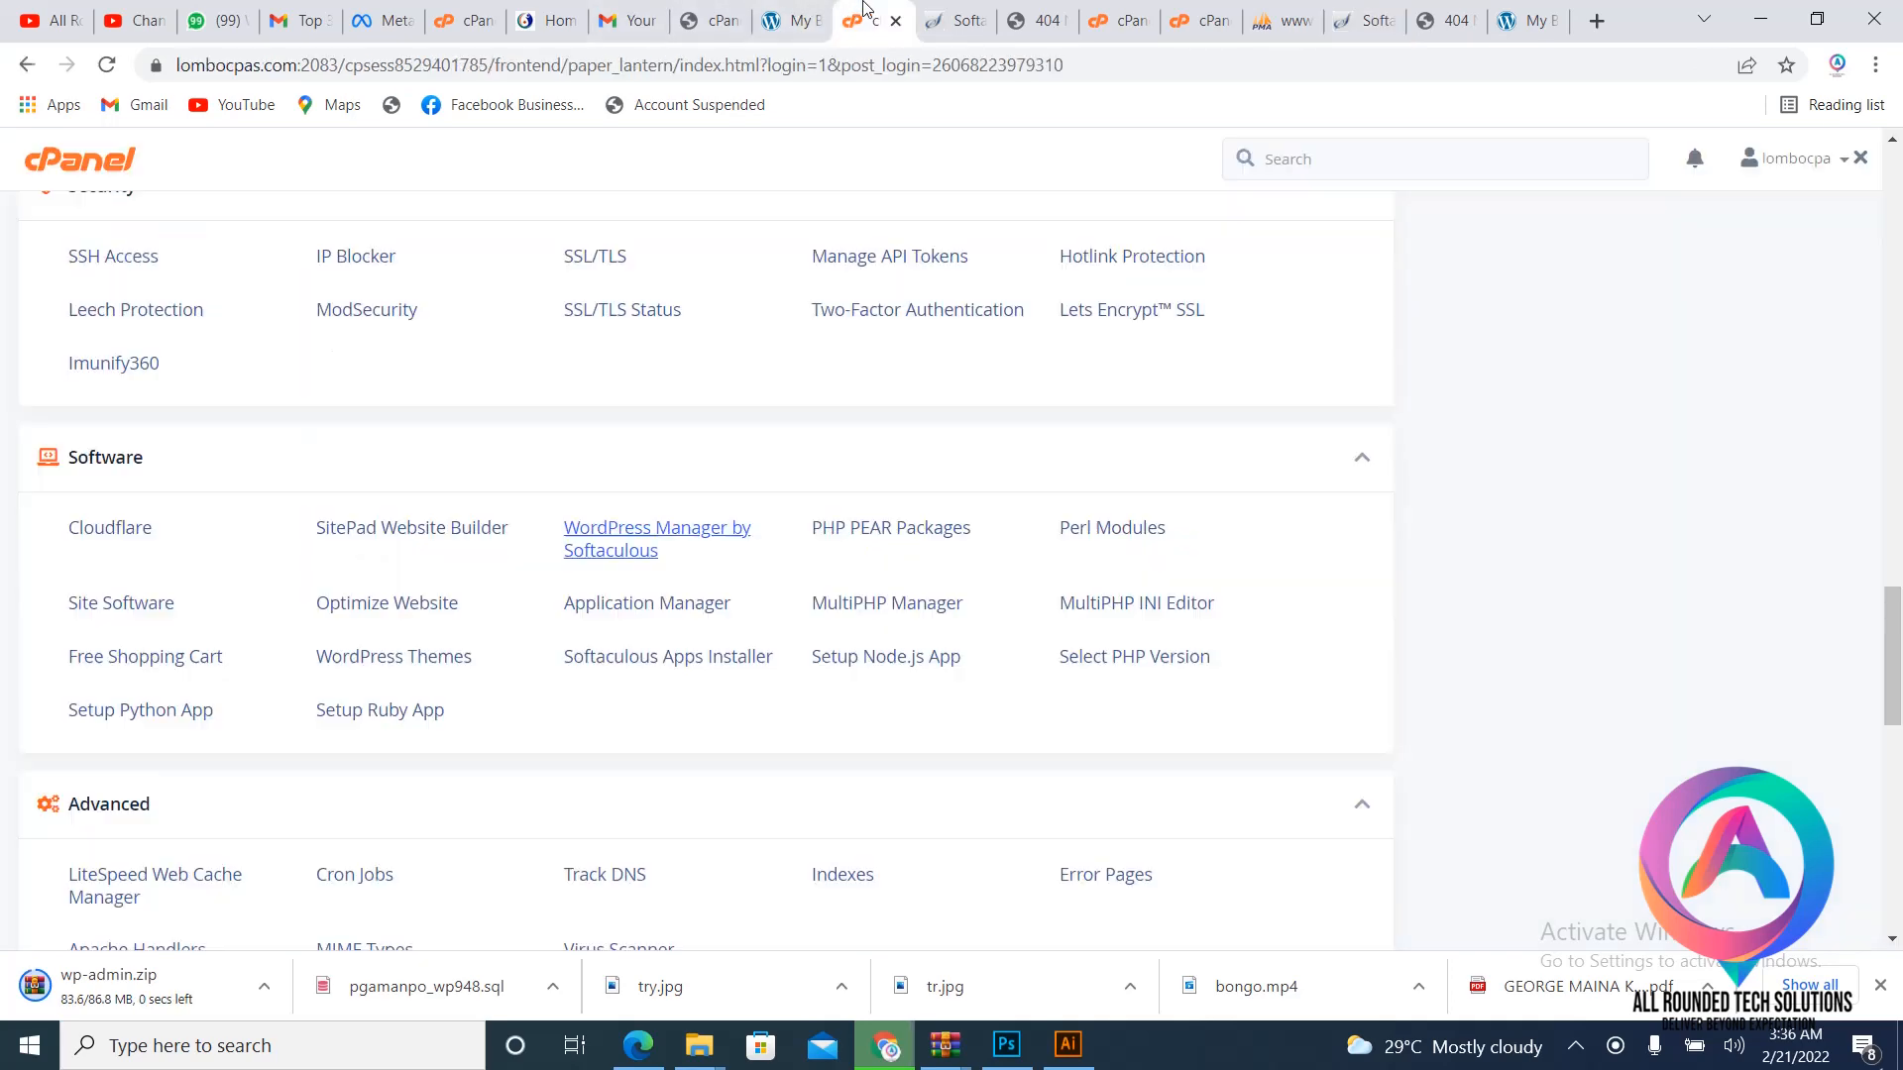
scroll(658, 374, up, 7)
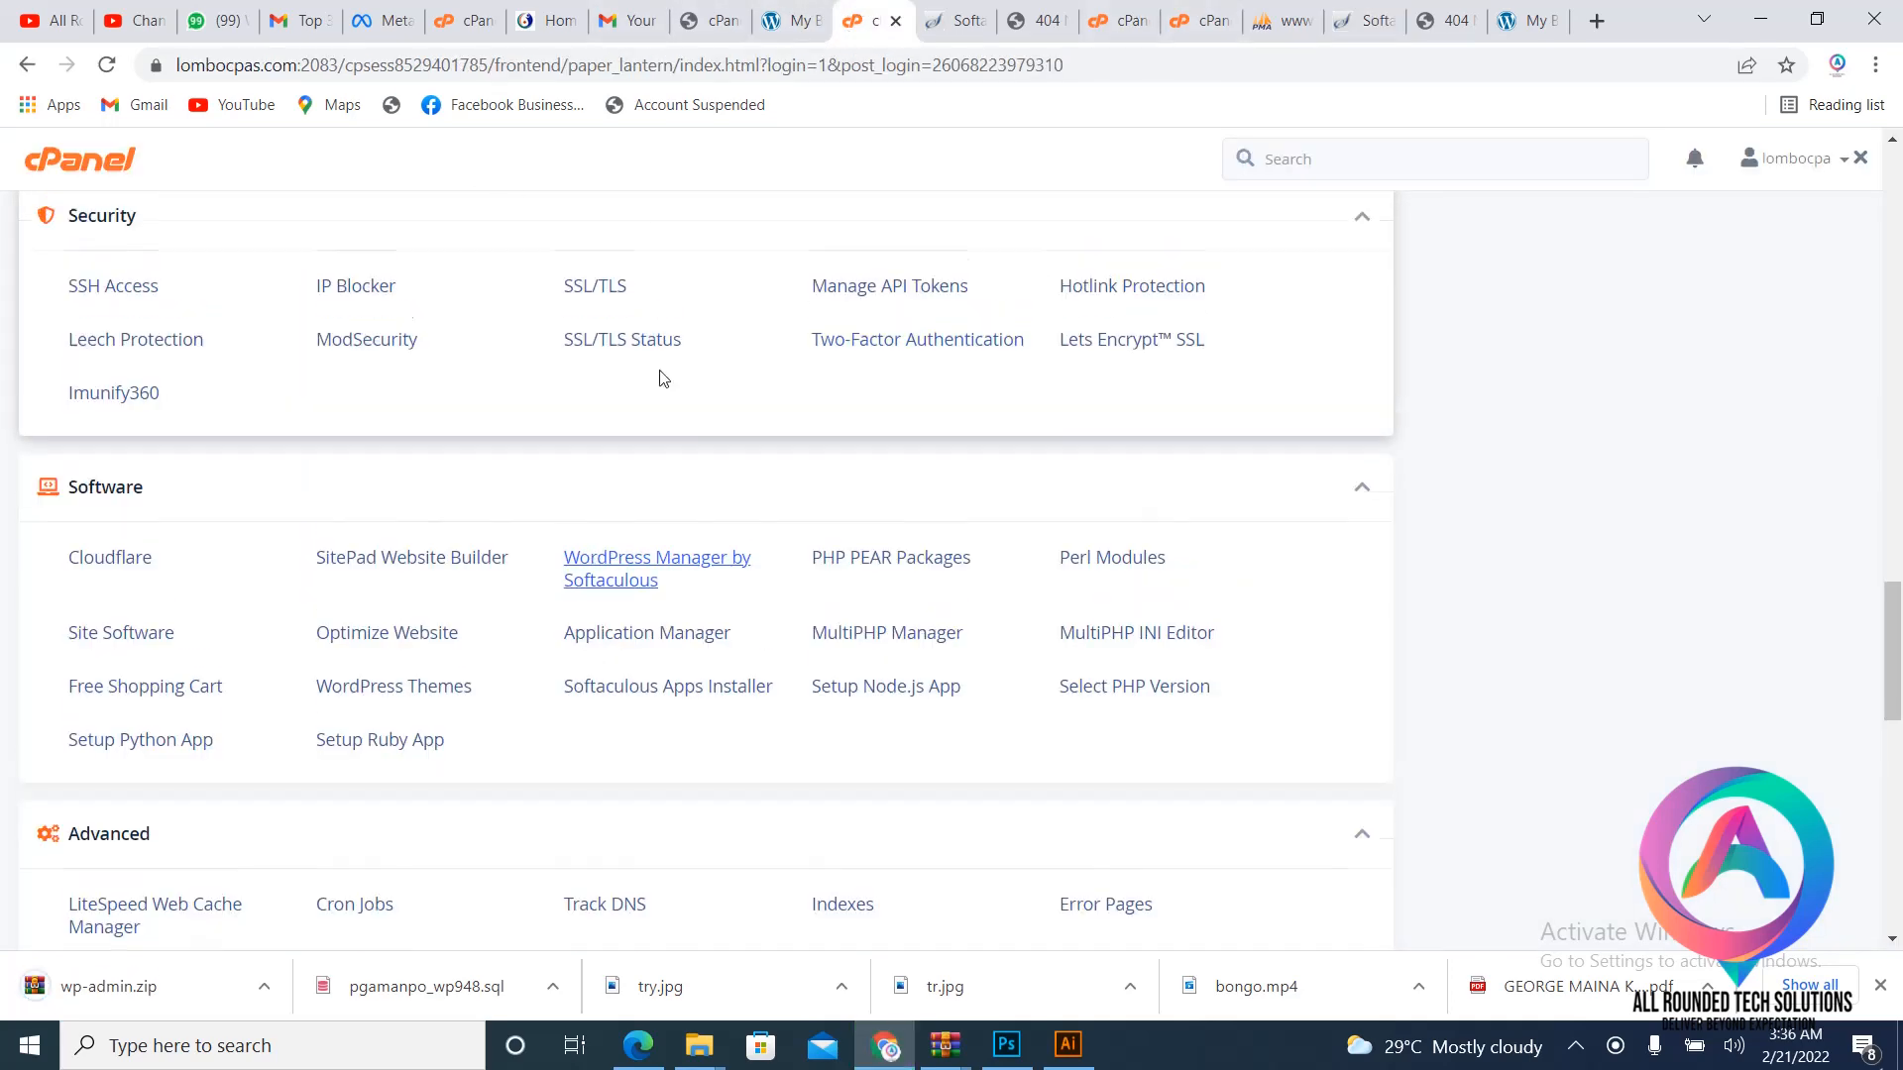
scroll(822, 411, up, 10)
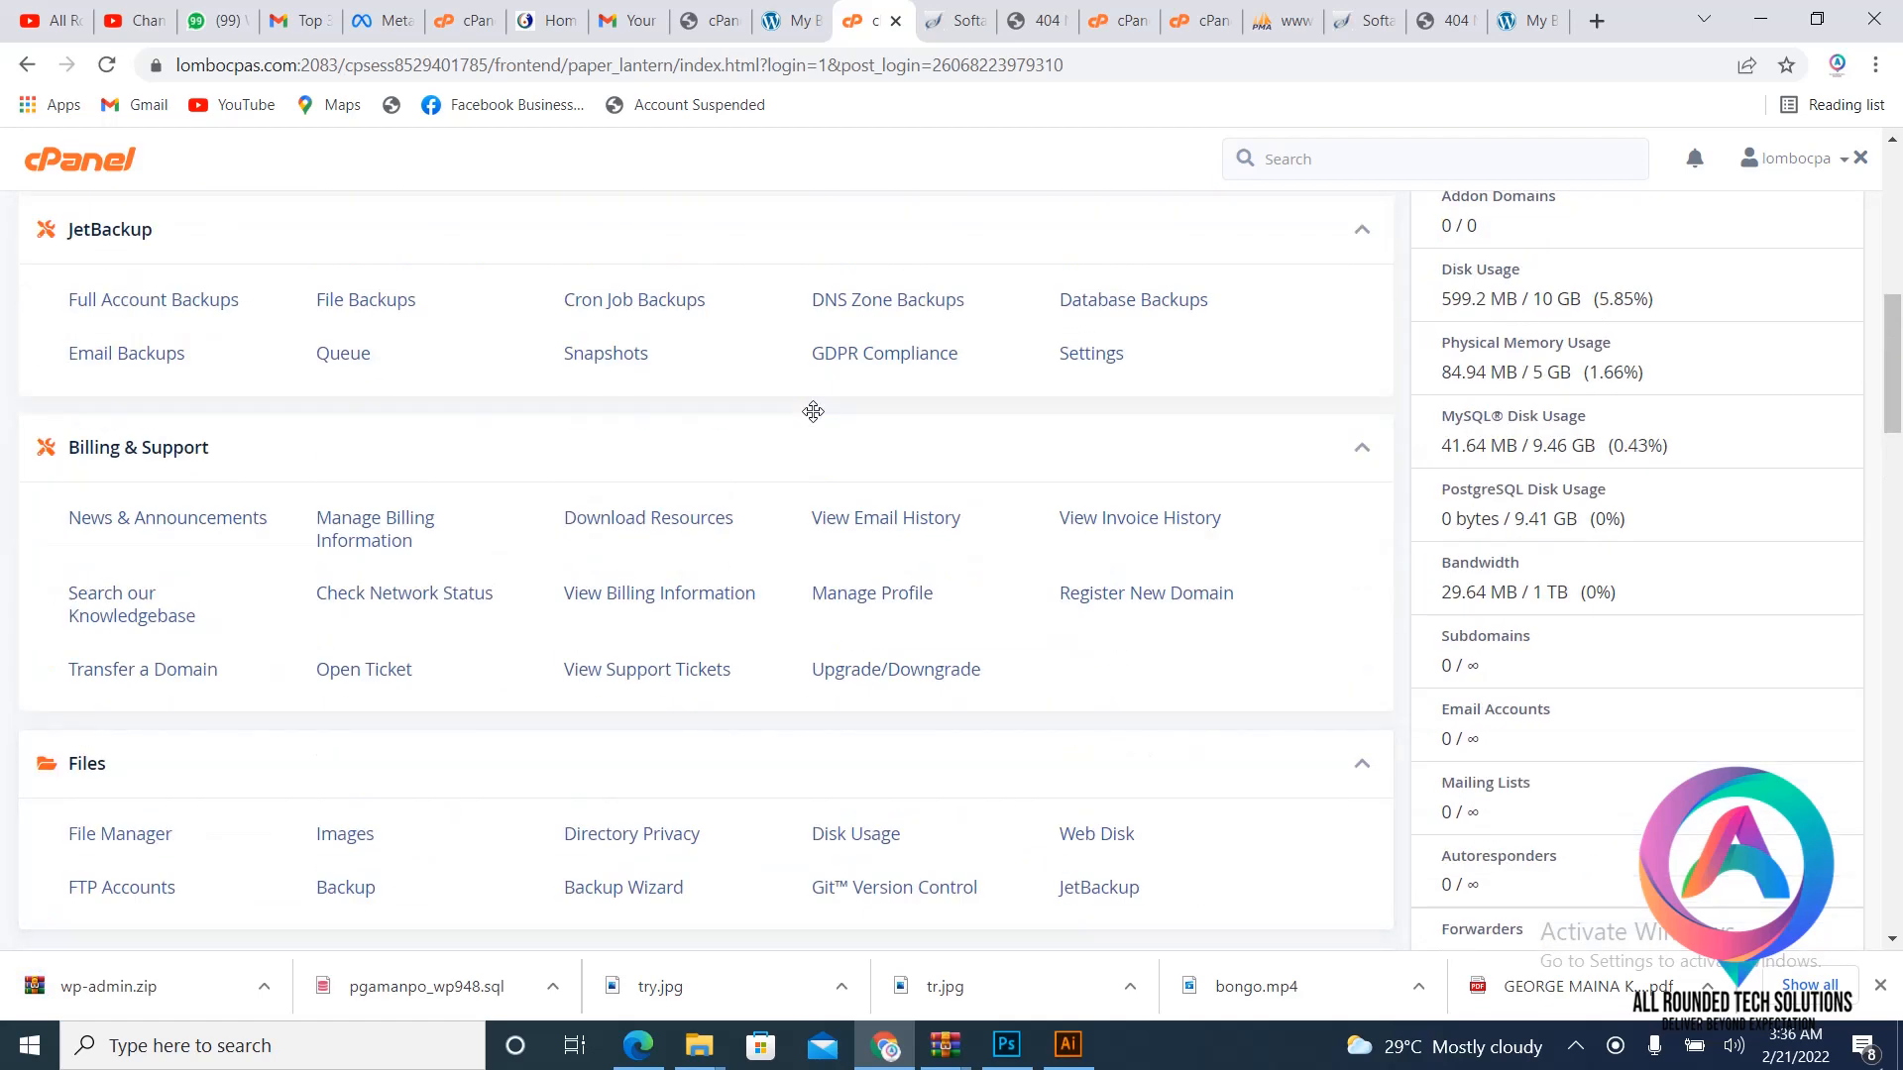
scroll(813, 411, up, 1)
scroll(813, 412, down, 6)
scroll(812, 411, down, 1)
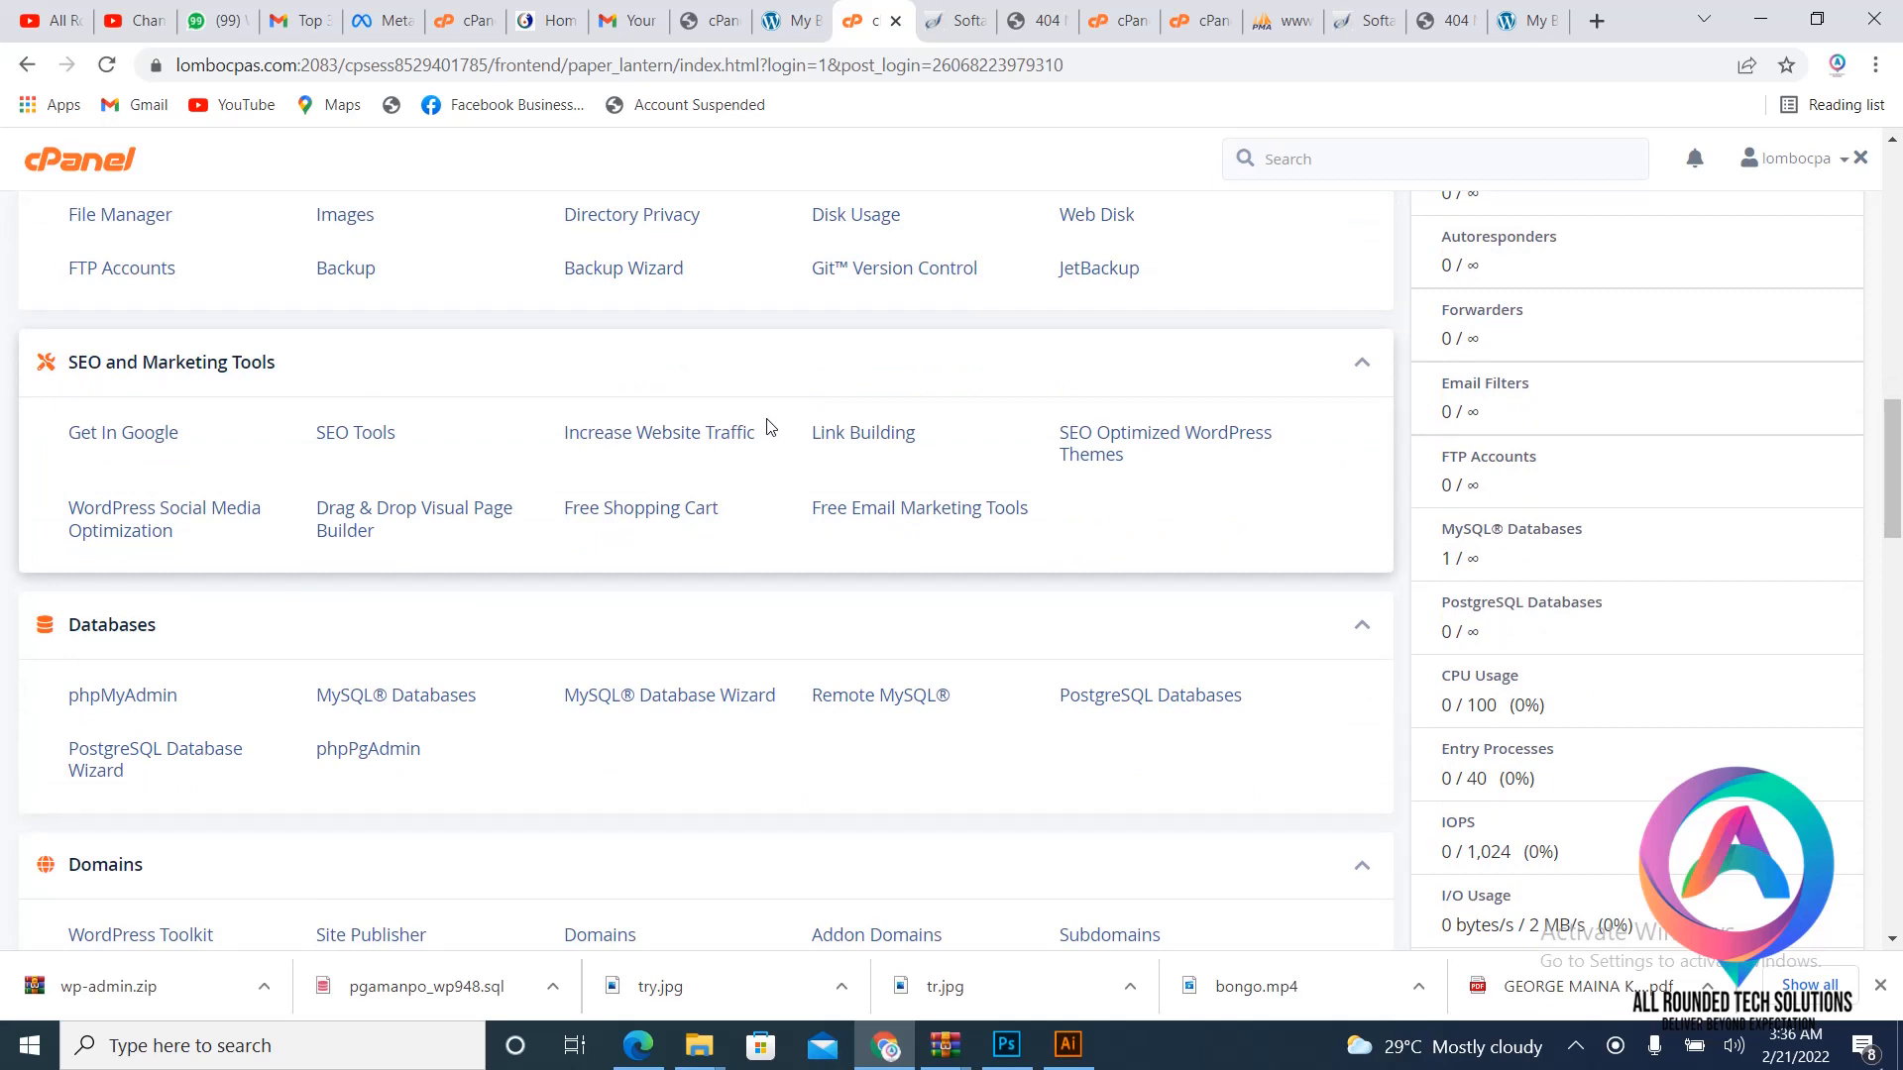
scroll(768, 424, down, 2)
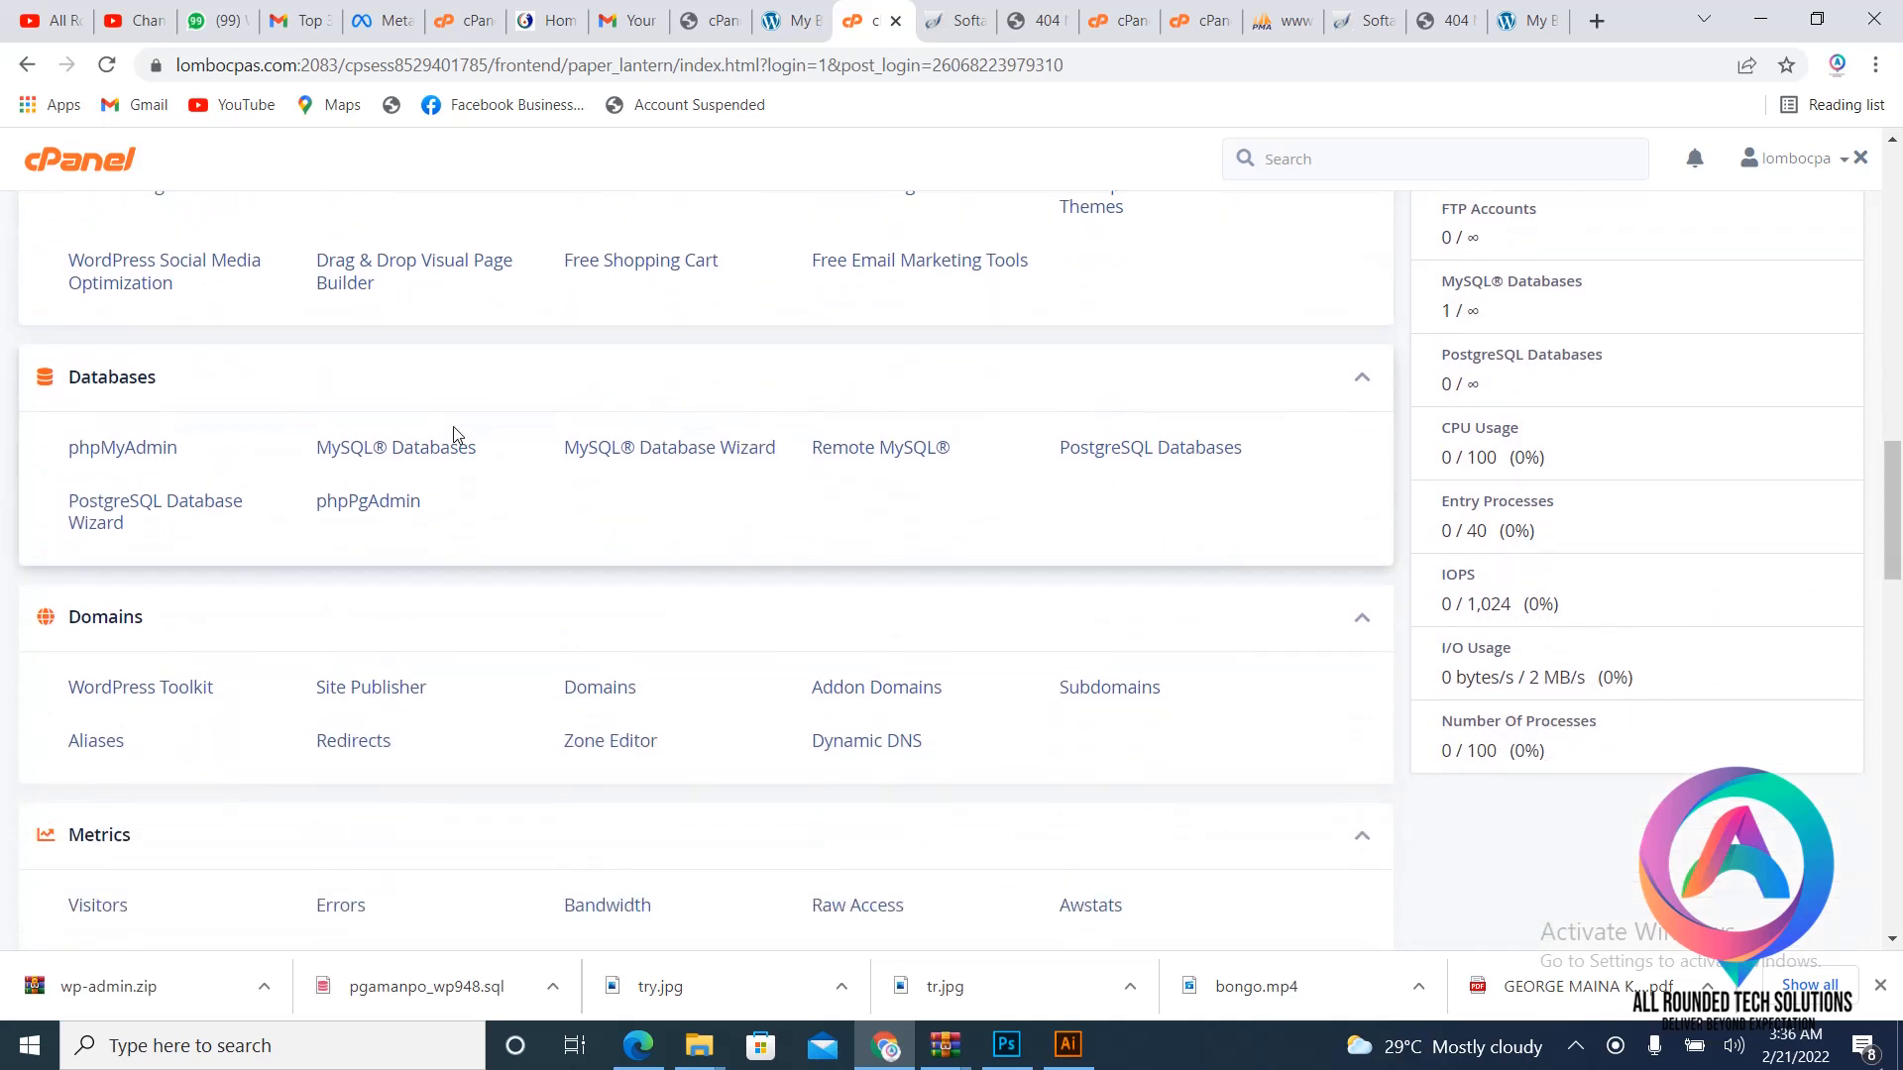
click(411, 456)
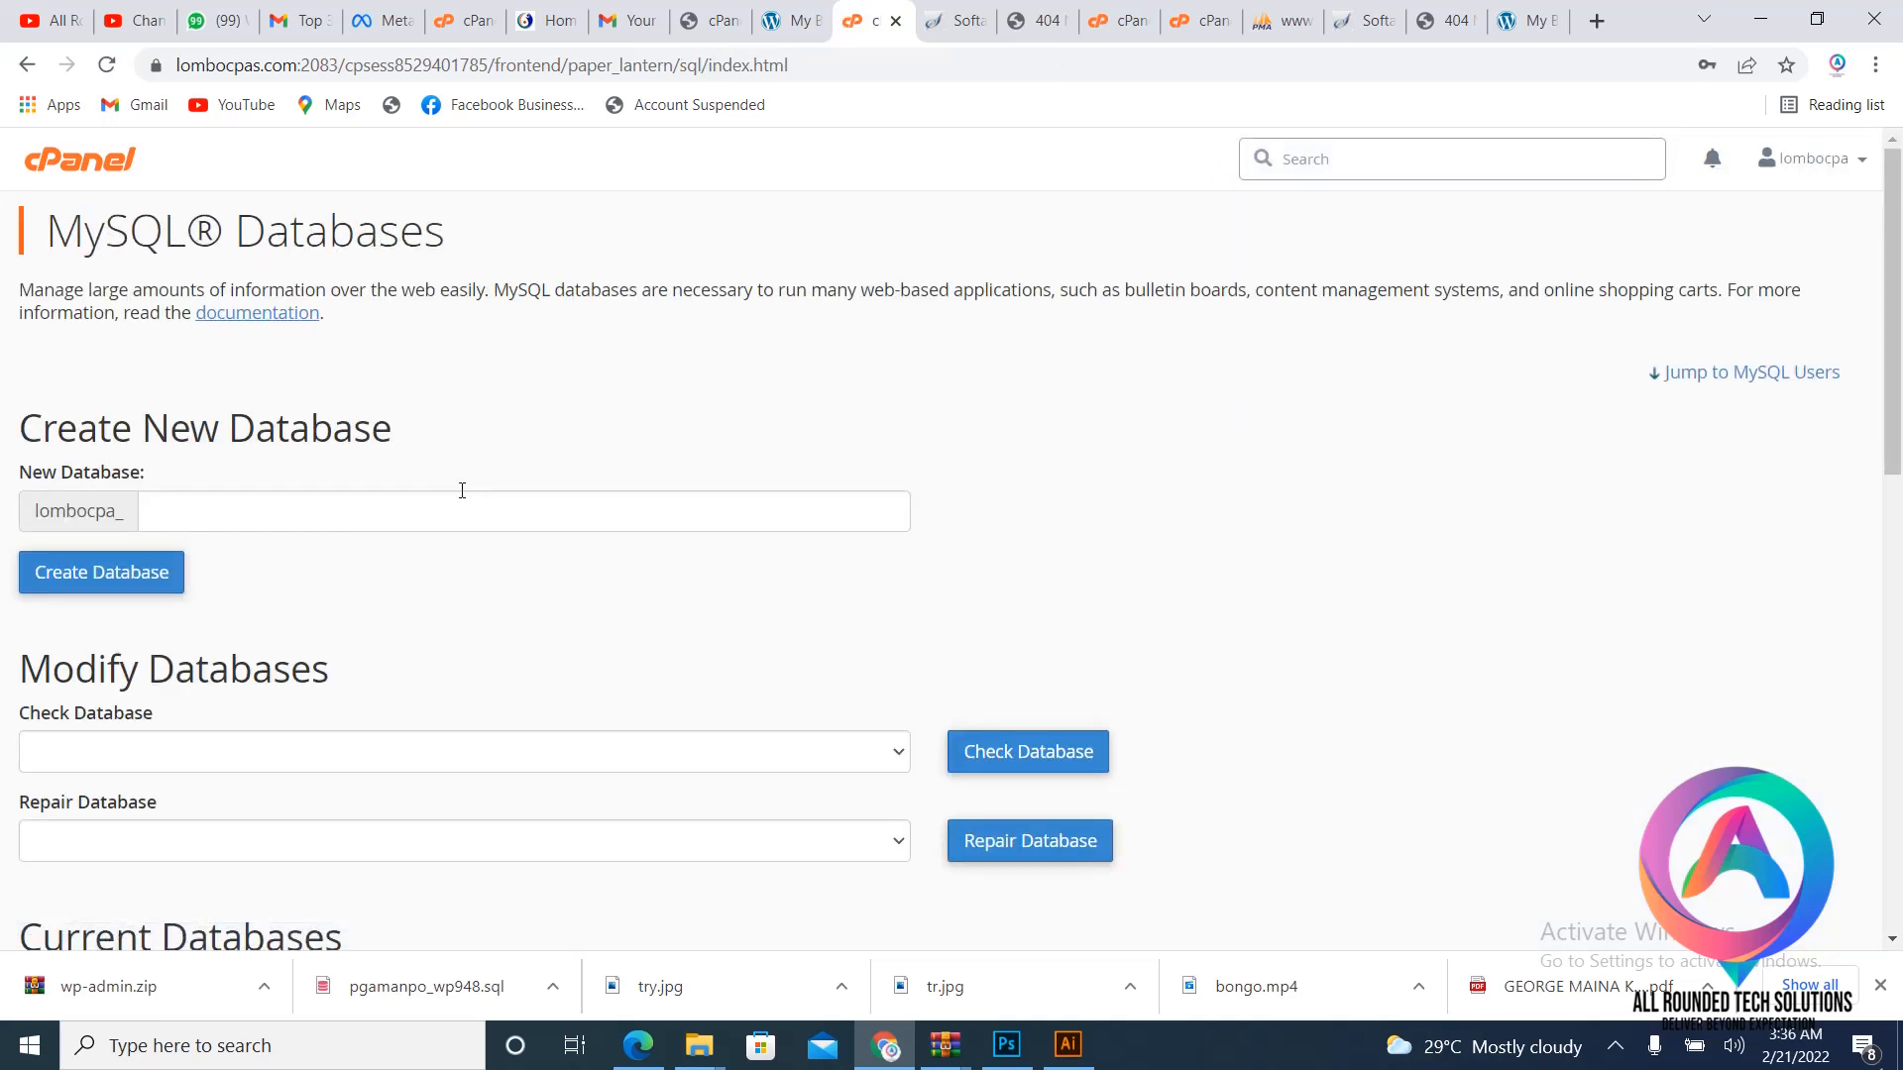
click(462, 492)
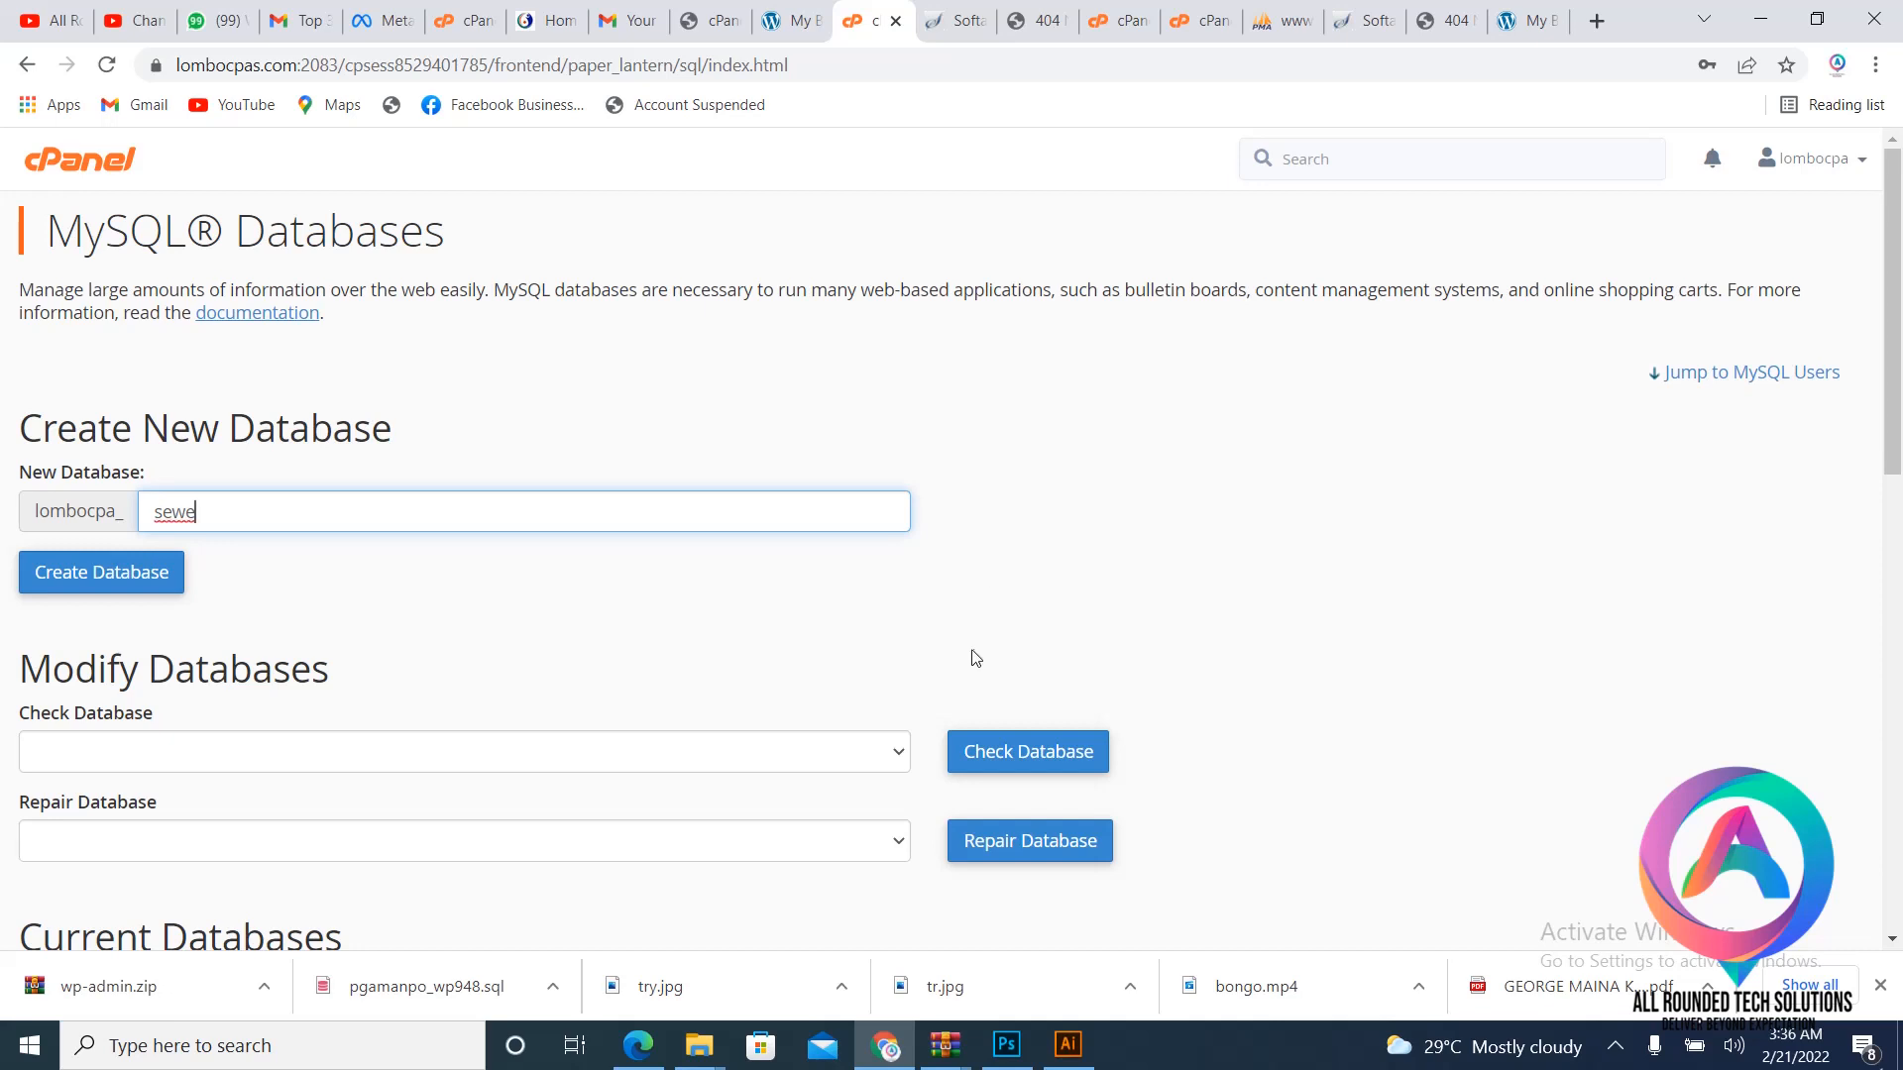
click(59, 581)
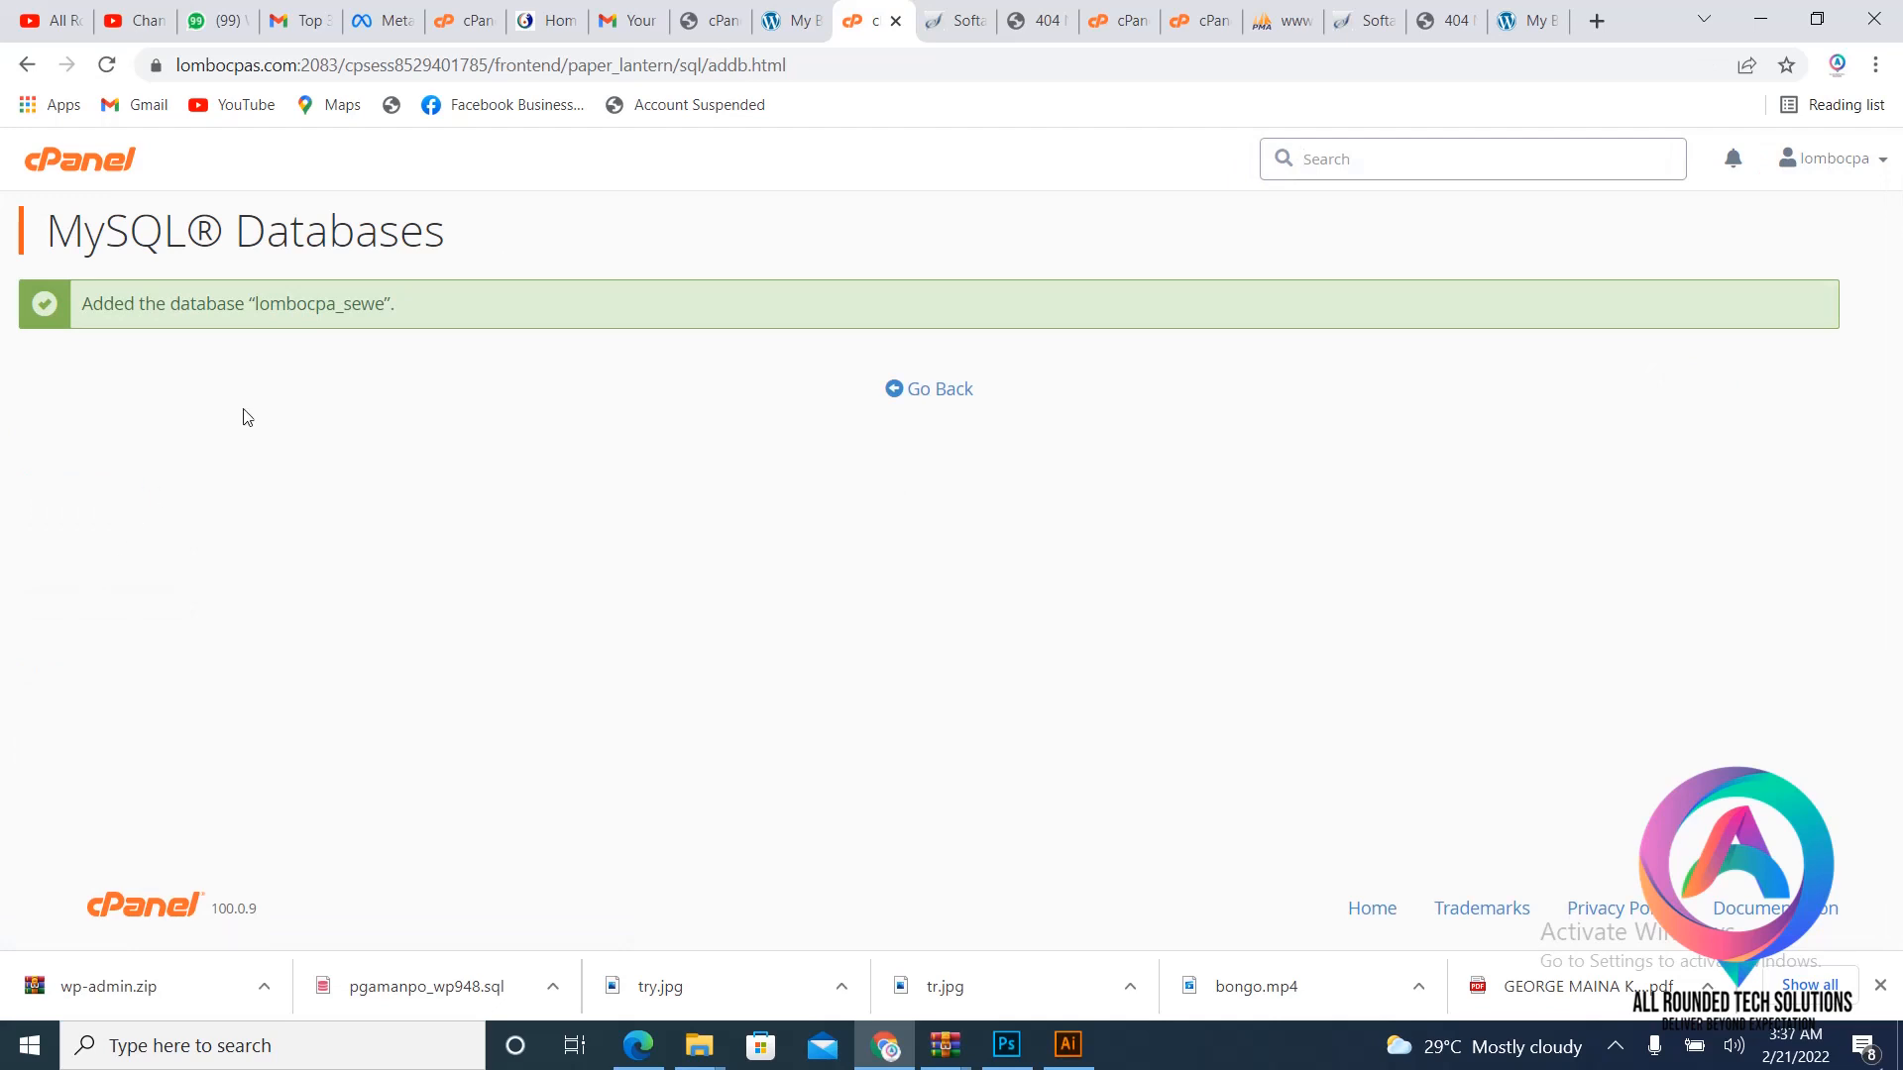
- Back on MySQL Databases, replace the autofilled user name with zac
click(933, 394)
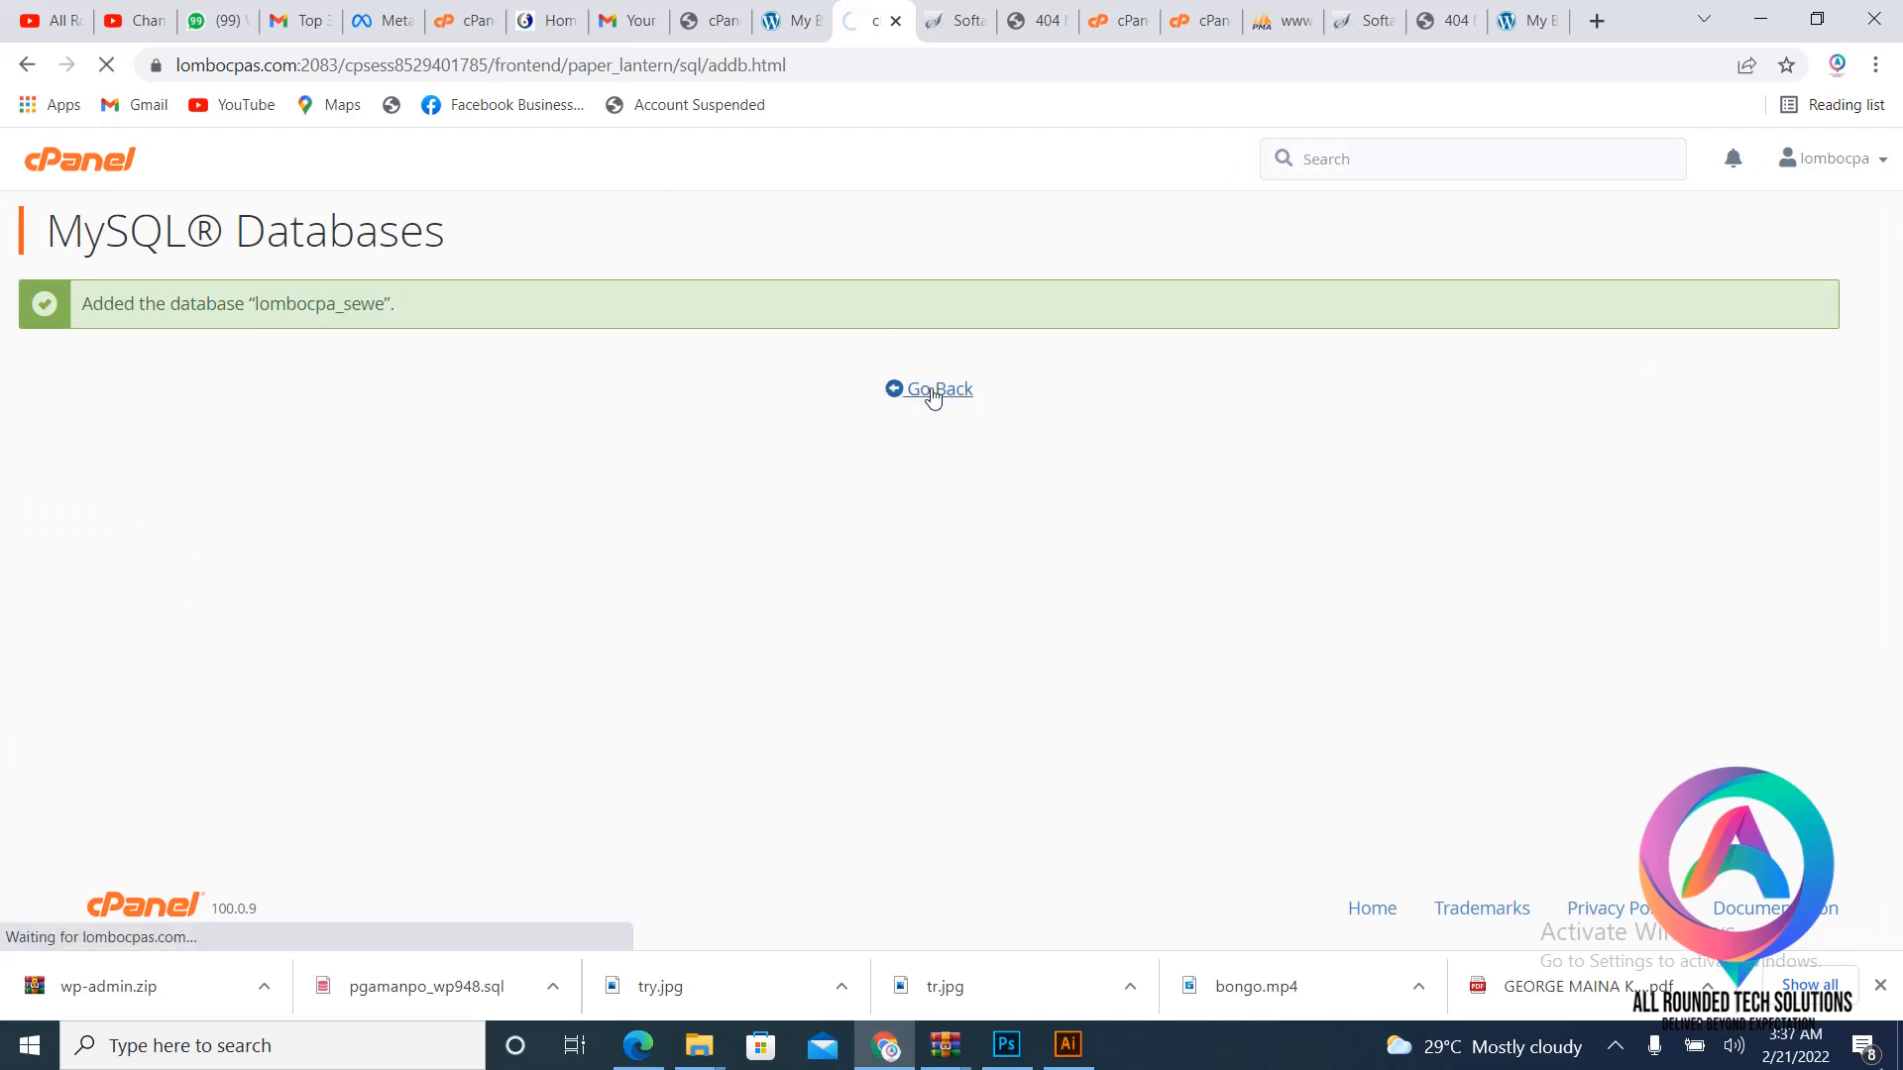
scroll(709, 482, down, 2)
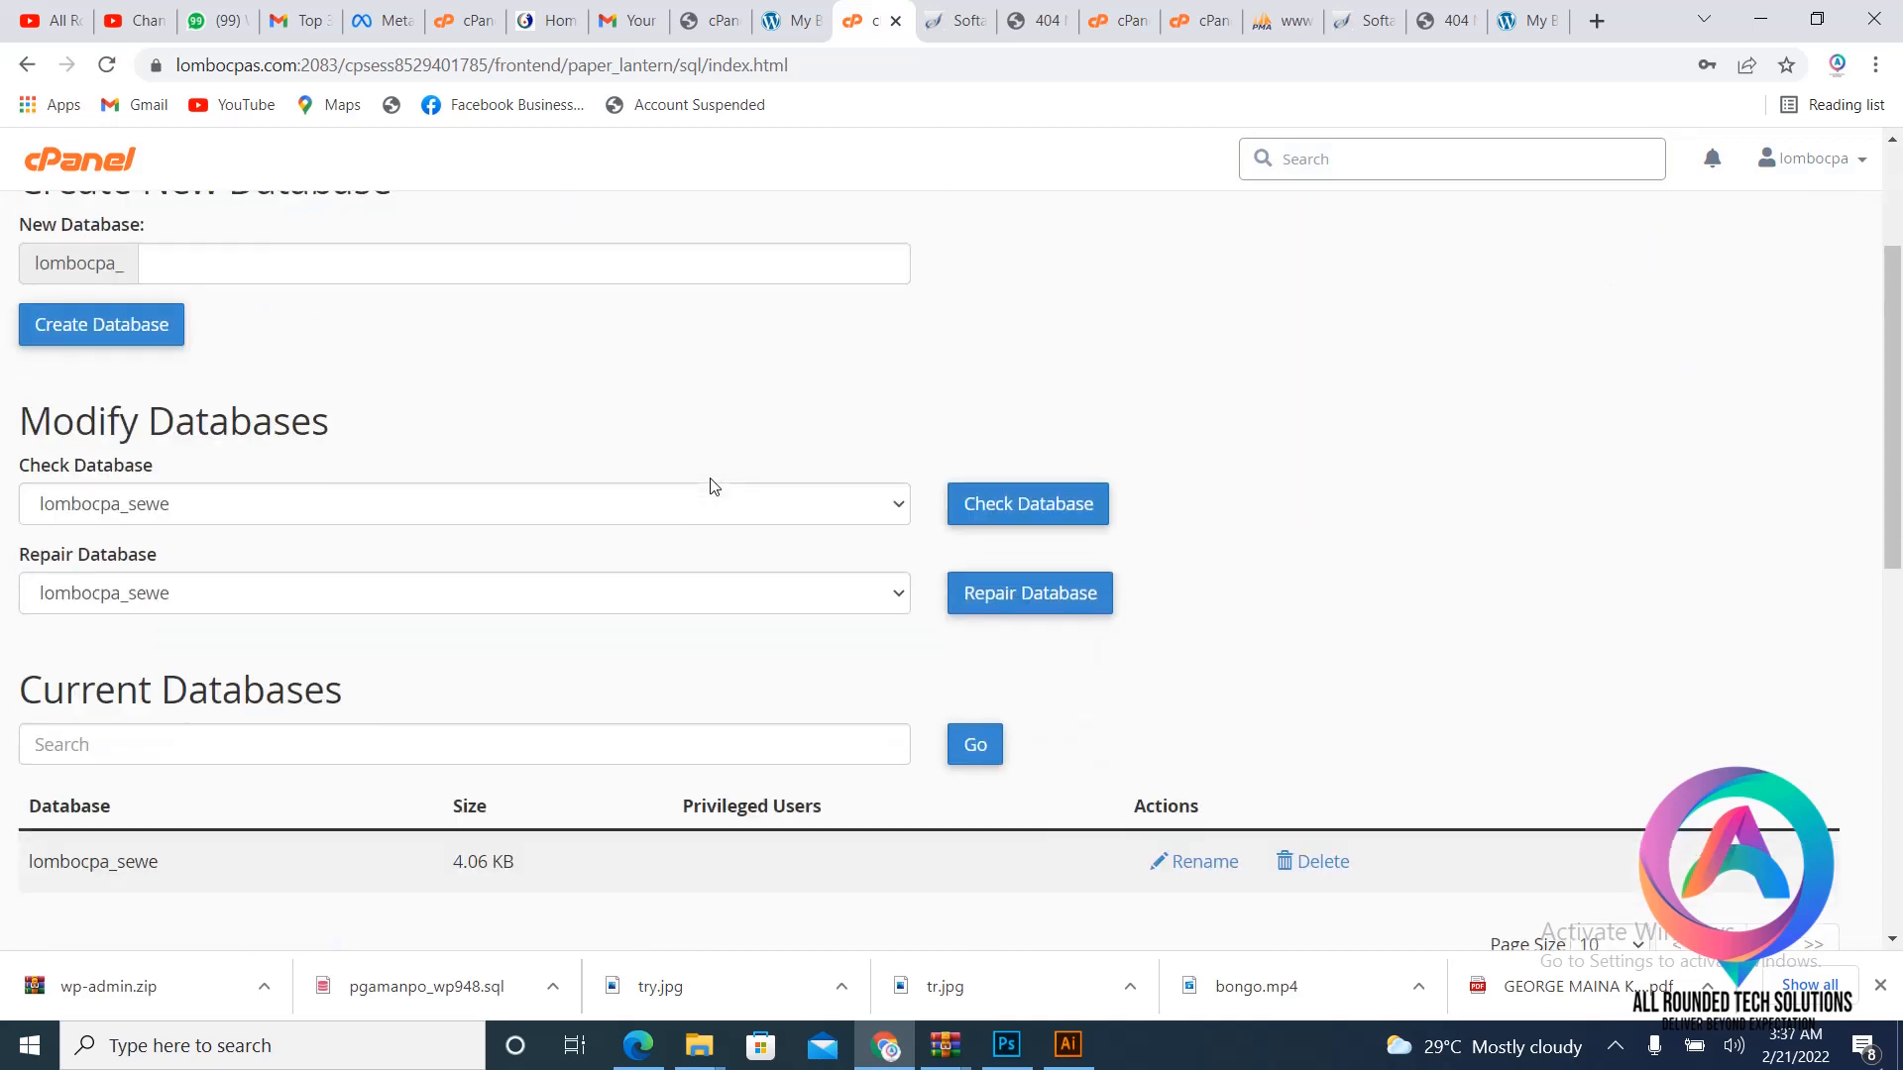
scroll(710, 486, down, 2)
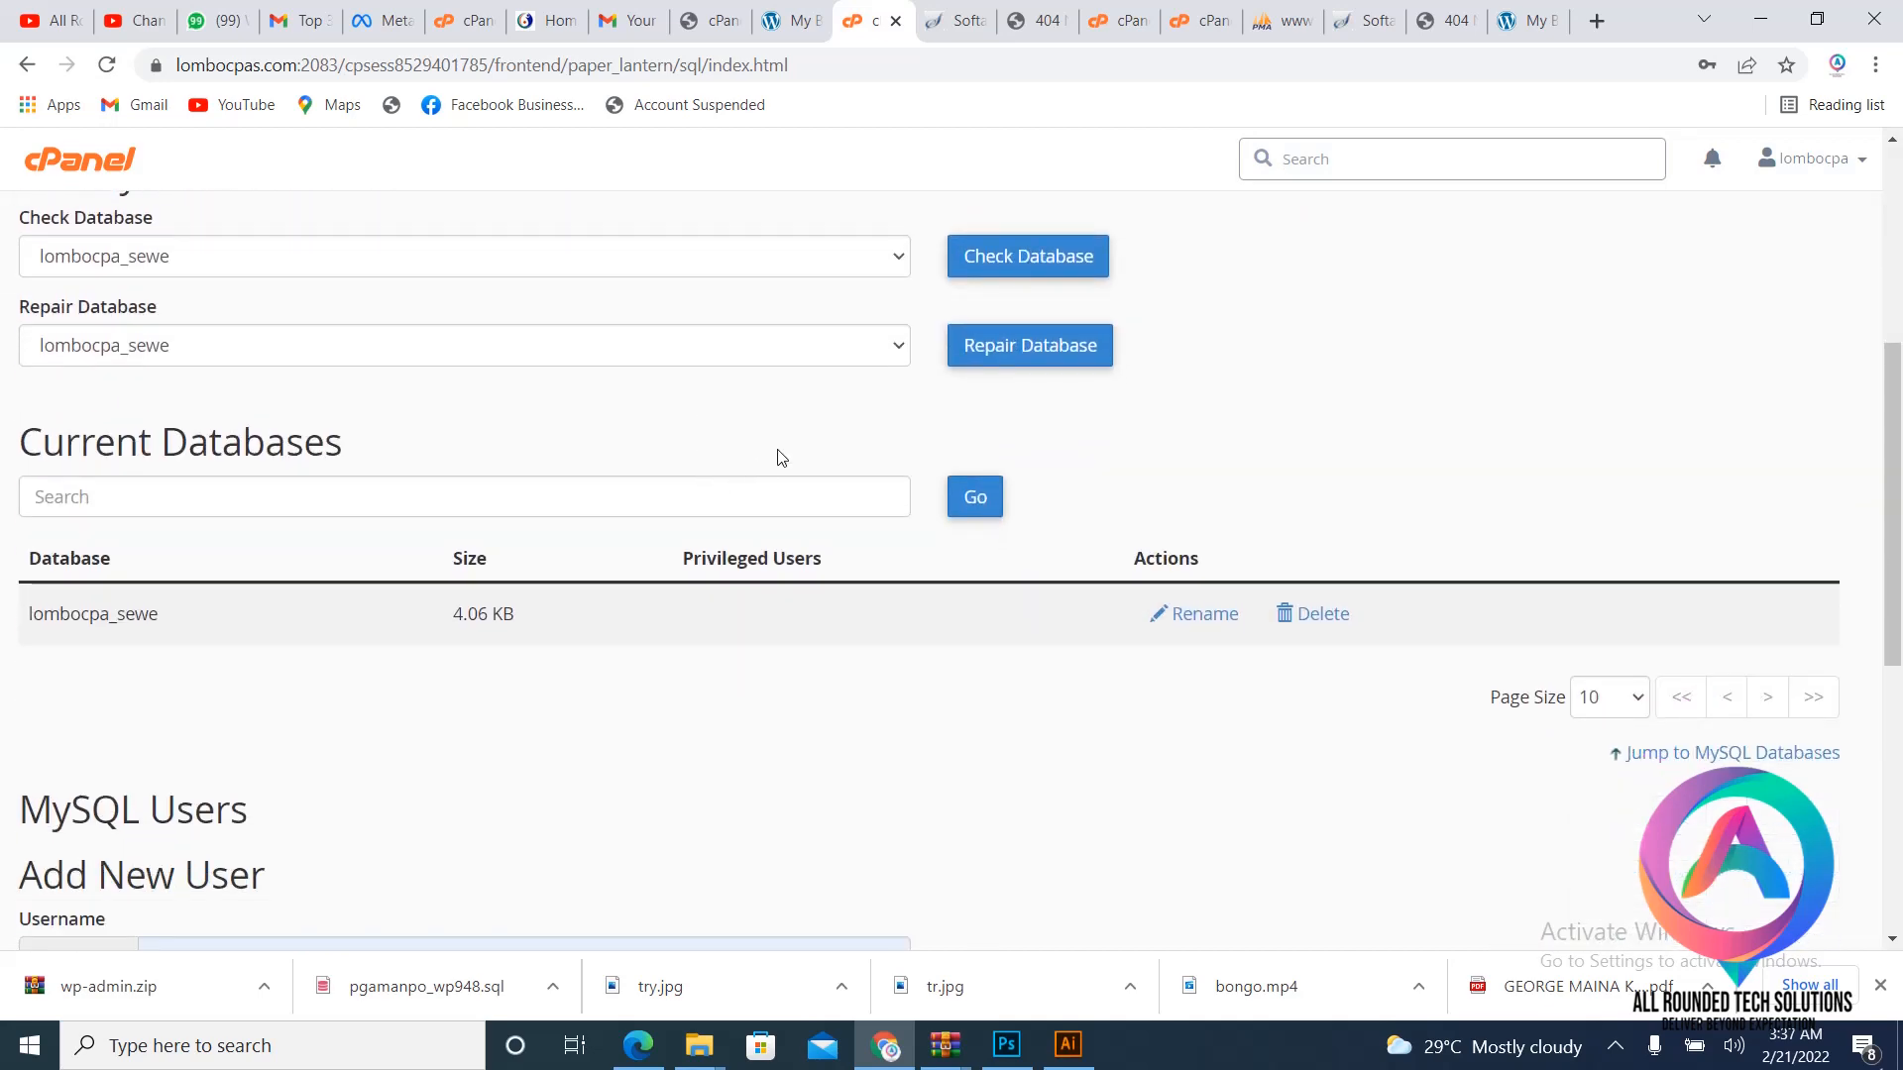
scroll(696, 467, down, 5)
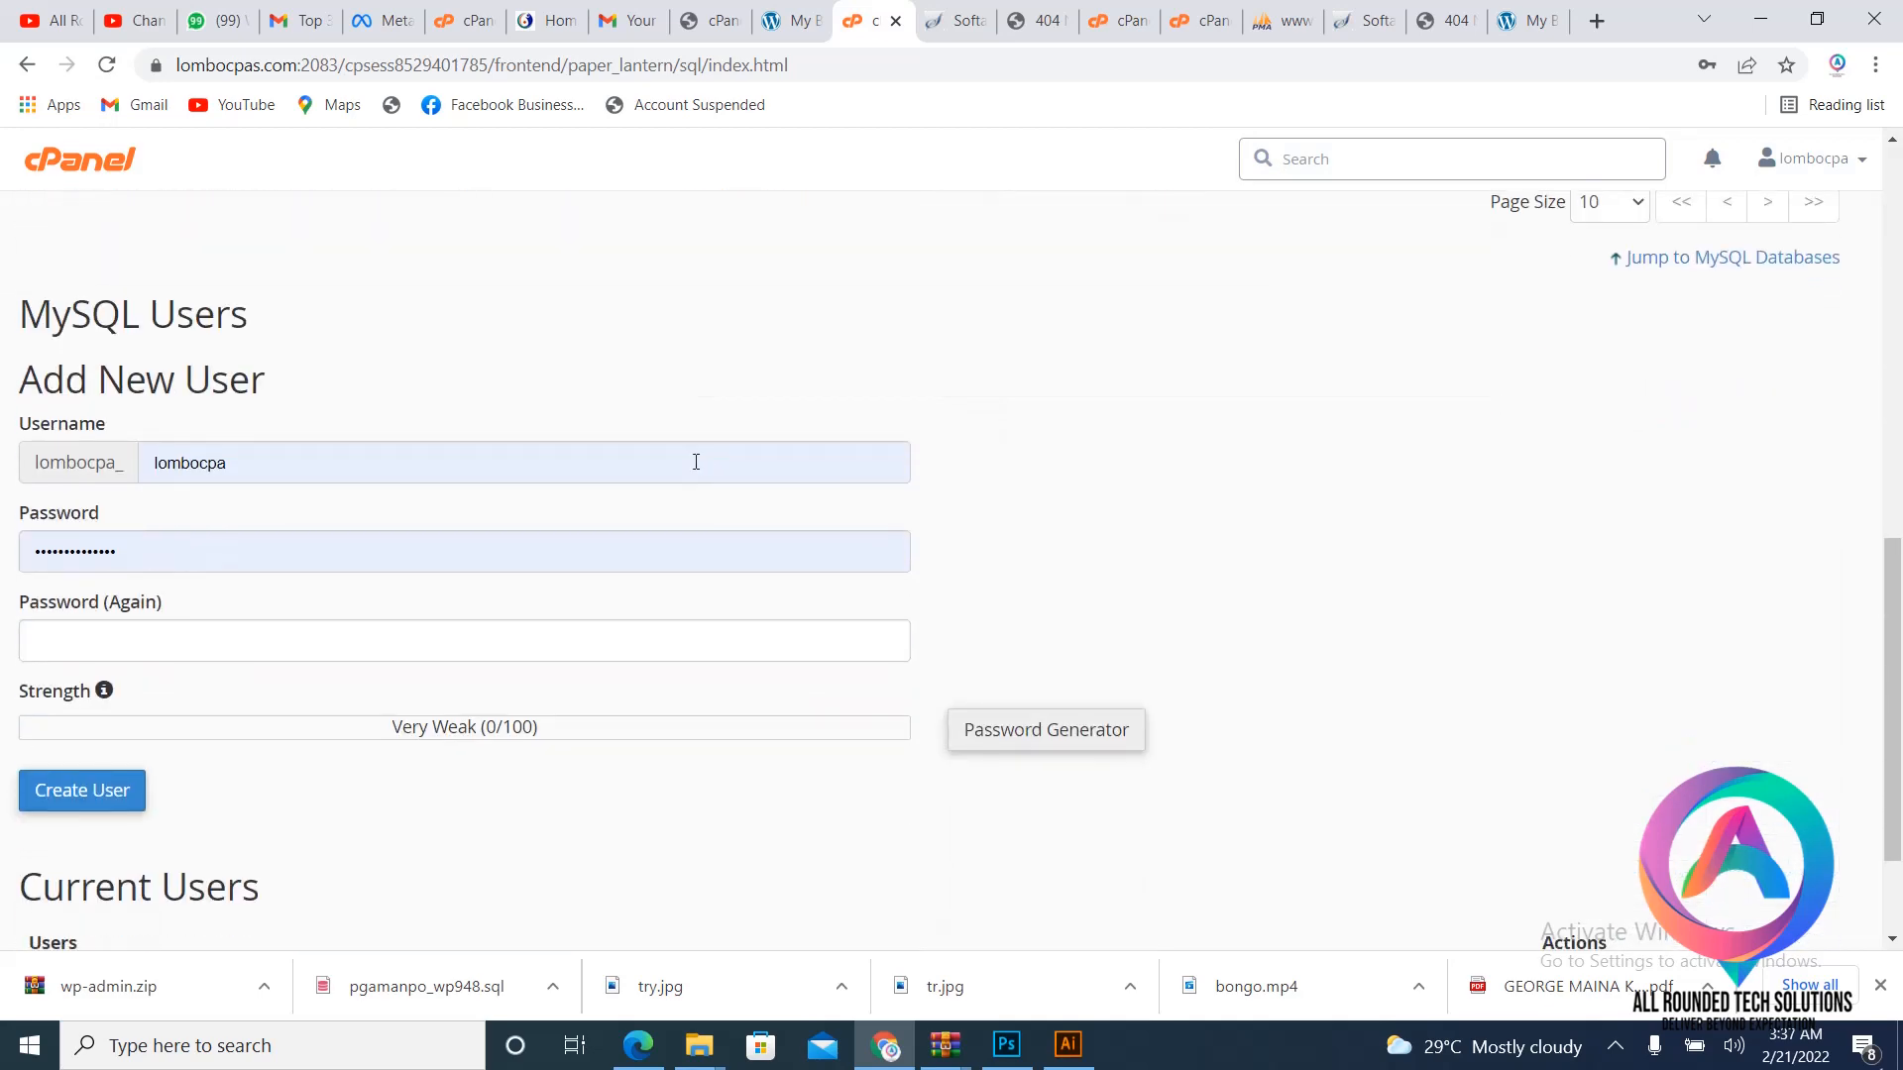
click(517, 338)
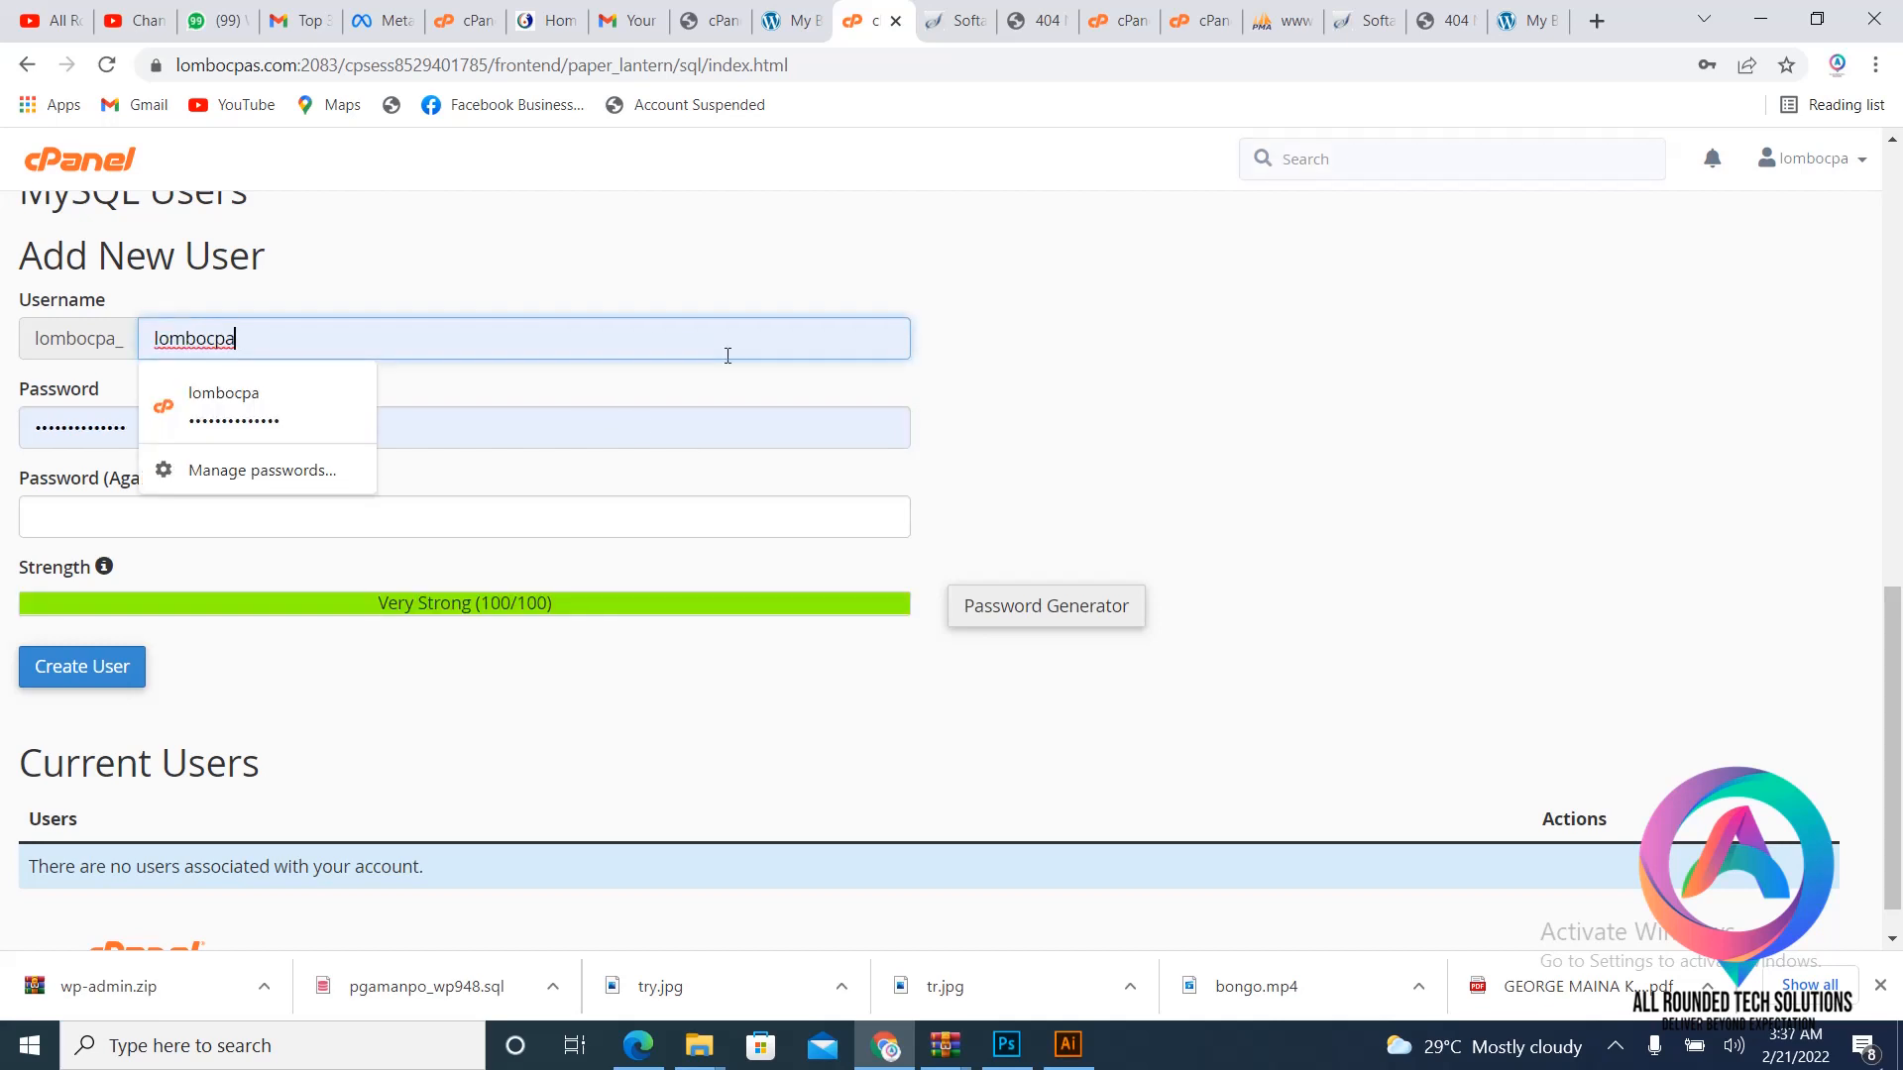
key(BackSpace)
key(BackSpace)
key(BackSpace)
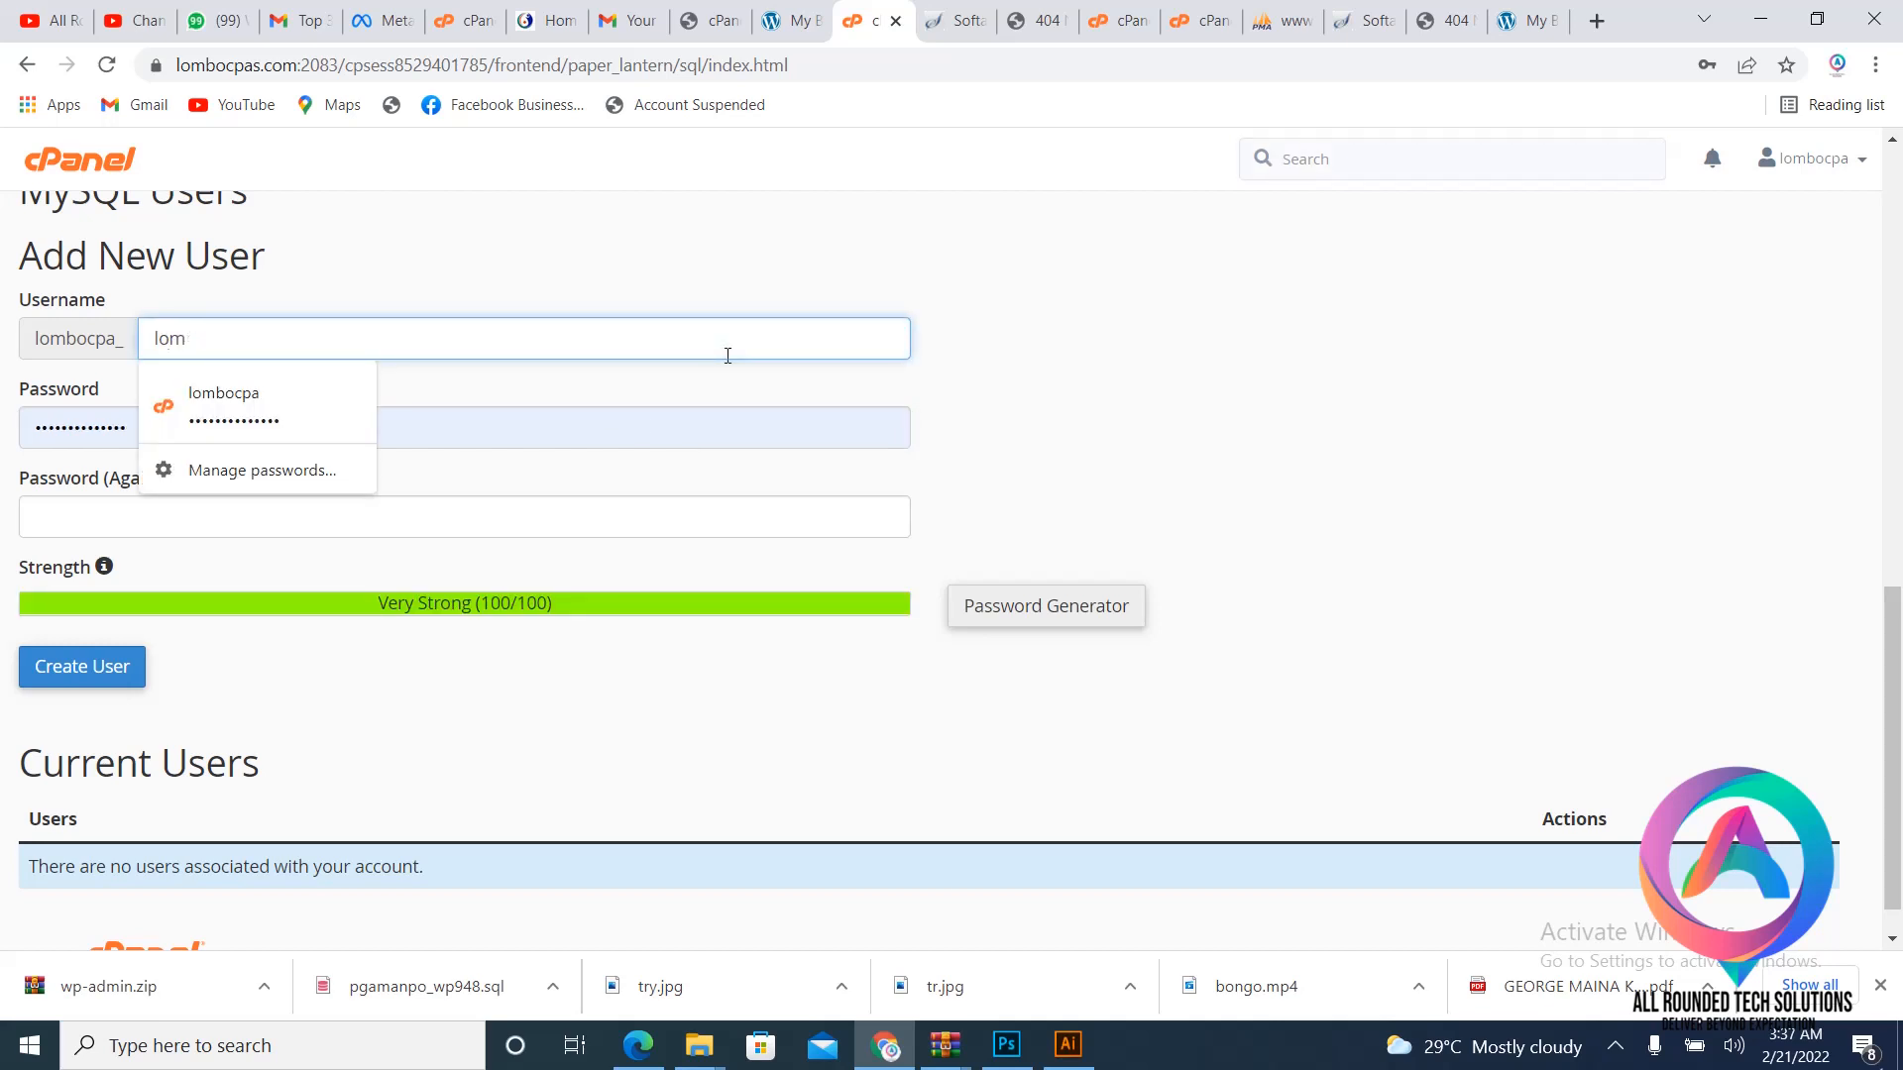
key(BackSpace)
key(BackSpace)
key(BackSpace)
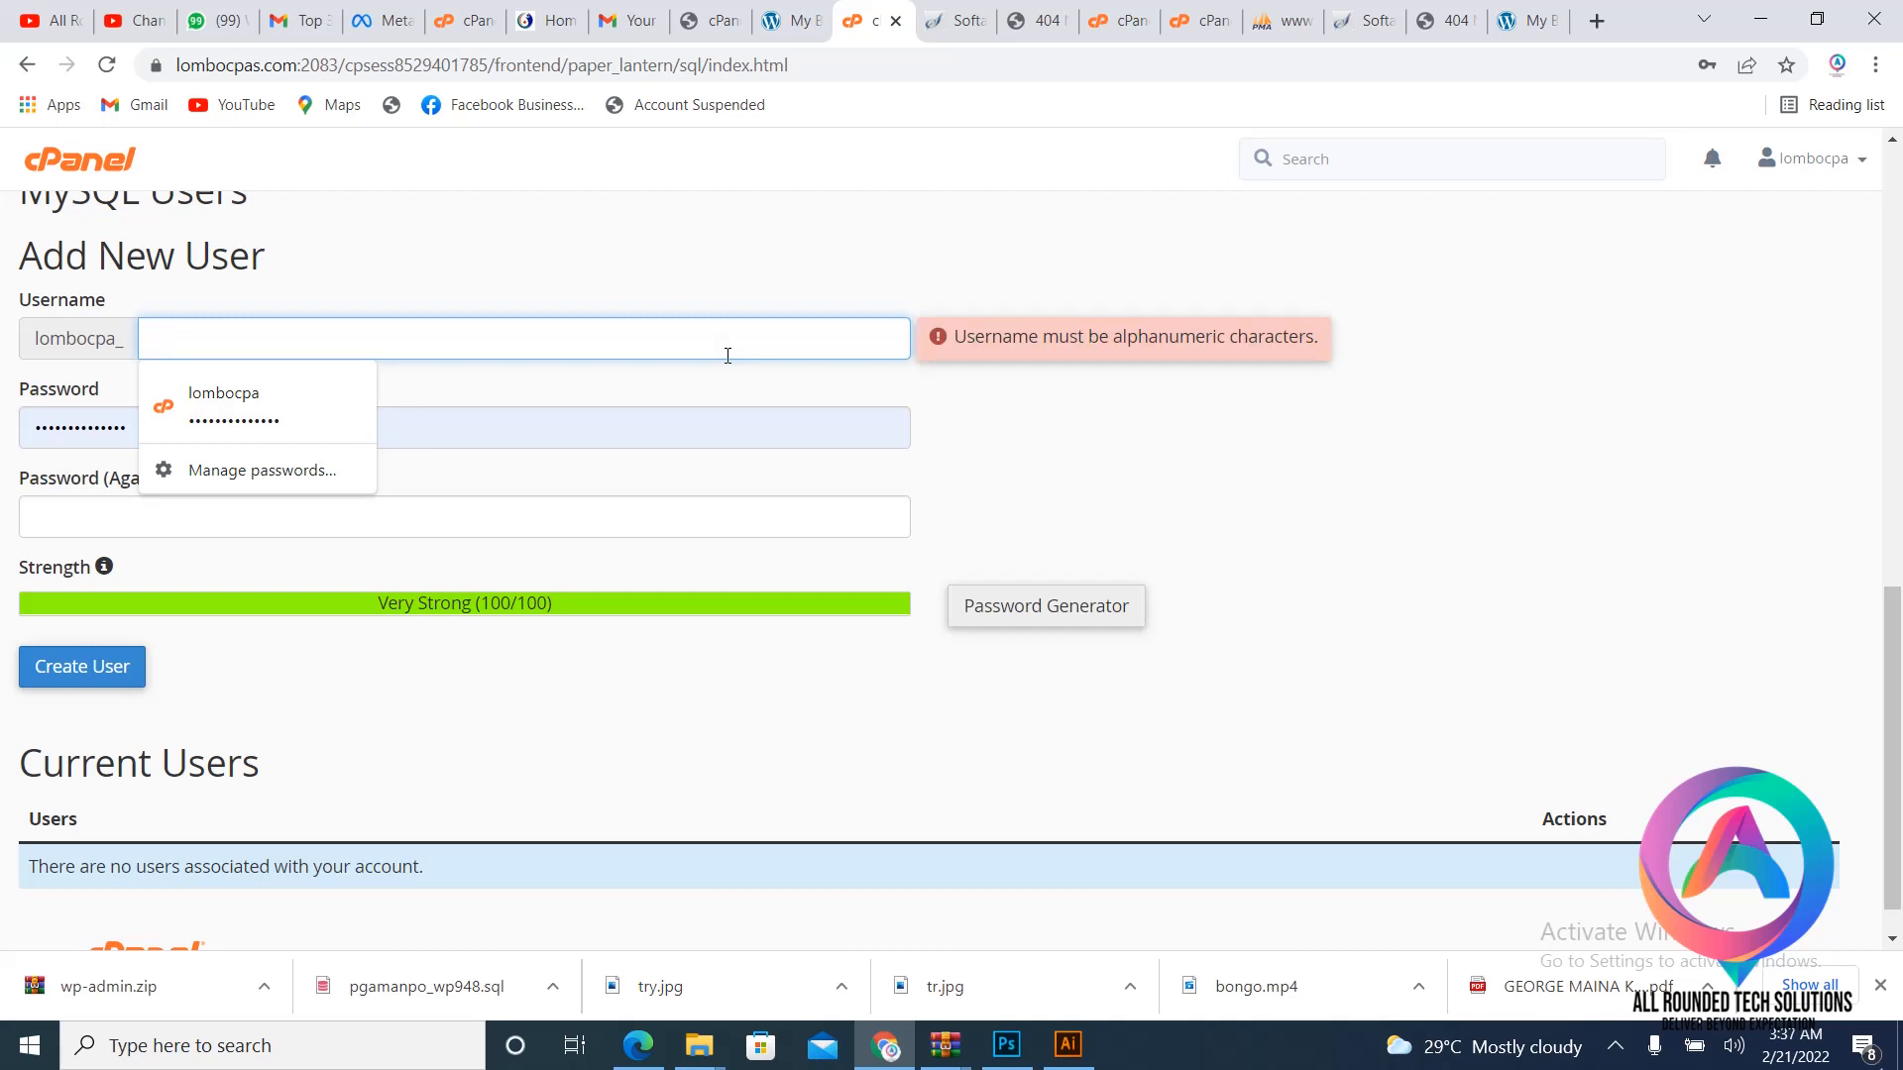
text(zac)
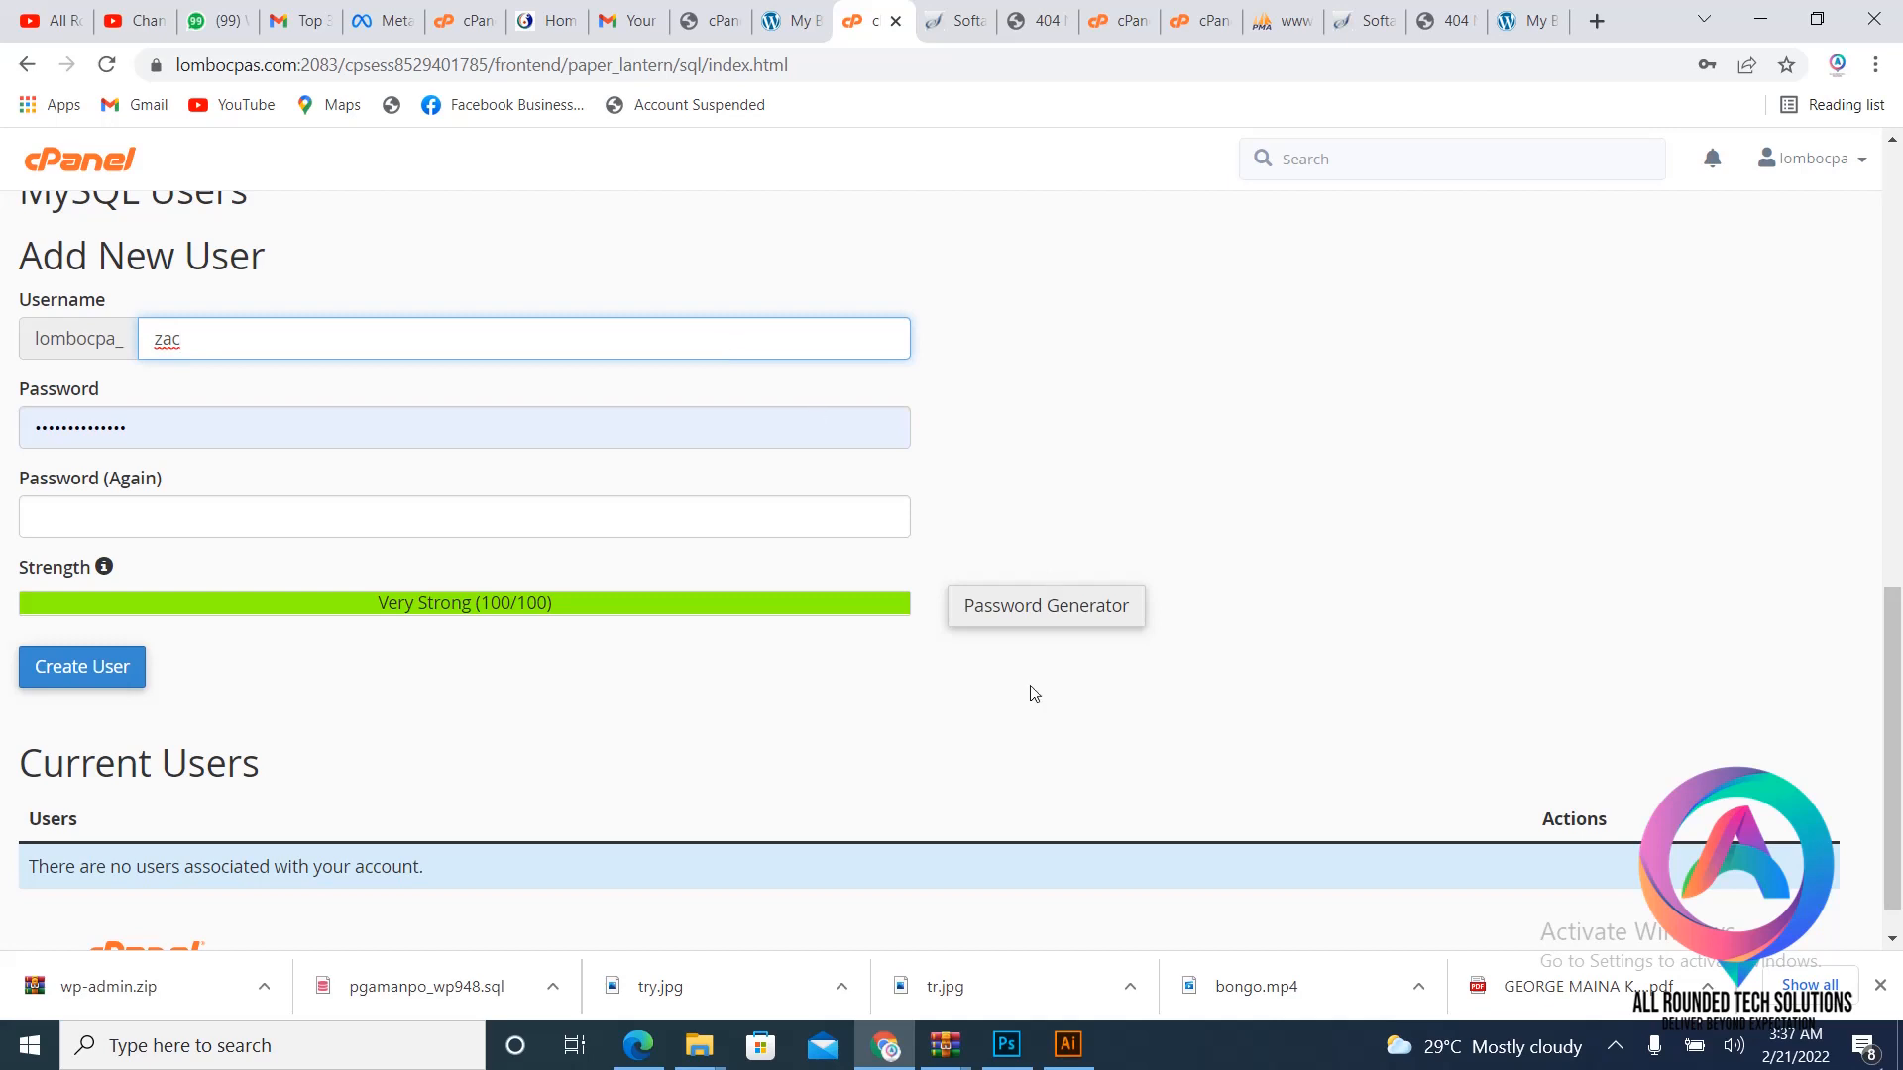
- Apply a generated very strong password and create the user lombocpa_zac, saving the login in Chrome
click(1068, 616)
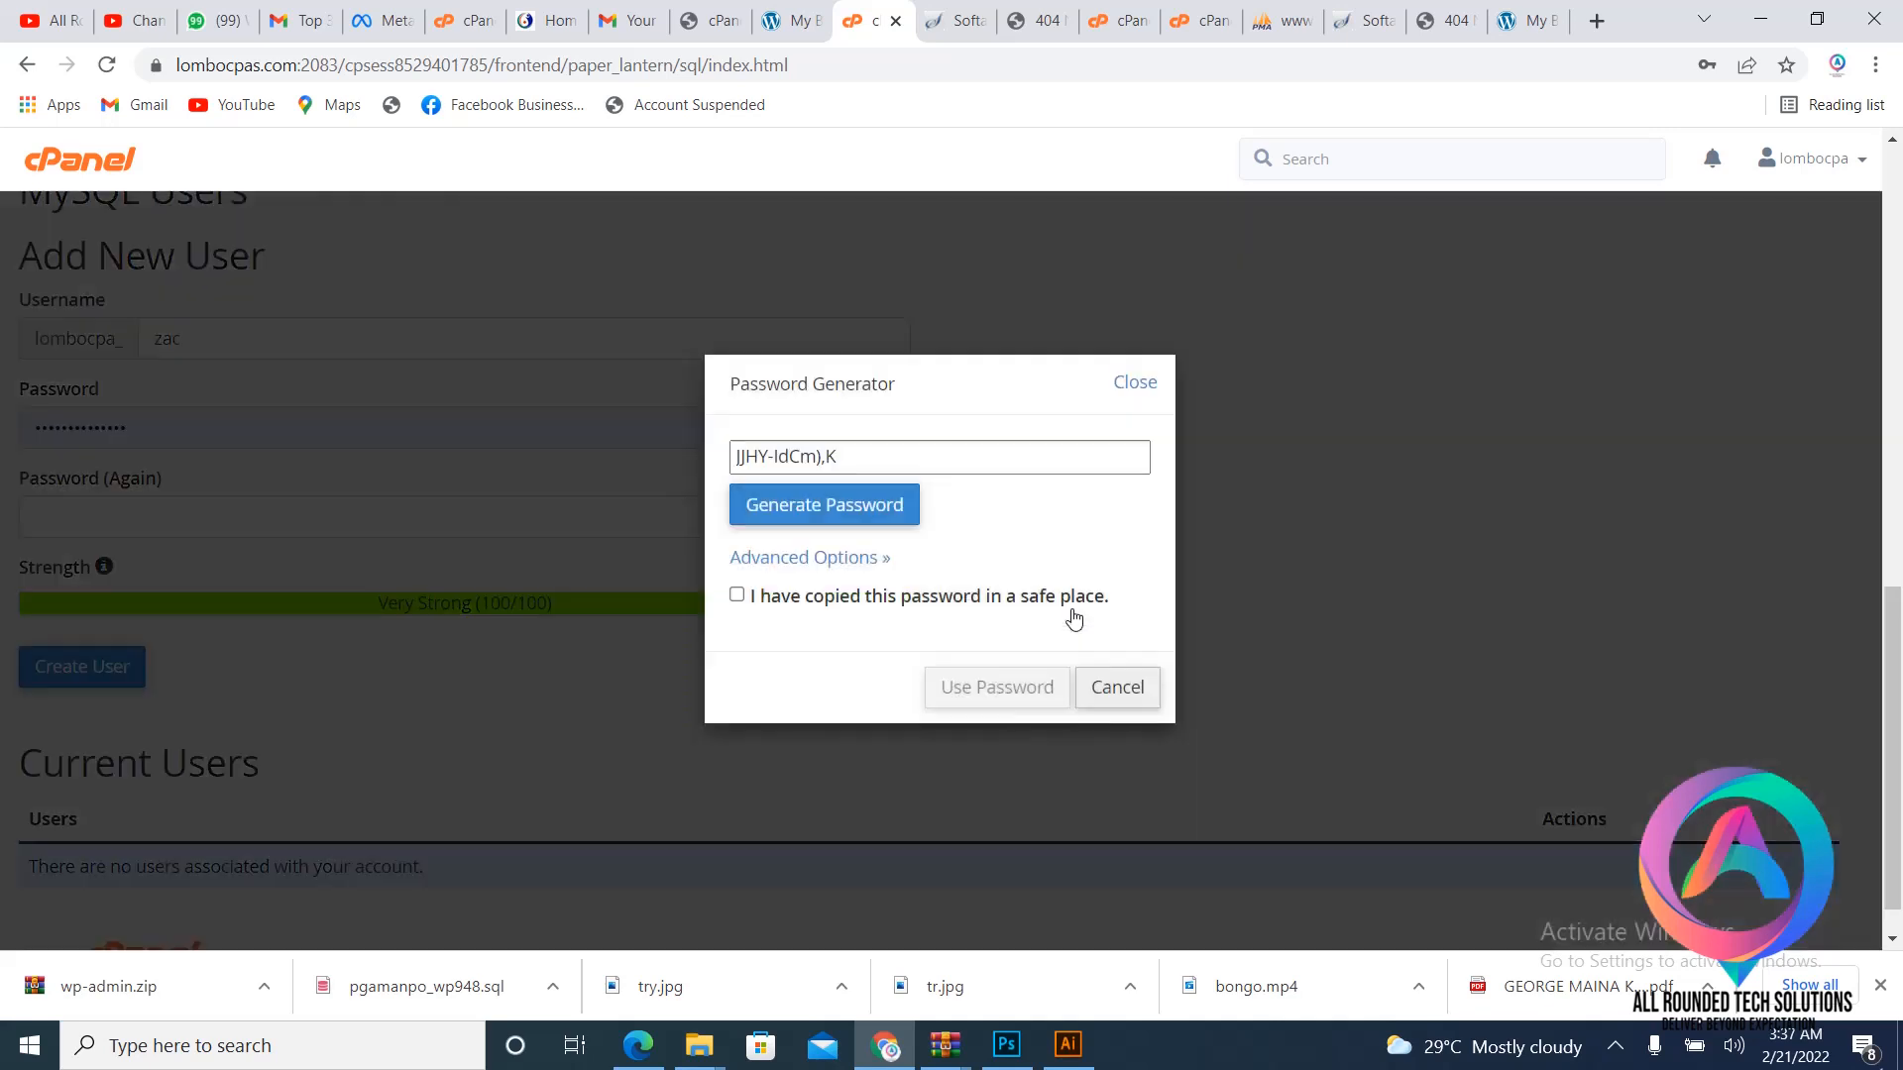
click(922, 458)
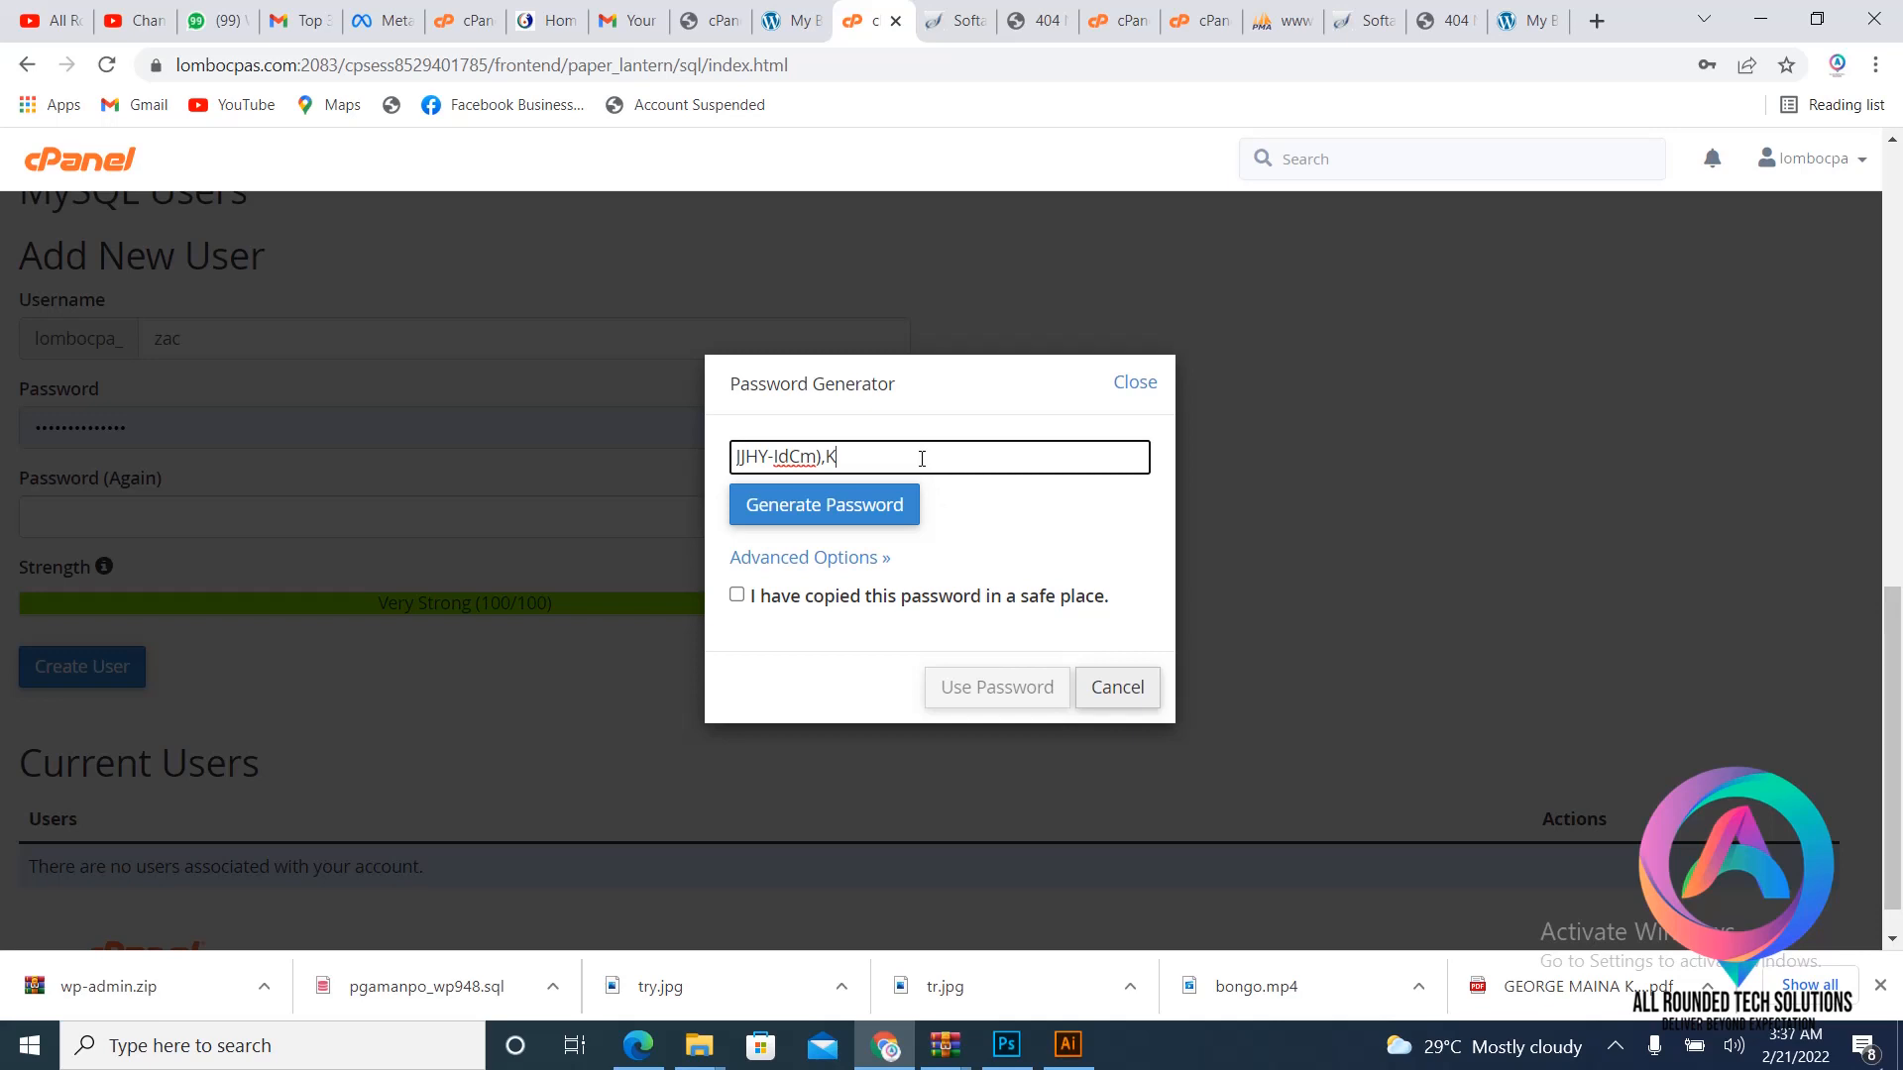
drag(838, 458, 674, 491)
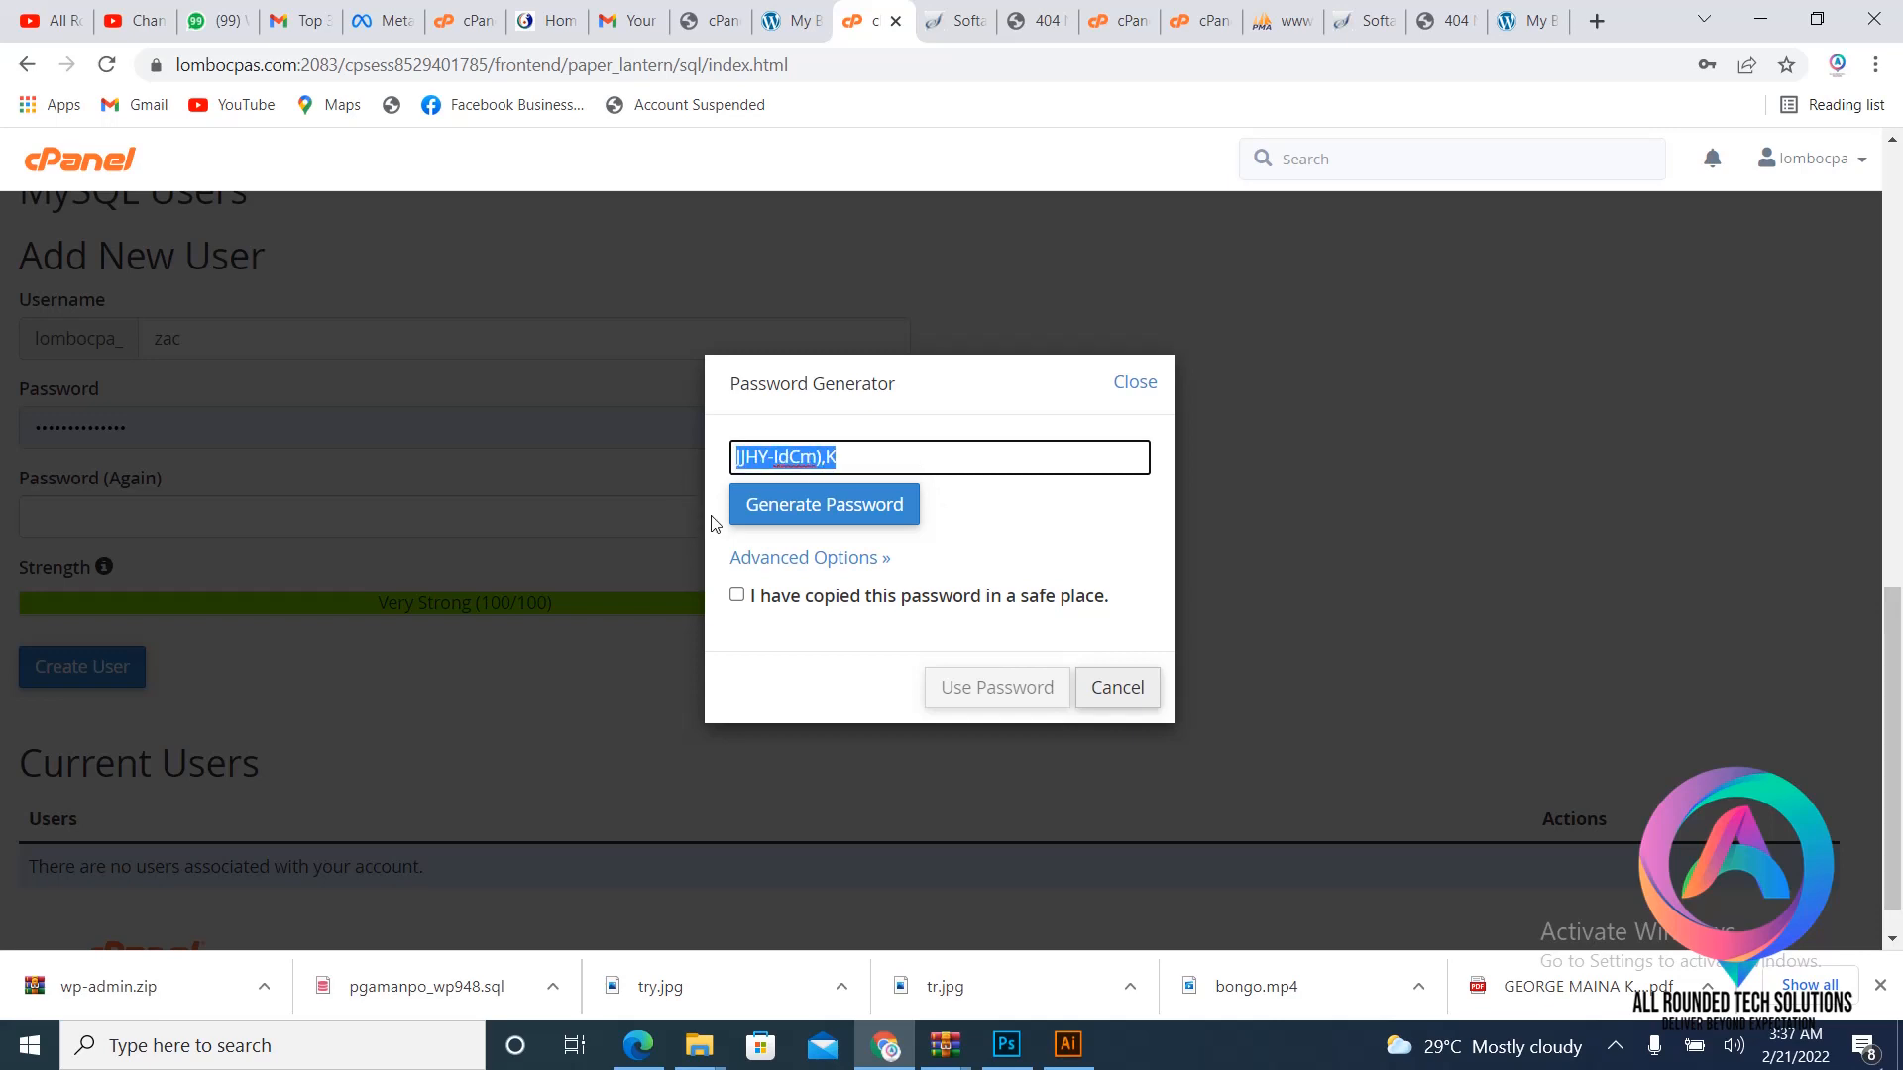
click(736, 594)
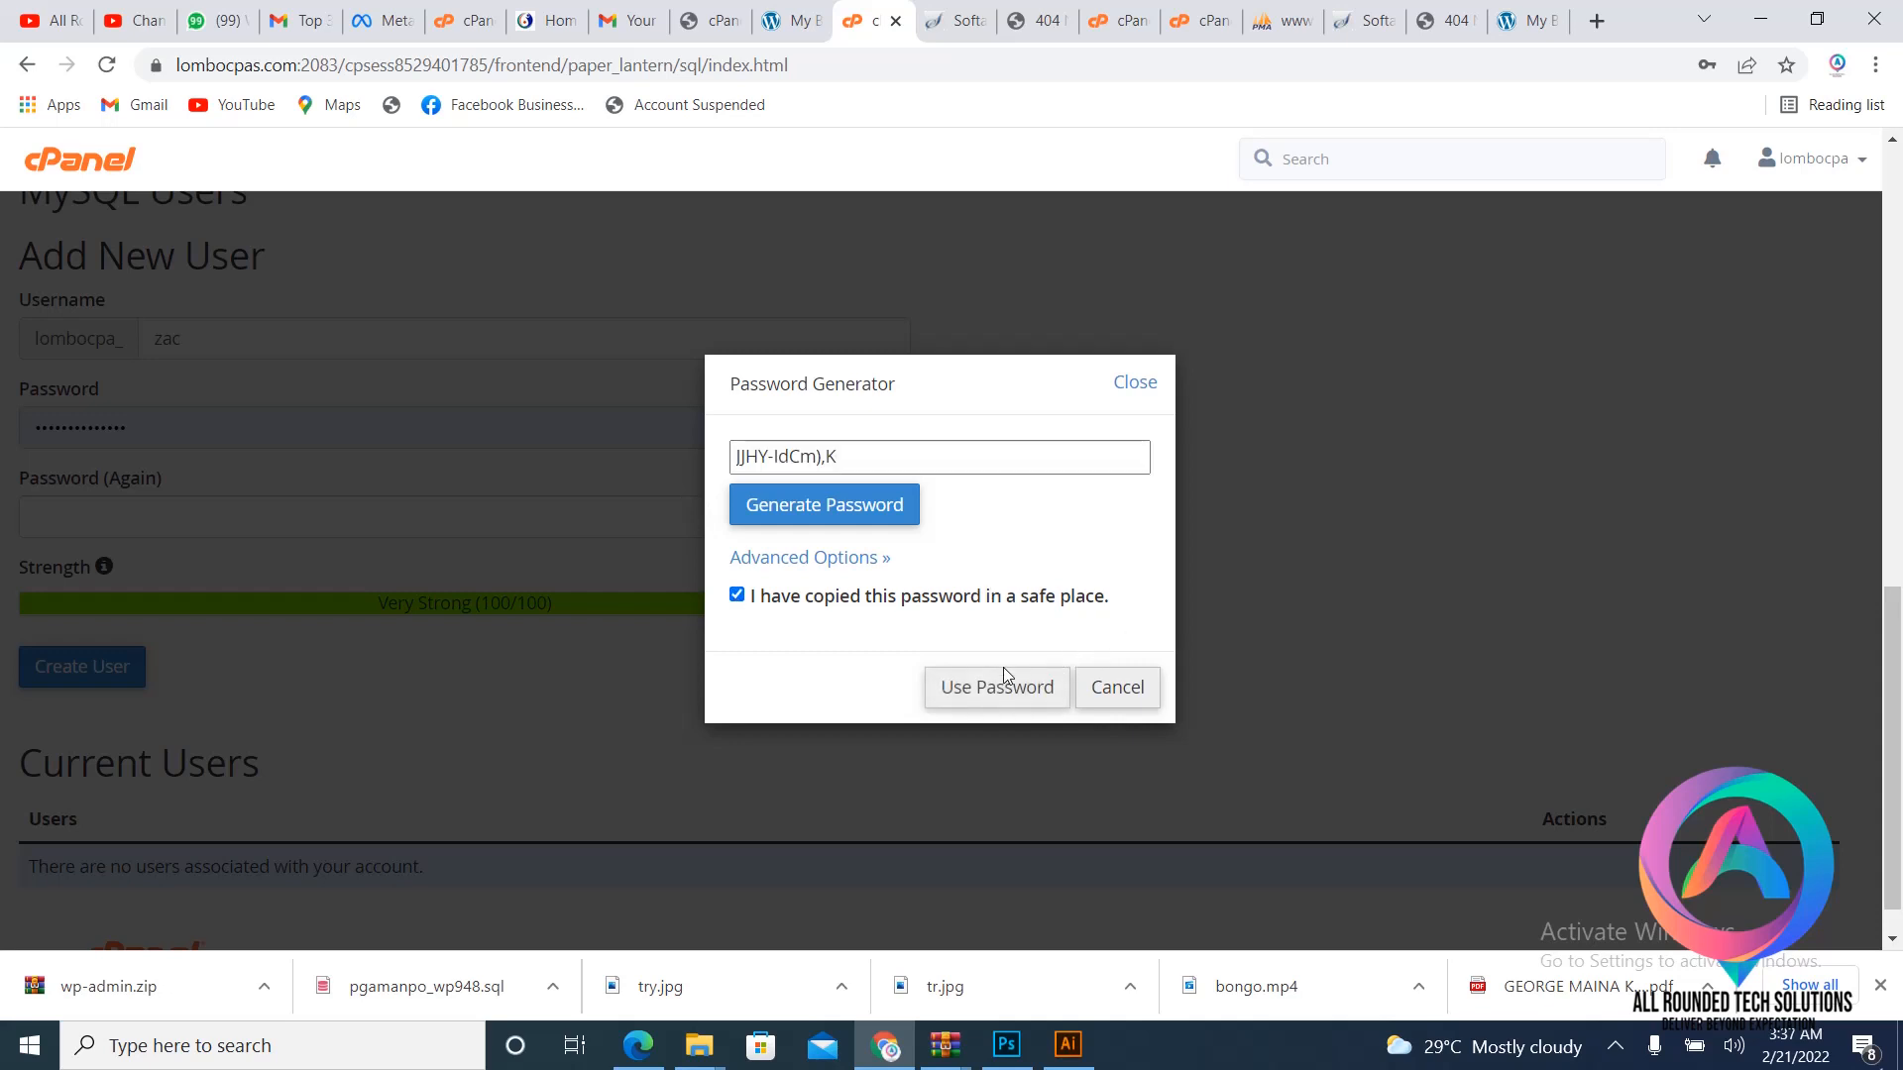
click(977, 687)
scroll(996, 424, down, 1)
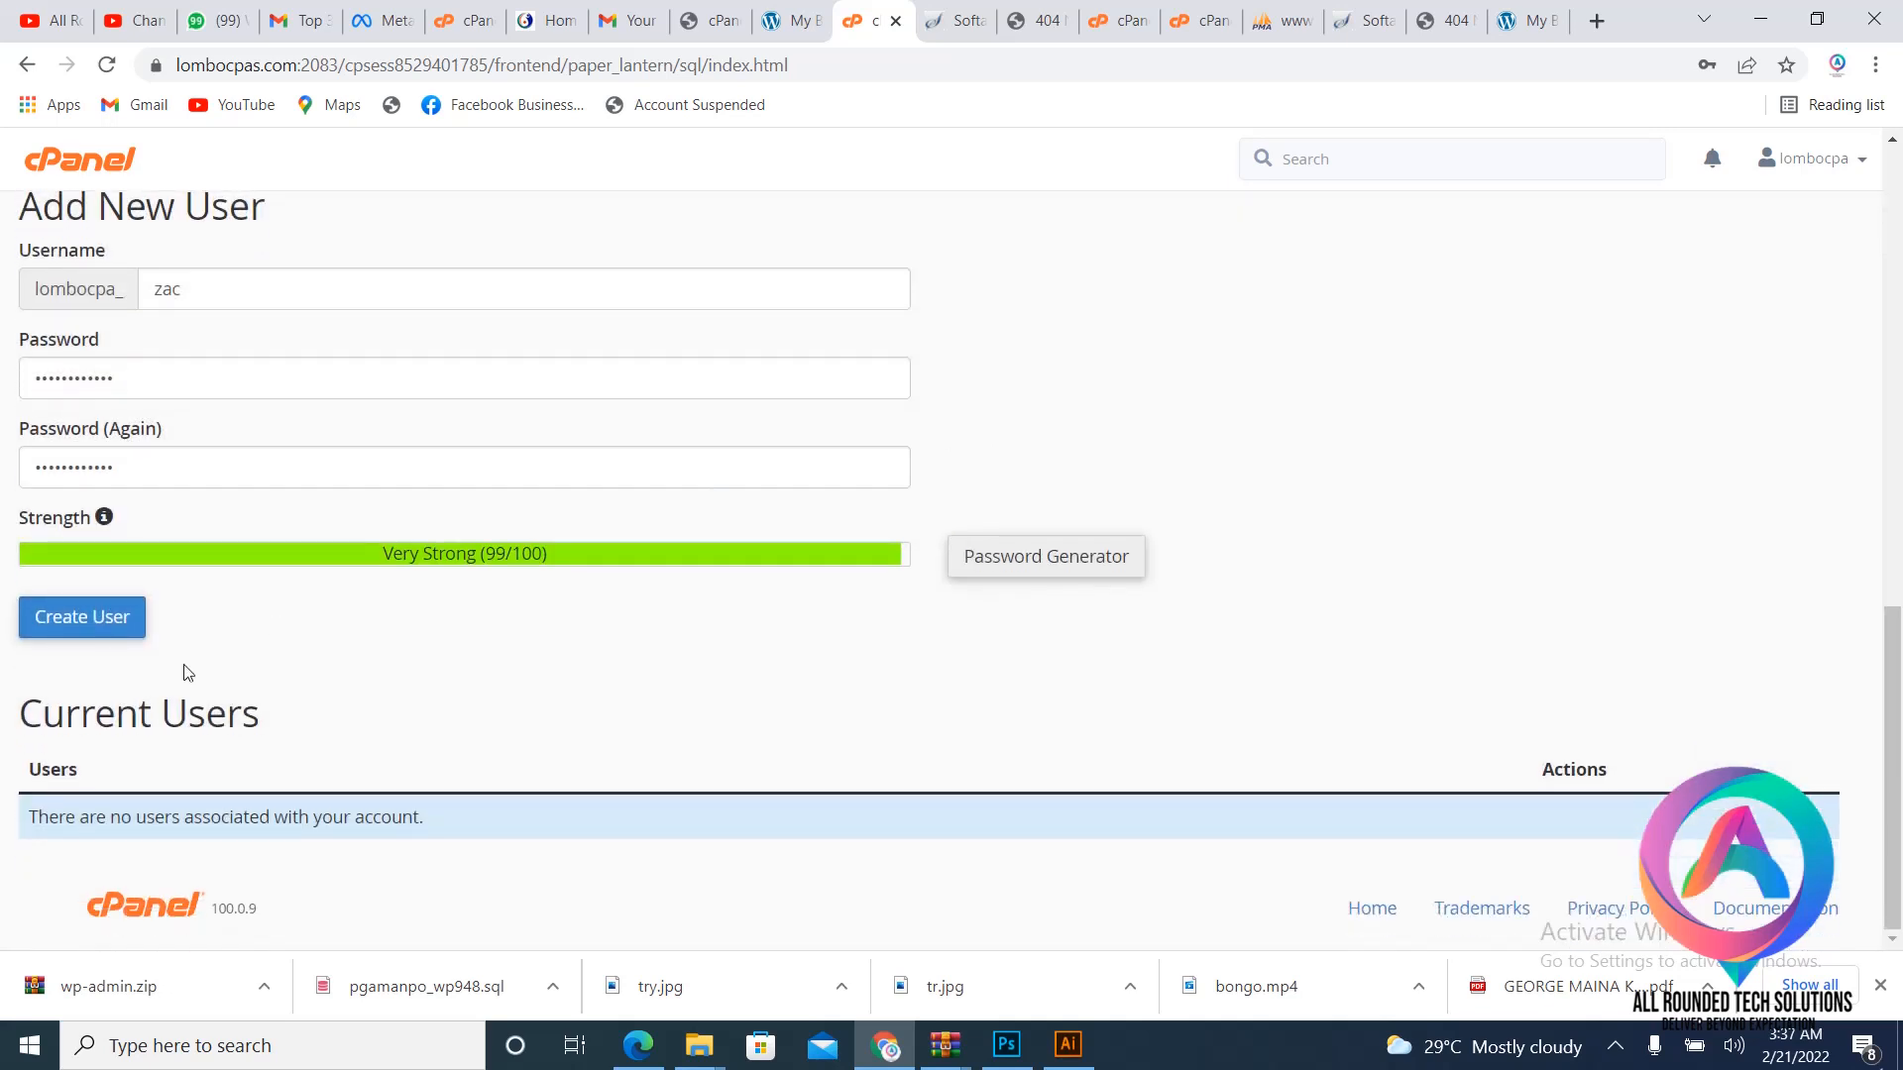
click(104, 617)
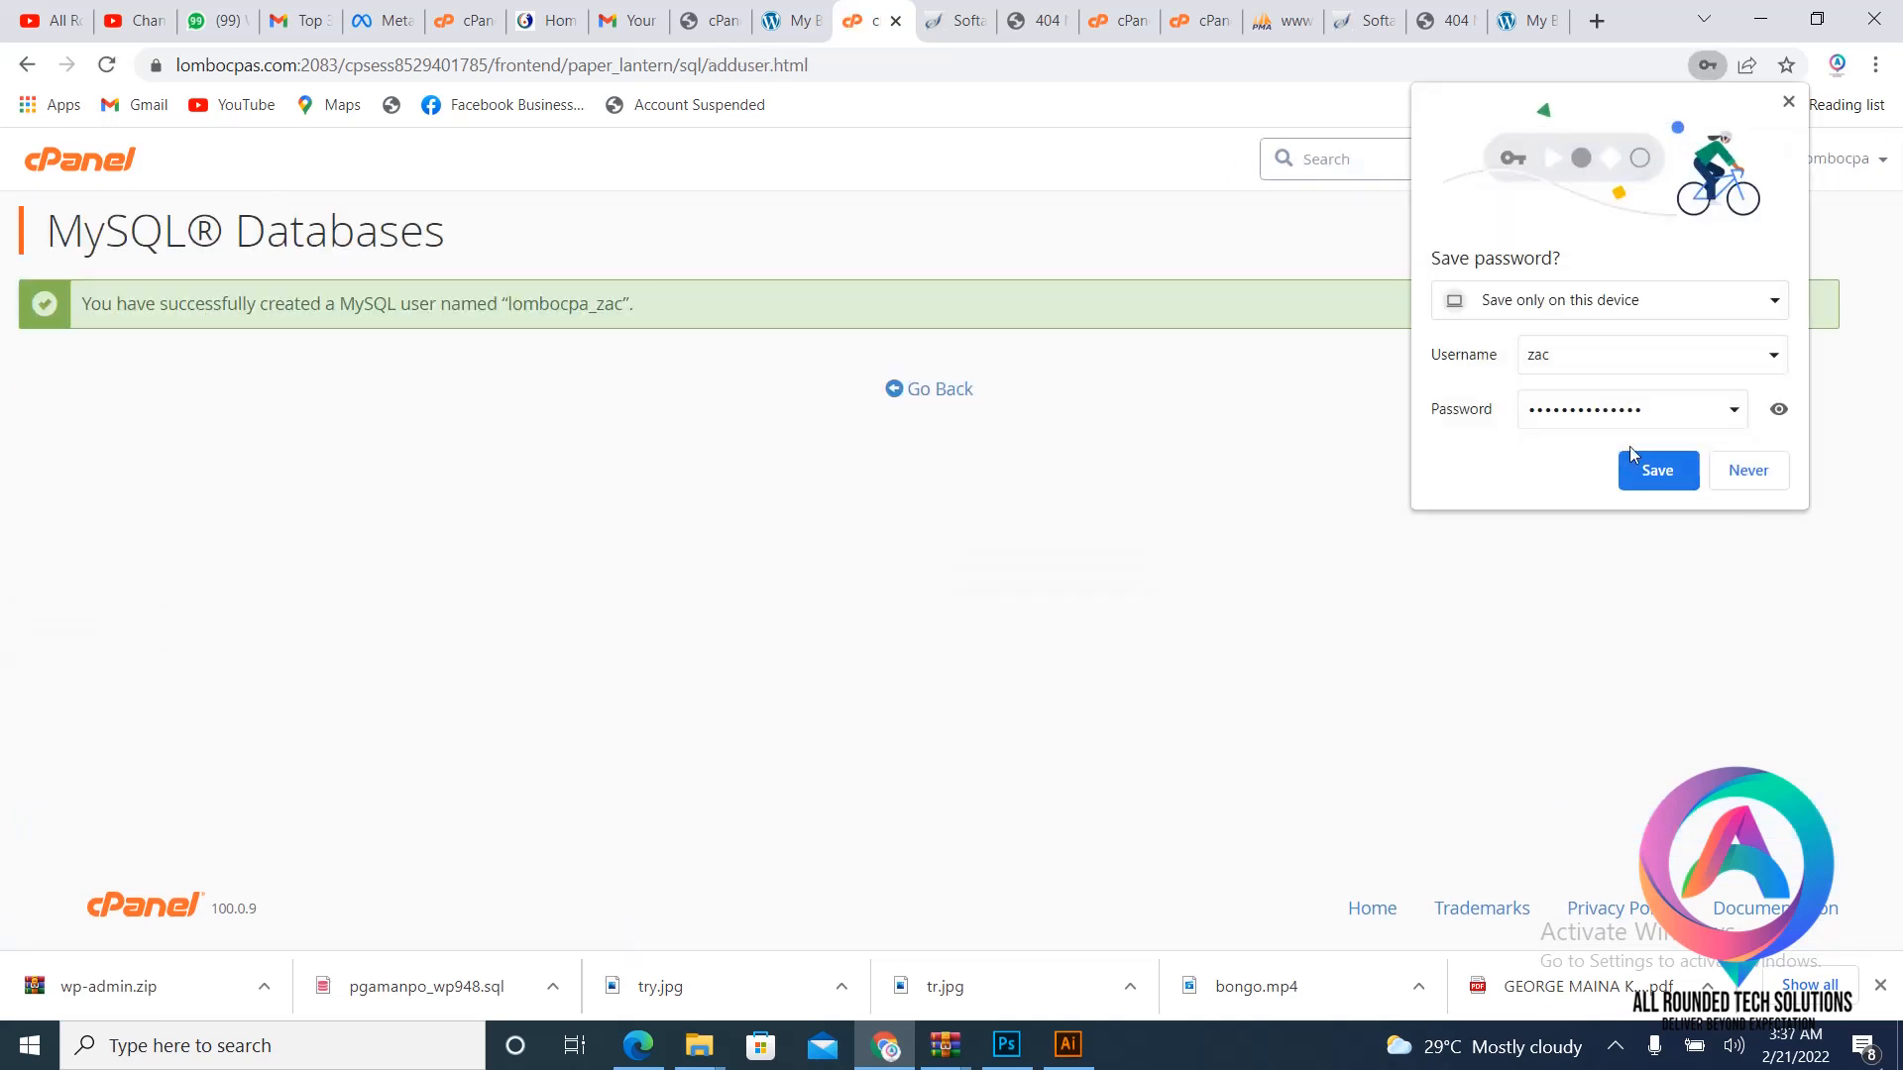
click(1651, 476)
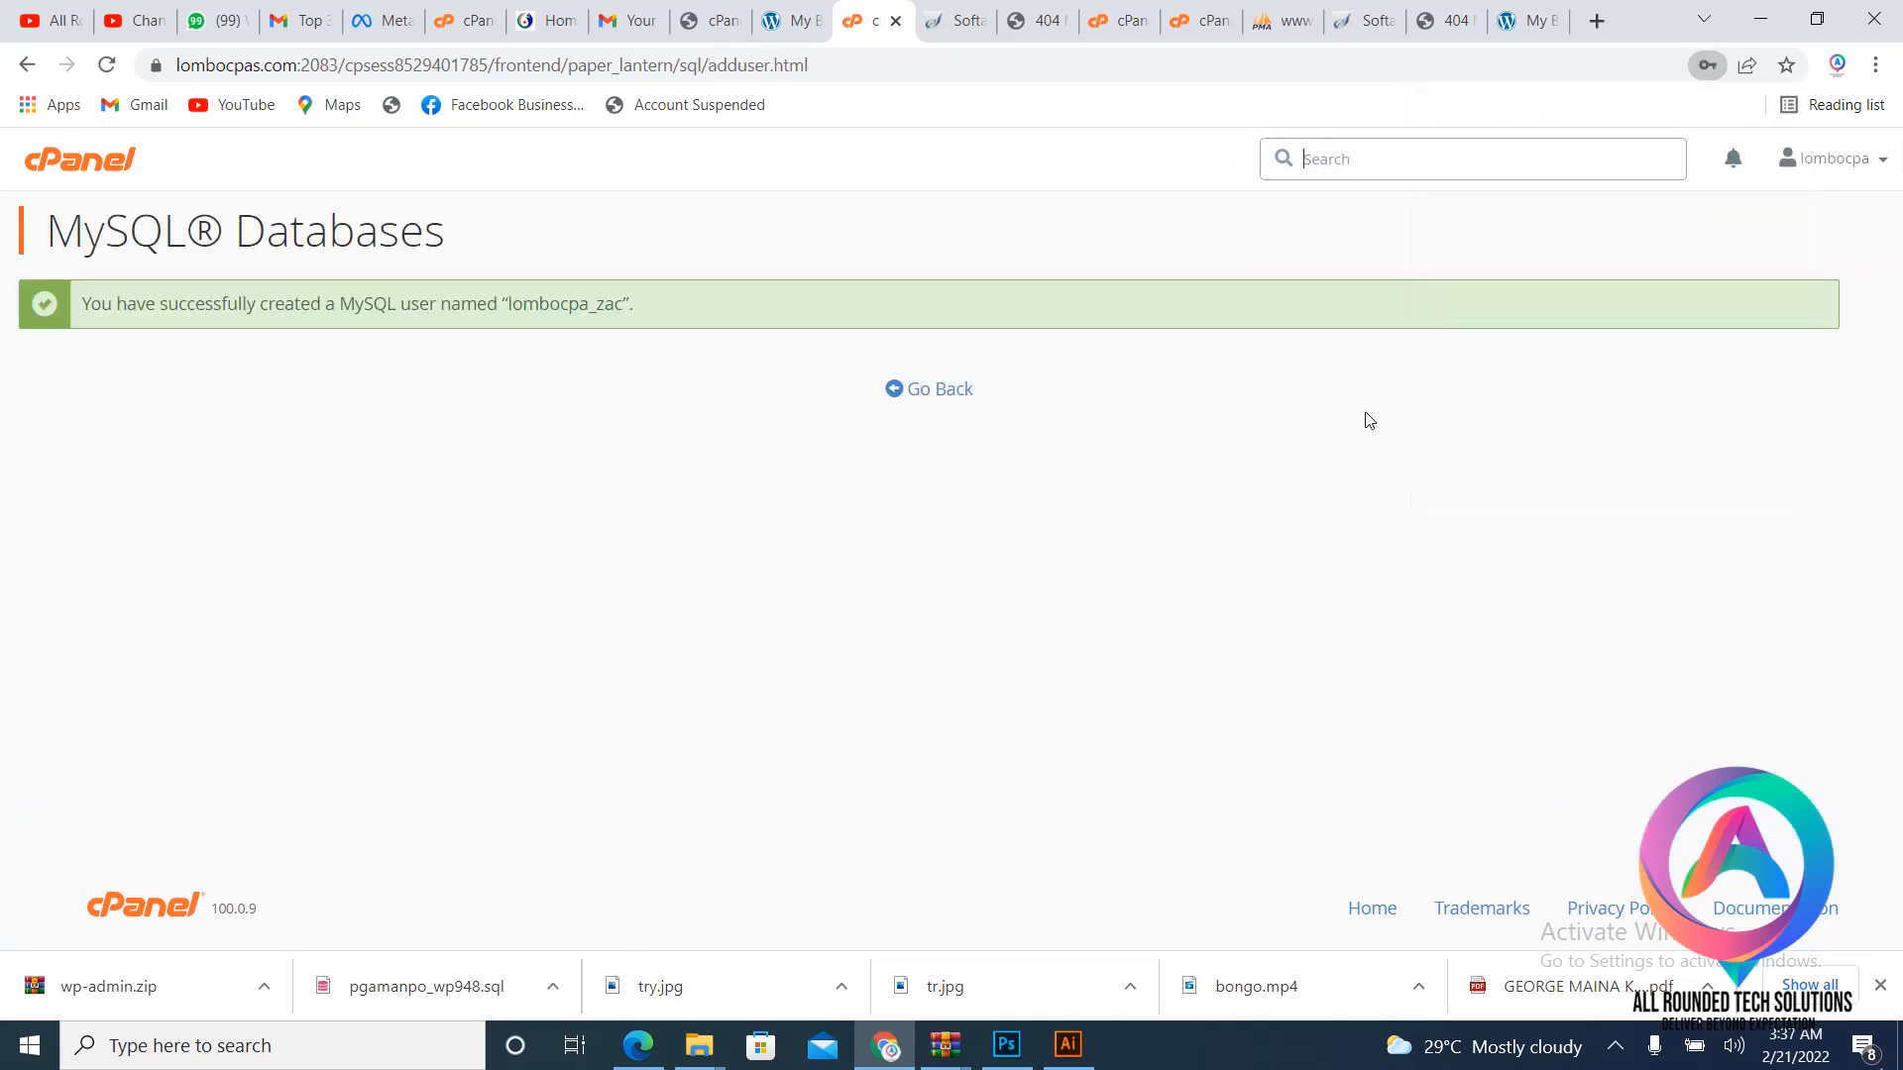
- Add lombocpa_zac to lombocpa_sewe and grant it ALL PRIVILEGES
click(940, 390)
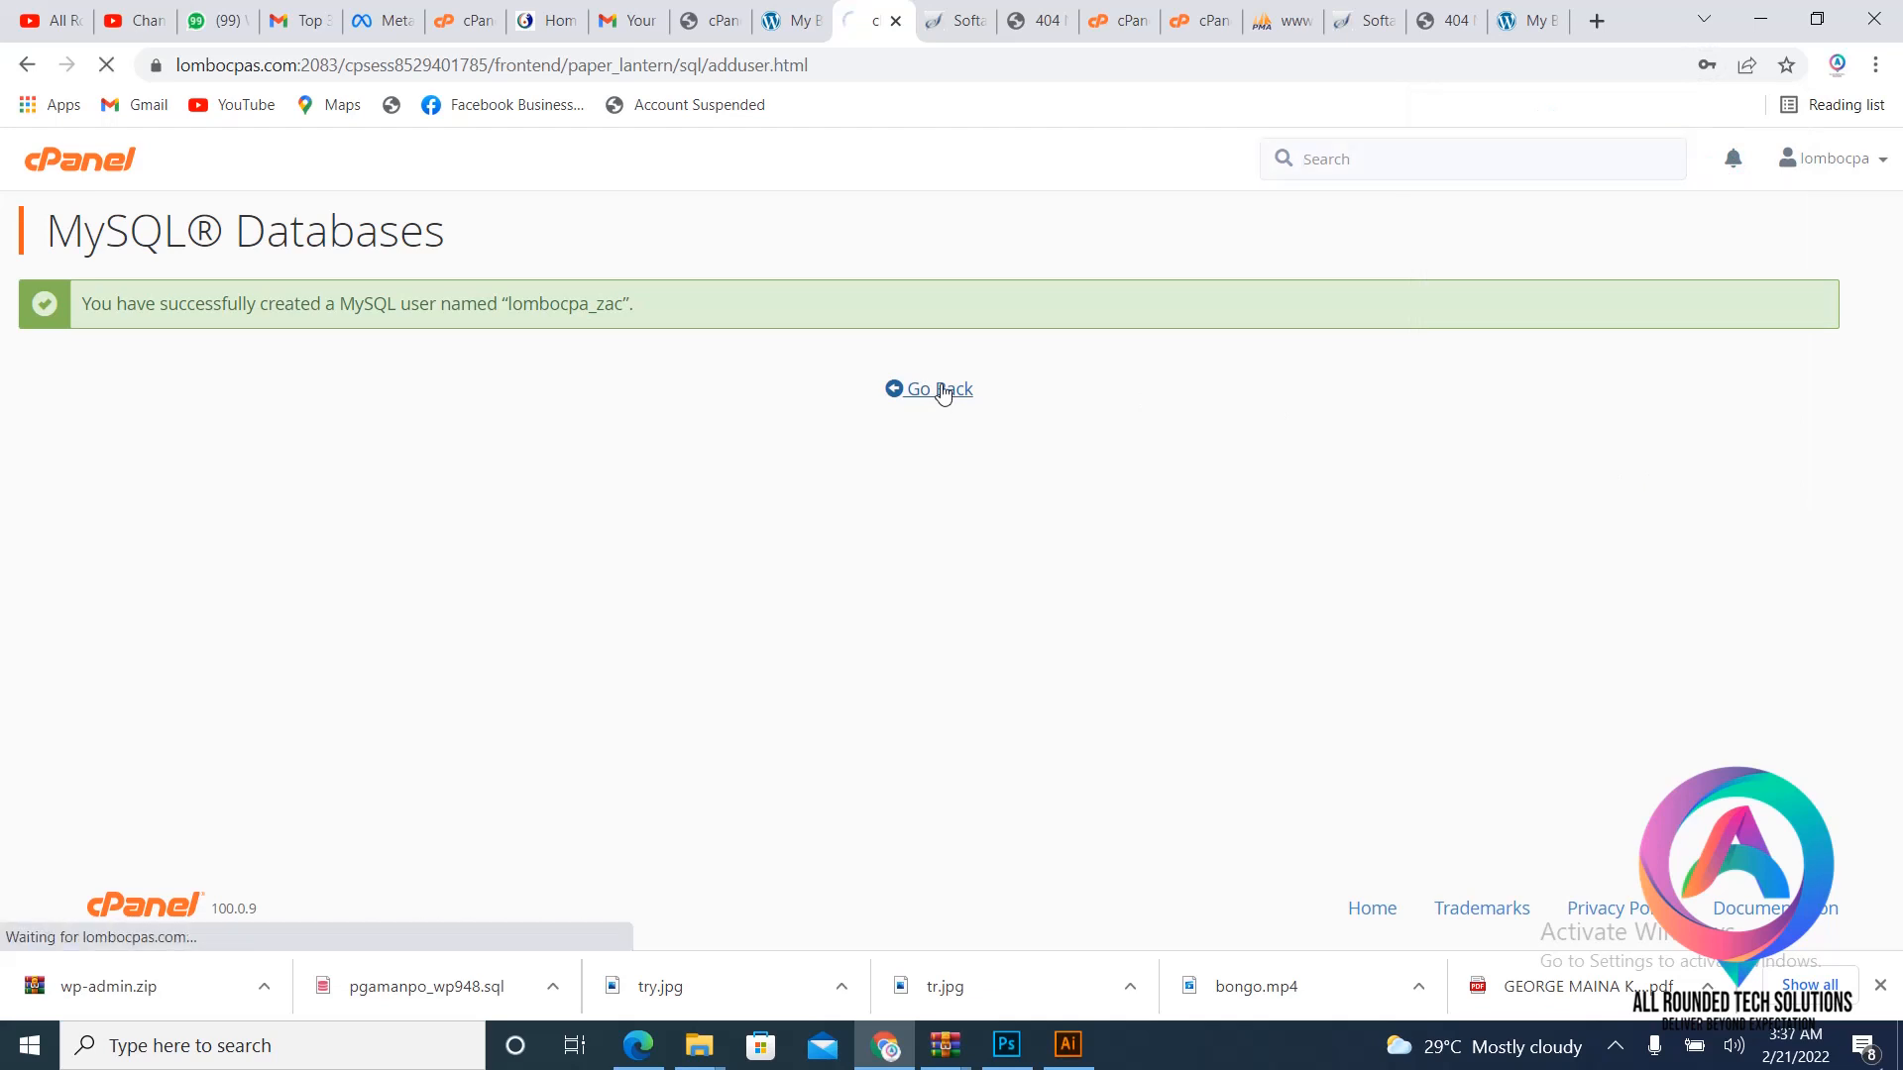
scroll(943, 394, down, 5)
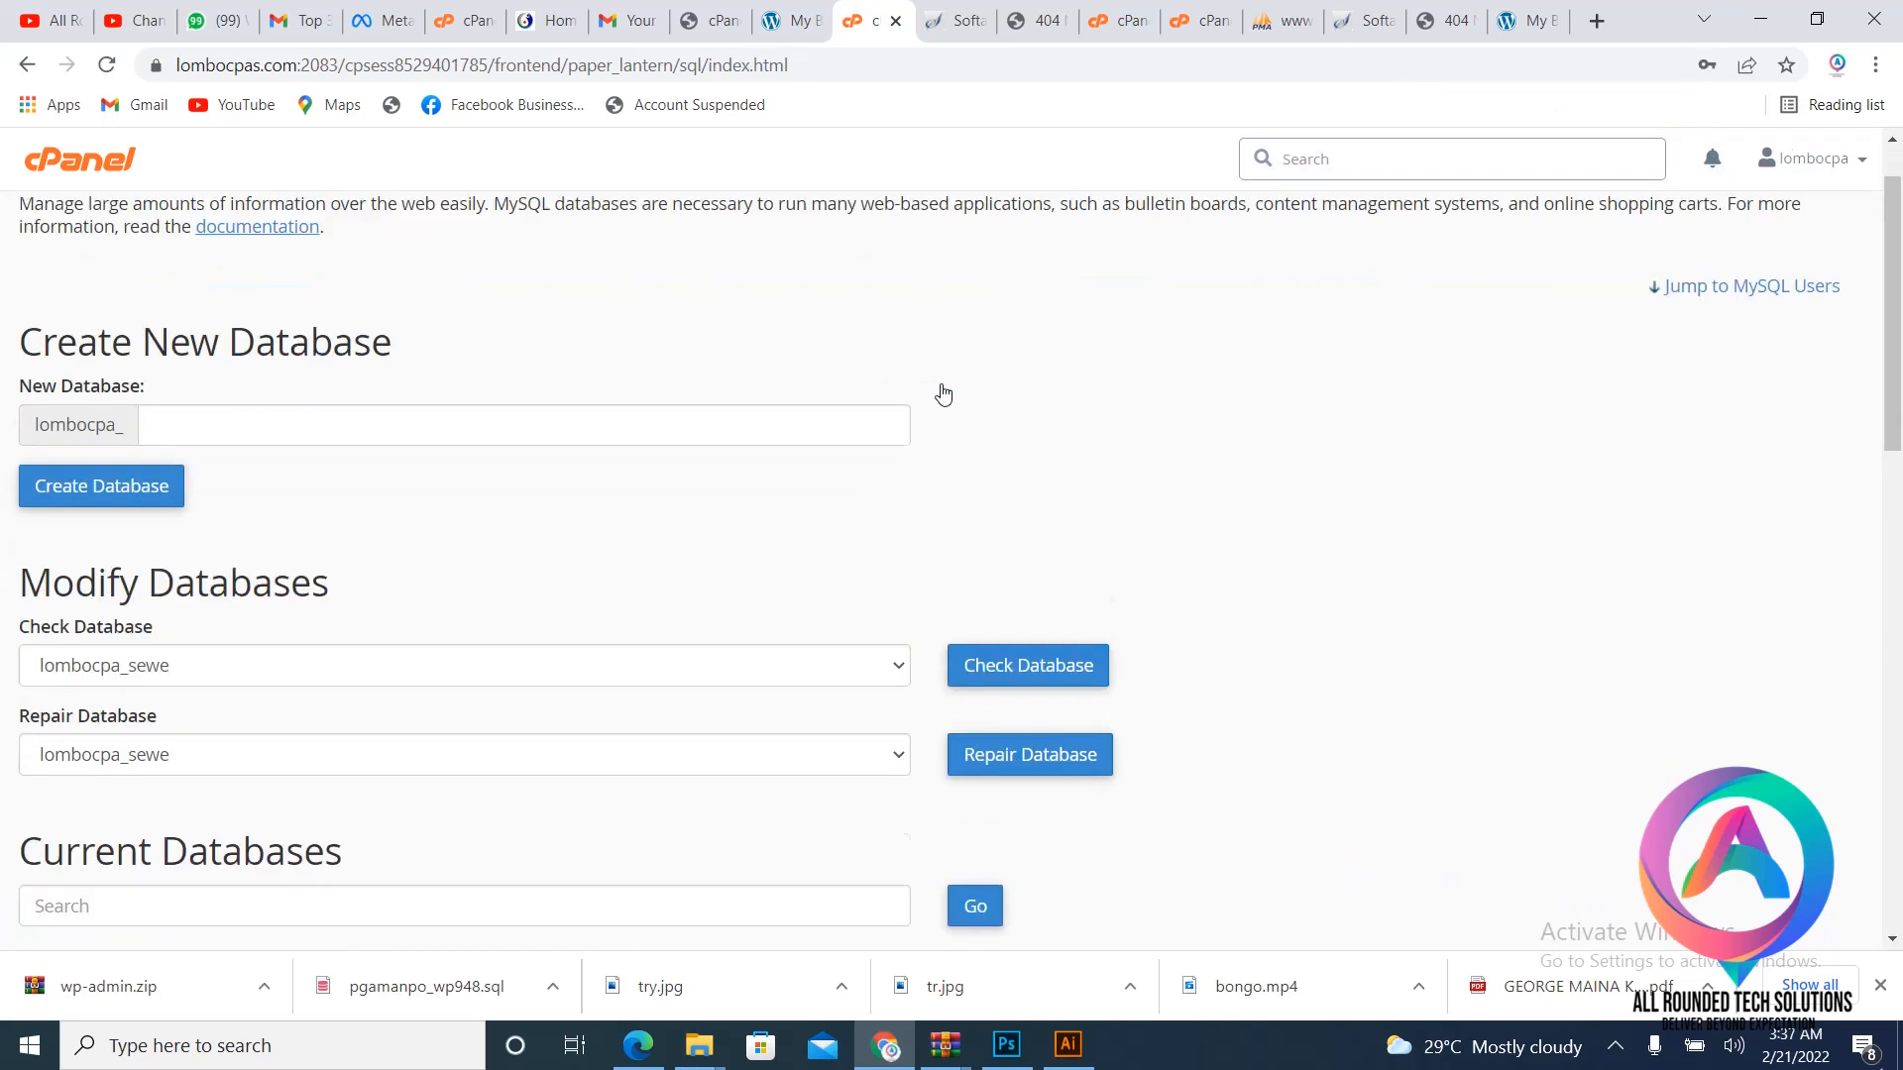
scroll(942, 394, down, 10)
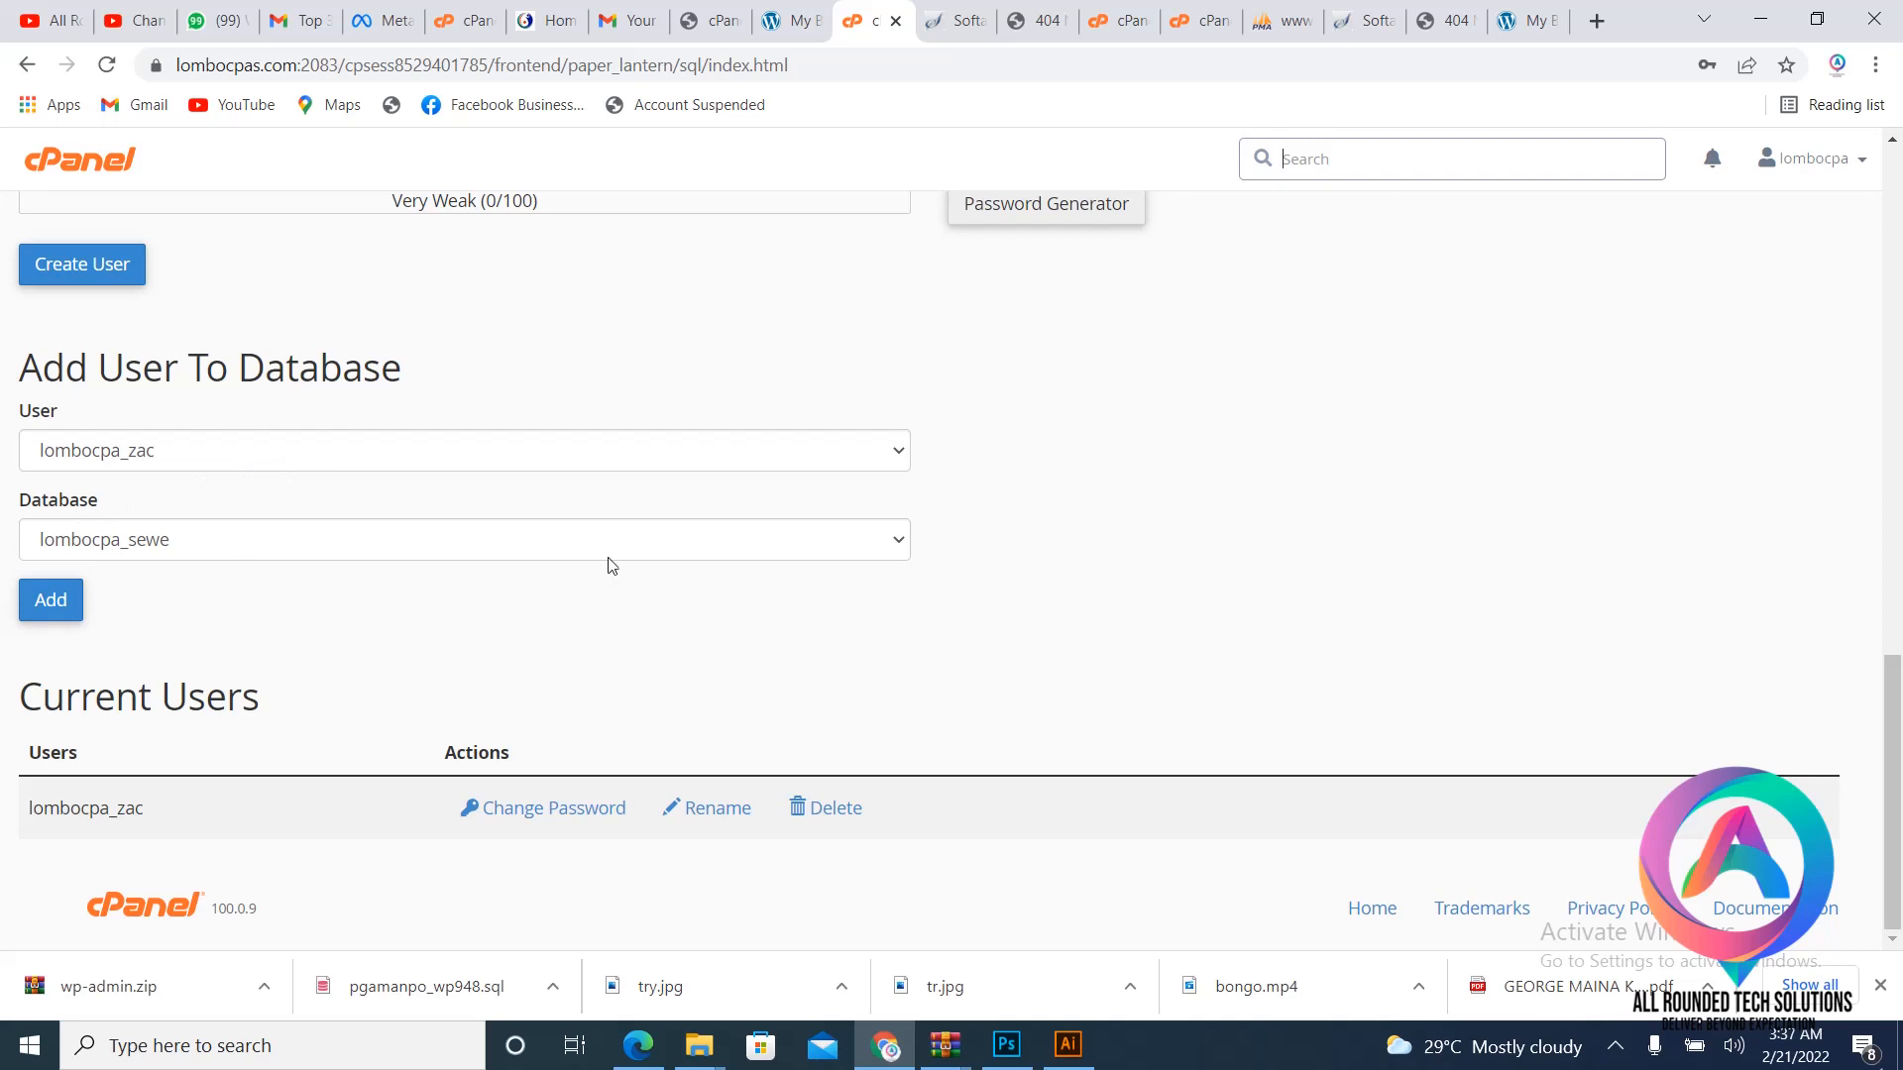
click(63, 604)
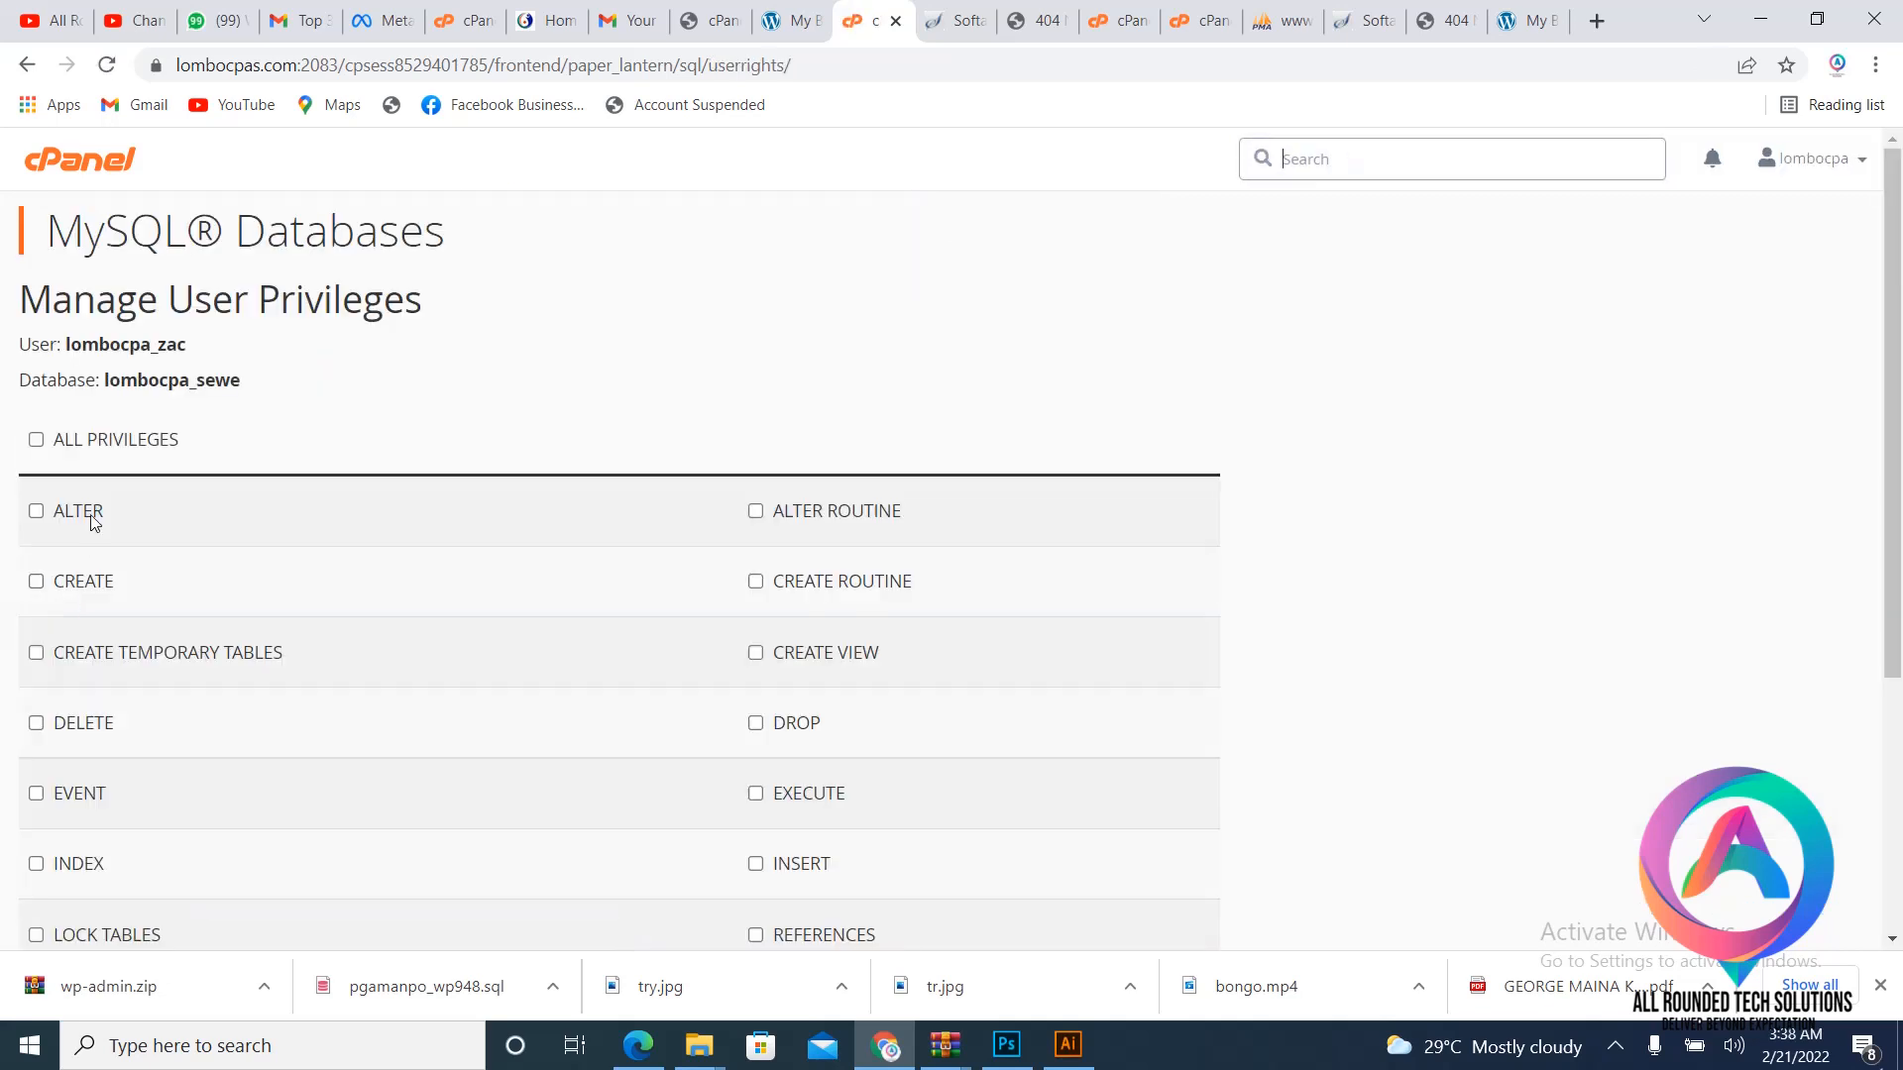
click(37, 439)
scroll(599, 461, down, 4)
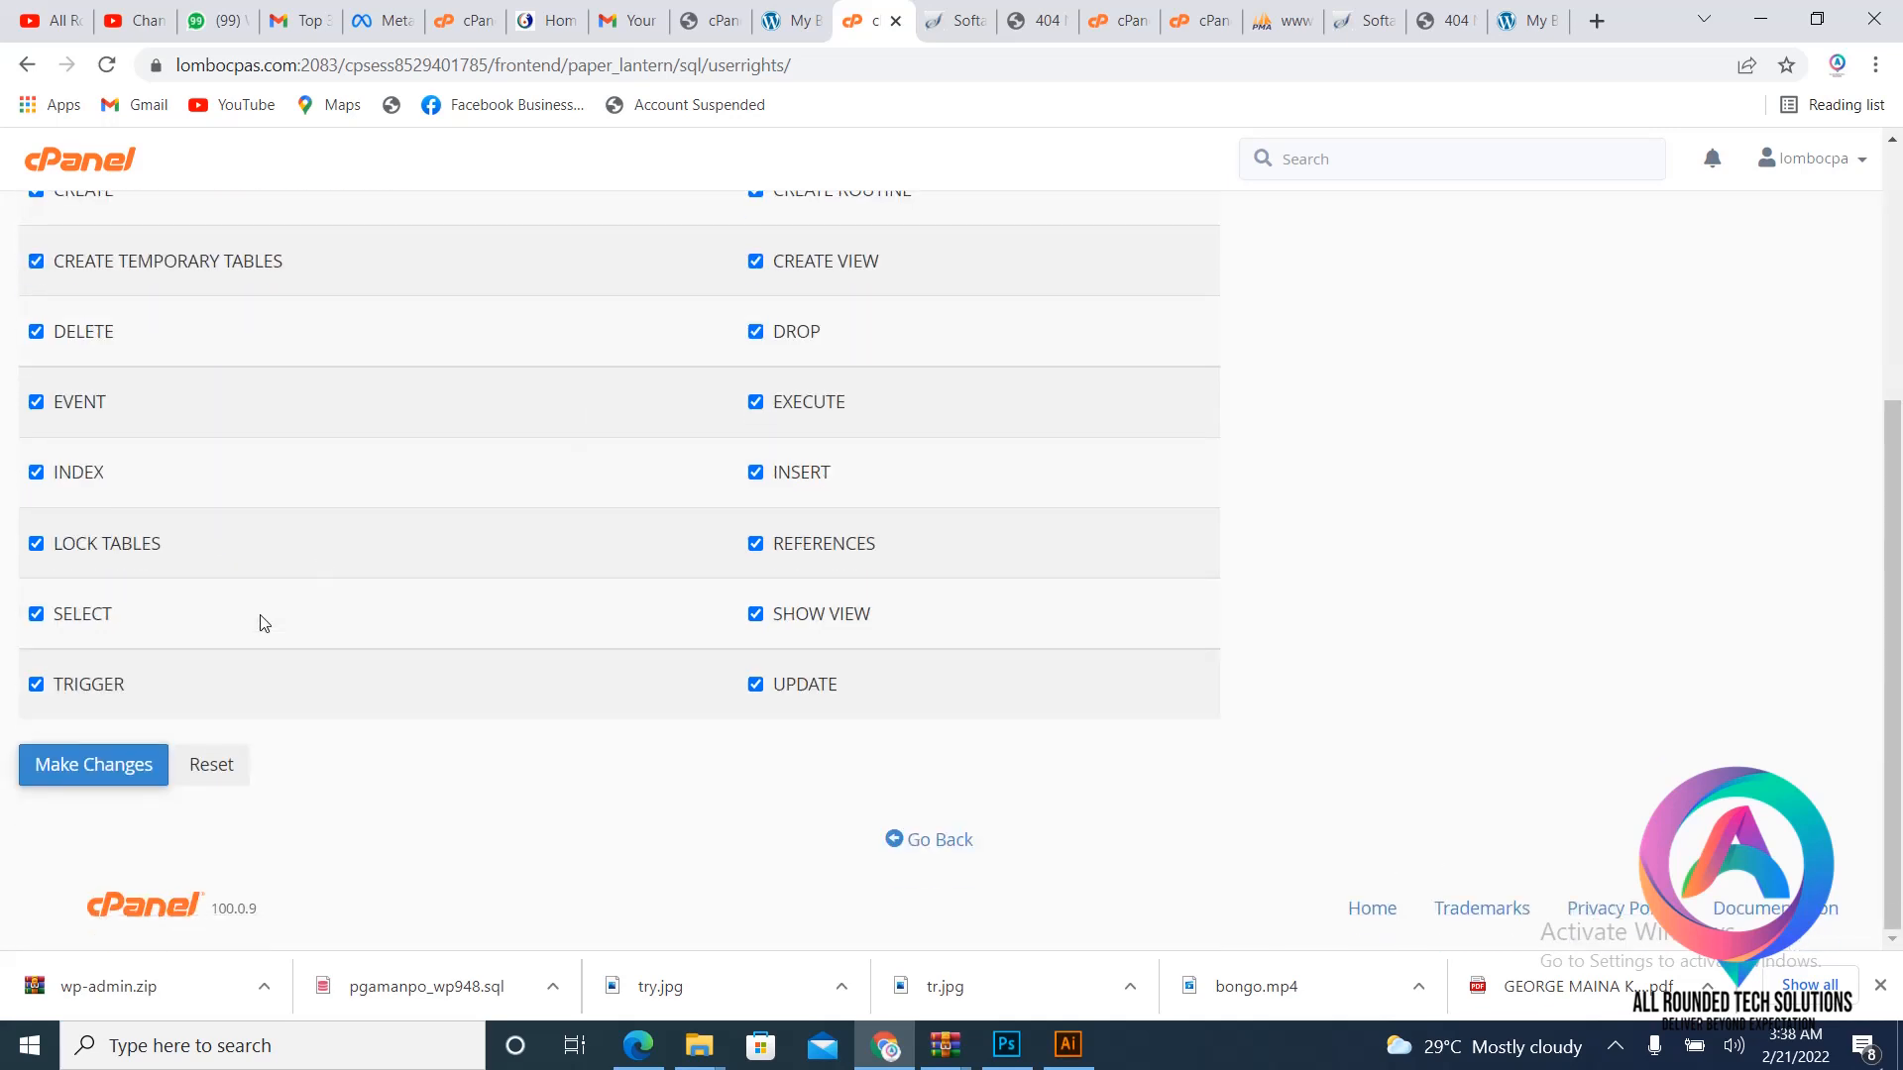
click(106, 768)
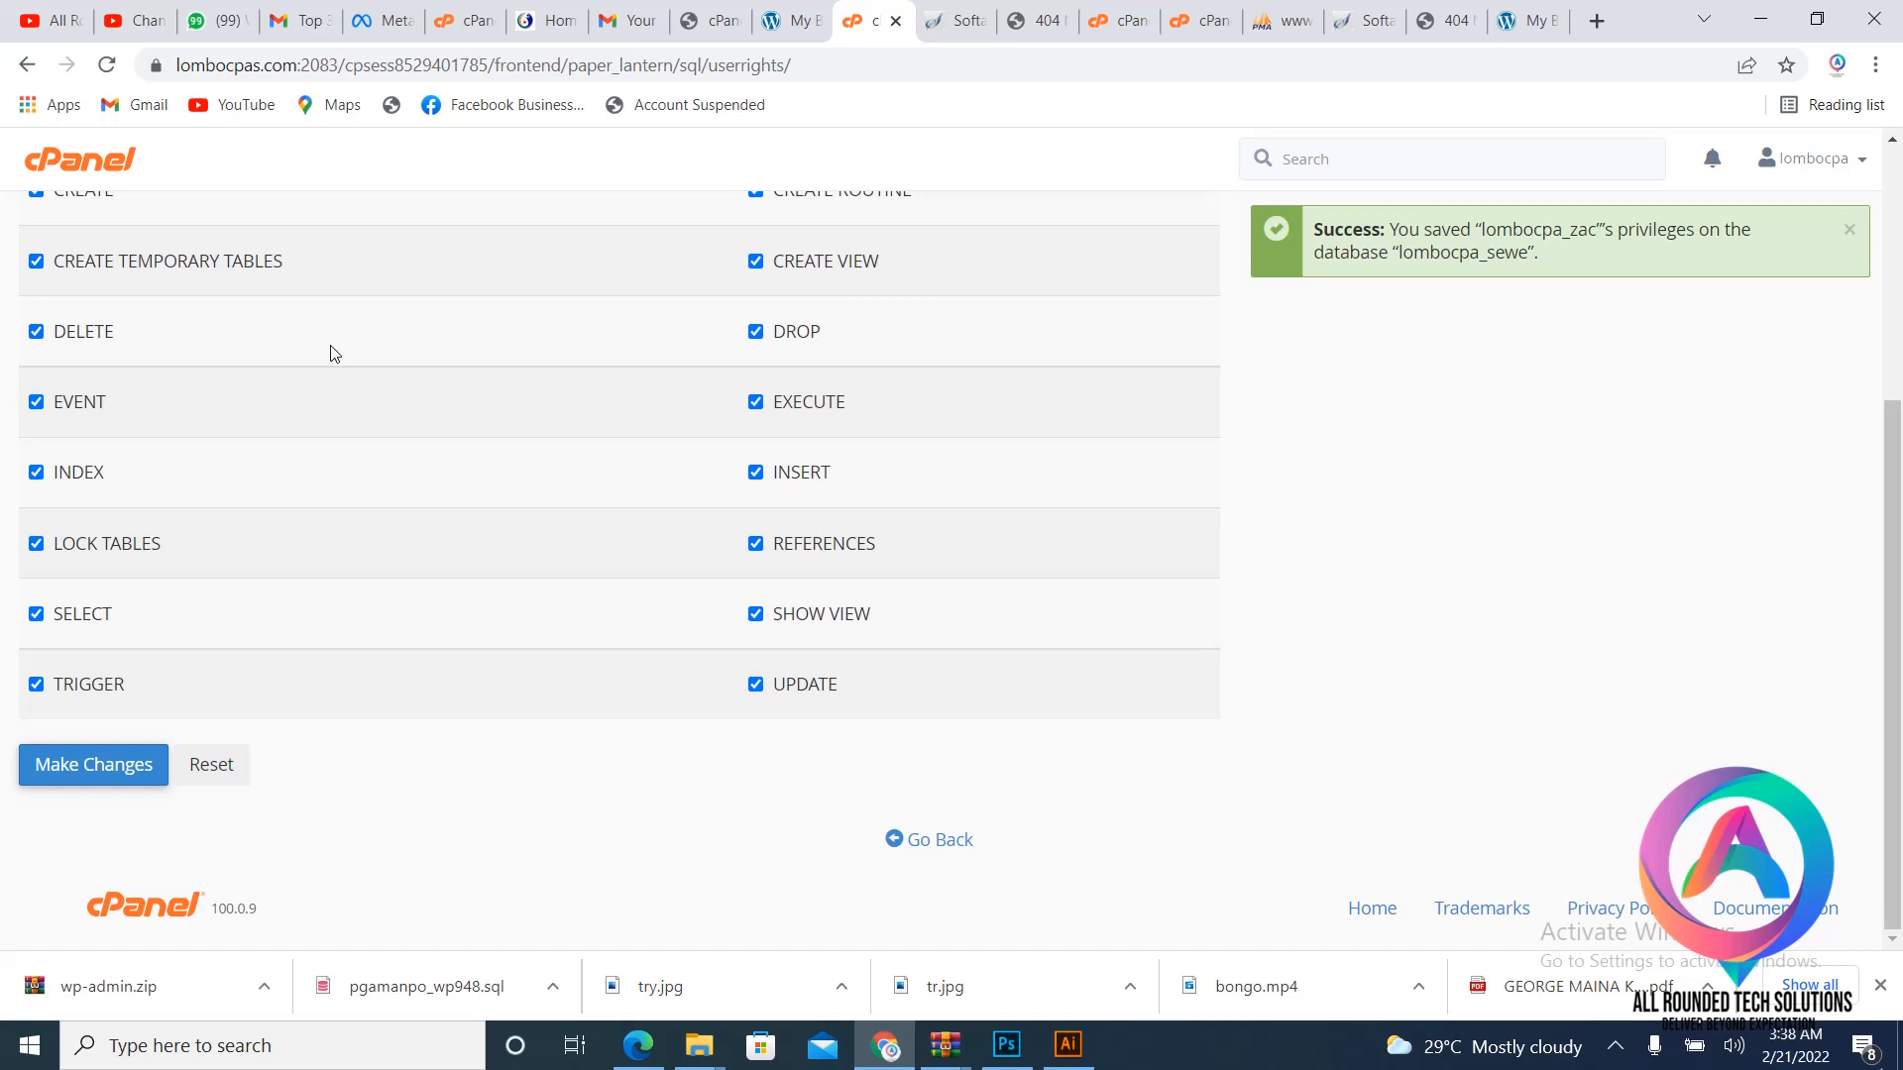
click(263, 991)
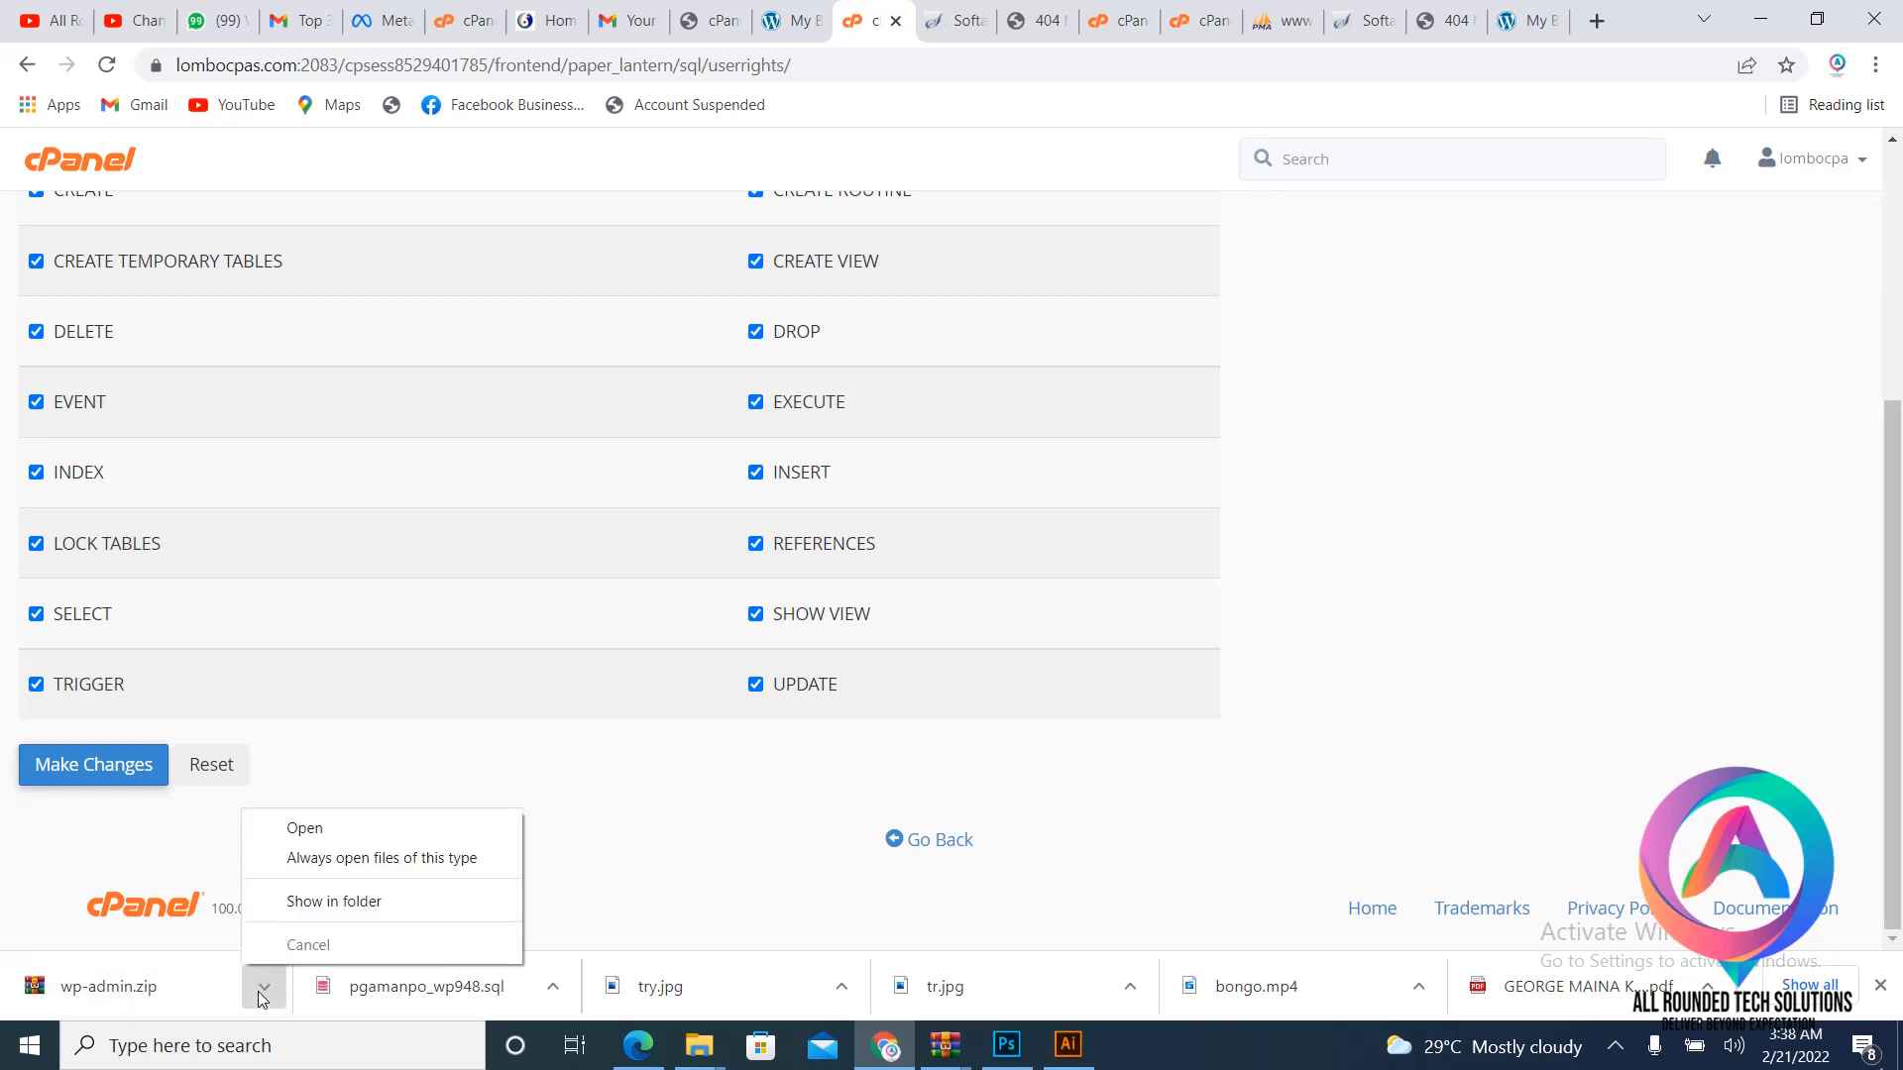
- Show the downloaded wp-admin archive in its Downloads folder
click(354, 904)
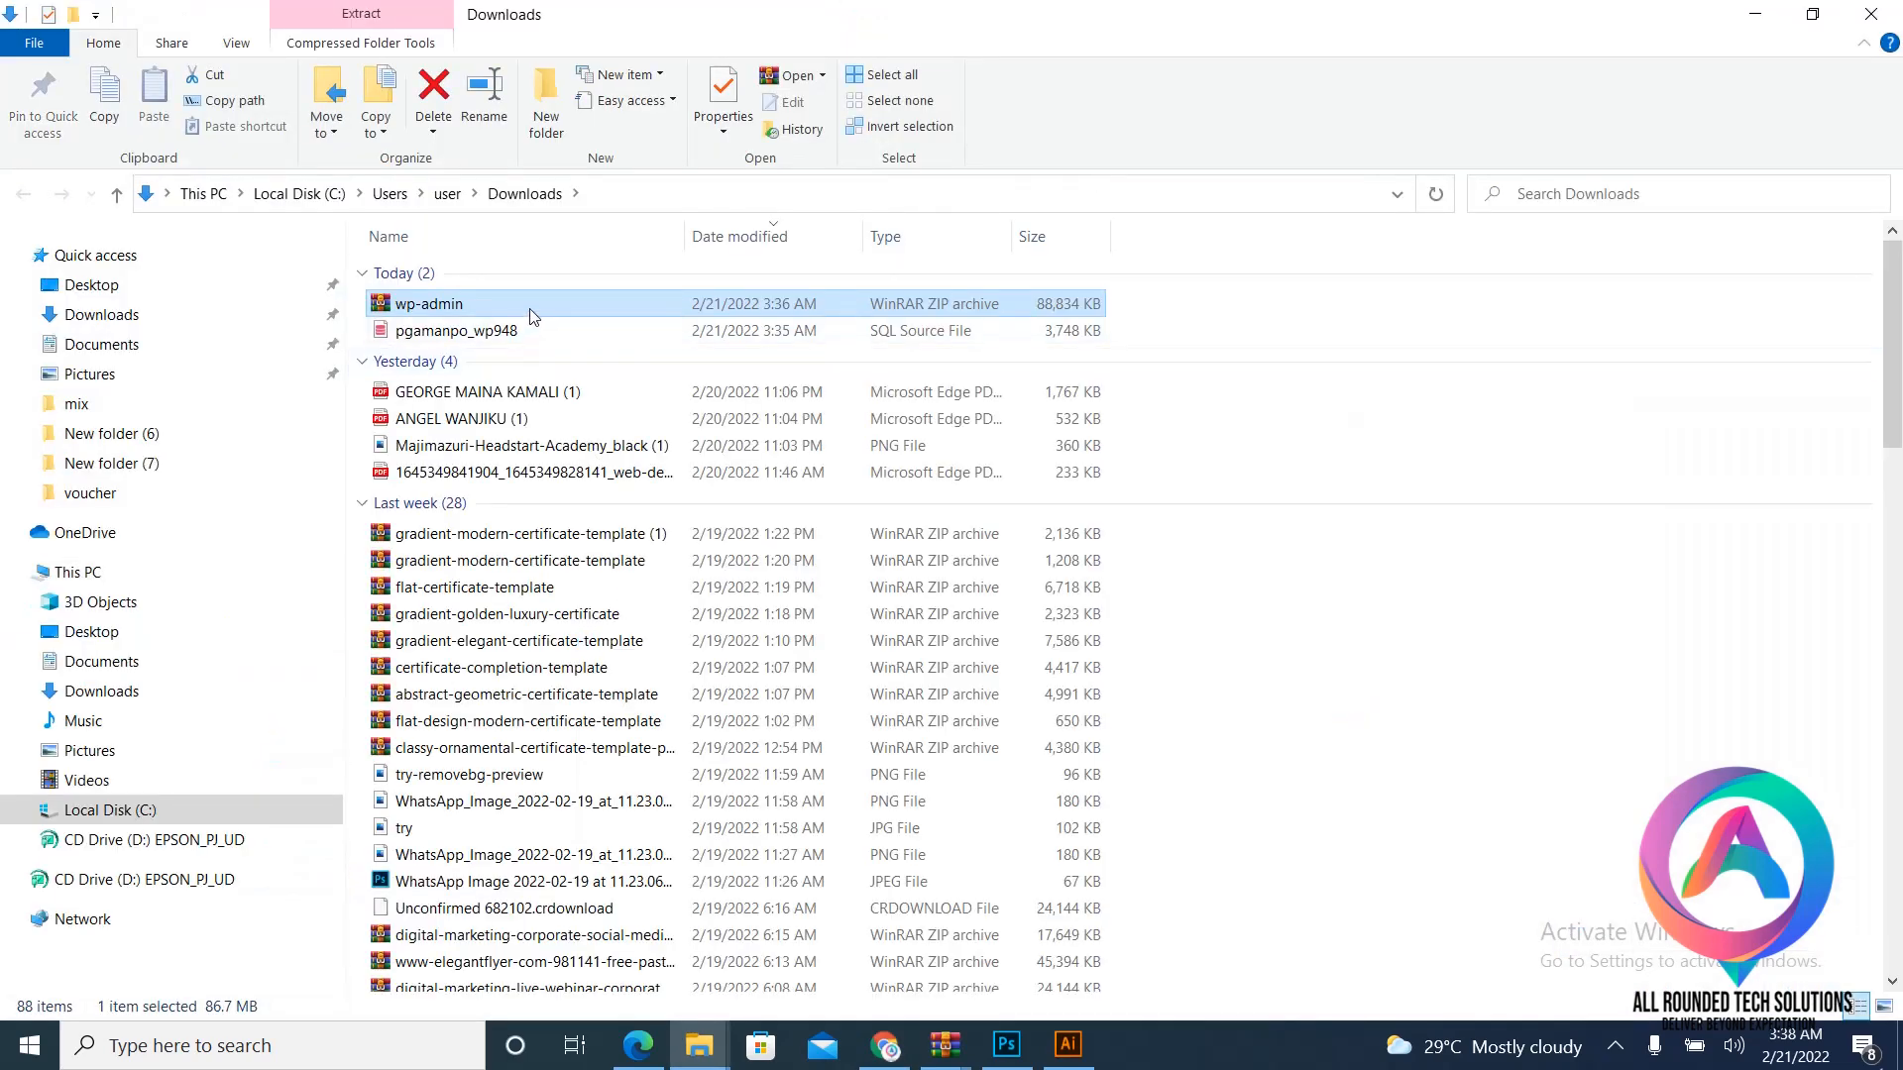
right_click(531, 309)
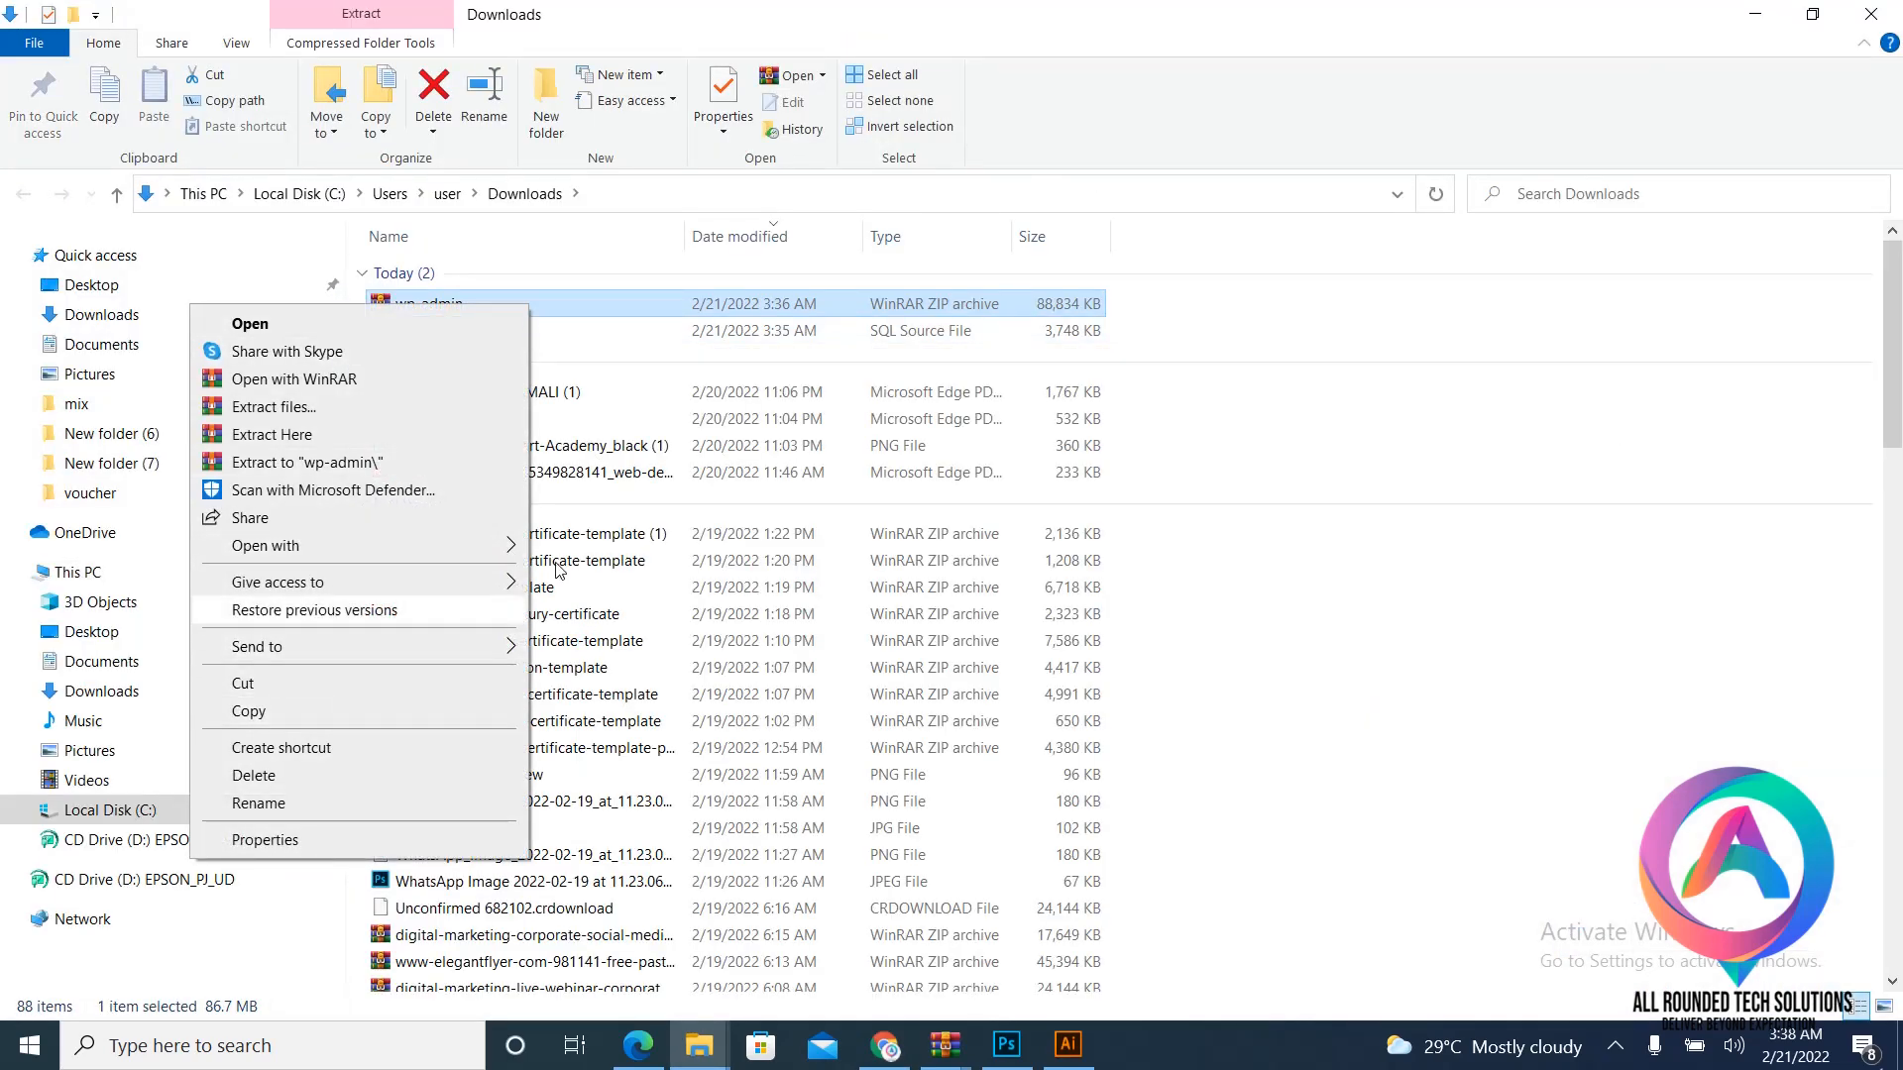
click(1304, 493)
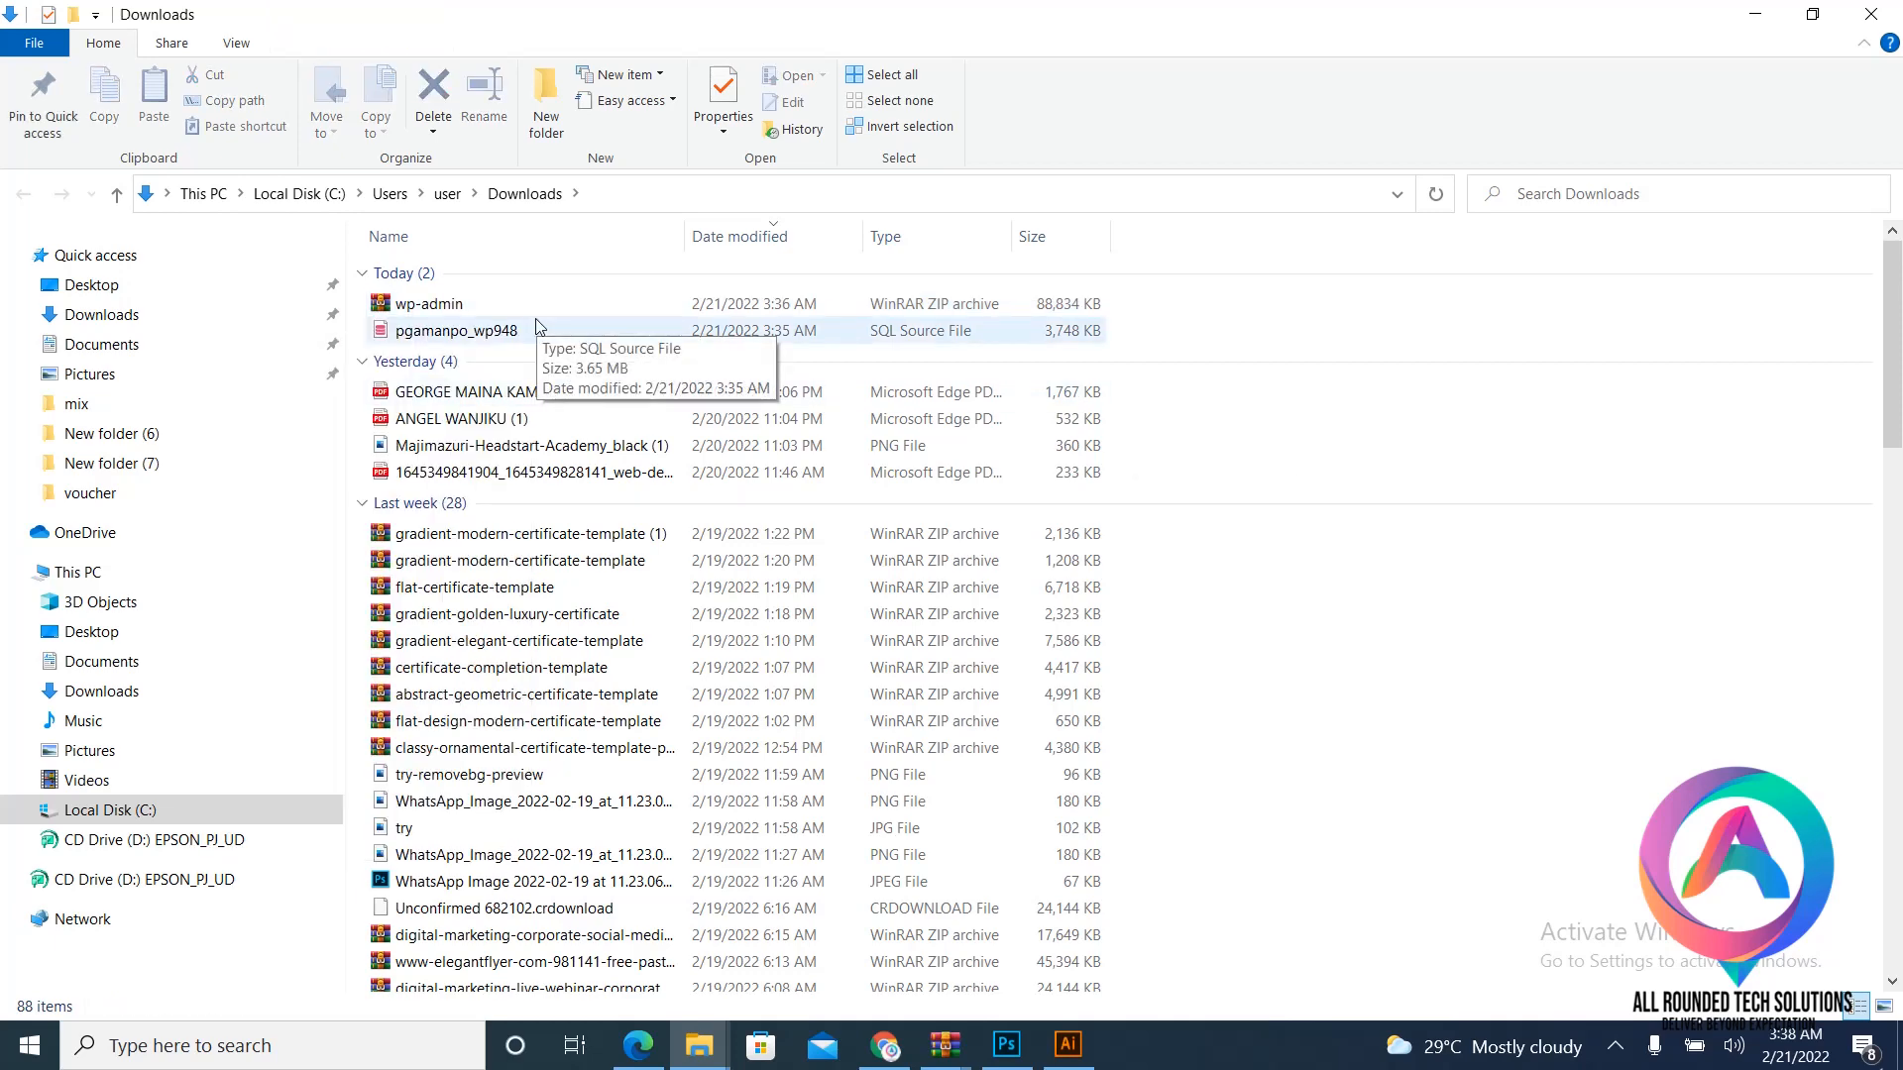
click(488, 314)
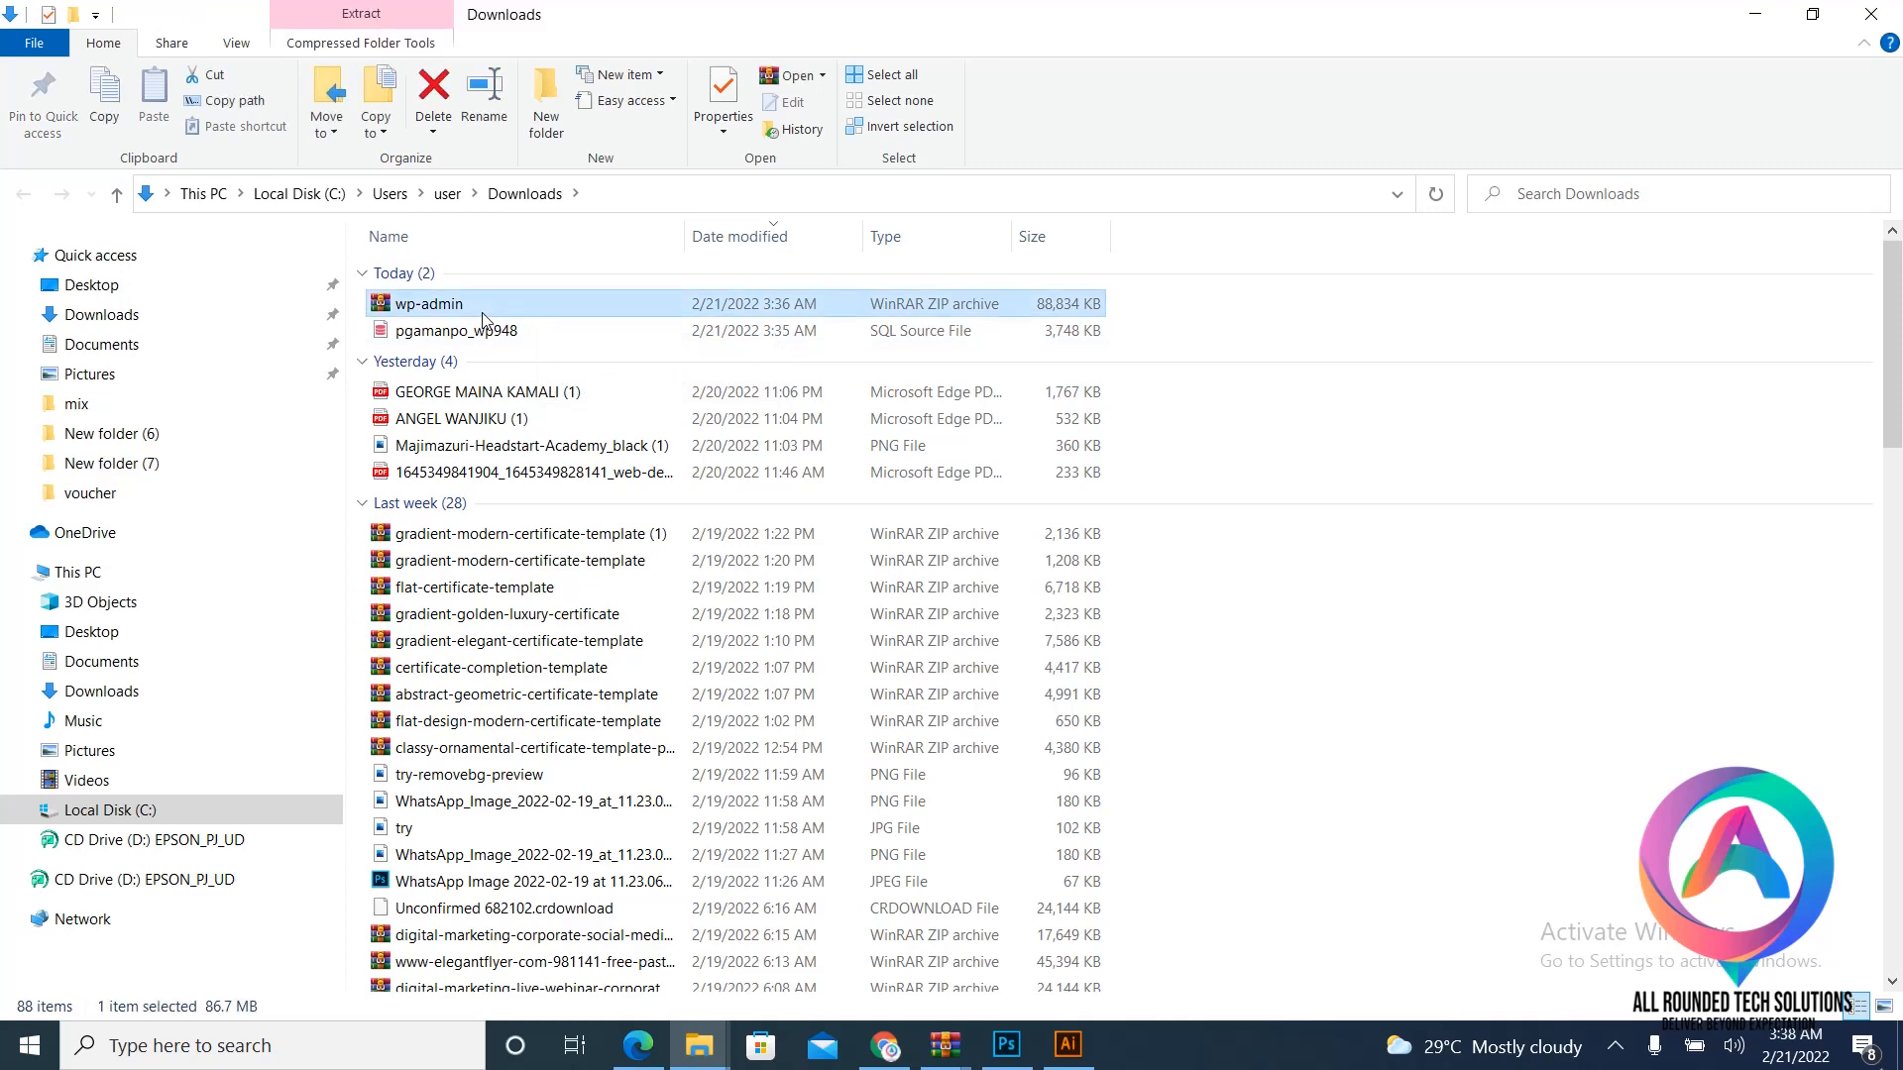
- Create a new folder named lop in Downloads and start extracting the wp-admin archive
right_click(1370, 428)
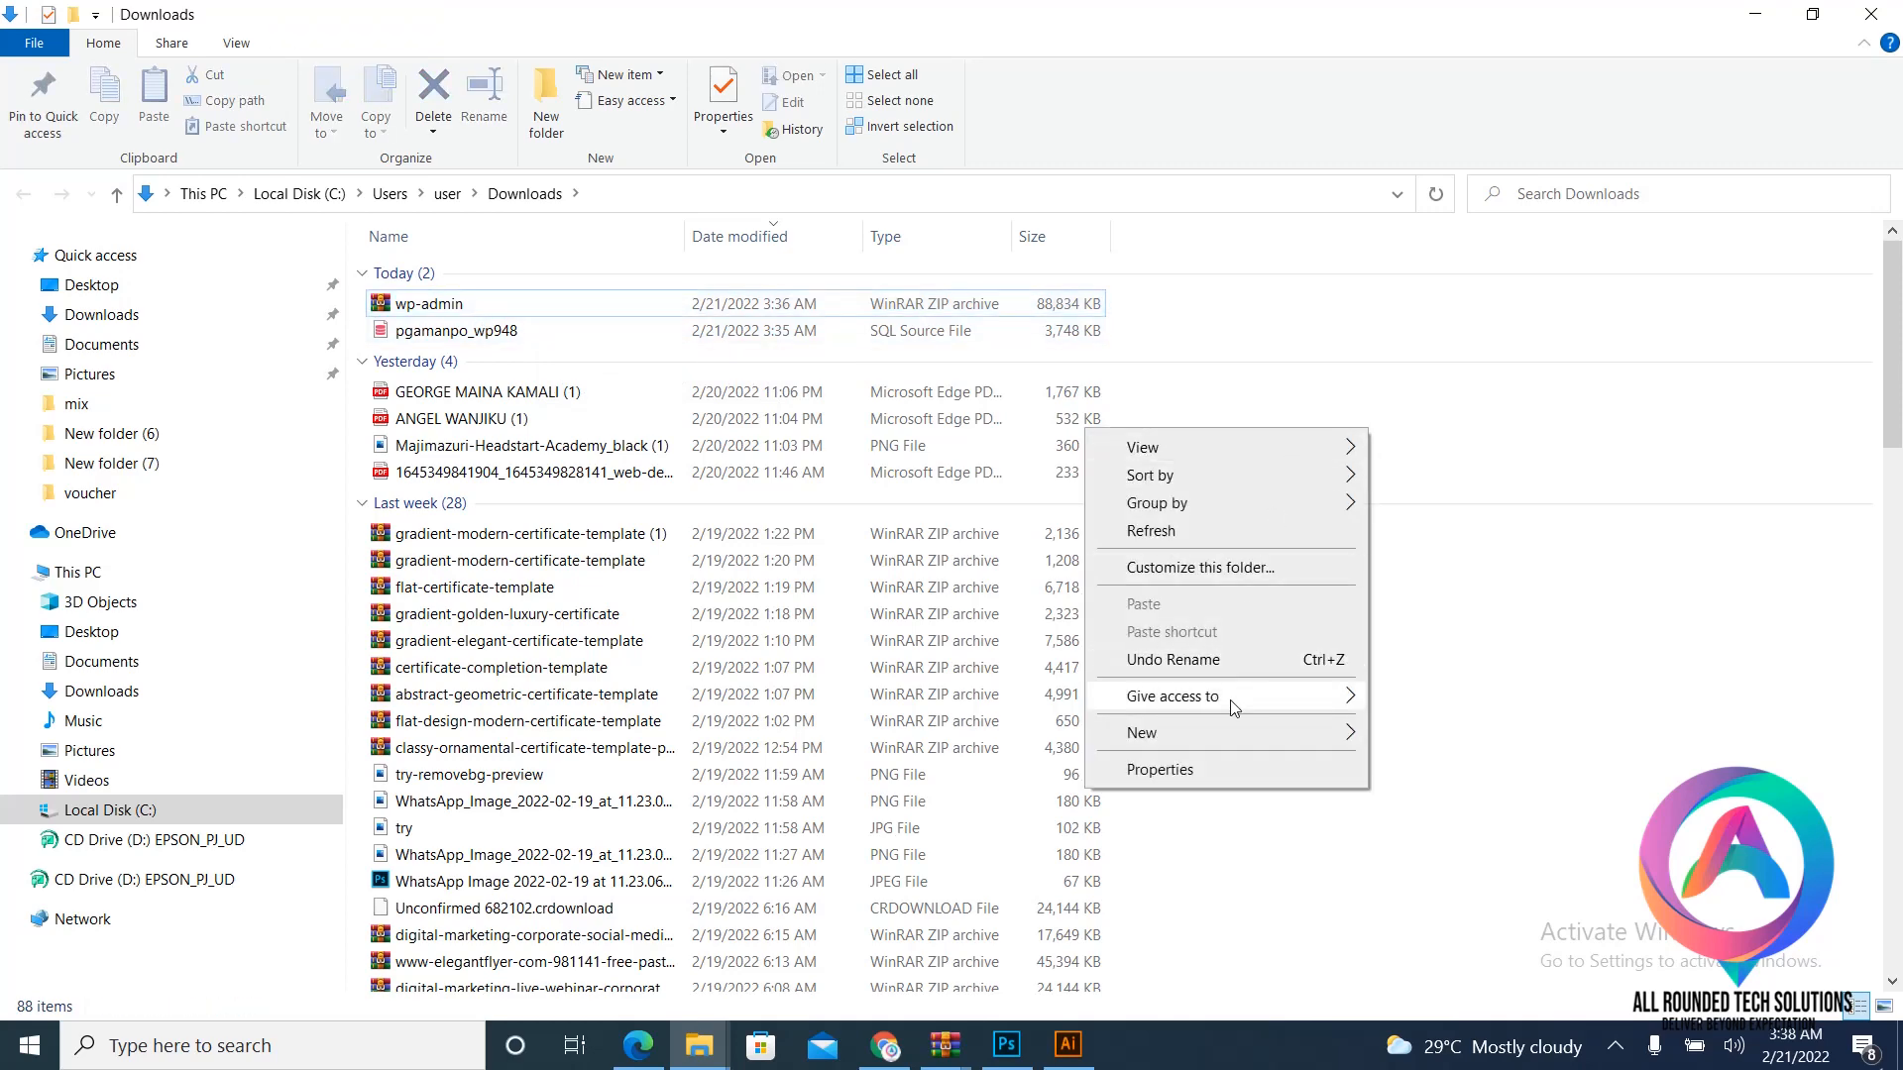
mouse_move(1232, 732)
click(1423, 735)
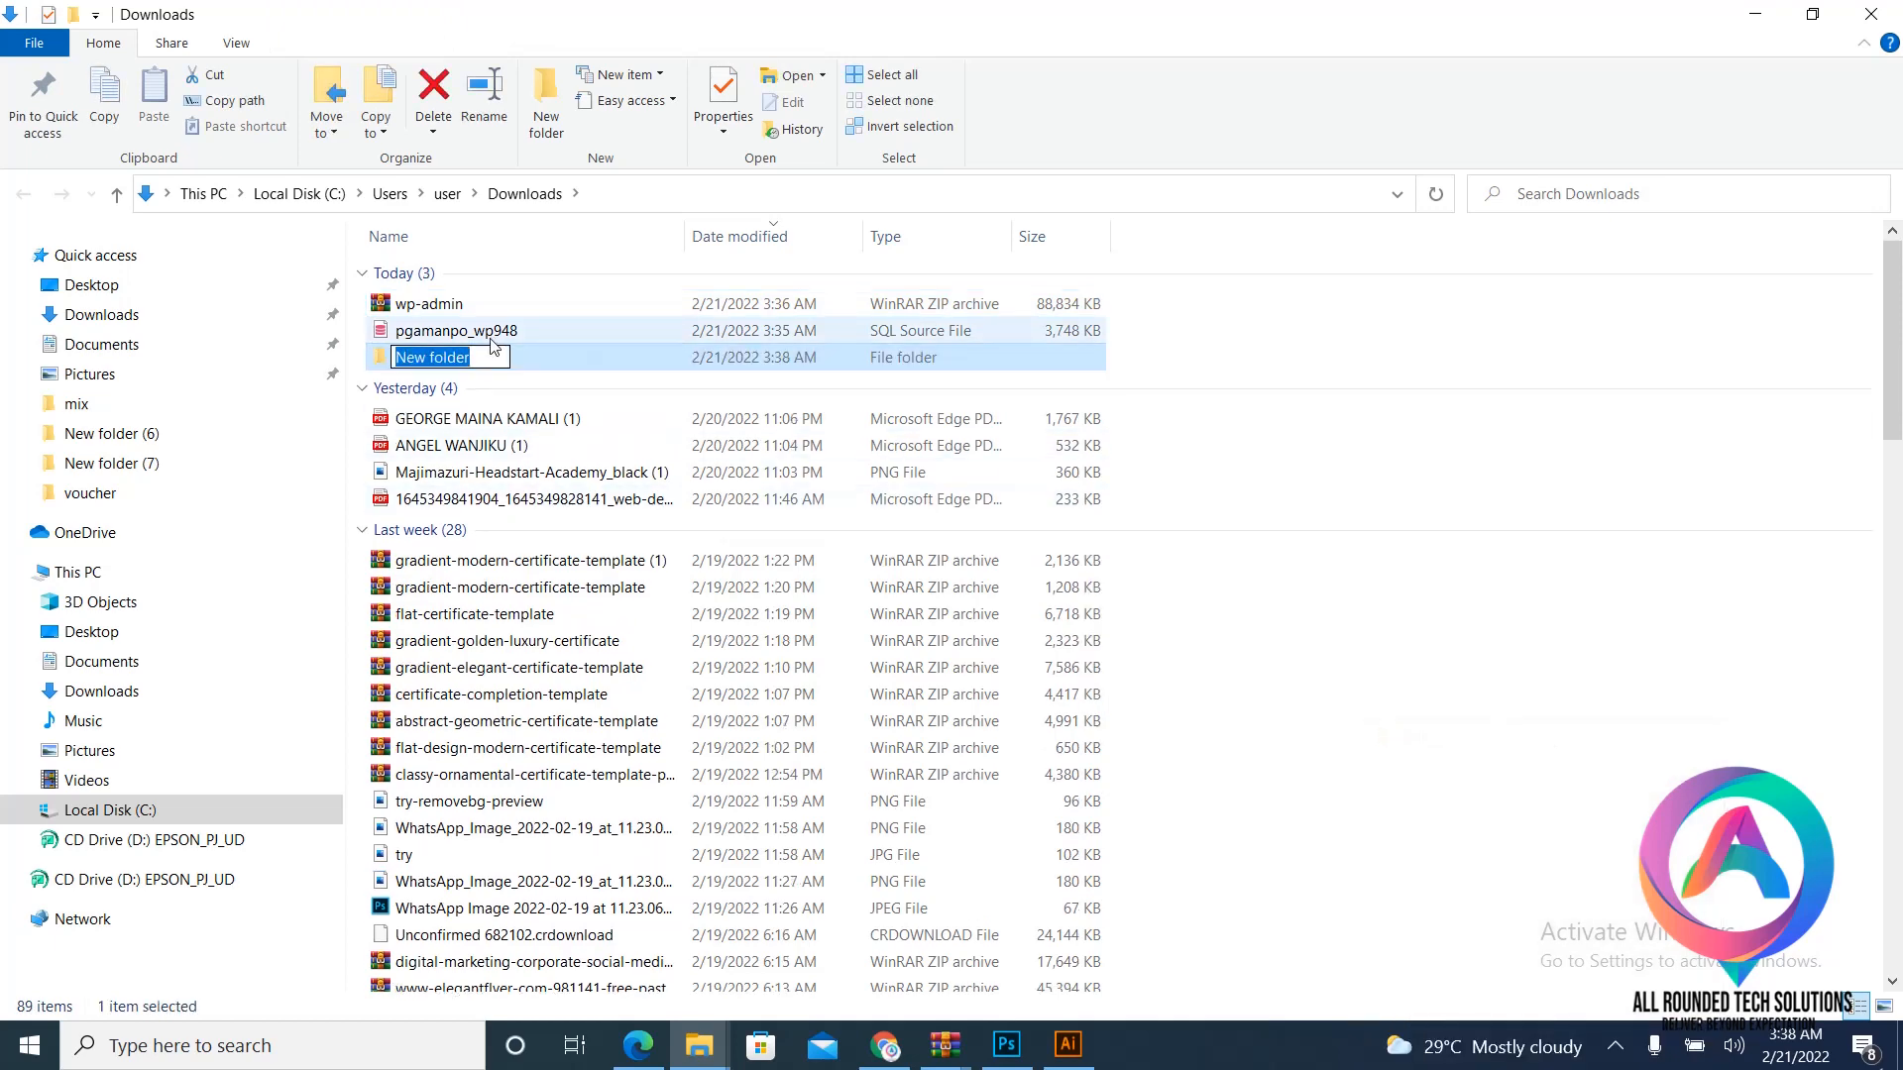
text(lop)
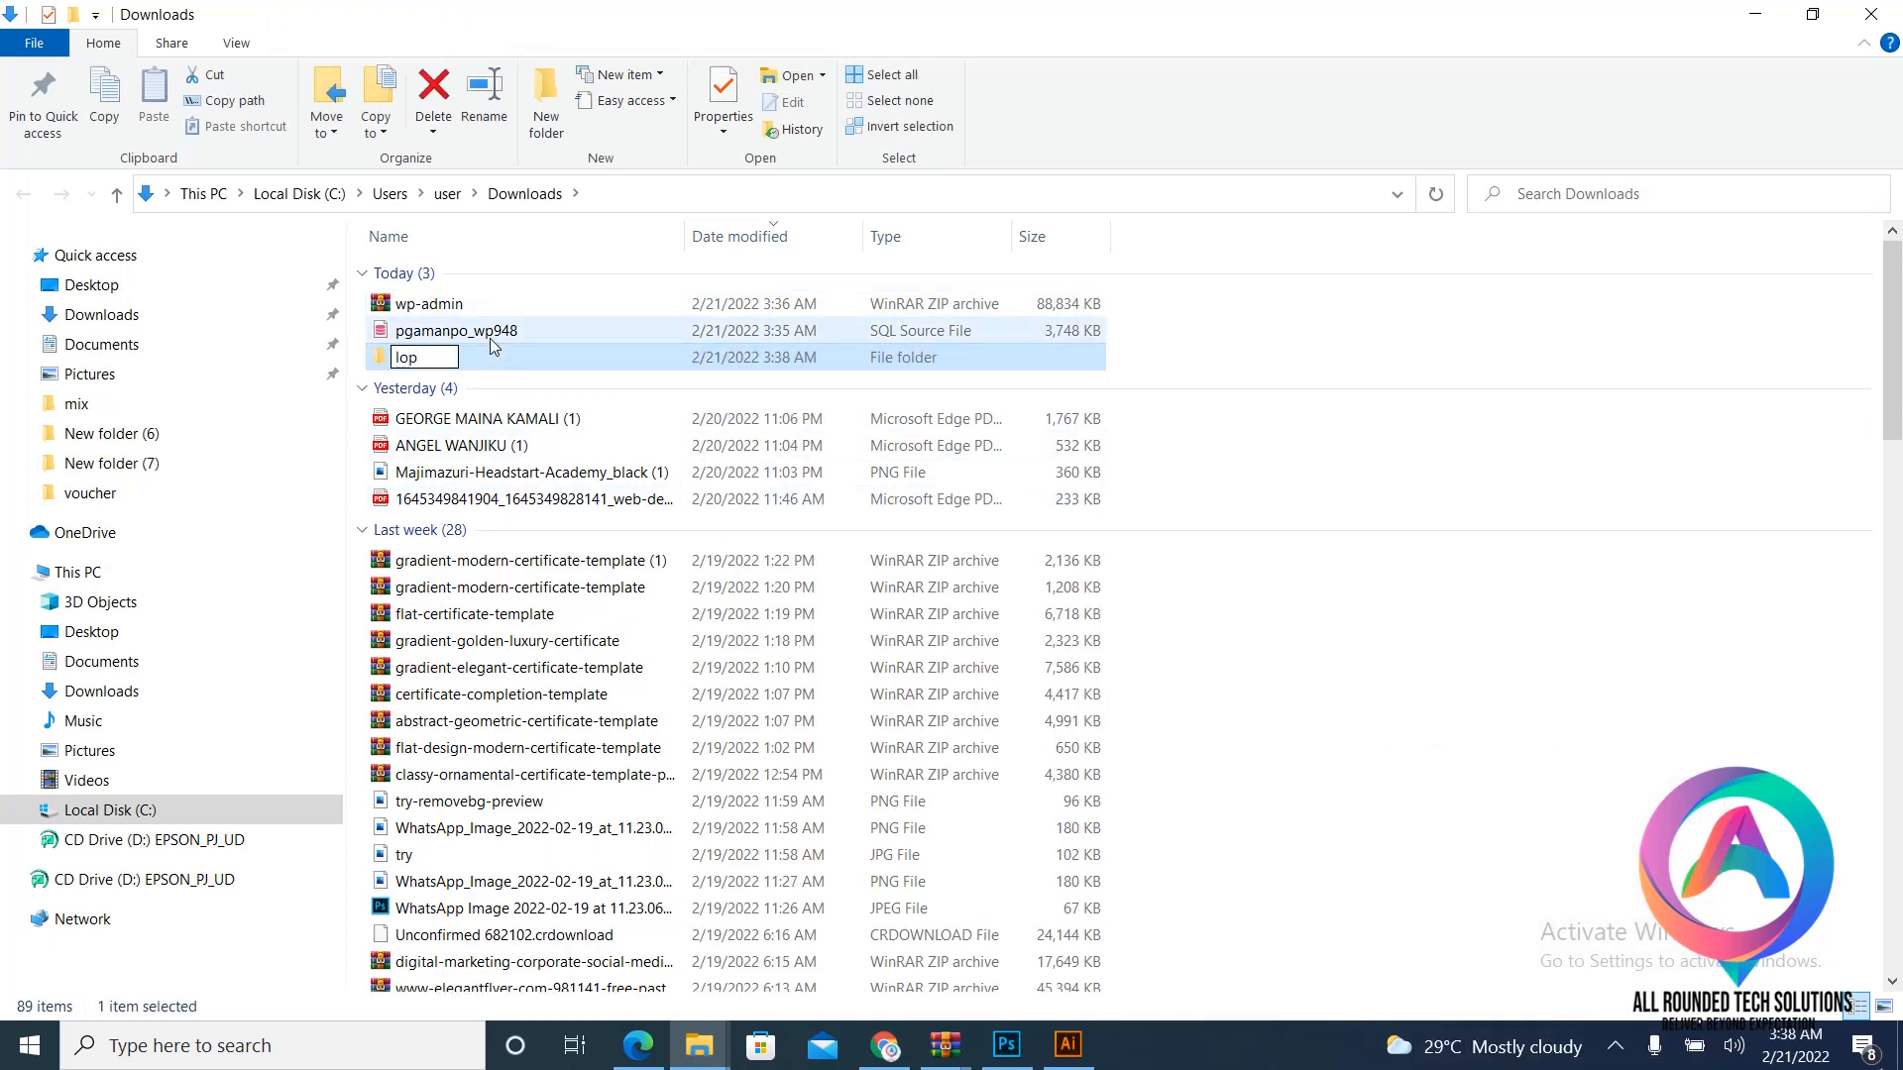
right_click(501, 309)
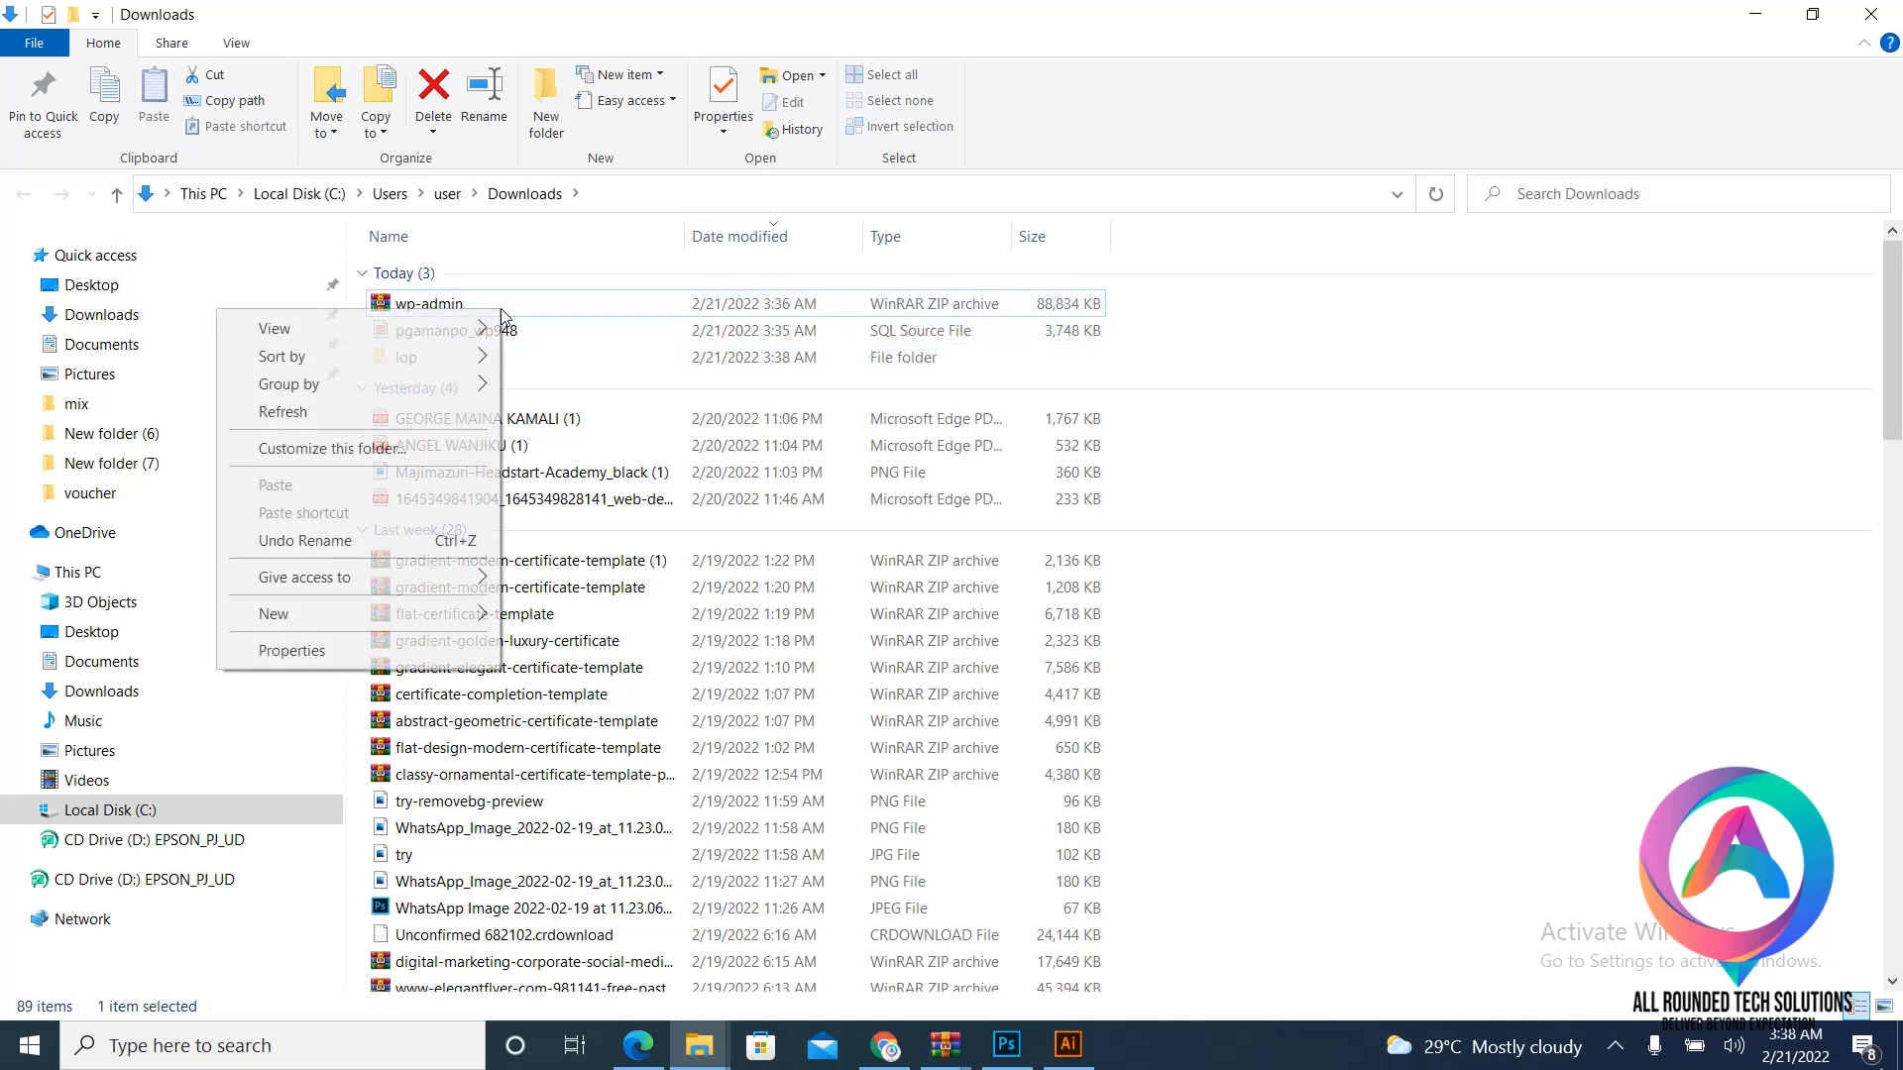
key(Escape)
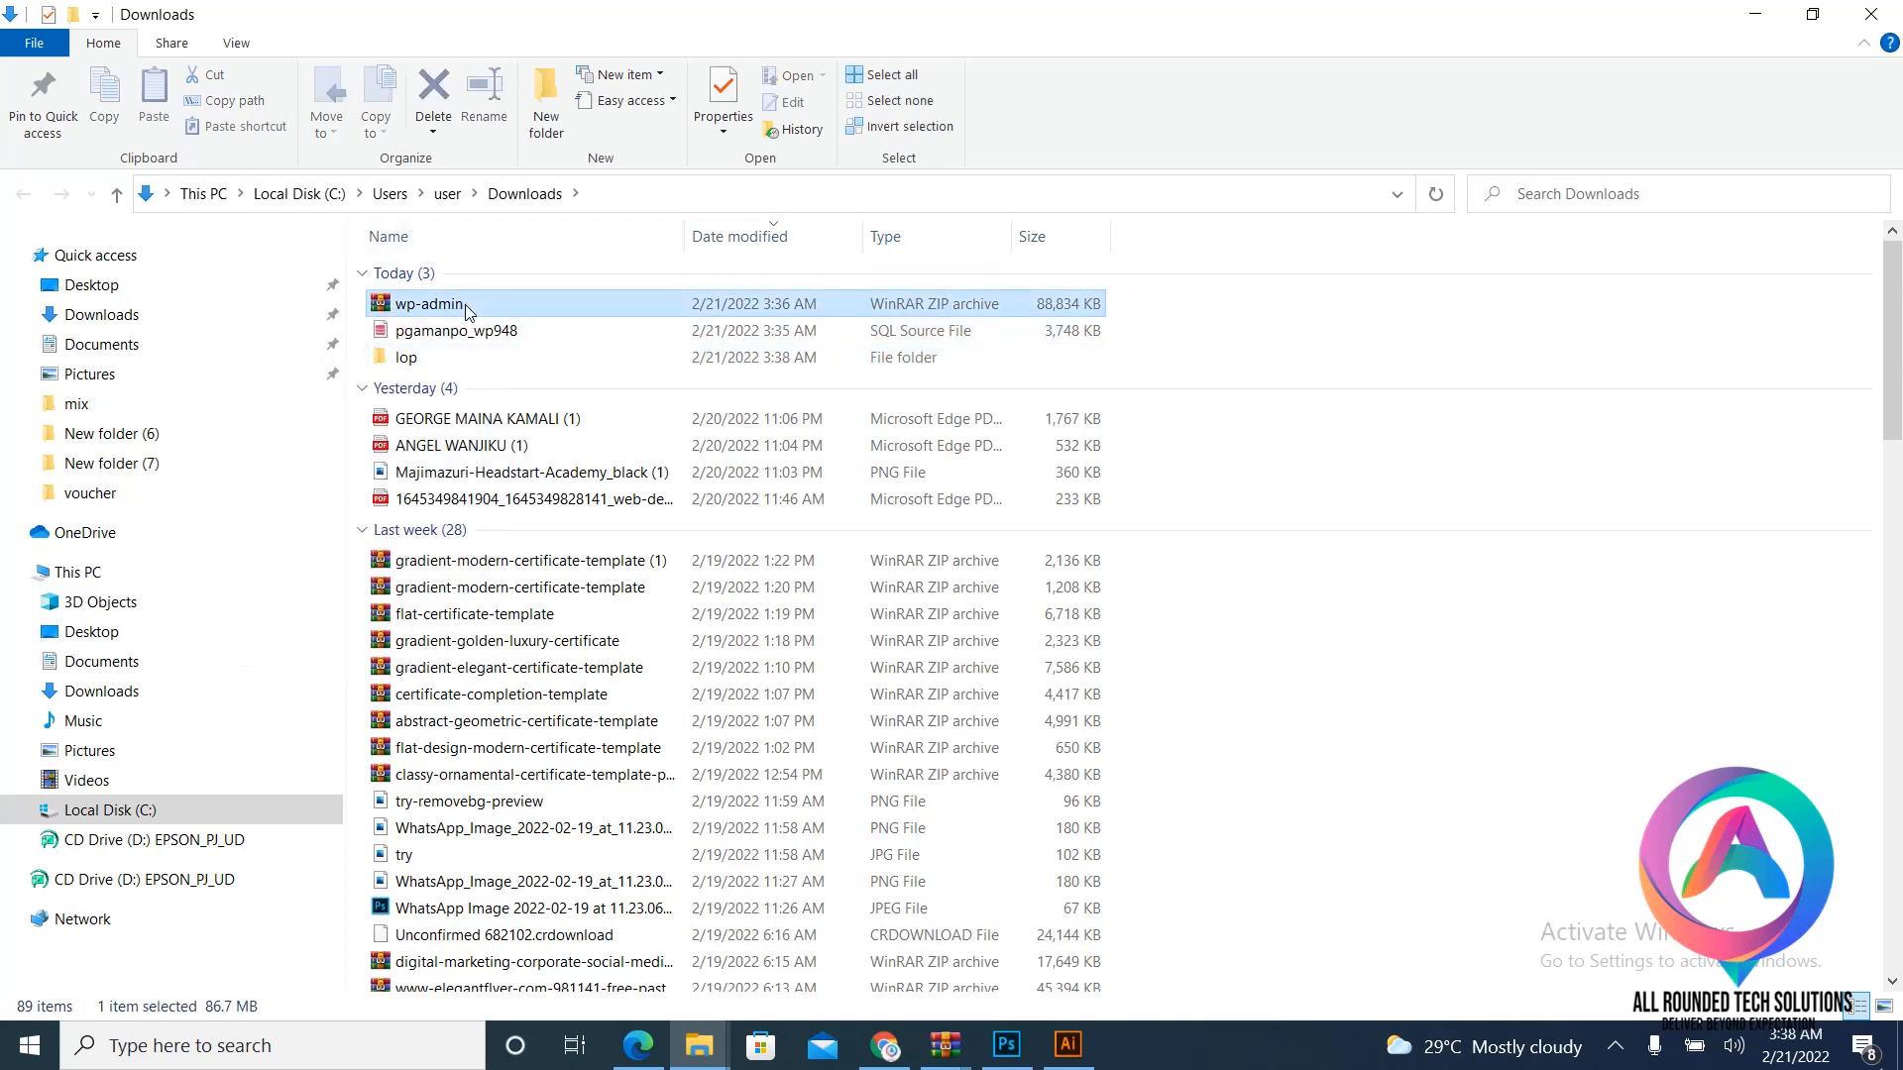
right_click(468, 309)
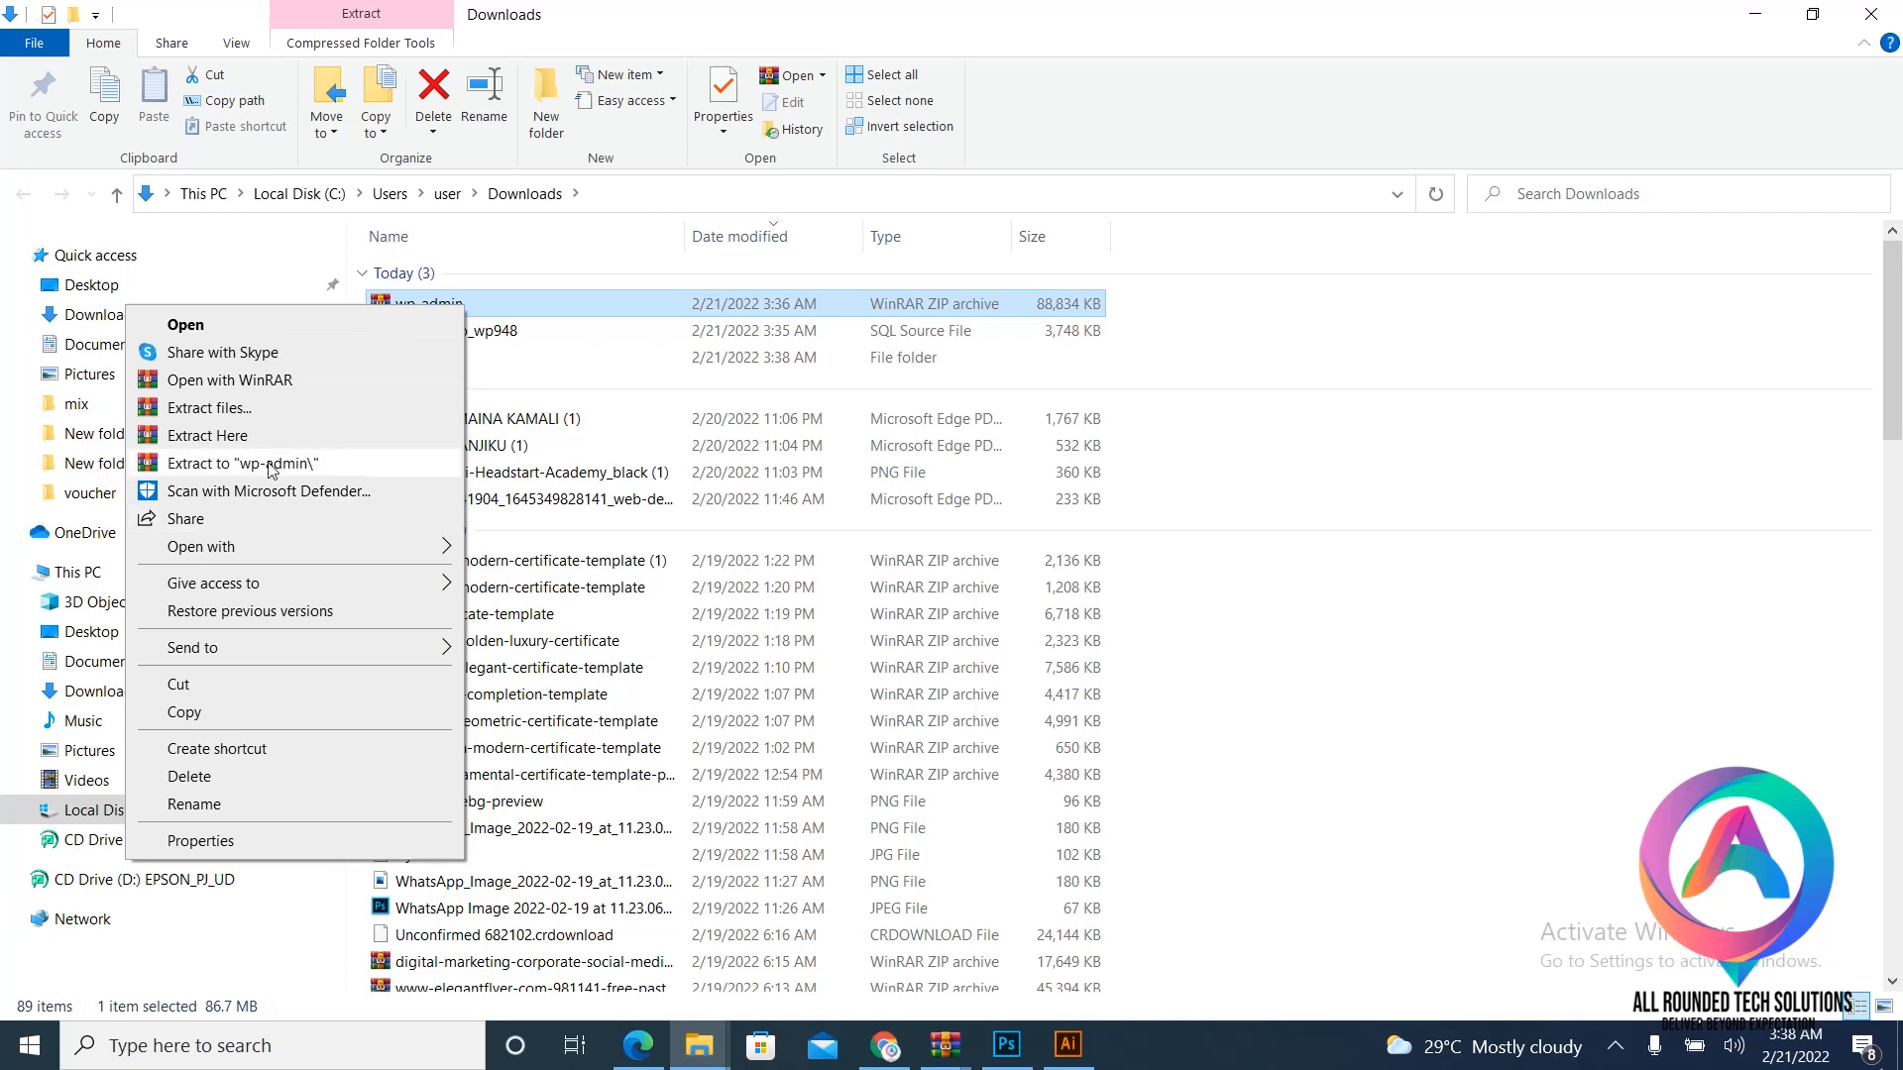
click(284, 409)
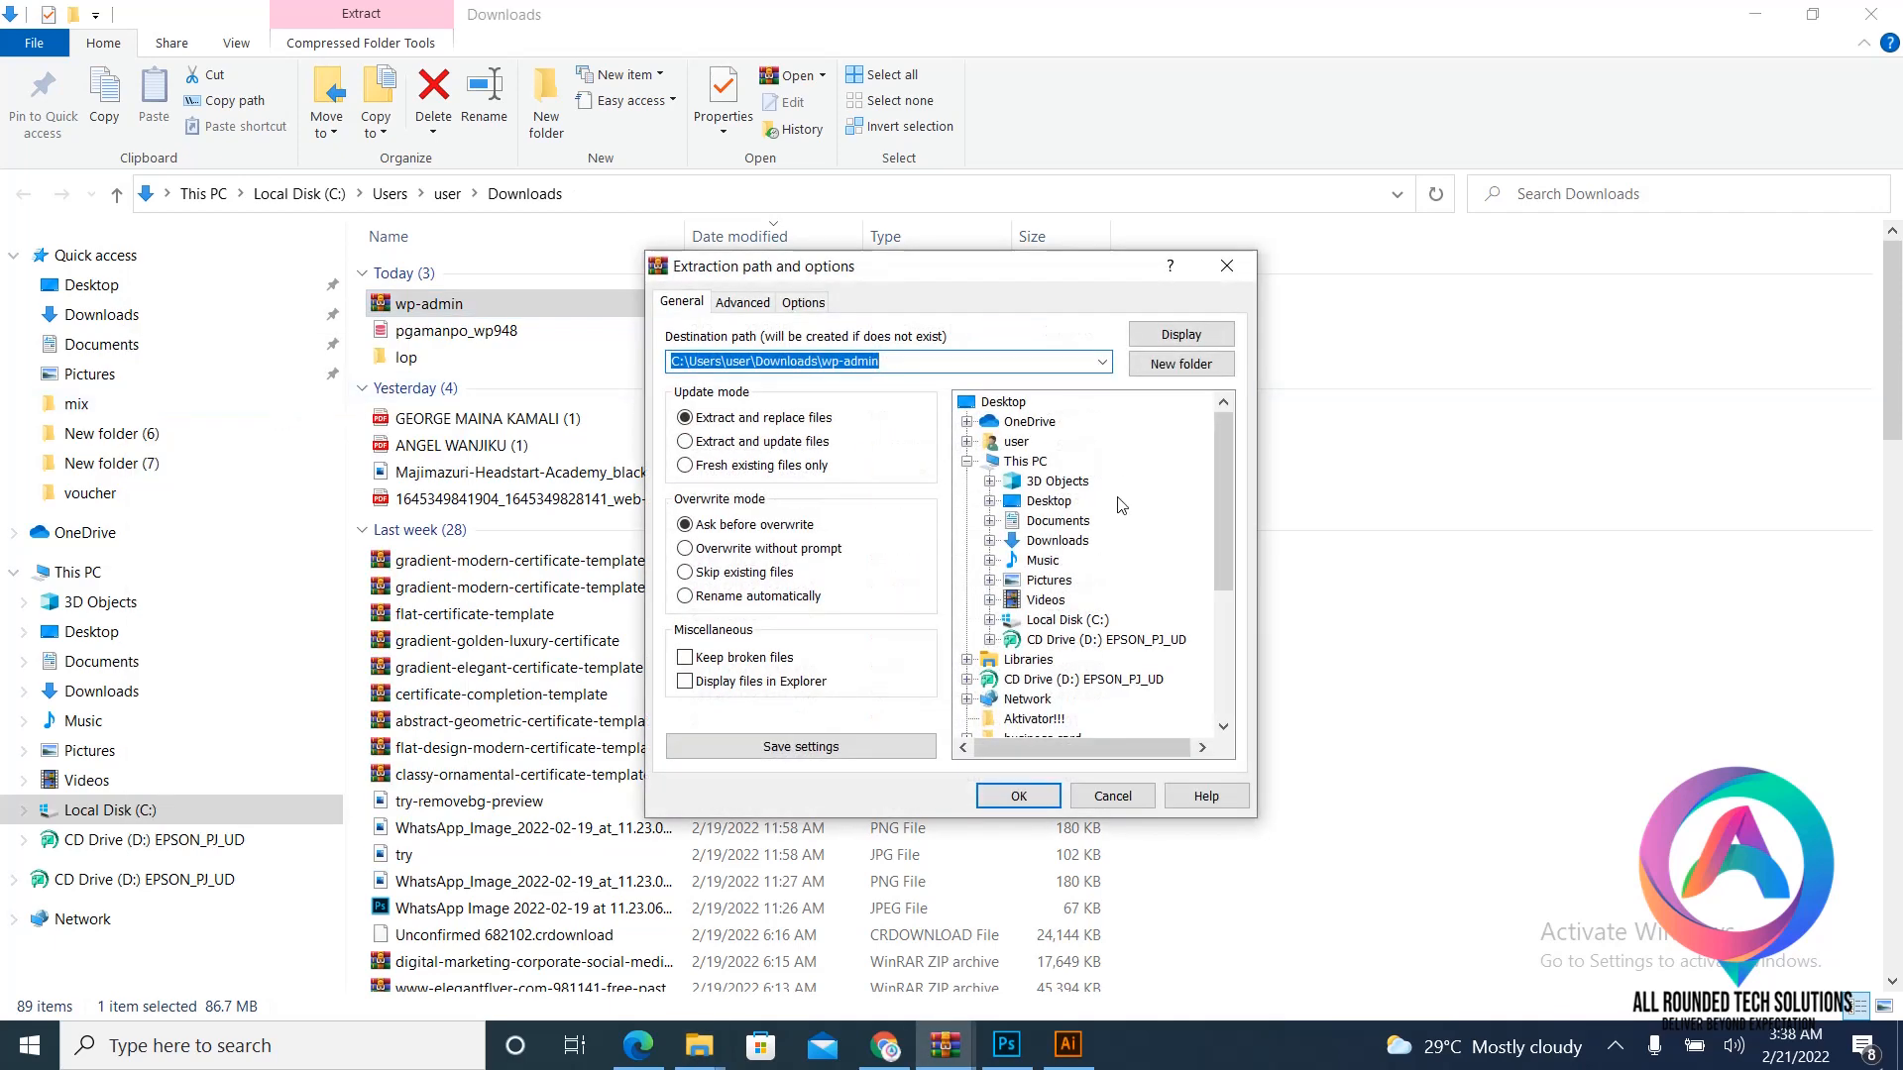
- Extract wp-admin into This PC > Downloads > lop and open the lop folder
scroll(1045, 575, down, 4)
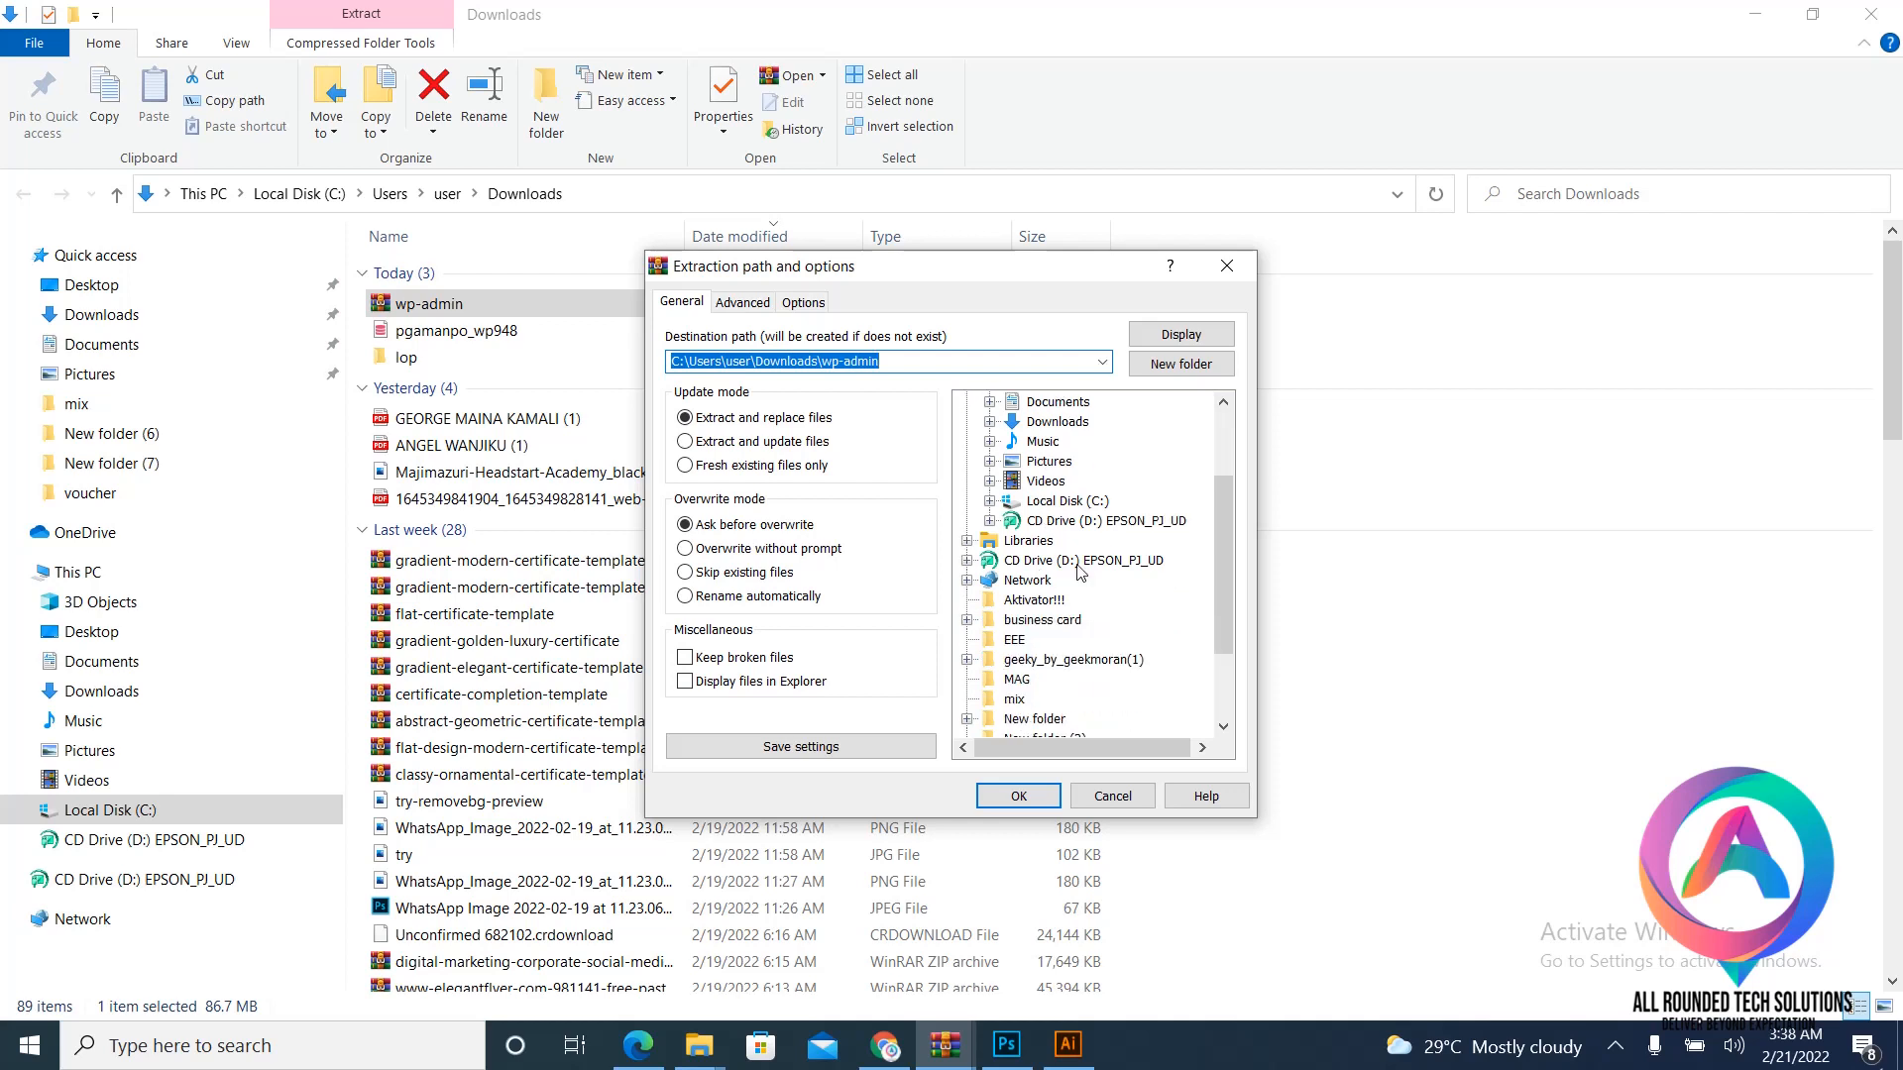
scroll(1079, 592, up, 4)
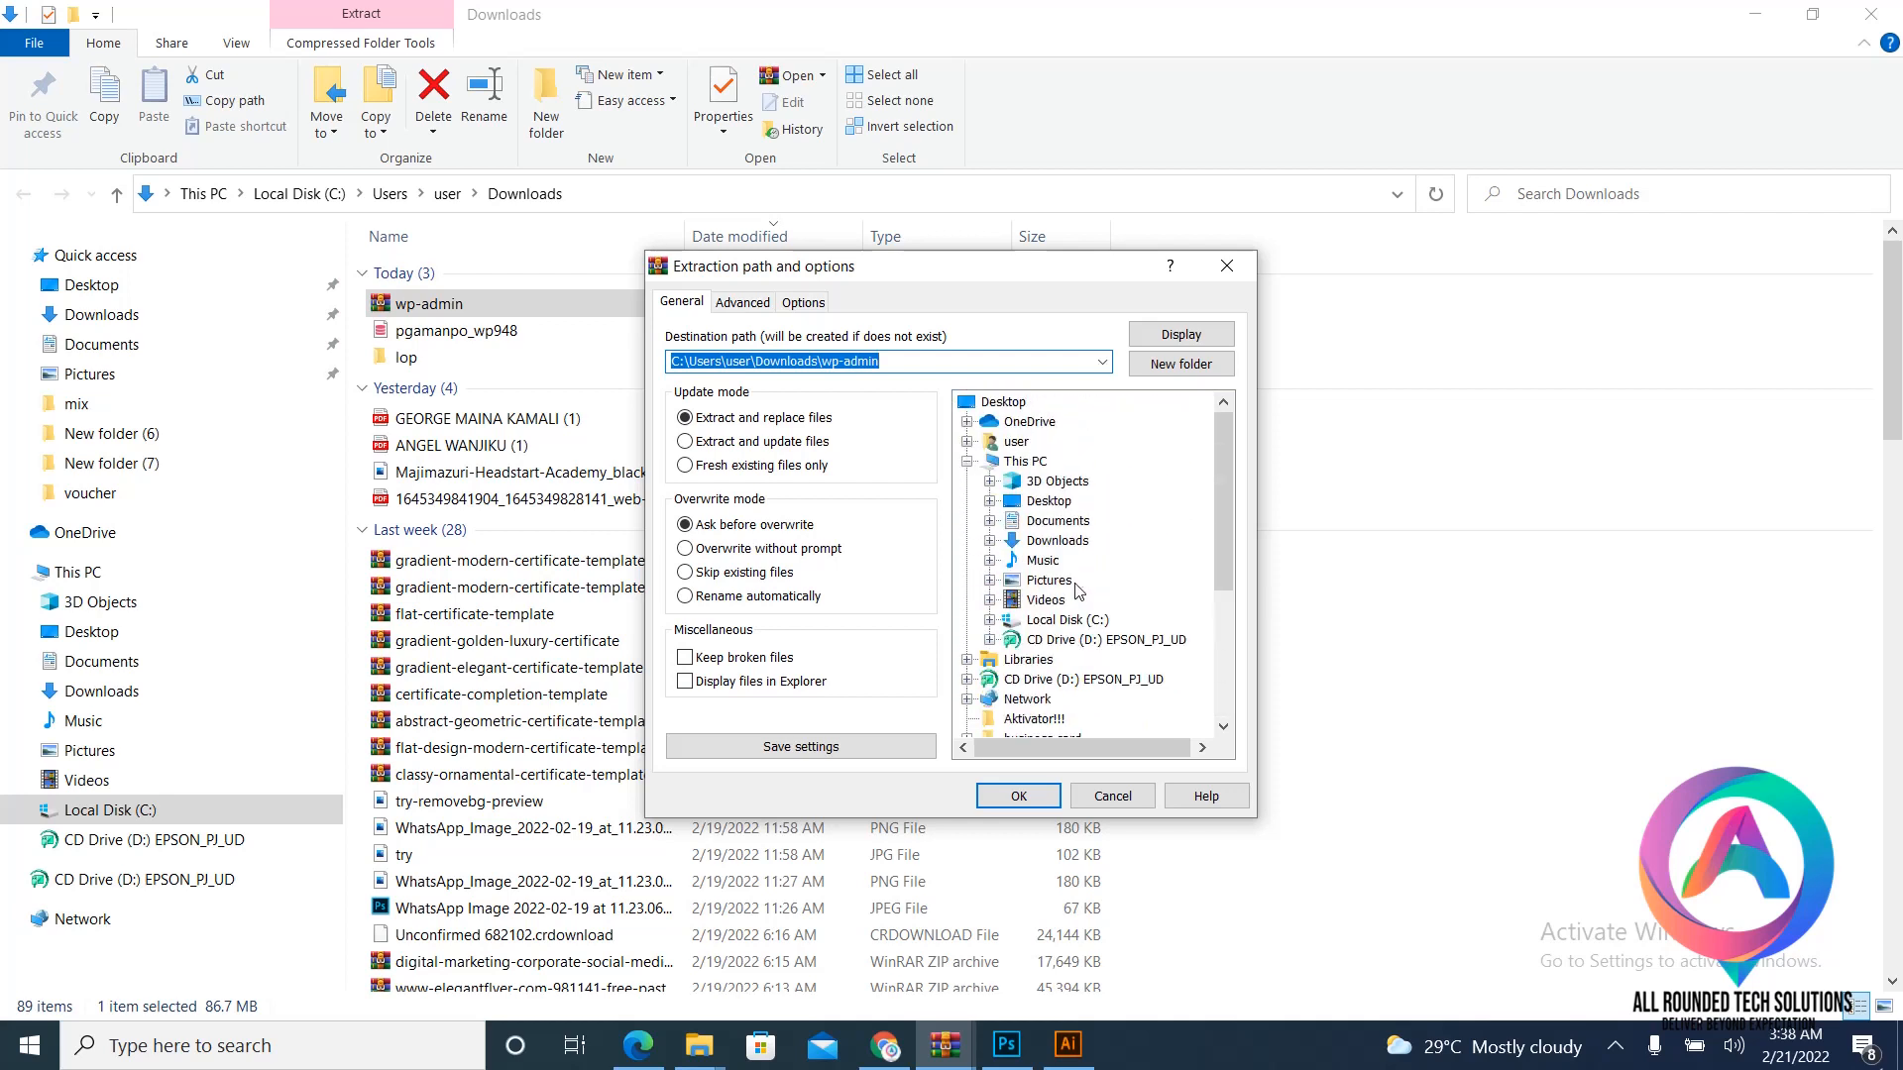
click(1043, 464)
click(1049, 547)
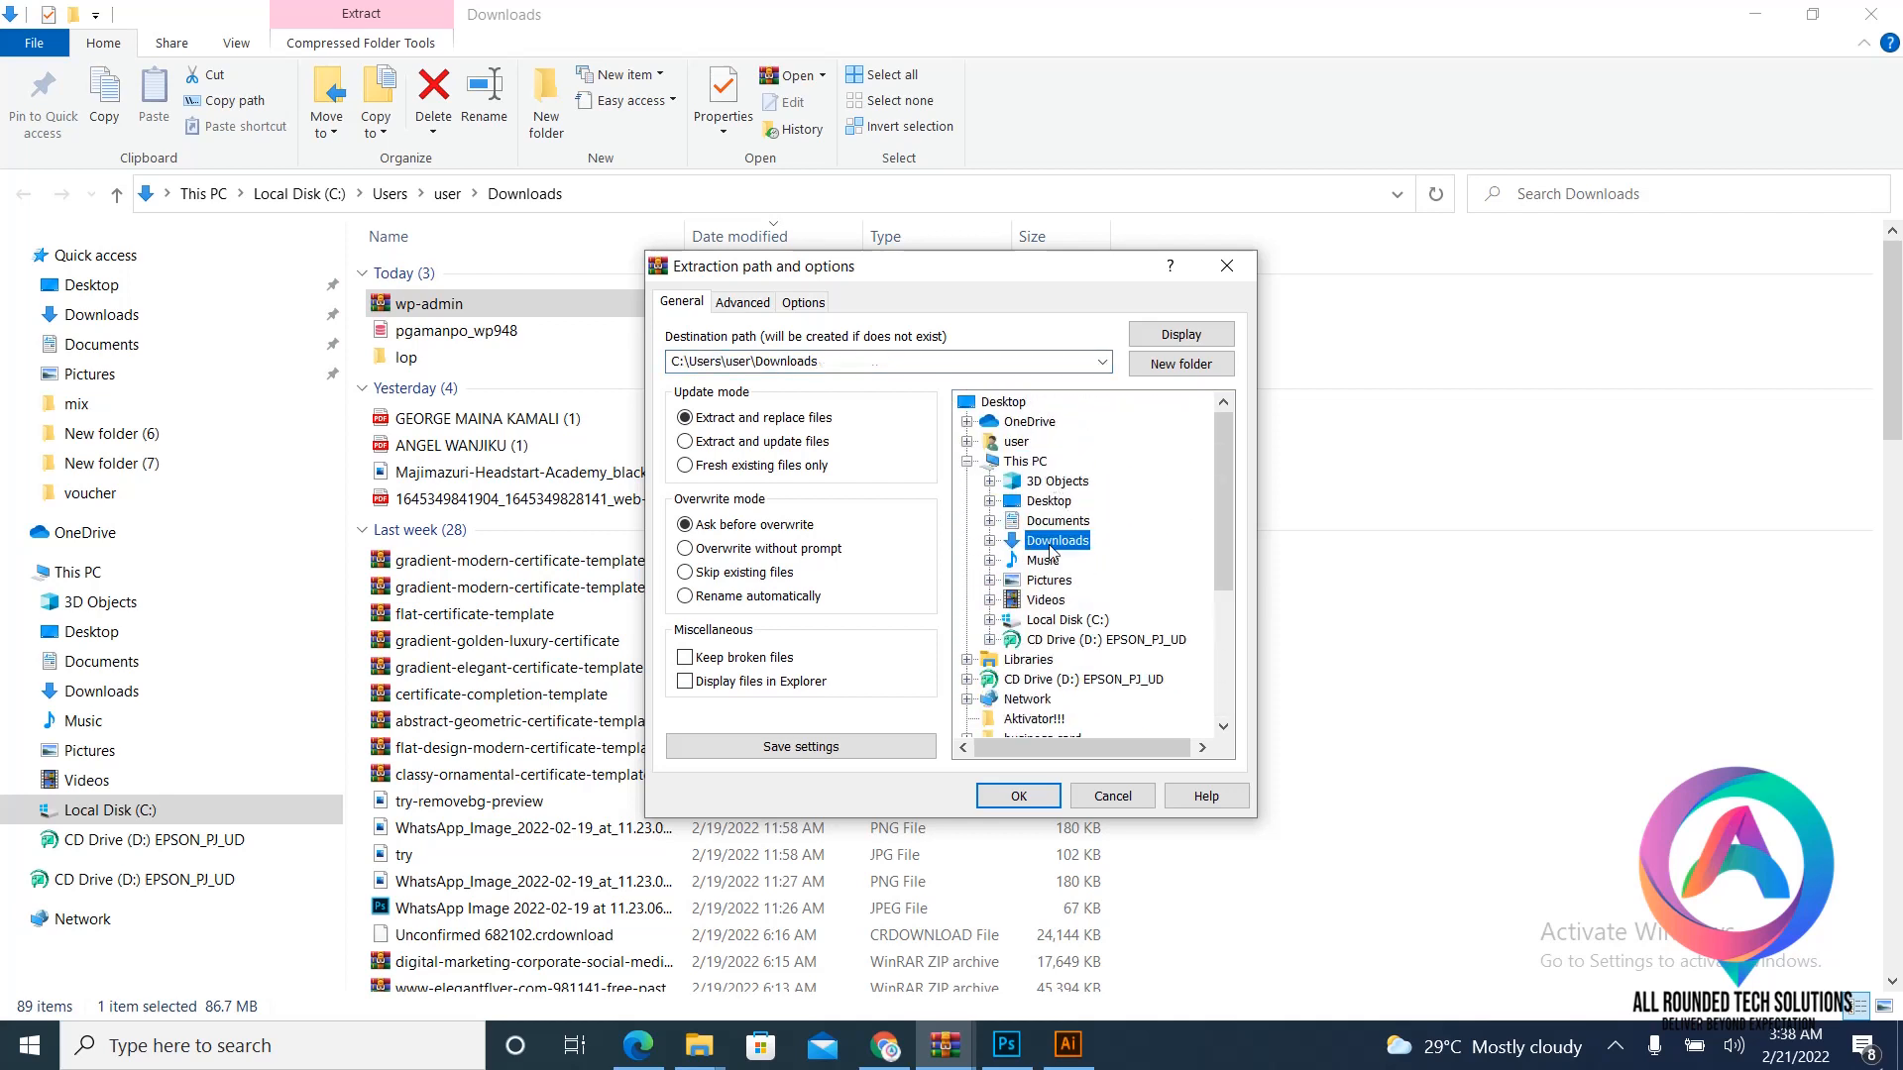
double_click(1051, 543)
scroll(1059, 555, down, 1)
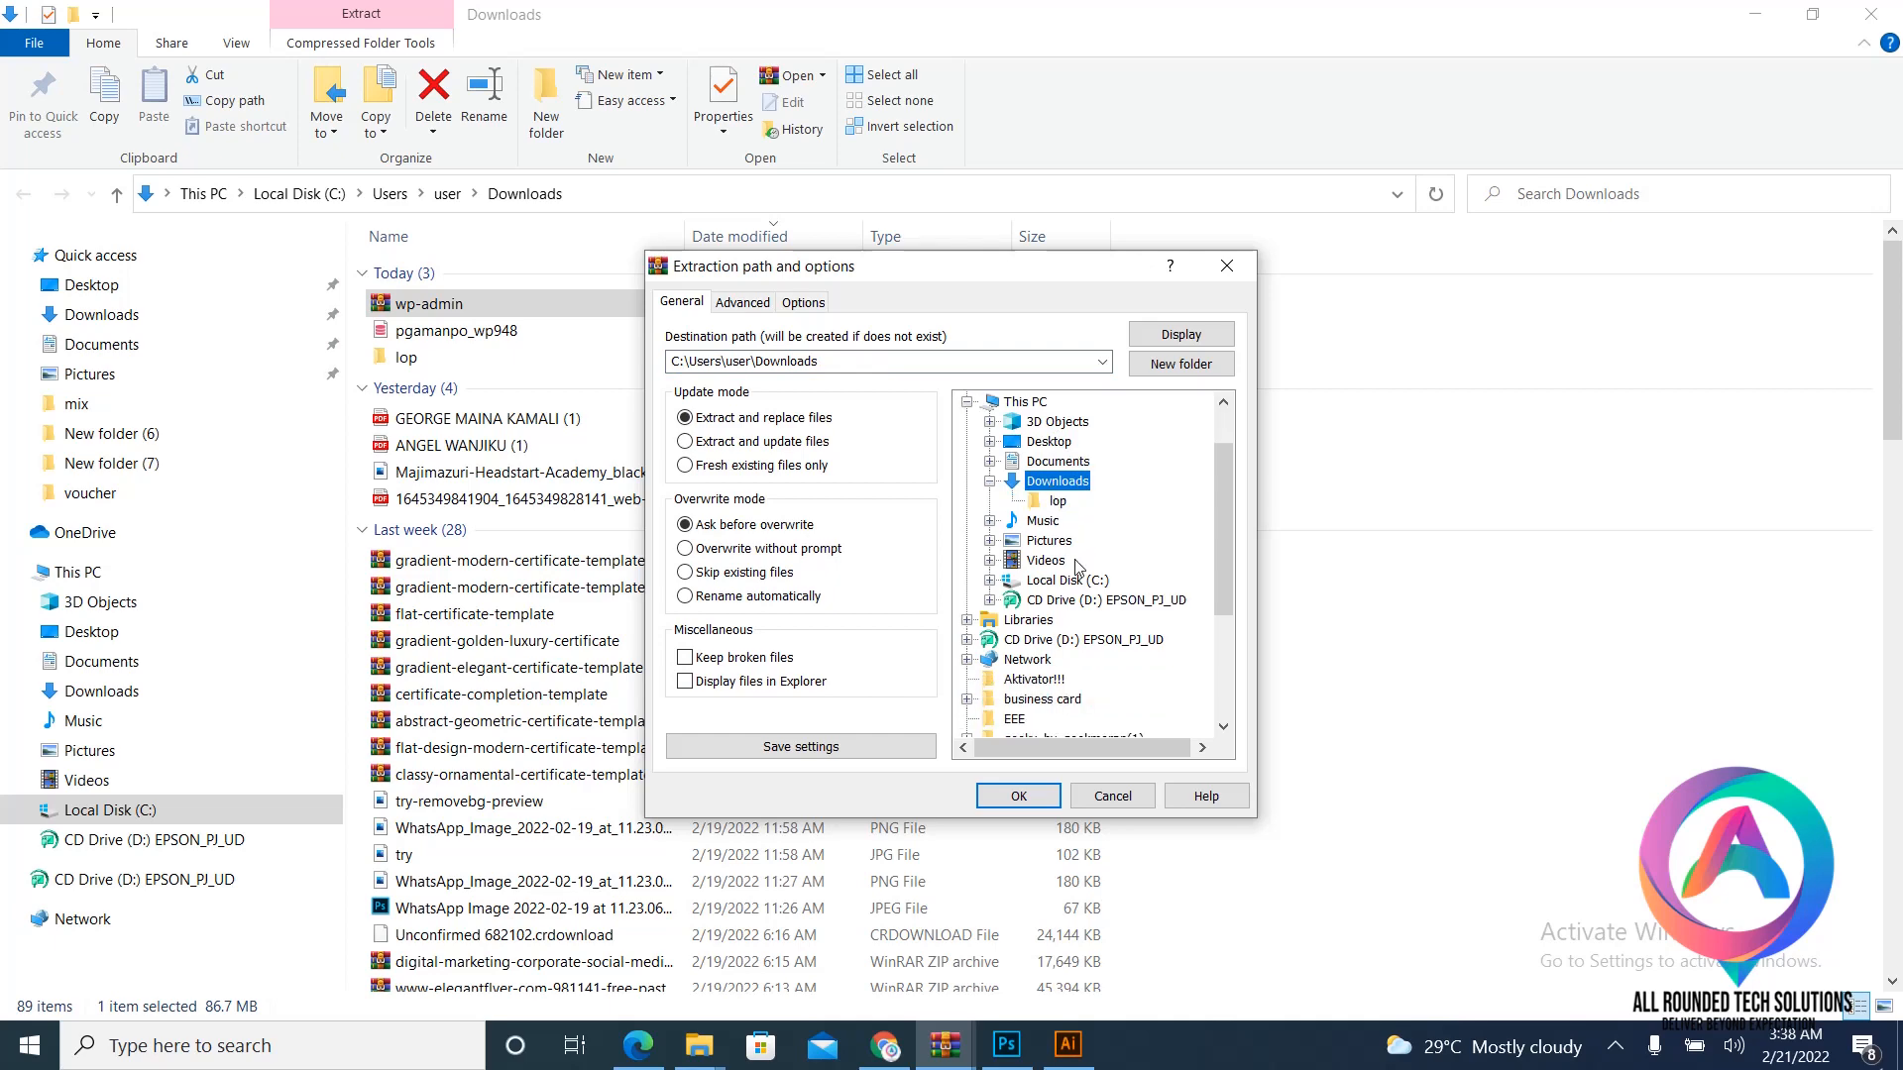
click(1057, 501)
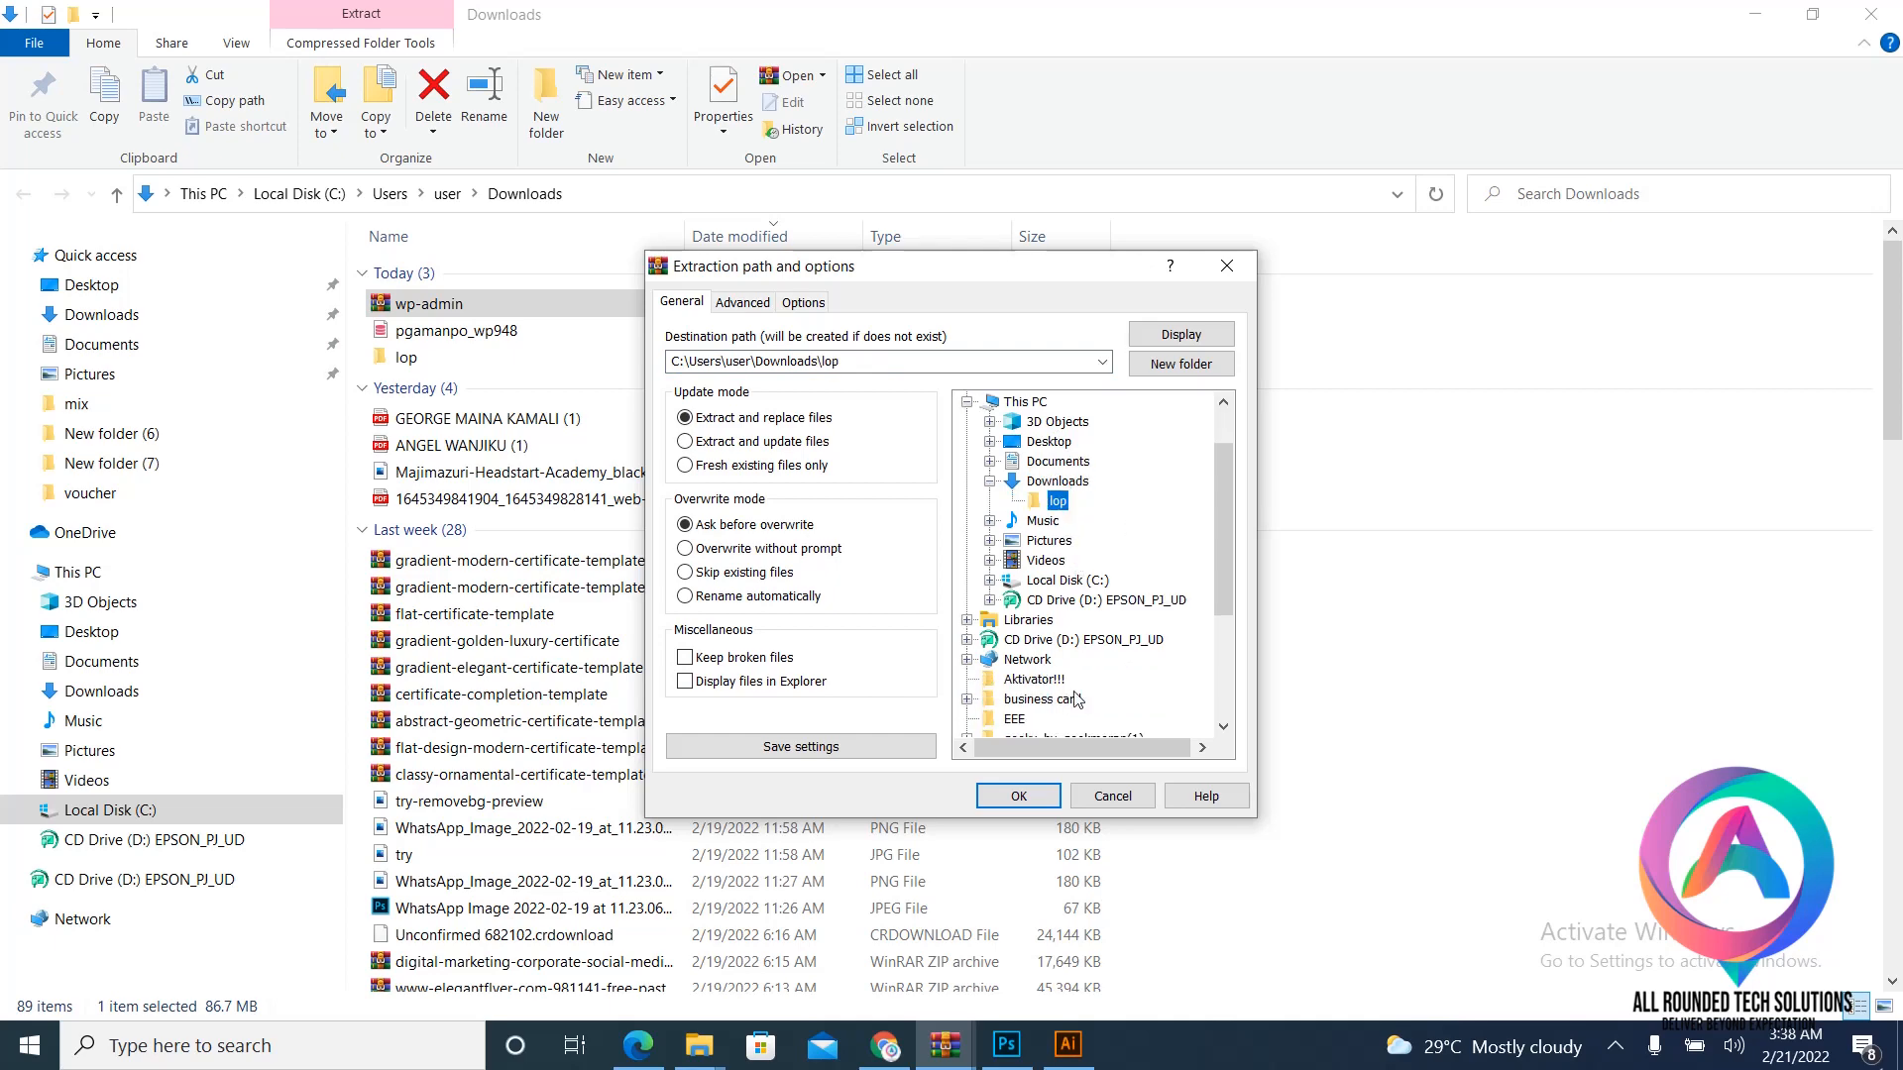
click(1018, 796)
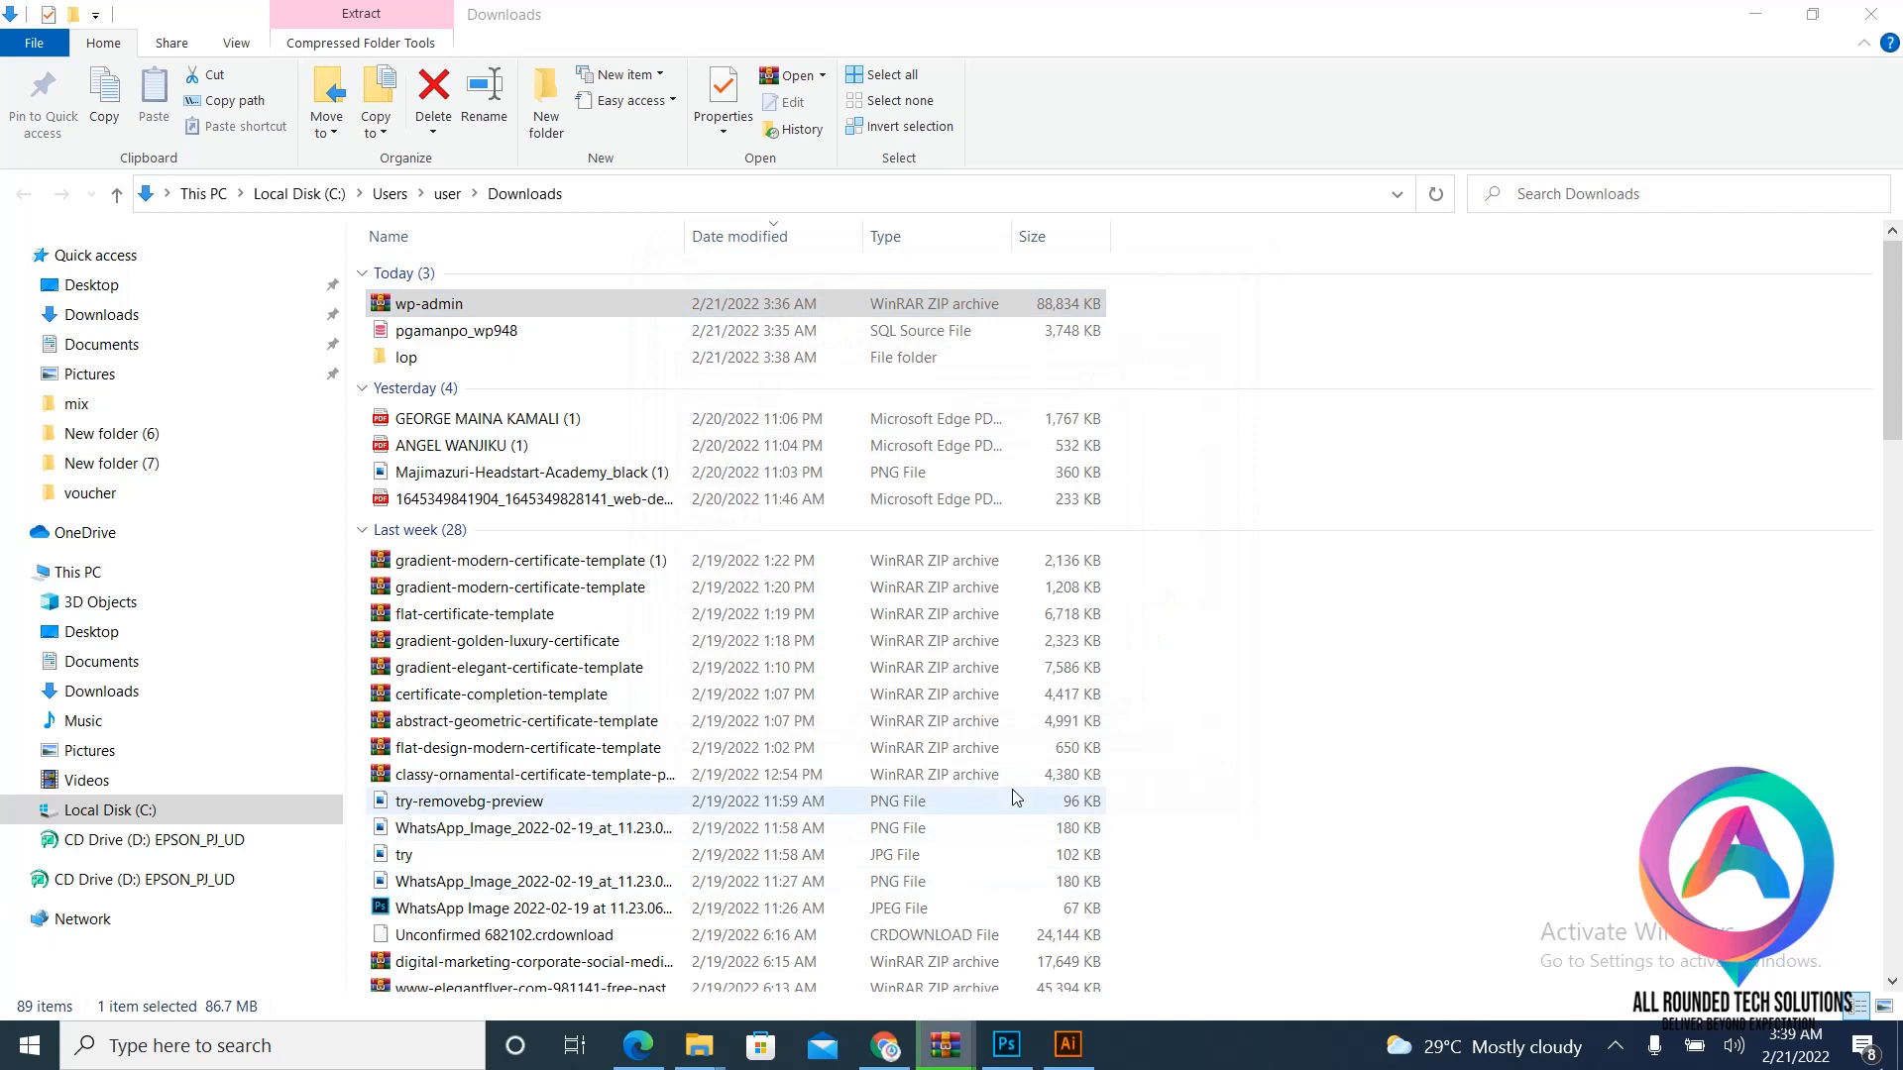
double_click(508, 364)
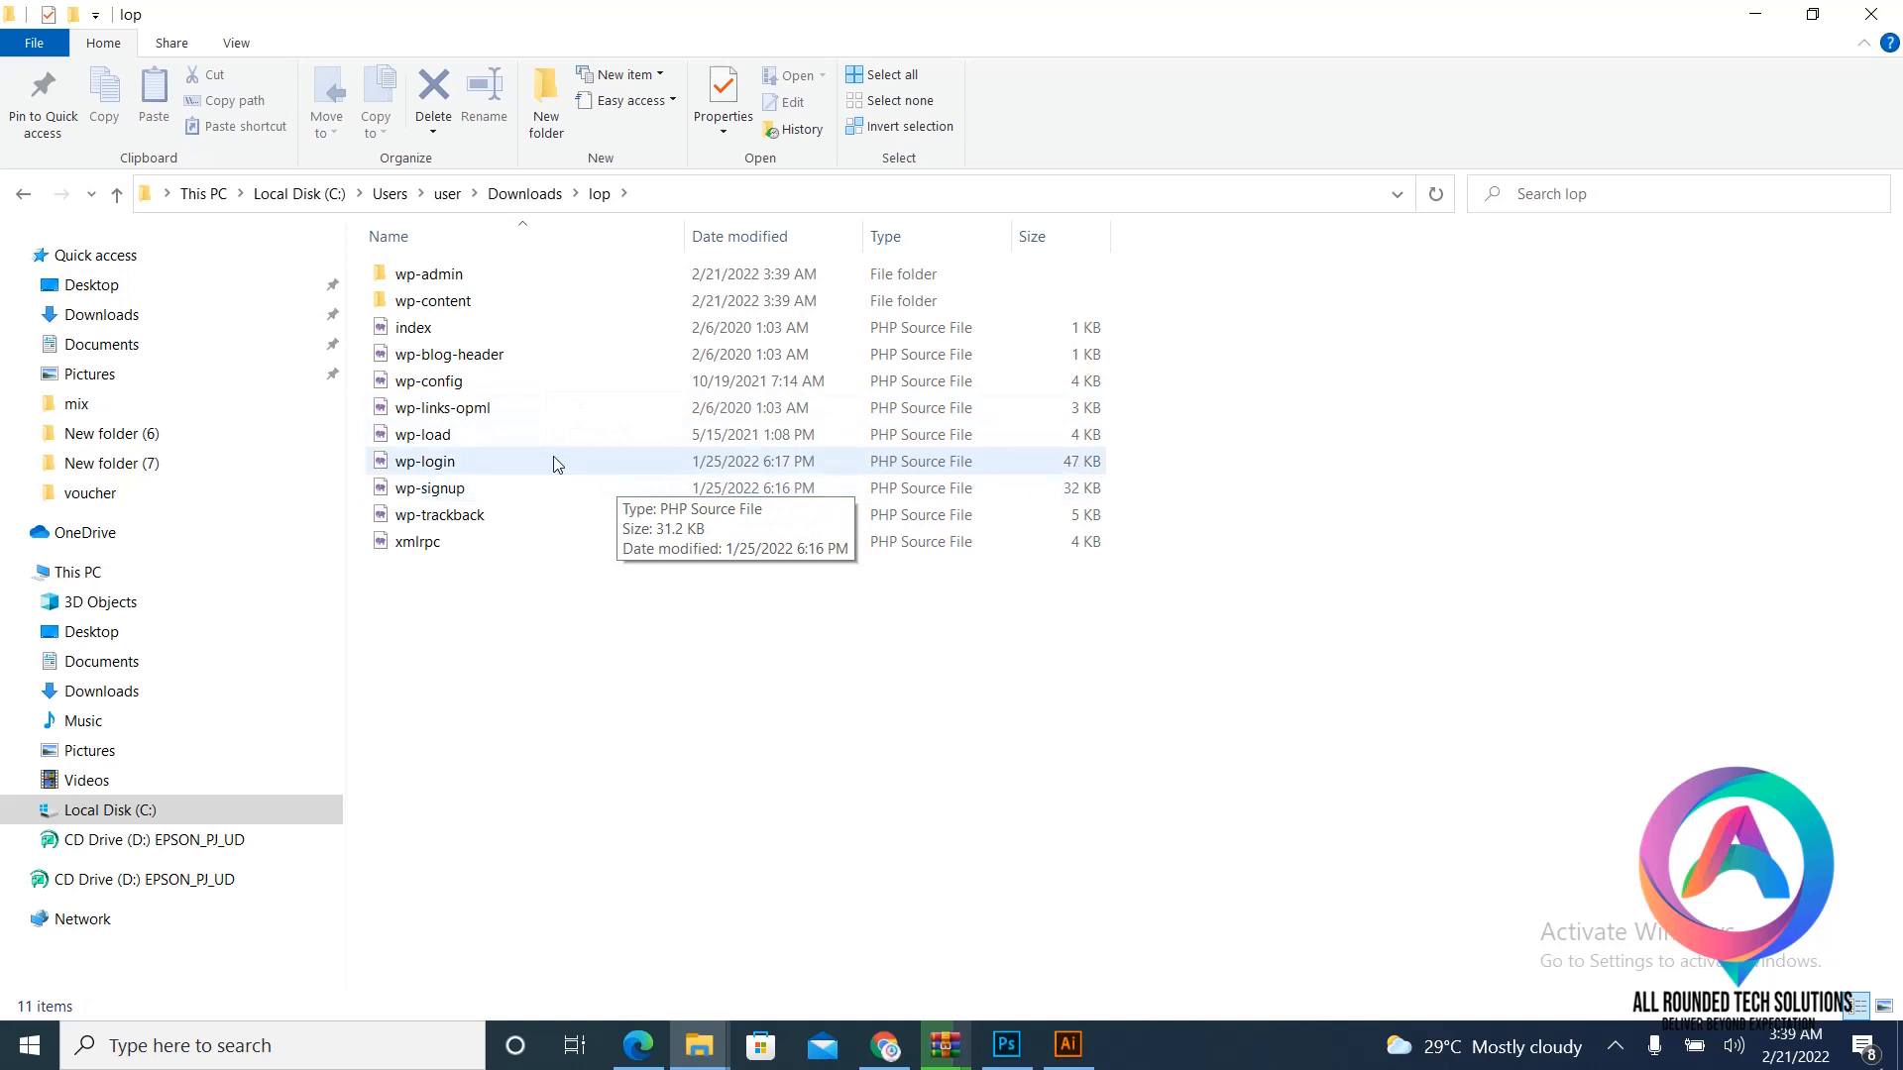
- Select wp-config in the lop folder, then dismiss its shortcut menu without choosing anything
click(458, 387)
right_click(459, 386)
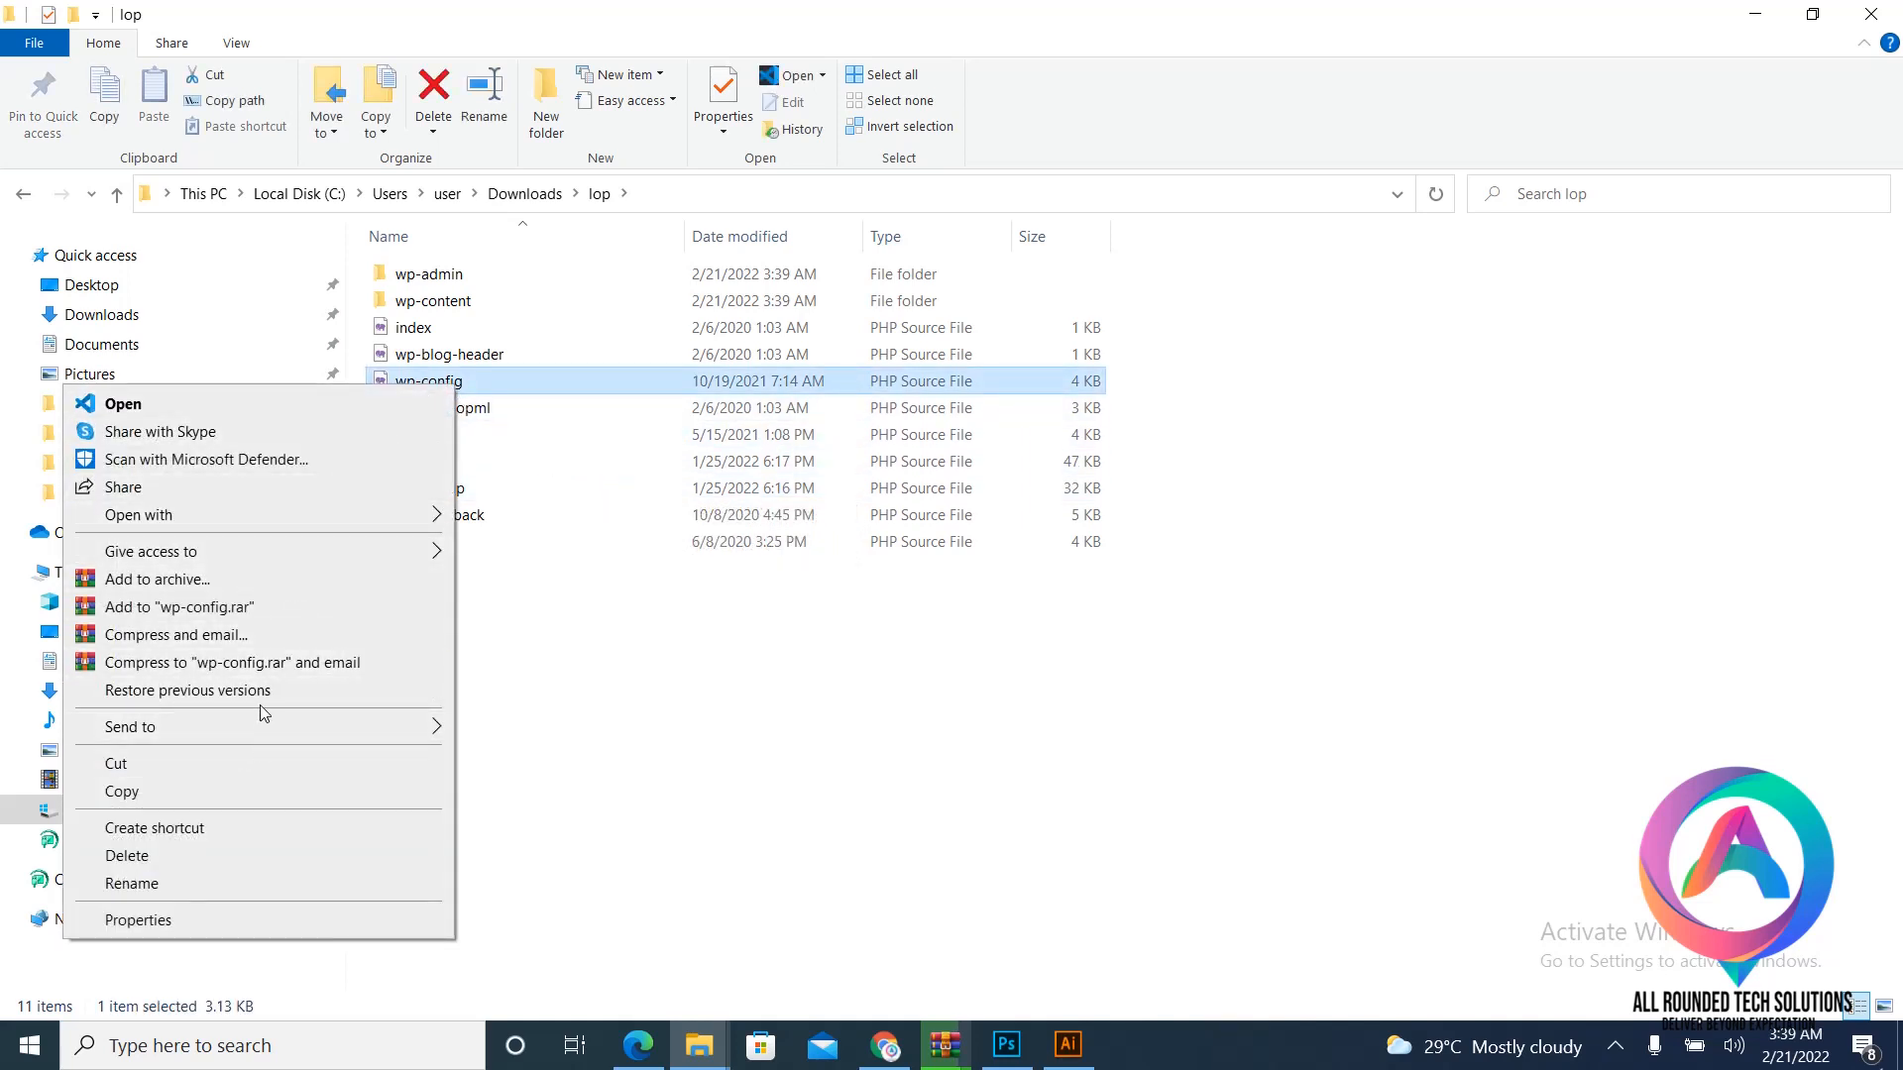
mouse_move(285, 514)
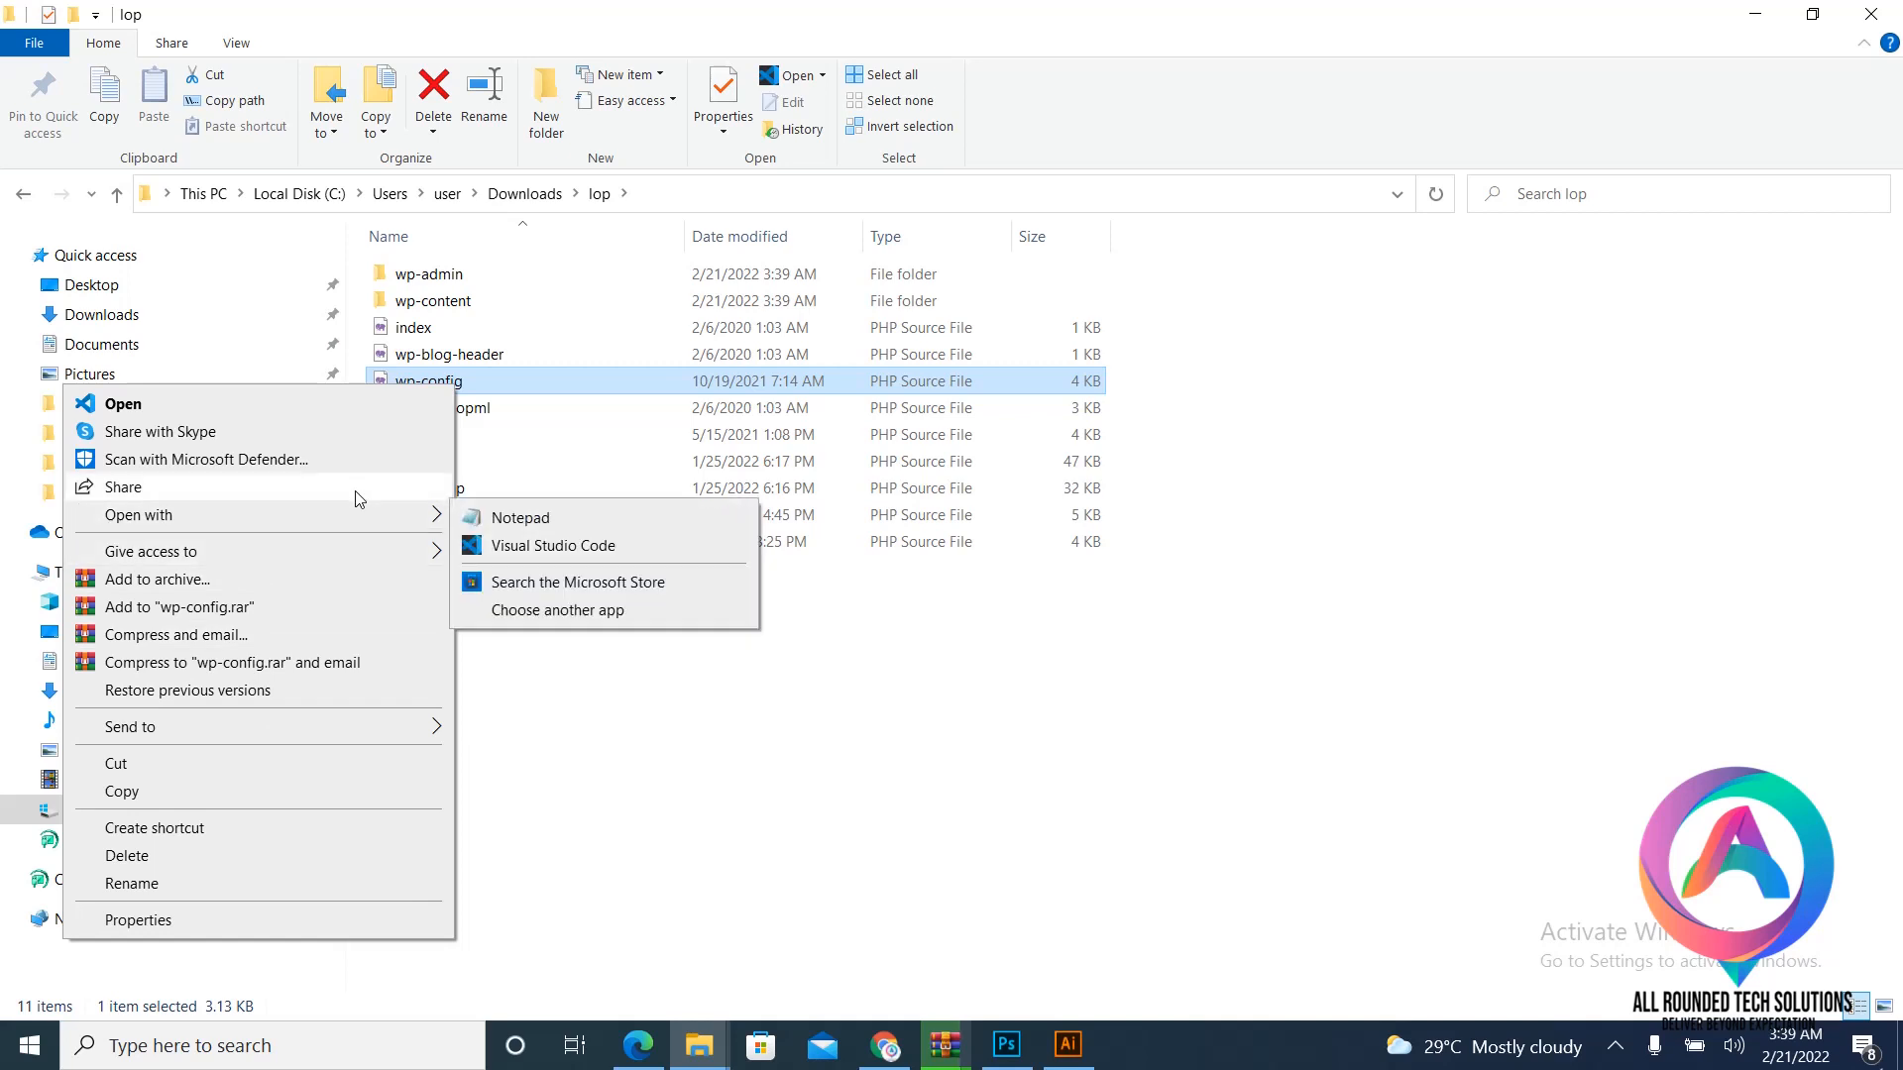
click(460, 899)
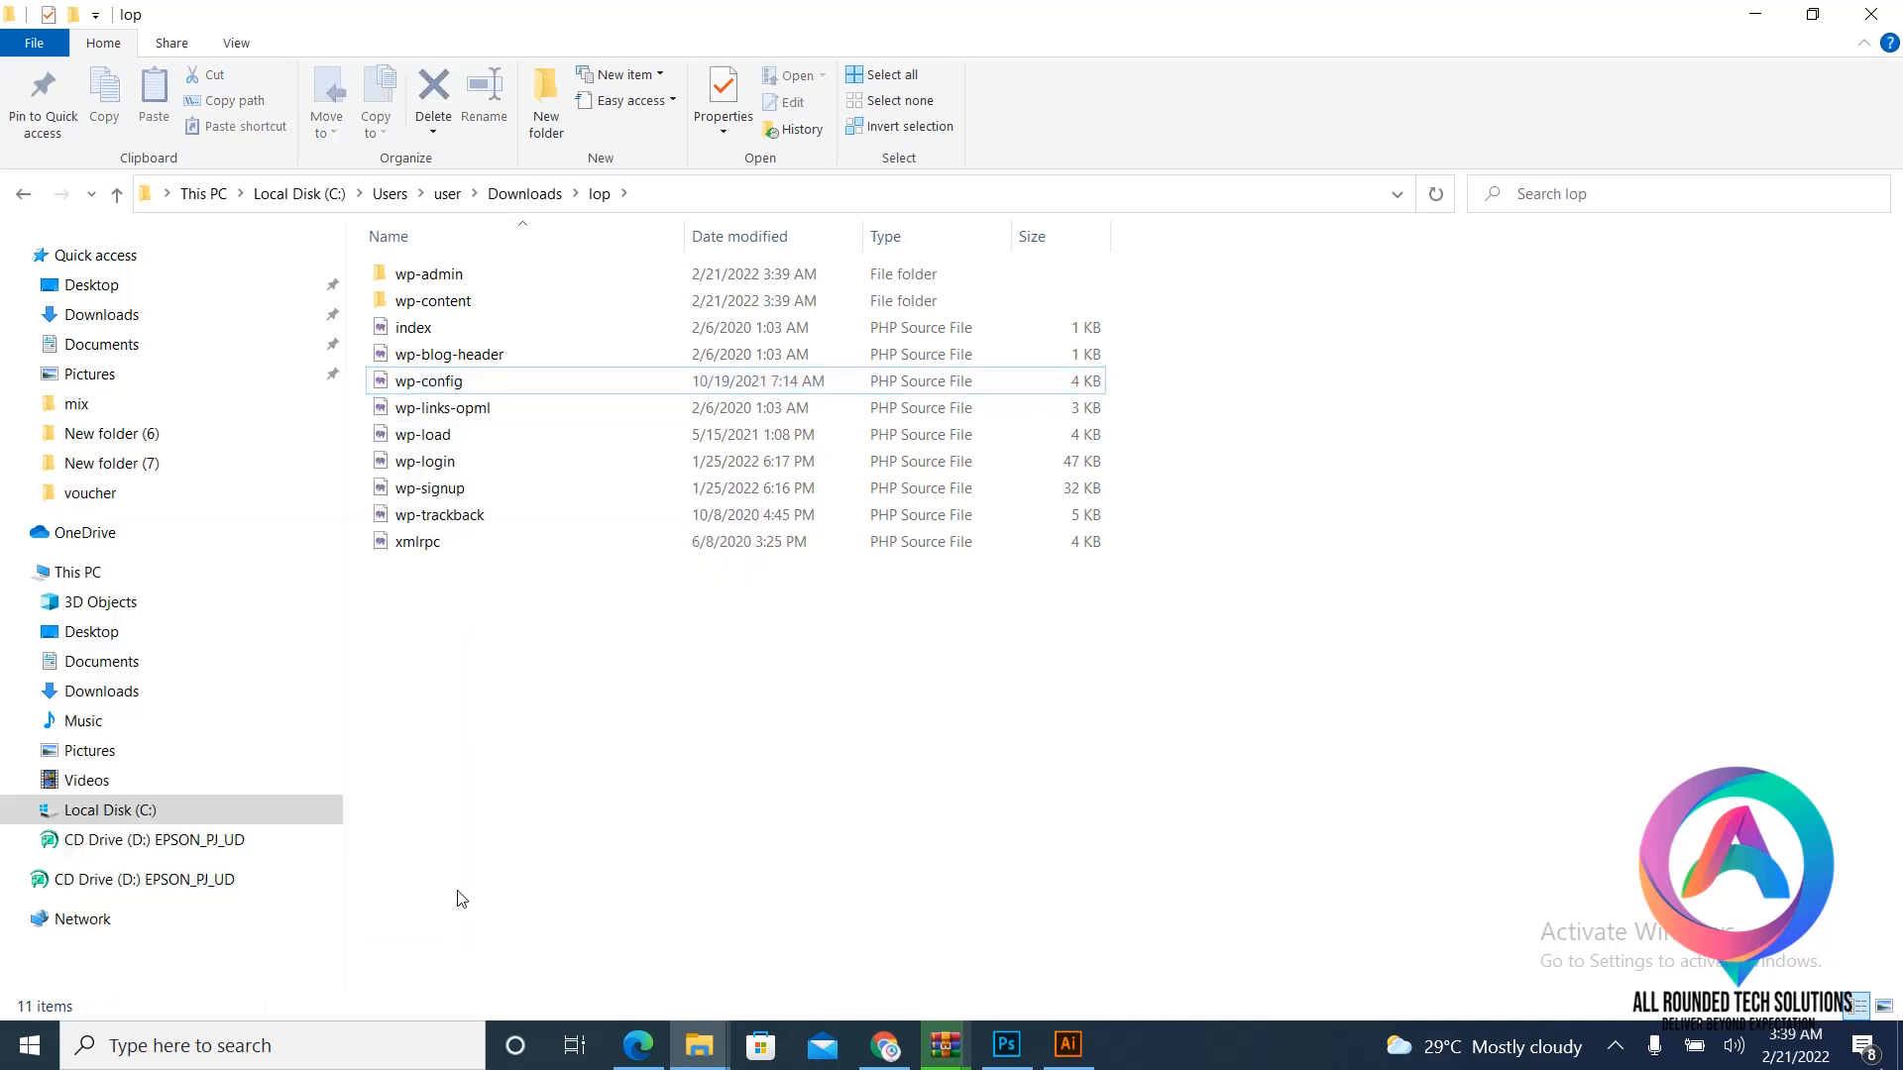
- Launch Sublime Text 3 from Windows search by typing 'su'
click(206, 1052)
text(su)
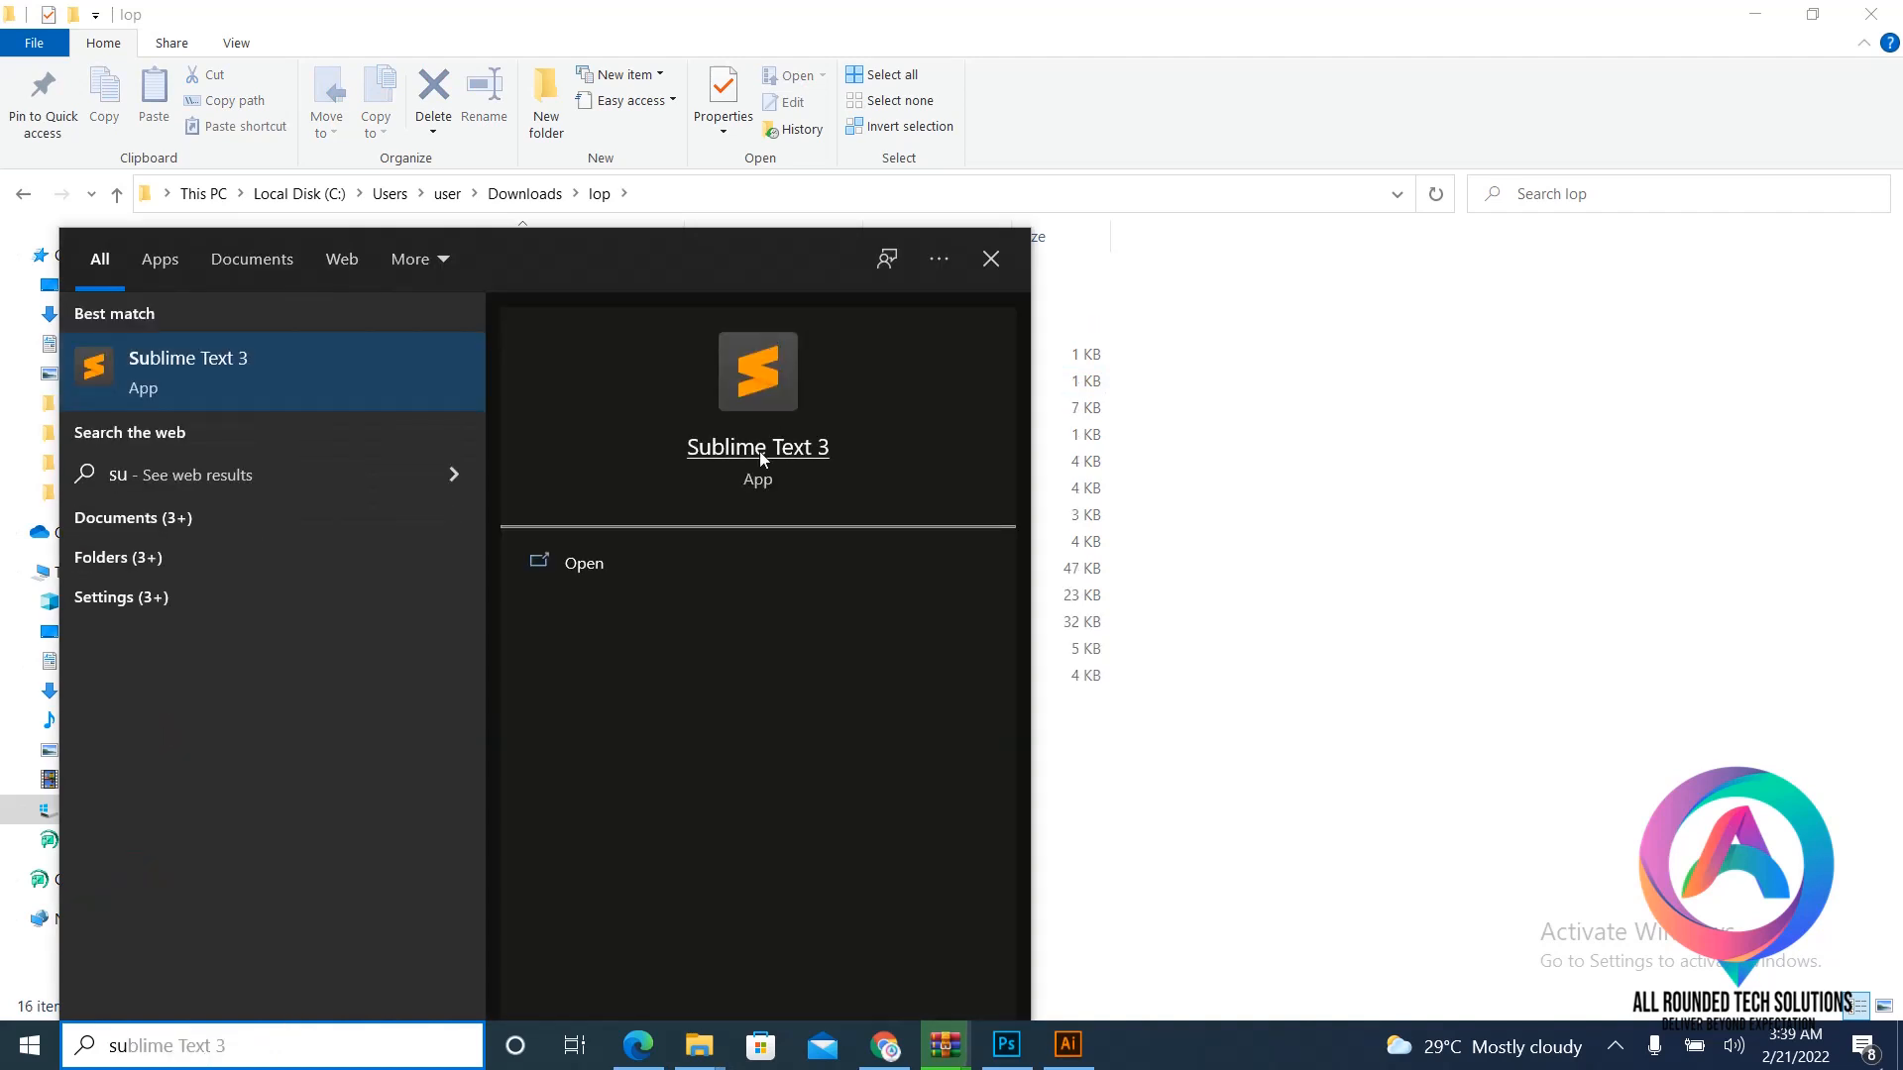
key(Escape)
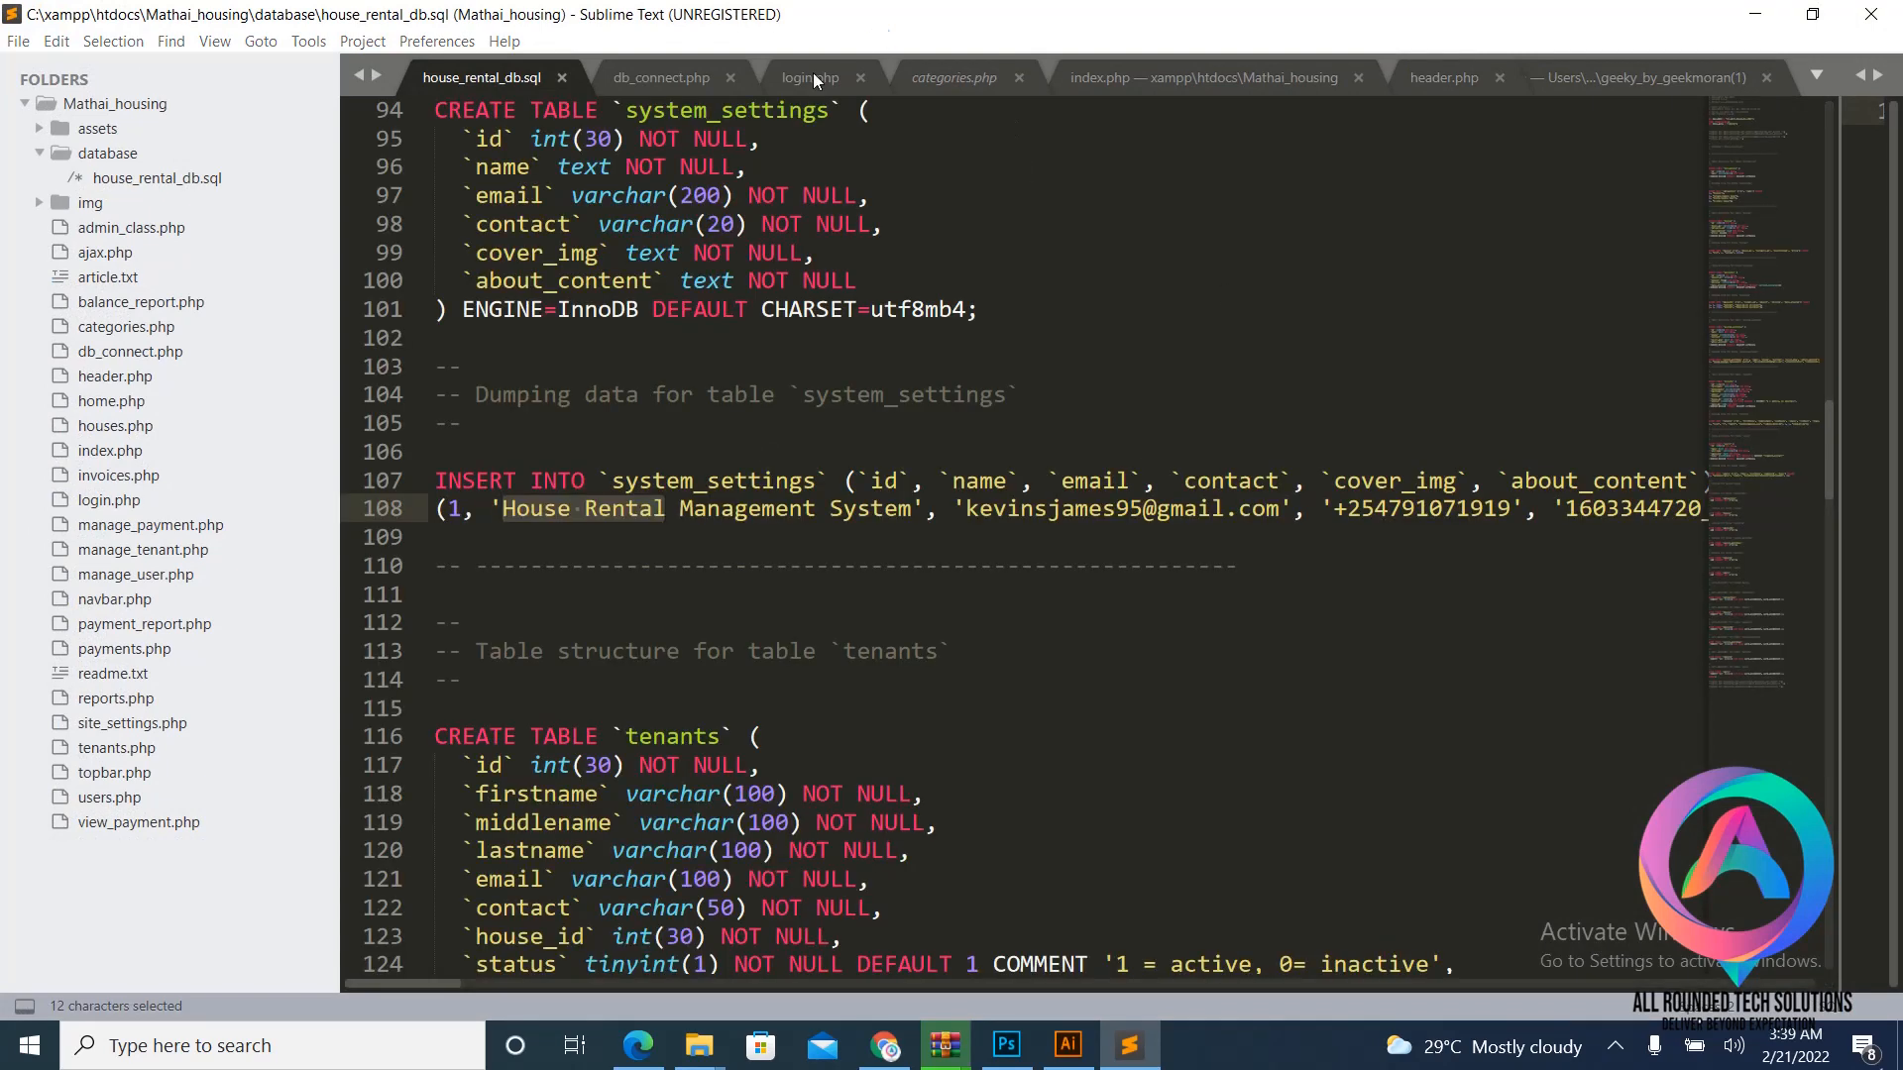
- Close all old tabs in Sublime Text, from house_rental_db.sql to the last index.php
key(Escape)
click(561, 78)
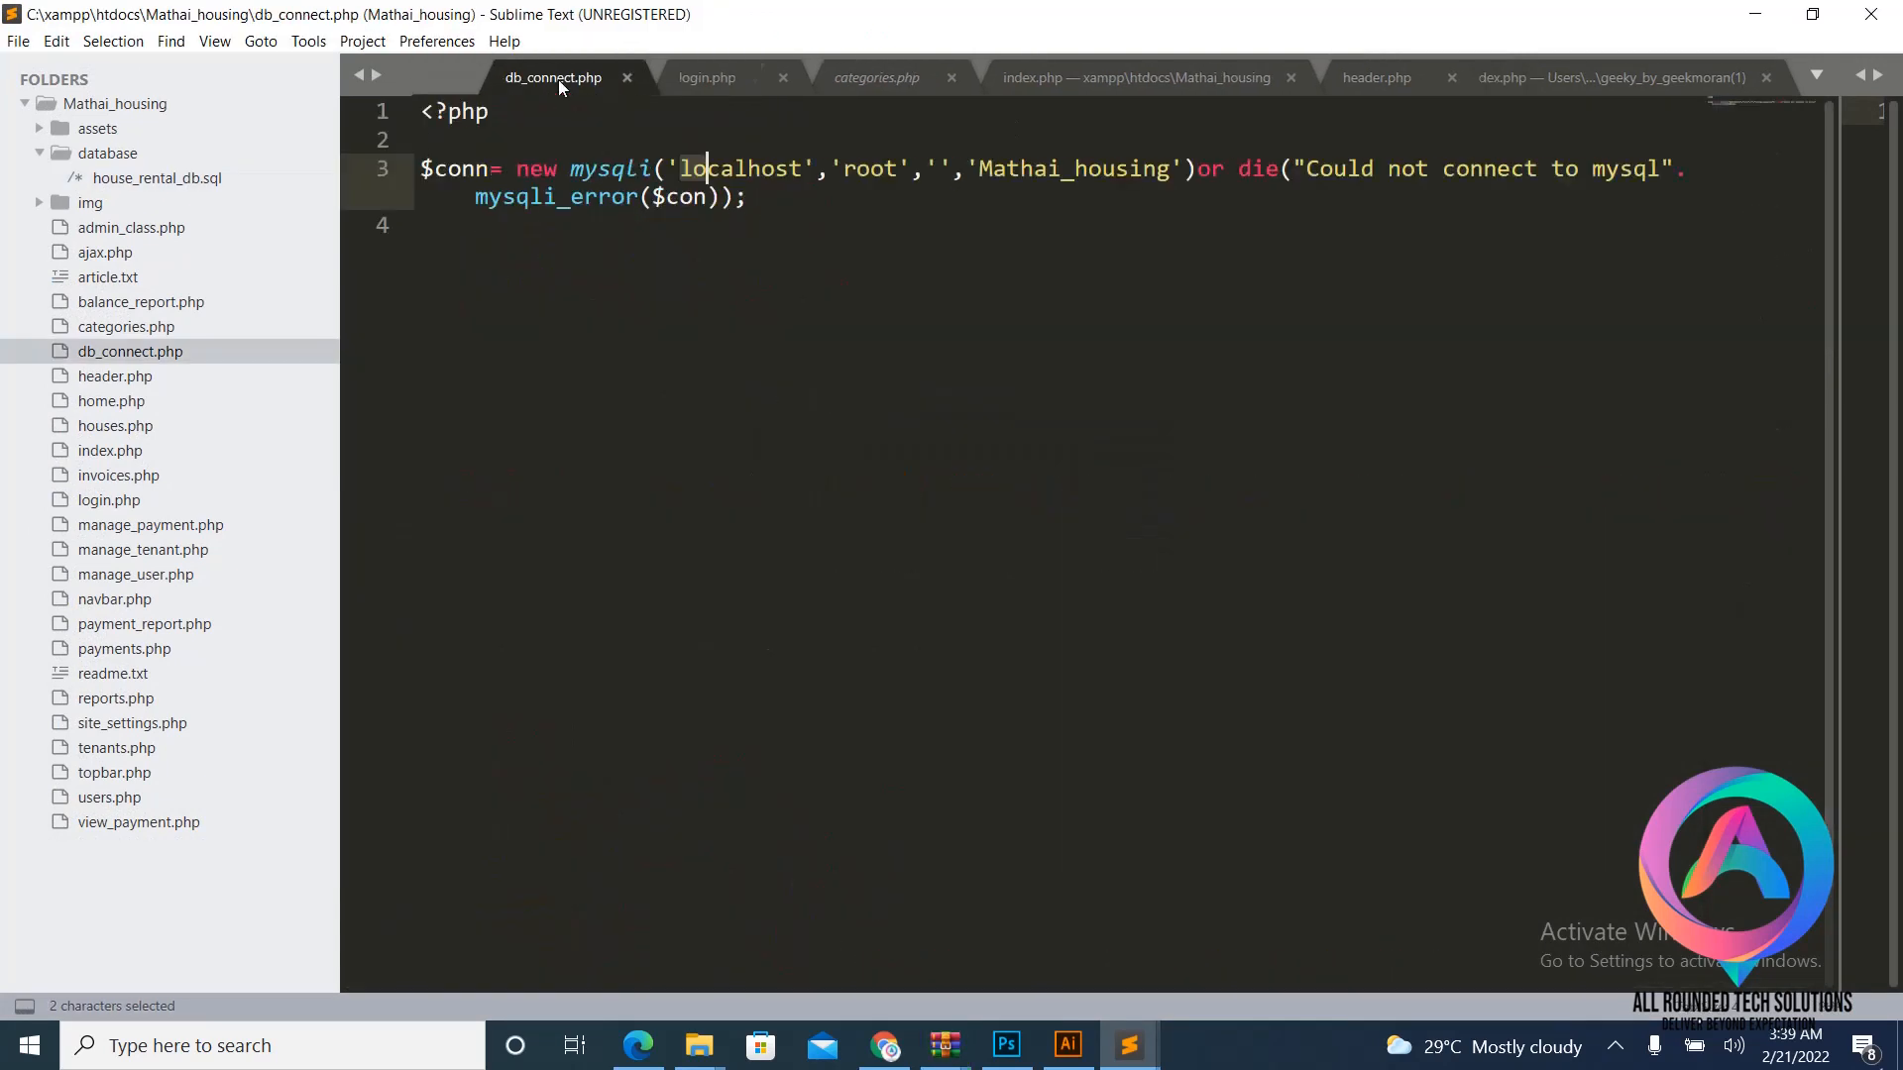
click(557, 80)
click(572, 77)
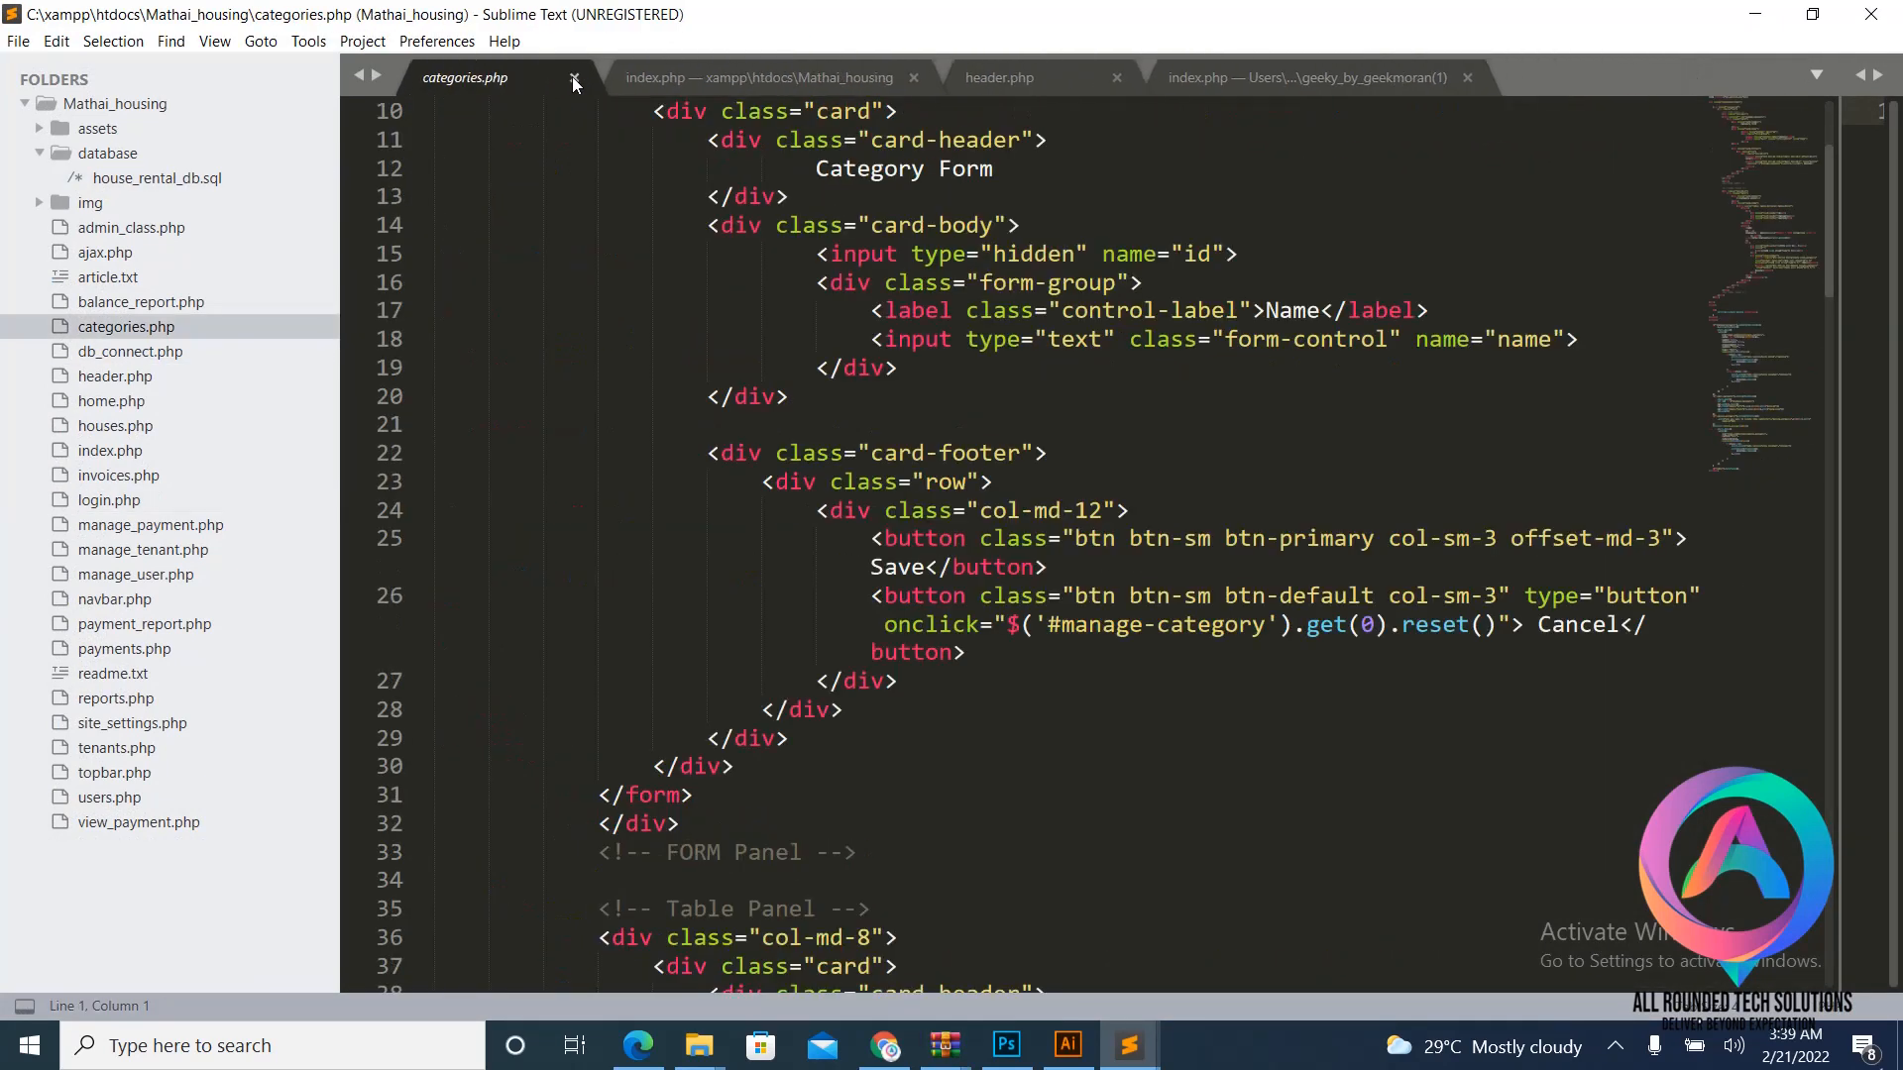
click(572, 77)
click(710, 79)
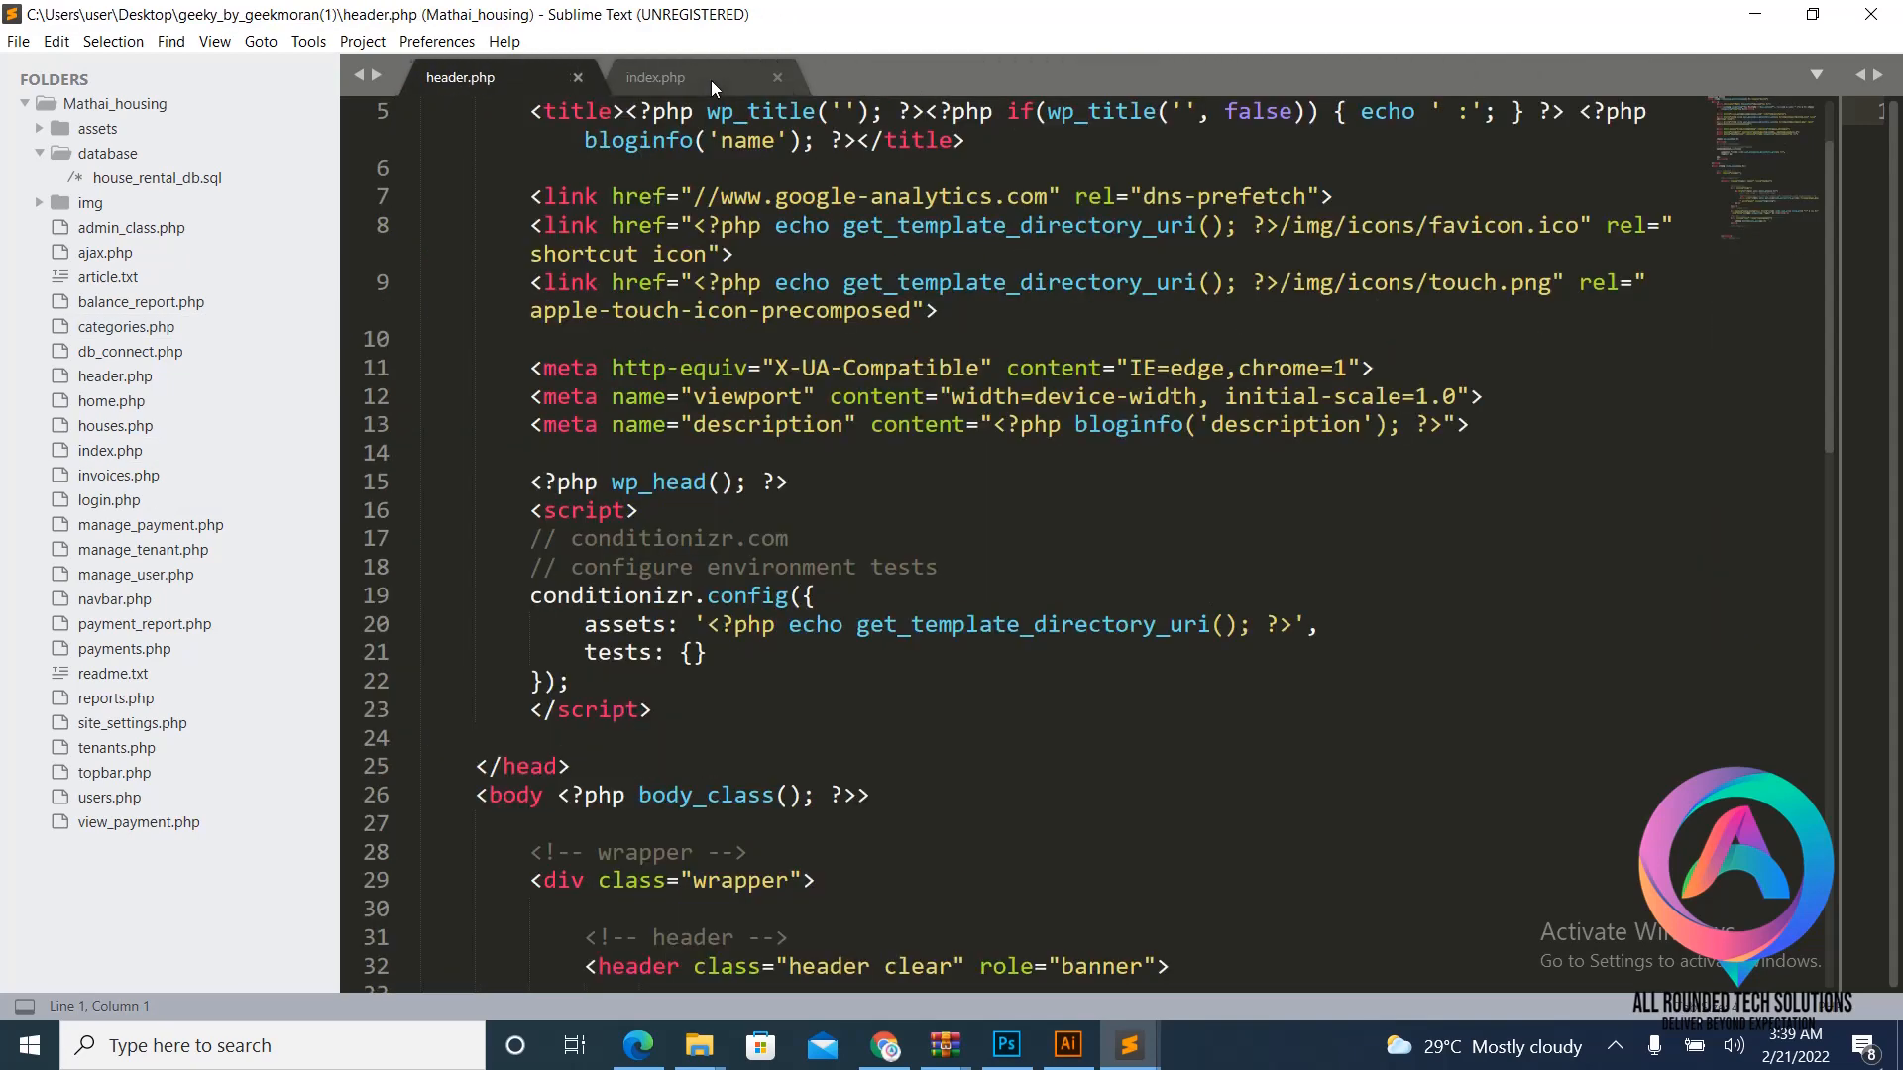
click(574, 77)
click(574, 77)
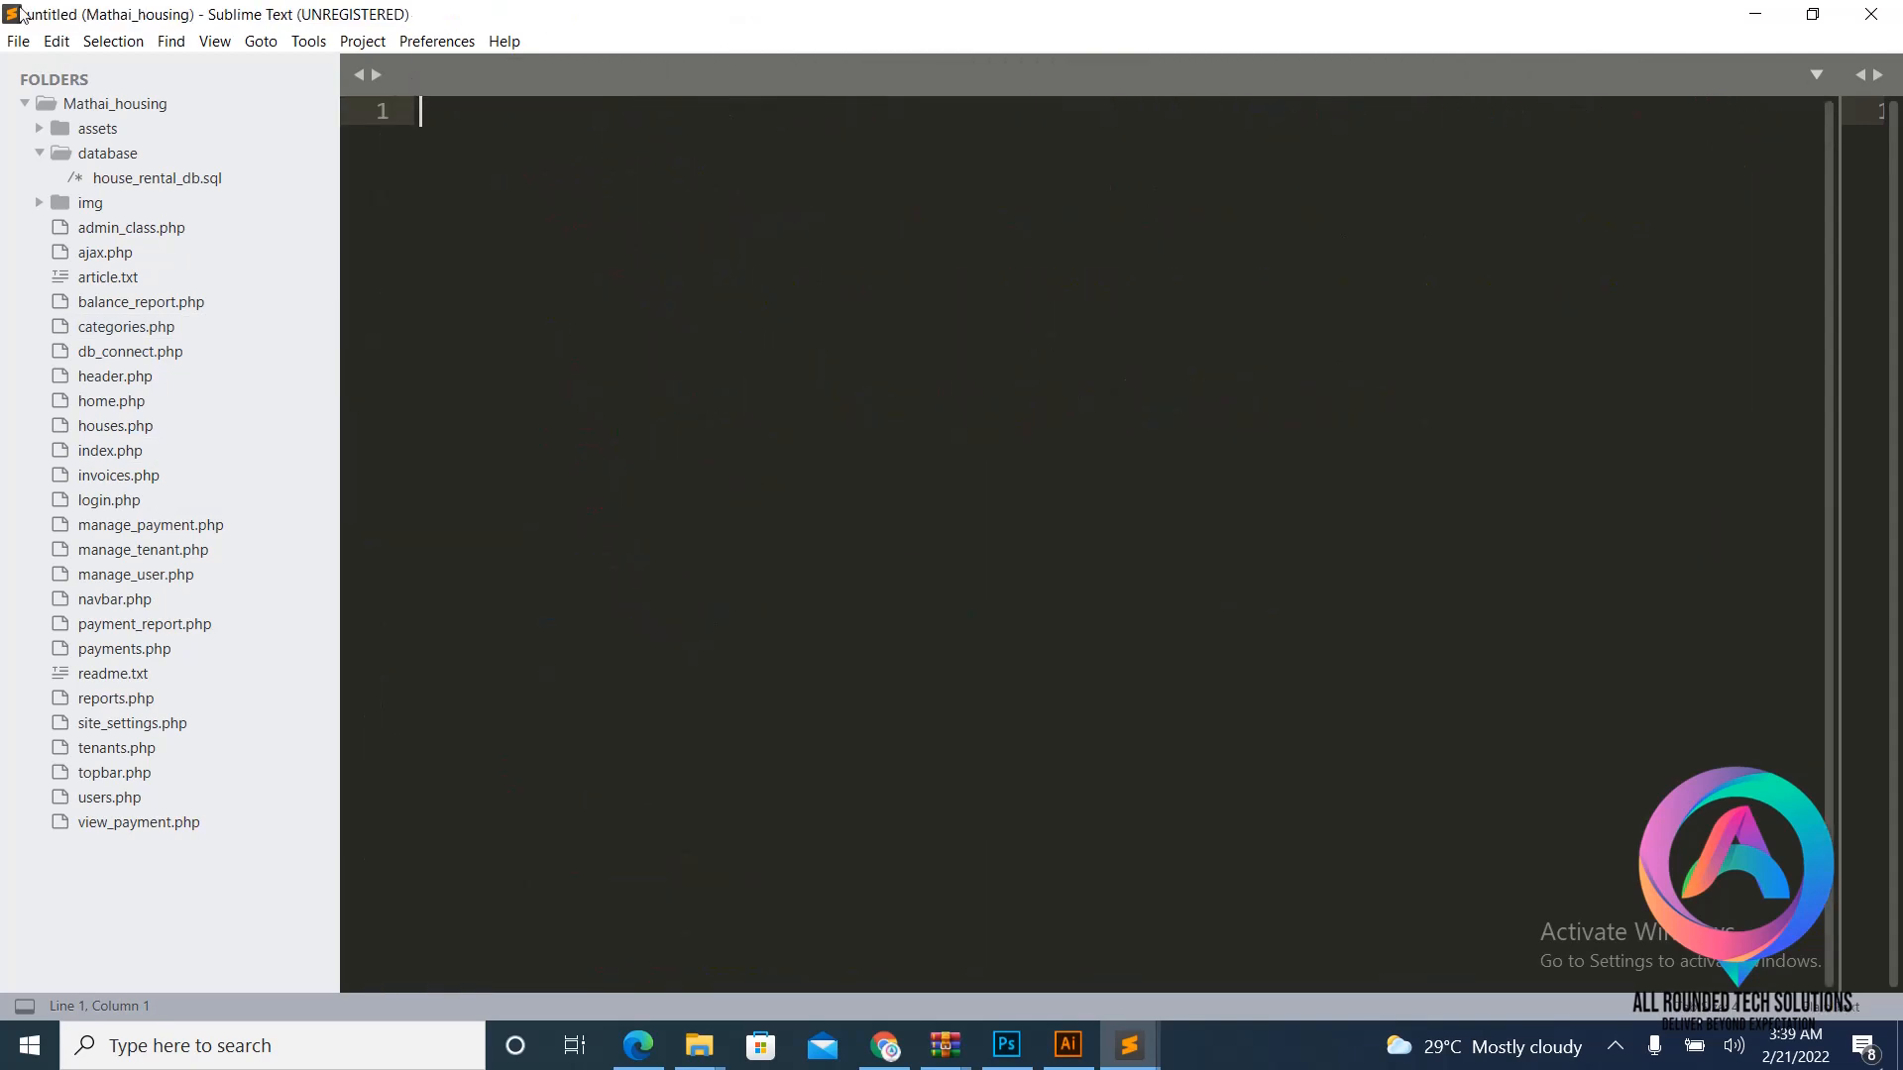
- Open wp-config.php from the Downloads > lop folder in Sublime Text
click(18, 41)
click(66, 94)
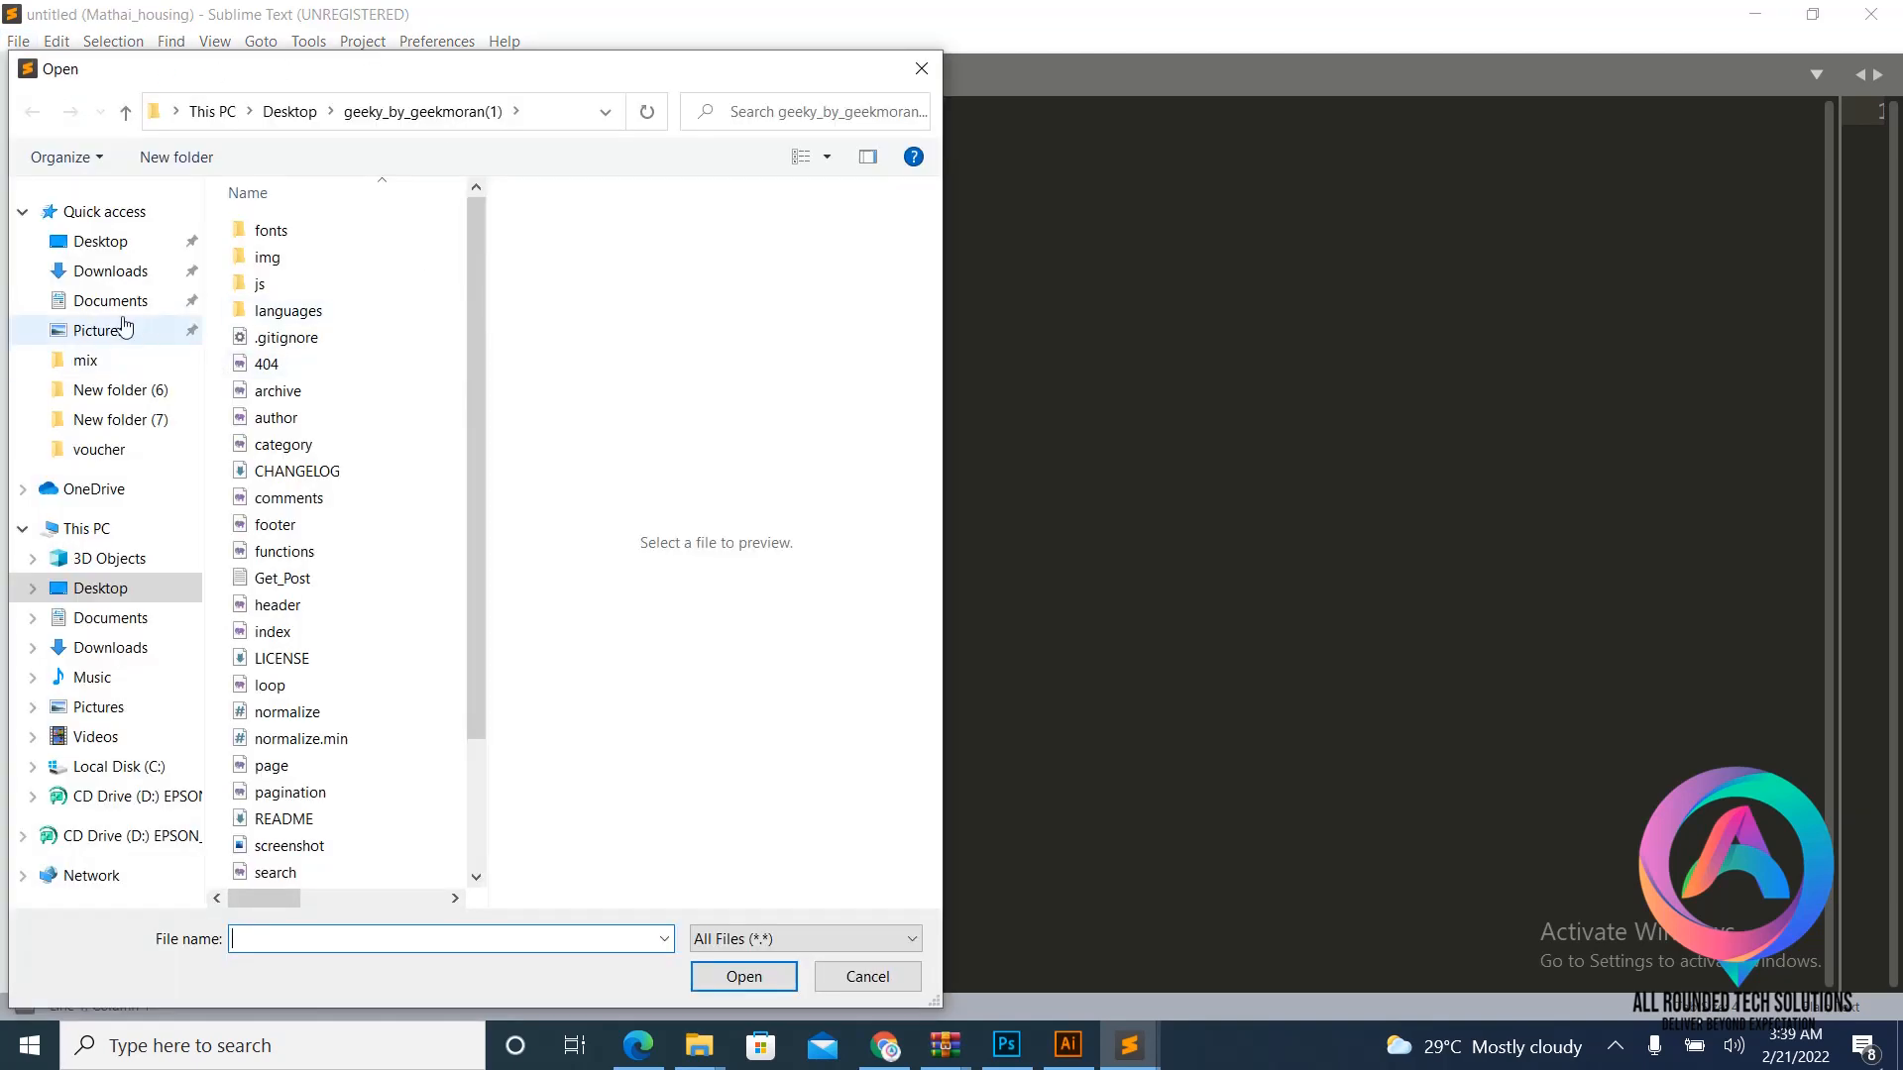
click(114, 244)
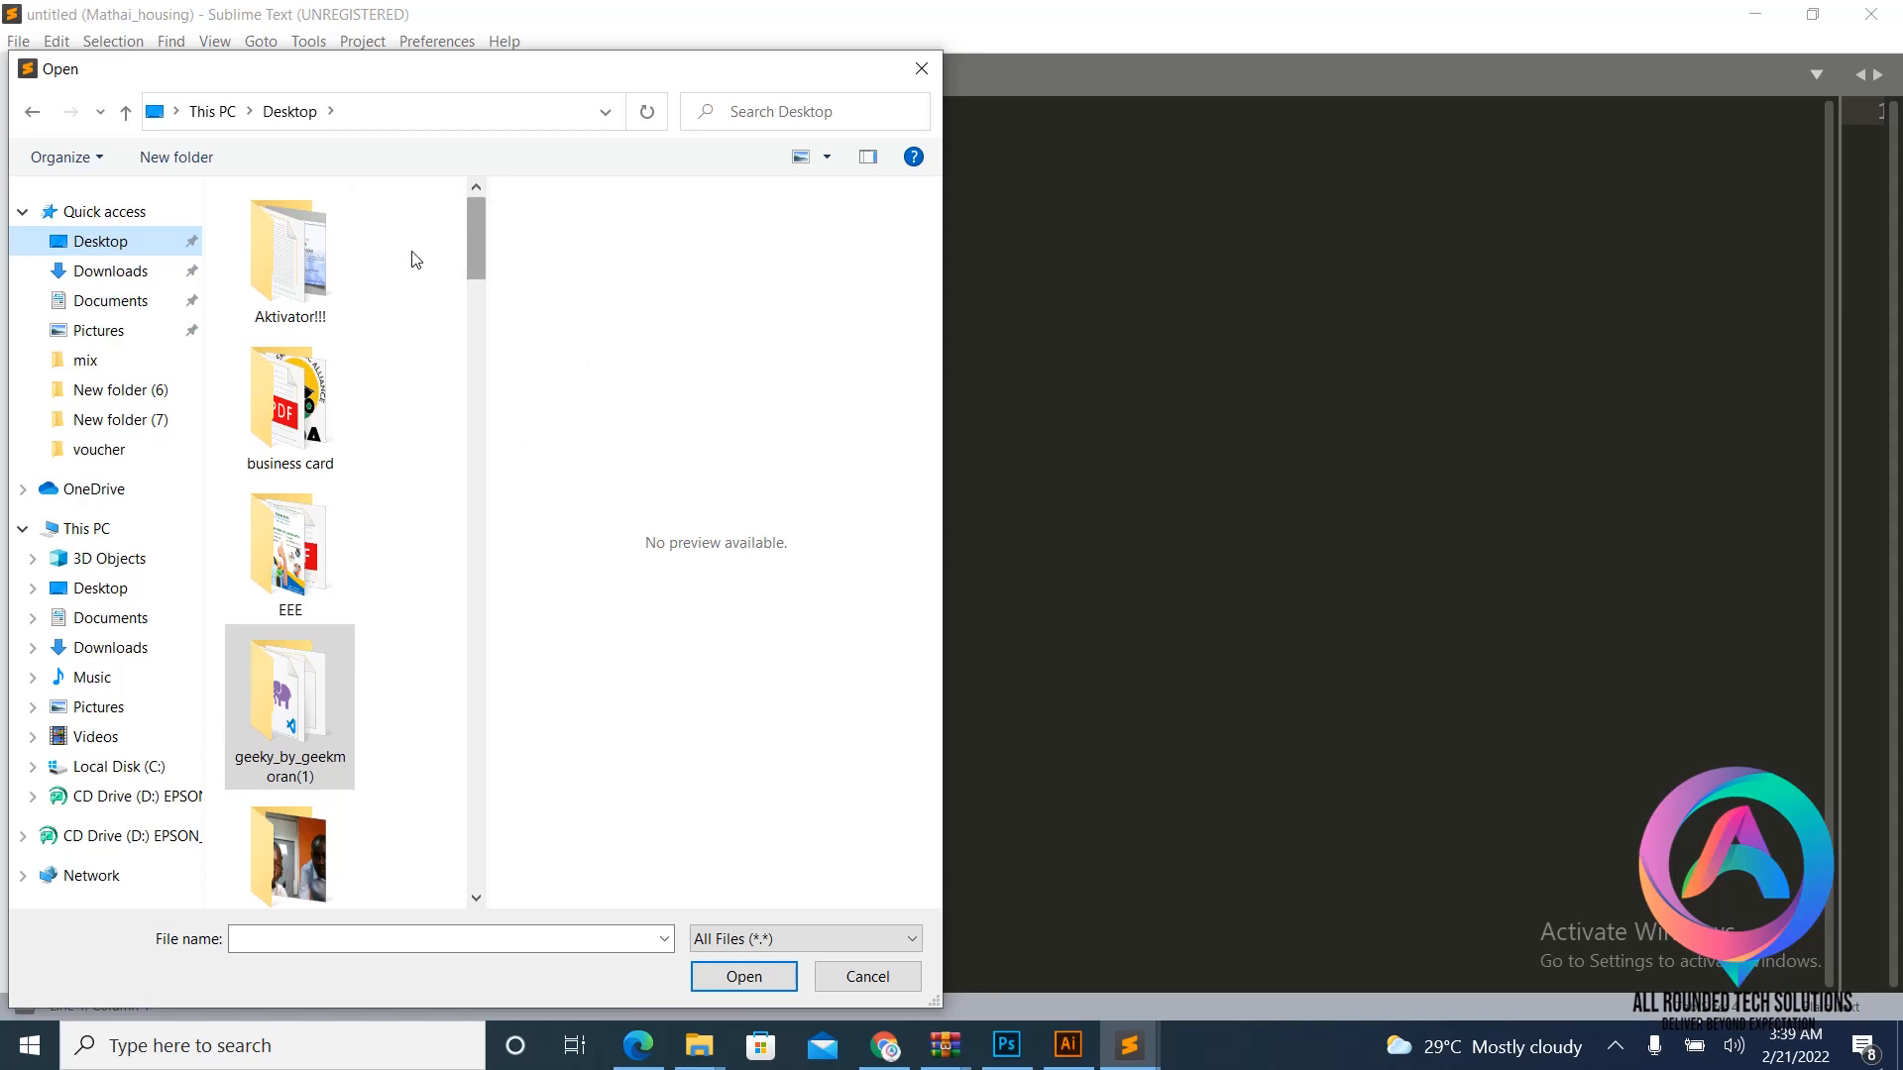
click(139, 272)
double_click(338, 384)
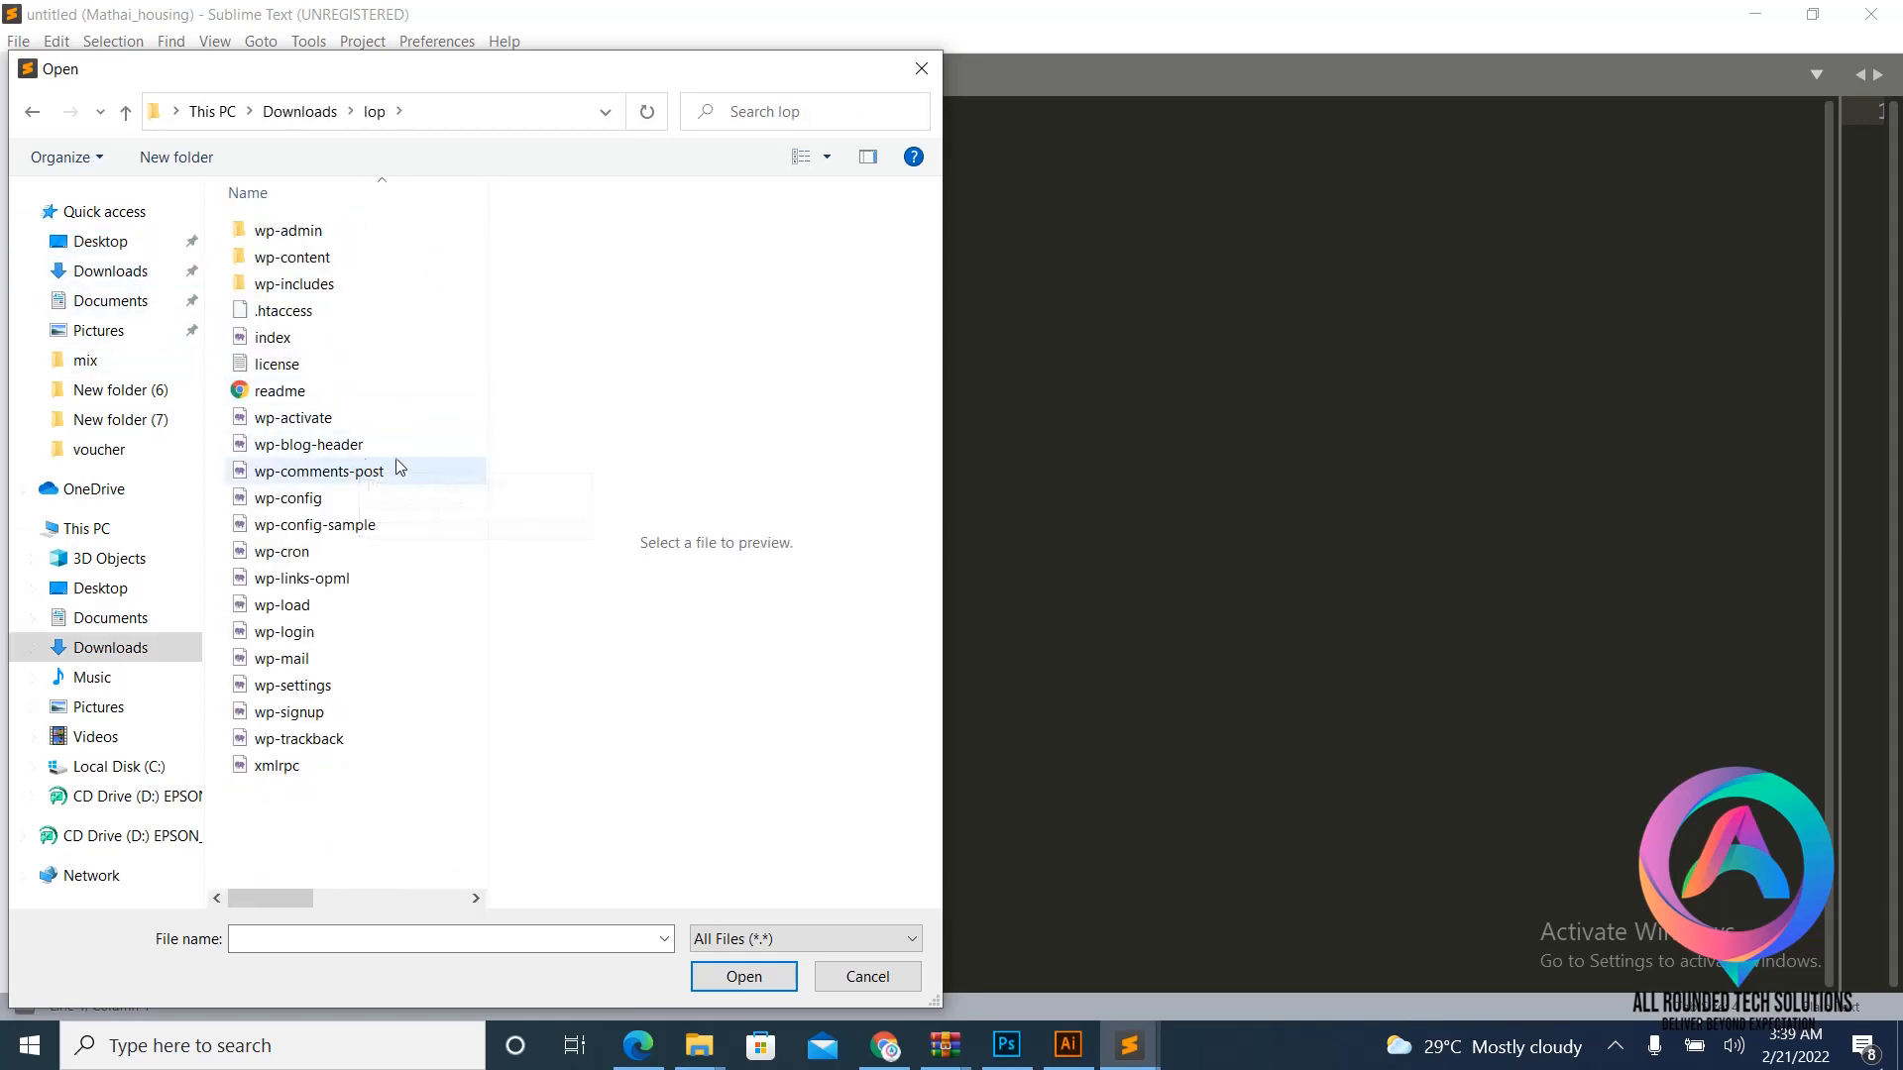
click(325, 507)
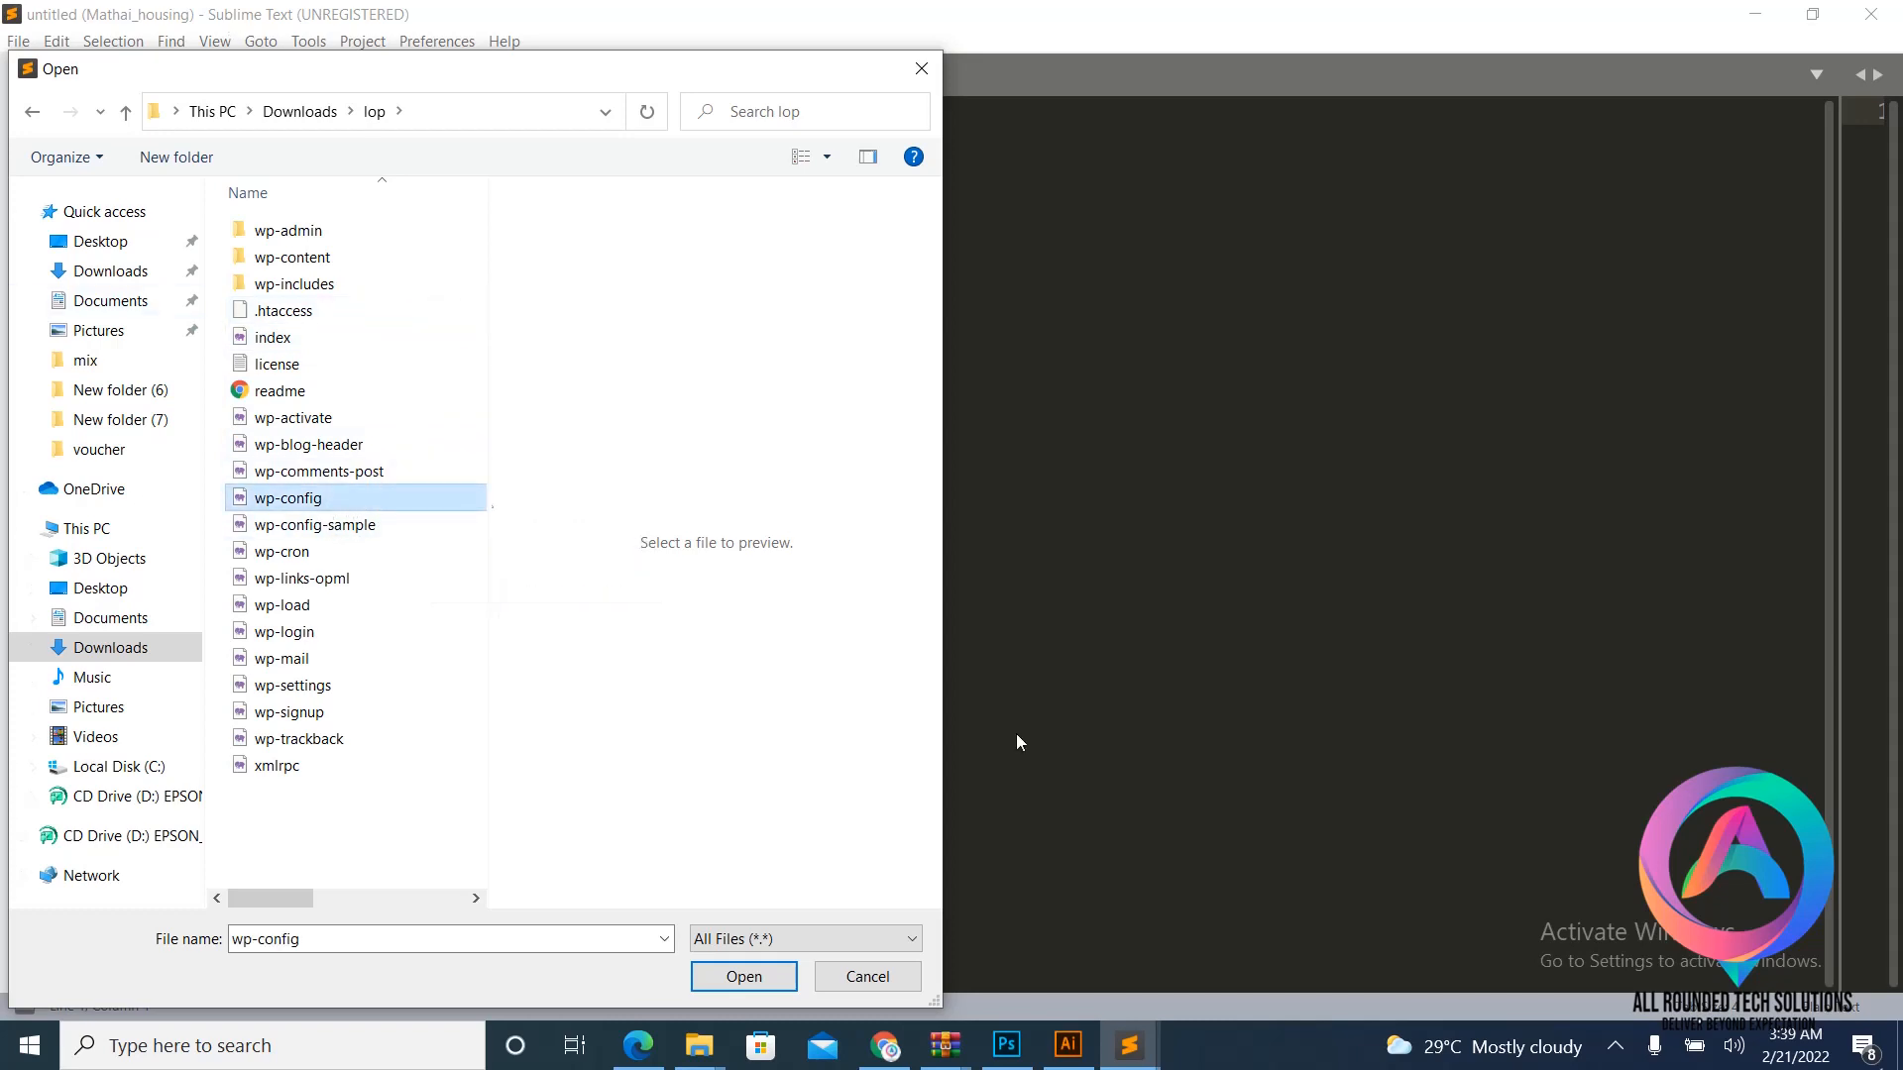
click(775, 979)
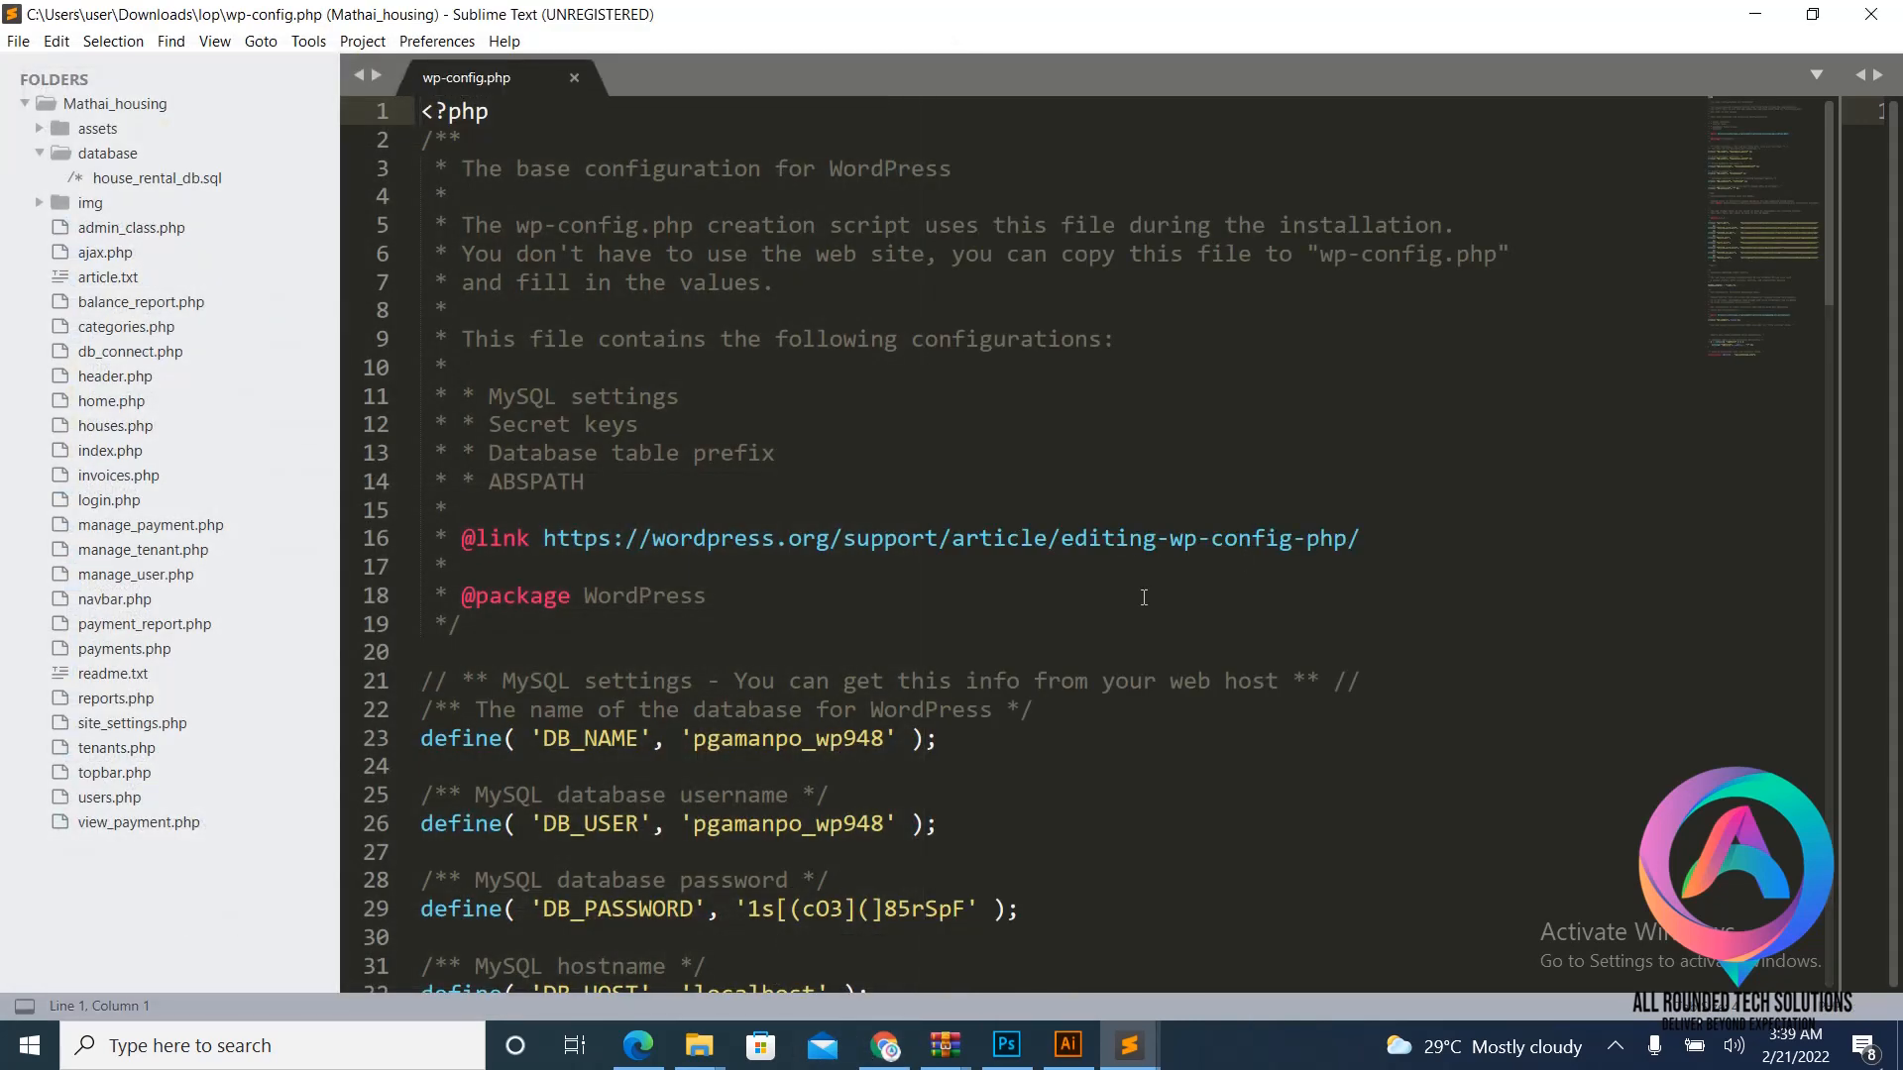
- Paste the new generated password over the DB_PASSWORD value on line 29
scroll(829, 564, down, 2)
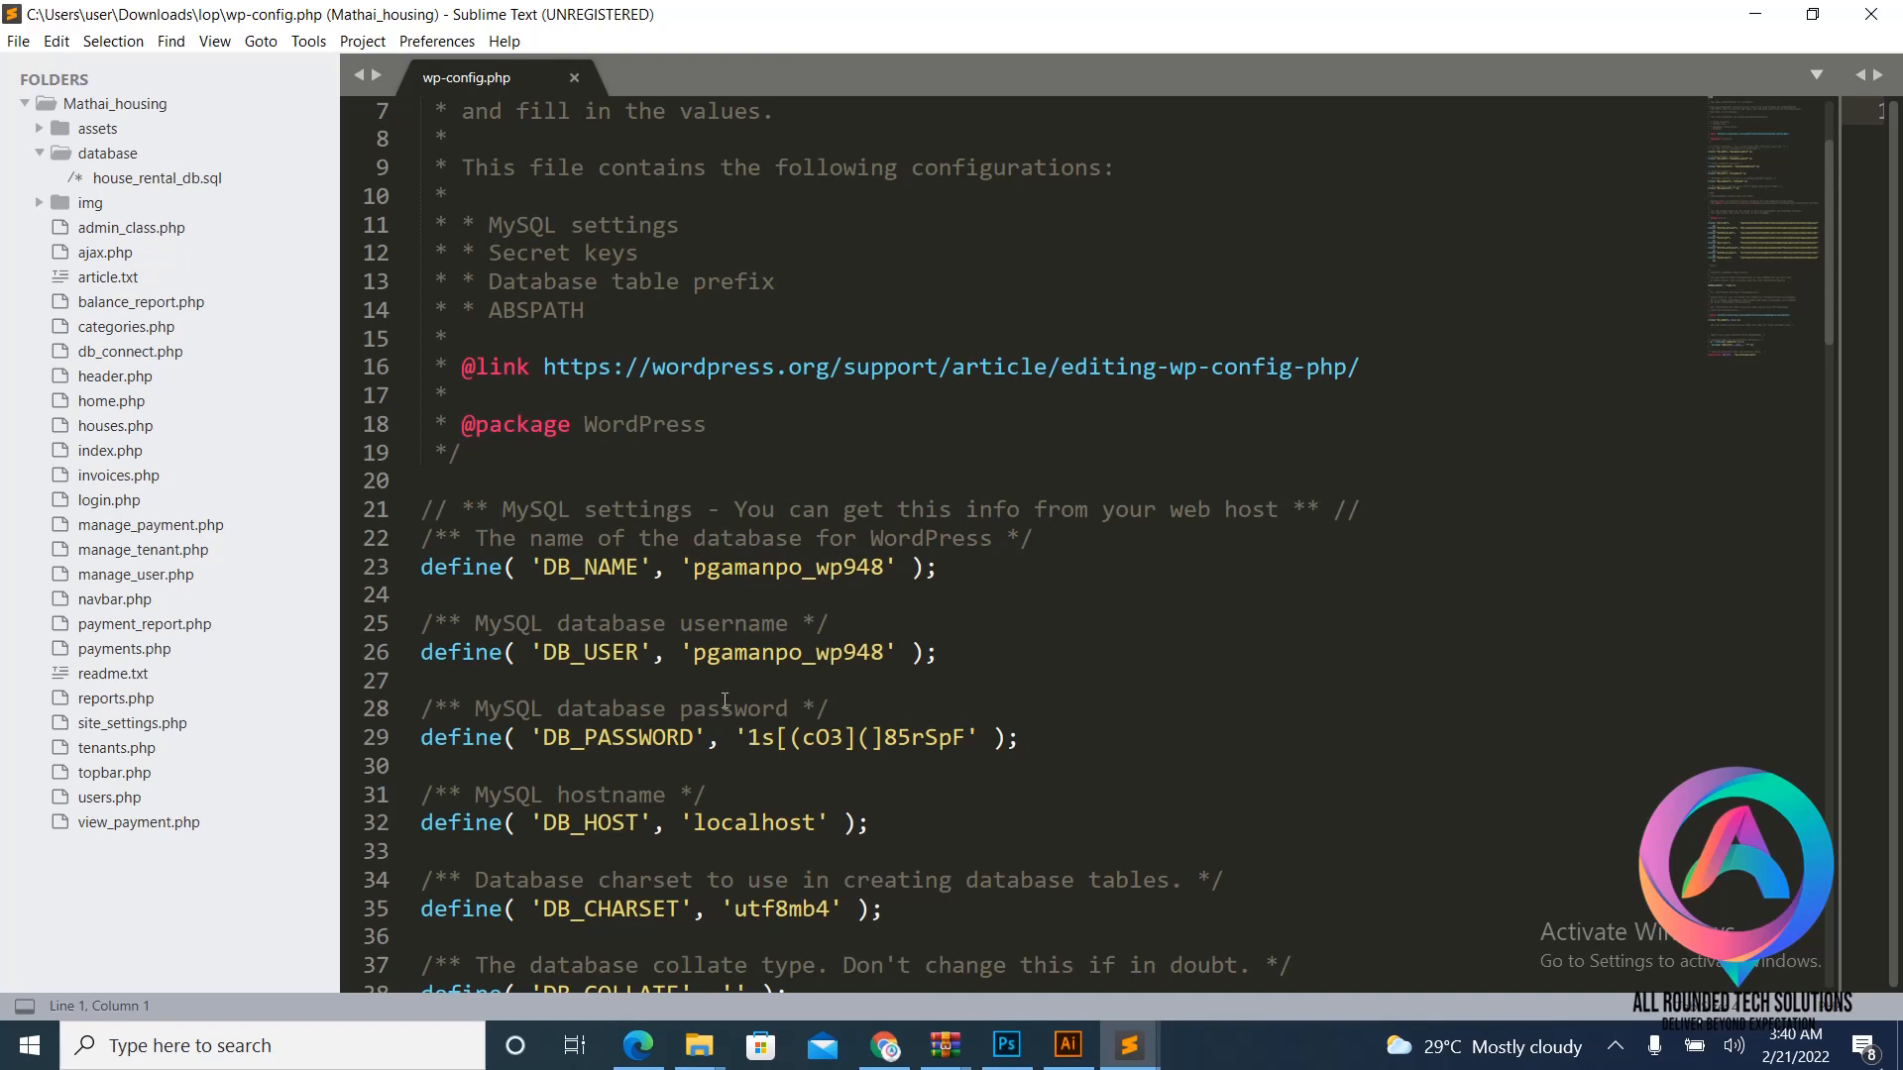
drag(750, 737, 966, 737)
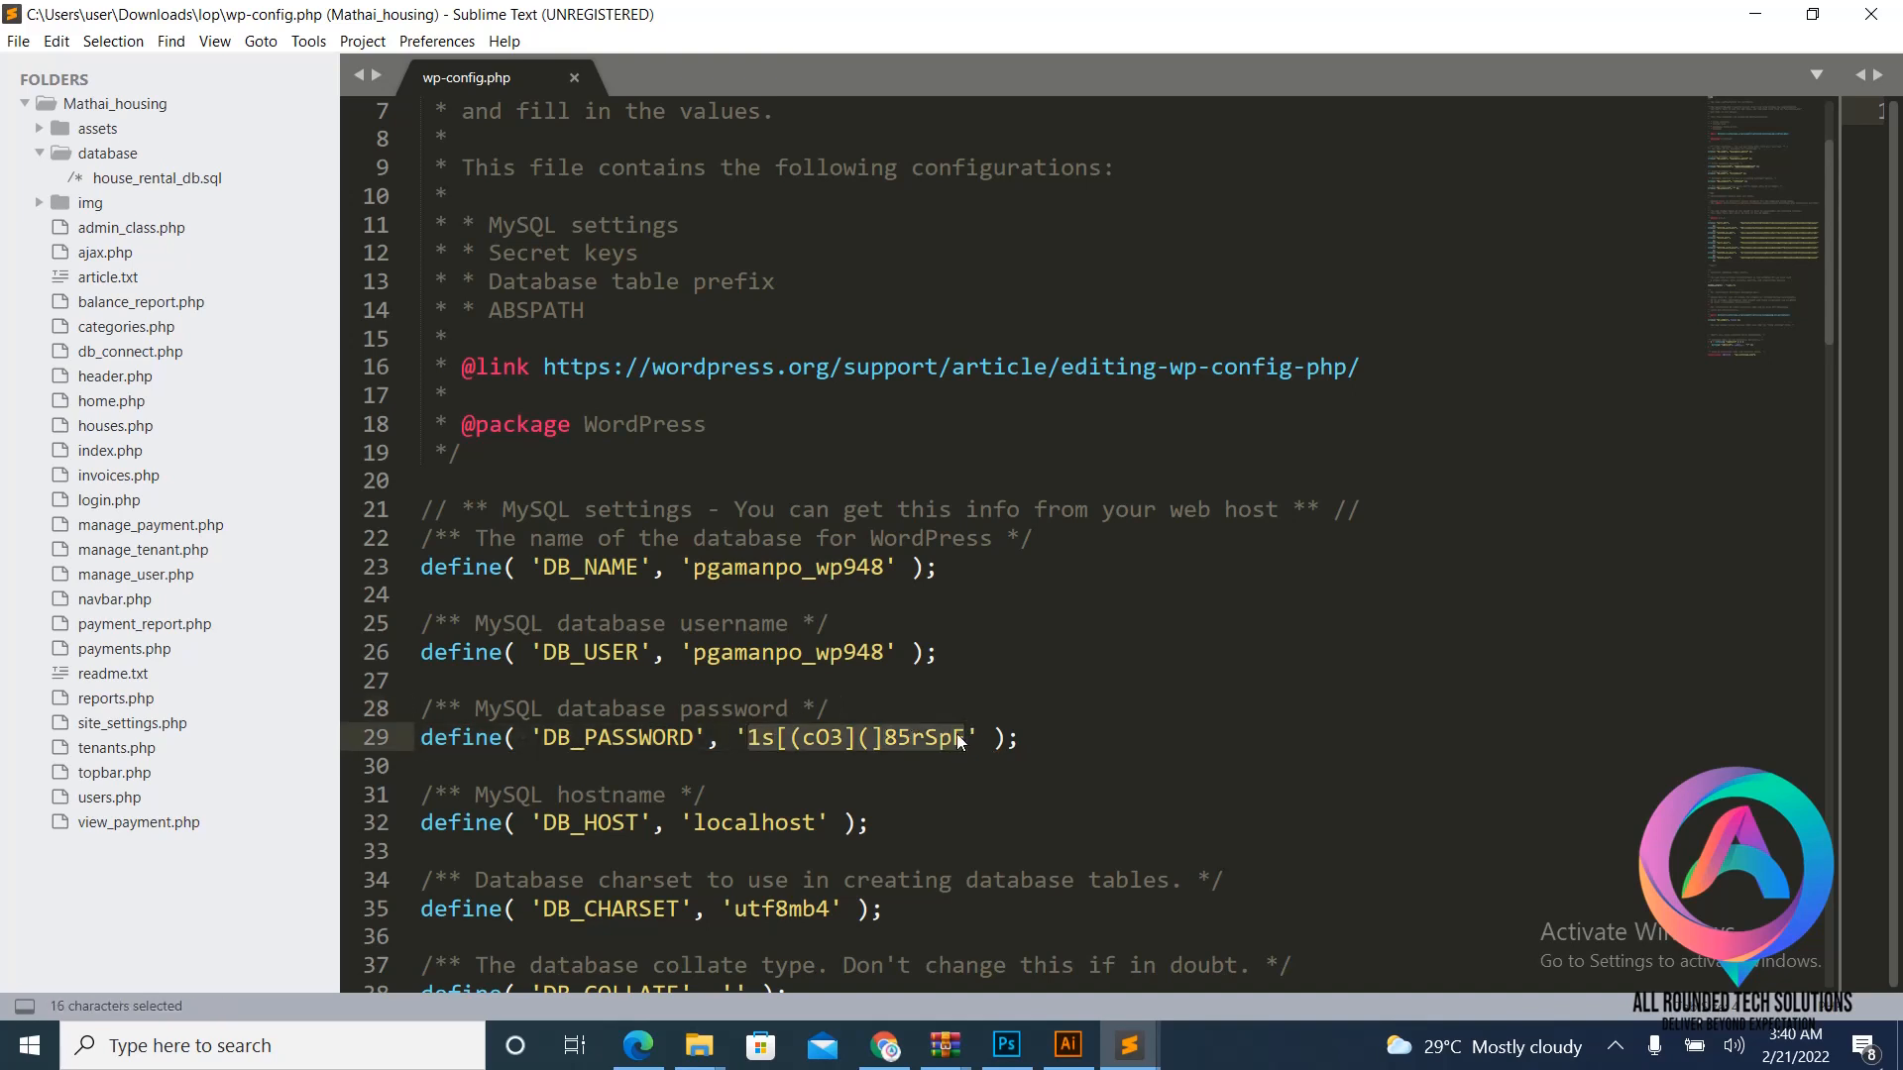
key(ctrl+v)
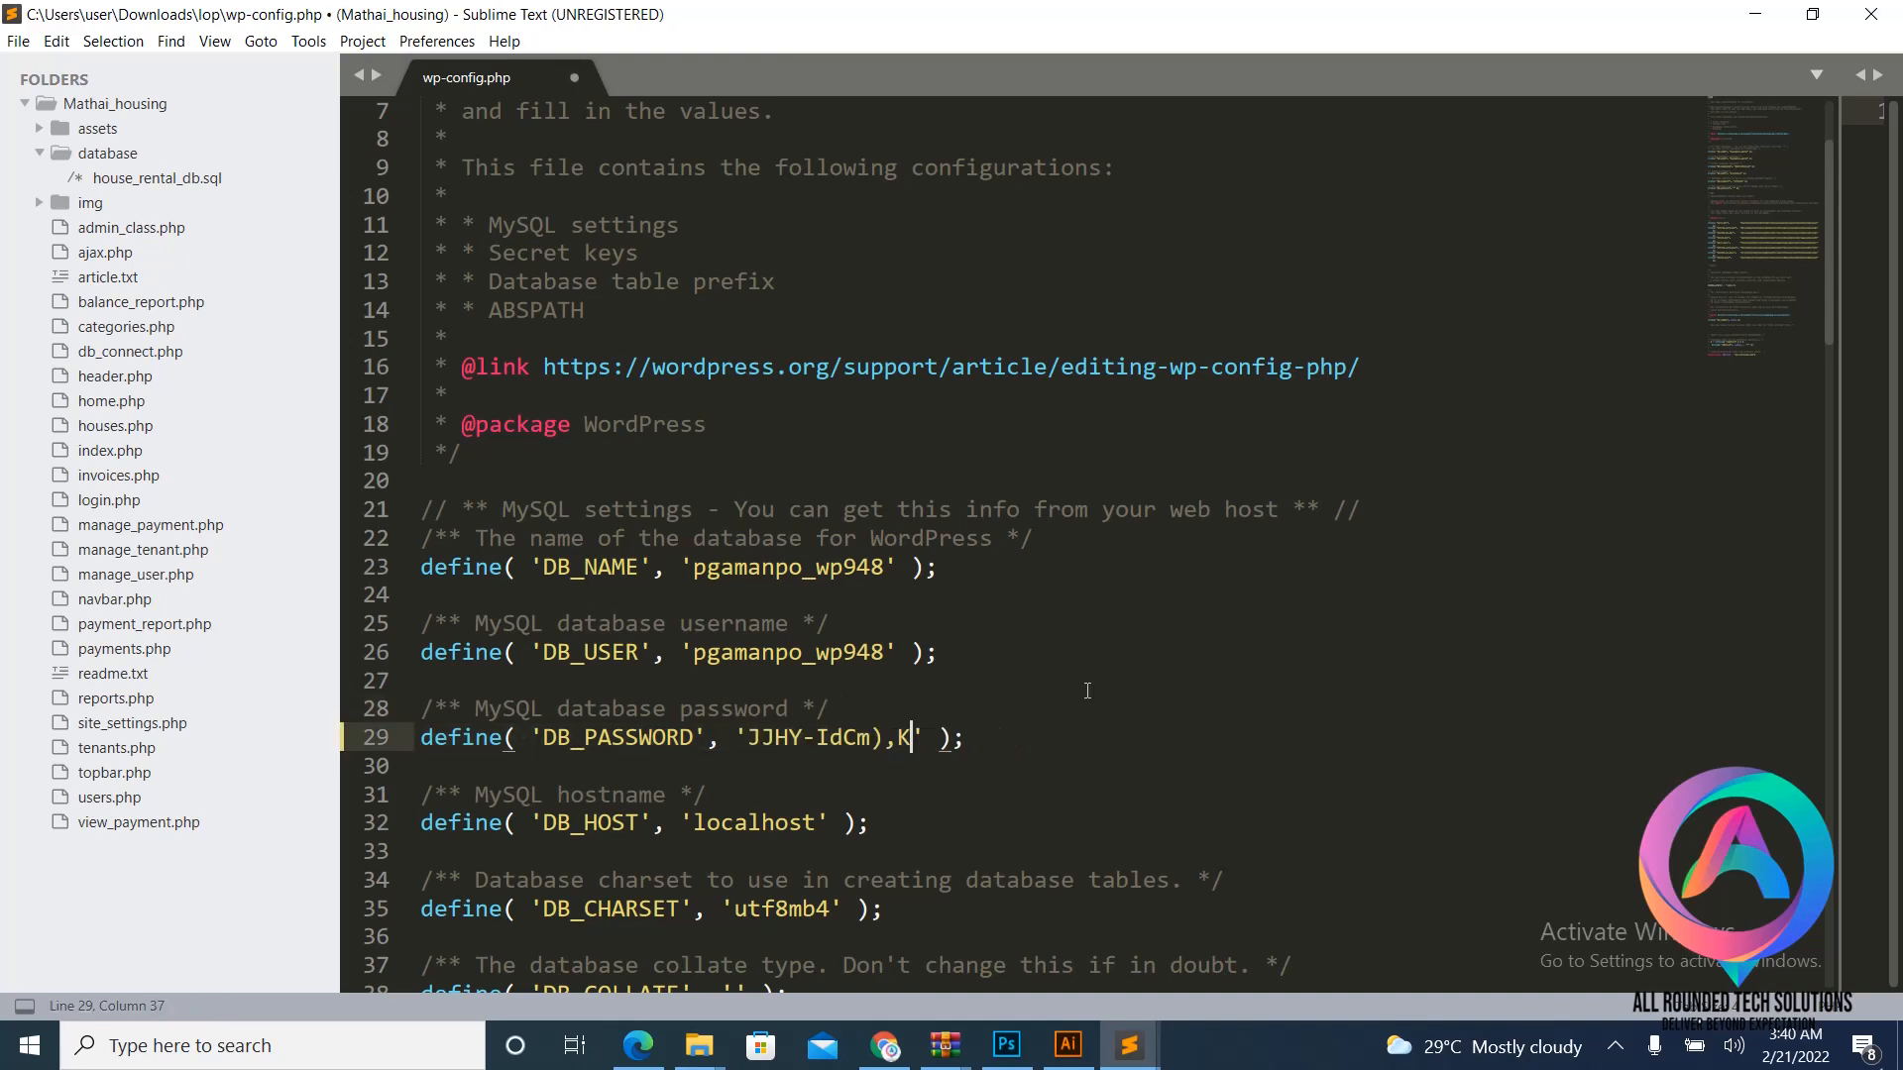
click(1147, 708)
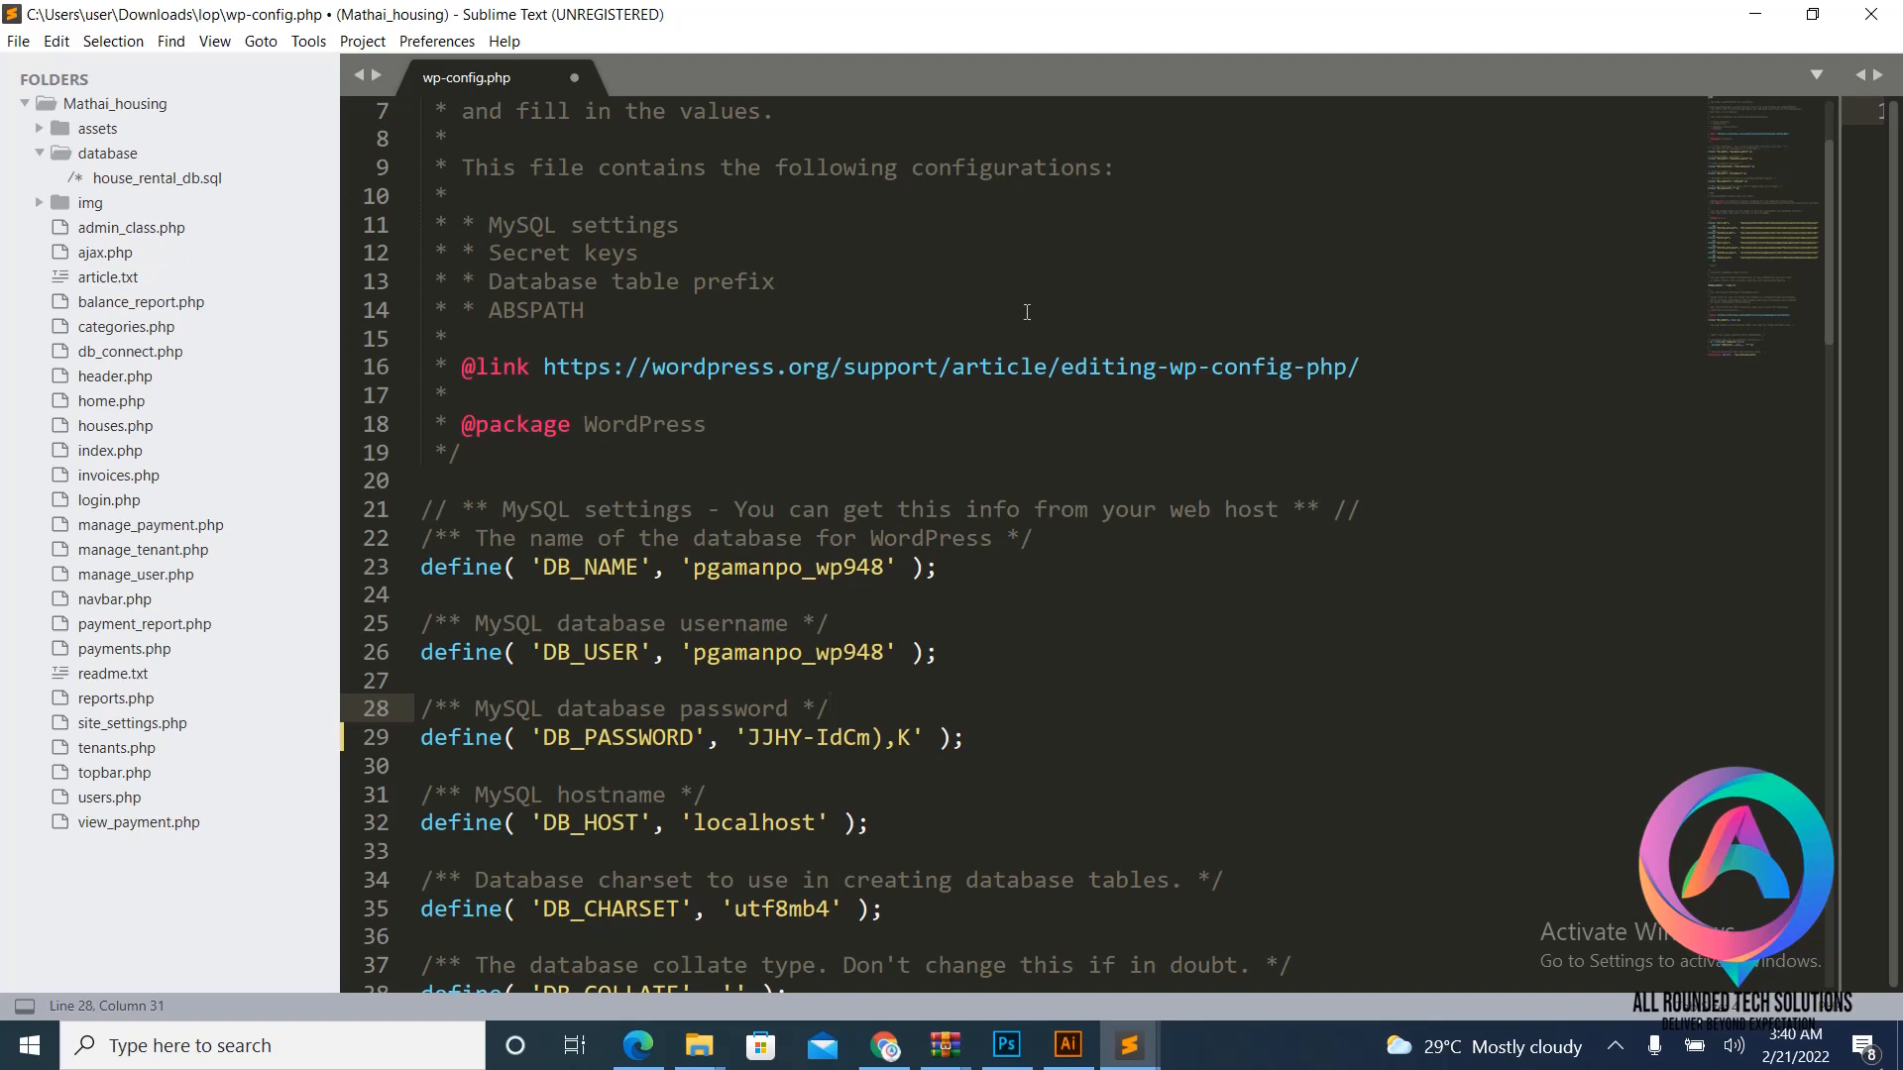
- Return in Chrome to the lombocpas.com MySQL Databases page and its Current Databases list
click(880, 1048)
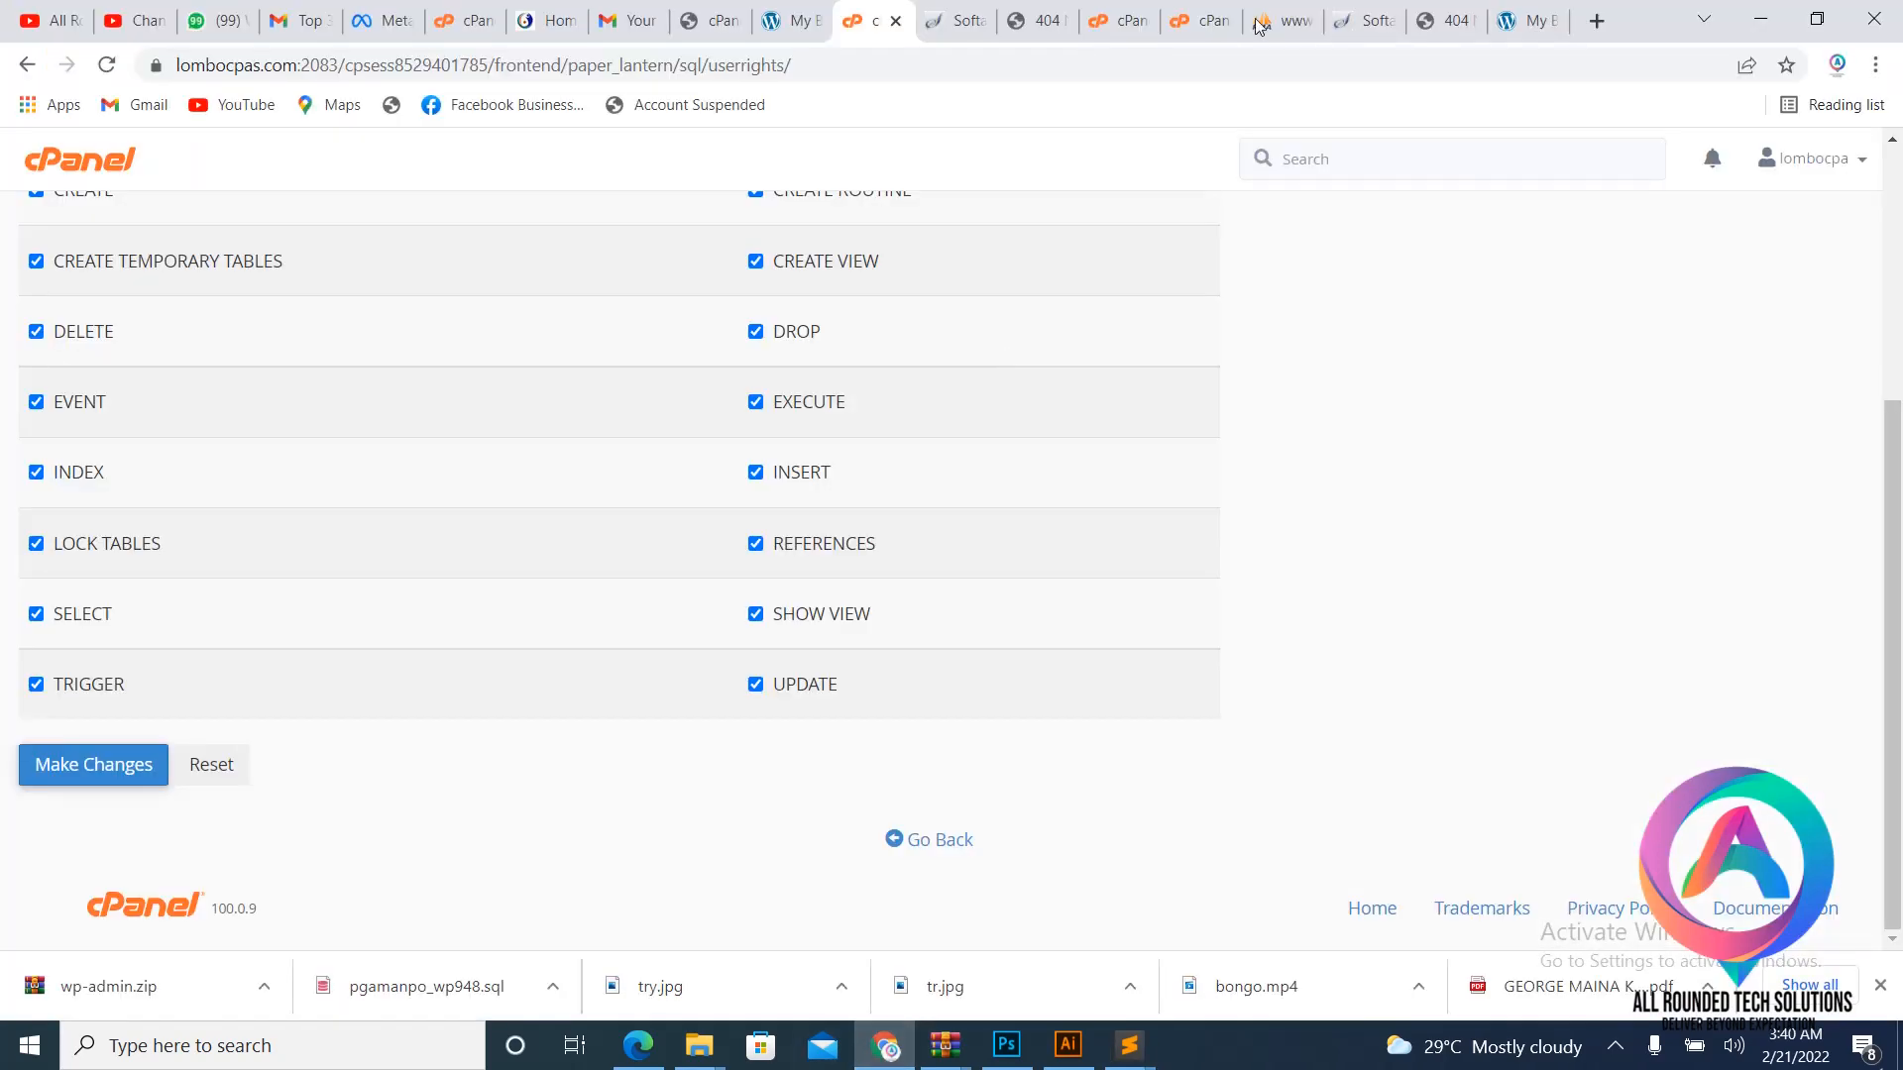
click(1189, 12)
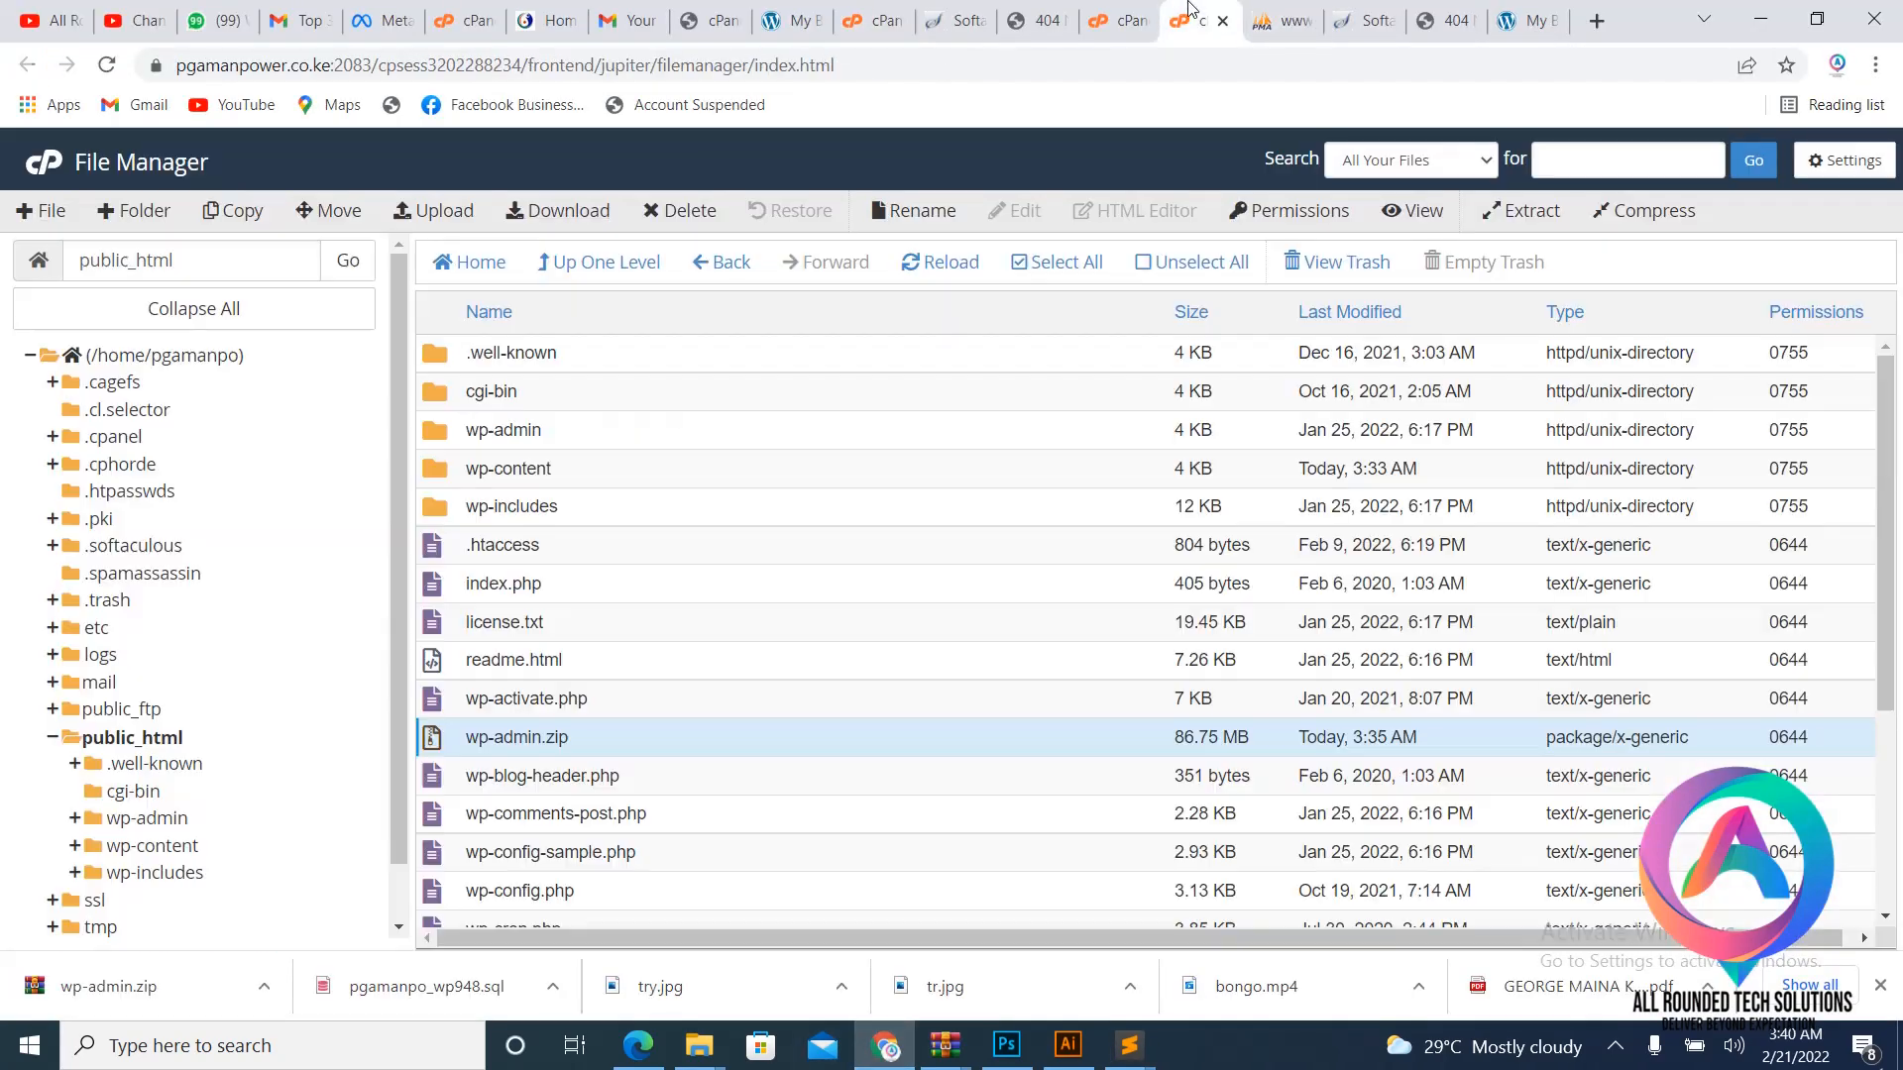
click(1115, 20)
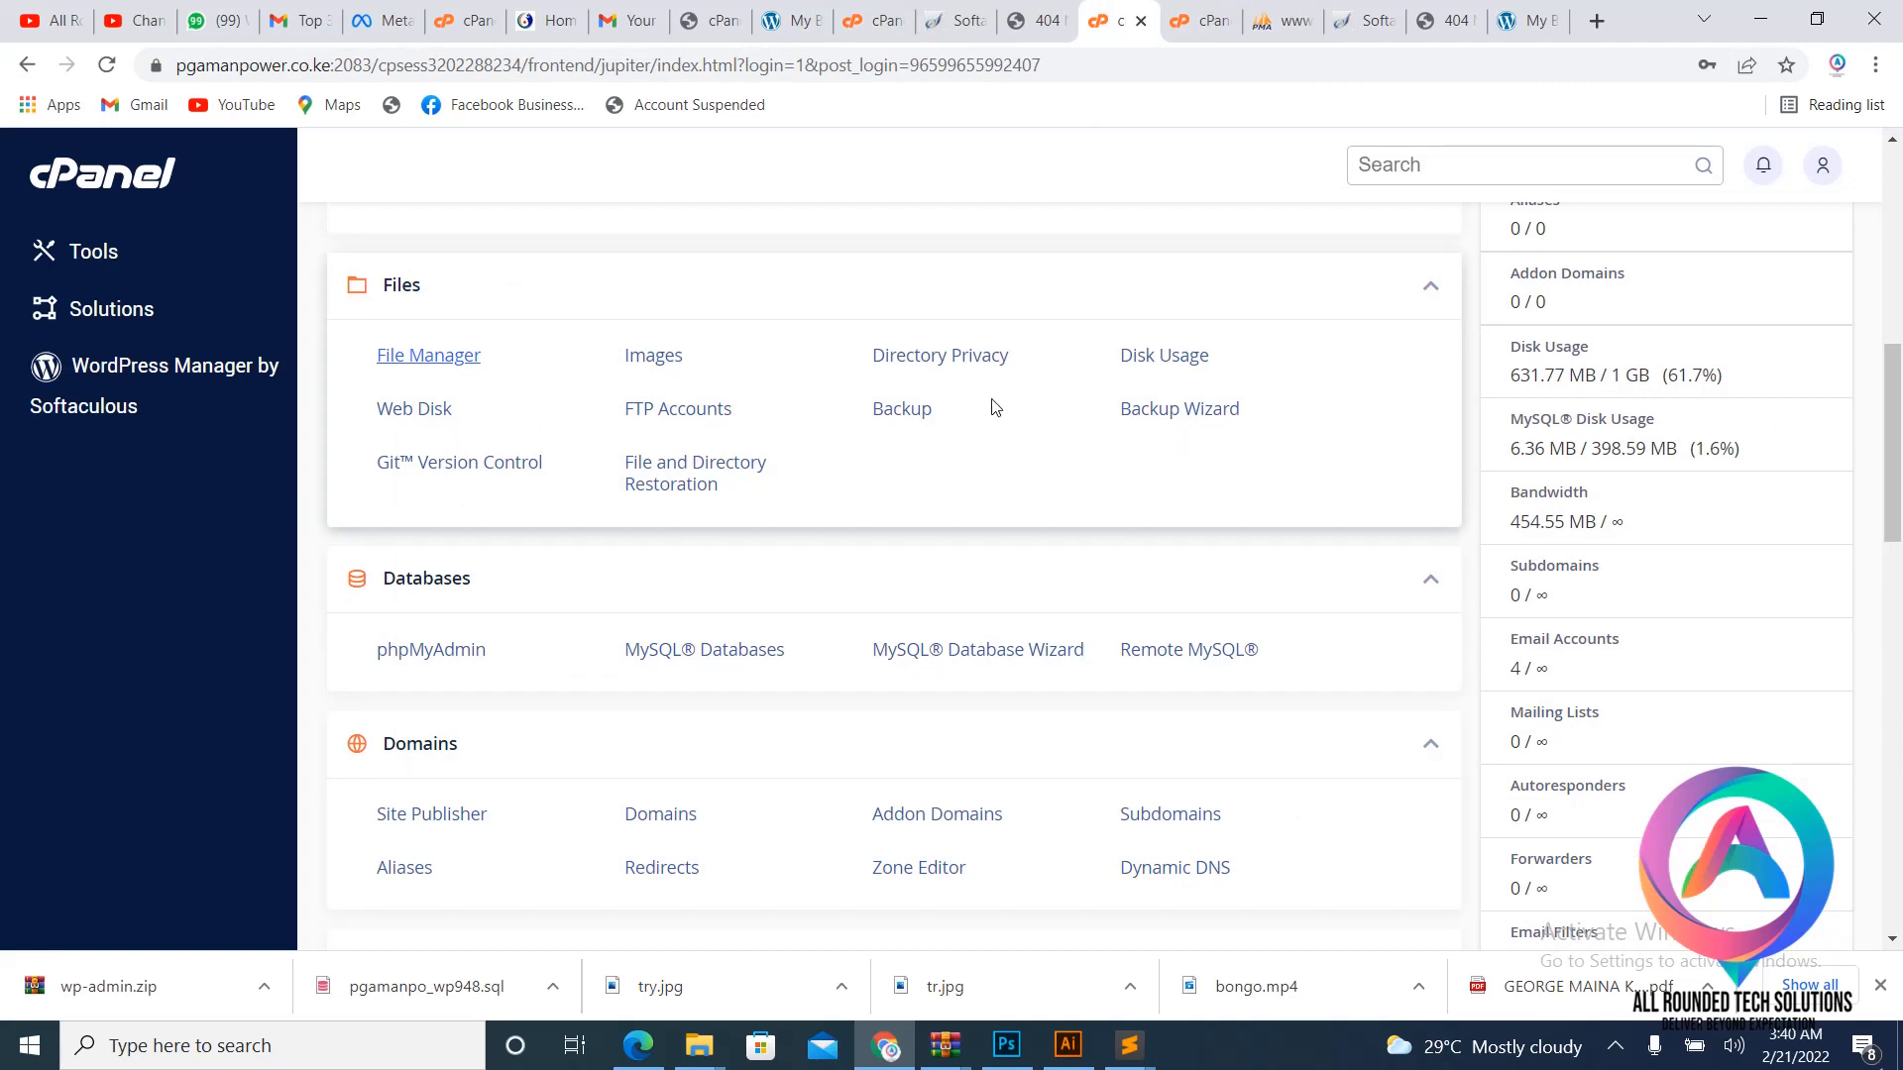
click(877, 20)
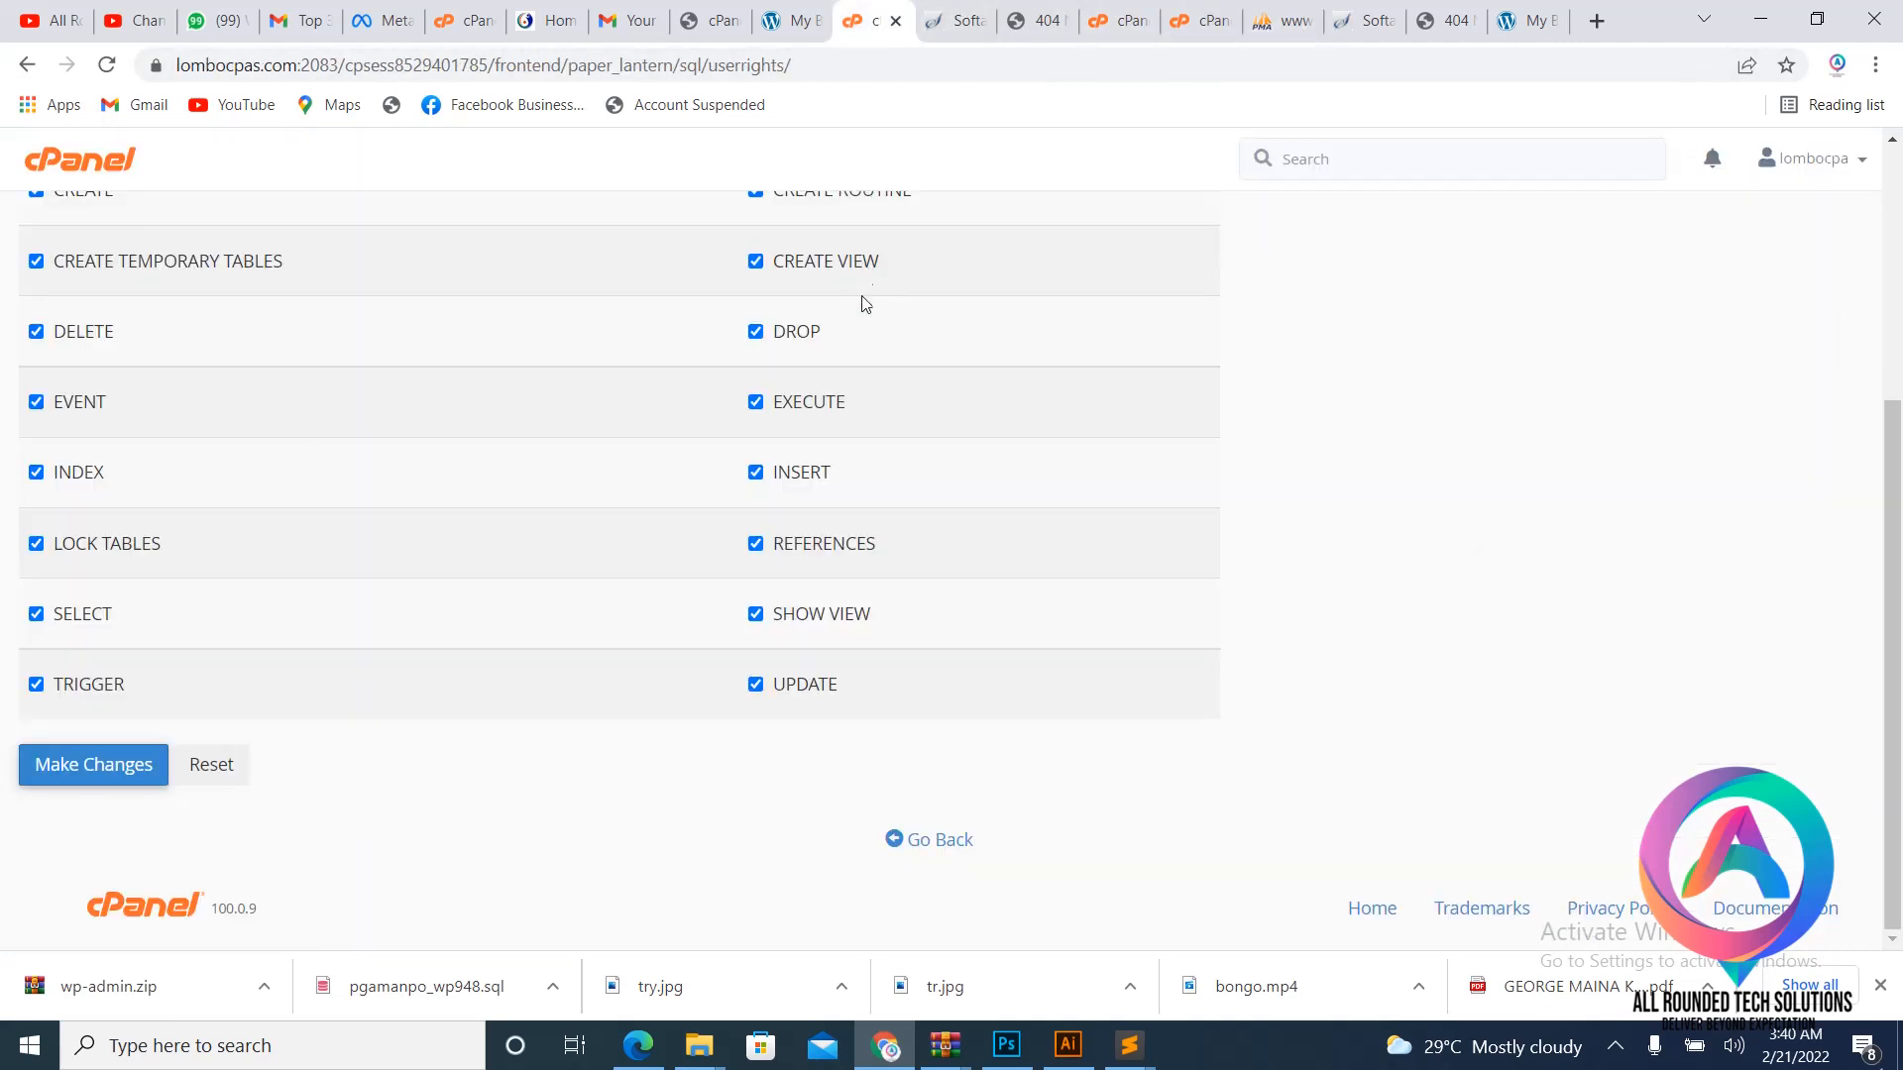
click(923, 841)
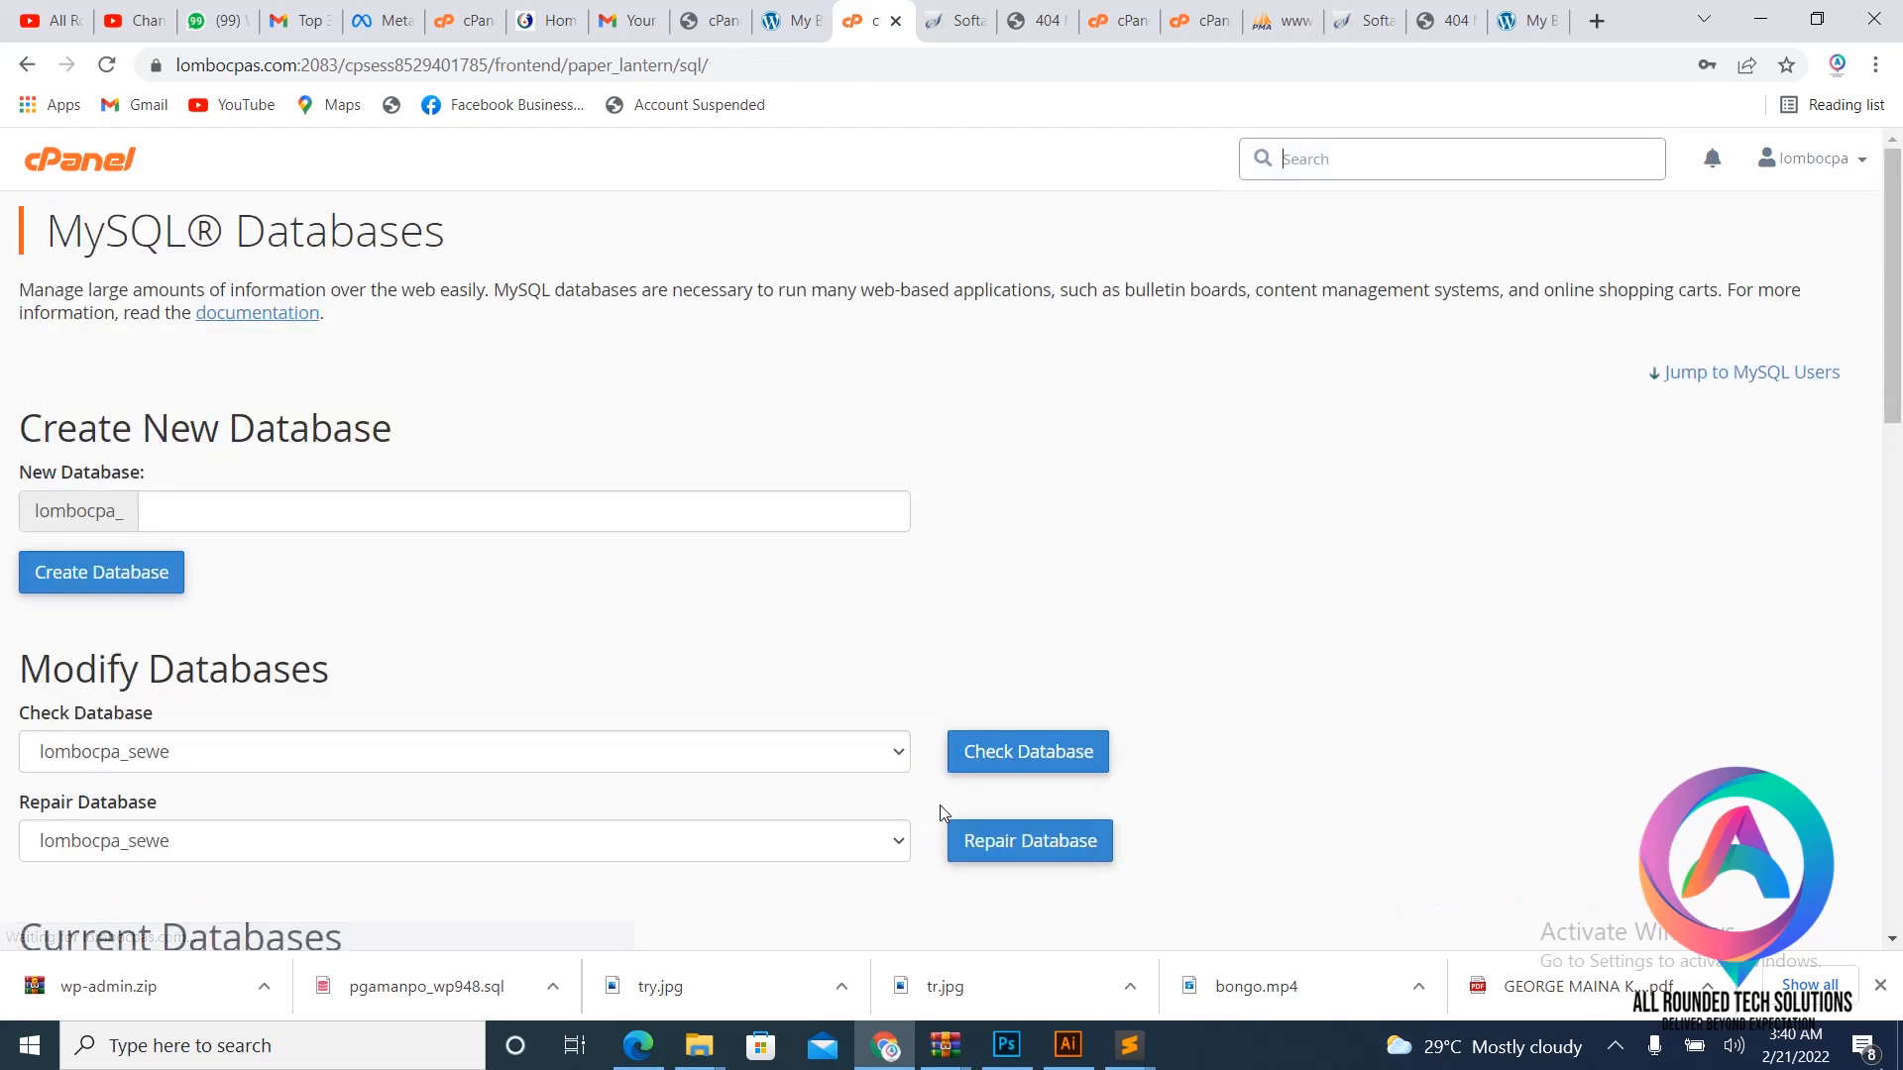
scroll(901, 561, down, 3)
scroll(897, 540, down, 1)
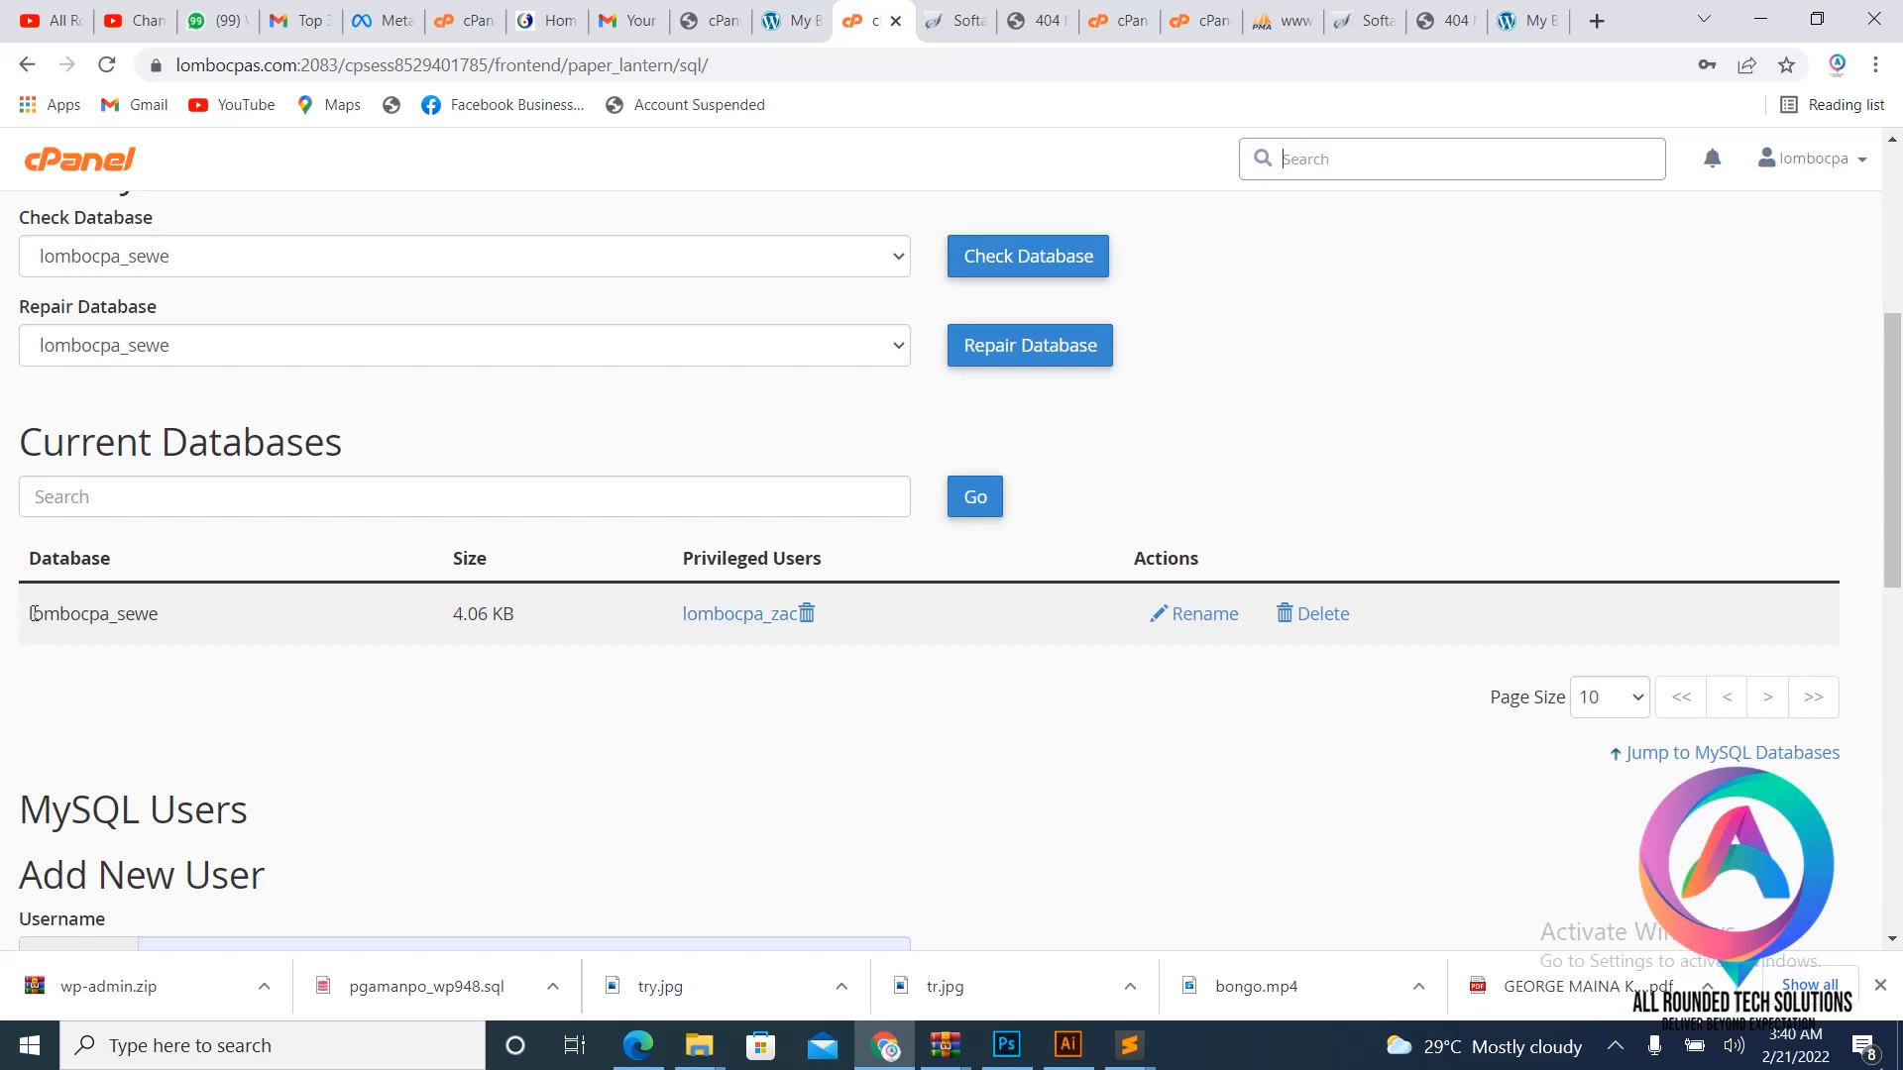
- Copy the database name lombocpa_sewe and bring the wp-config.php editor back
drag(29, 613, 330, 659)
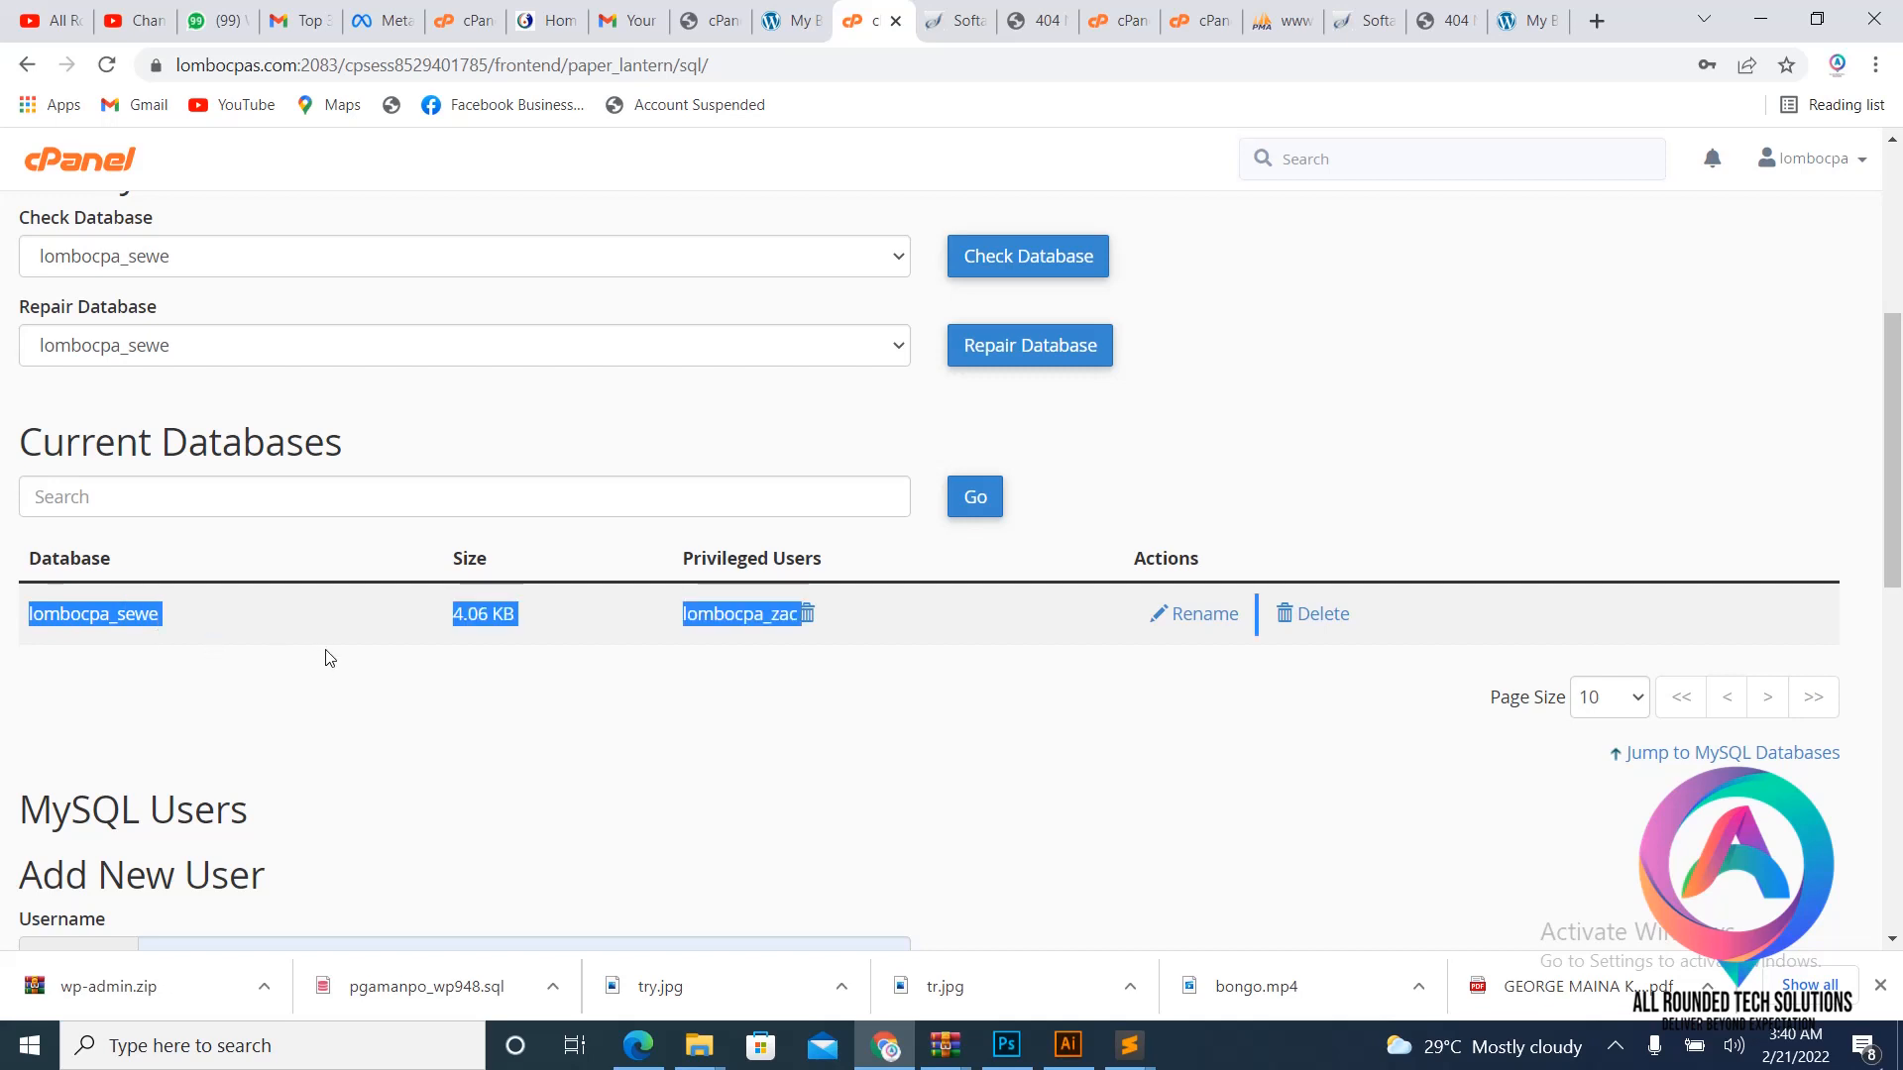
click(180, 624)
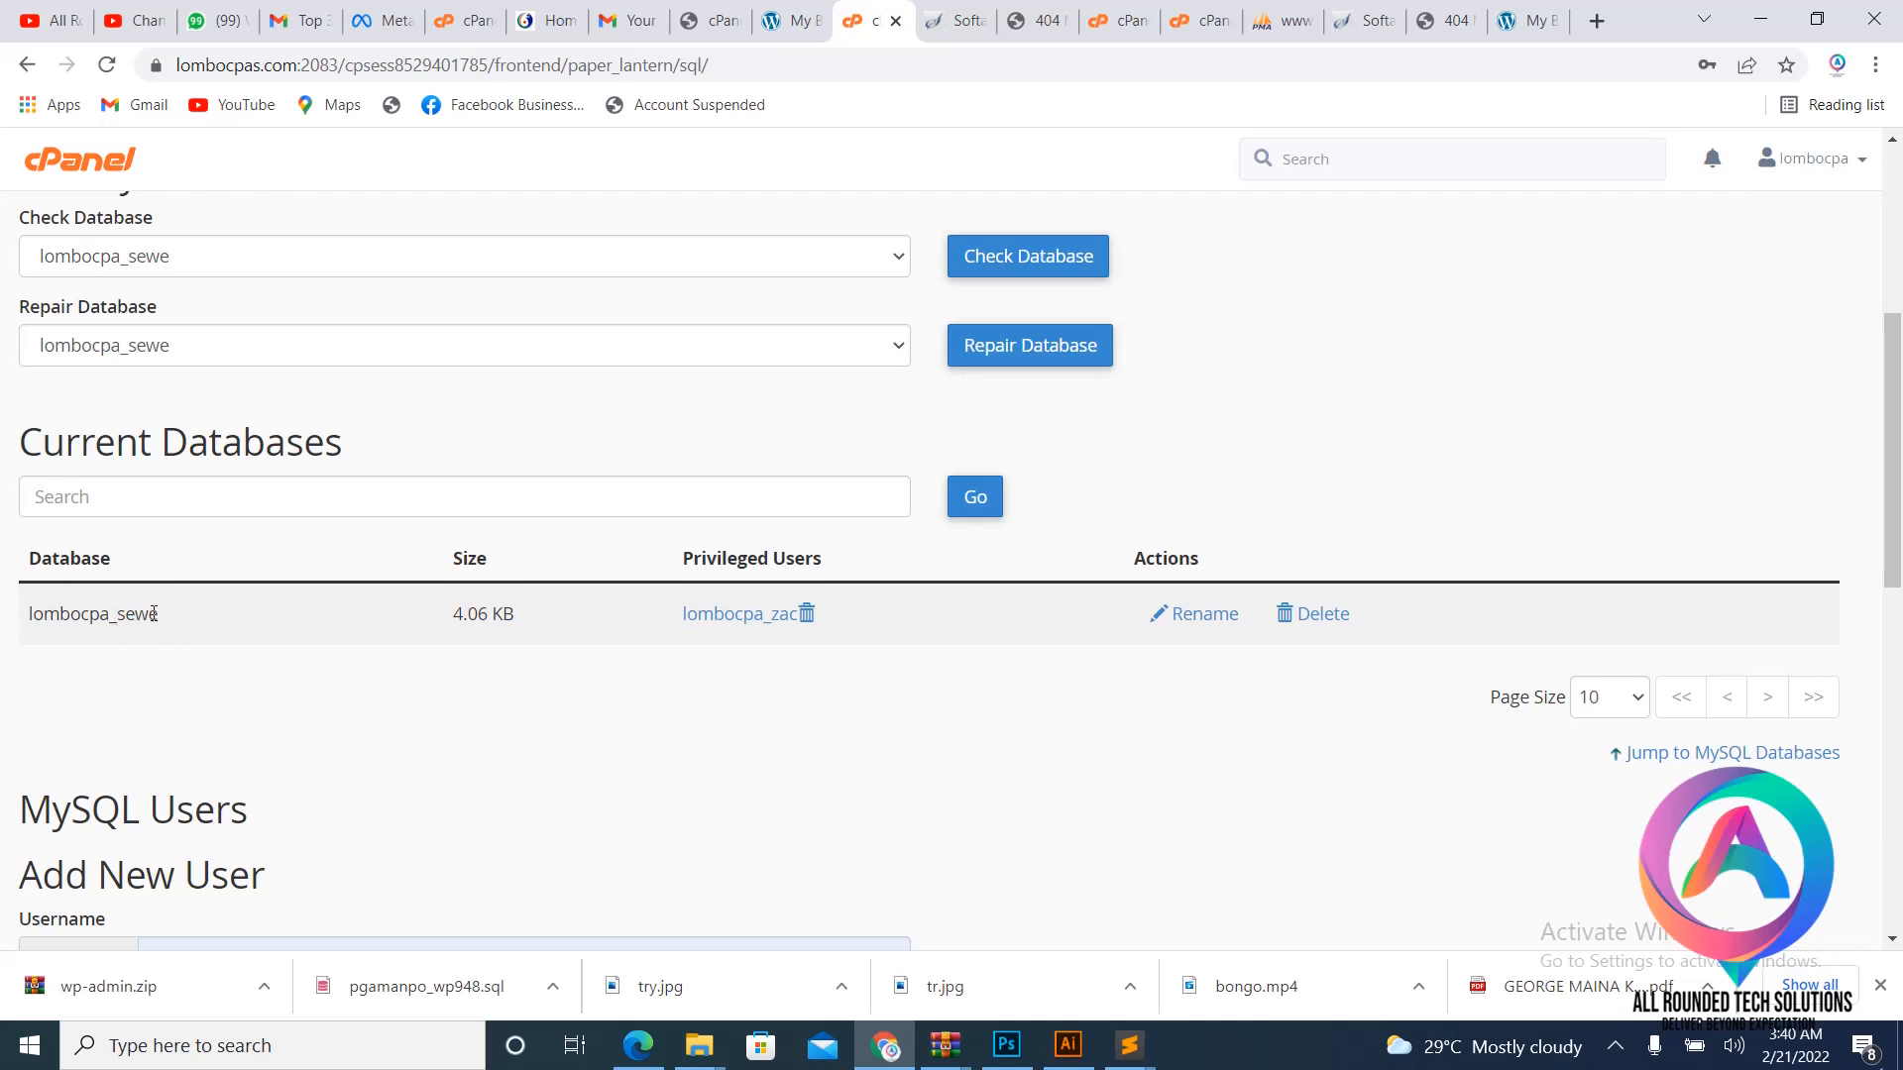
drag(158, 615, 28, 614)
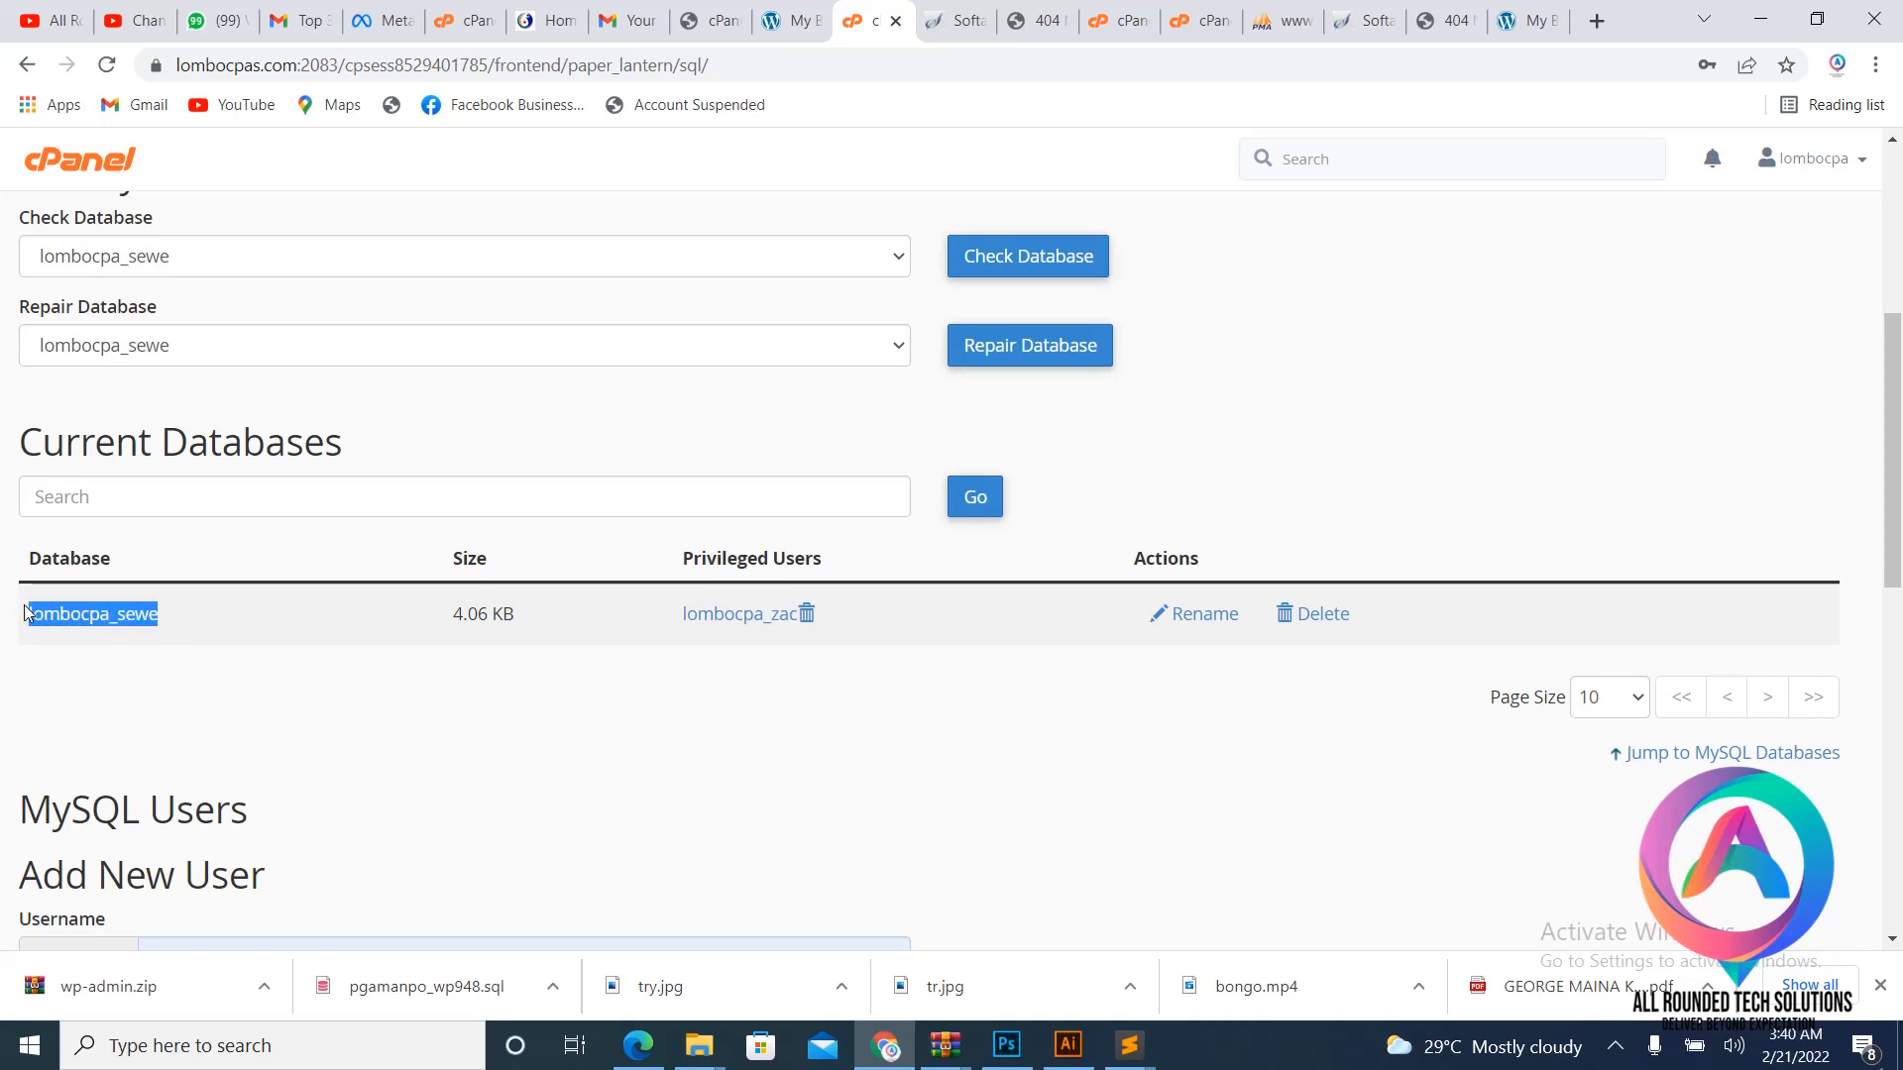
right_click(103, 614)
click(173, 634)
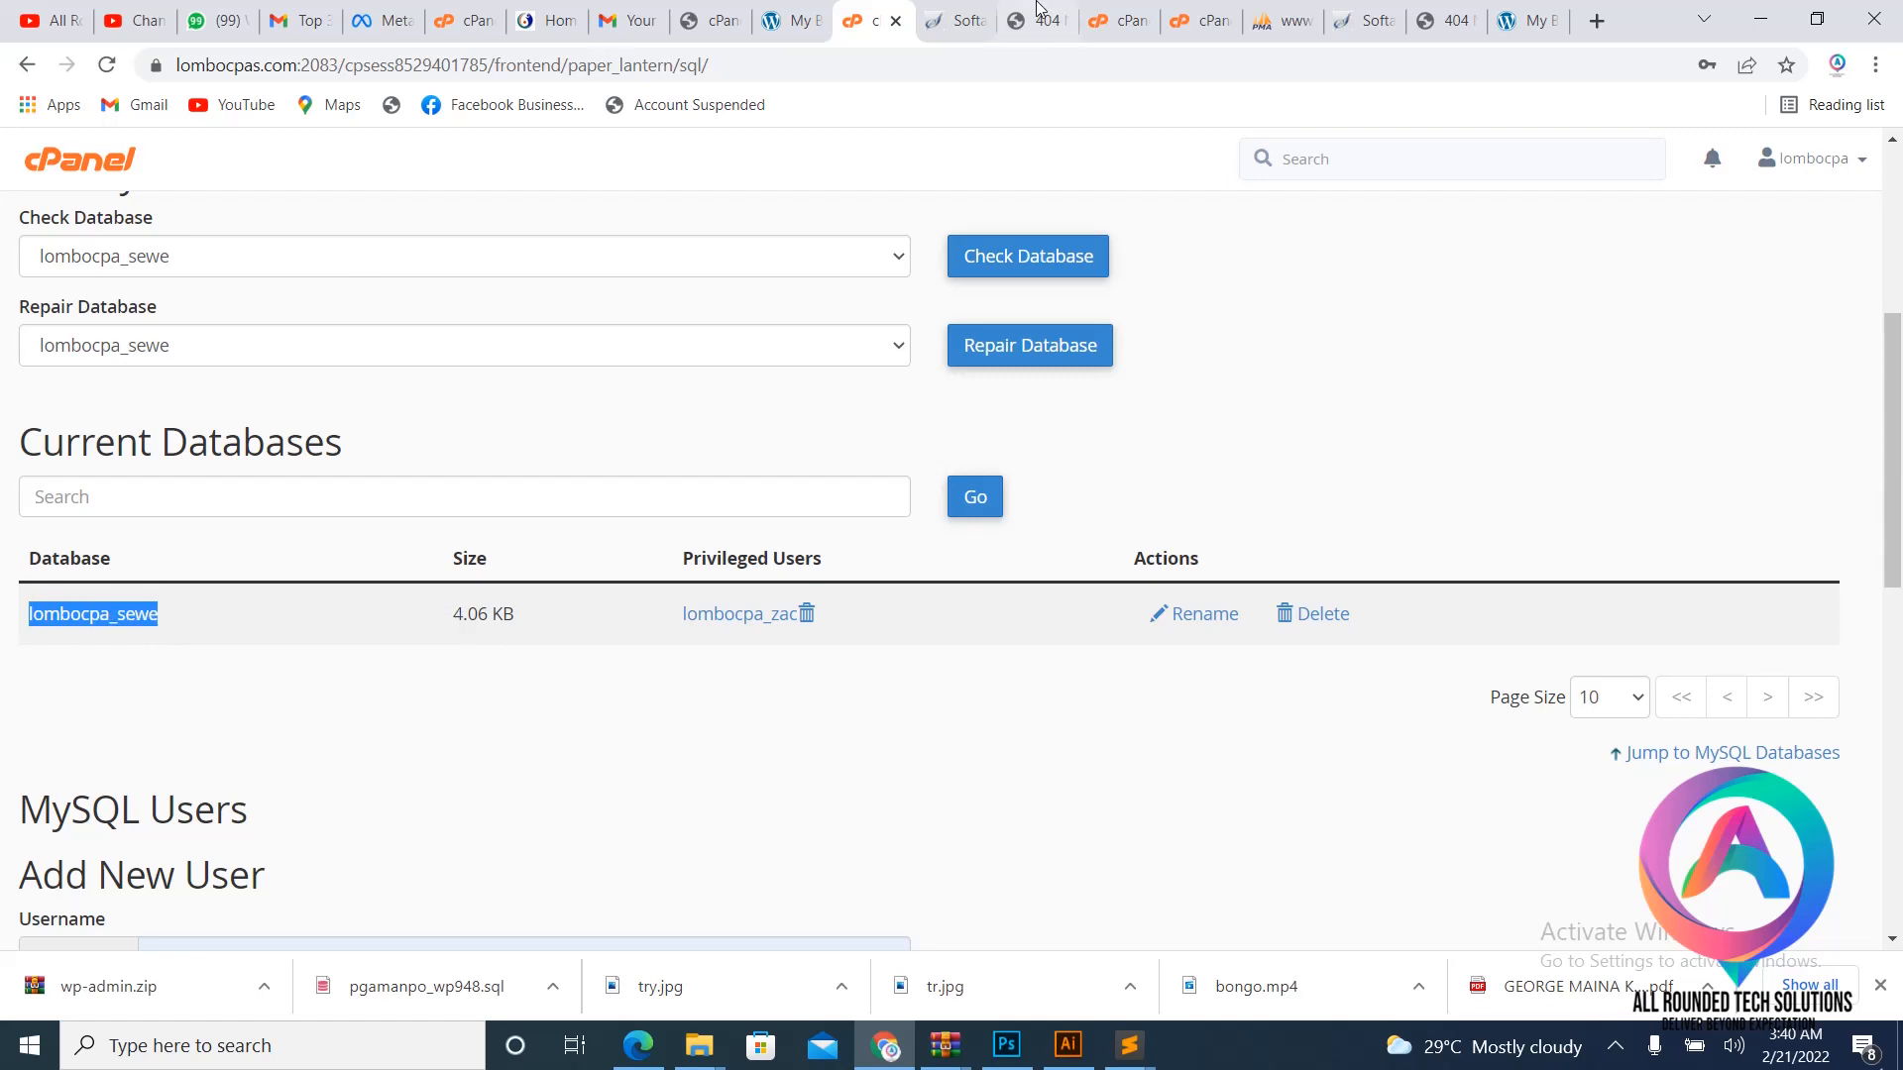
click(1129, 1046)
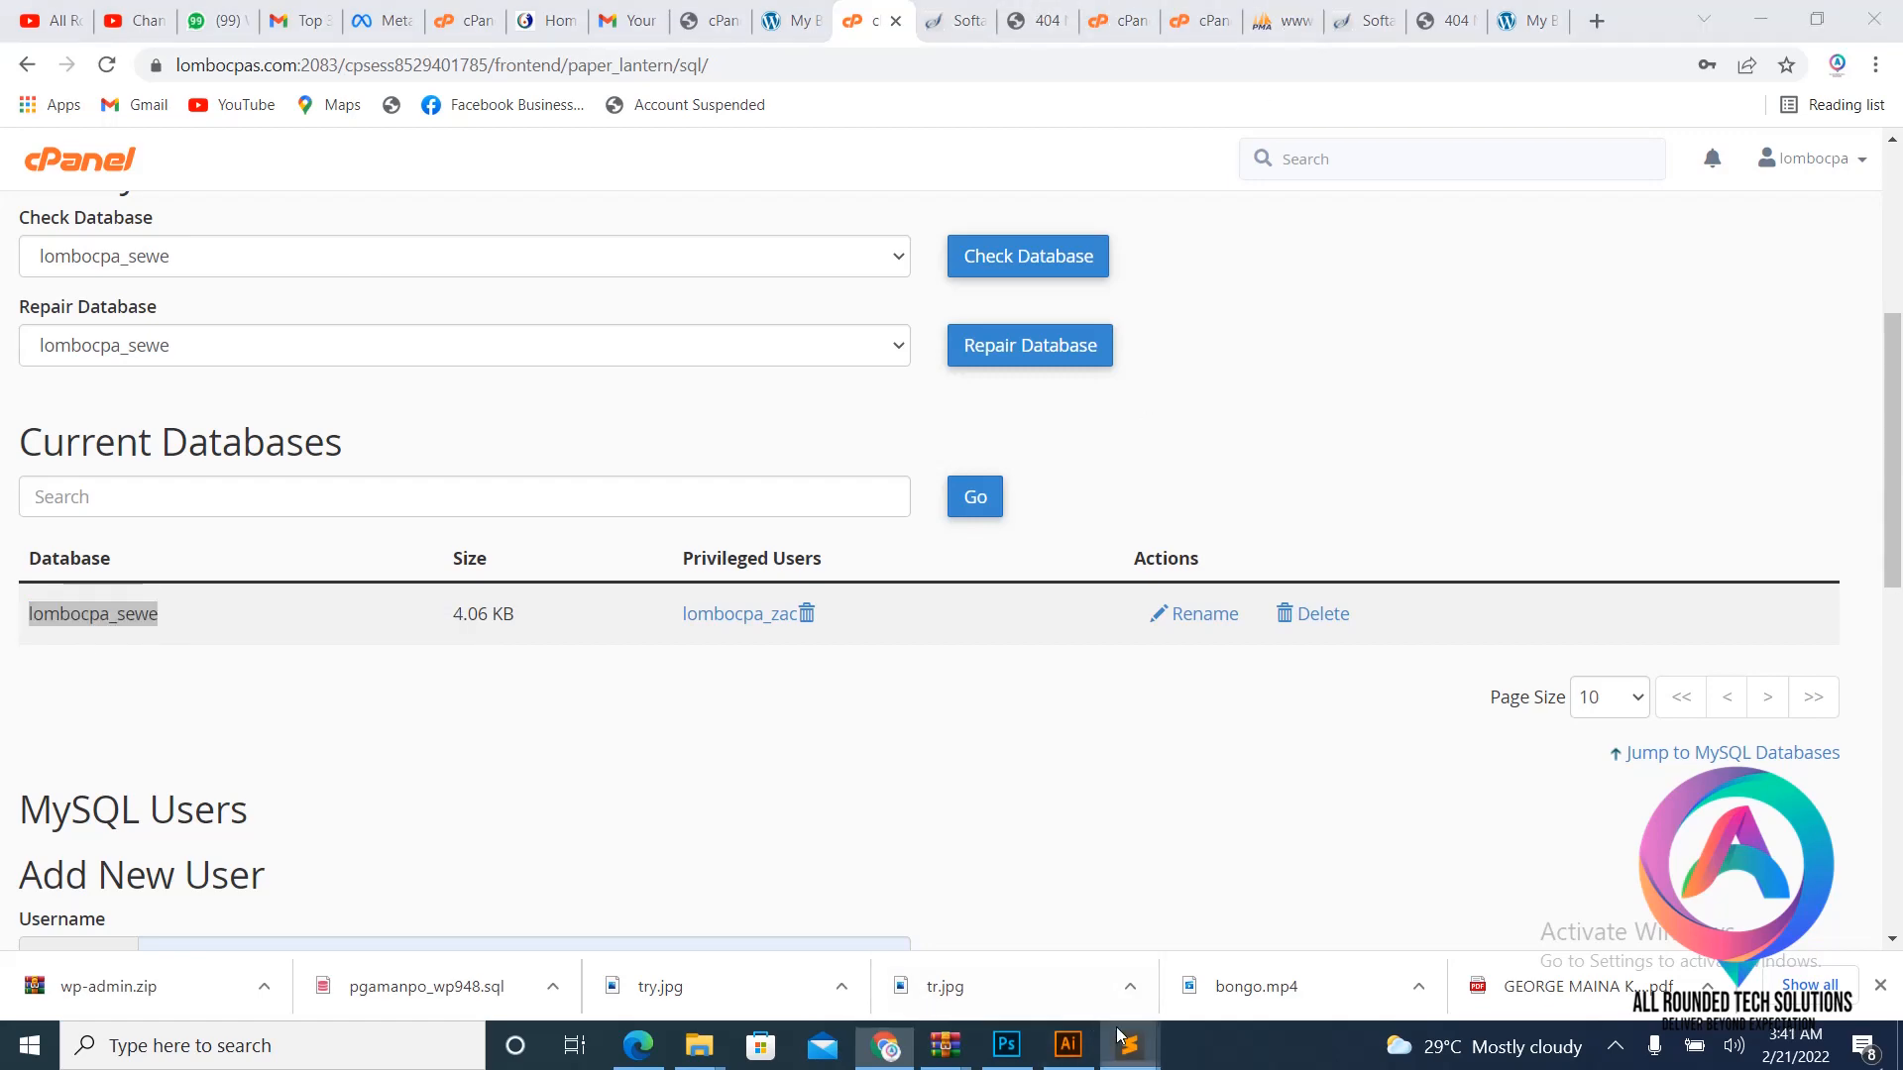
click(1048, 951)
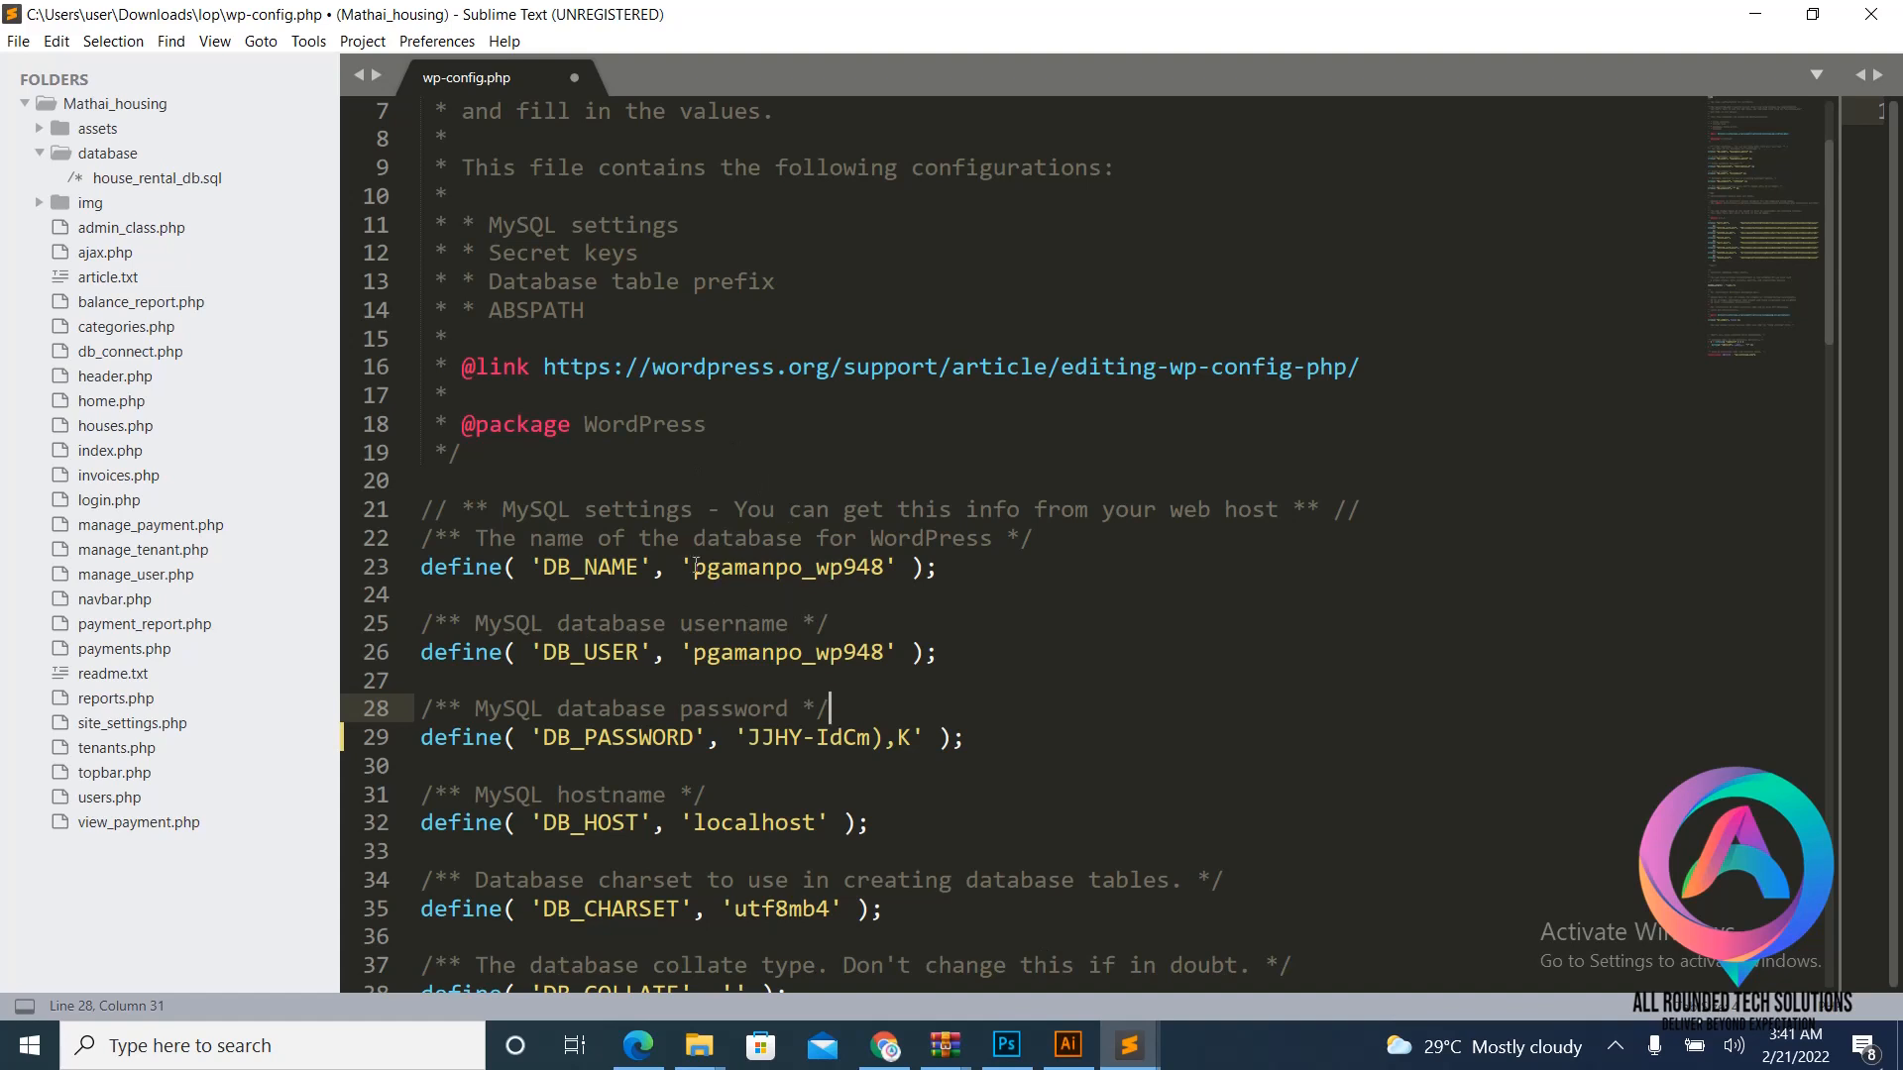
- Replace pgamanpo_wp948 with lombocpa_sewe as DB_NAME on line 23, then return to cPanel
drag(696, 565, 883, 571)
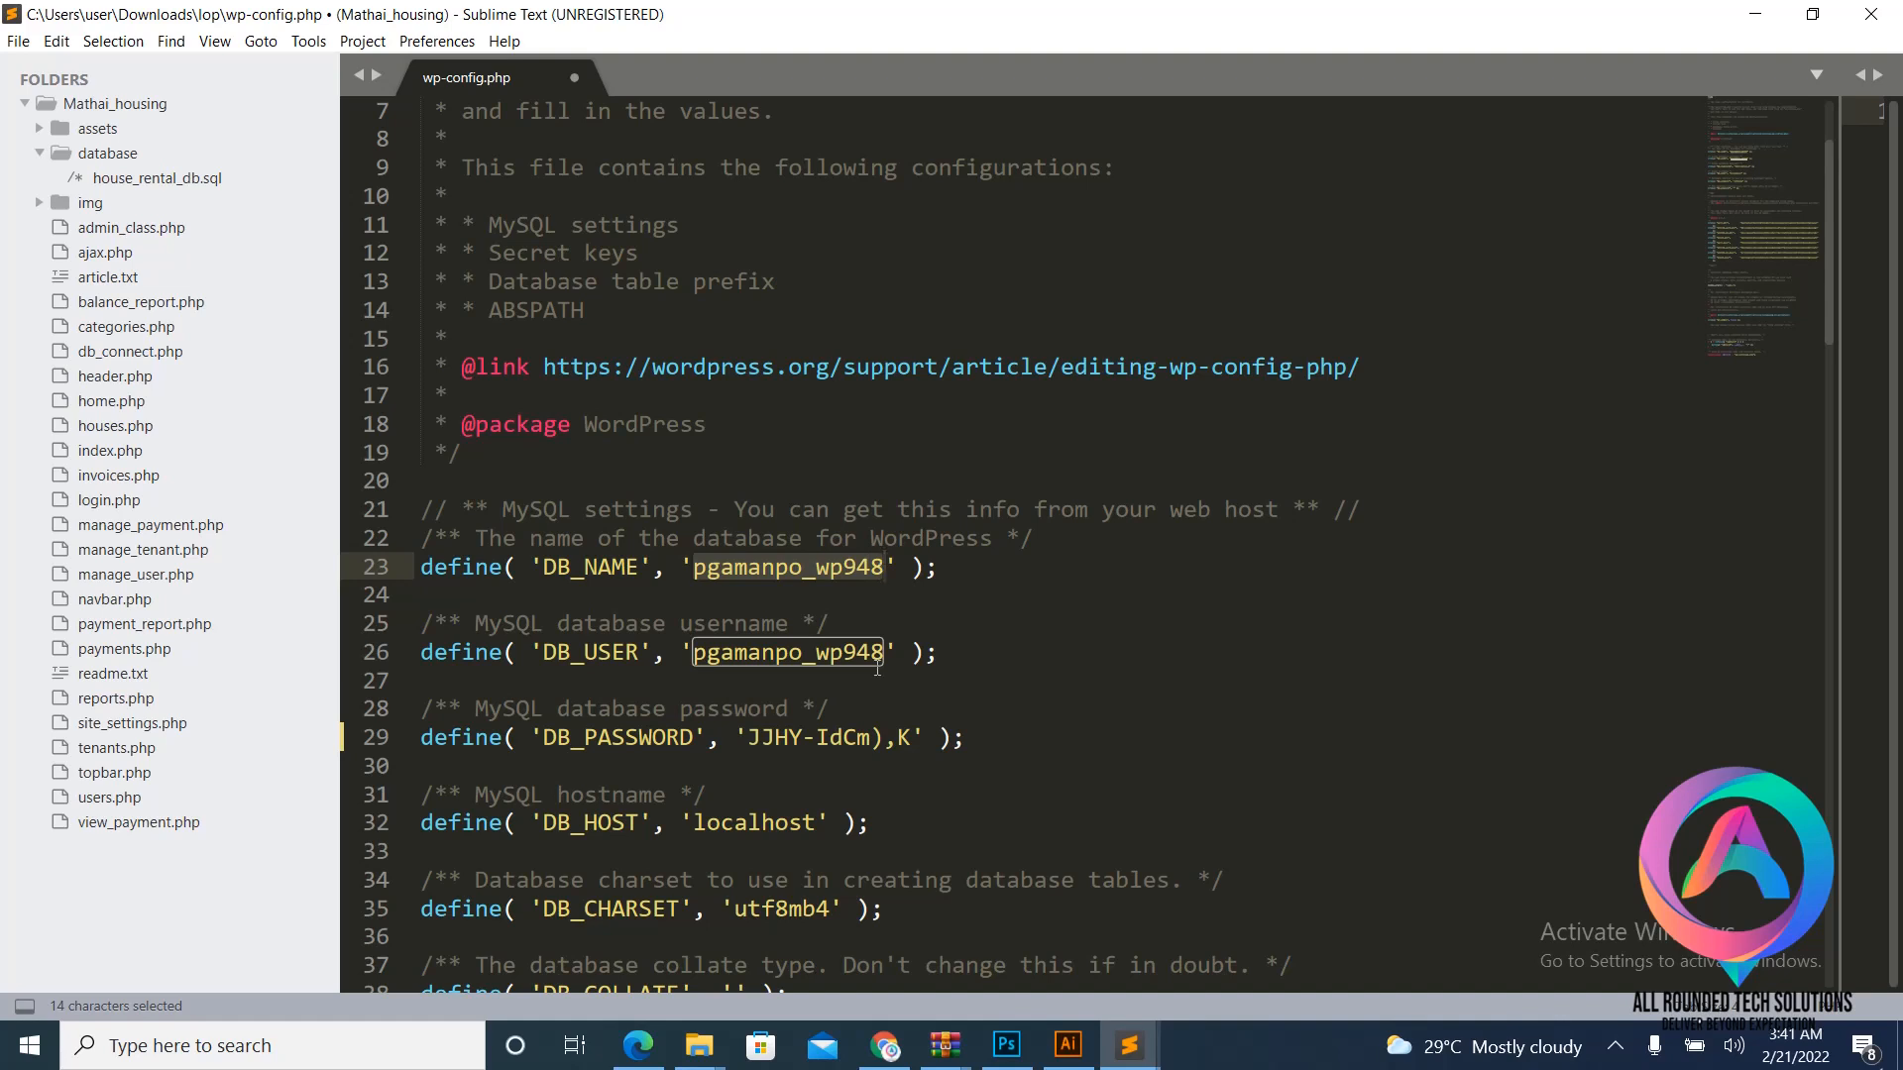
key(ctrl+v)
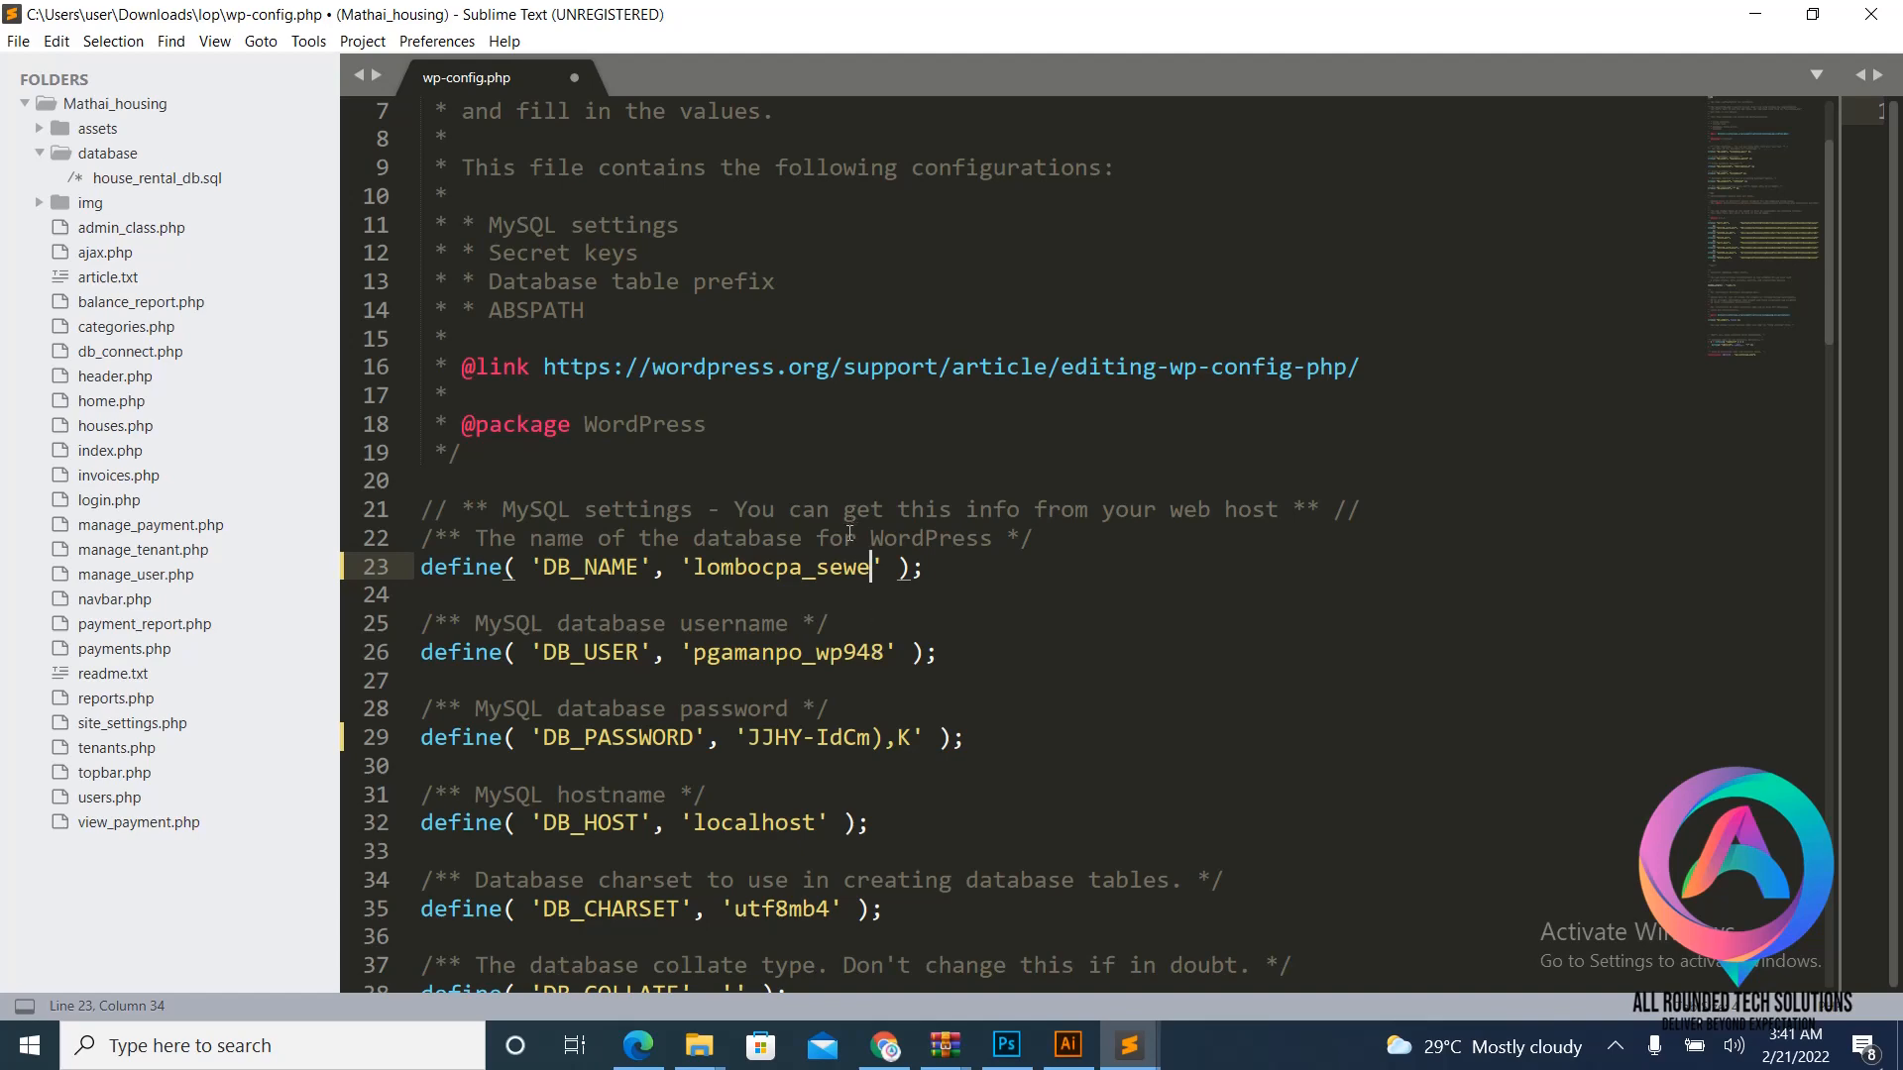
click(884, 1045)
scroll(932, 584, down, 2)
scroll(983, 610, down, 8)
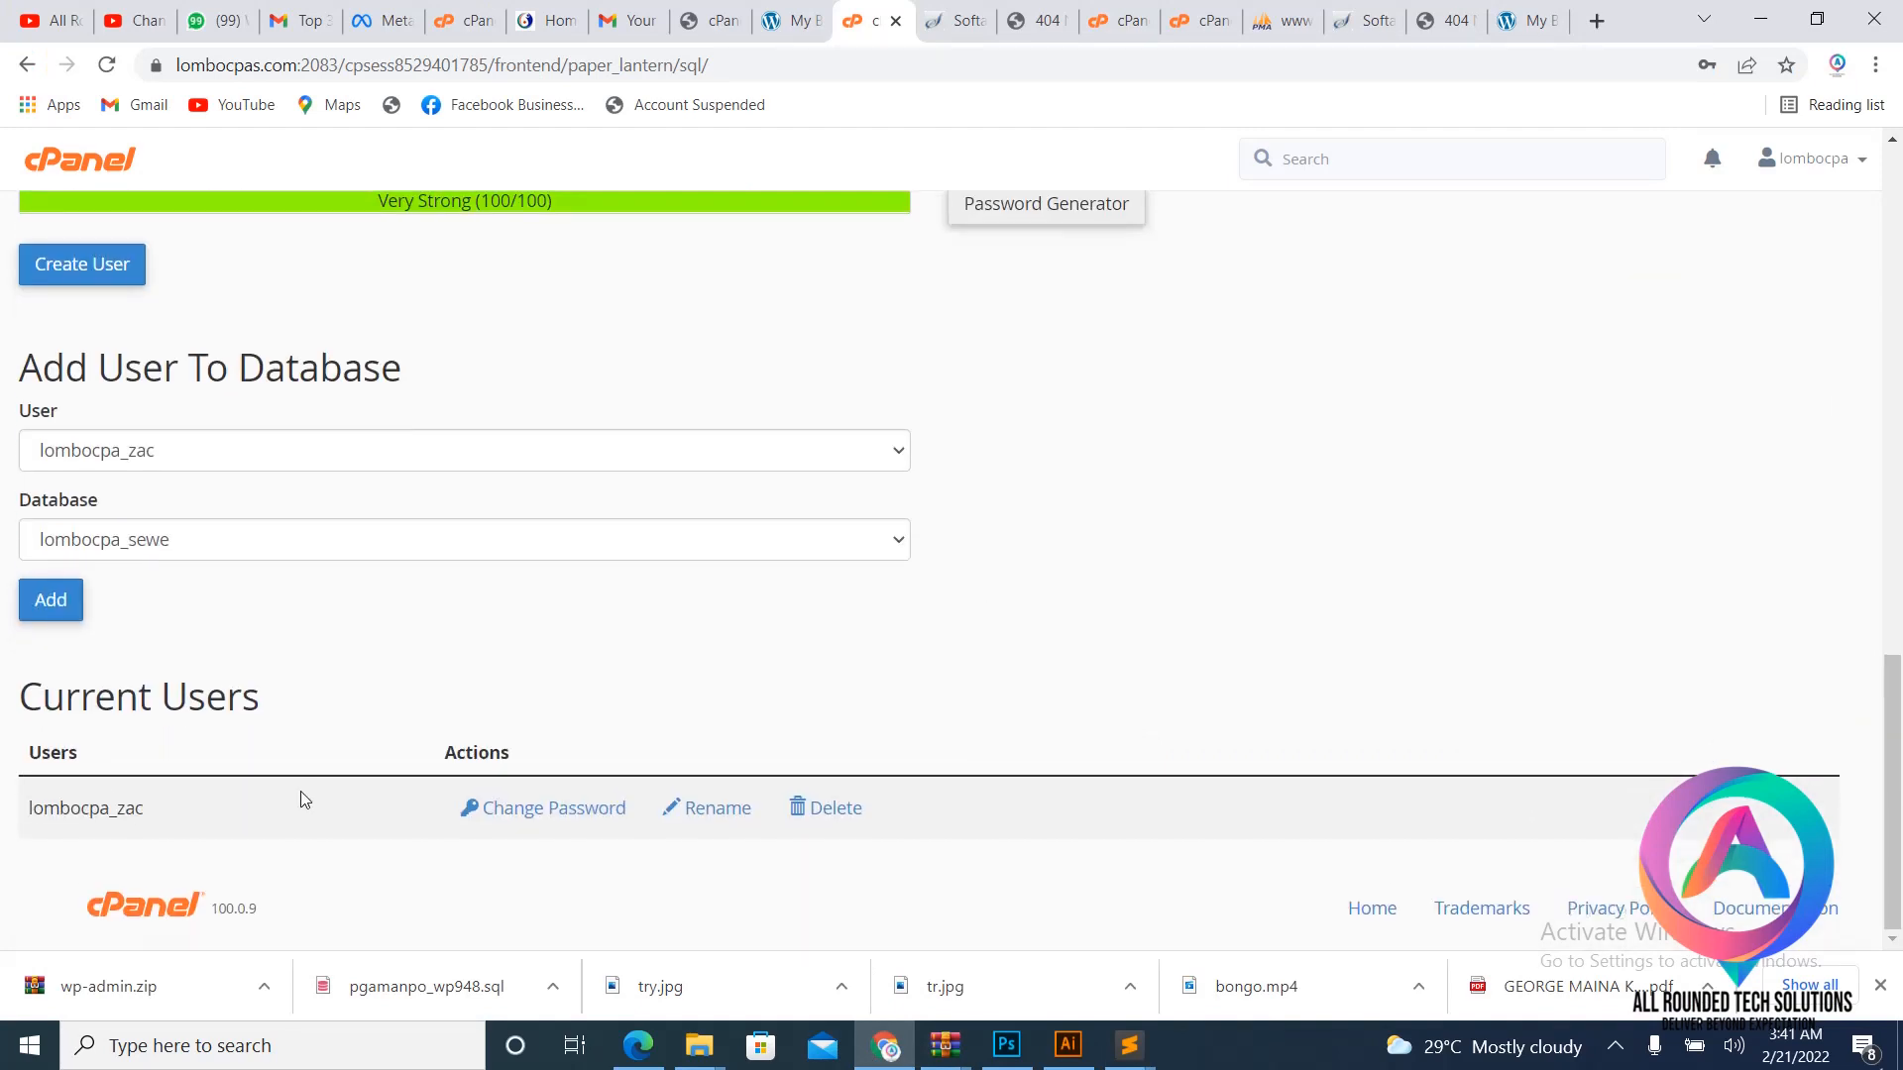
drag(31, 814, 149, 825)
right_click(100, 811)
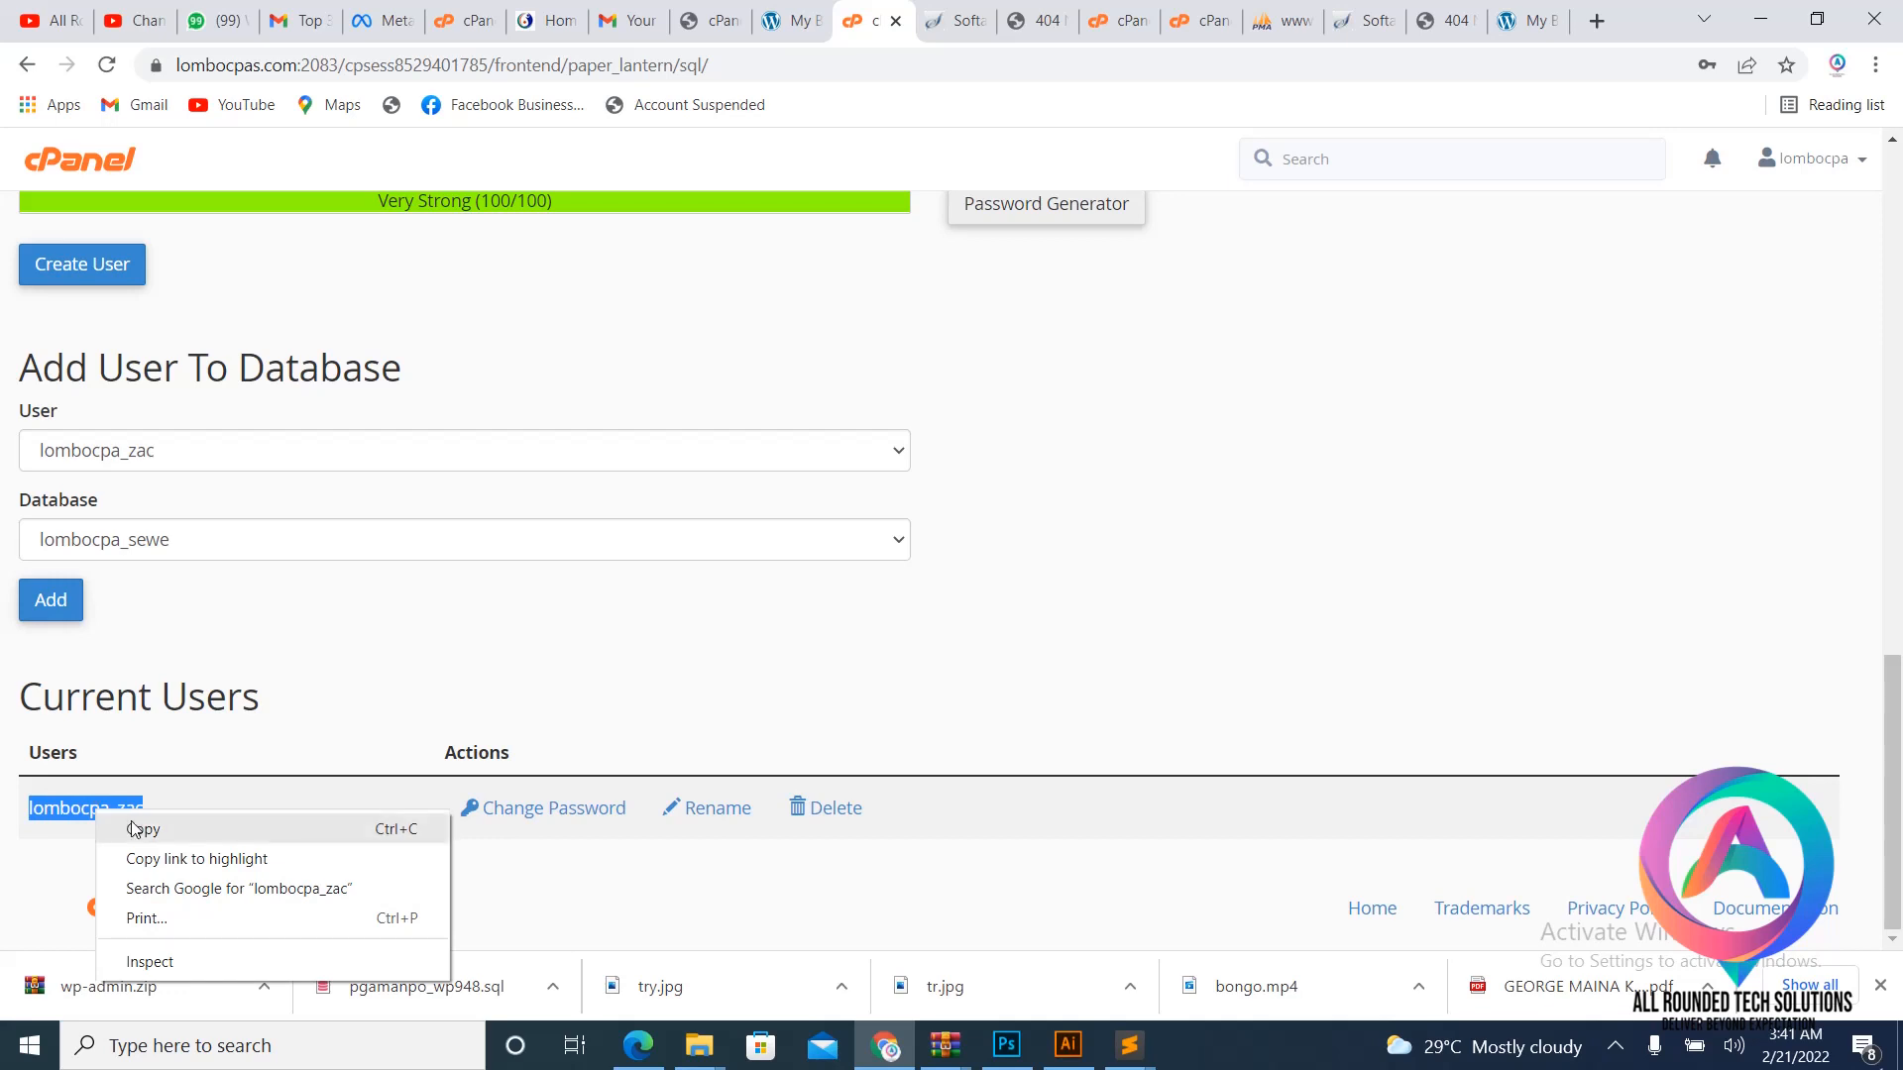
click(117, 826)
mouse_move(1128, 1045)
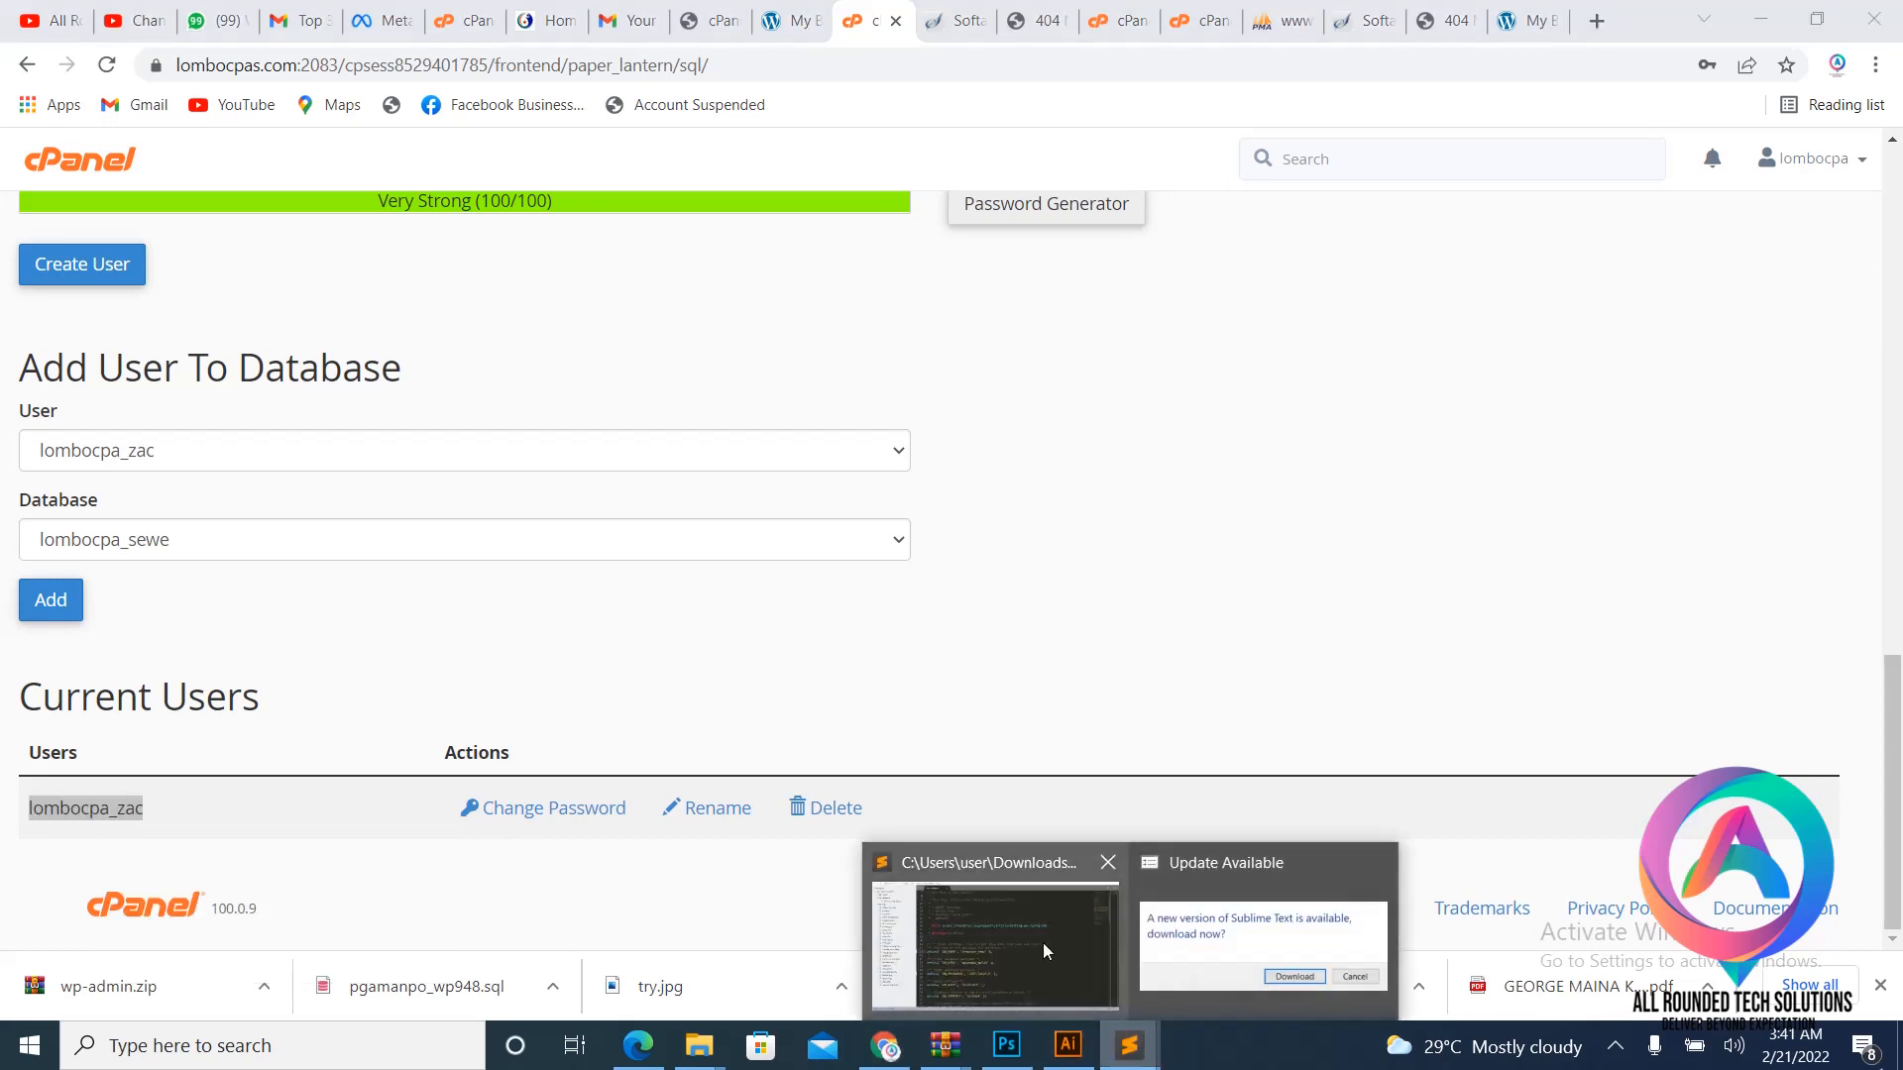
click(996, 937)
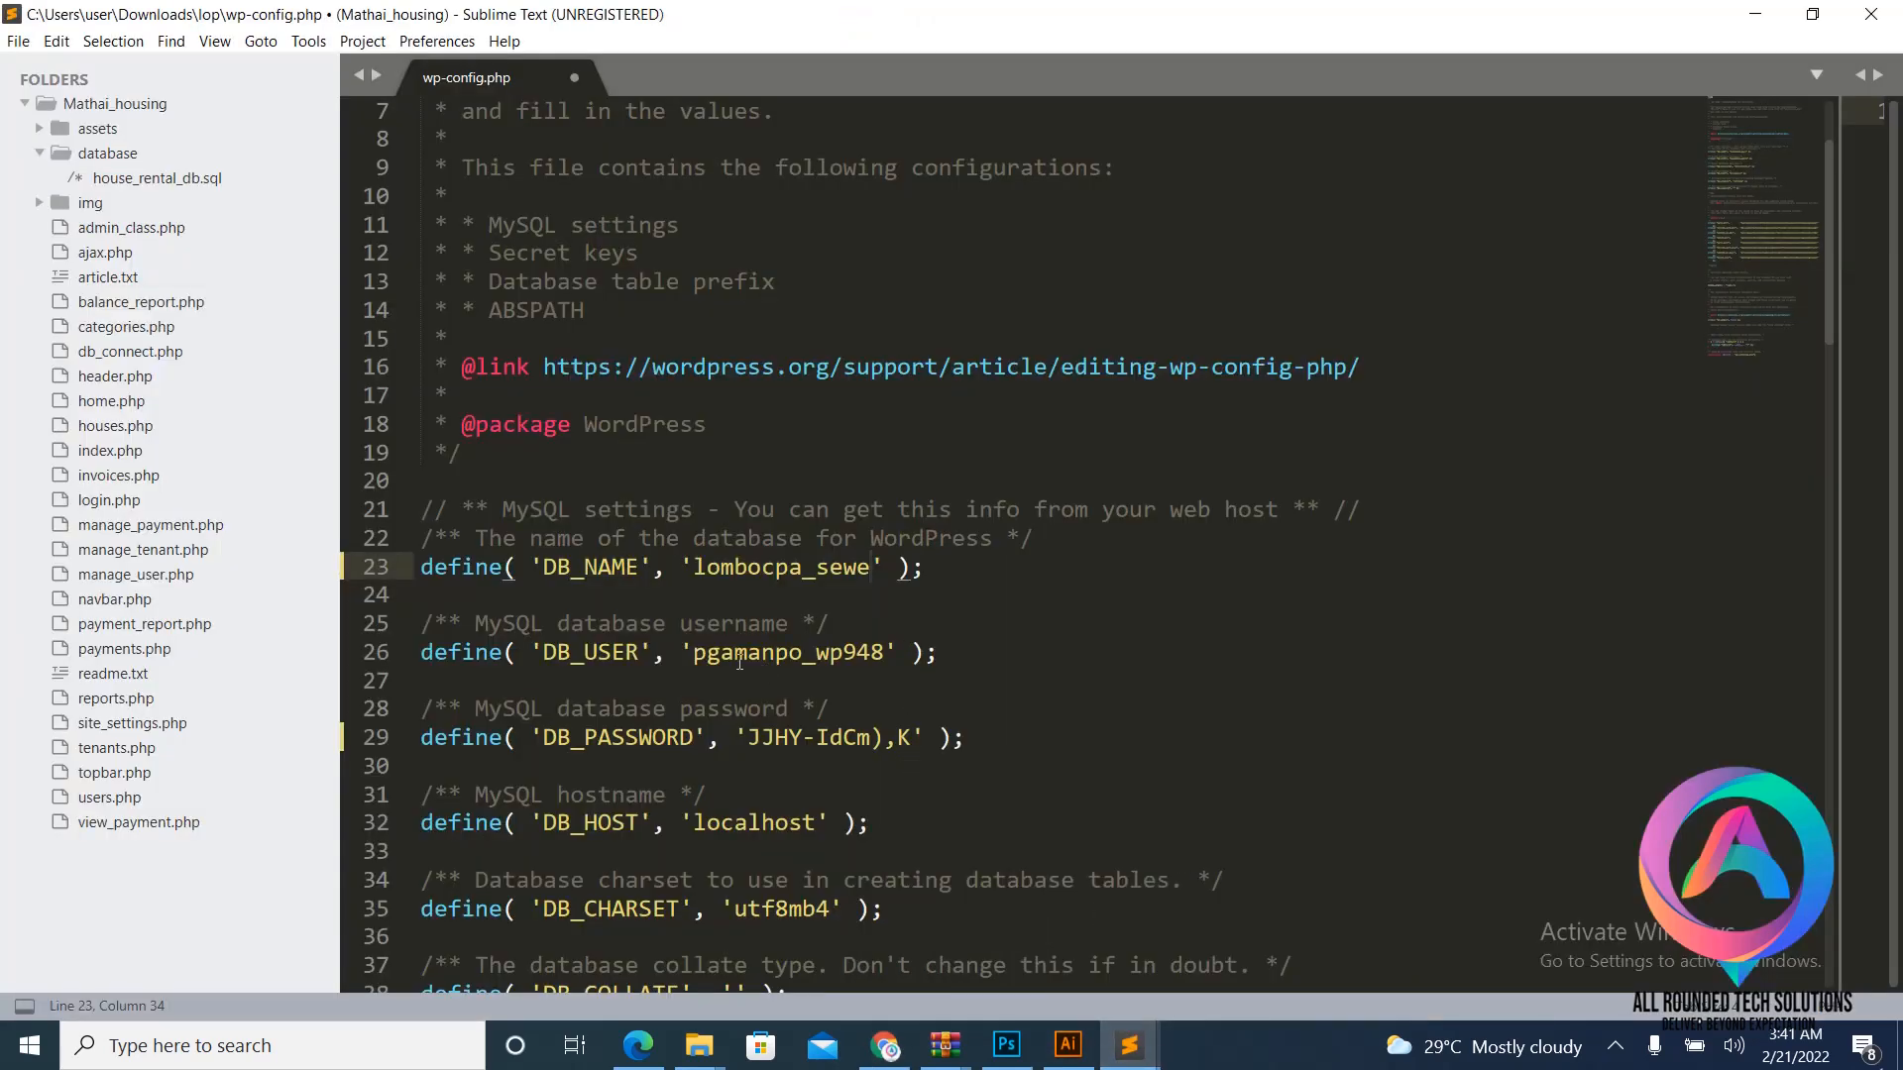
- Paste lombocpa_zac as DB_USER on line 26, save wp-config.php and close its tab
drag(693, 652, 882, 659)
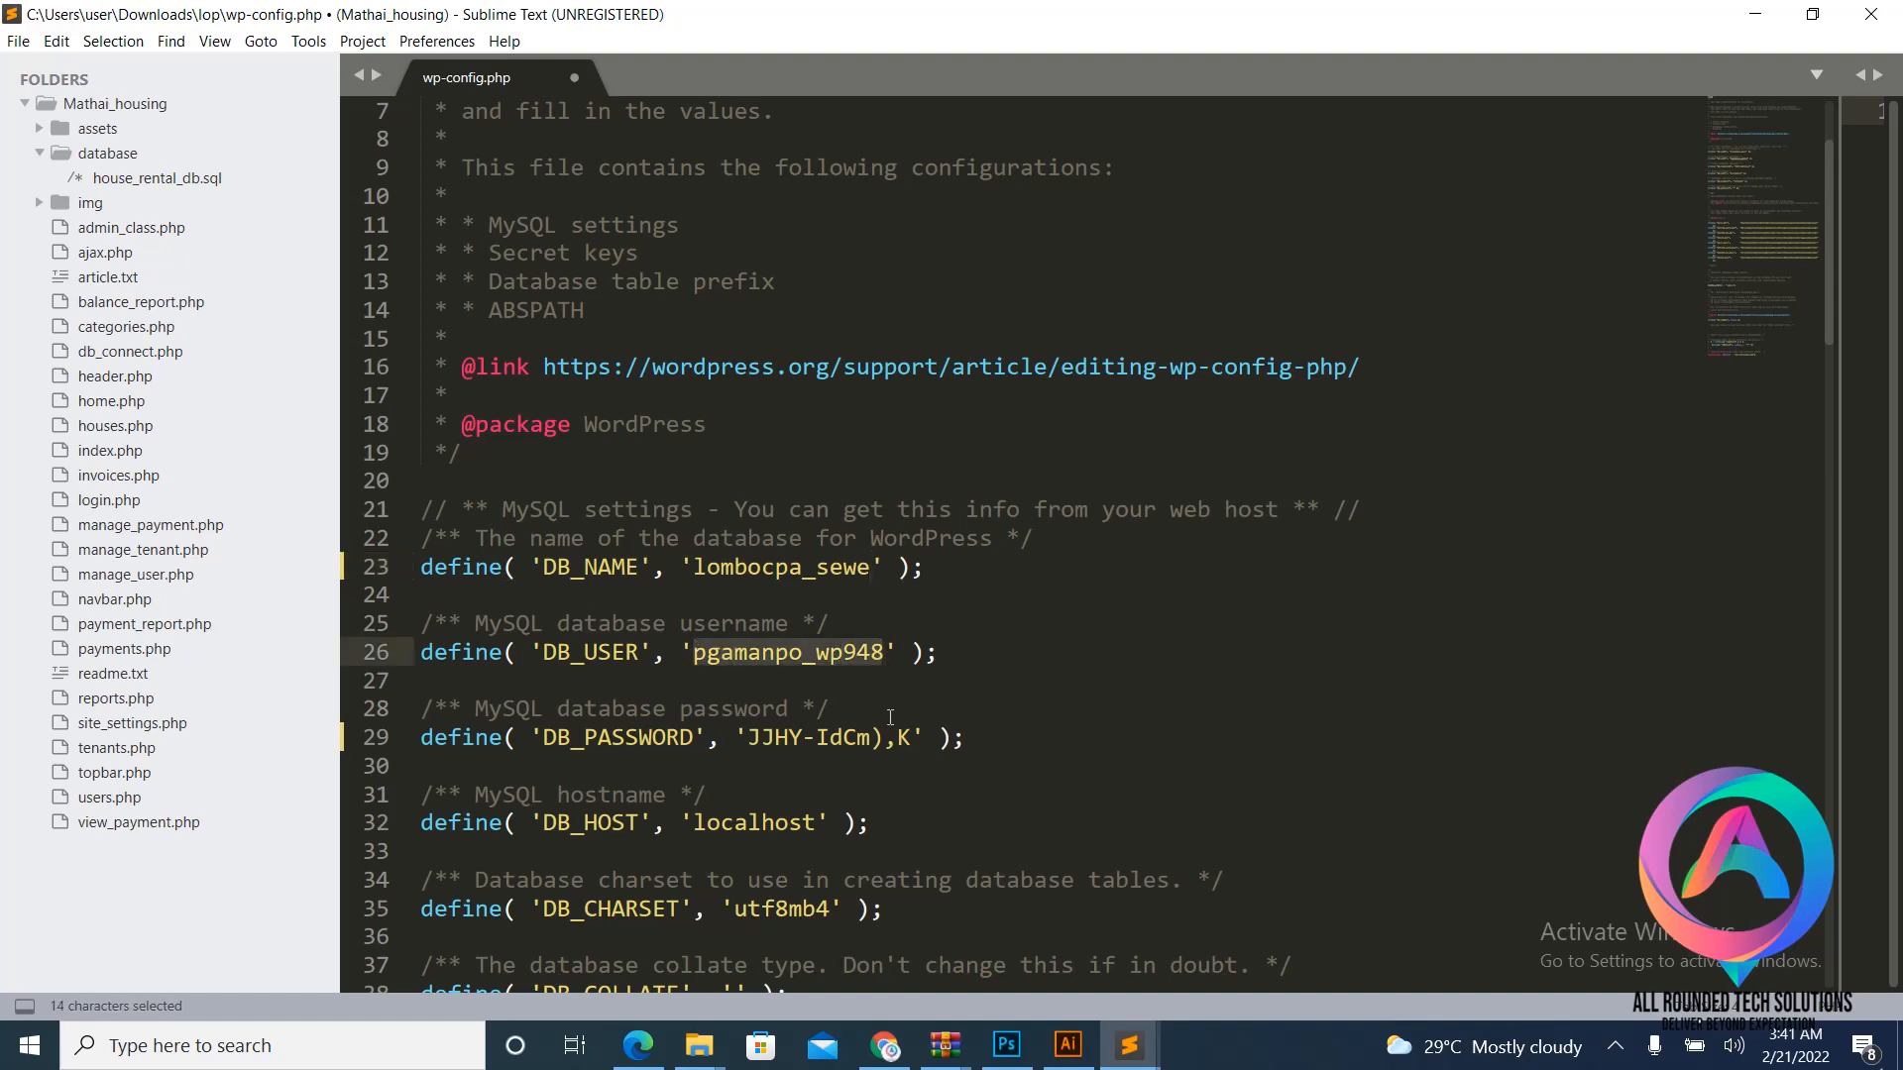
key(ctrl+v)
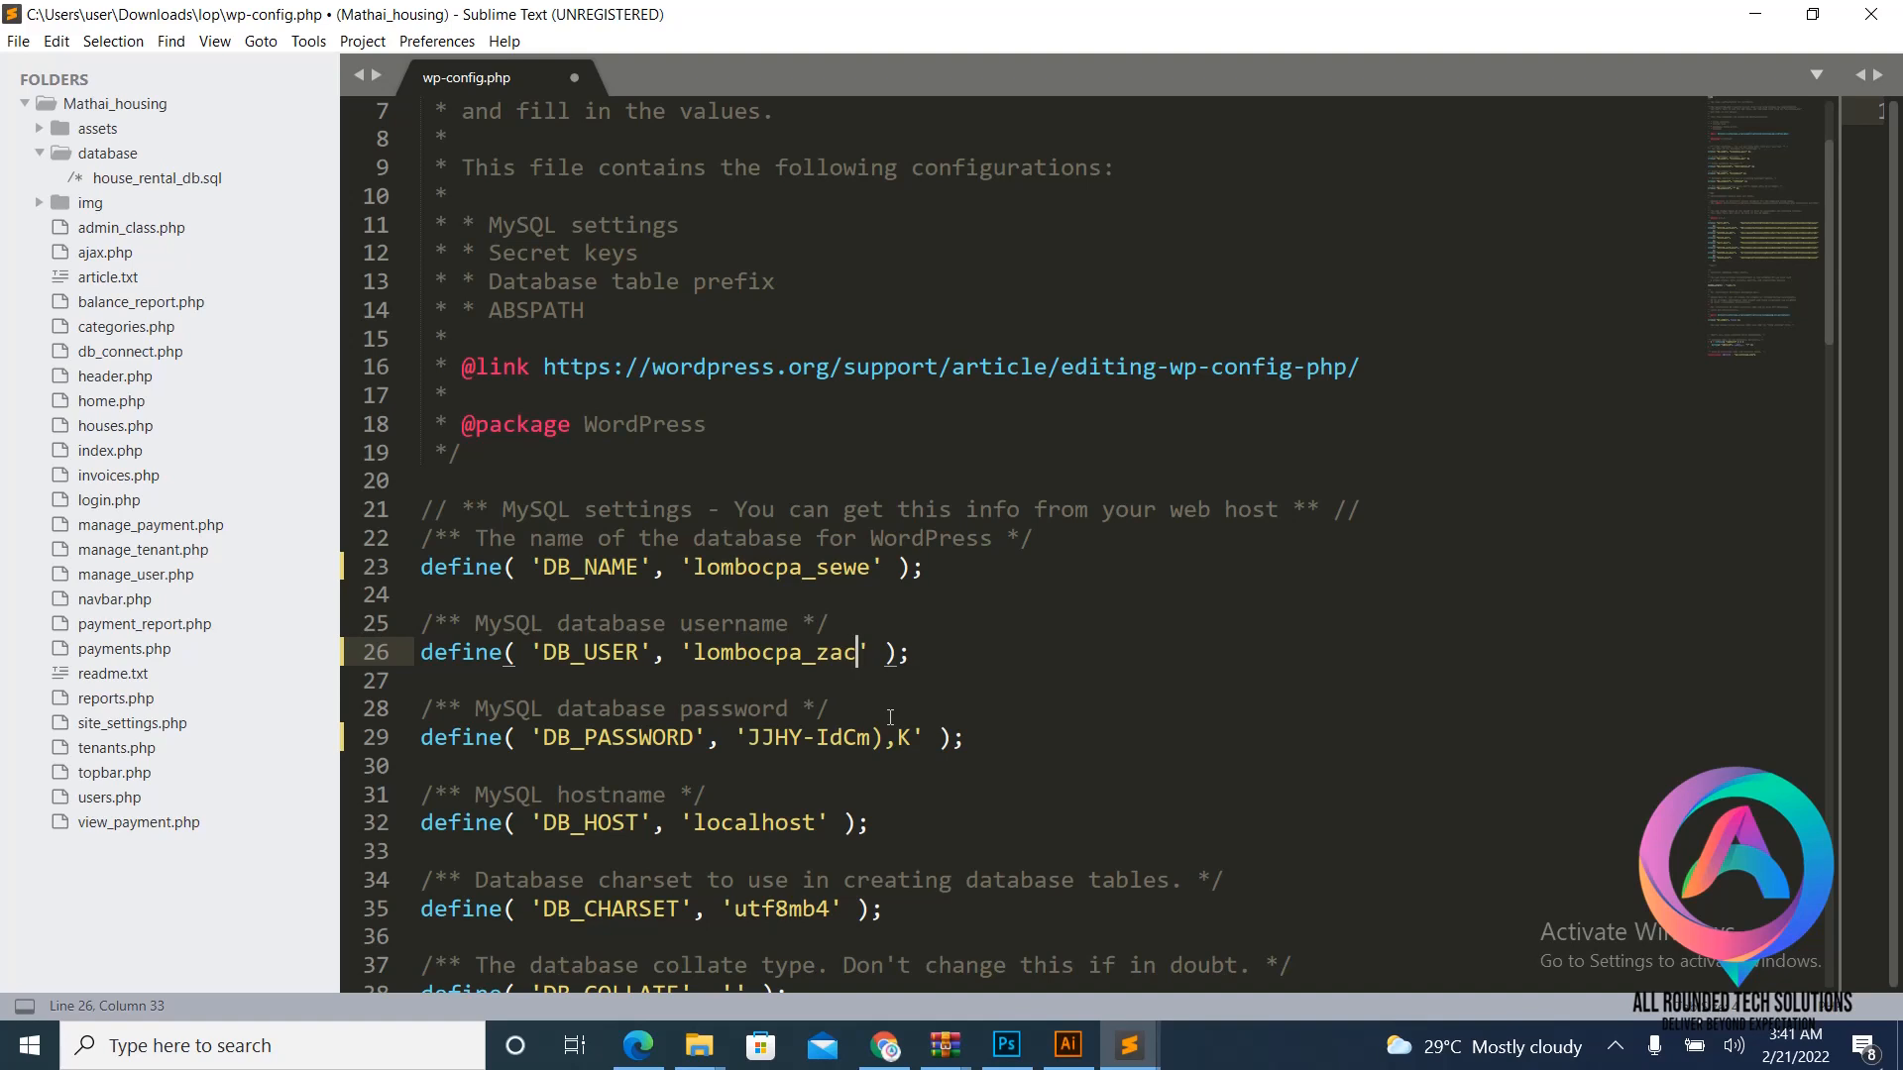
key(ctrl+s)
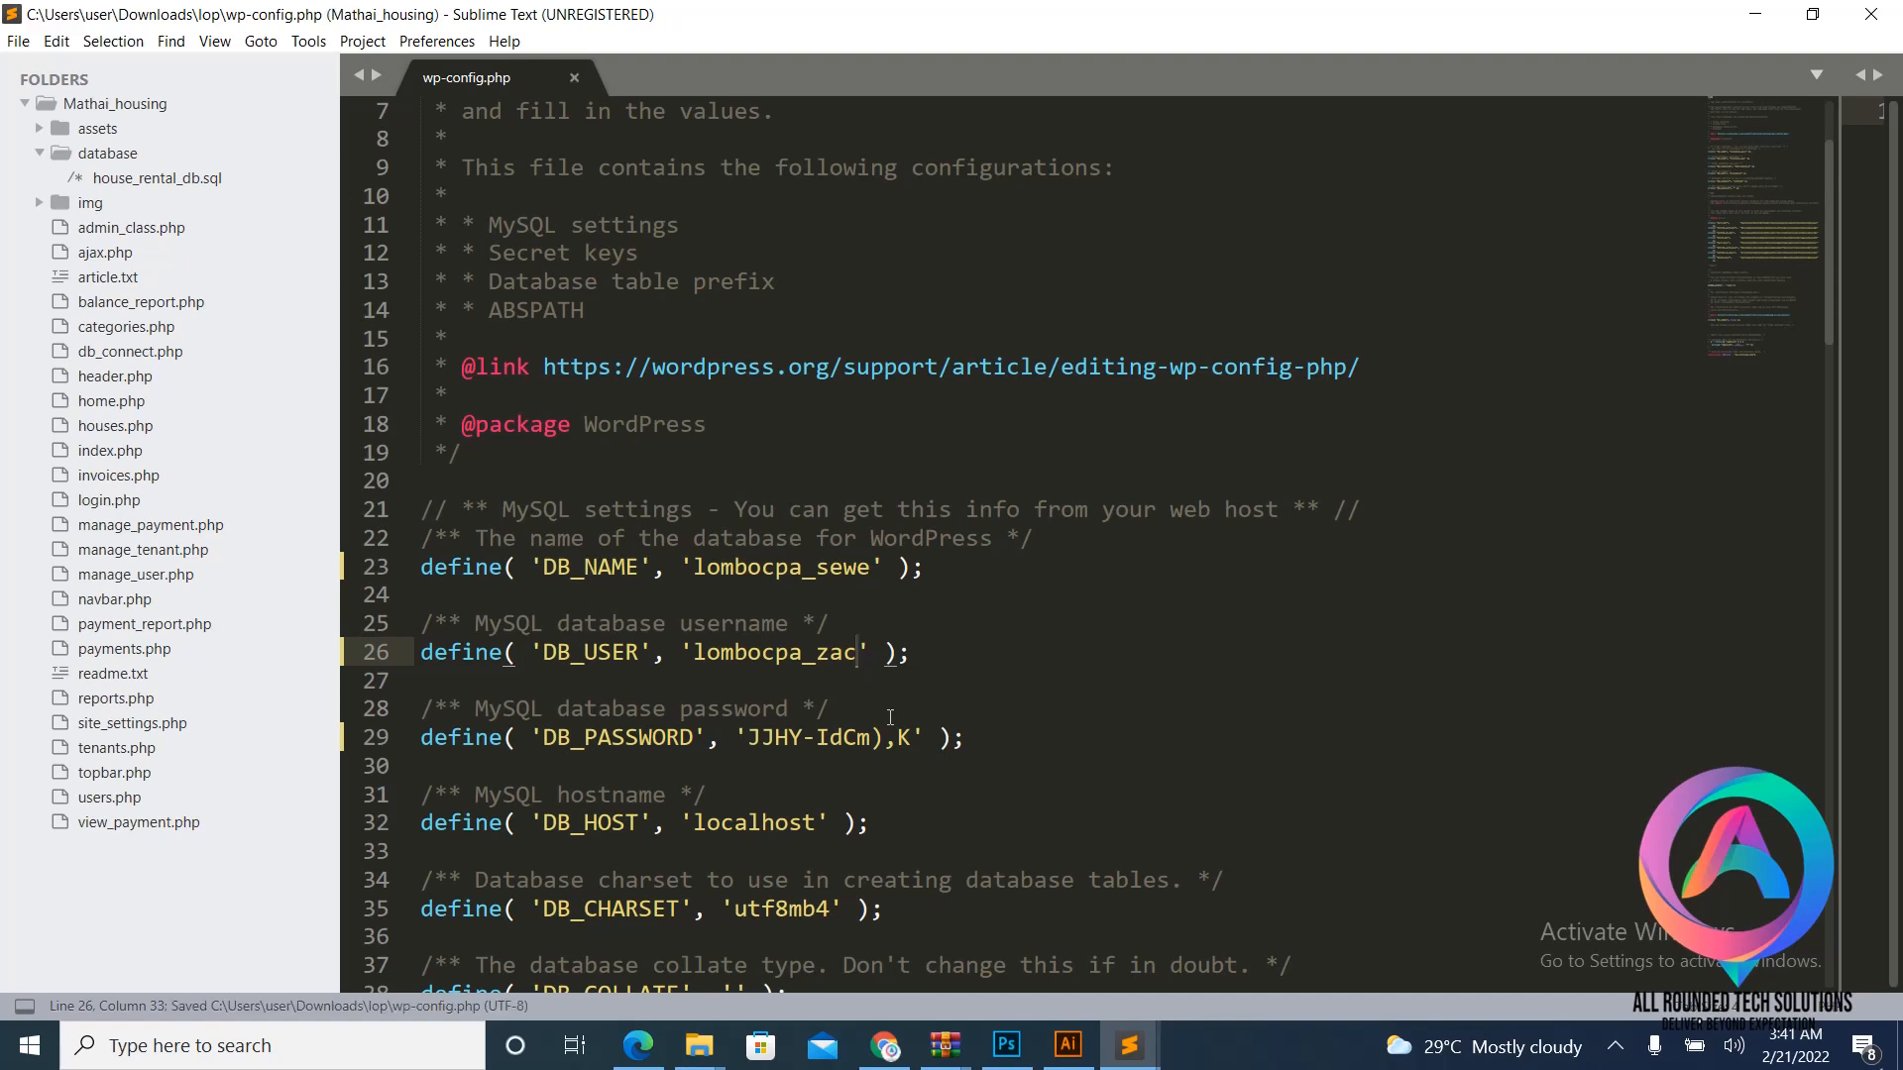
click(574, 77)
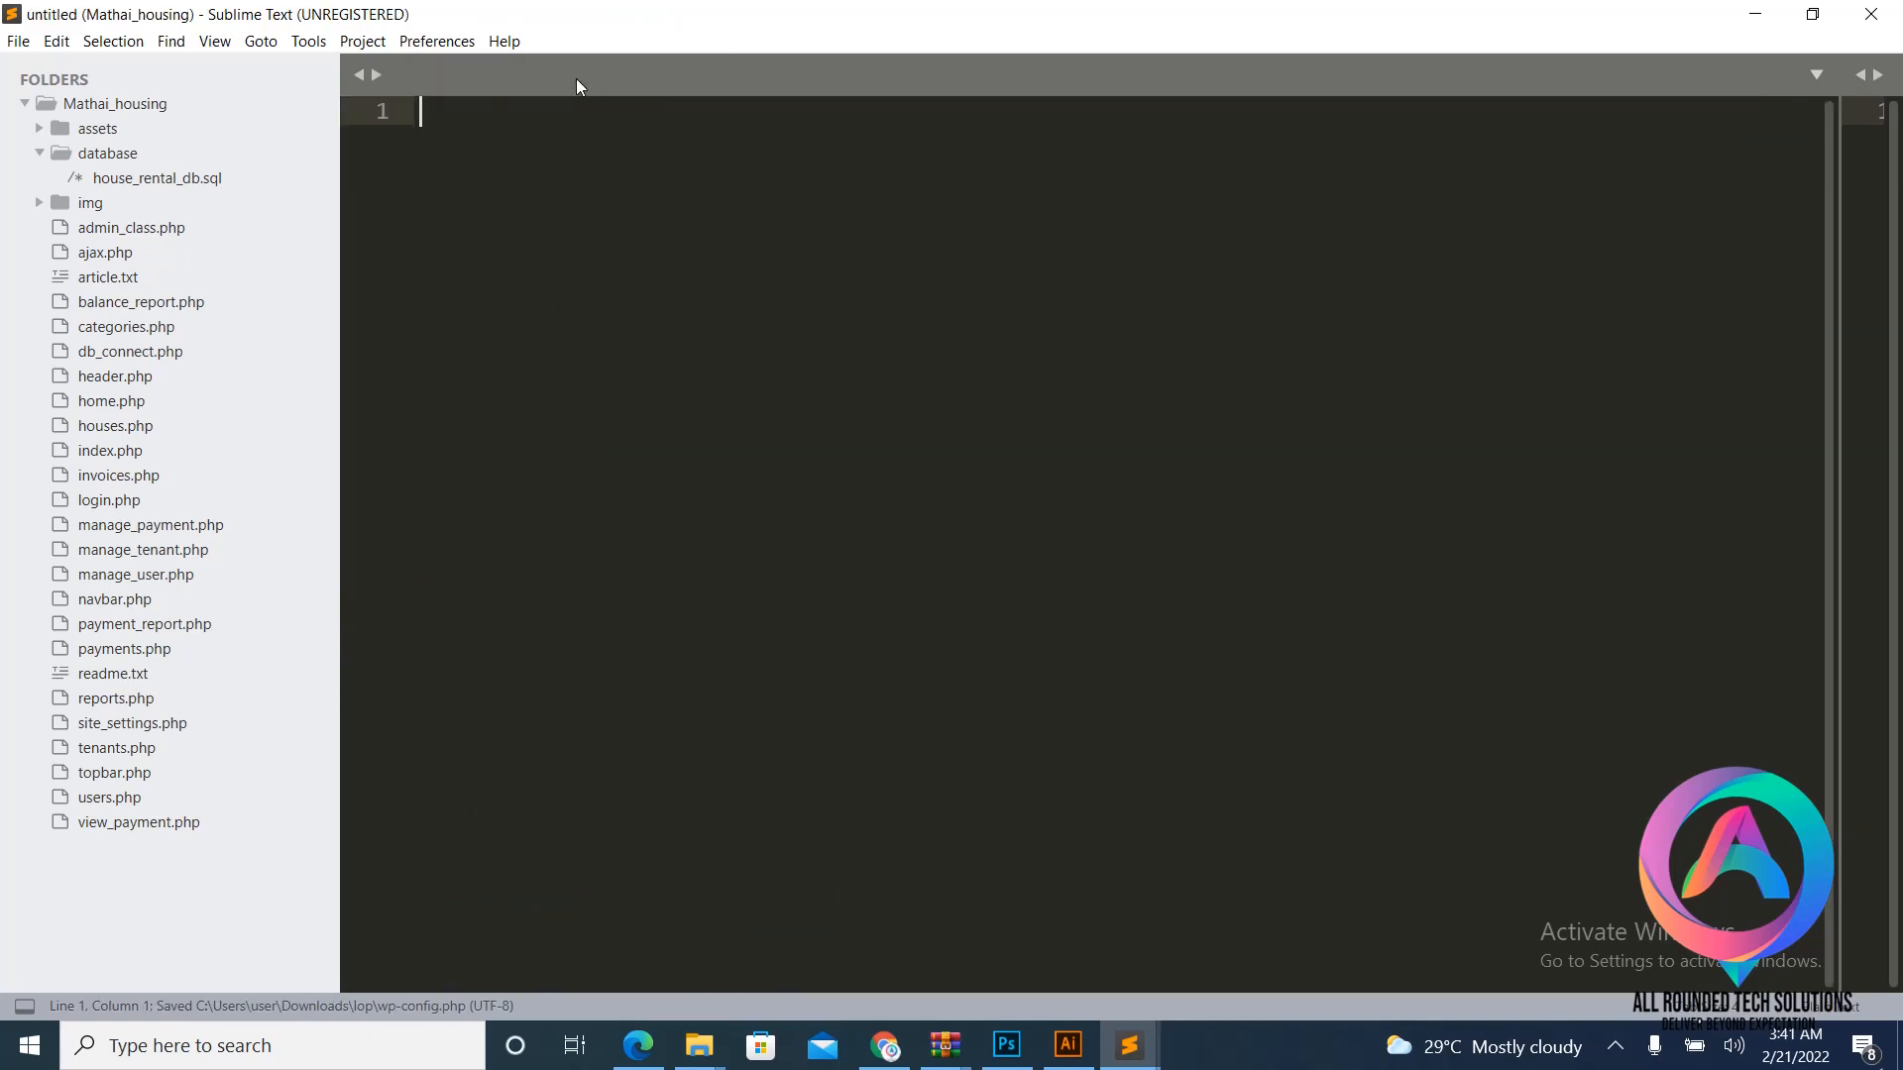
- Select every item in the lop folder and compress them into a ZIP archive
mouse_move(698, 1045)
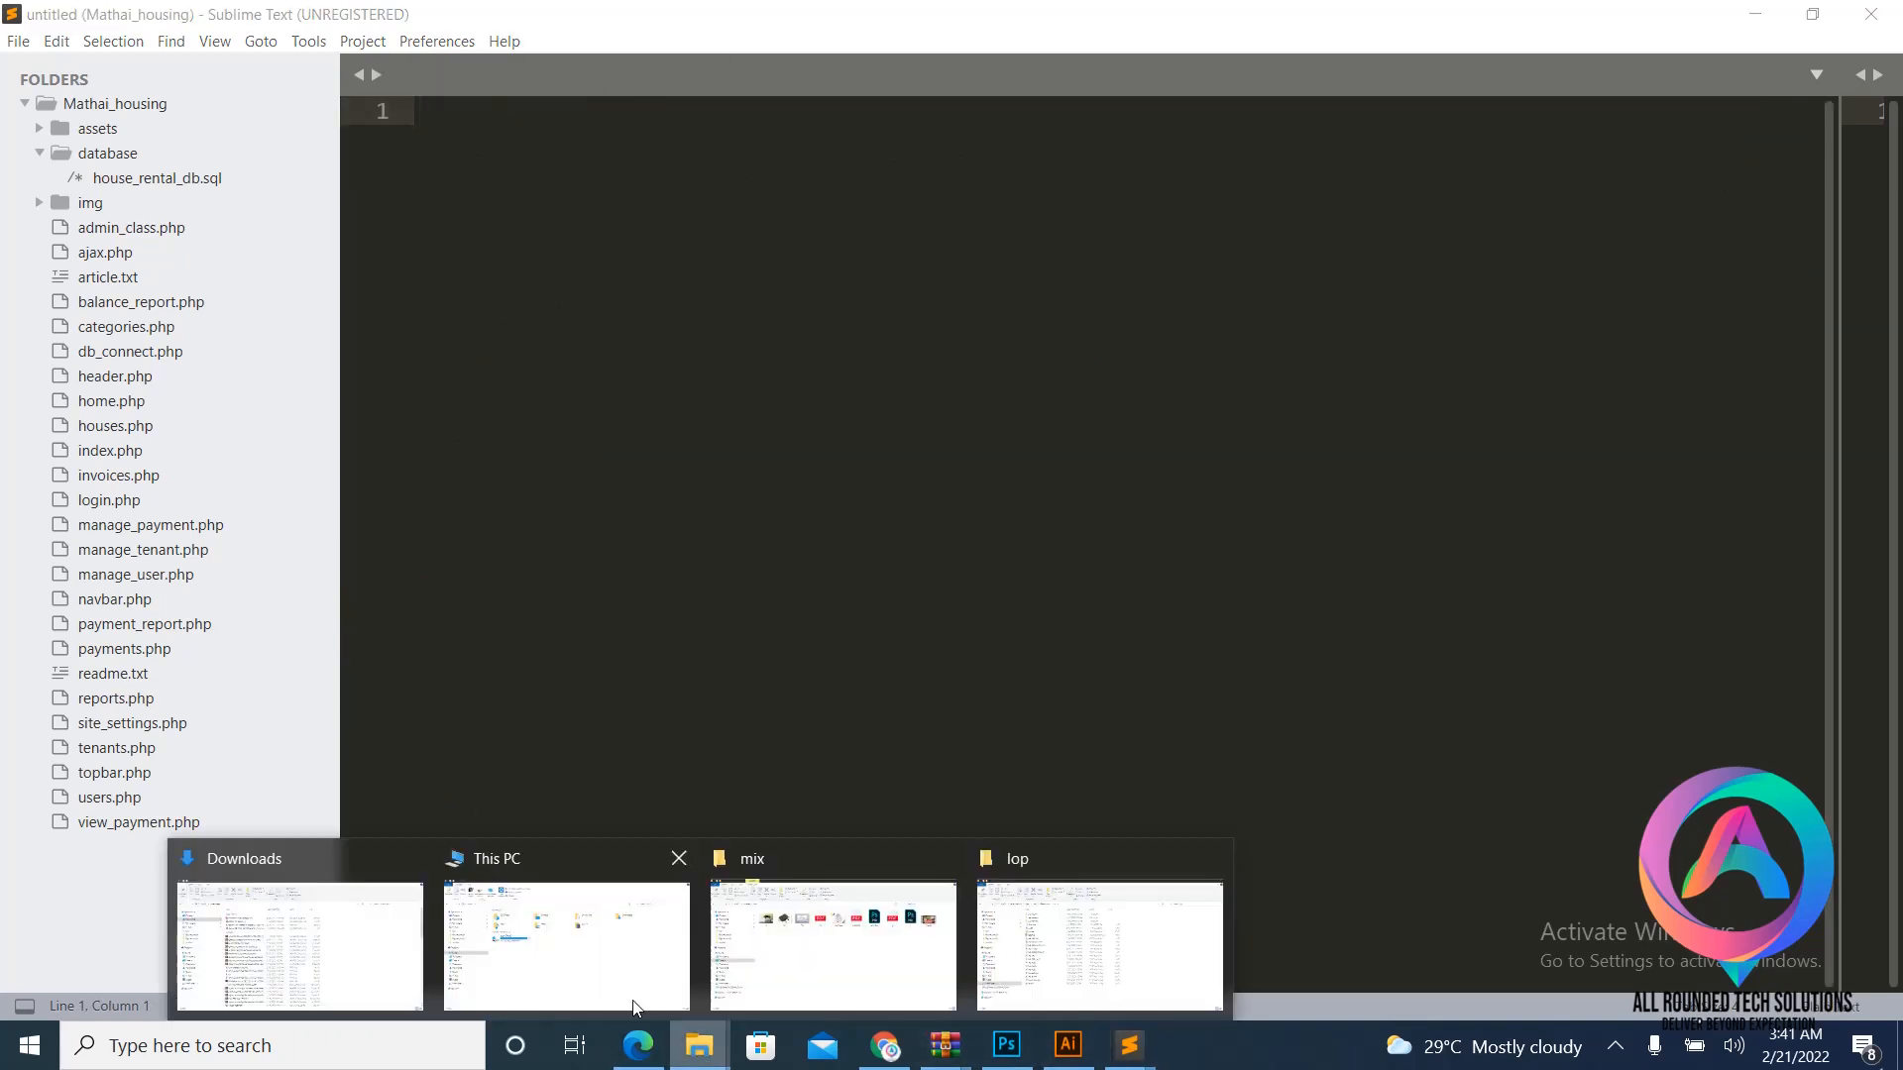
click(1158, 957)
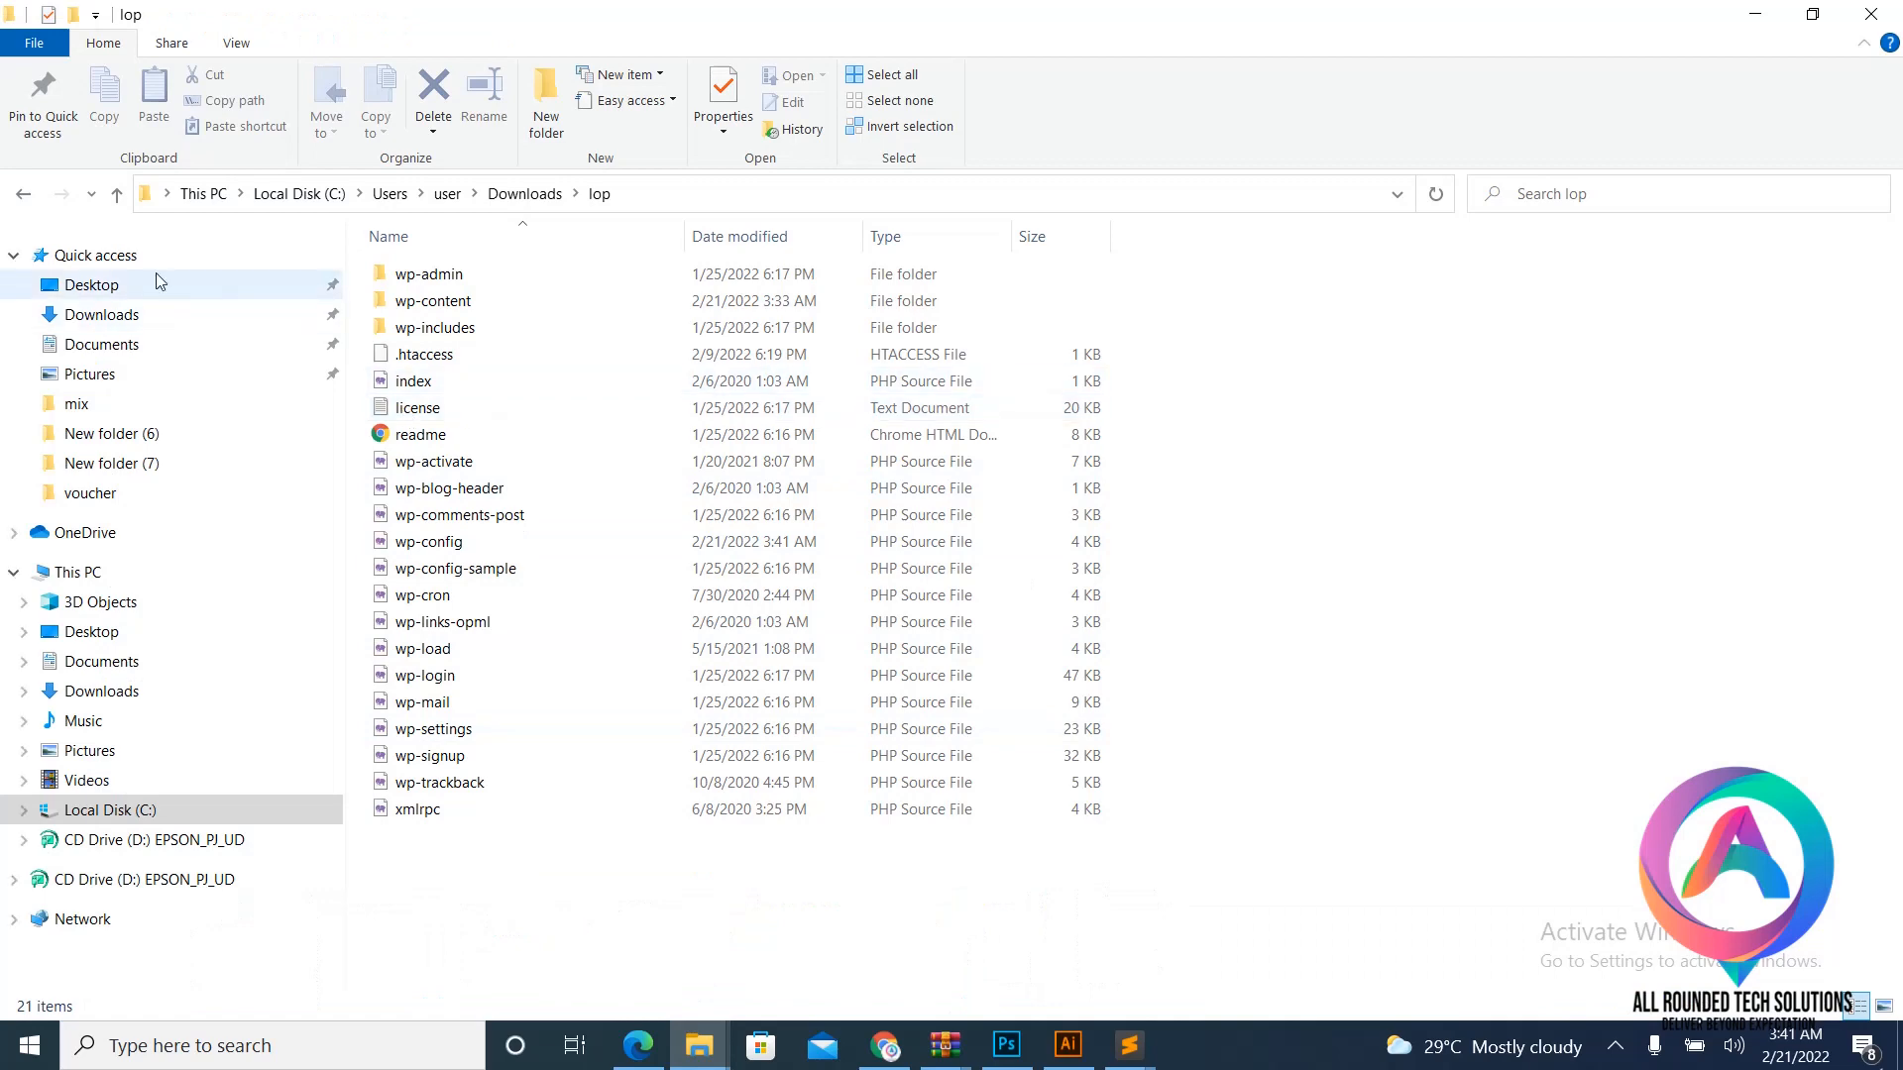
click(125, 200)
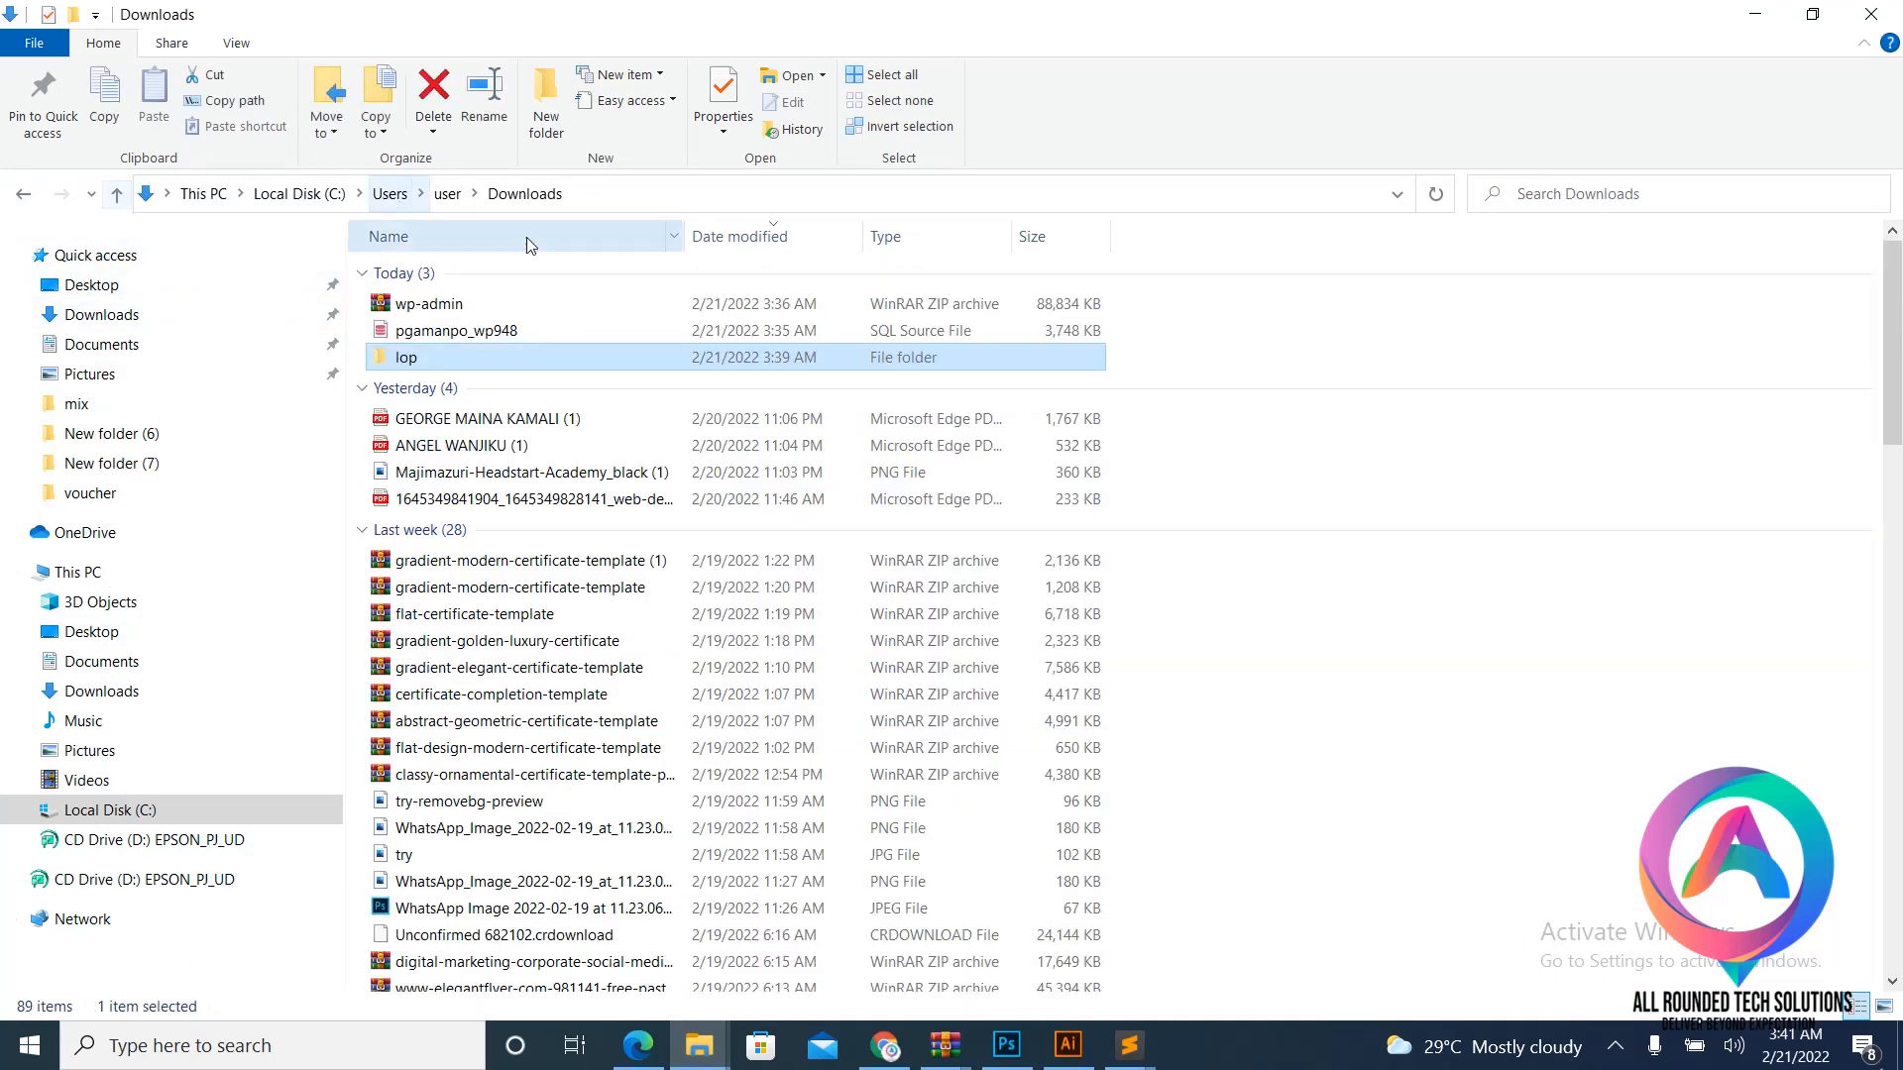
double_click(478, 367)
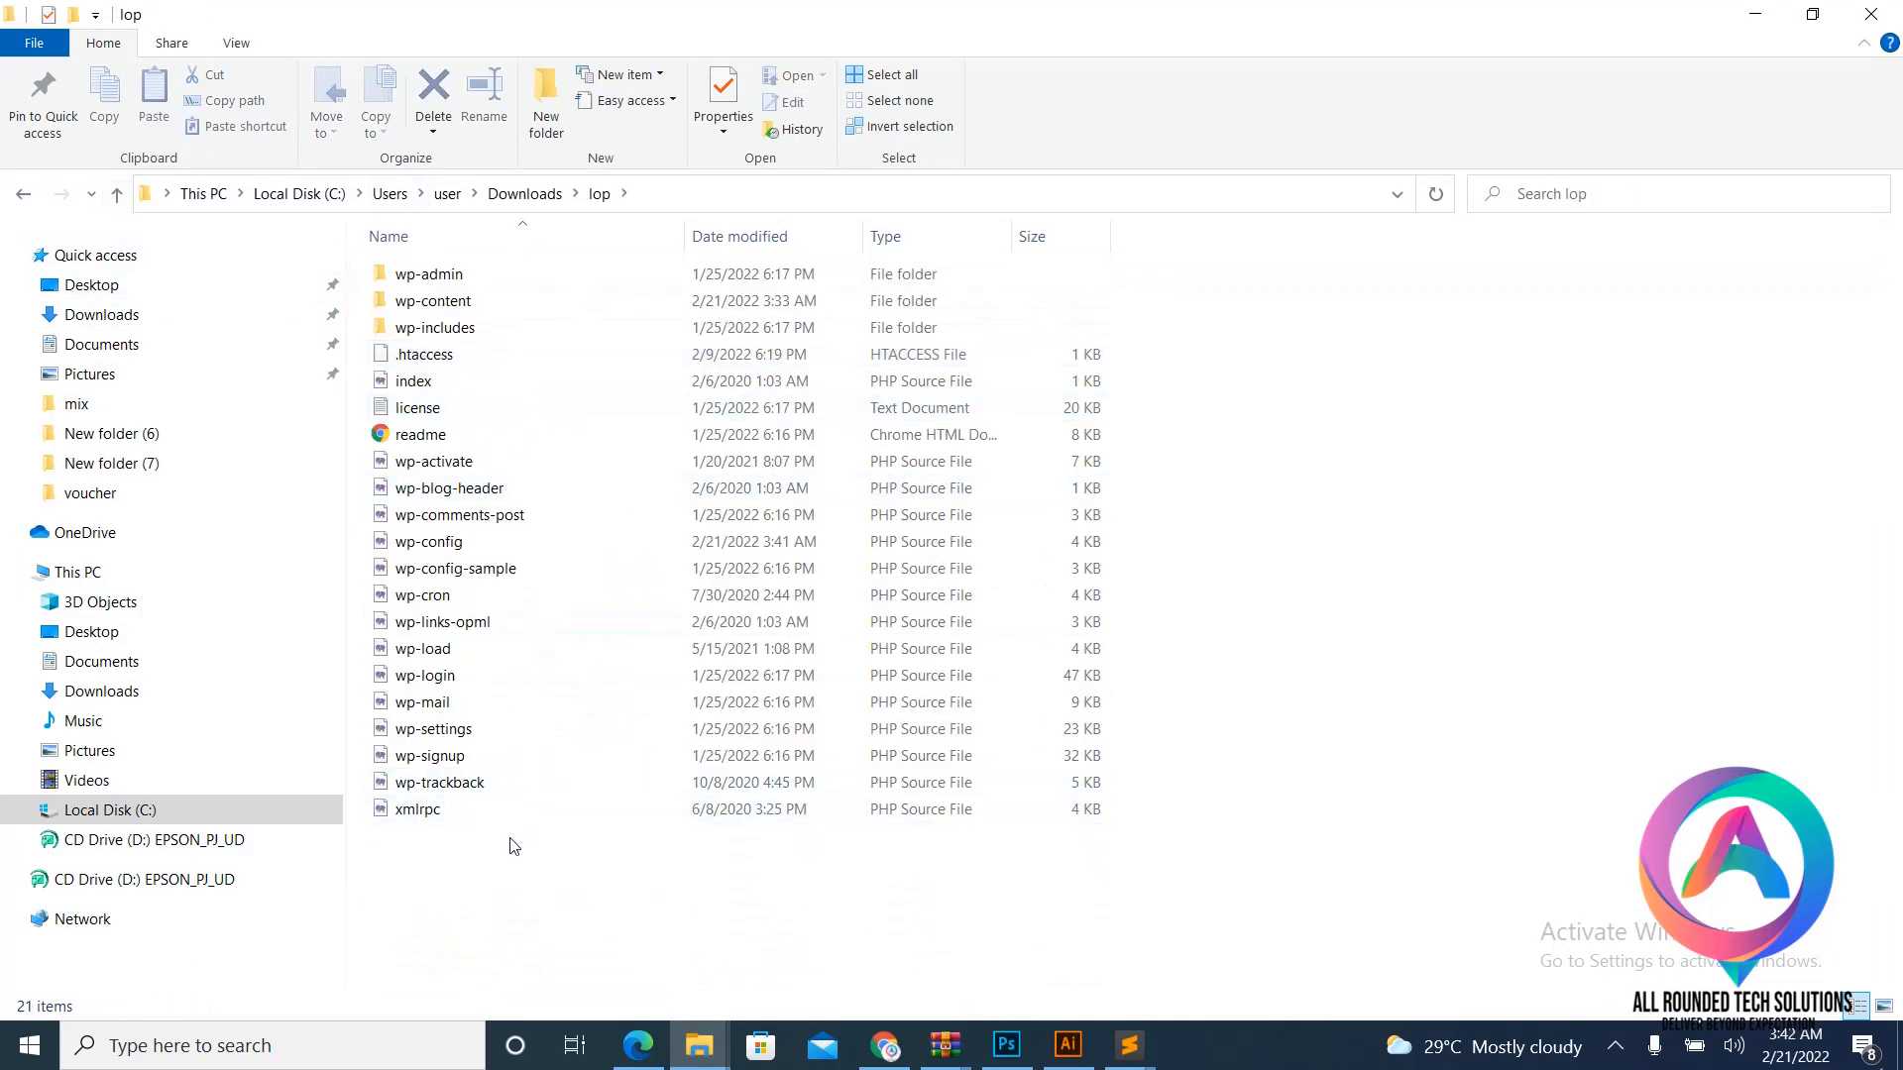
click(420, 278)
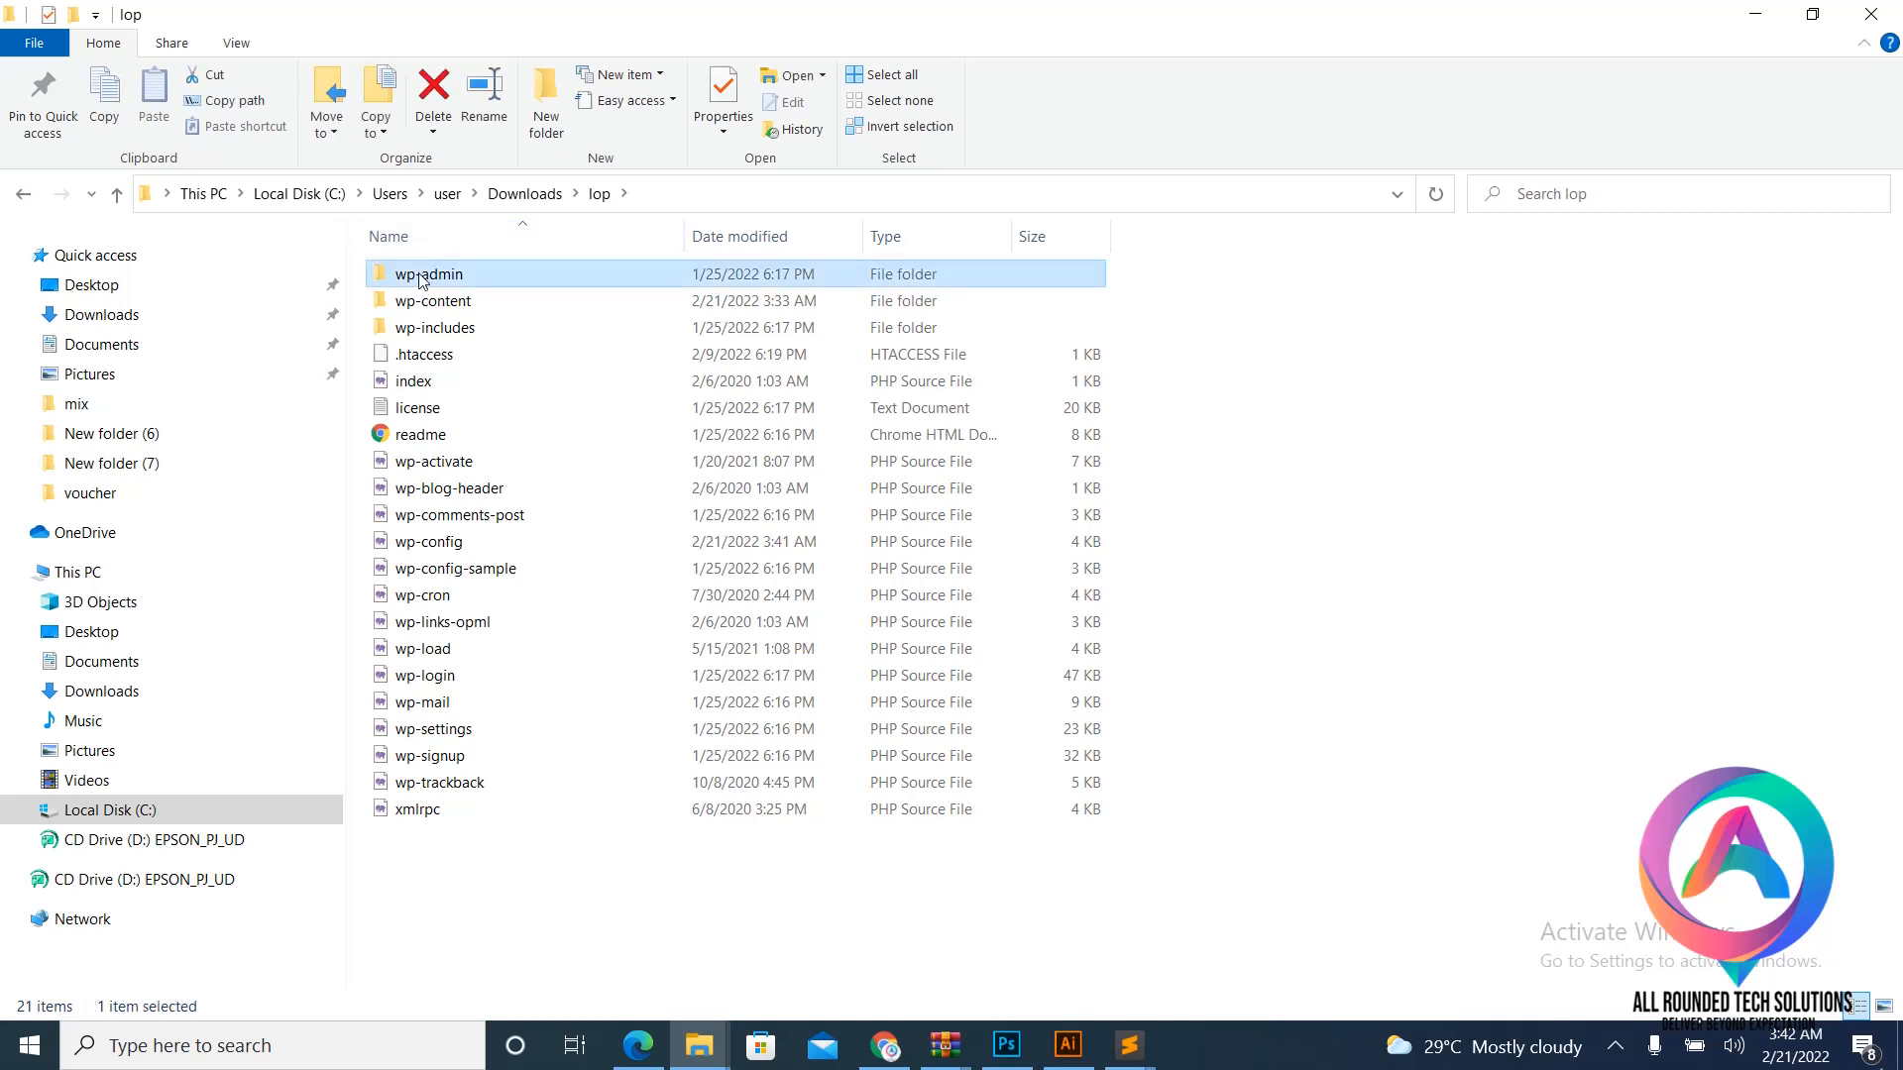
key(ctrl+a)
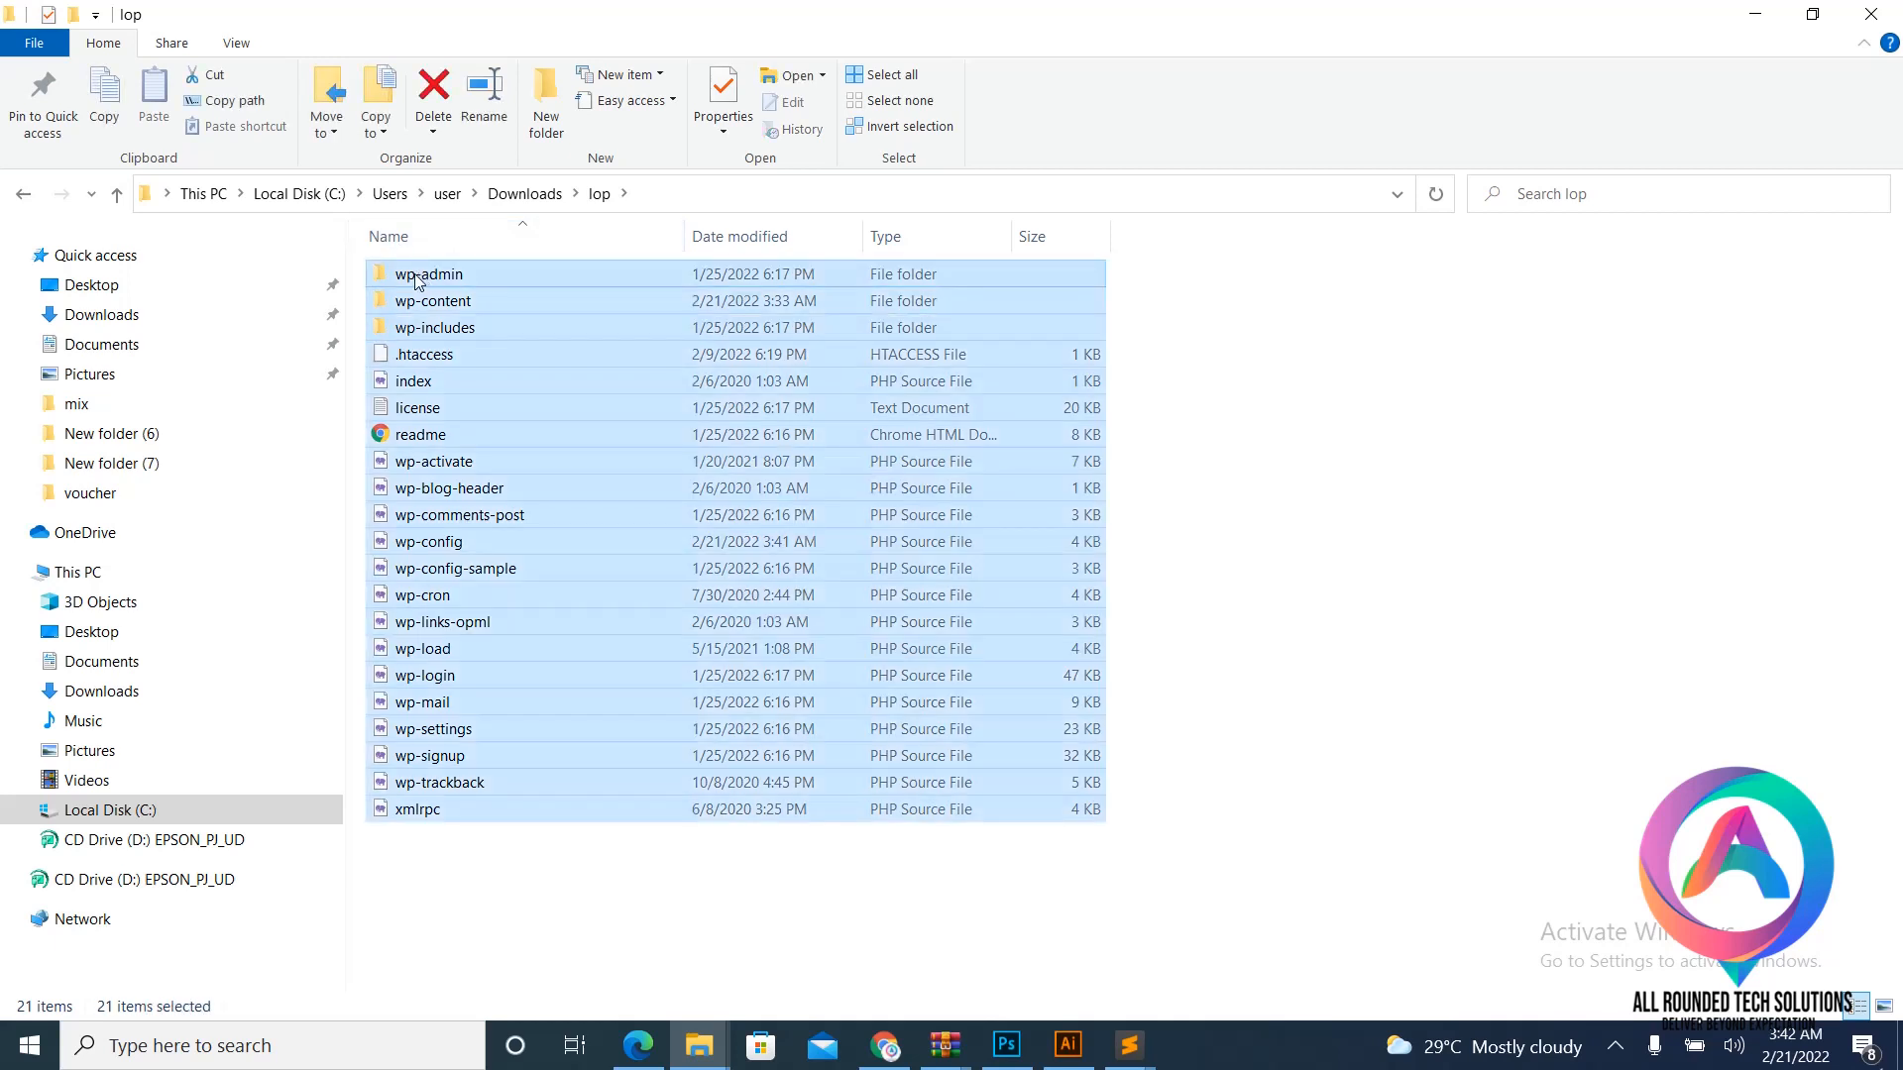
right_click(593, 394)
mouse_move(420, 632)
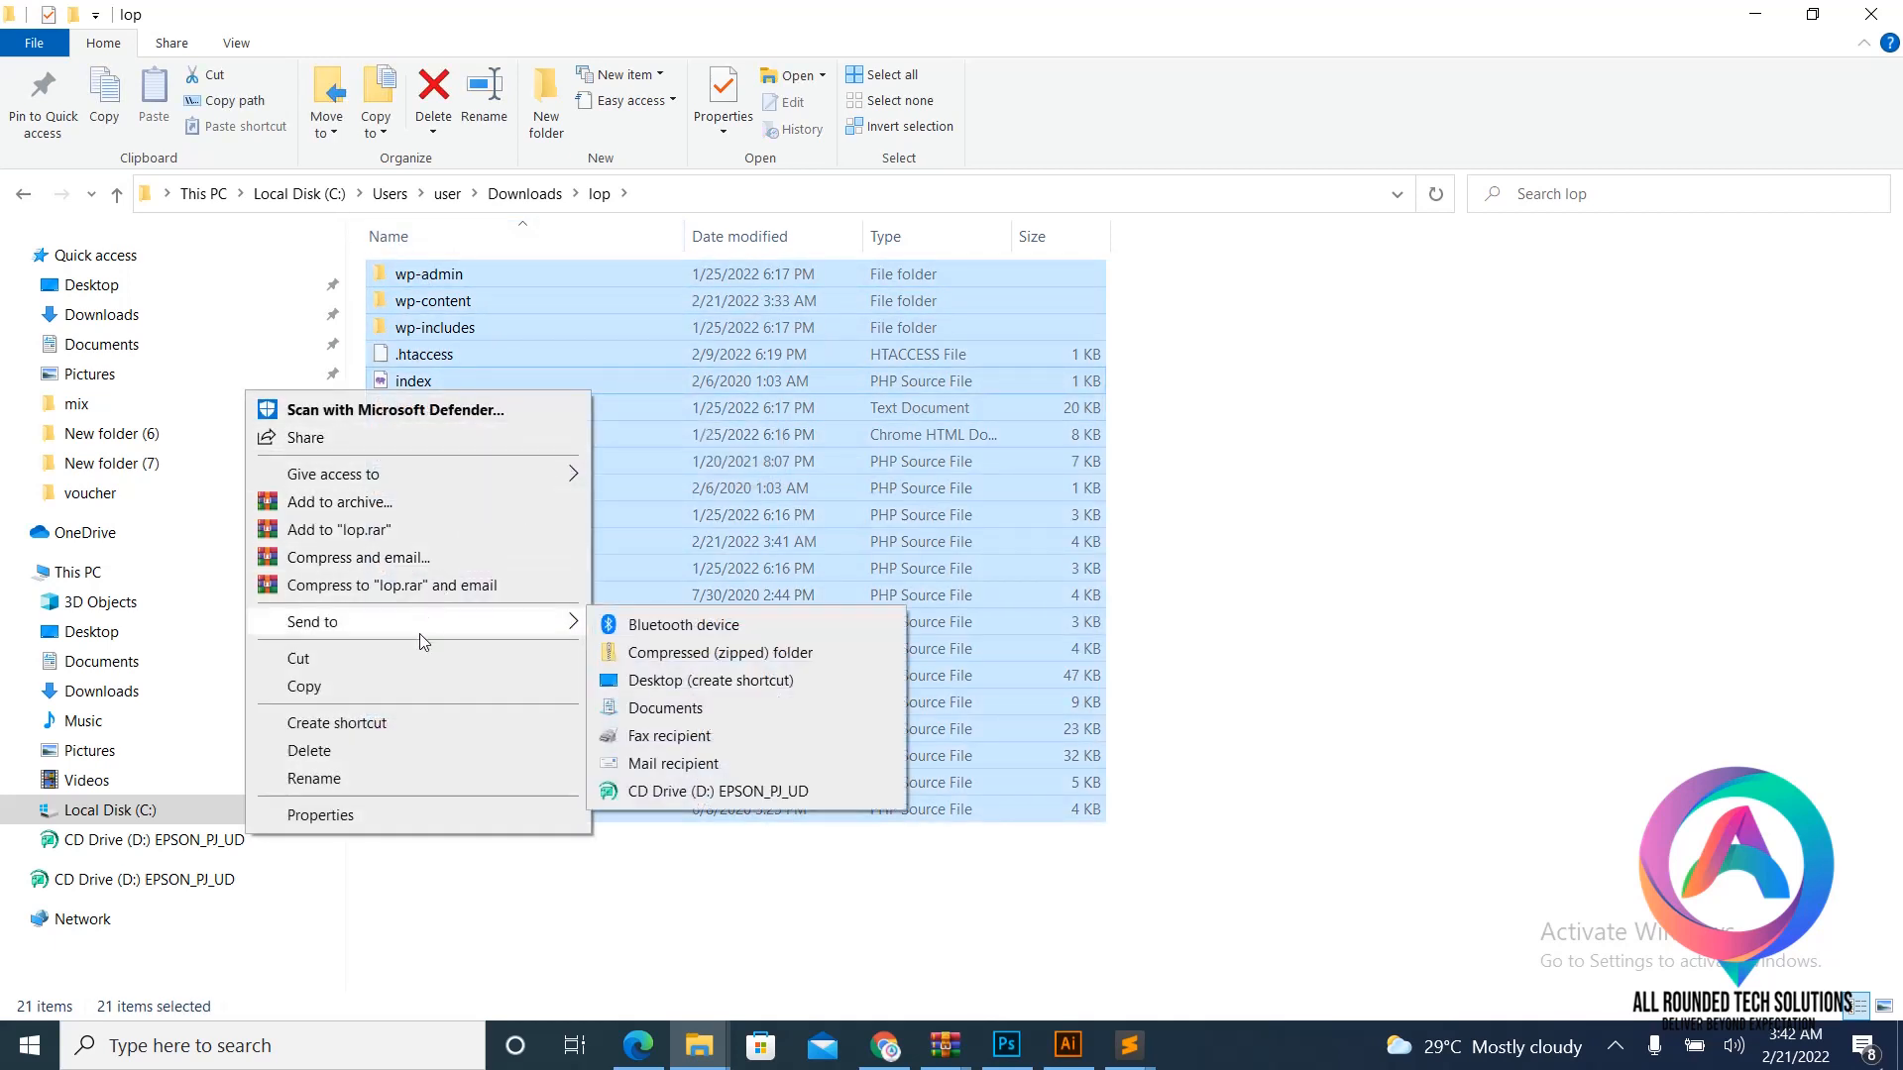
click(739, 656)
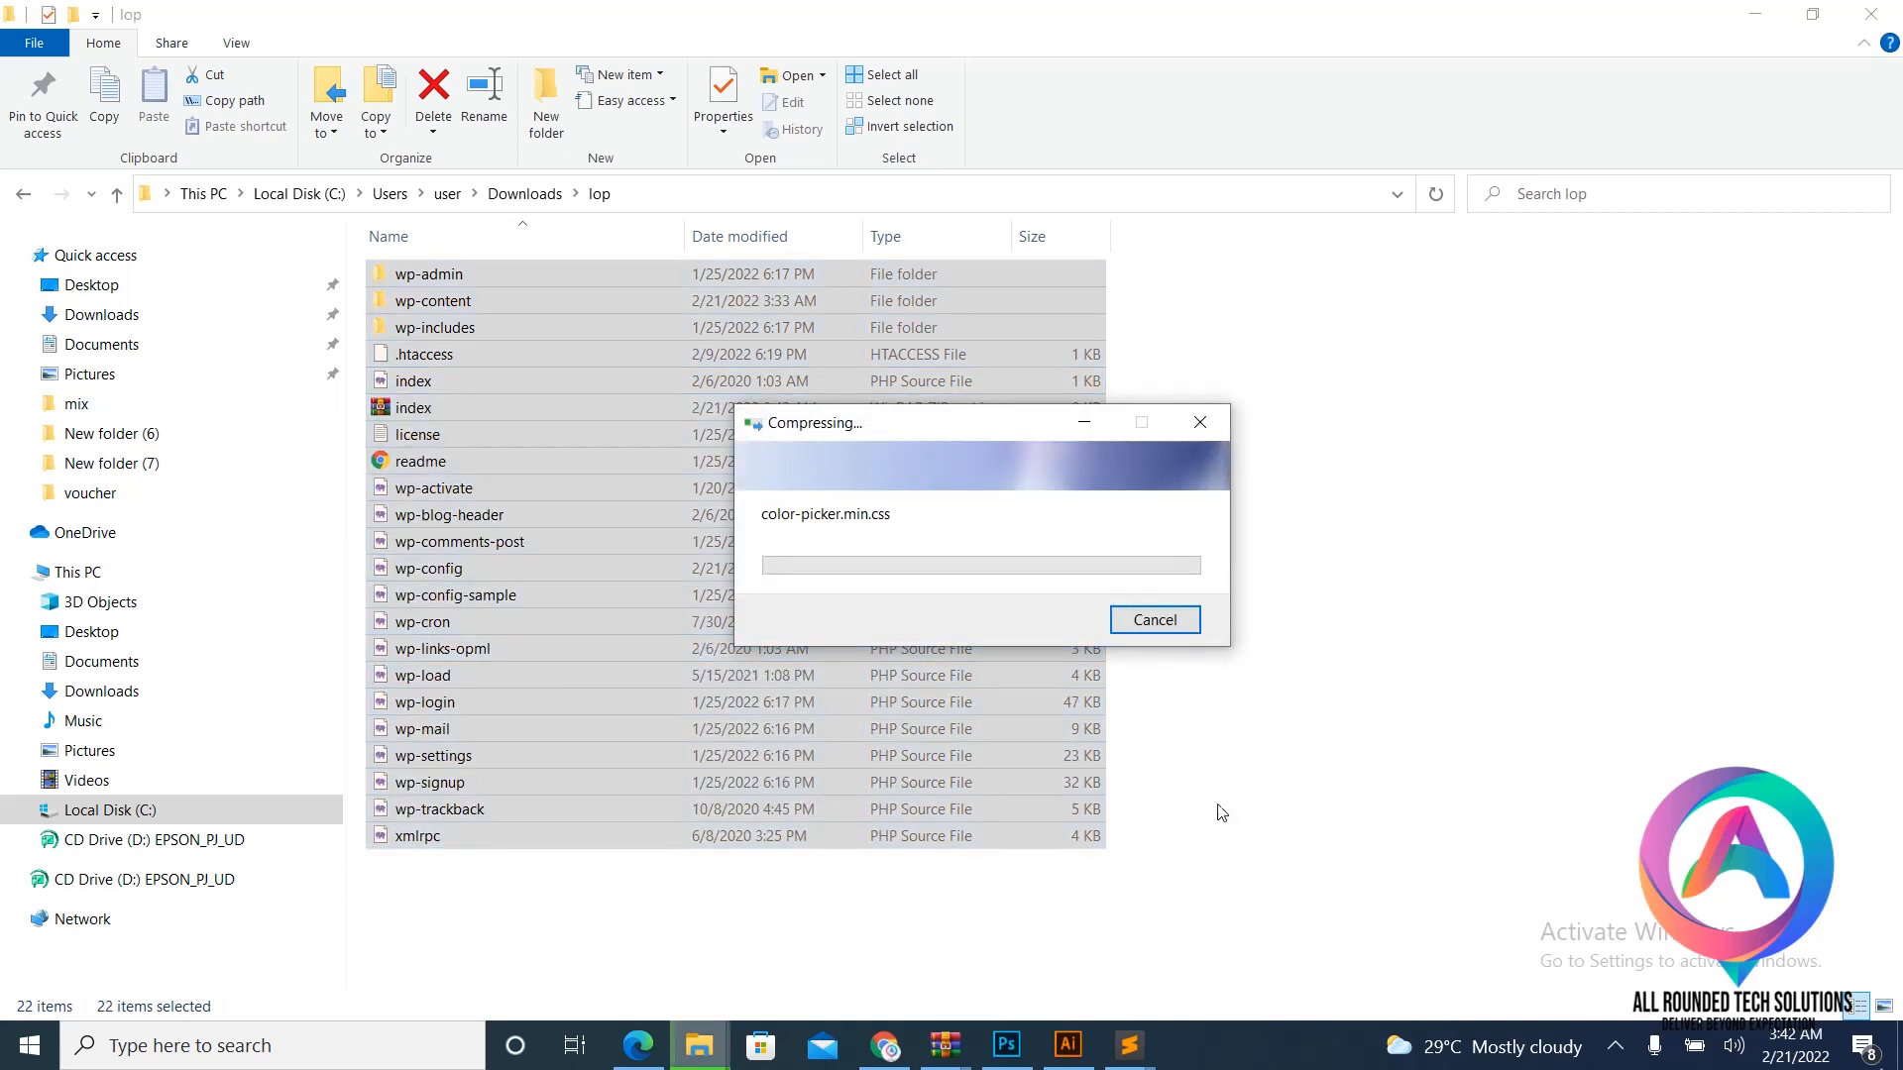
- Go back to the cPanel home page and open phpMyAdmin from the Databases section
click(888, 1046)
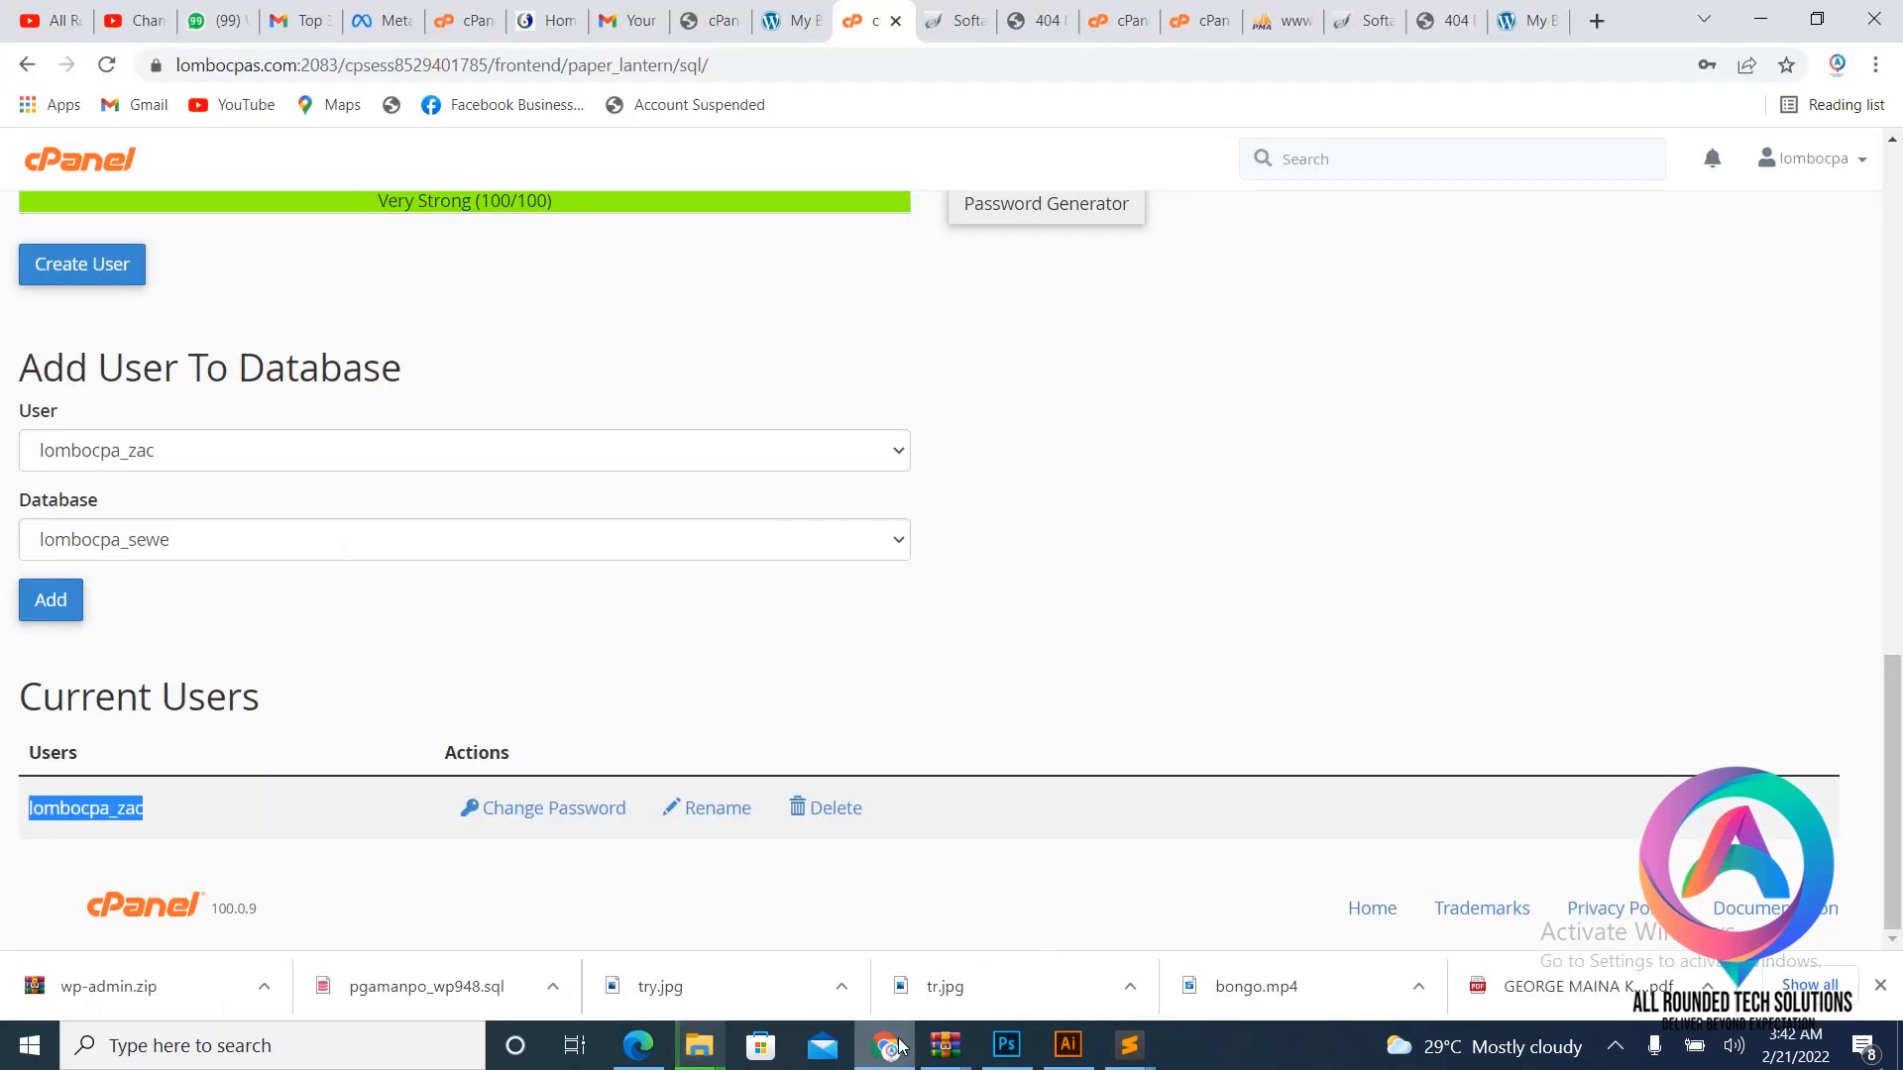
scroll(717, 289, up, 2)
scroll(717, 290, up, 8)
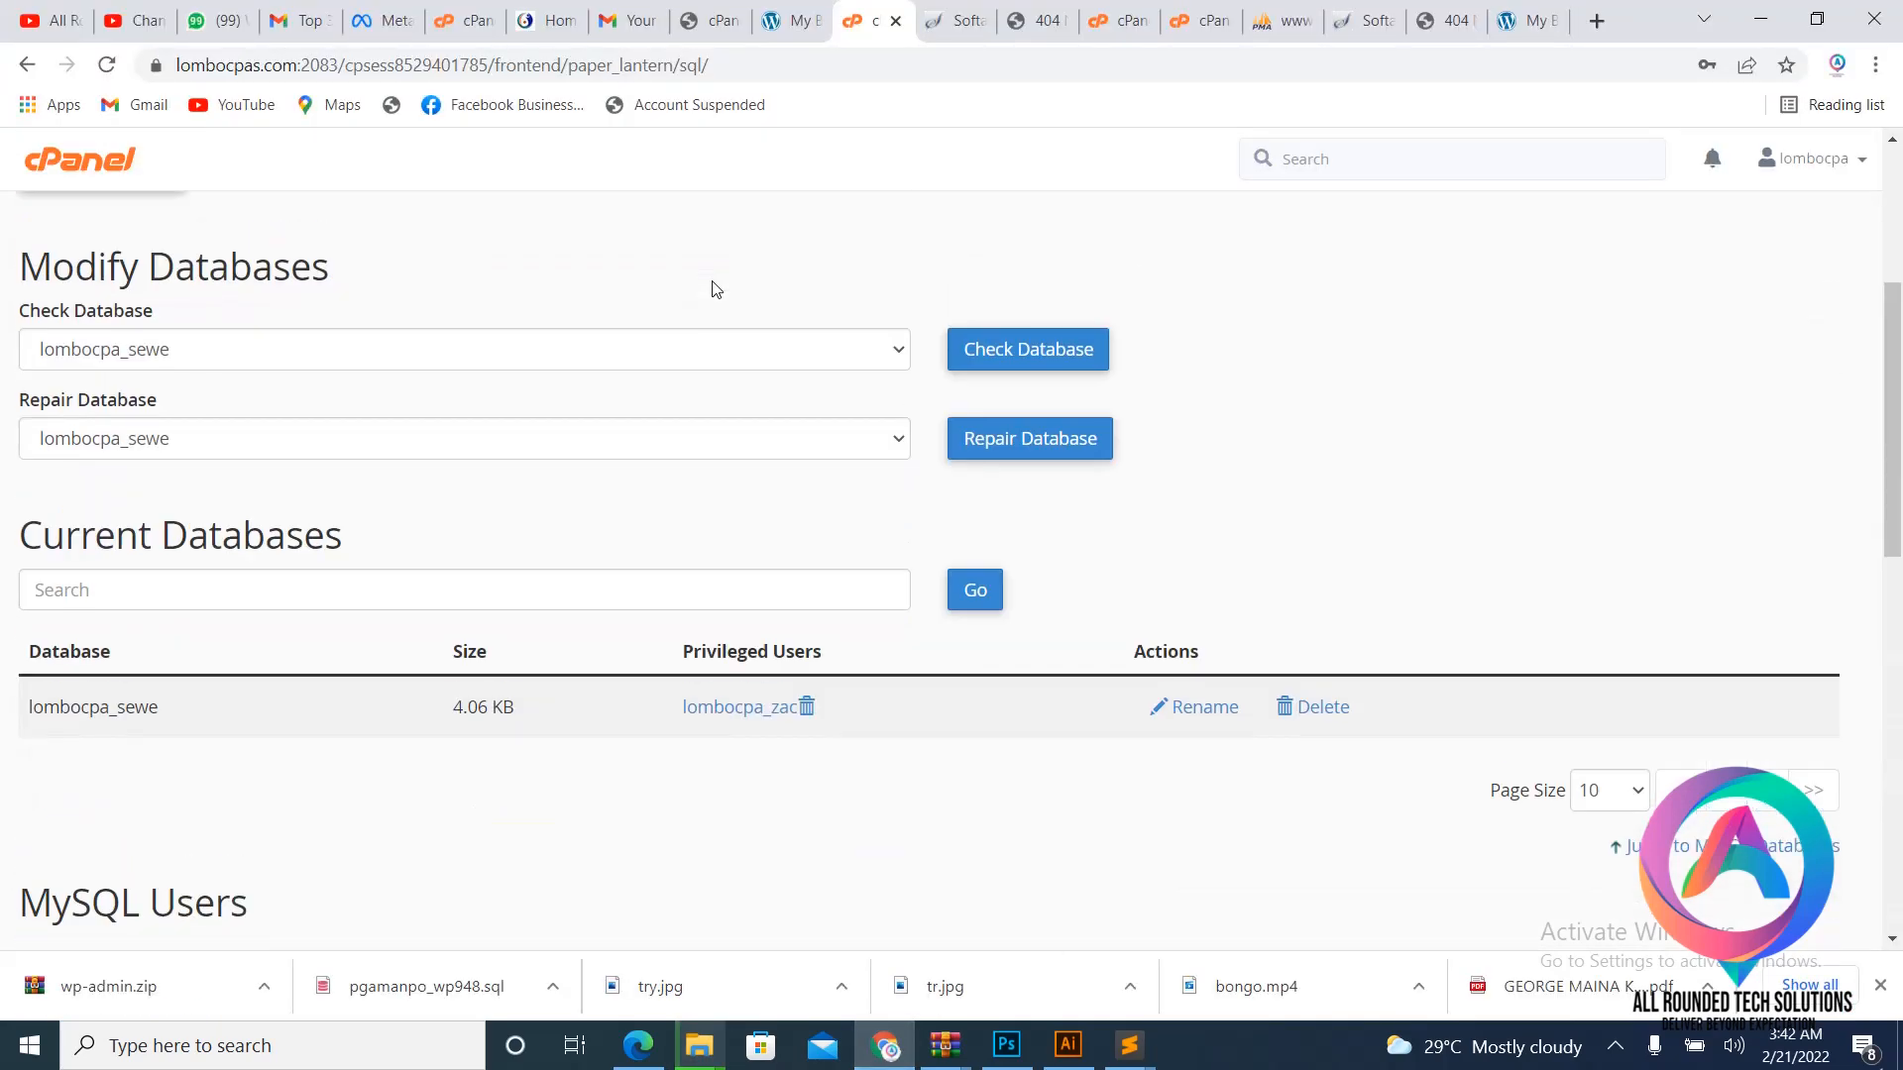
click(83, 165)
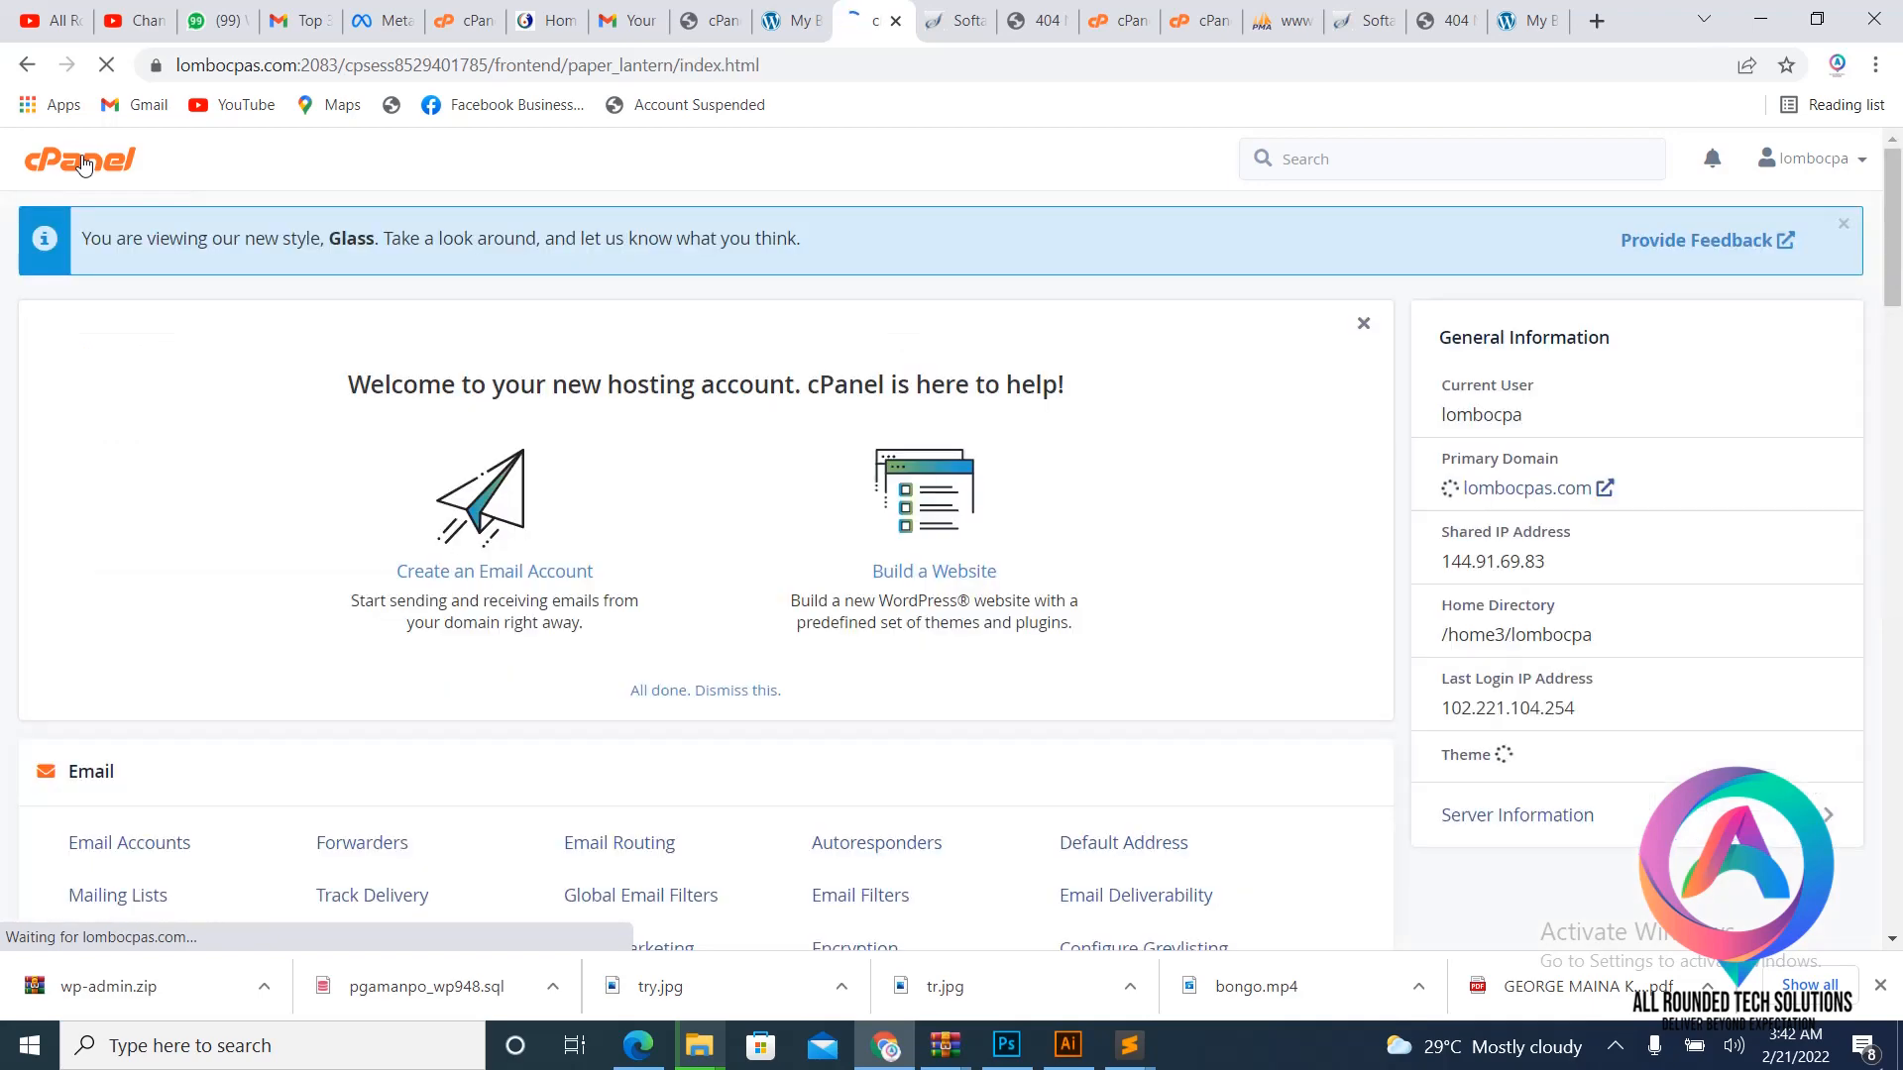
scroll(357, 384, down, 7)
scroll(356, 384, down, 3)
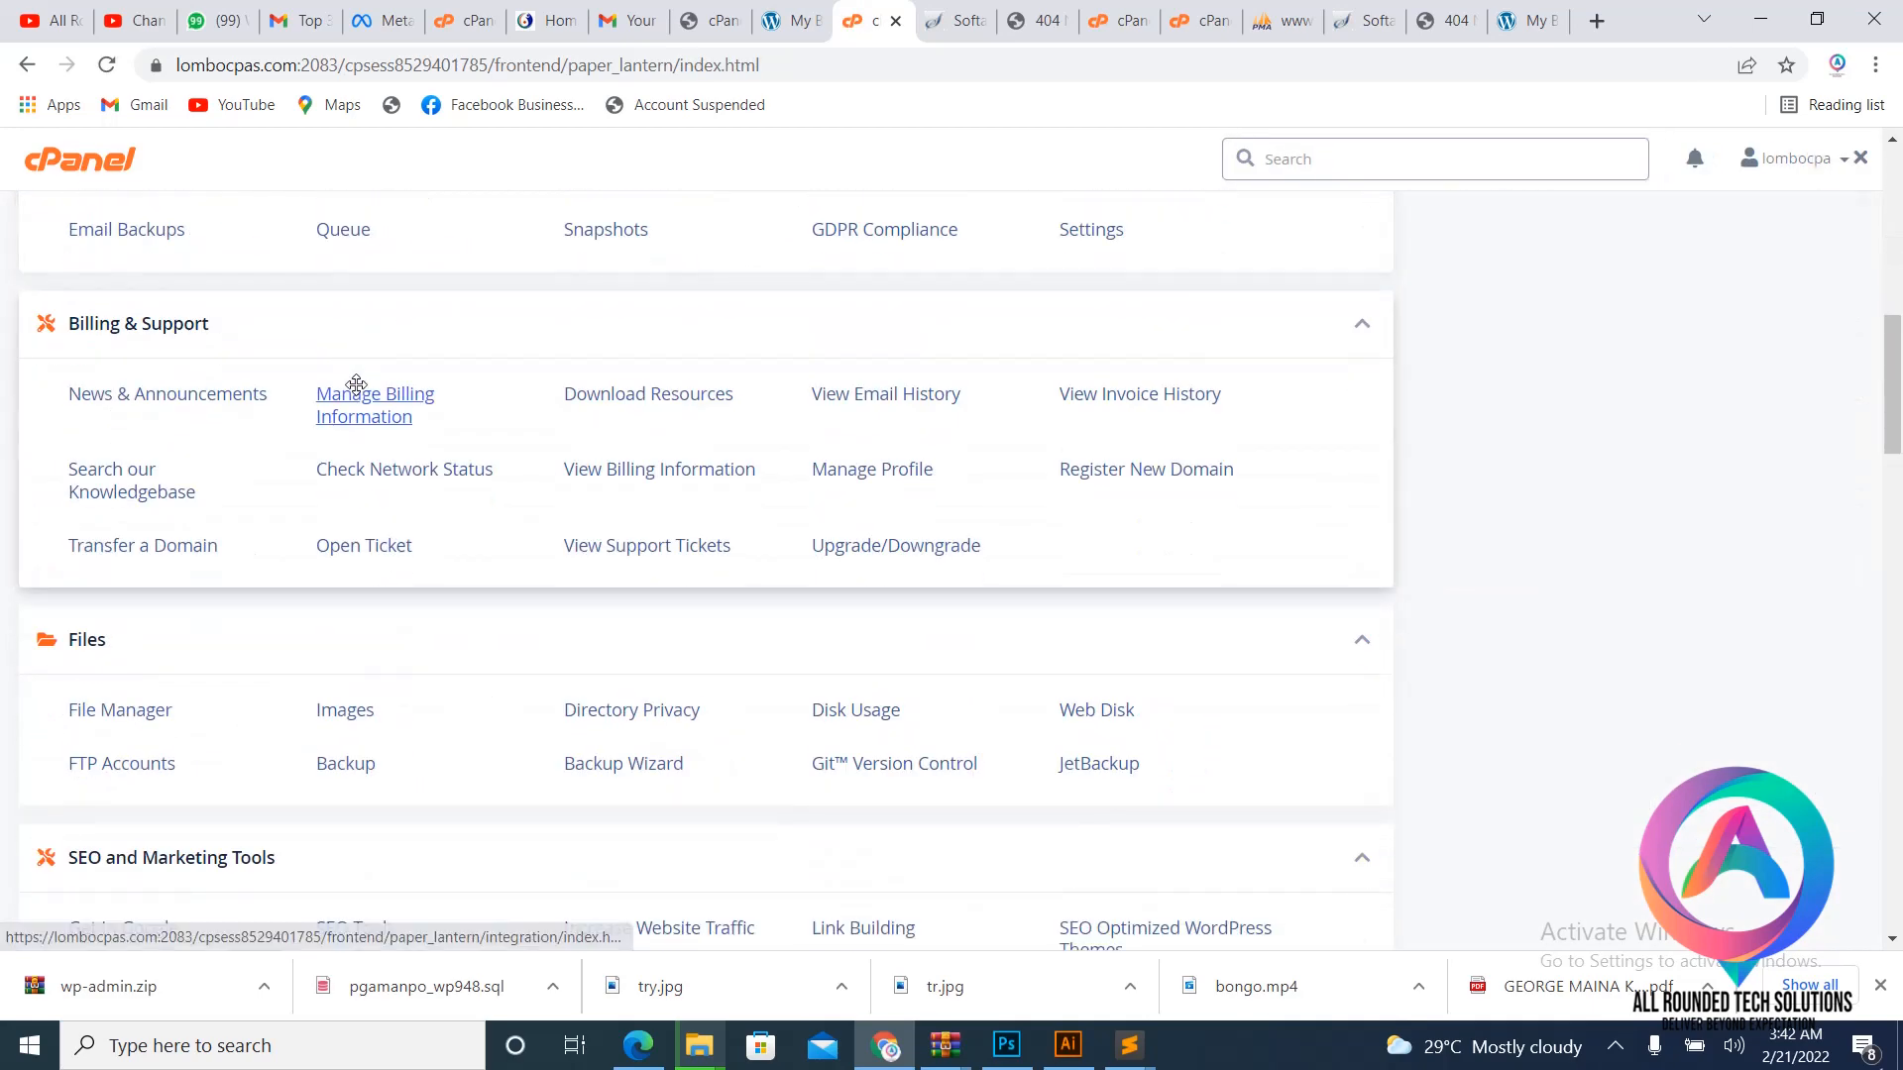
scroll(357, 386, down, 3)
scroll(358, 395, down, 3)
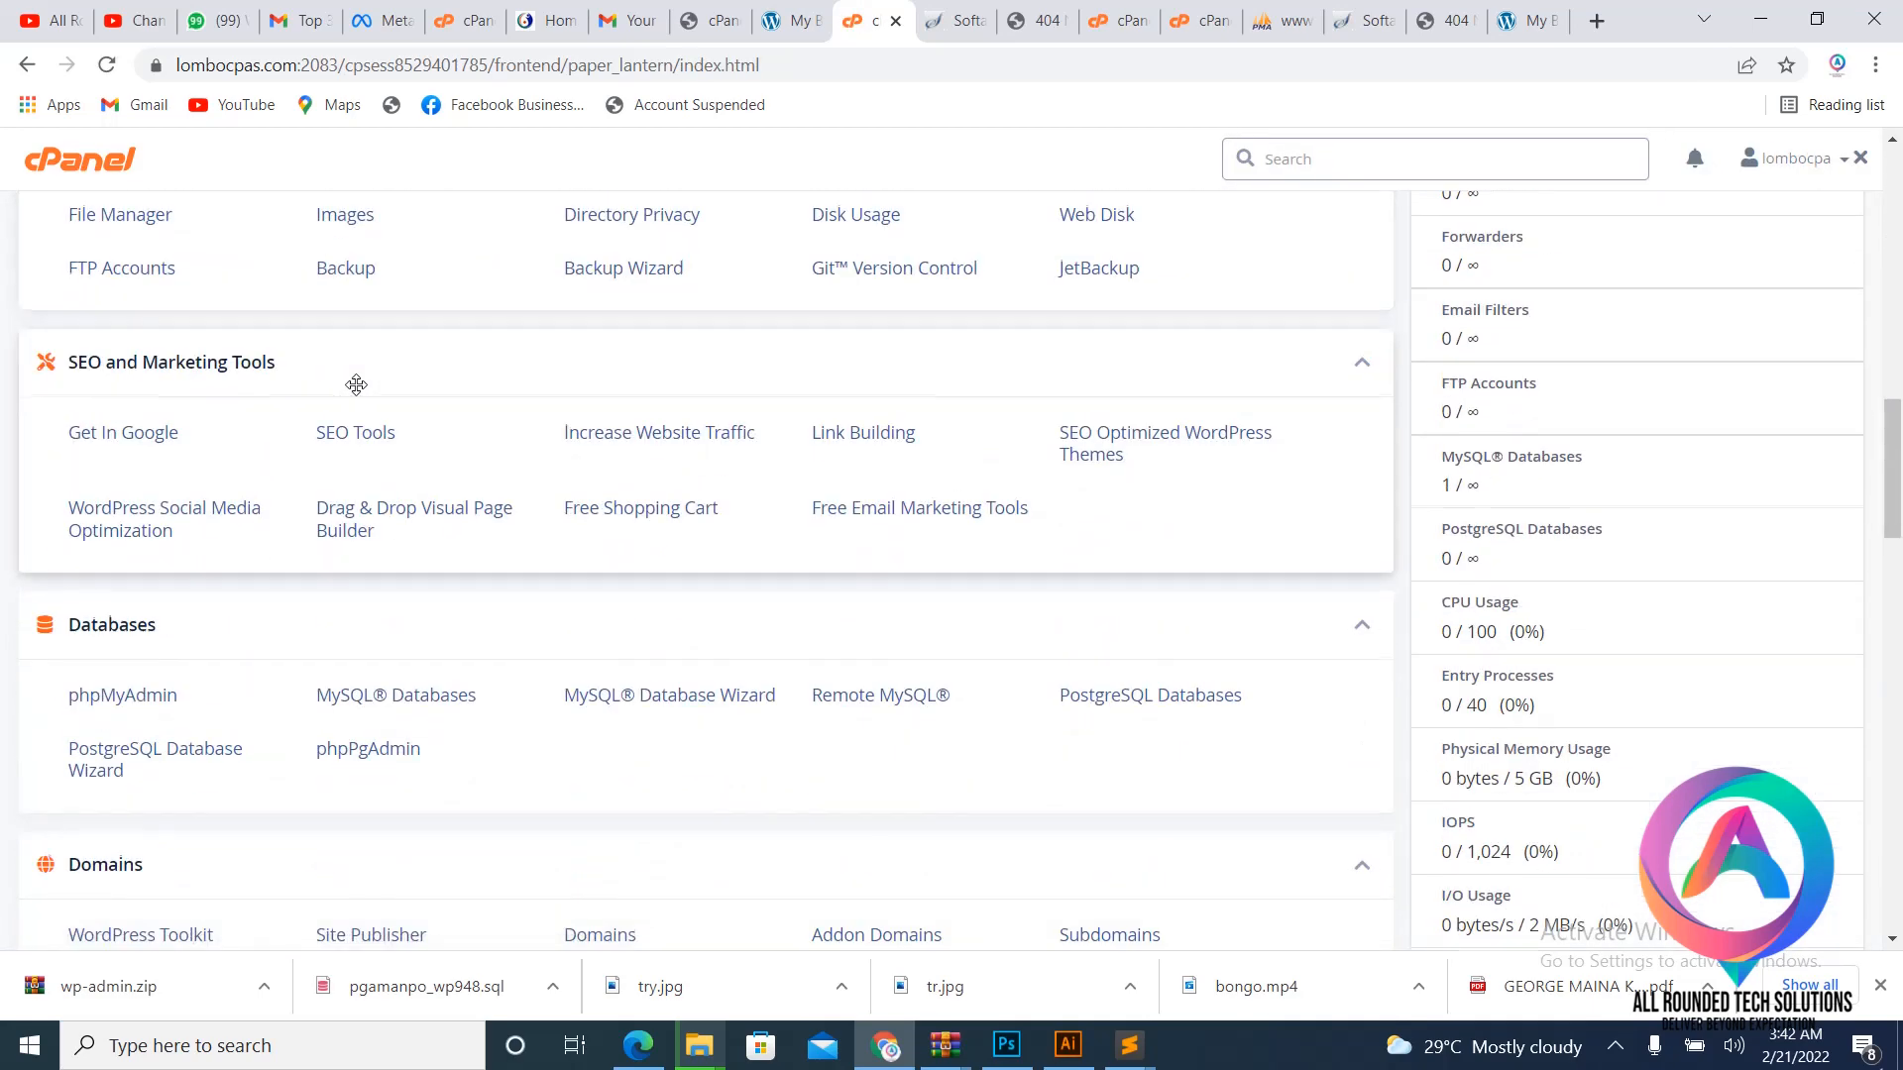
scroll(357, 385, down, 3)
click(120, 464)
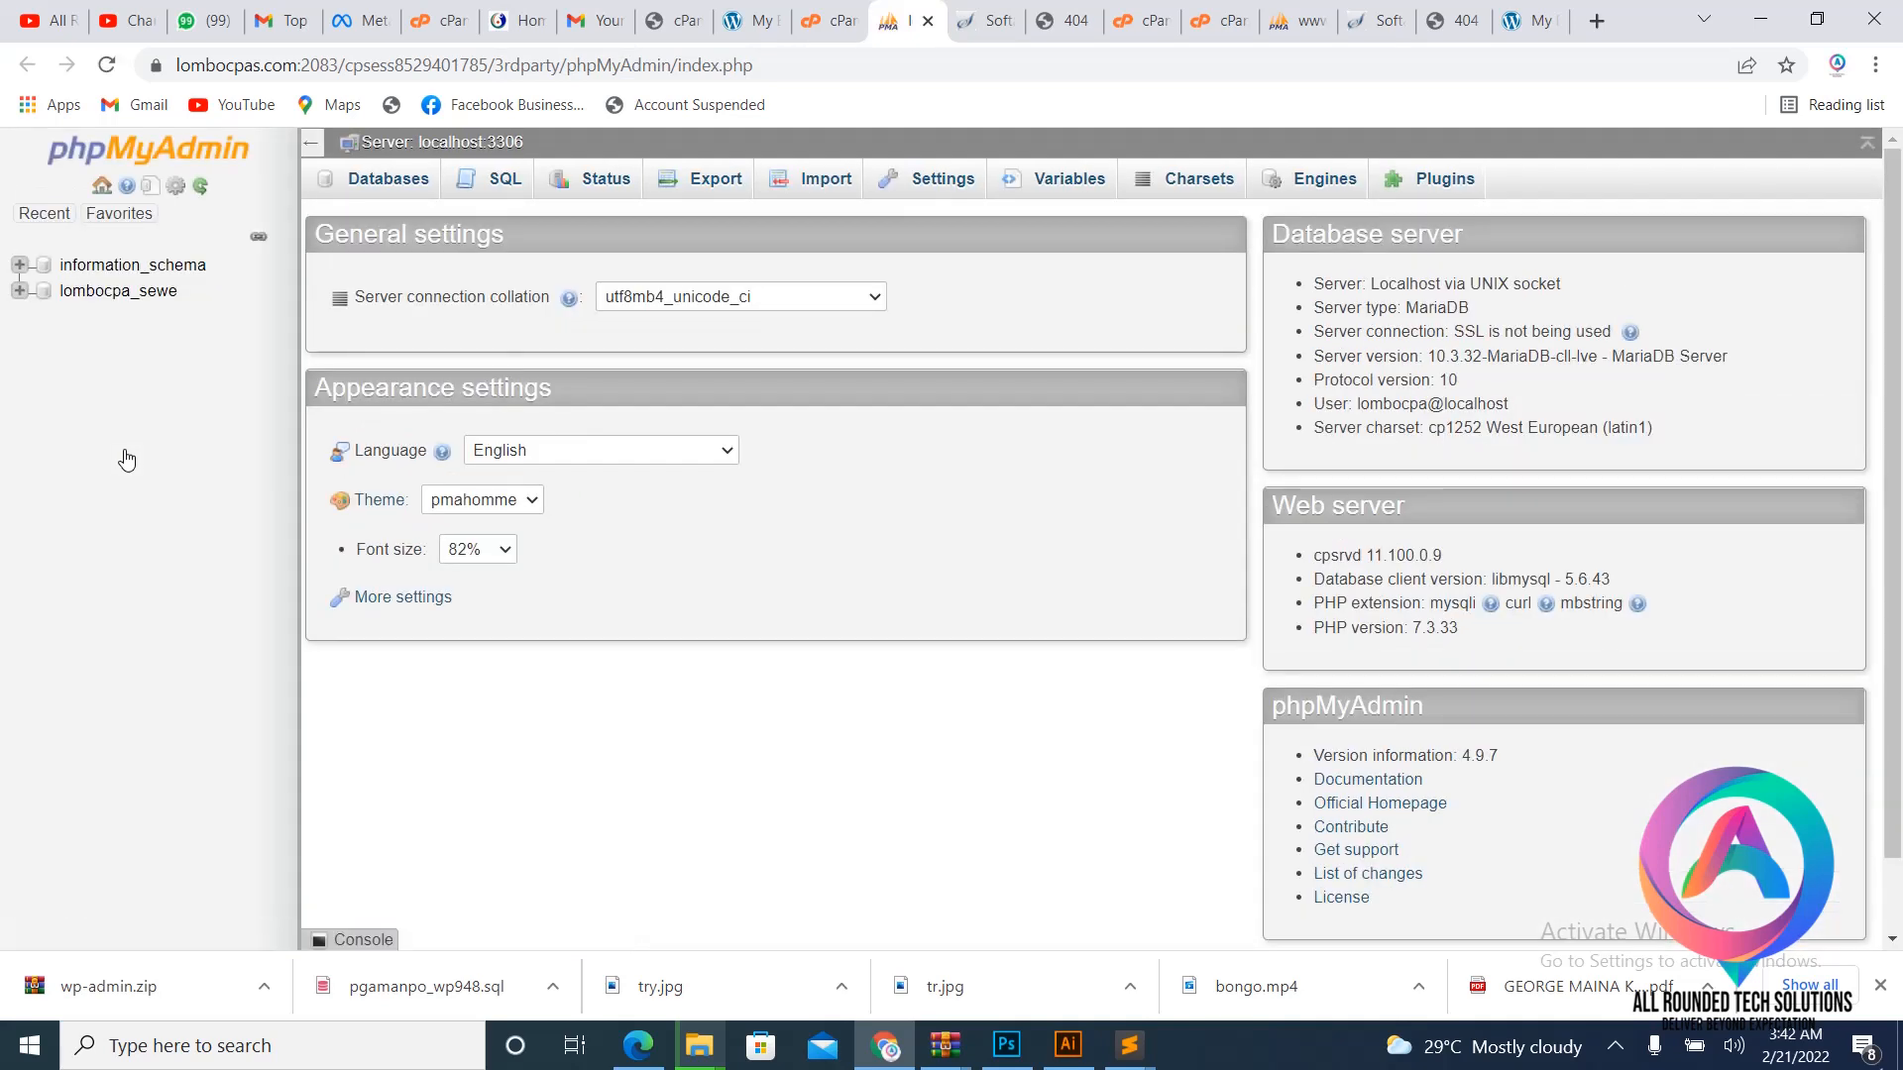
- On lombocpa_sewe's Import tab, choose pgamanpo_wp948.sql from Downloads as the import file
click(95, 294)
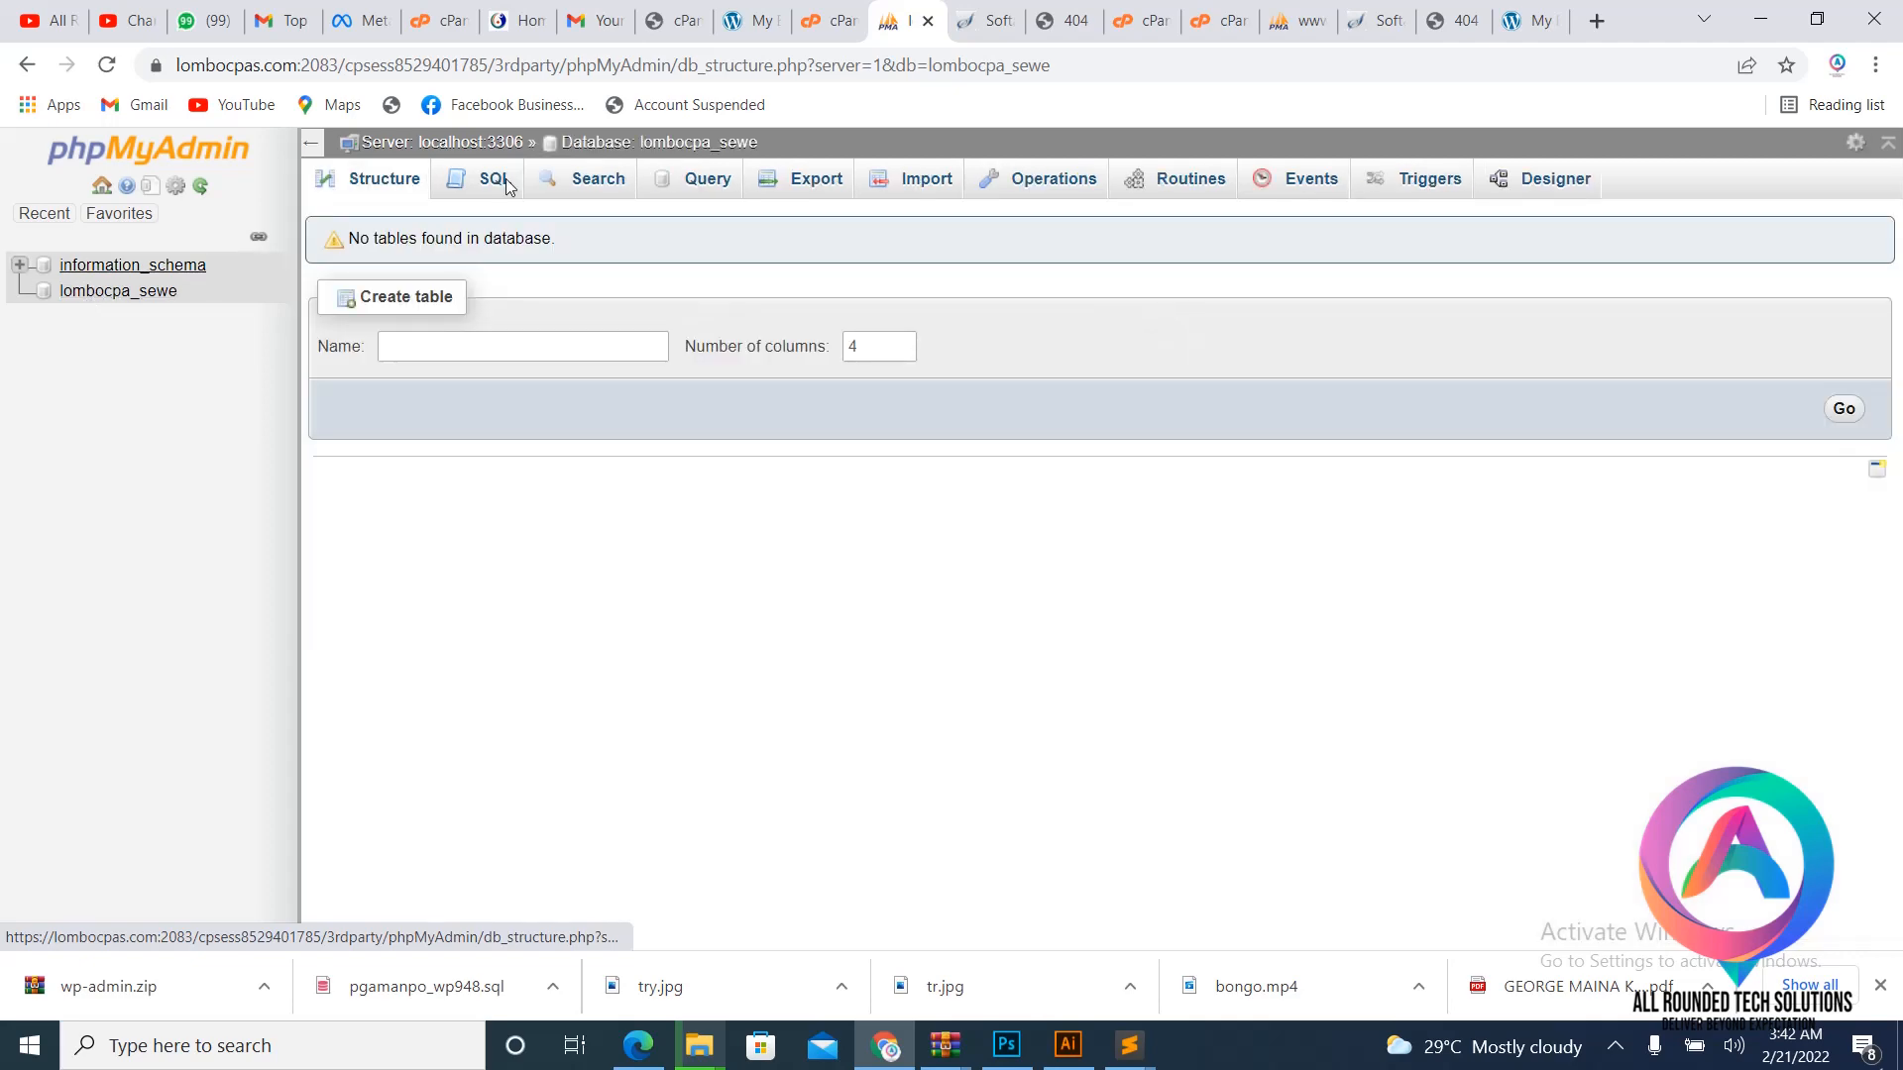
click(922, 185)
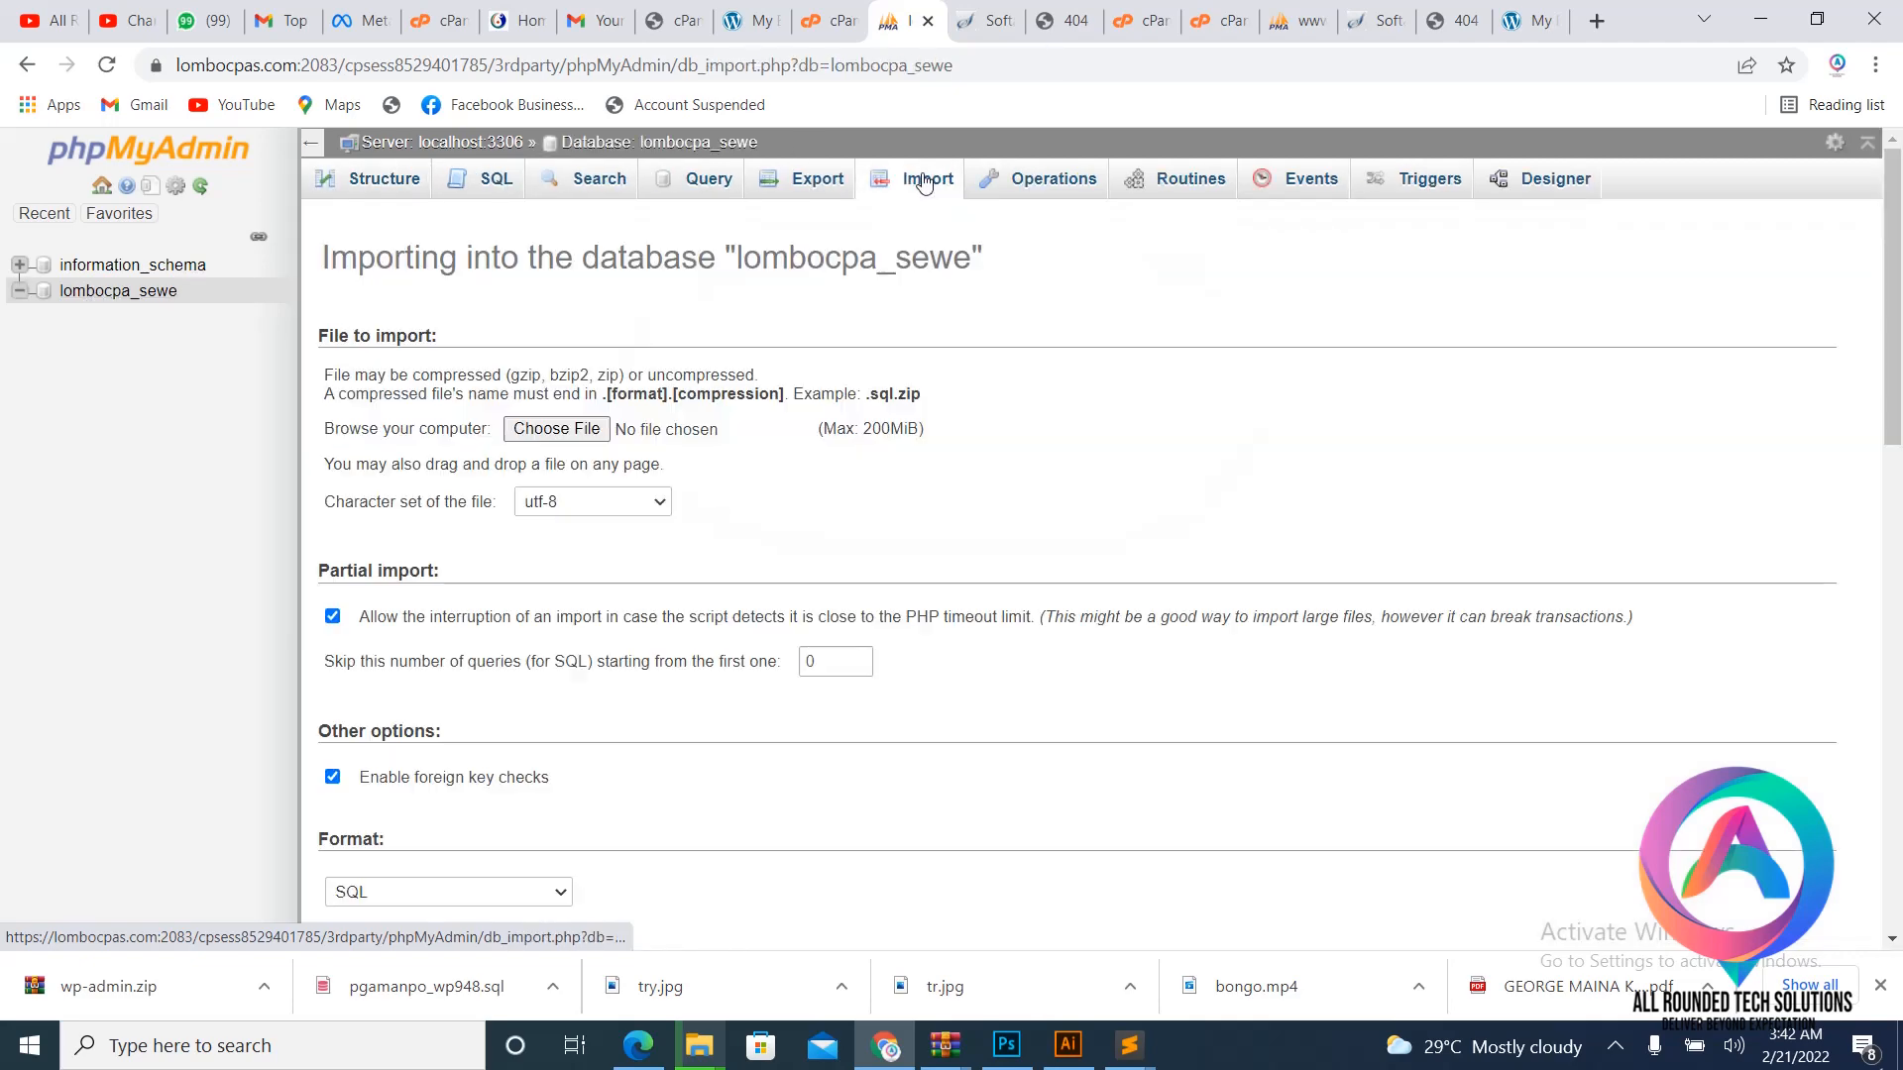
click(556, 428)
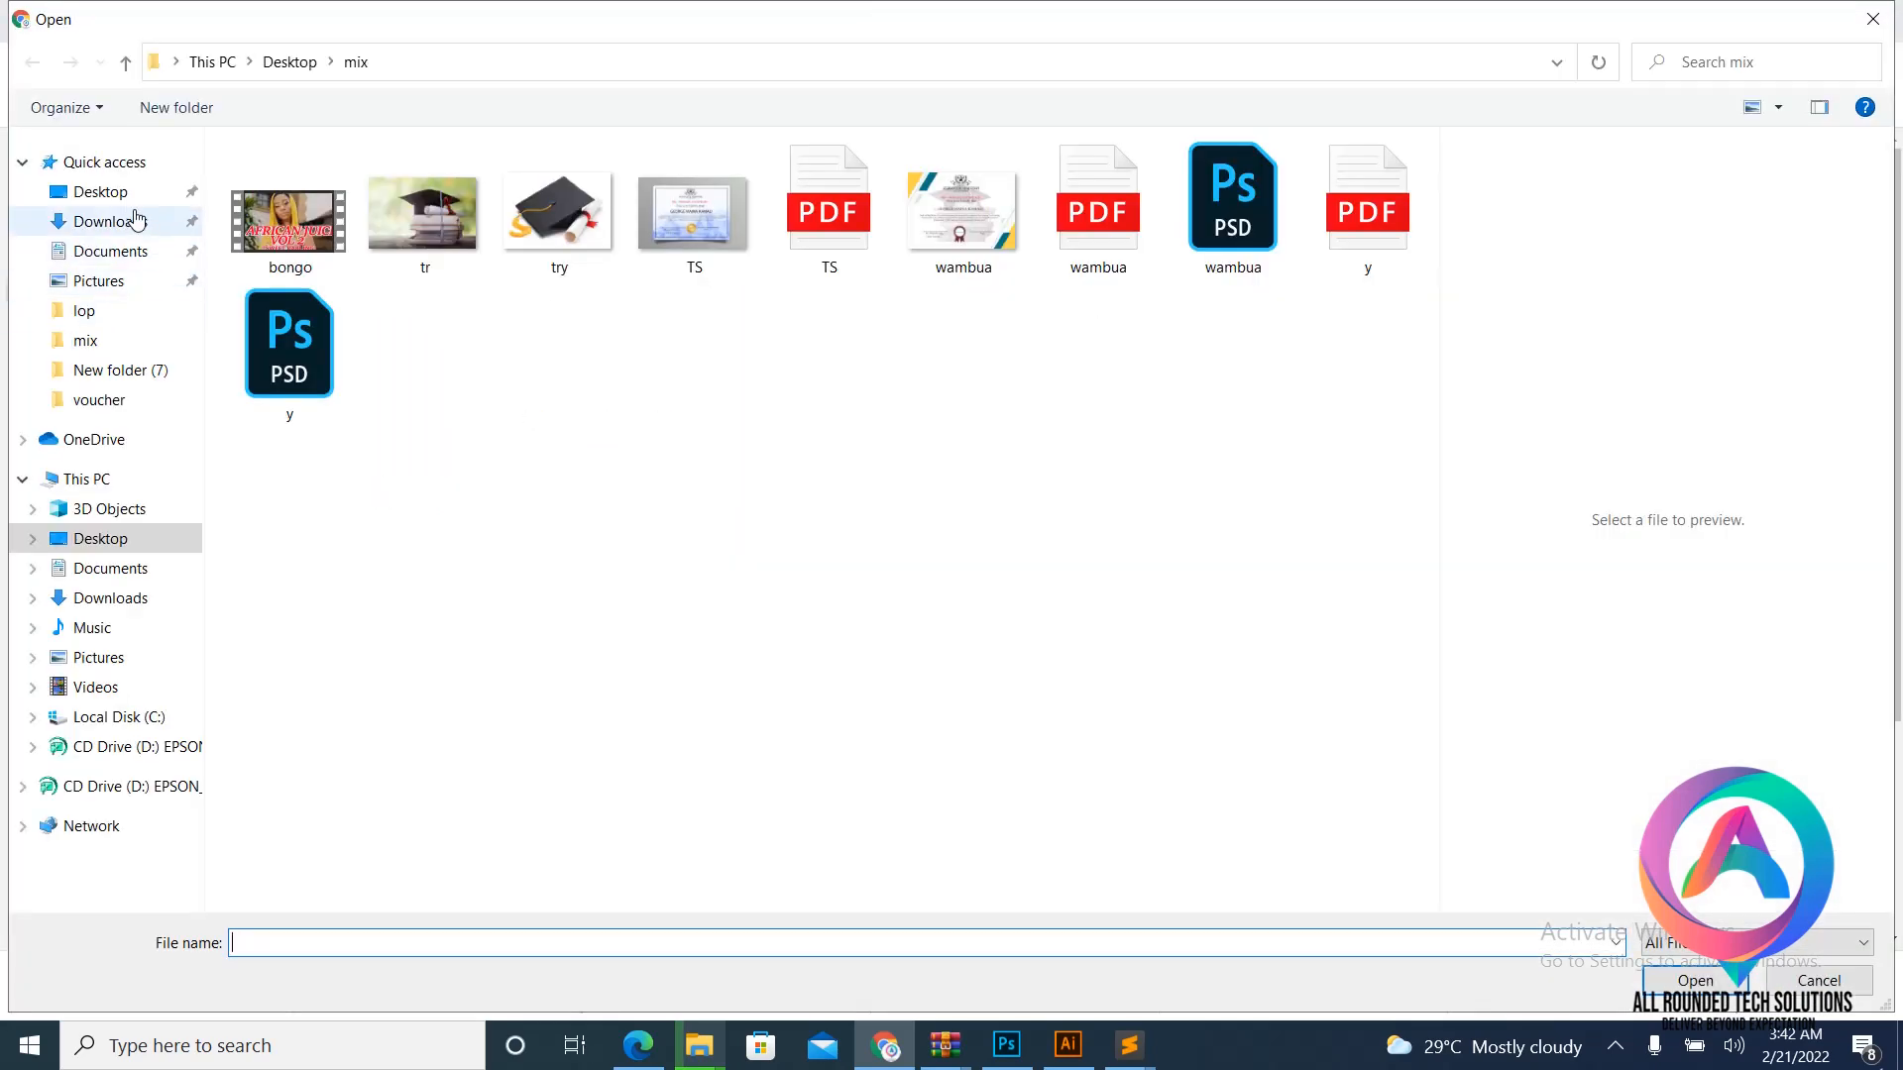
click(117, 166)
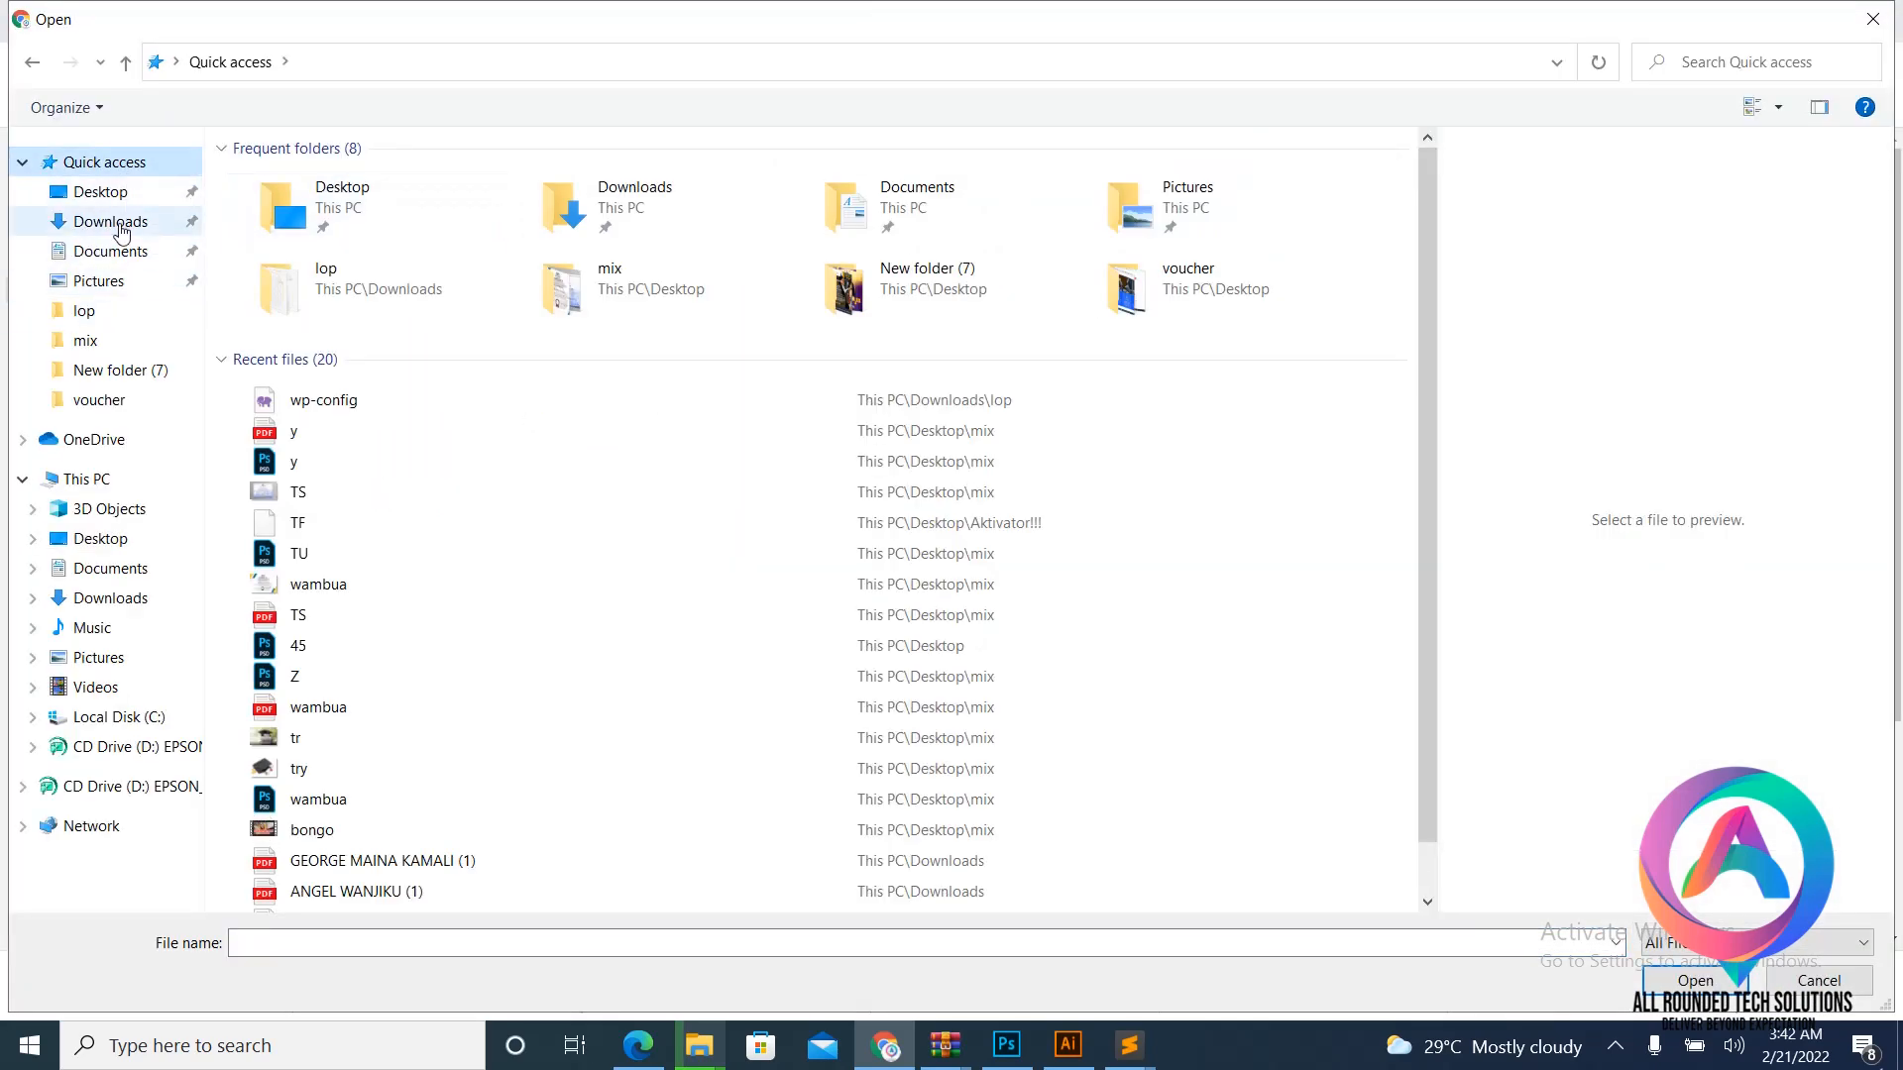
click(106, 220)
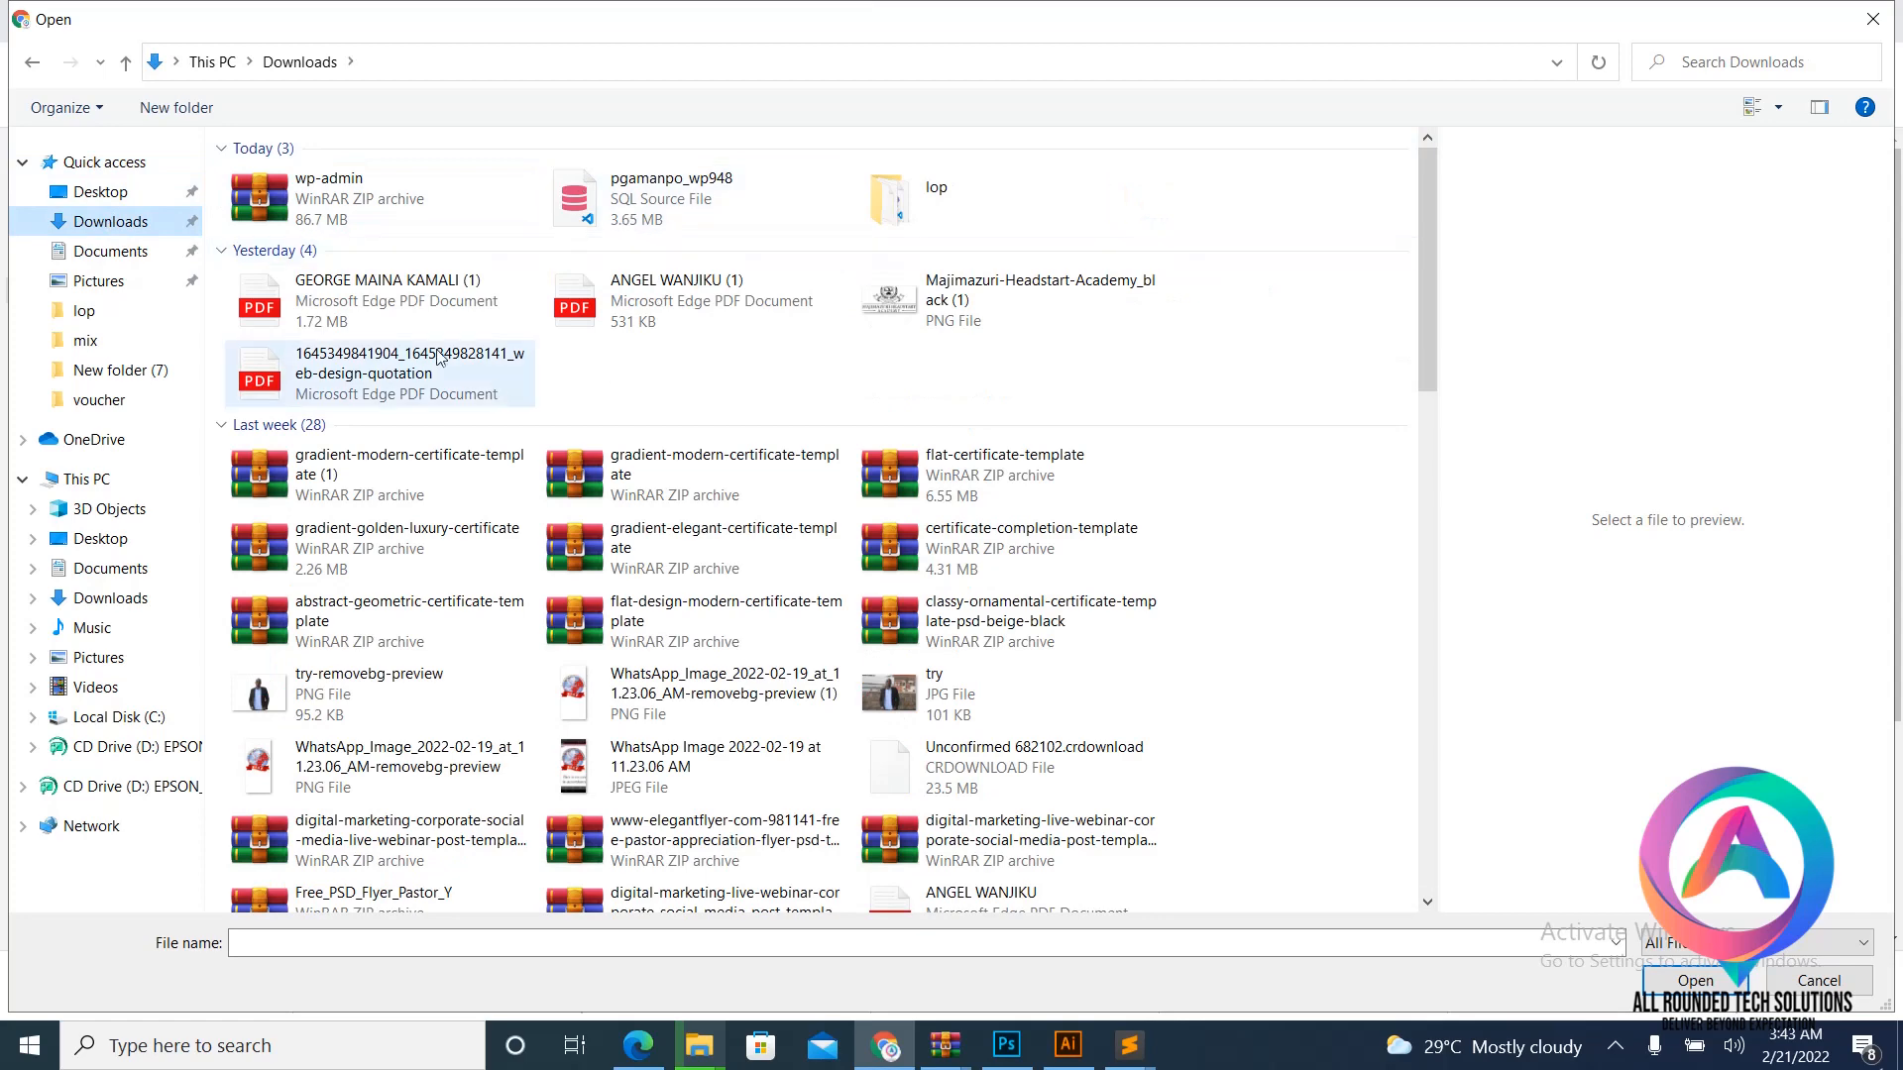
click(654, 208)
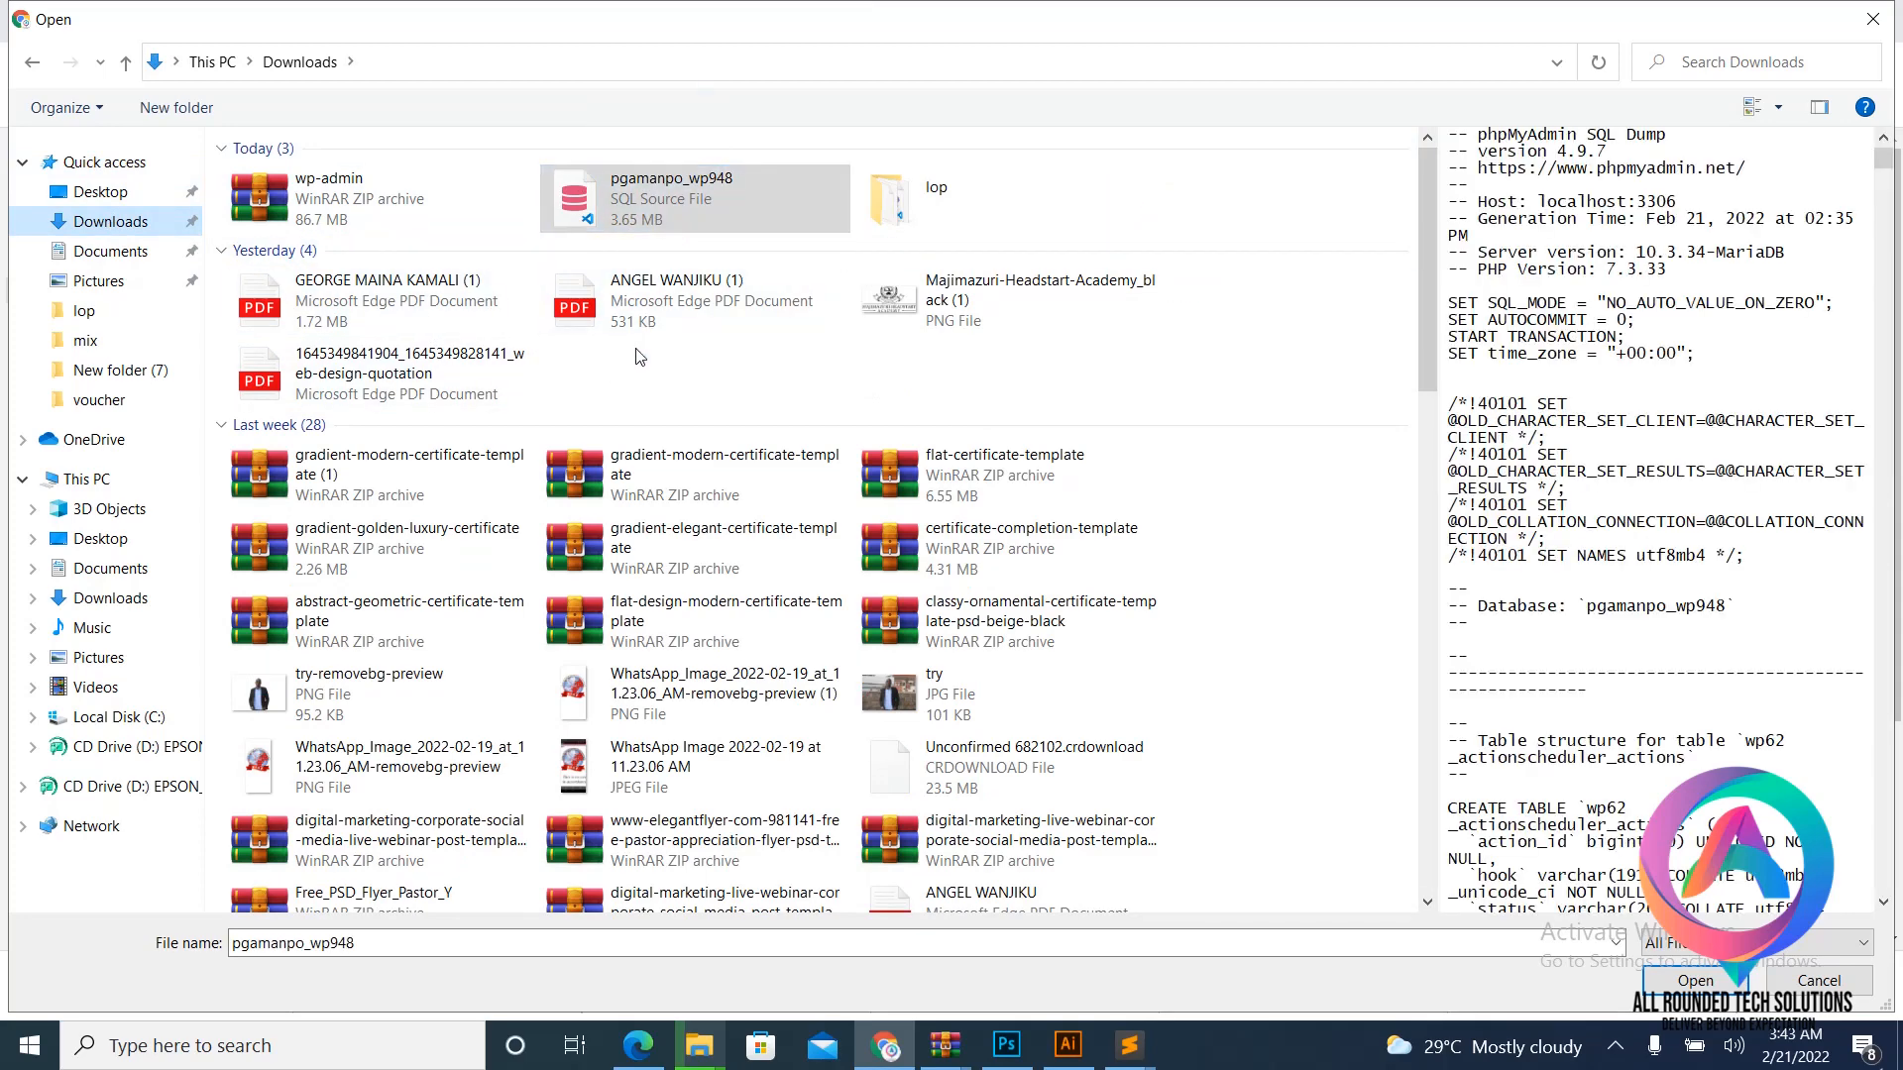
scroll(1593, 448, down, 5)
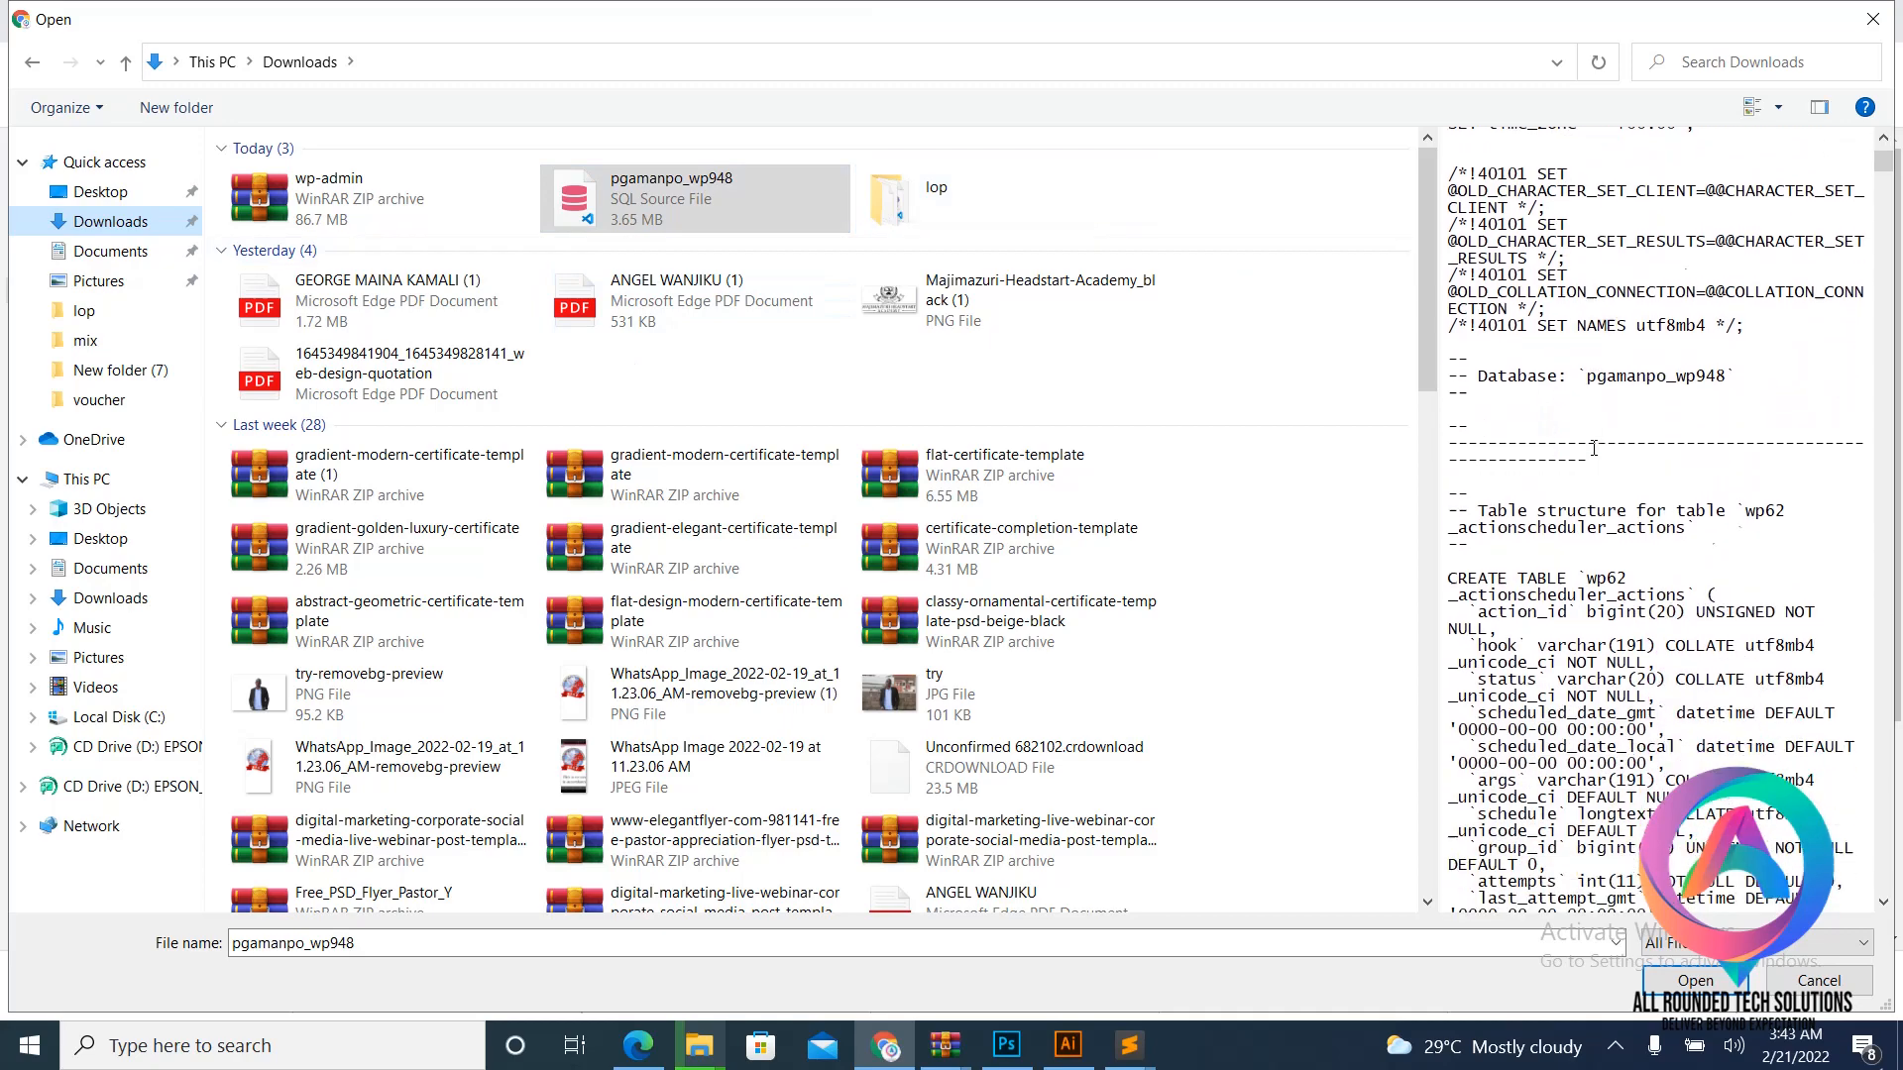
scroll(1594, 448, down, 15)
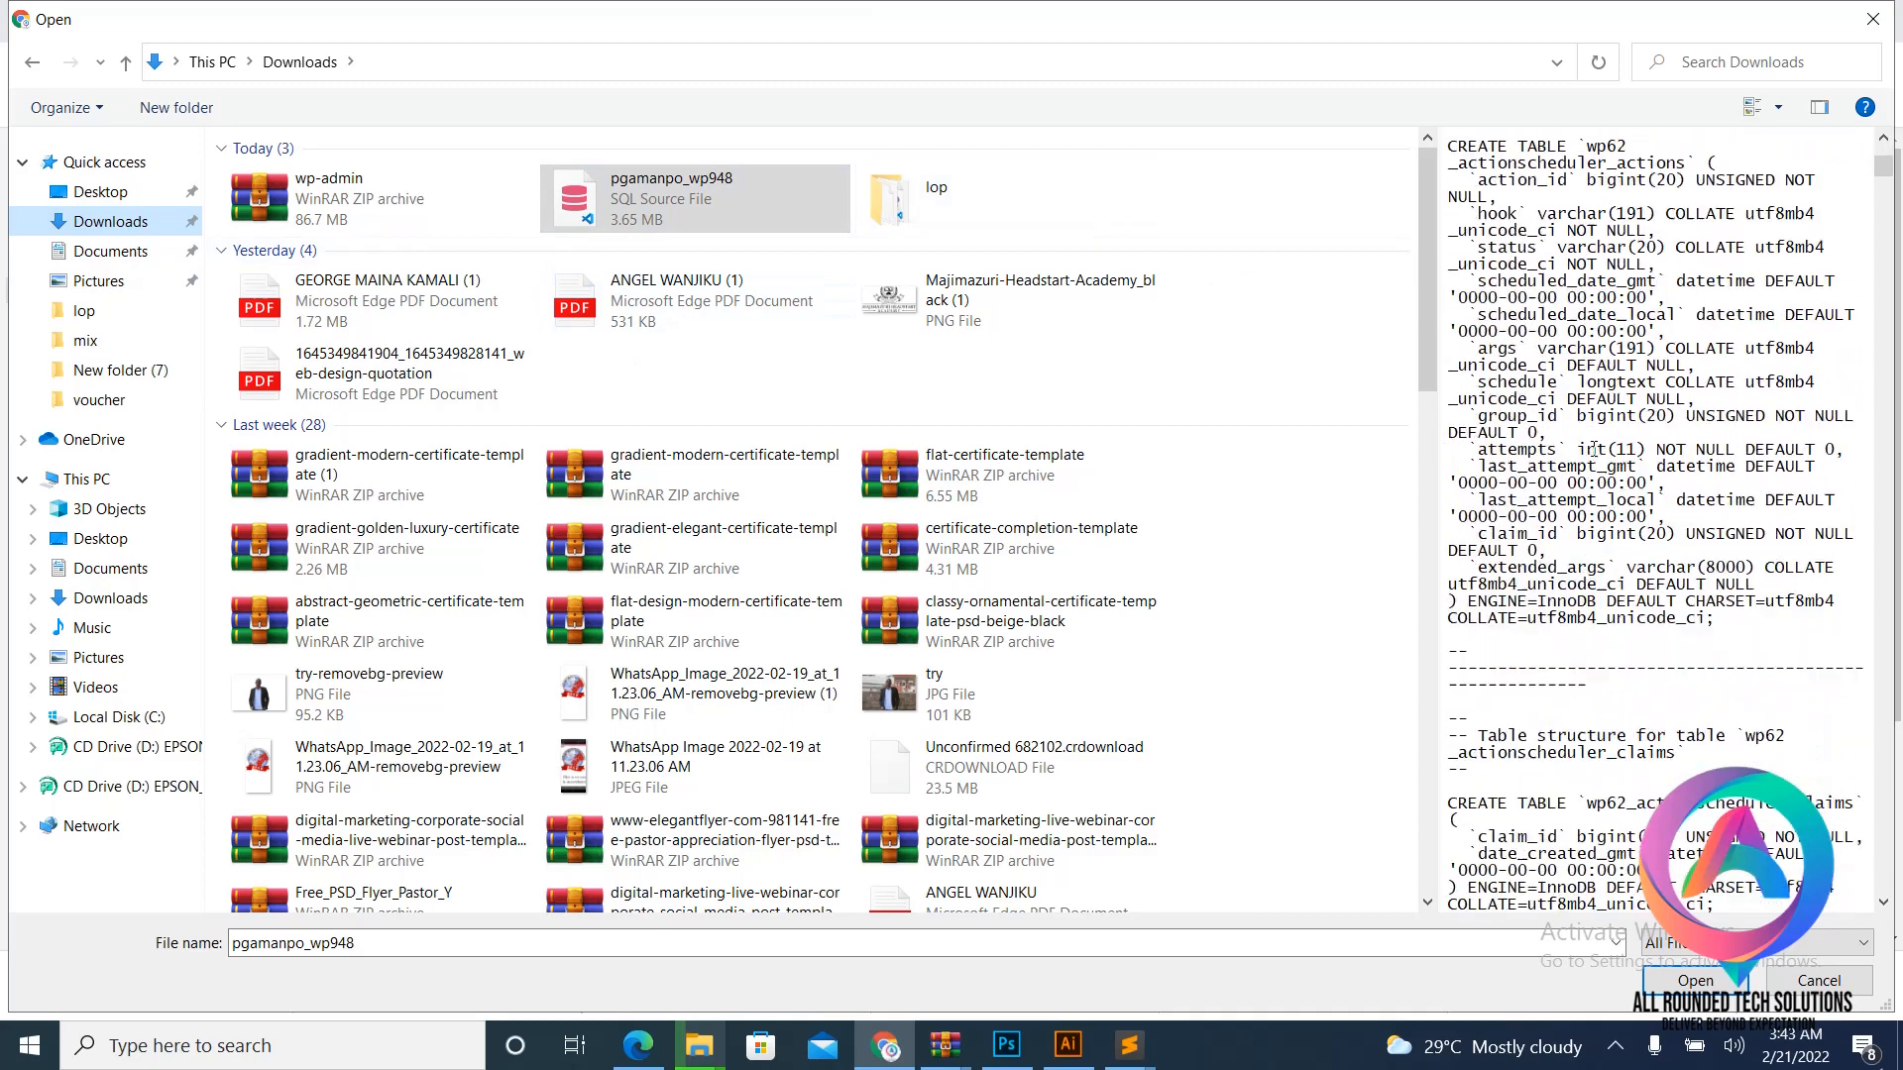
click(1681, 982)
- Start the import of pgamanpo_wp948.sql into lombocpa_sewe
scroll(791, 602, down, 2)
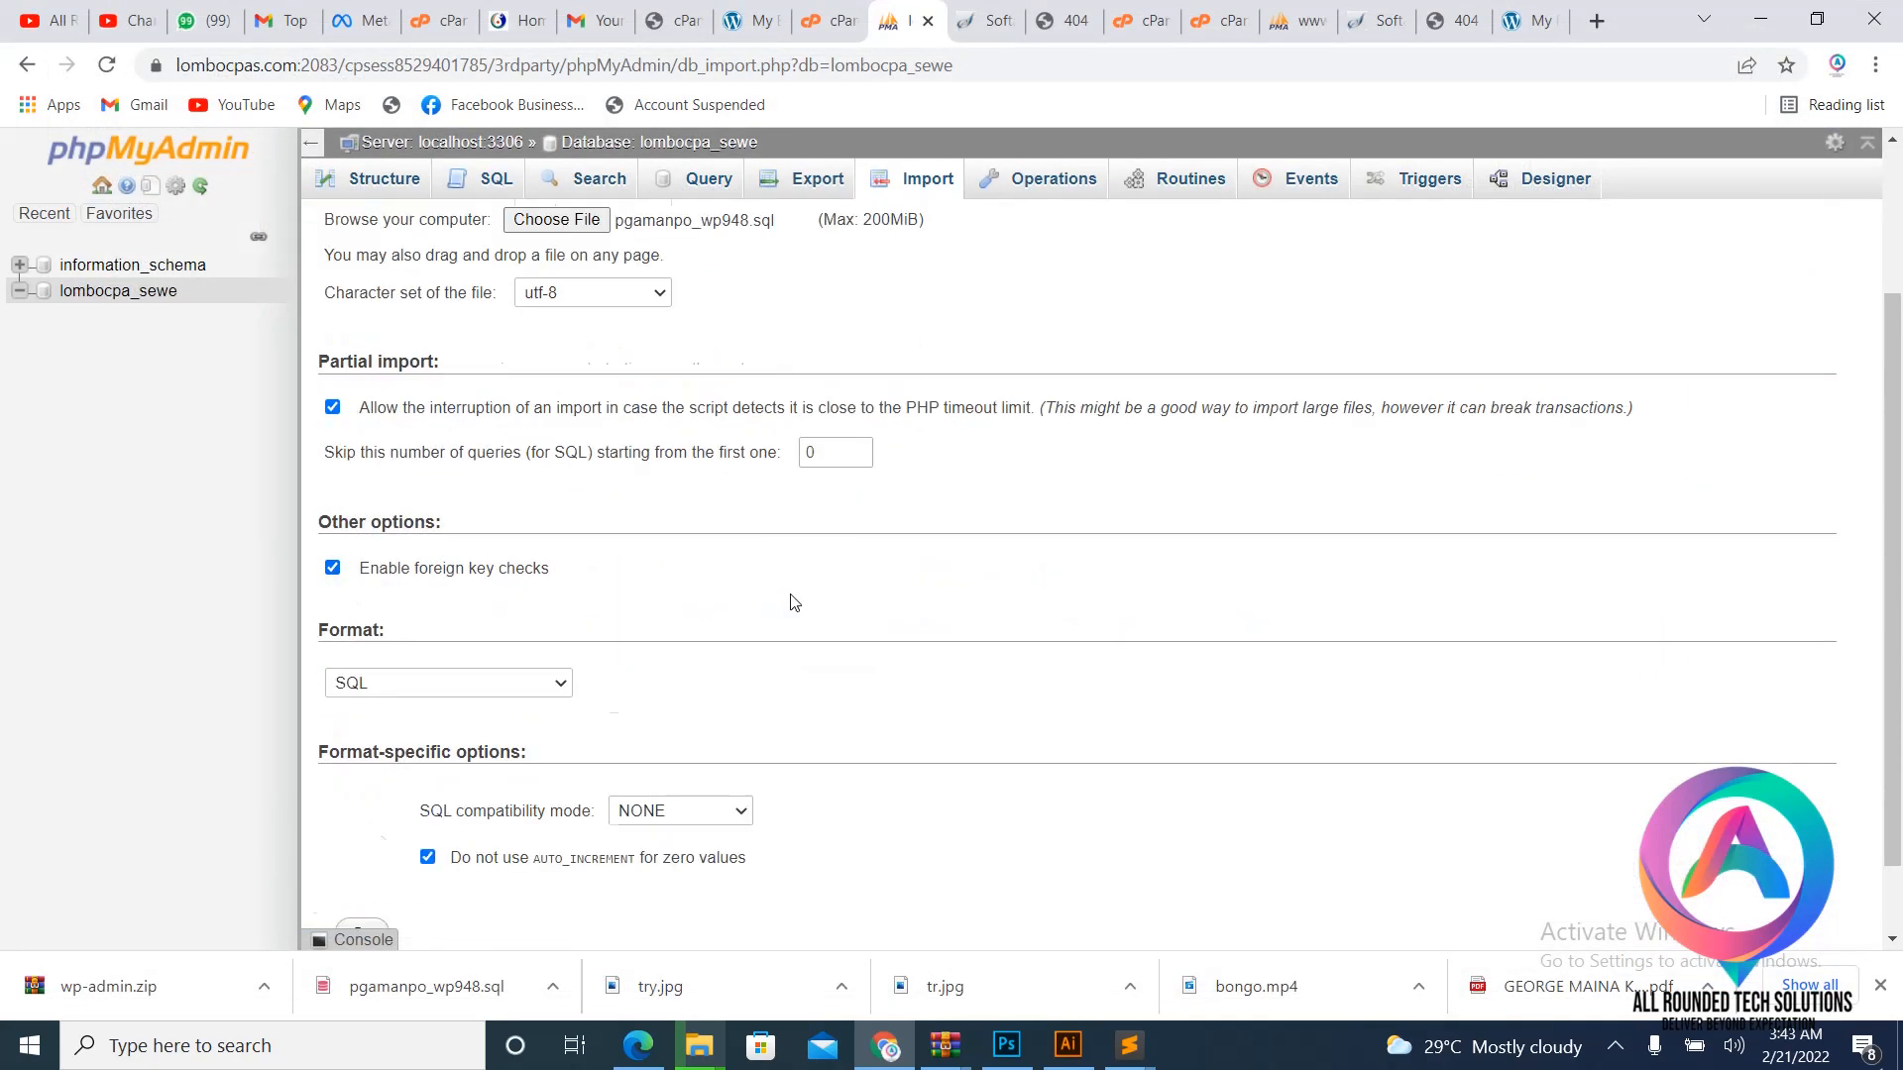
scroll(791, 601, down, 1)
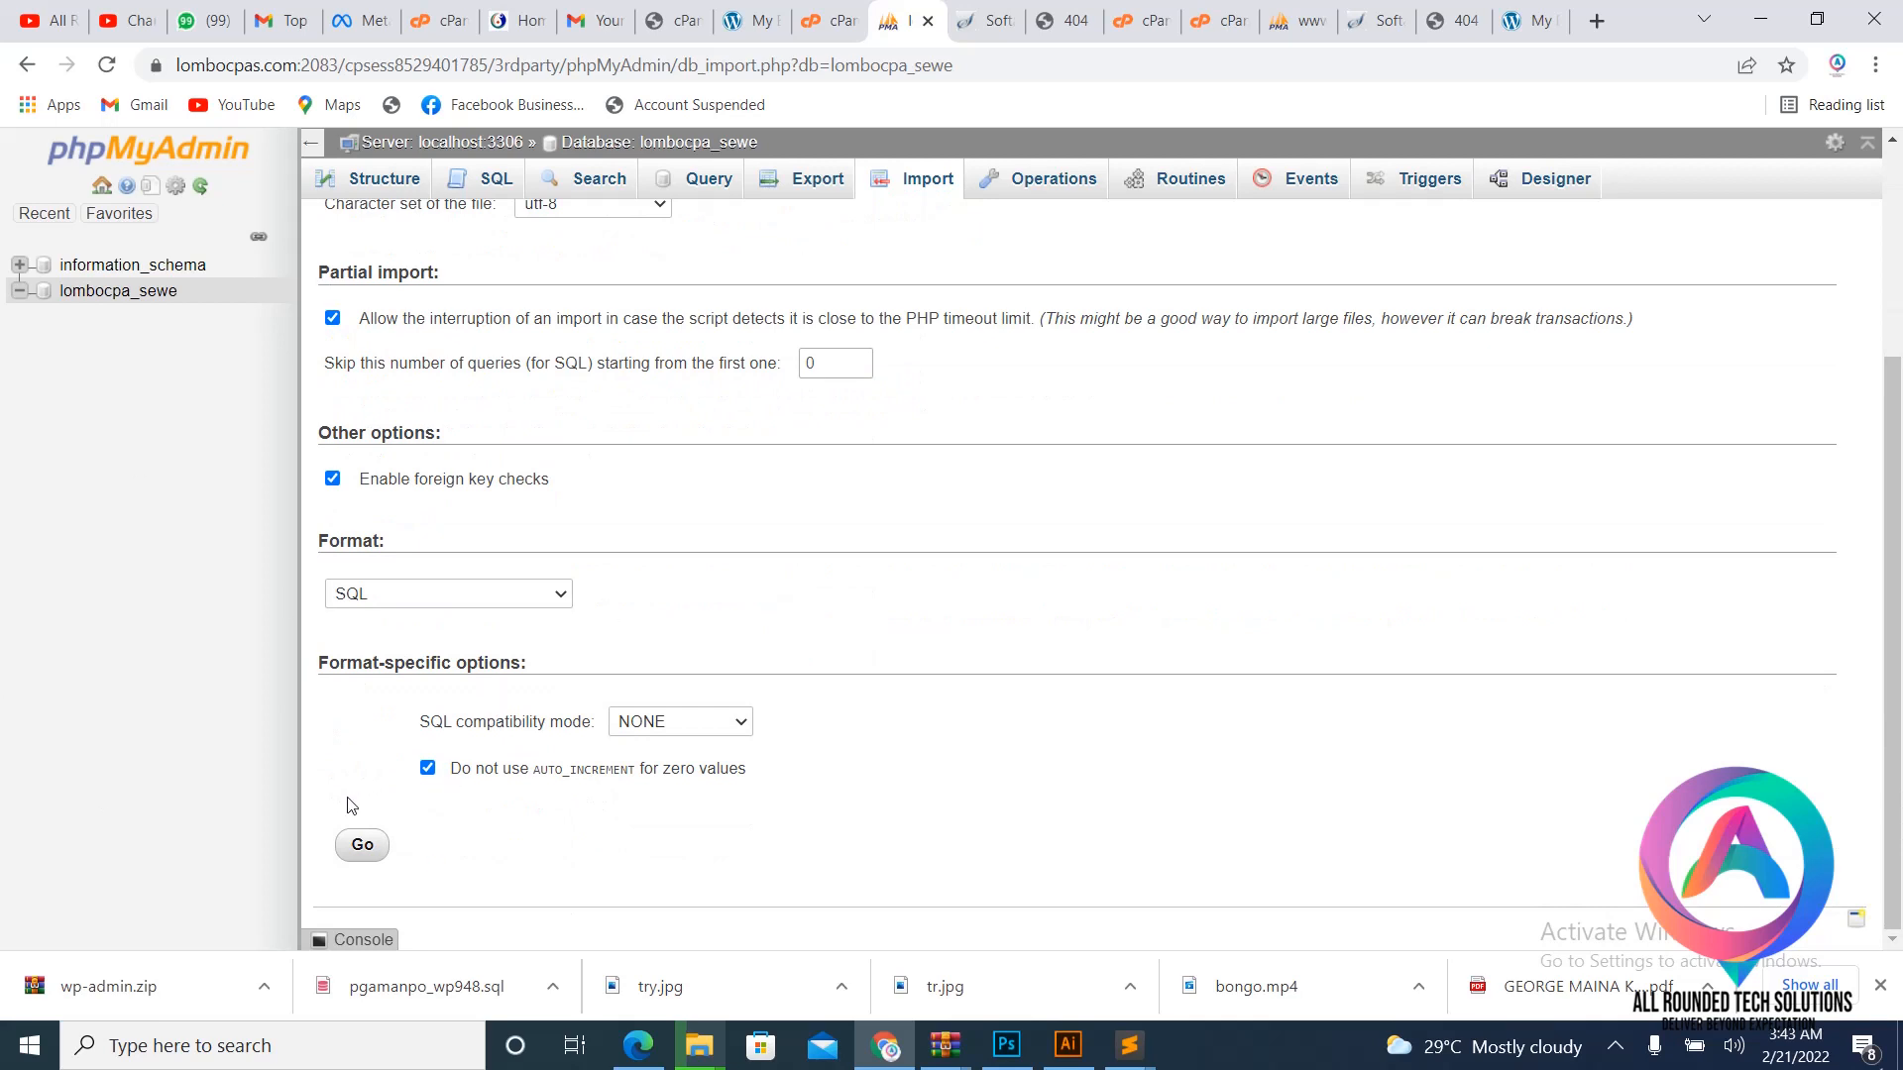
click(370, 846)
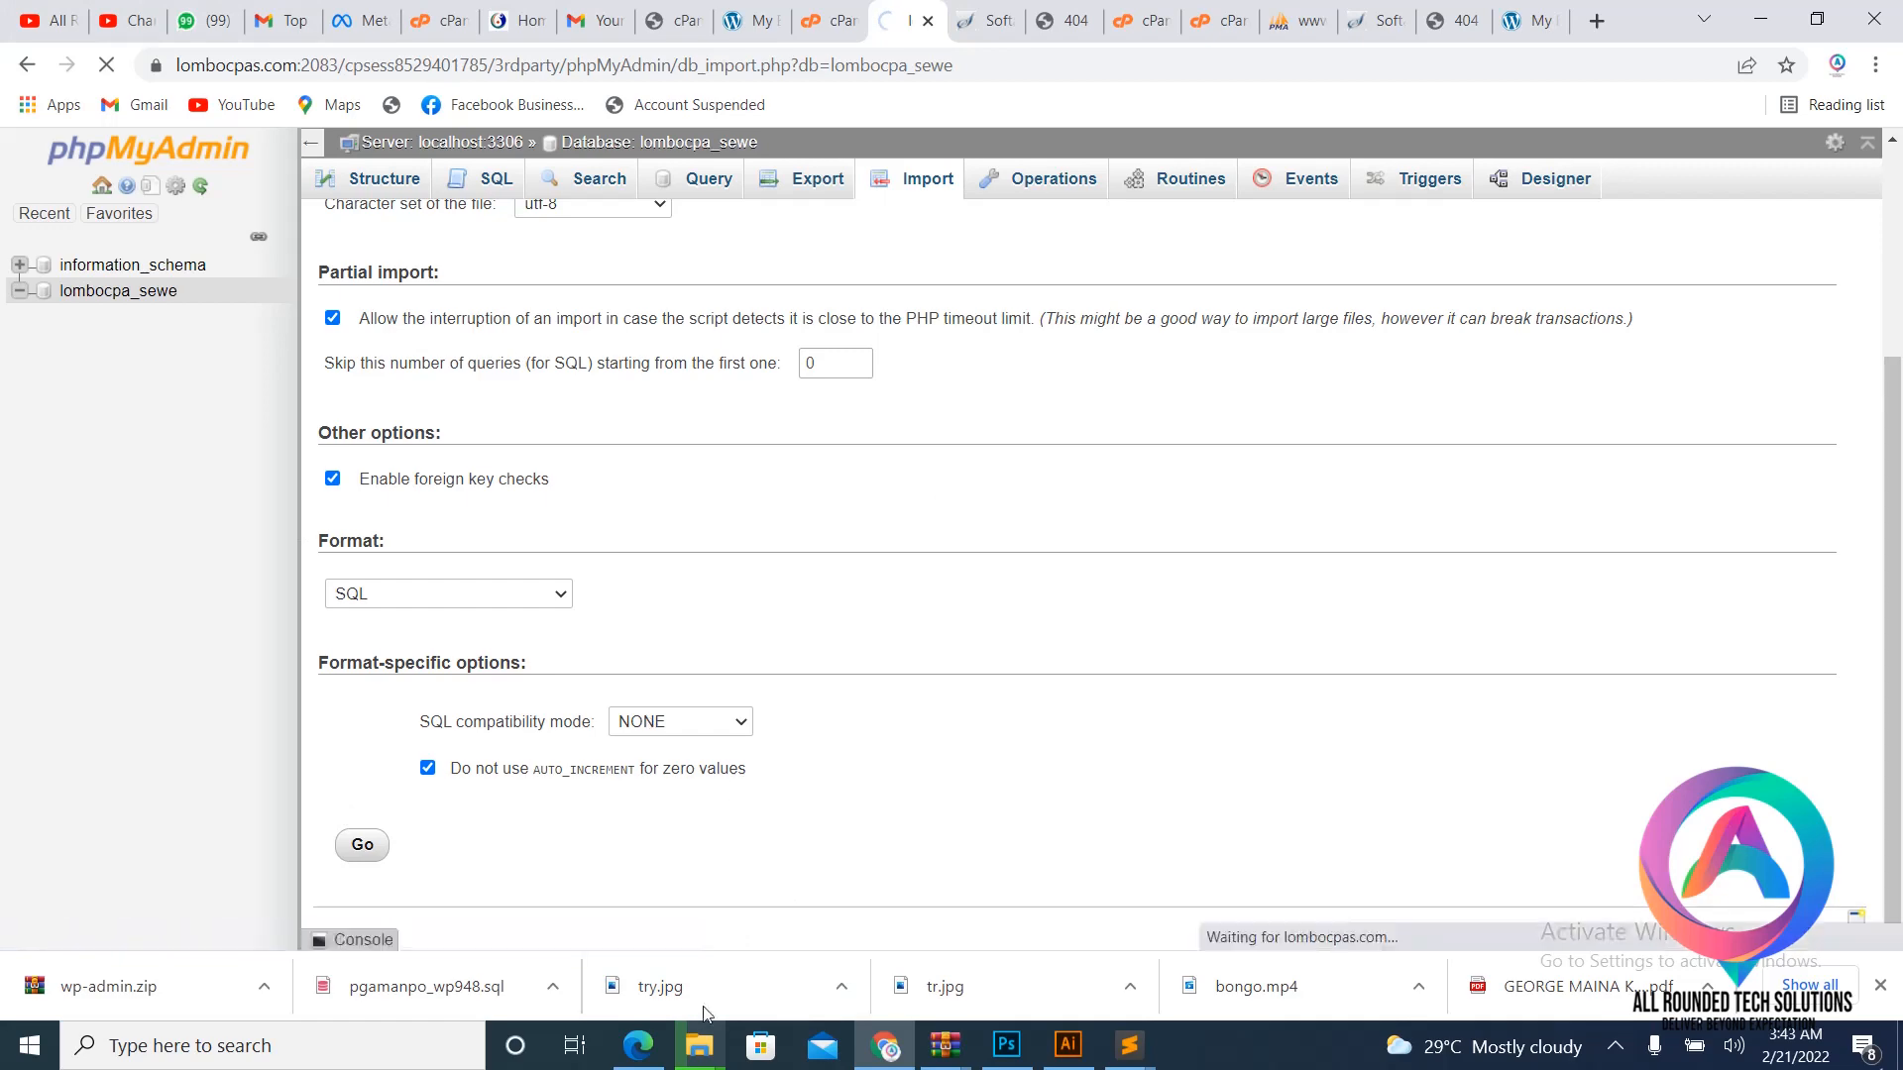
- Keep the default name for the new index archive of the lop folder, then return to the browser
mouse_move(698, 1042)
click(1235, 921)
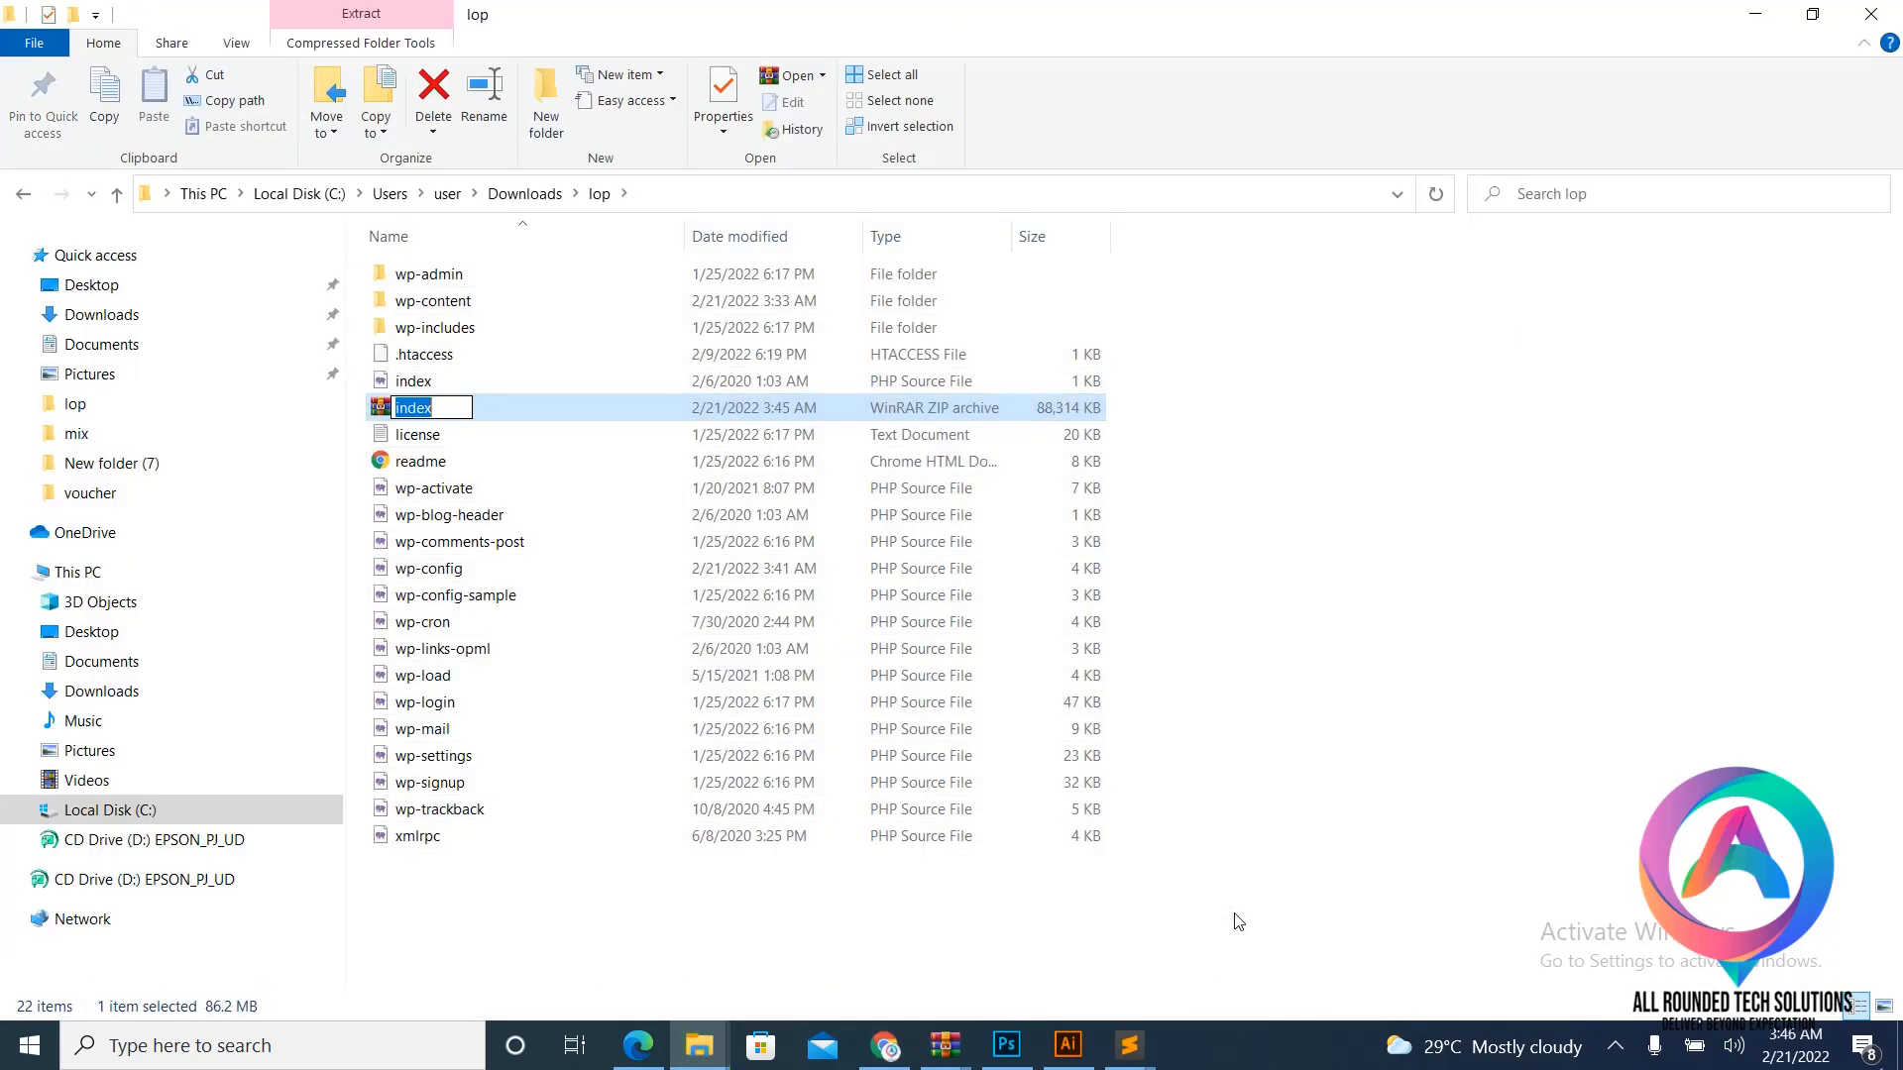
click(1352, 512)
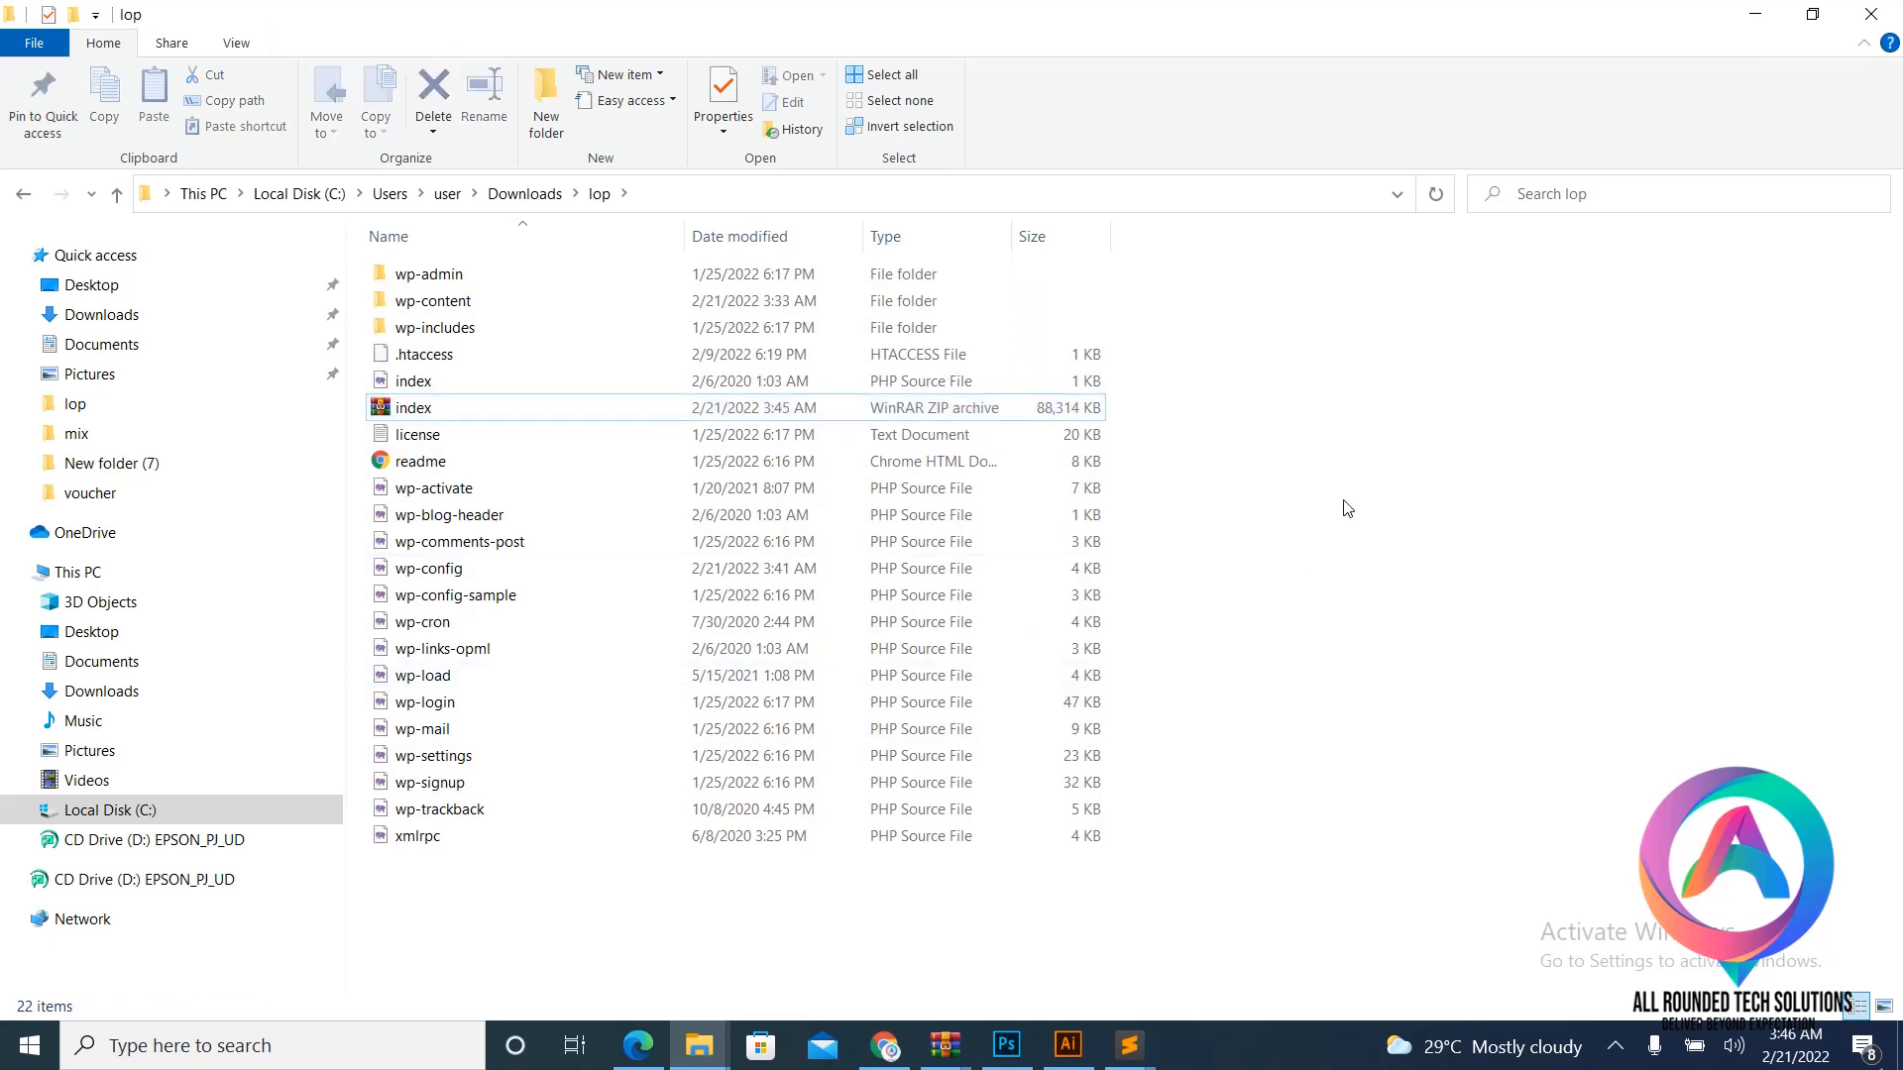
click(891, 1059)
- Open the public_html folder in cPanel's File Manager
click(828, 20)
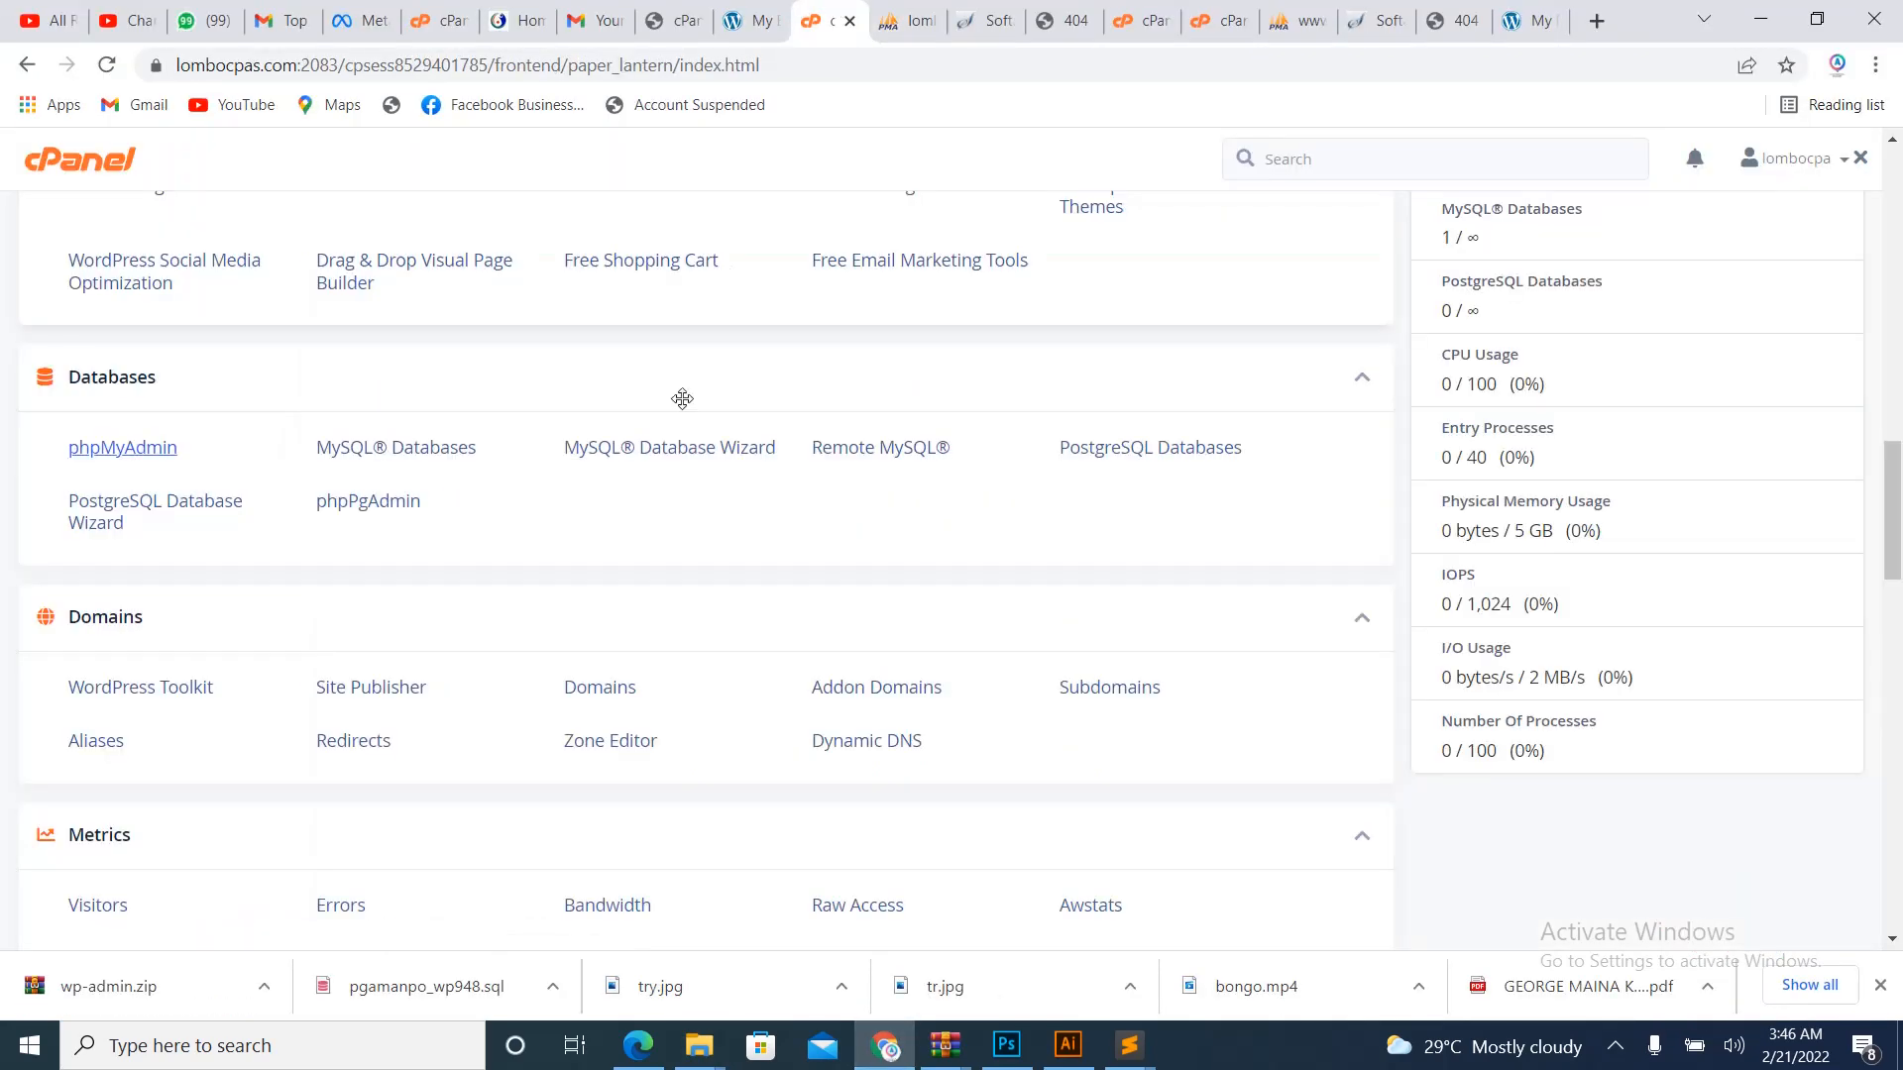
scroll(681, 398, up, 8)
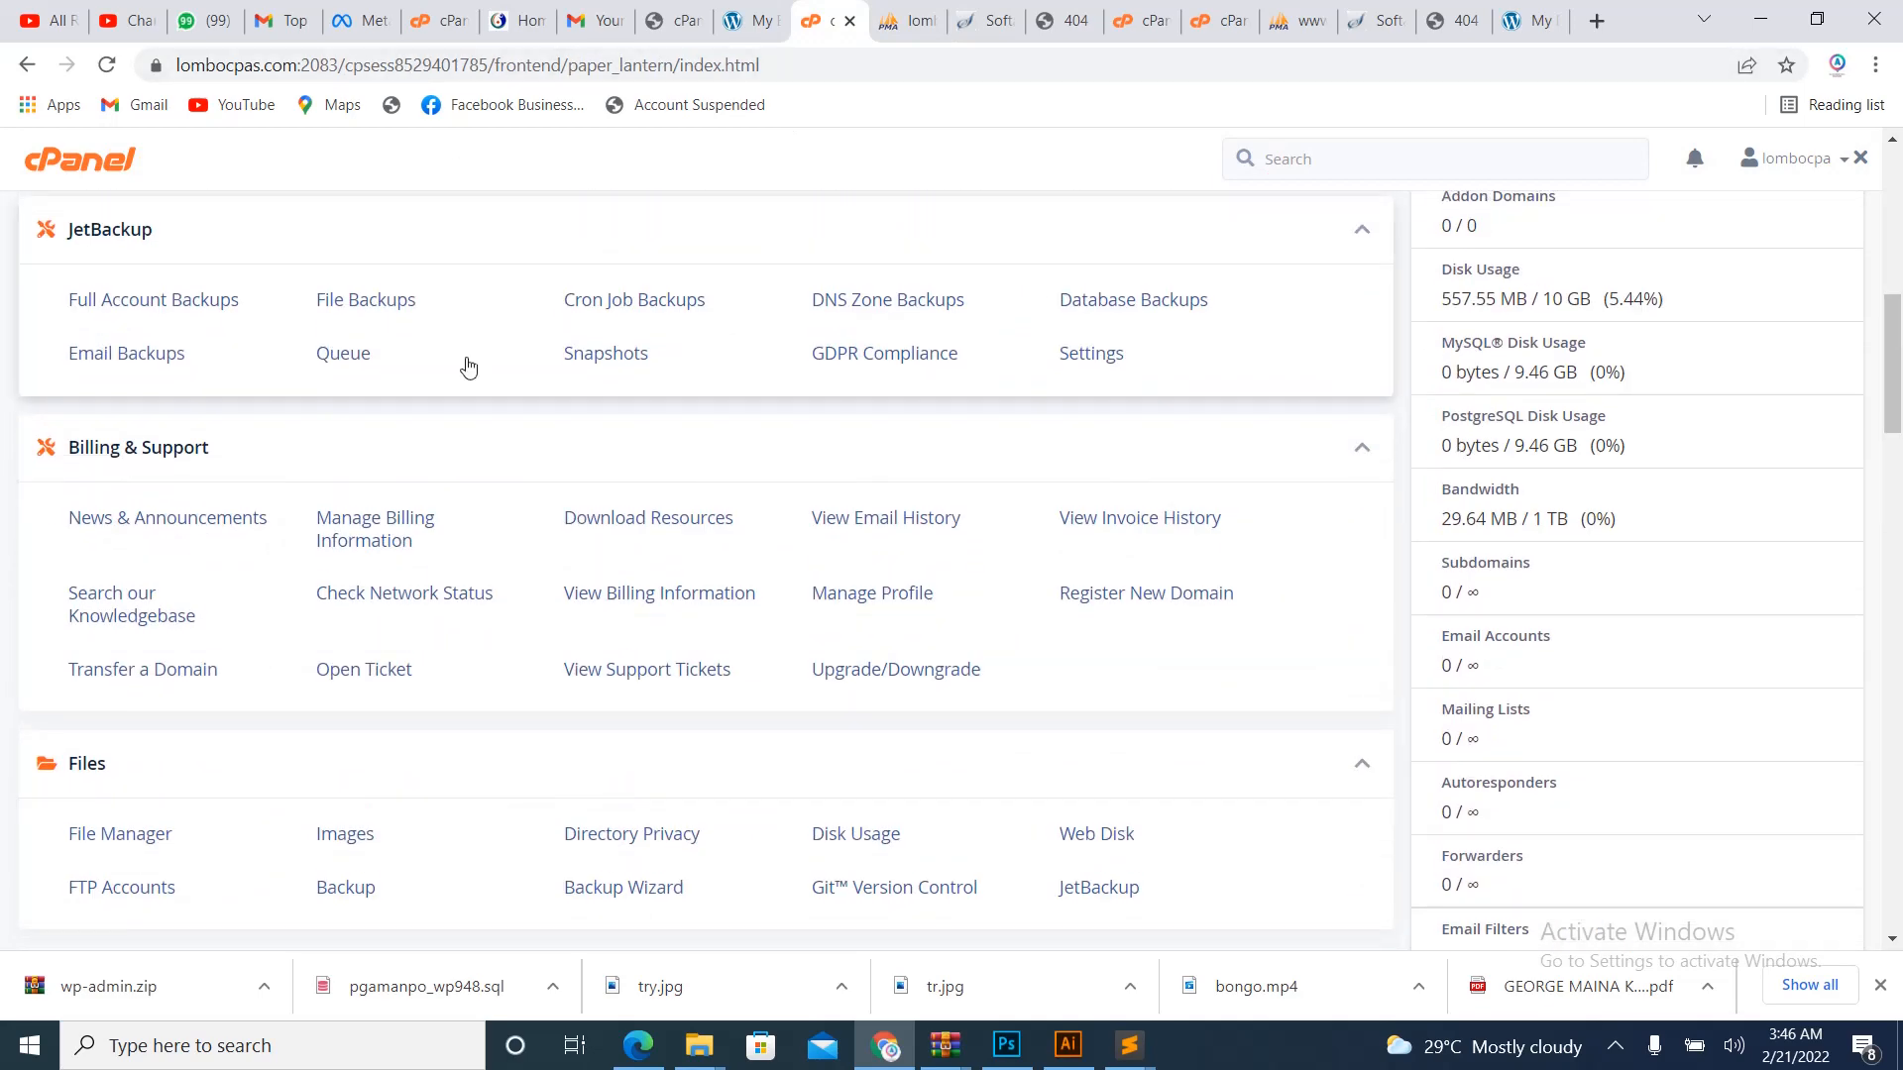
scroll(471, 370, up, 8)
scroll(595, 536, down, 8)
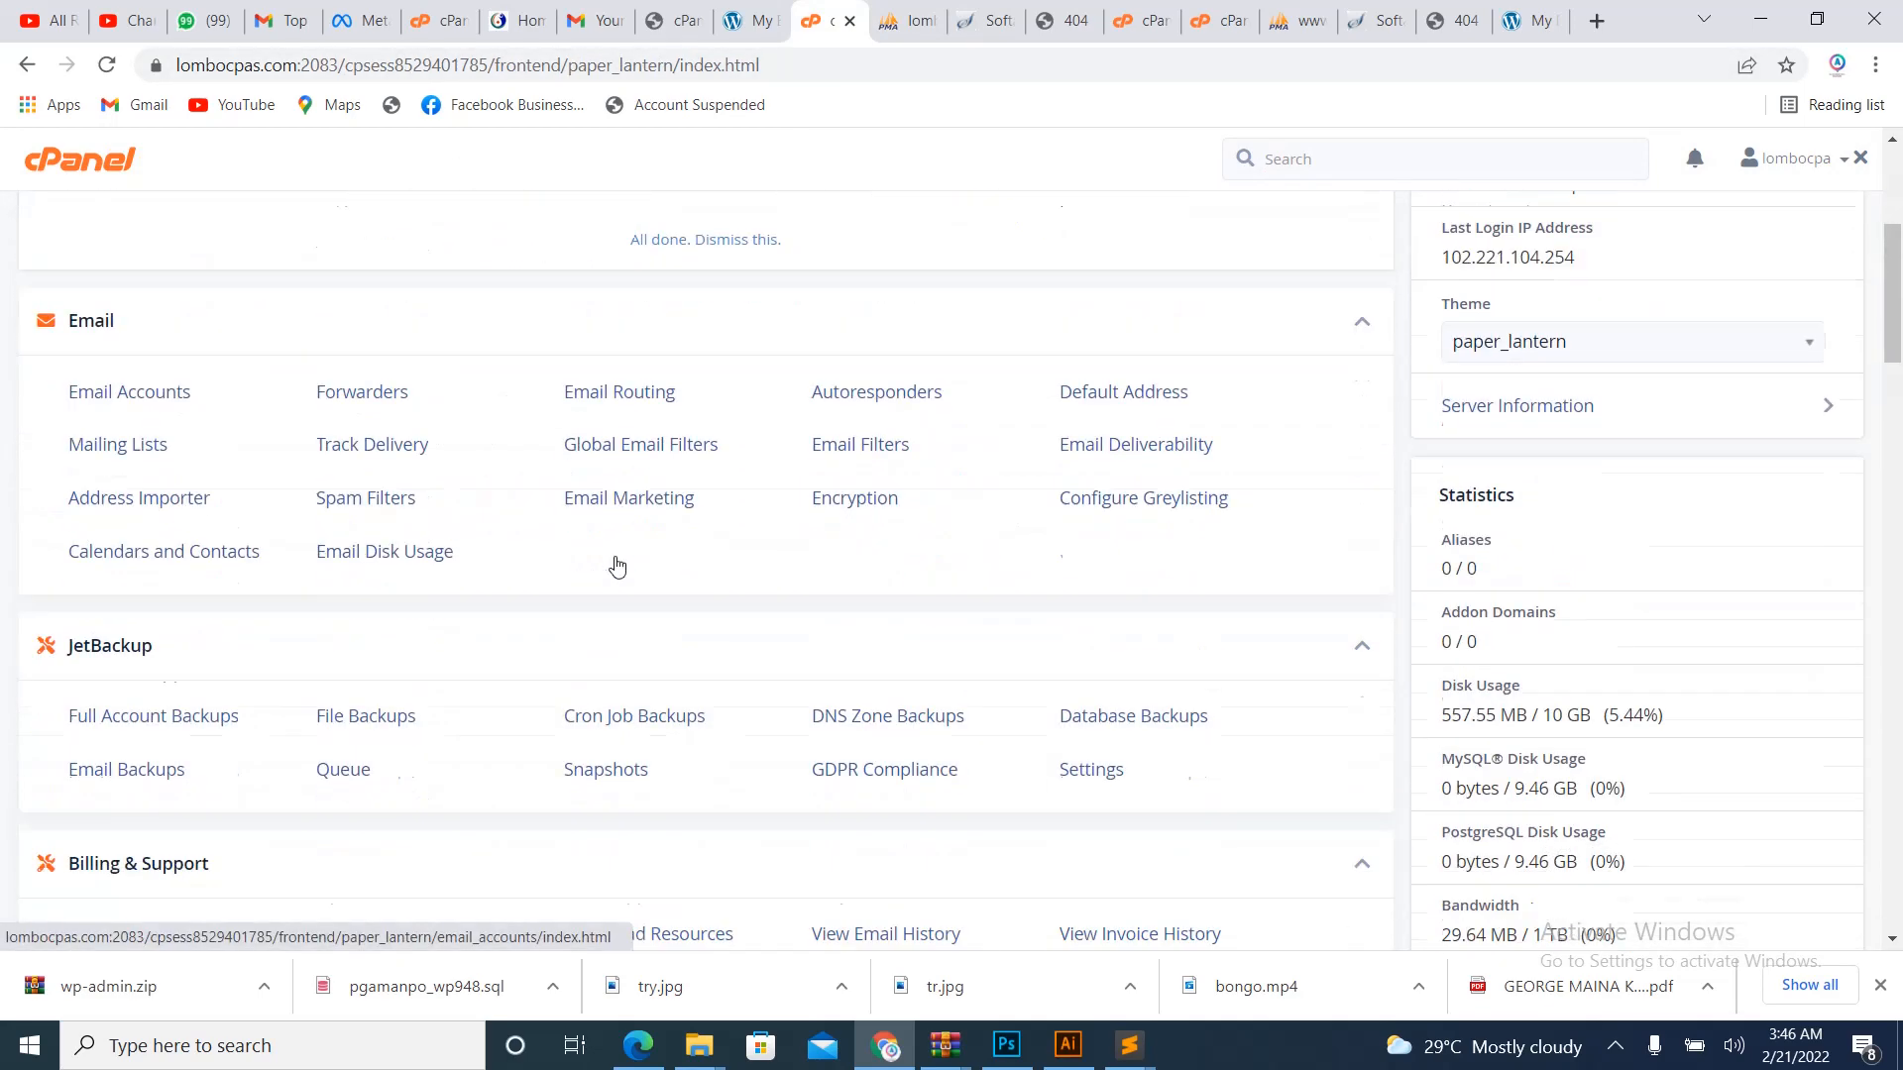
scroll(515, 552, up, 3)
scroll(178, 505, up, 4)
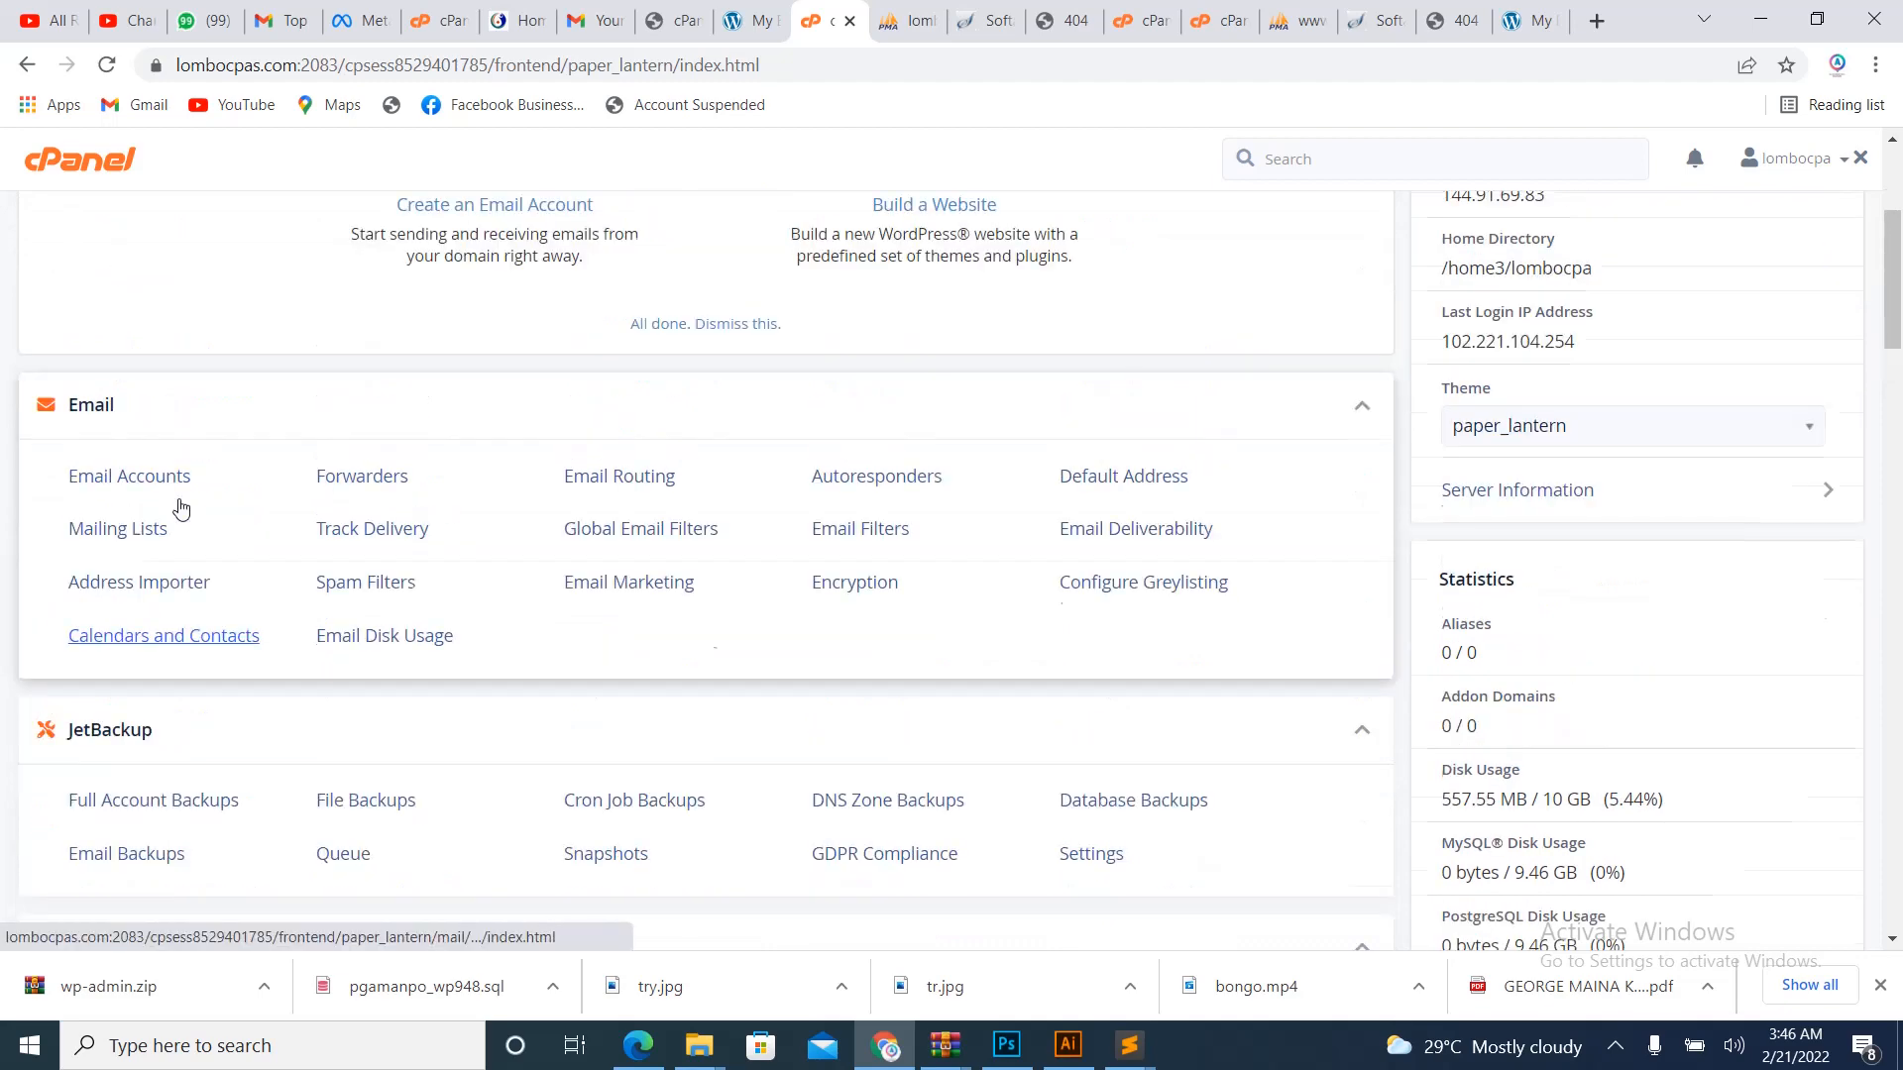
scroll(195, 535, down, 5)
scroll(195, 536, down, 4)
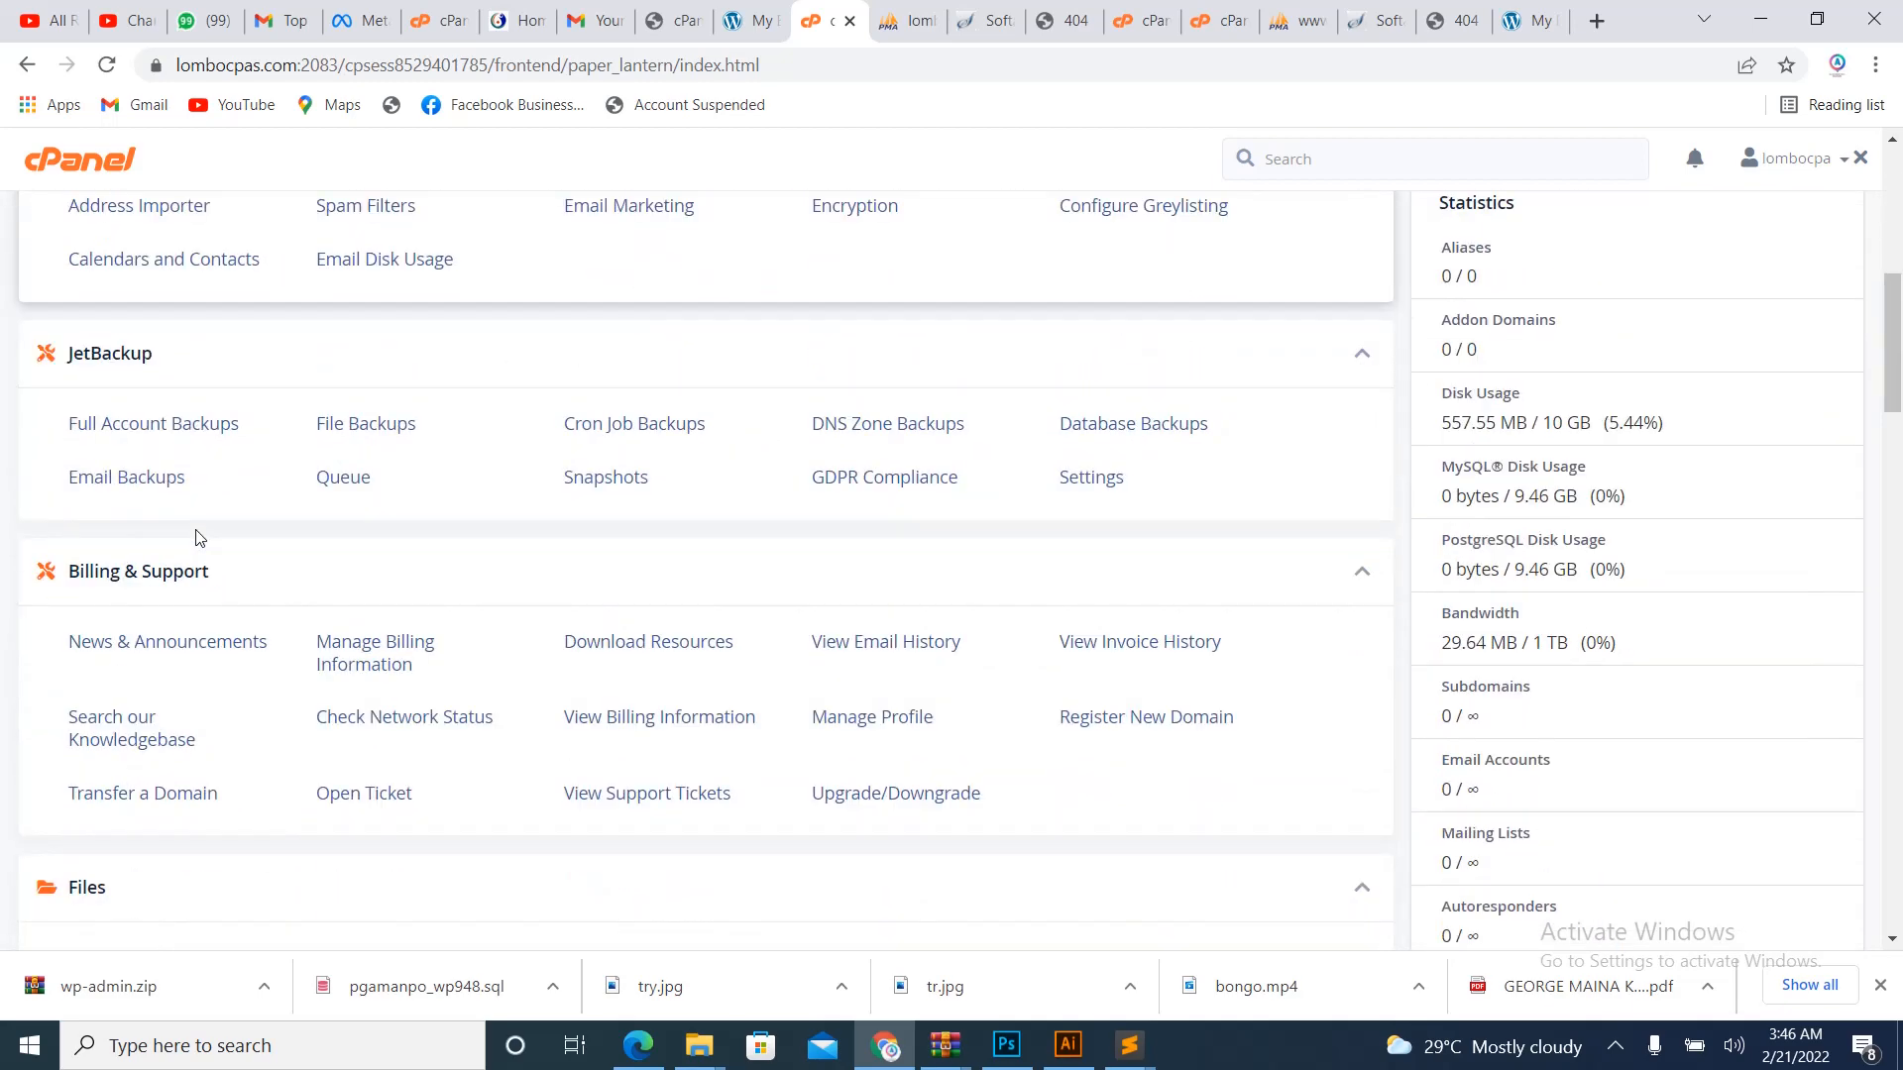
click(119, 717)
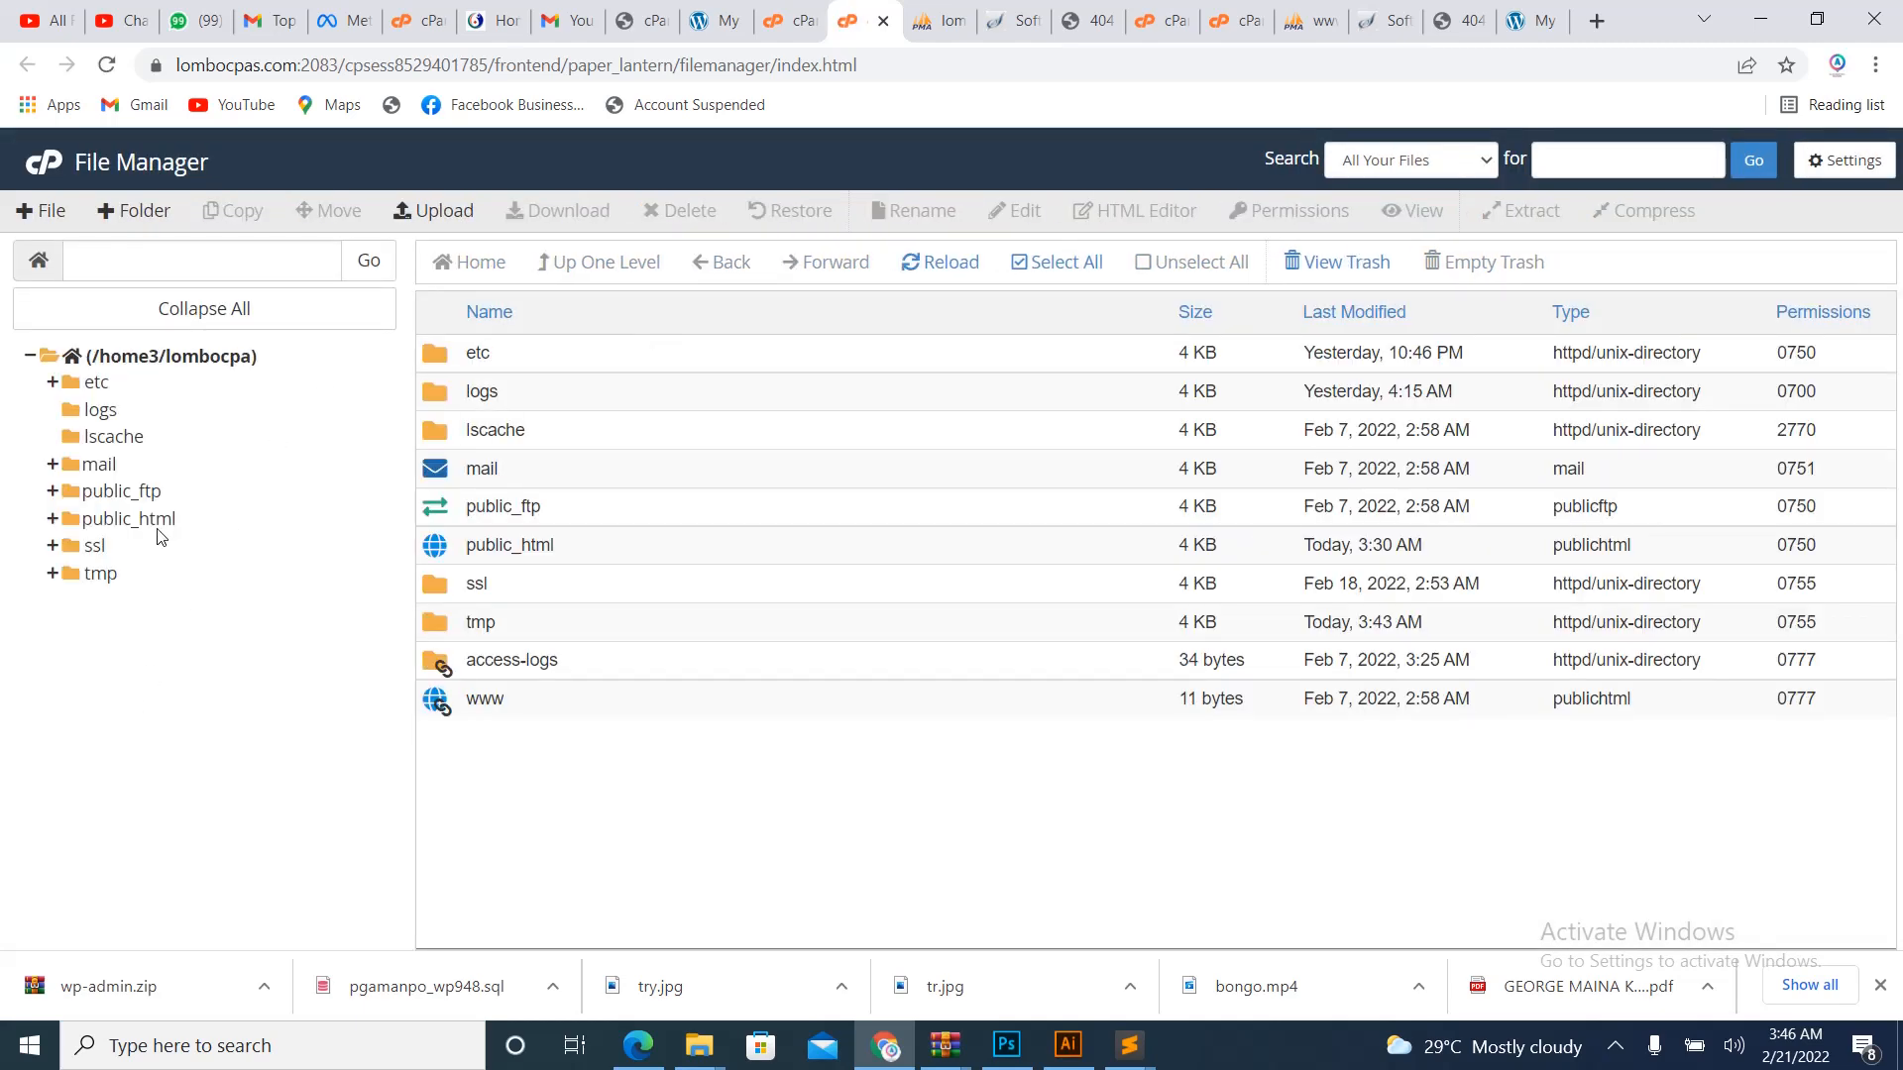
click(156, 524)
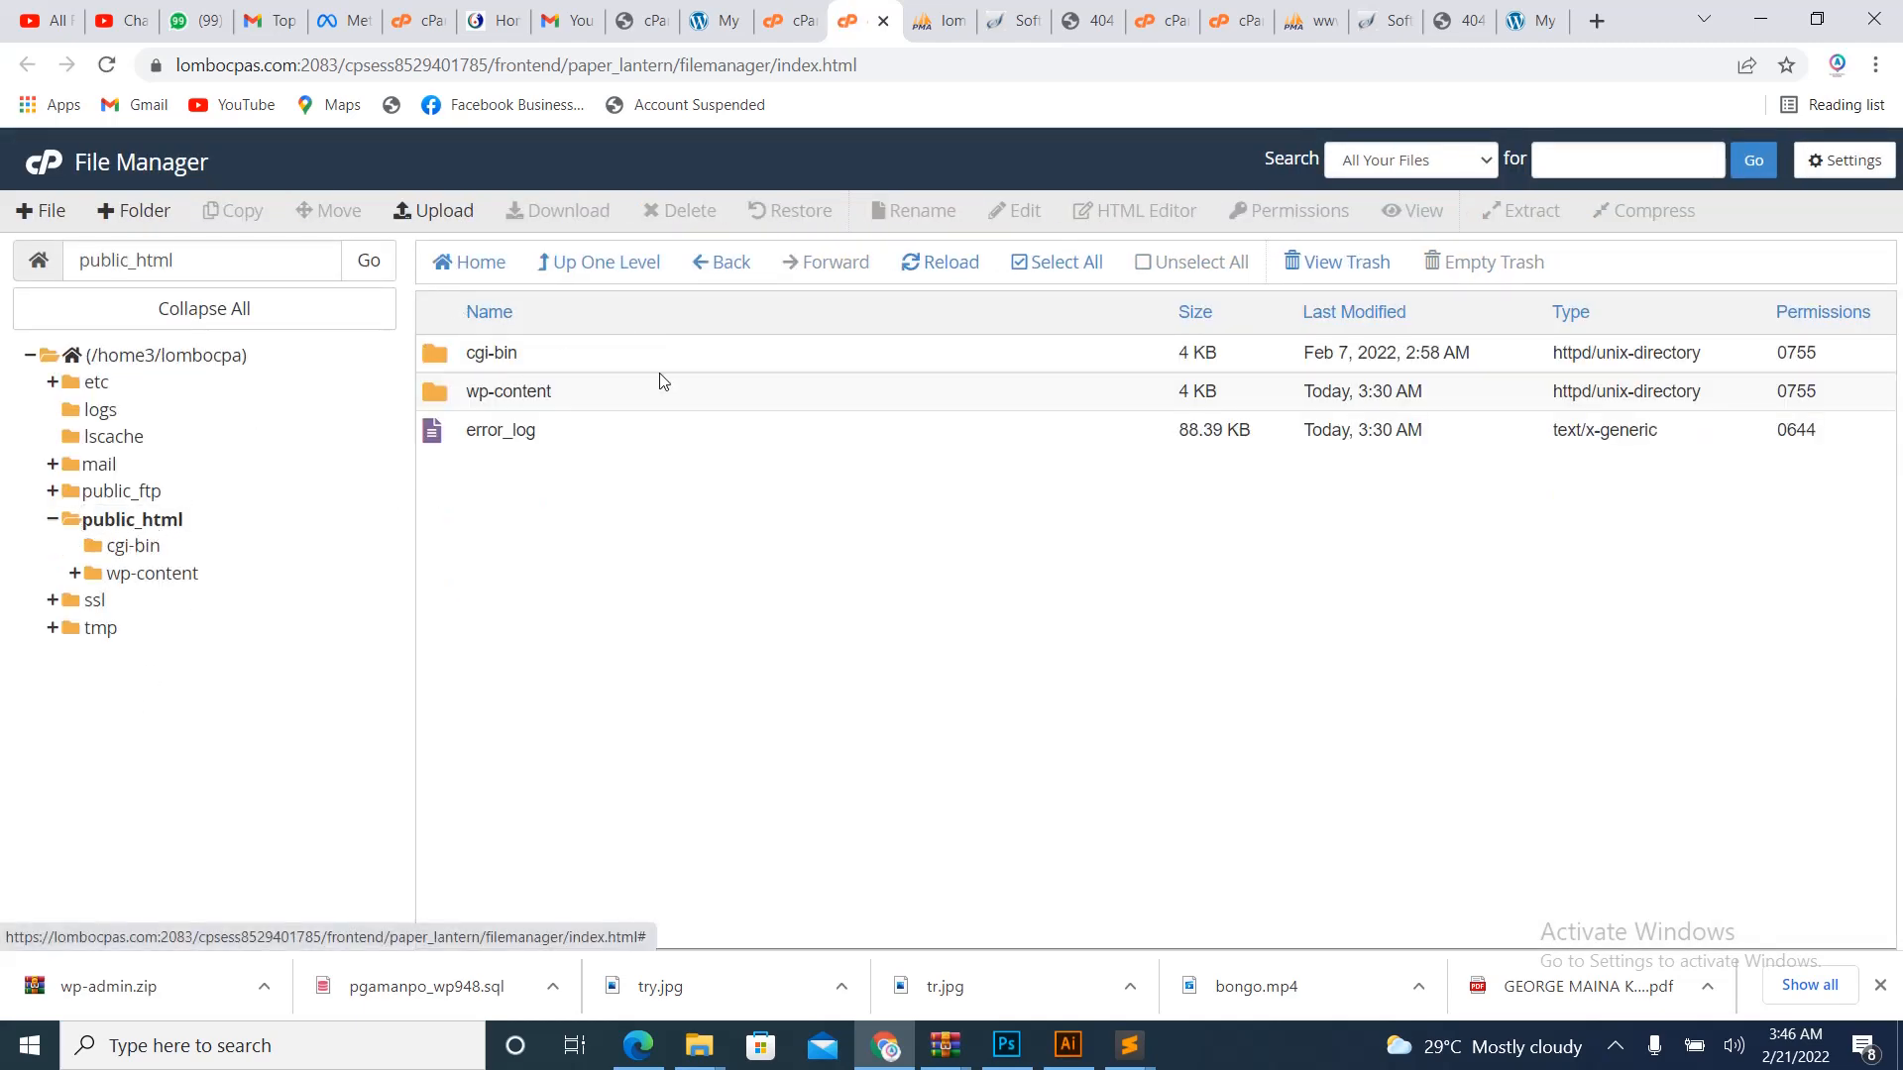
- Move wp-content and error_log from public_html to the trash, then open File Upload
click(571, 433)
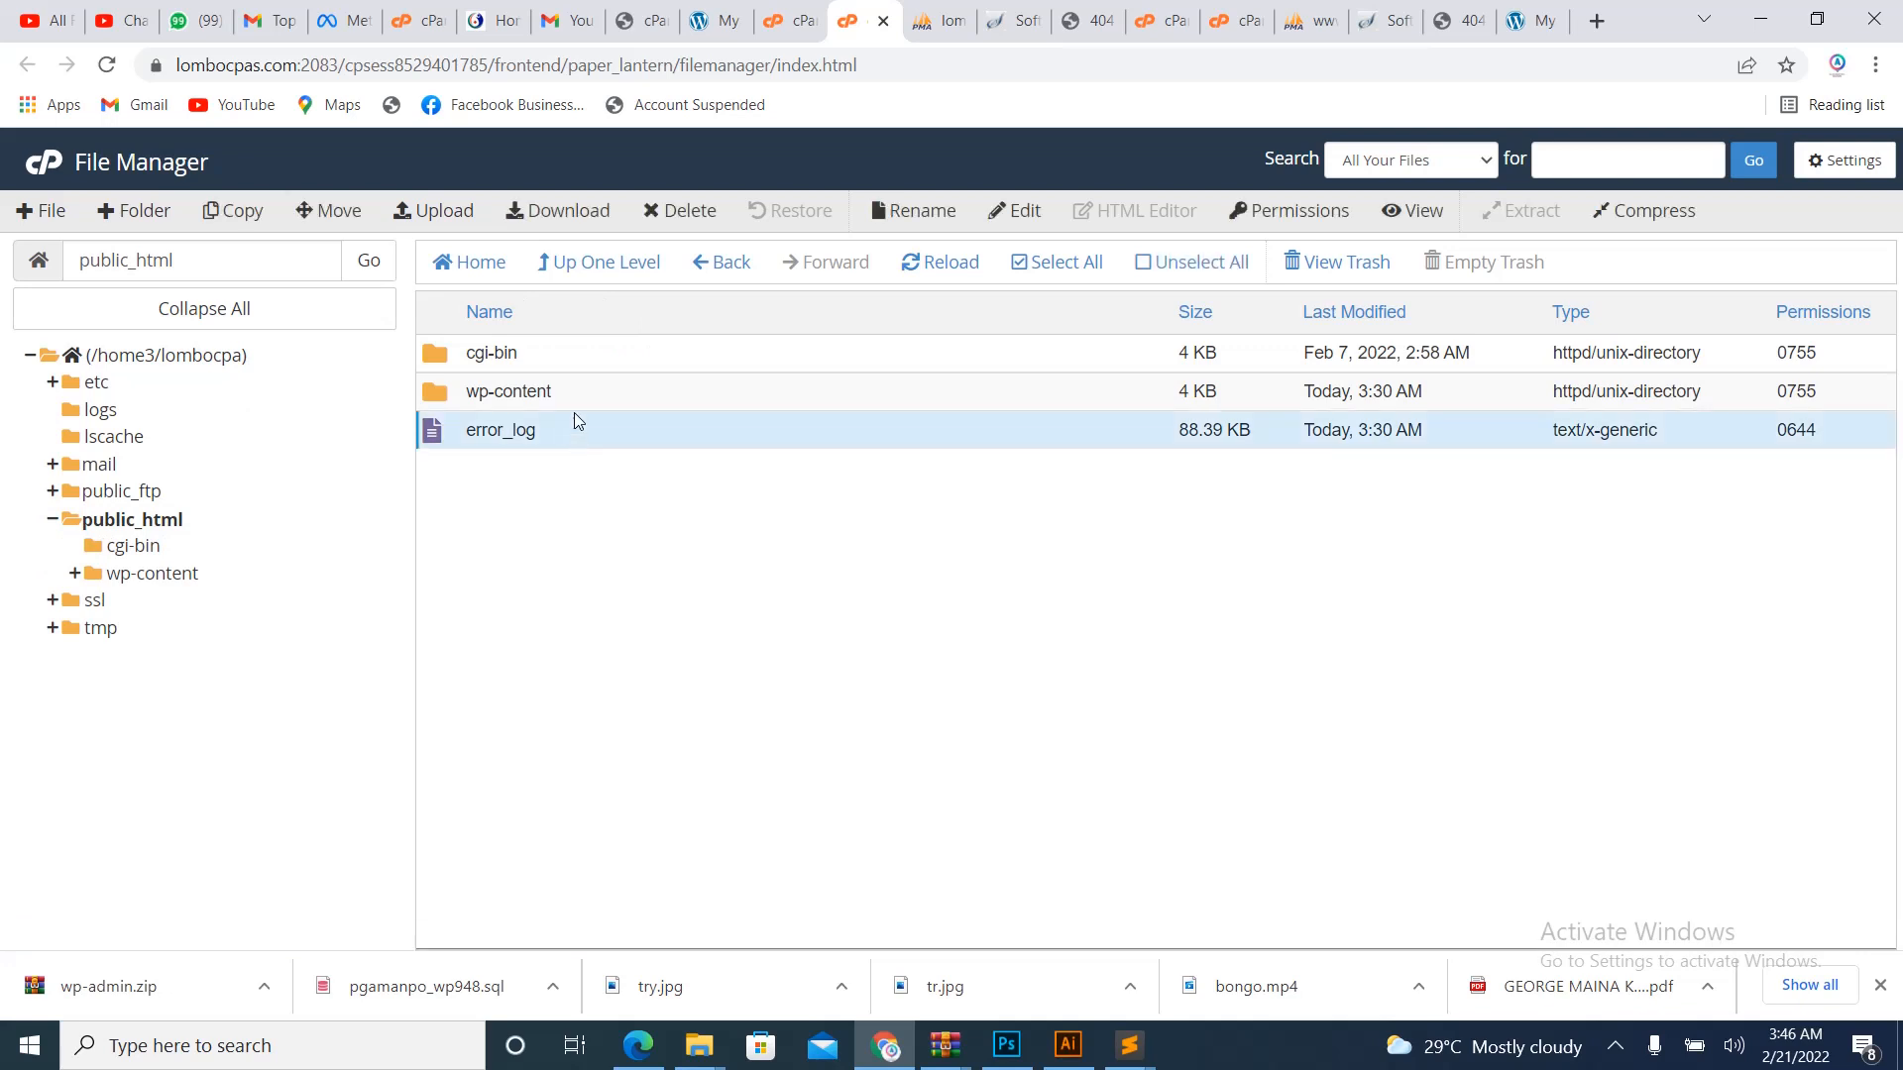
ctrl+click(583, 392)
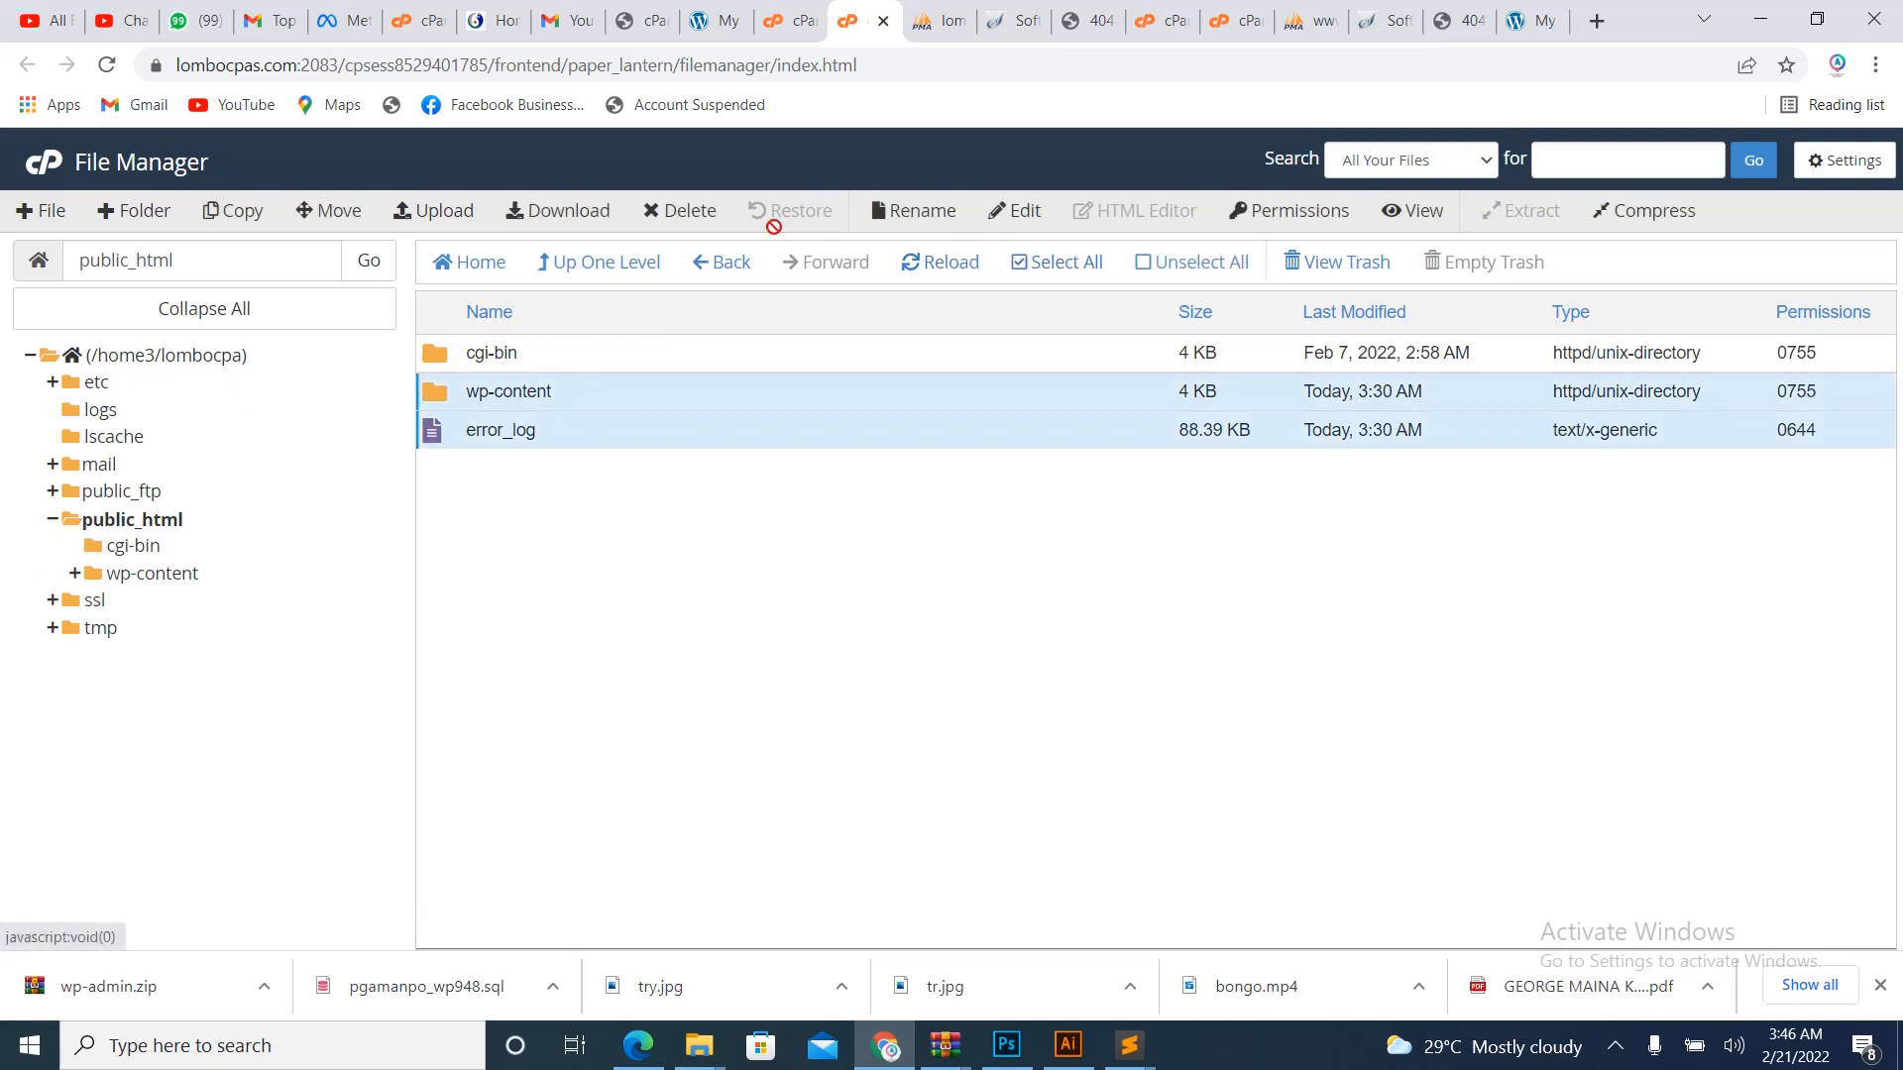
click(691, 213)
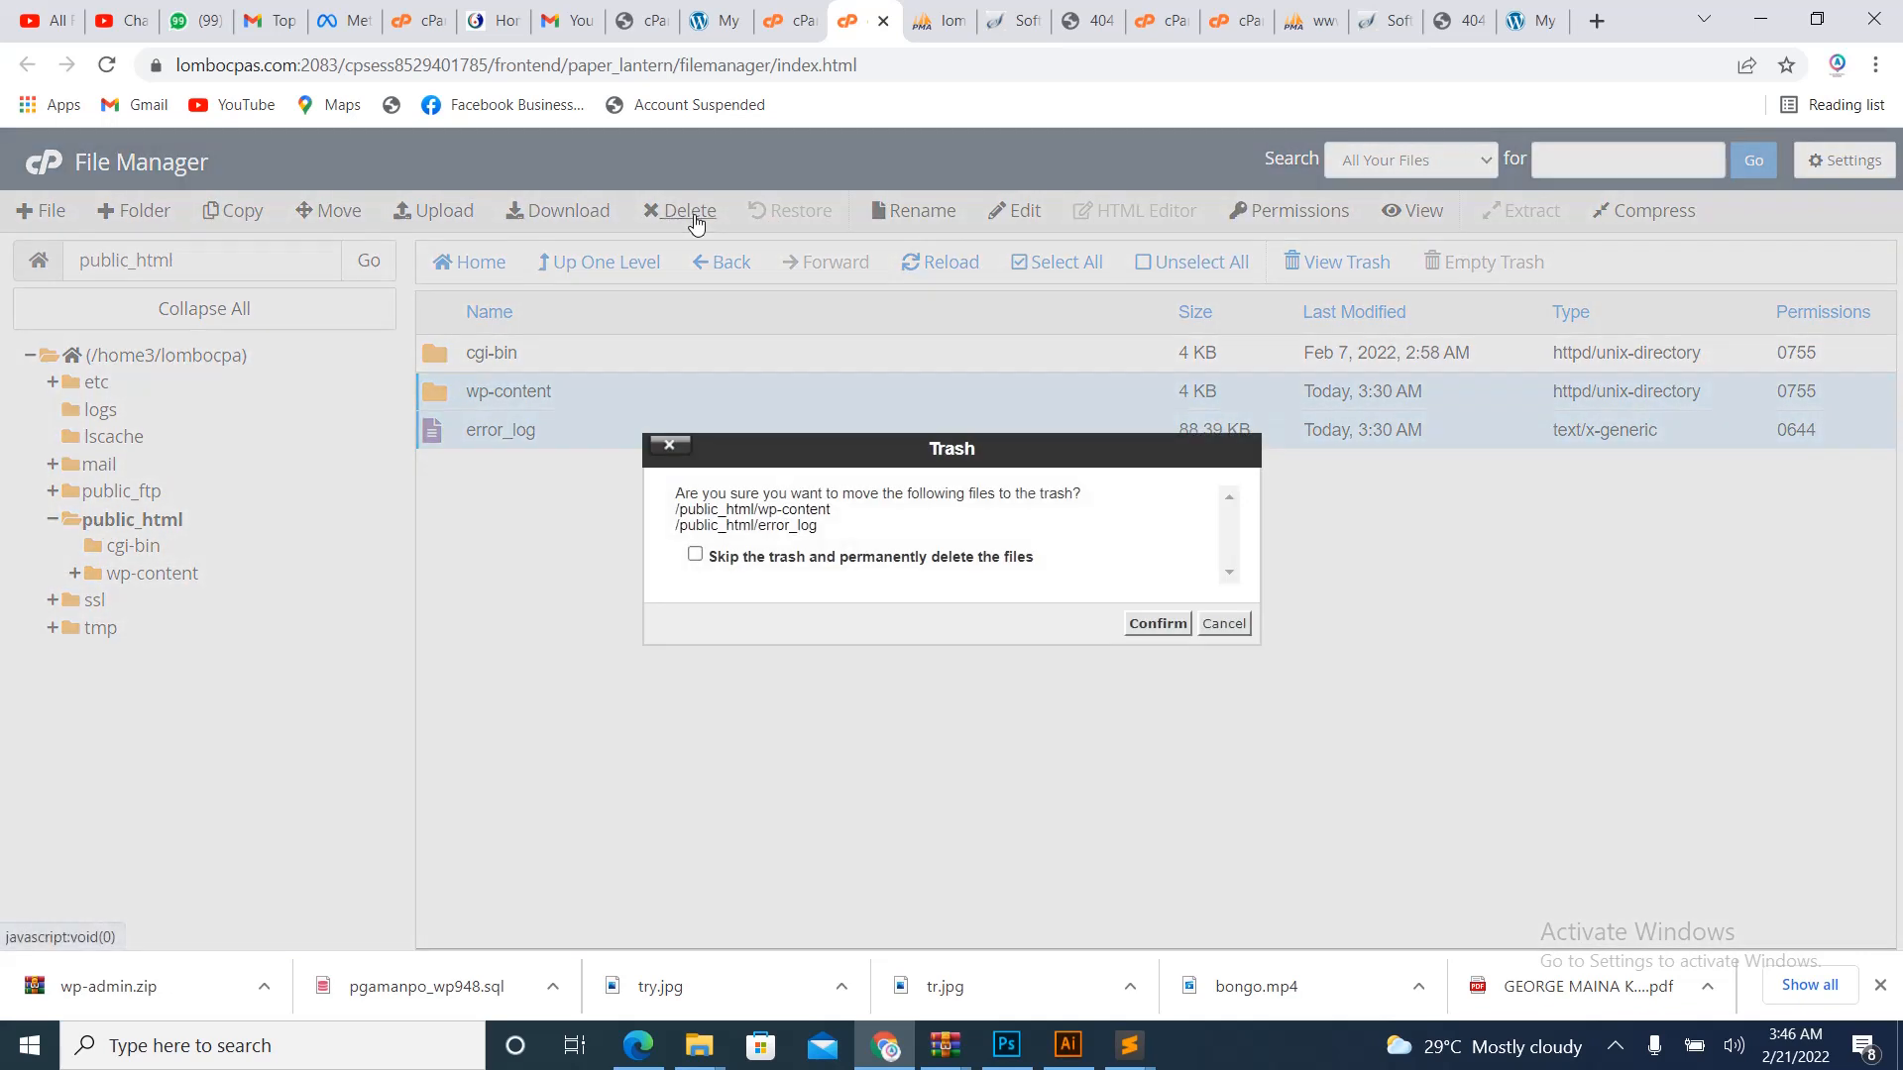
click(1157, 624)
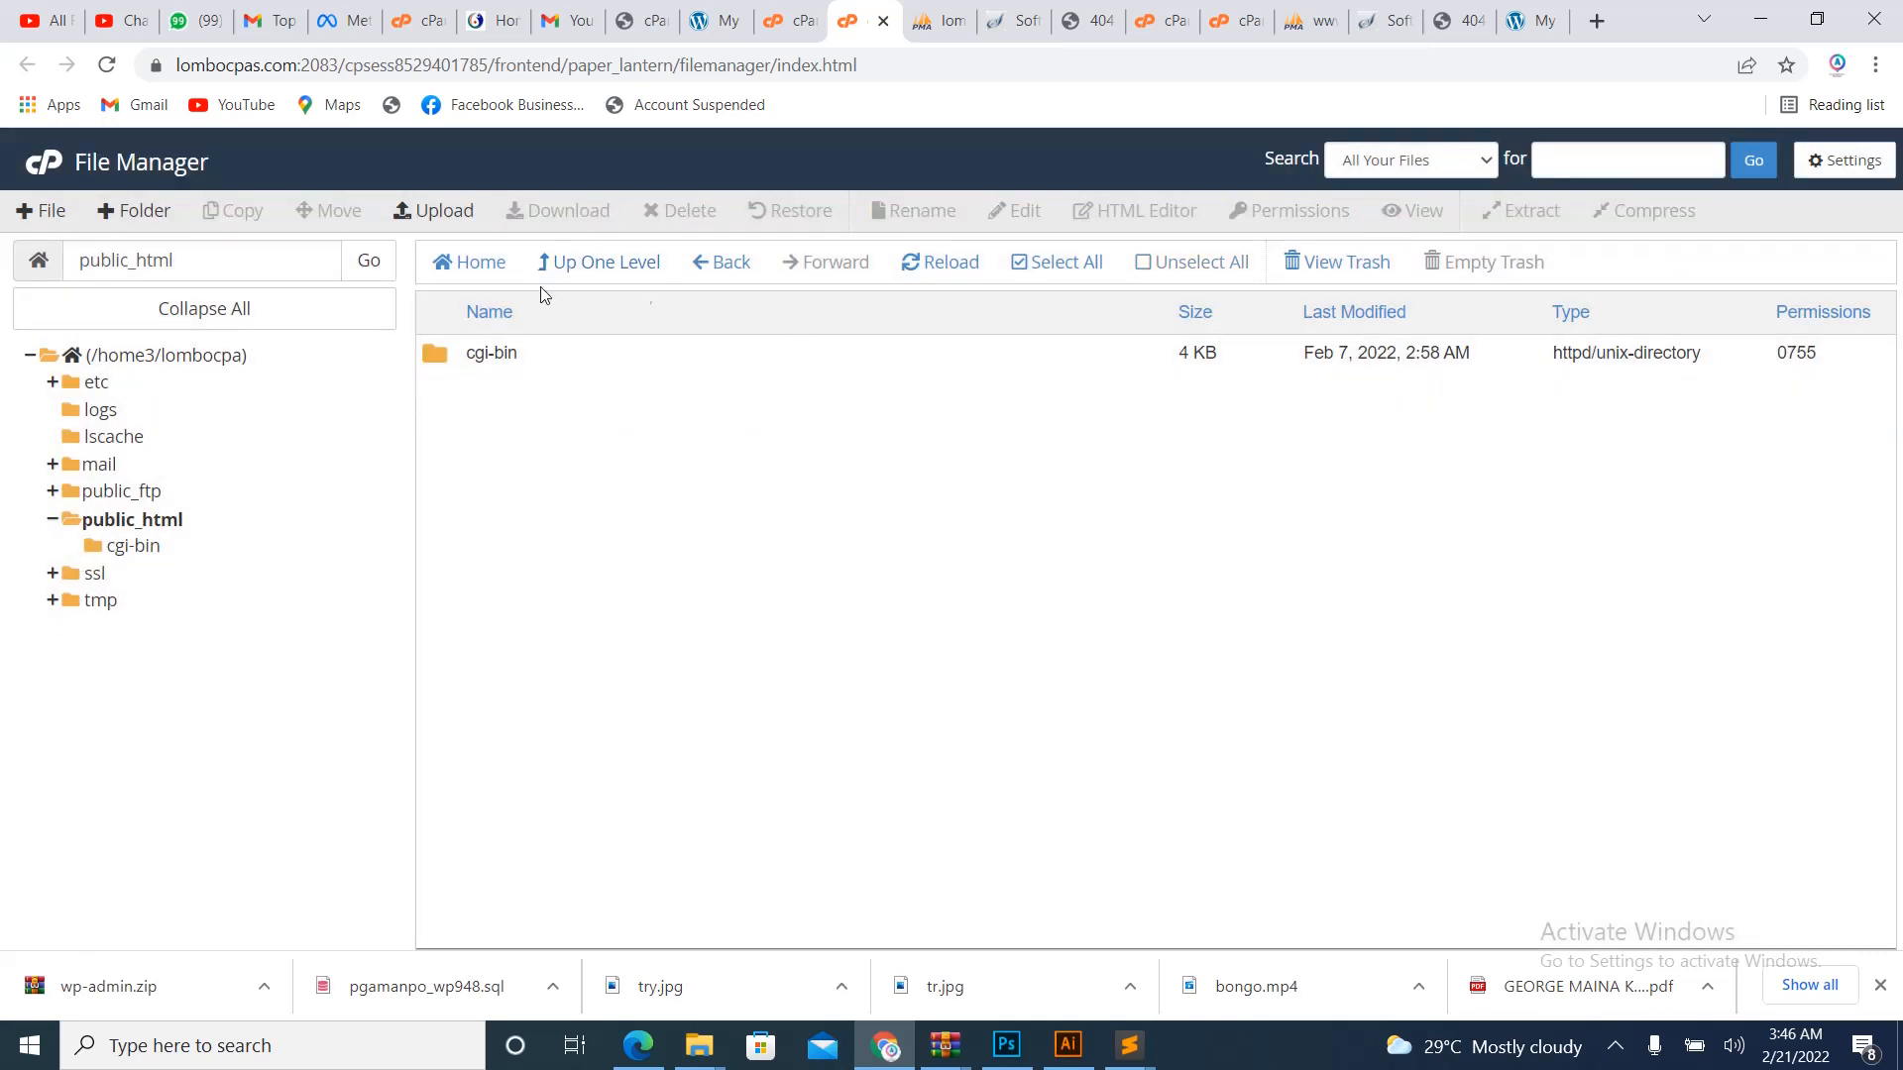
click(439, 211)
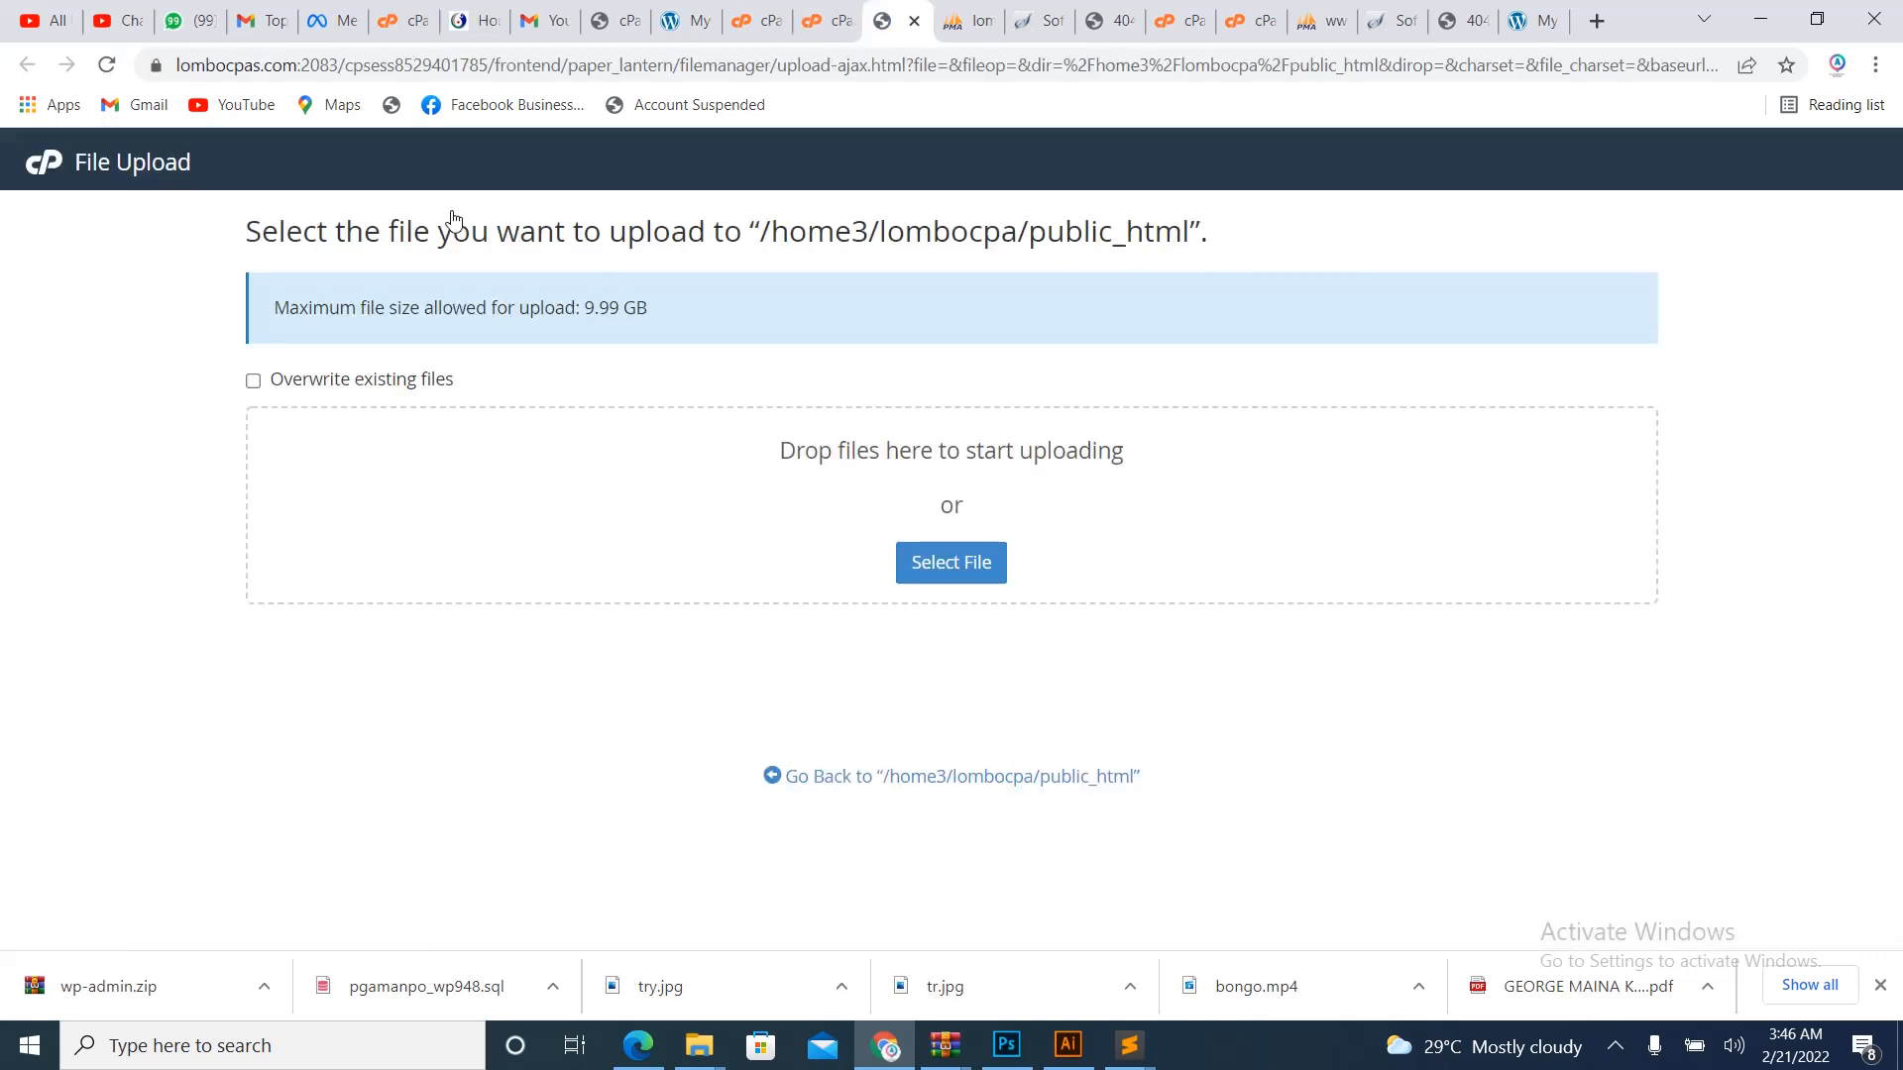
- Upload index.zip from Downloads > lop into public_html, returning once it reaches 100%
click(964, 563)
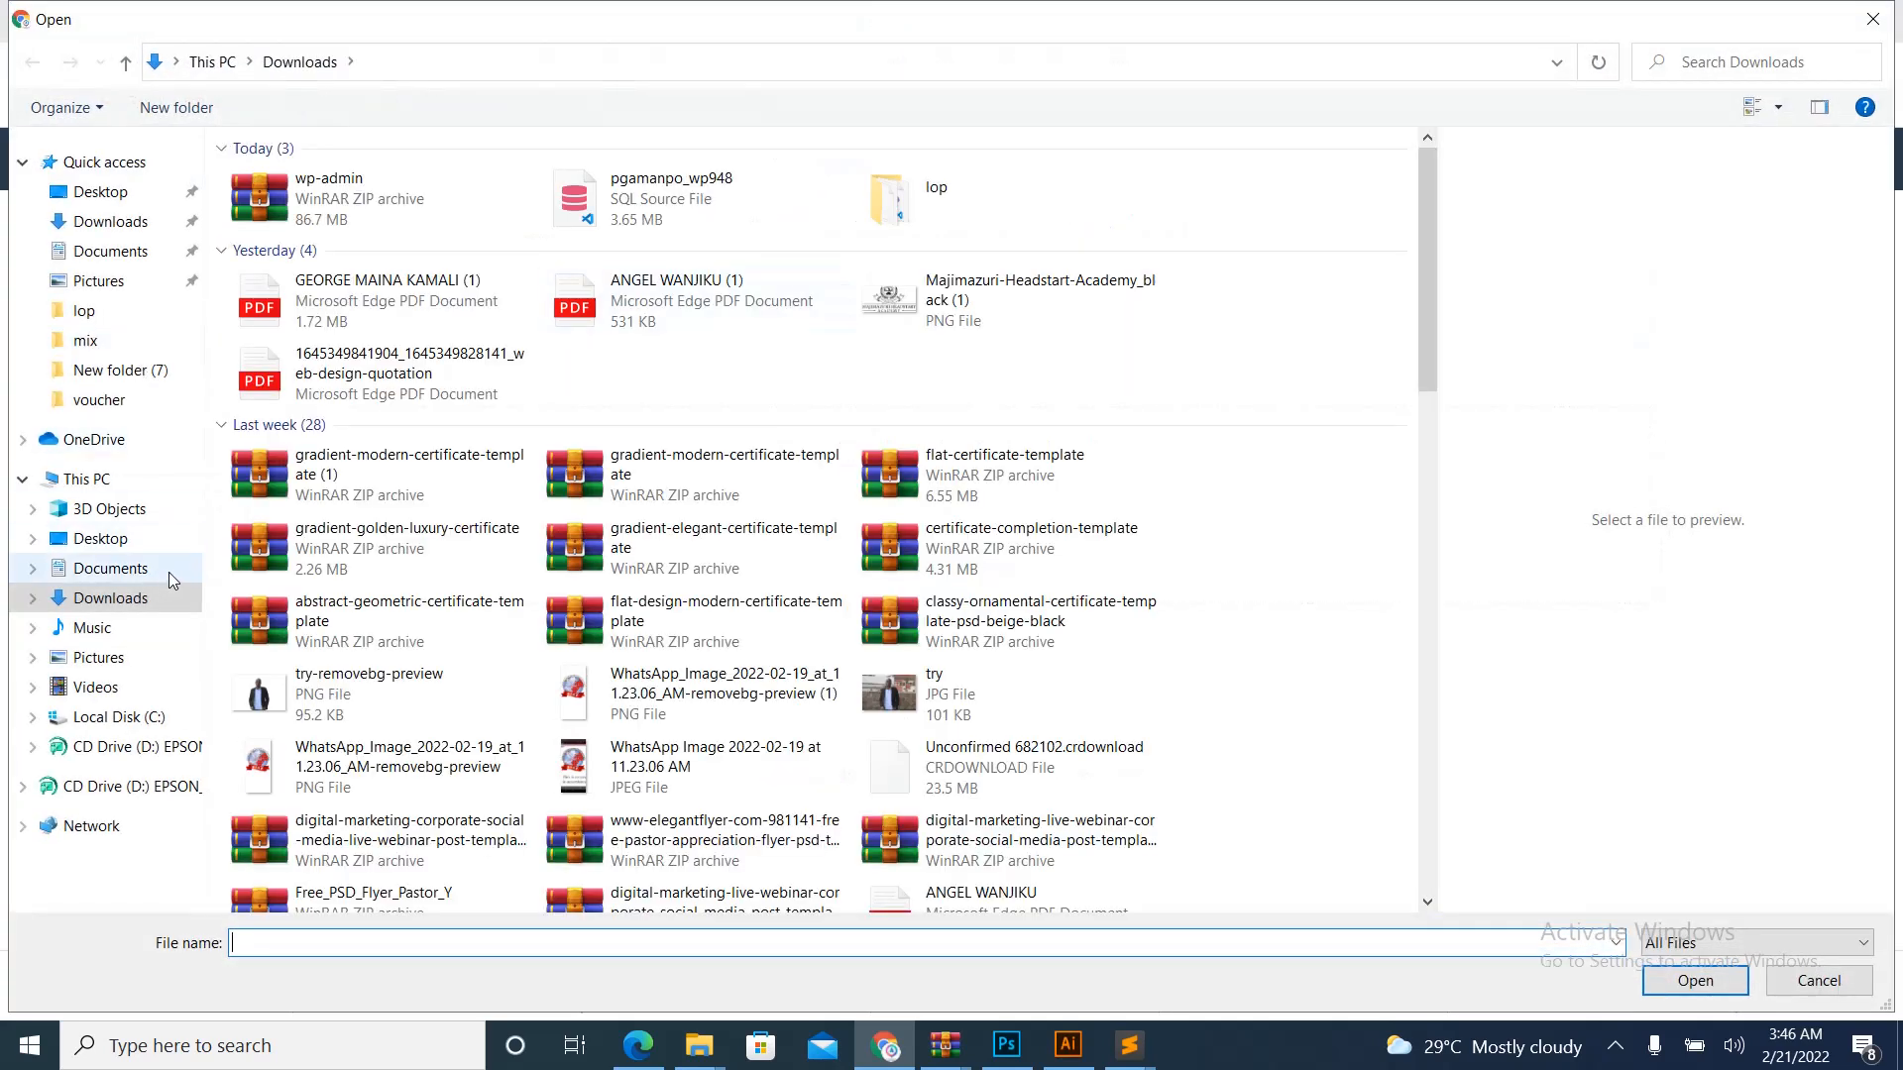
click(110, 598)
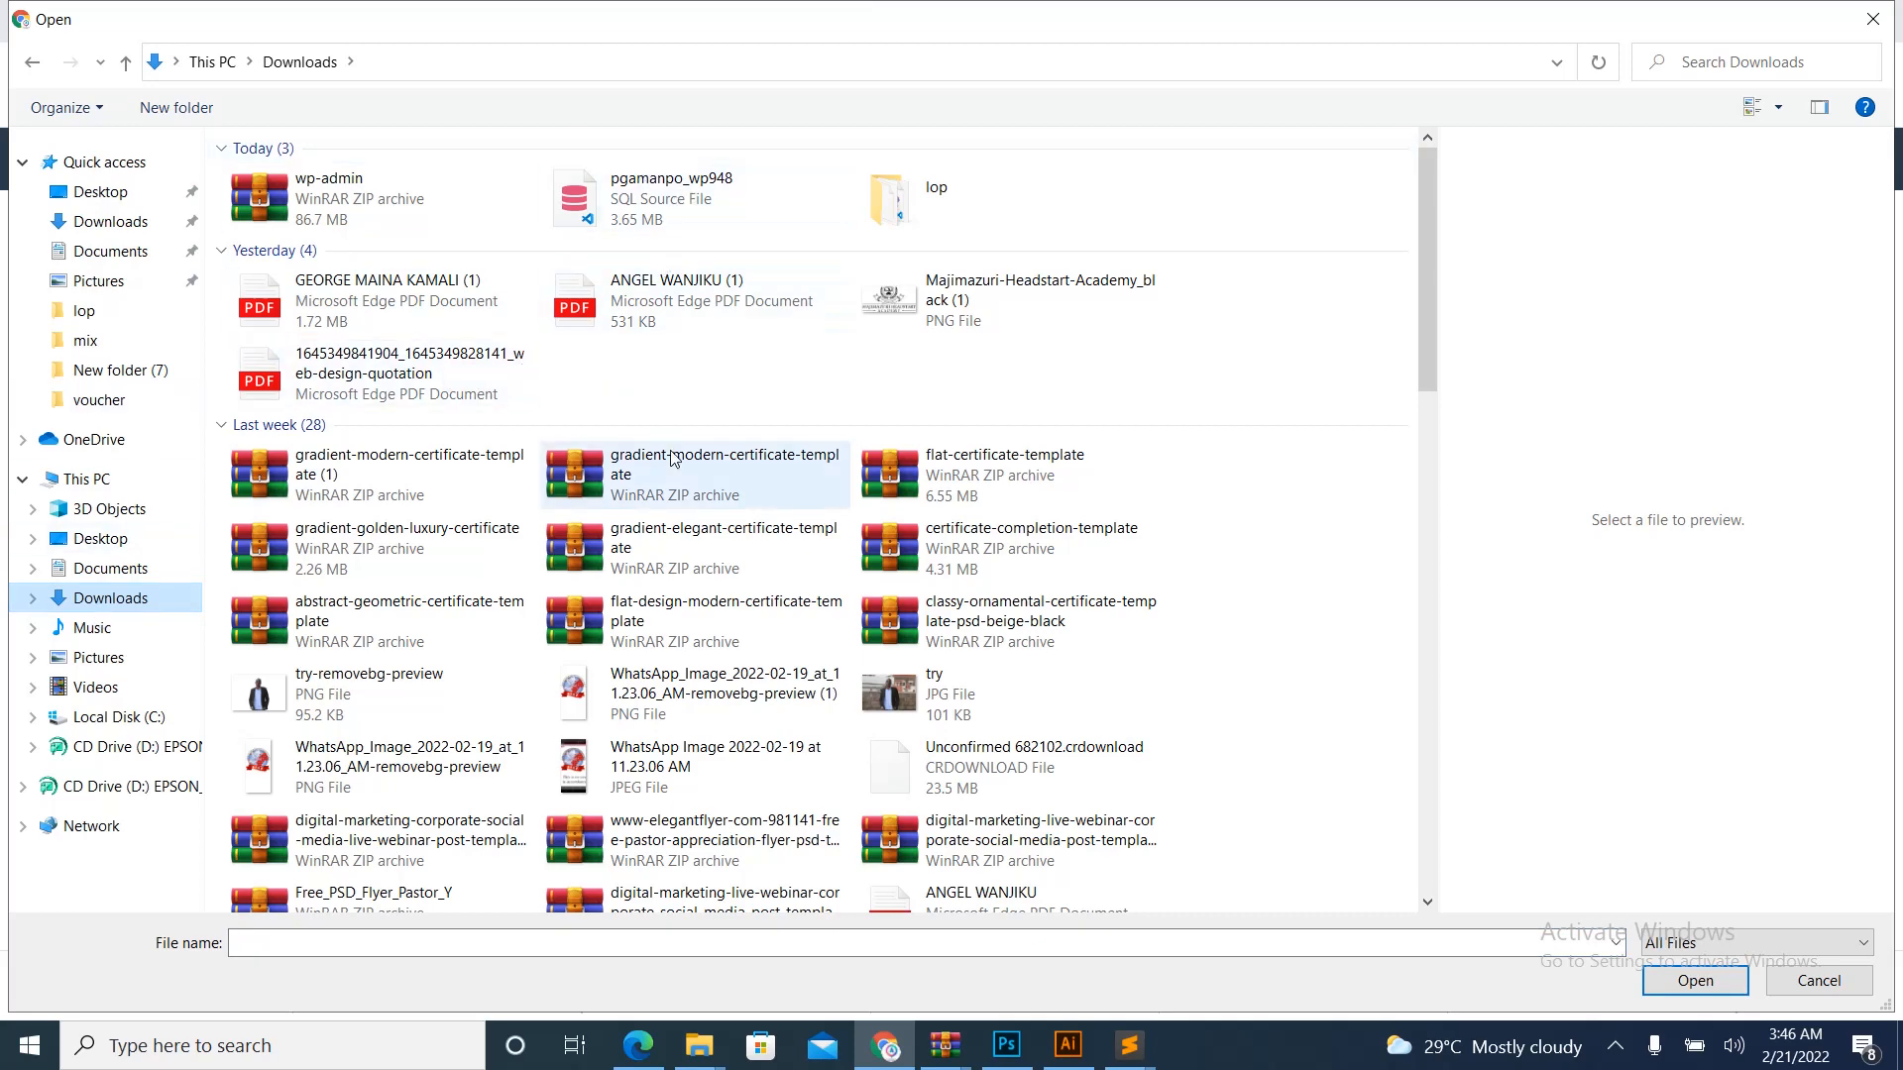
scroll(677, 454, down, 3)
scroll(678, 458, down, 2)
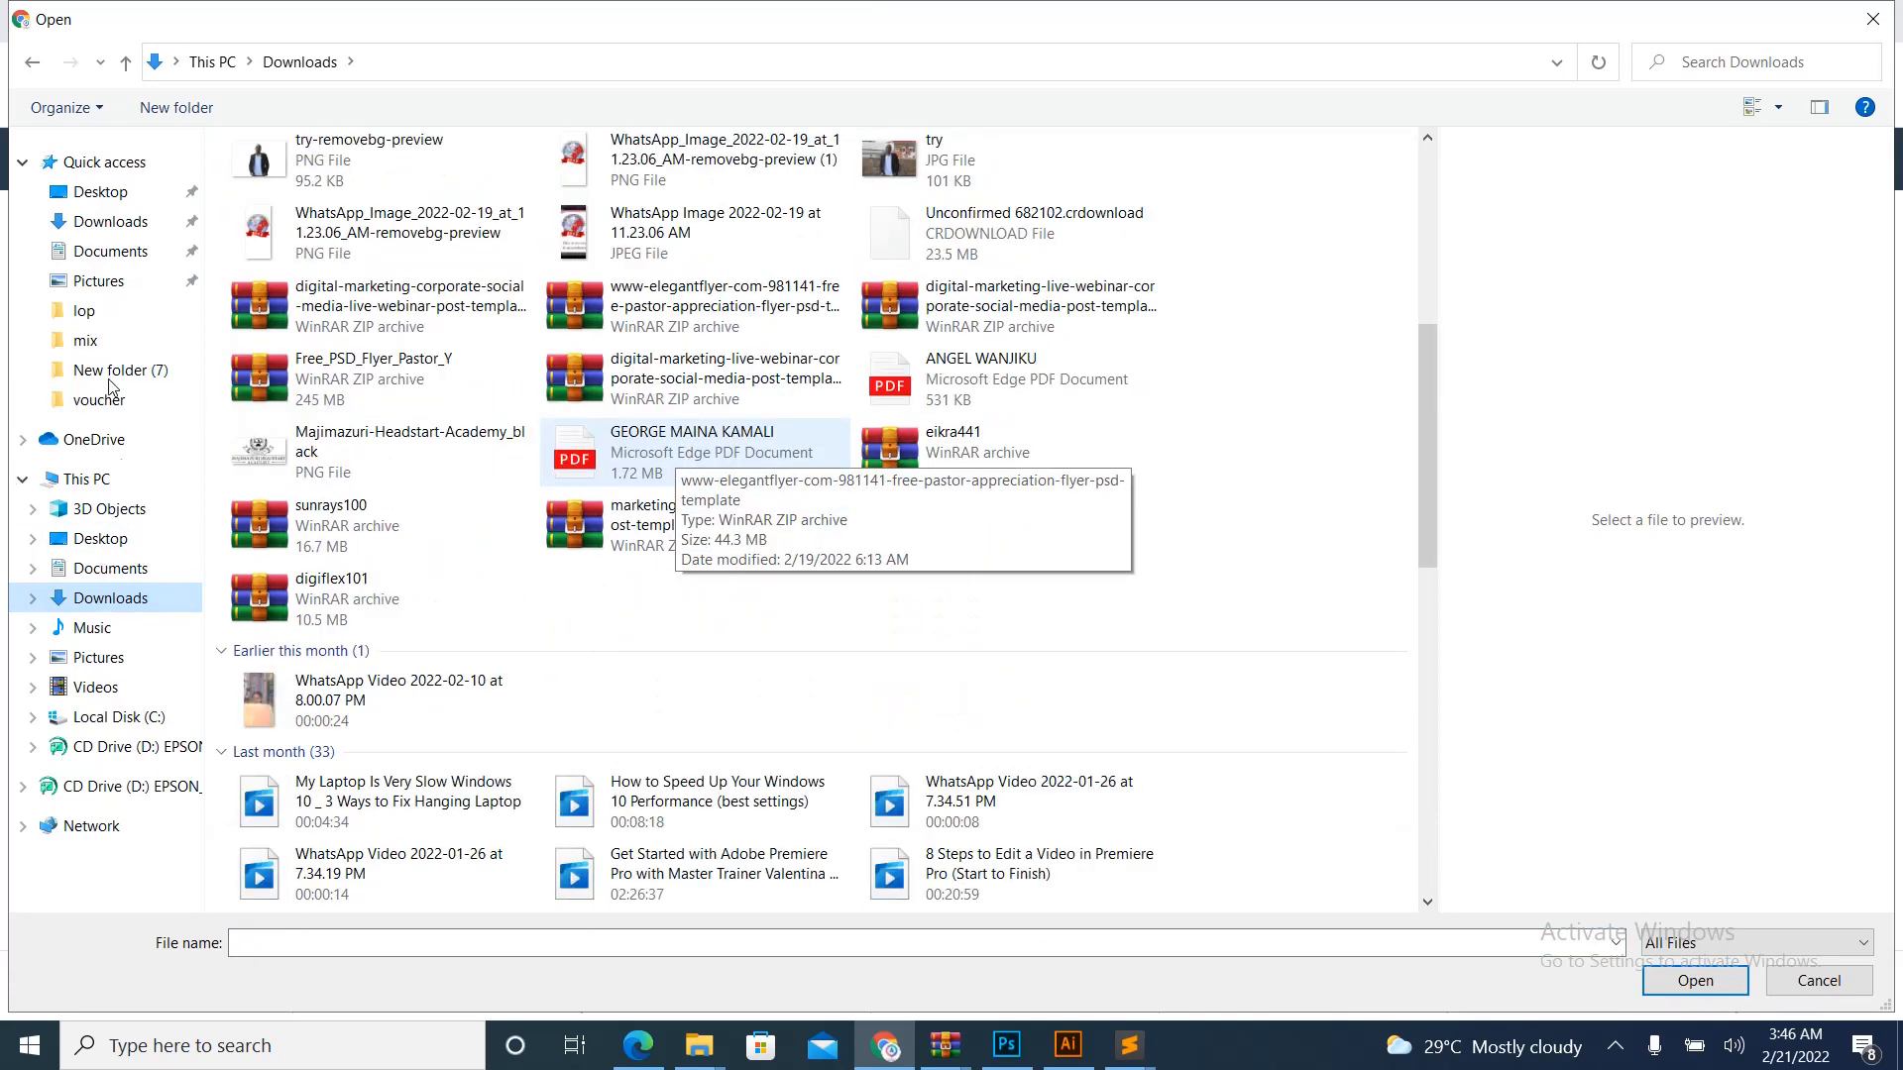
click(111, 224)
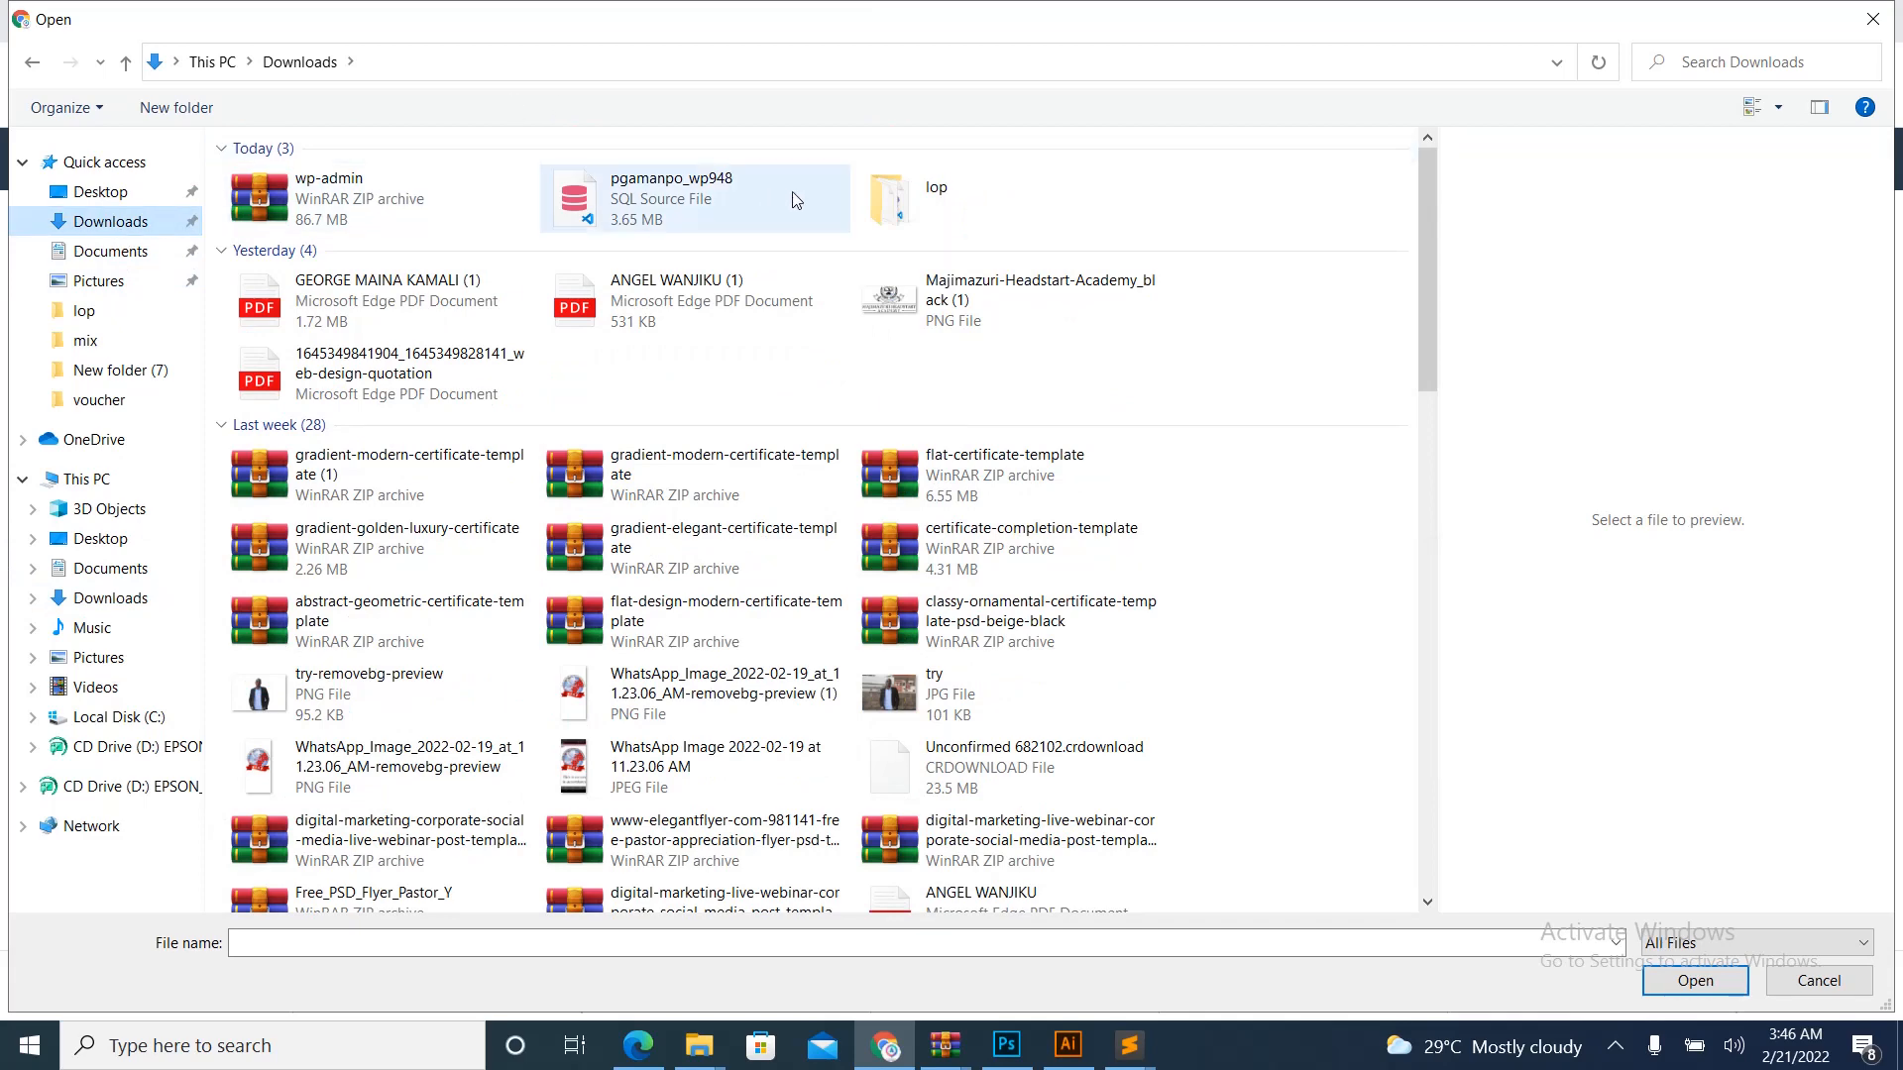
double_click(886, 197)
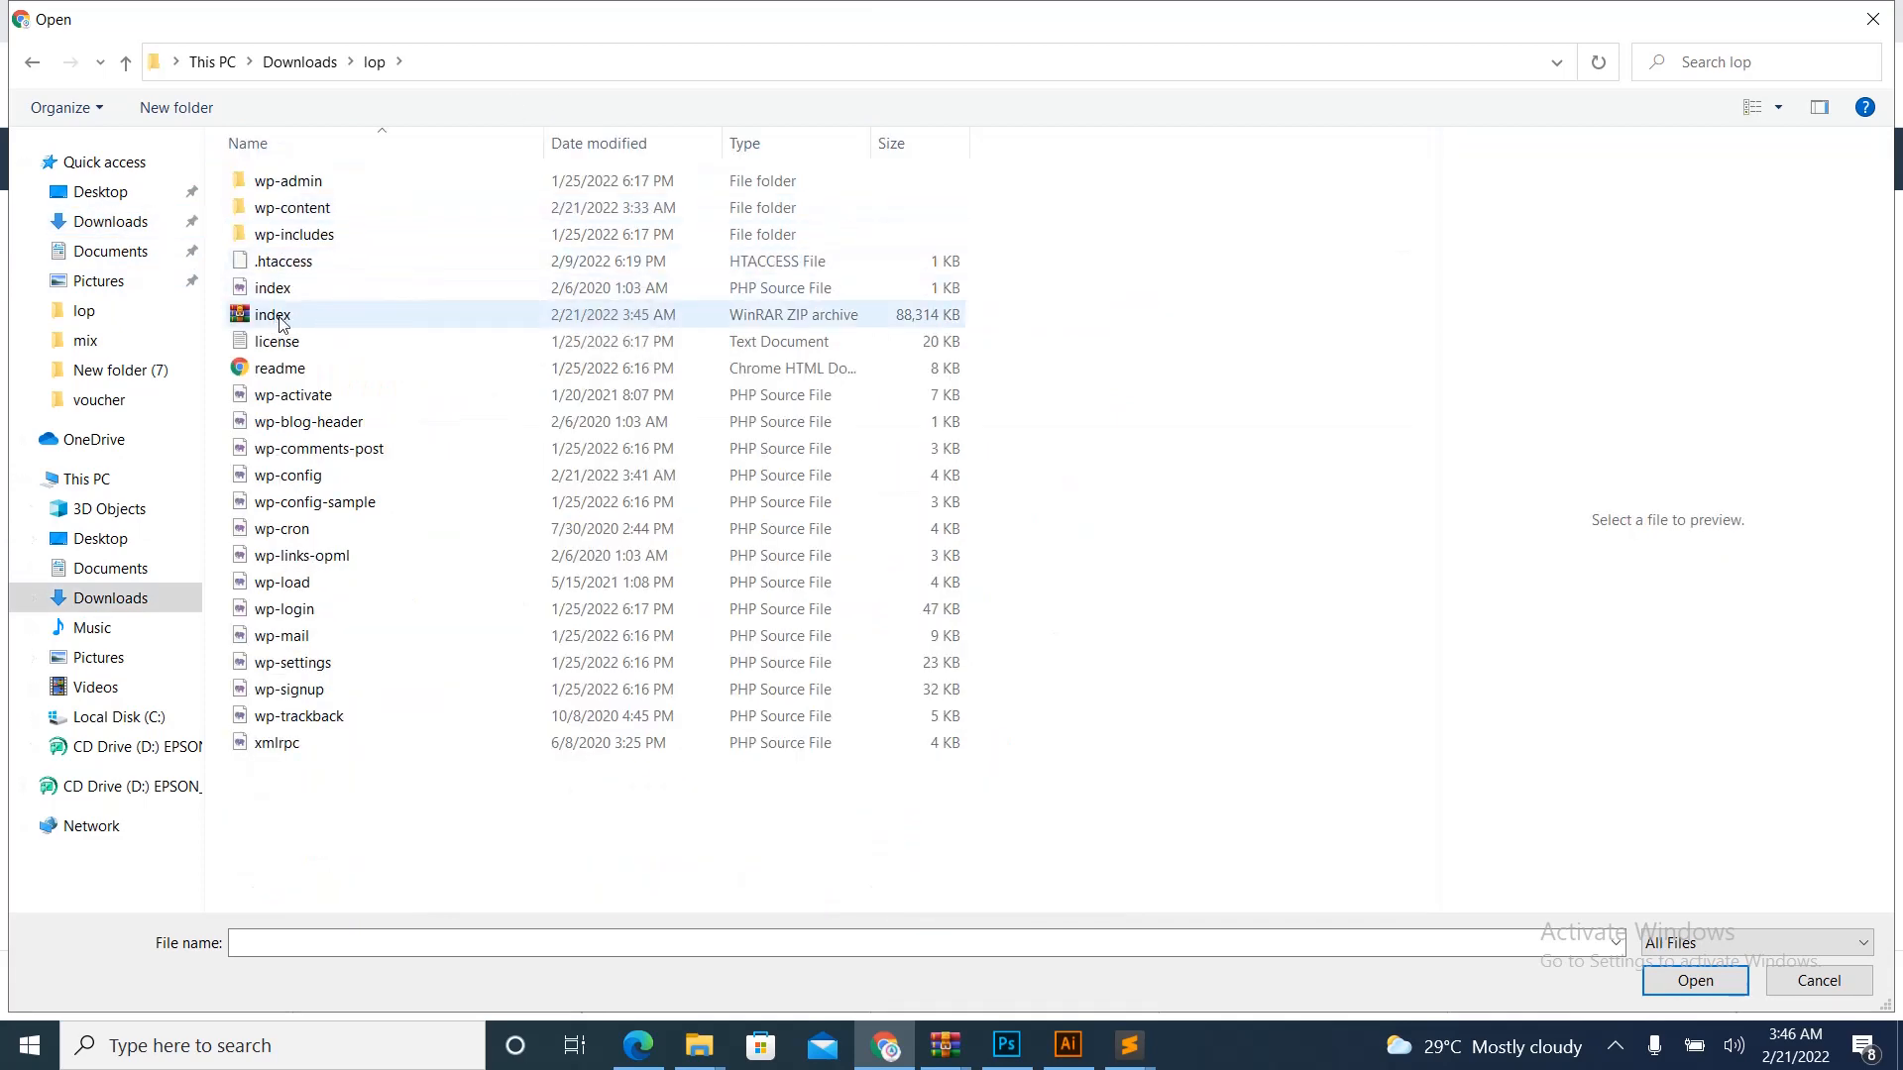
click(283, 324)
click(1697, 982)
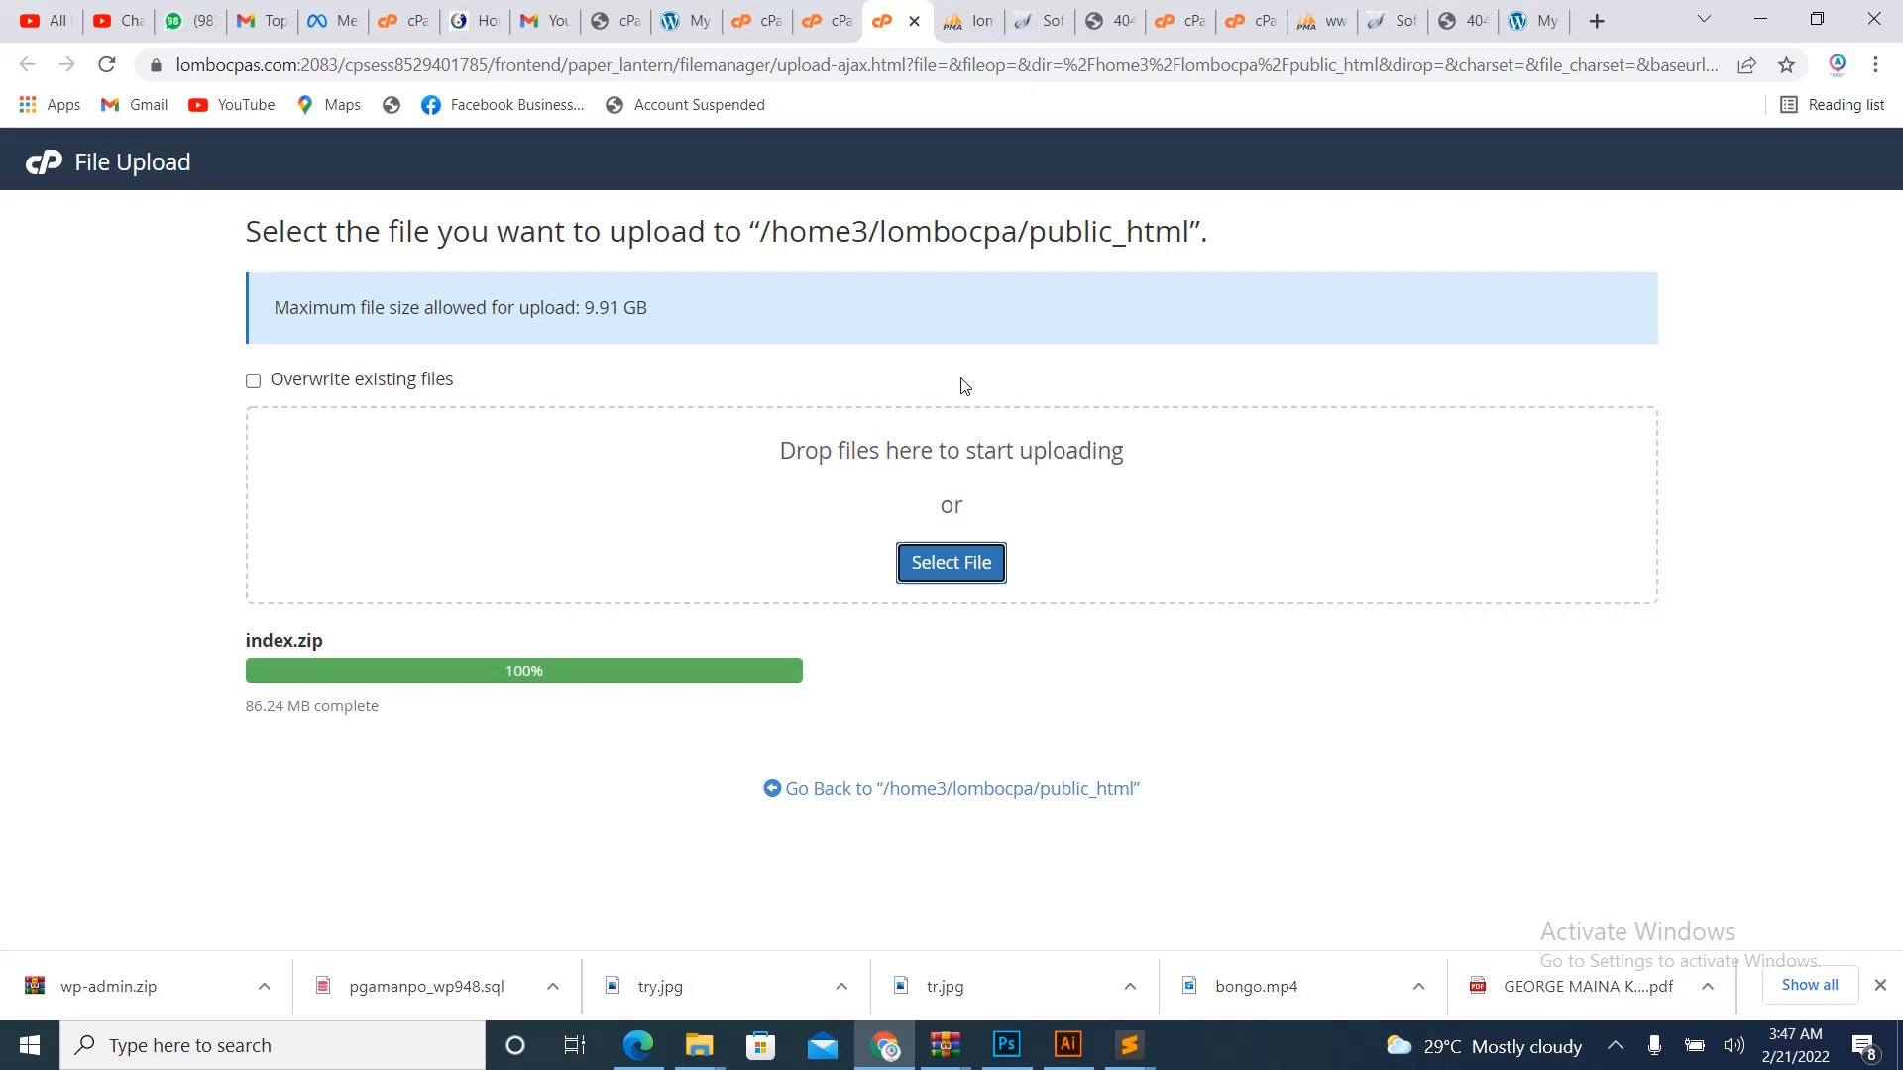
click(953, 789)
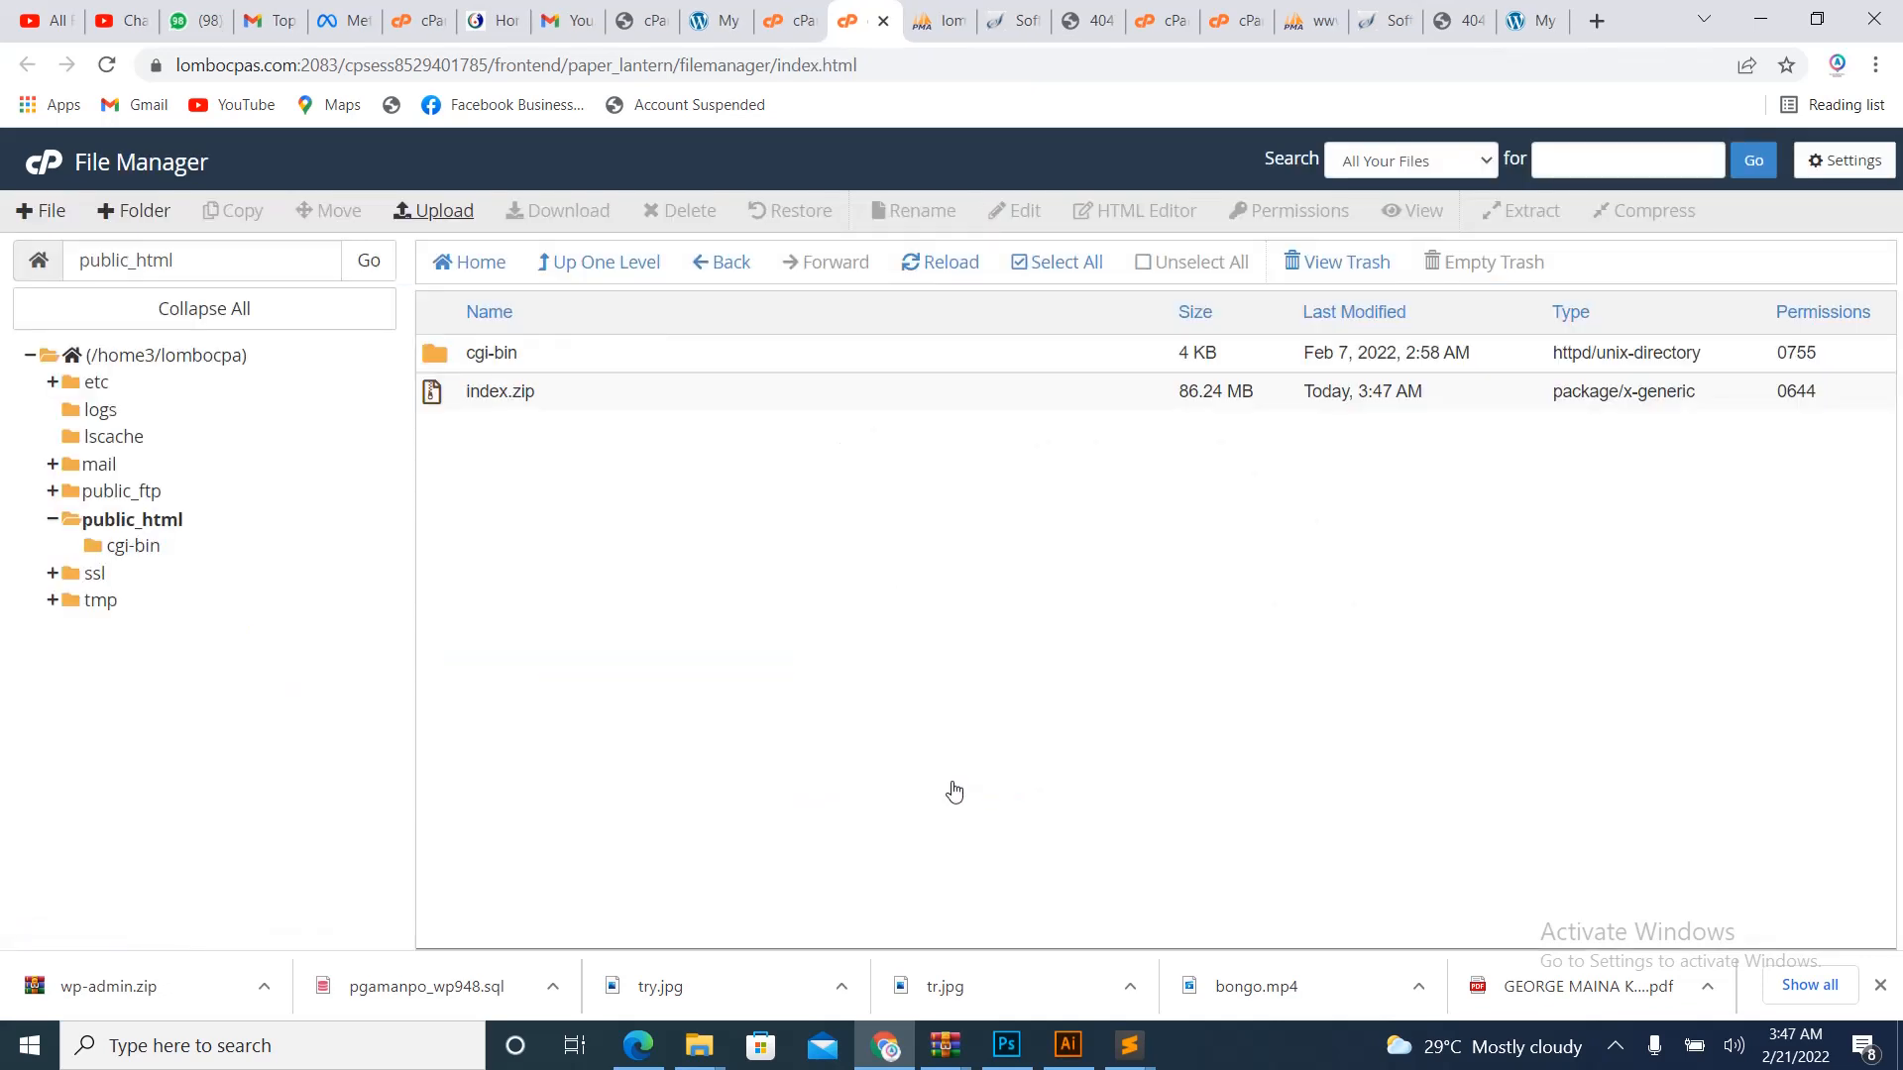
- Extract index.zip into public_html and reload to show wp-admin, wp-content and wp-includes
click(538, 400)
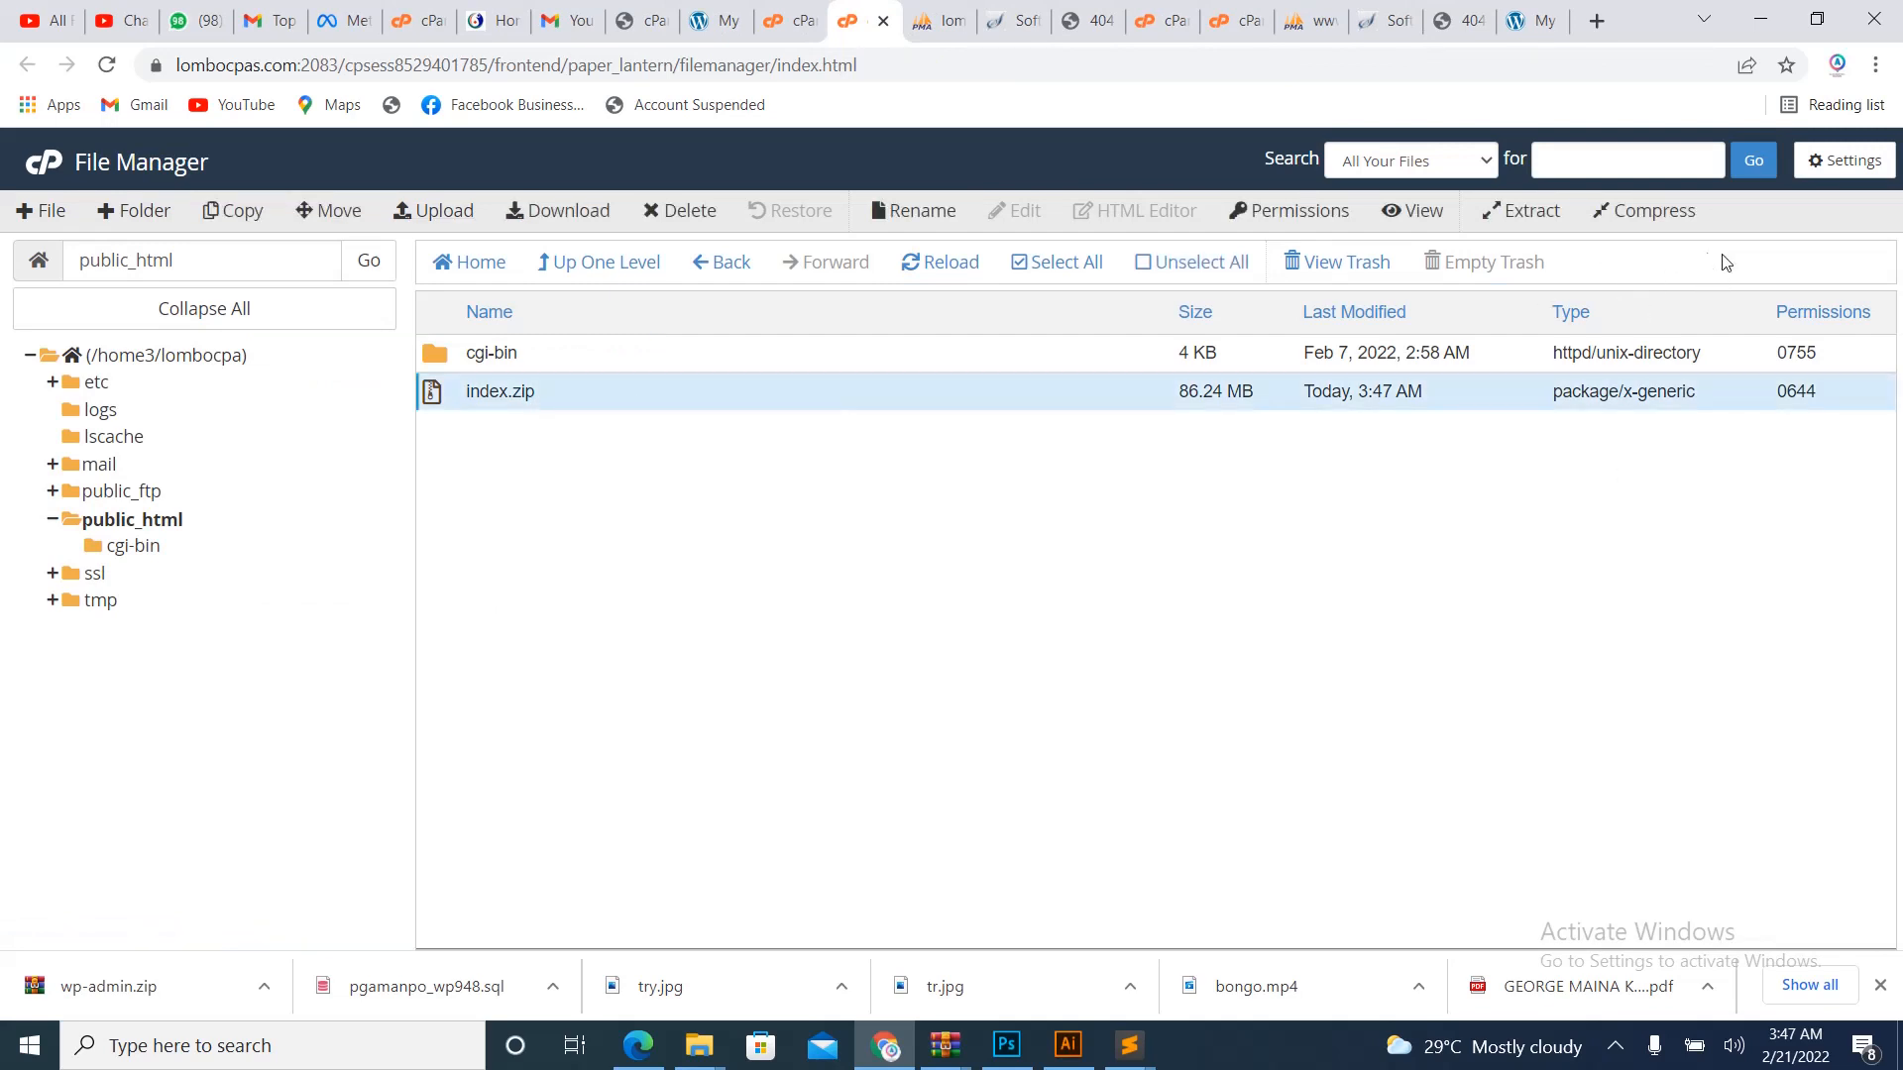
click(1511, 211)
click(1157, 664)
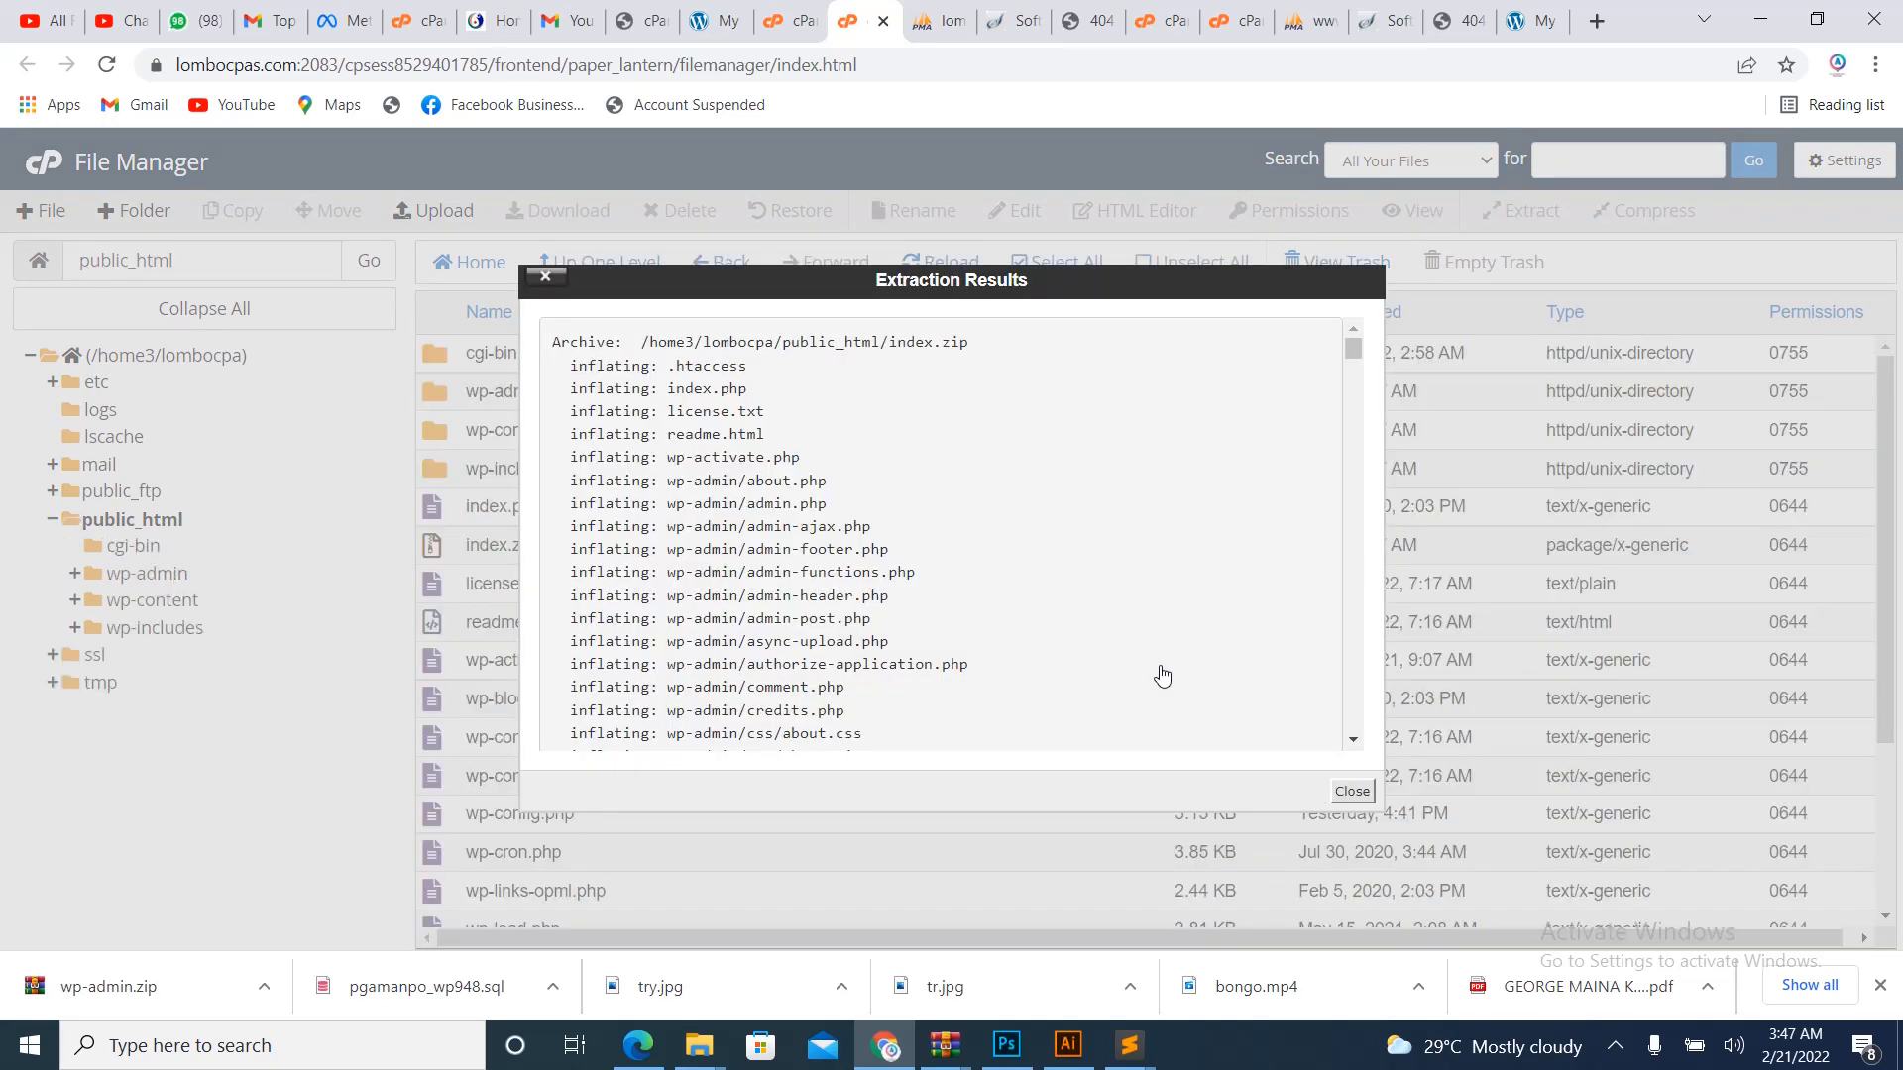
click(1352, 790)
click(936, 261)
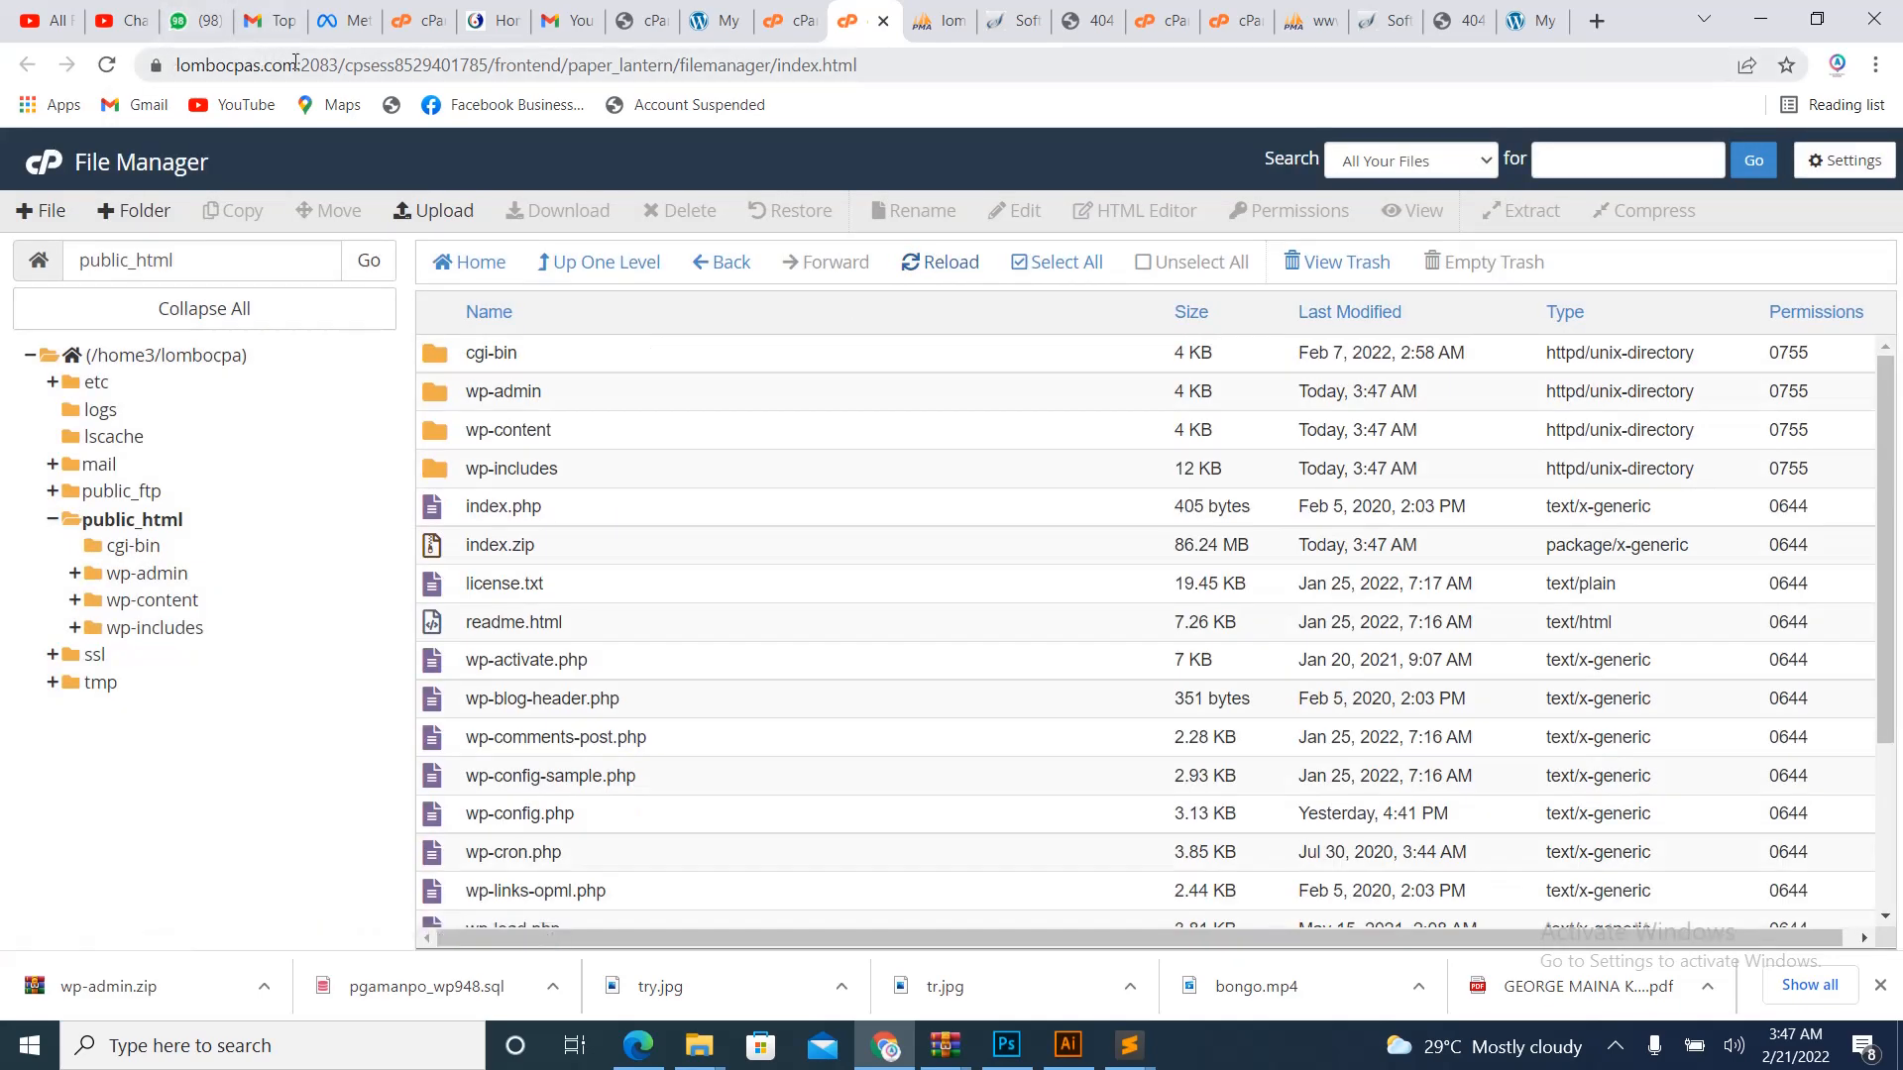
drag(297, 63, 176, 65)
key(ctrl+c)
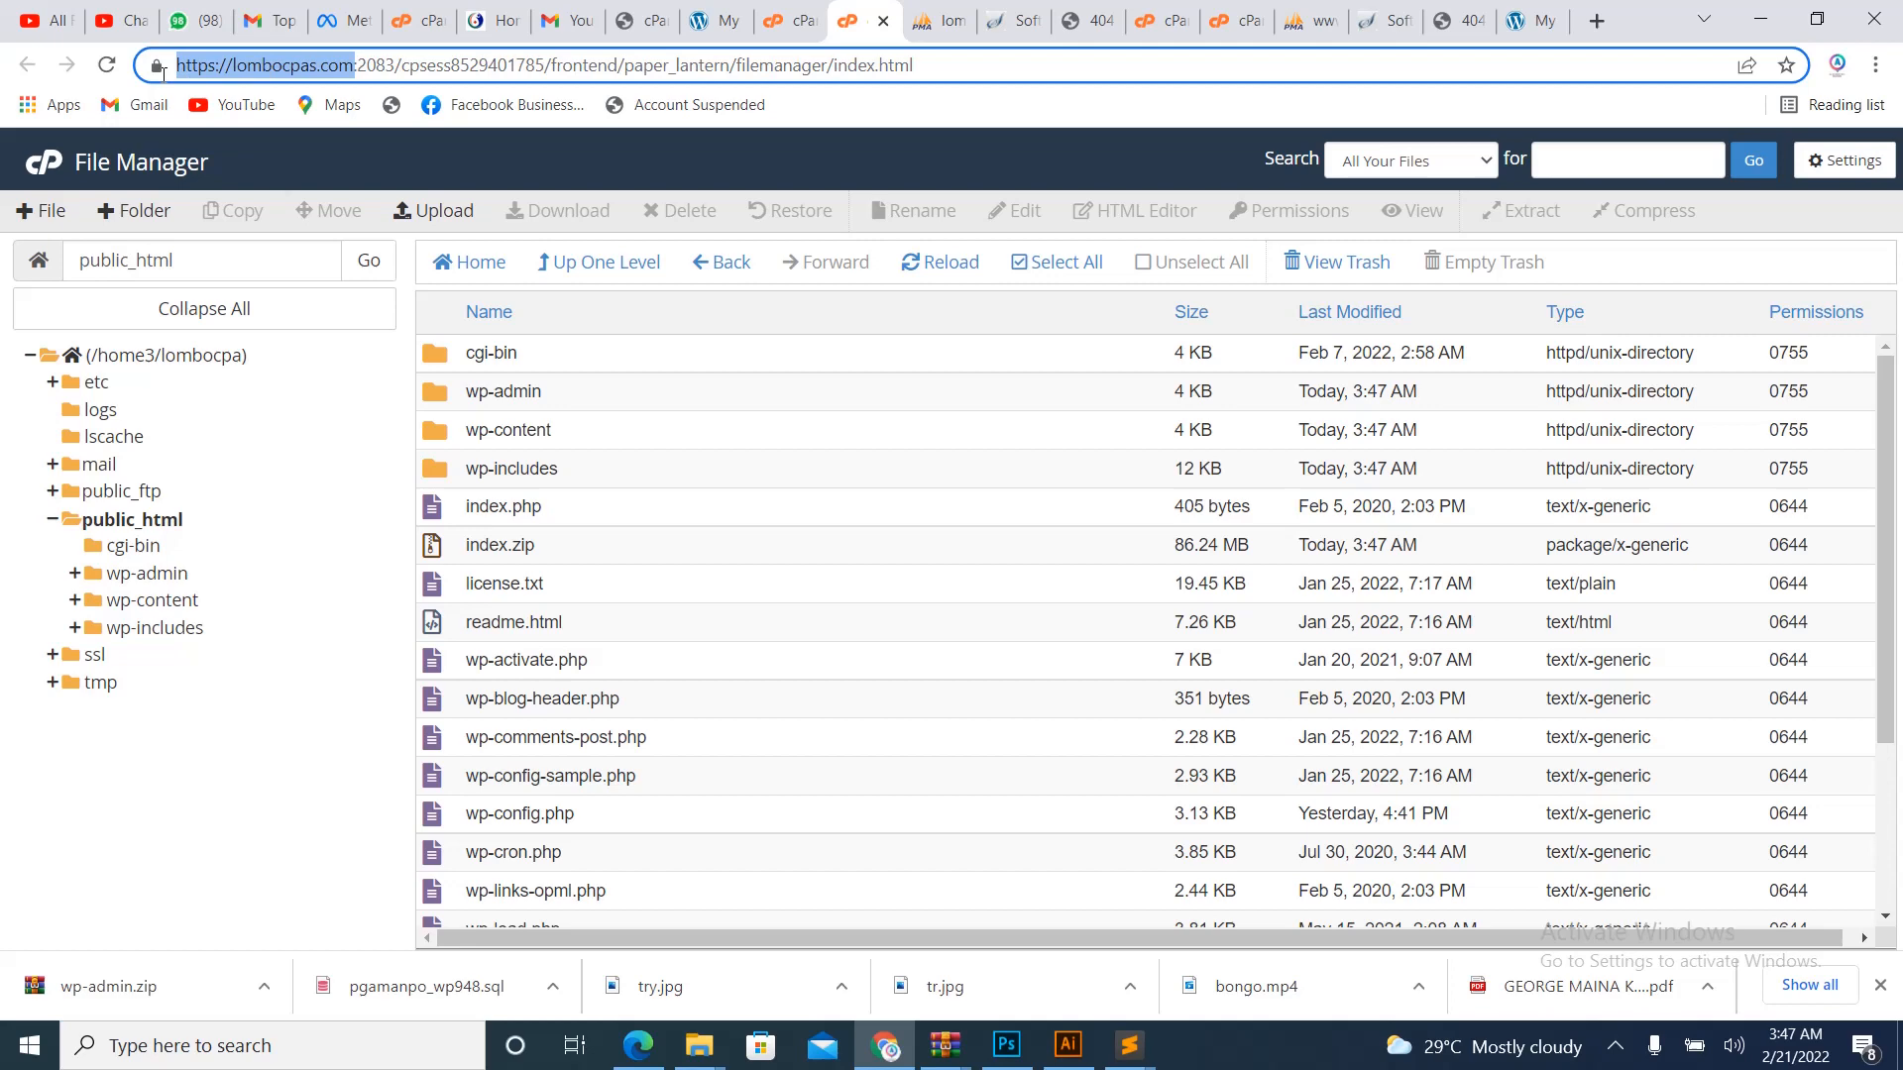
- Load the copied lombocpas.com domain in a new Chrome tab
right_click(309, 63)
click(1596, 20)
key(ctrl+v)
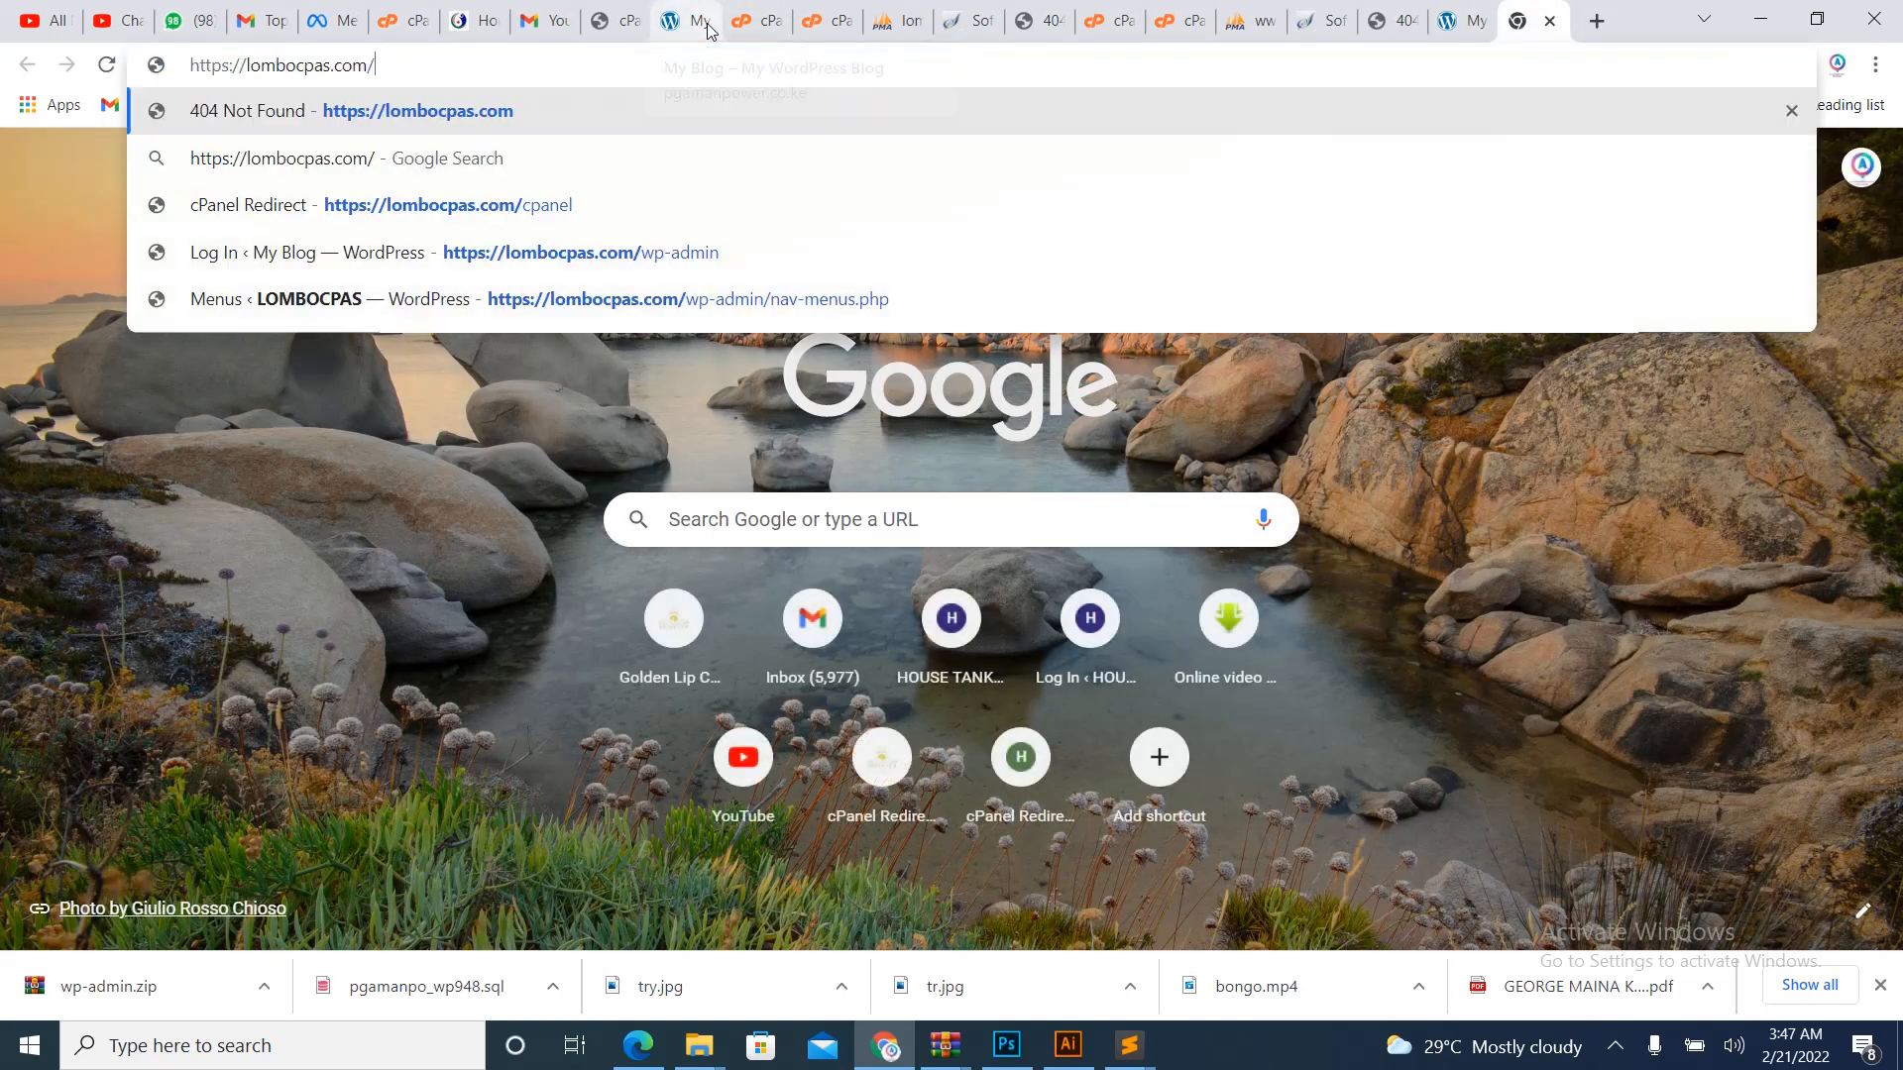
key(Return)
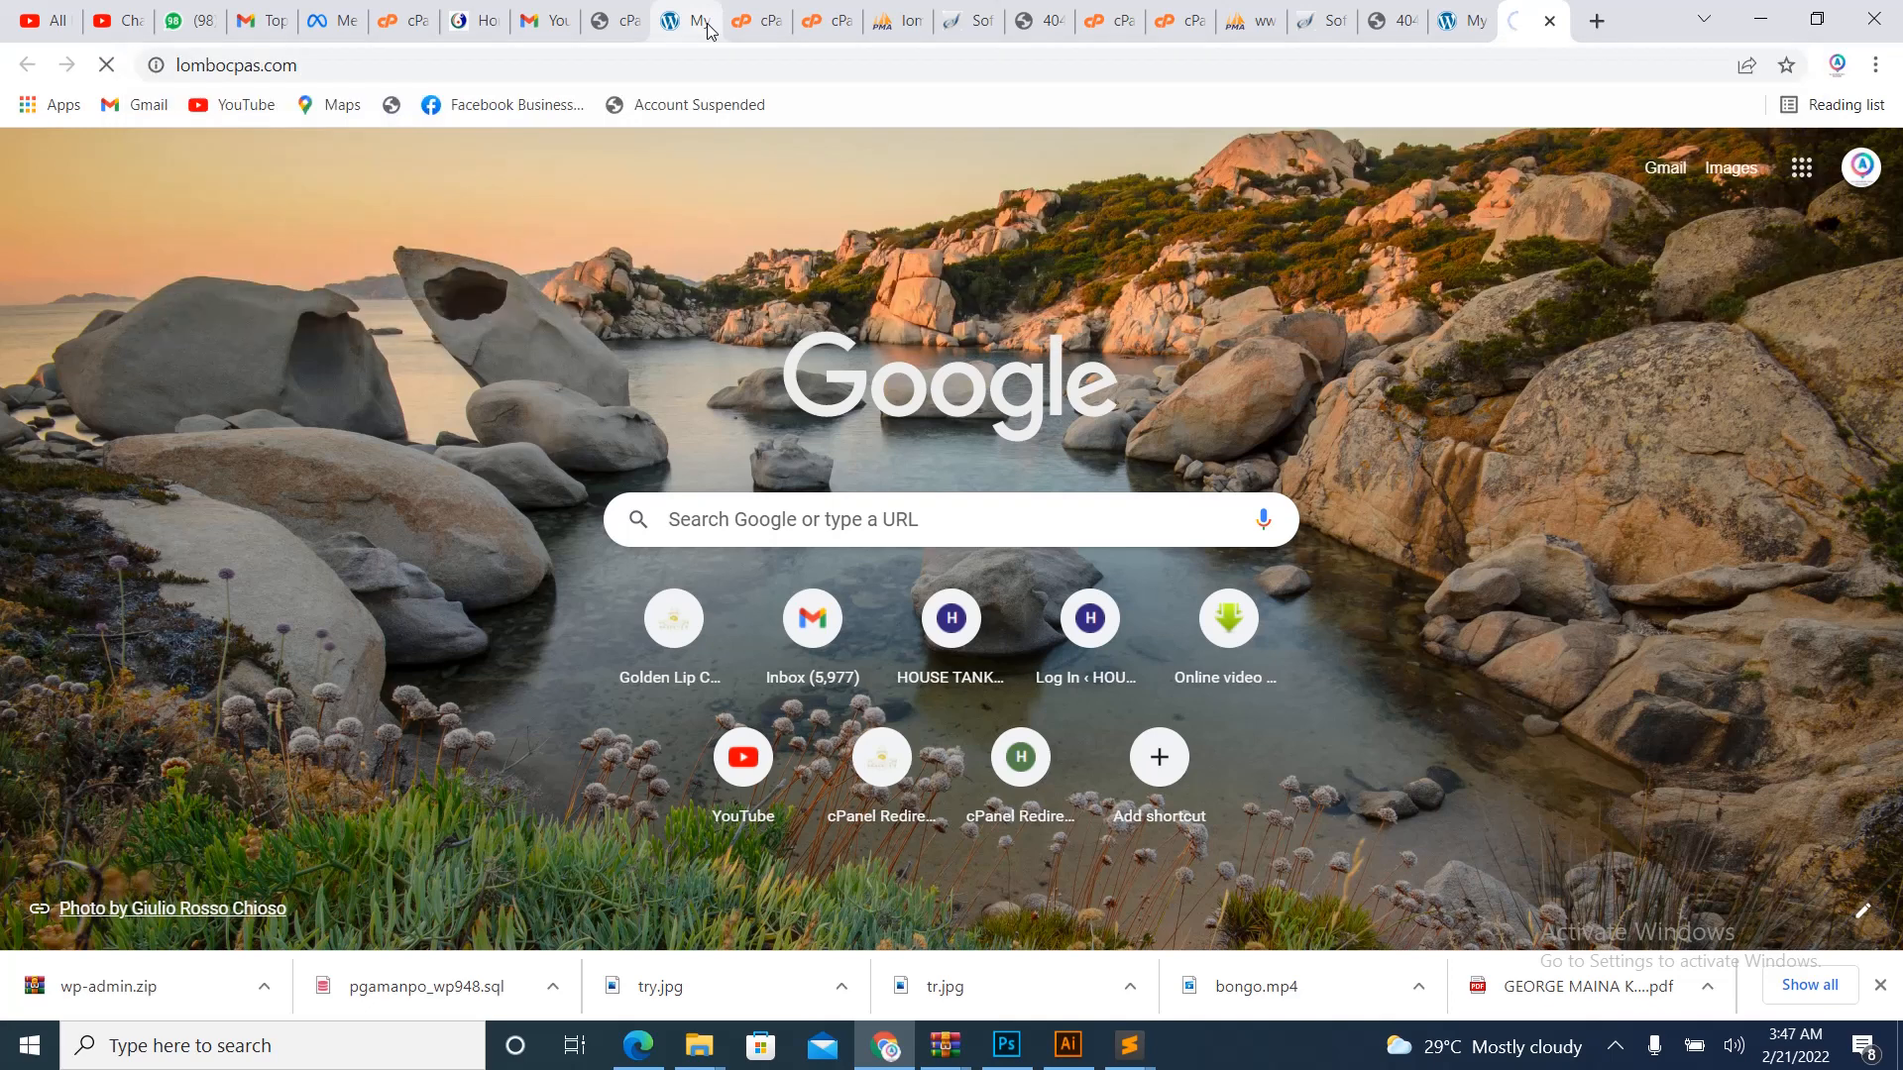